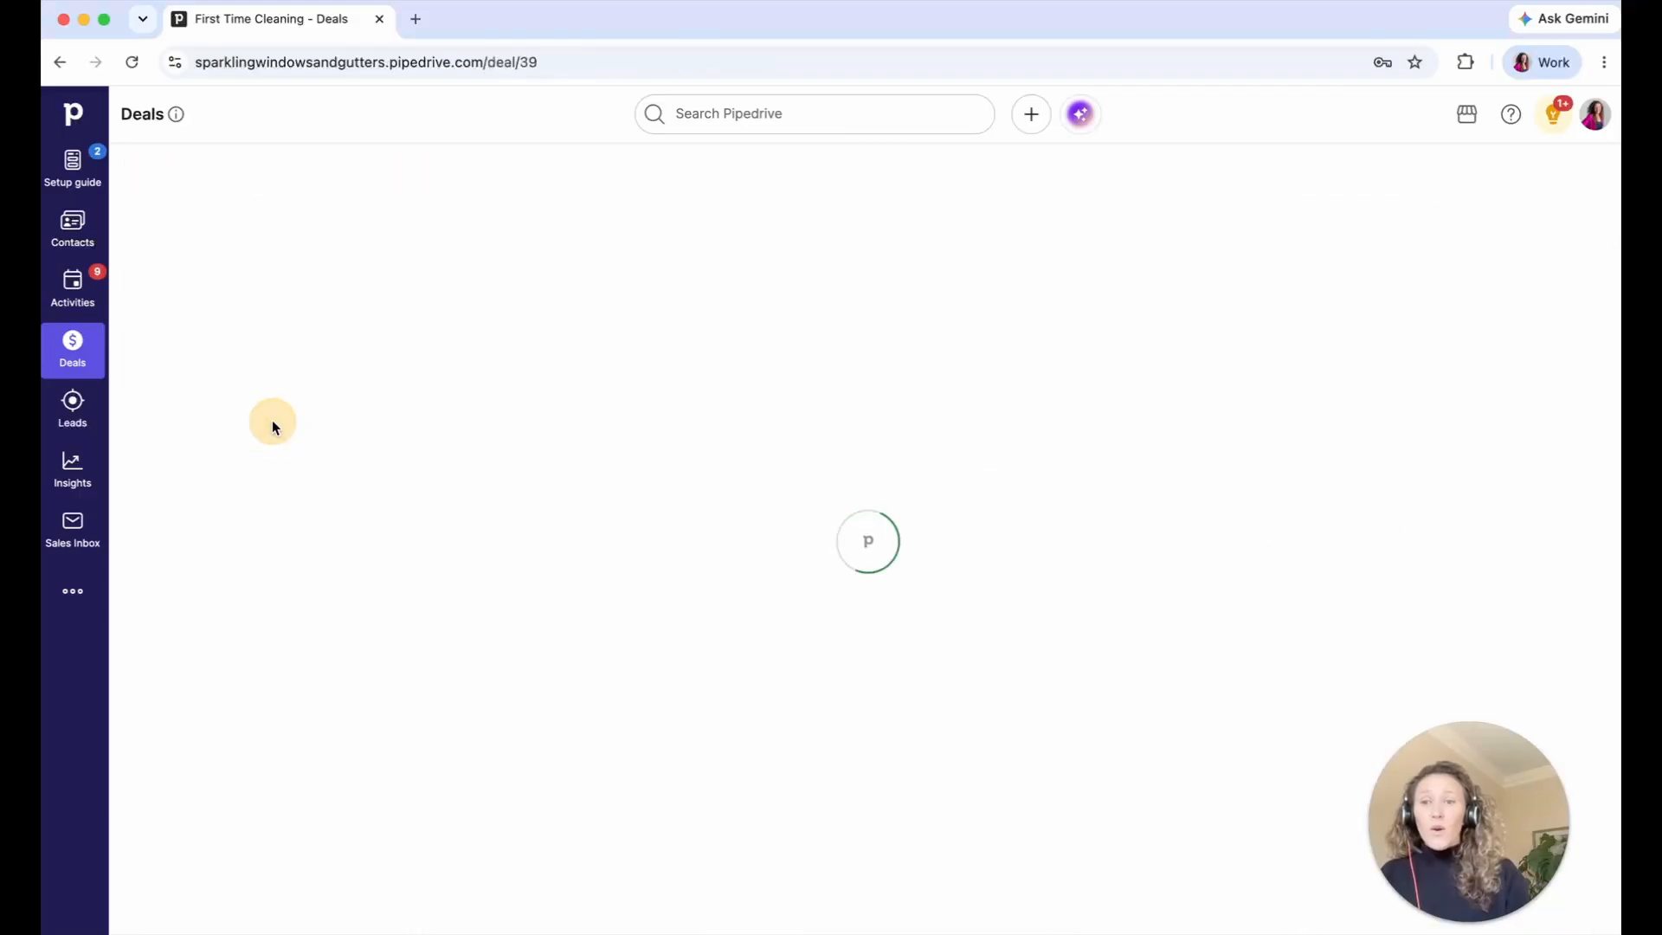
scroll(244, 561, "down", 3)
scroll(244, 561, "down", 3)
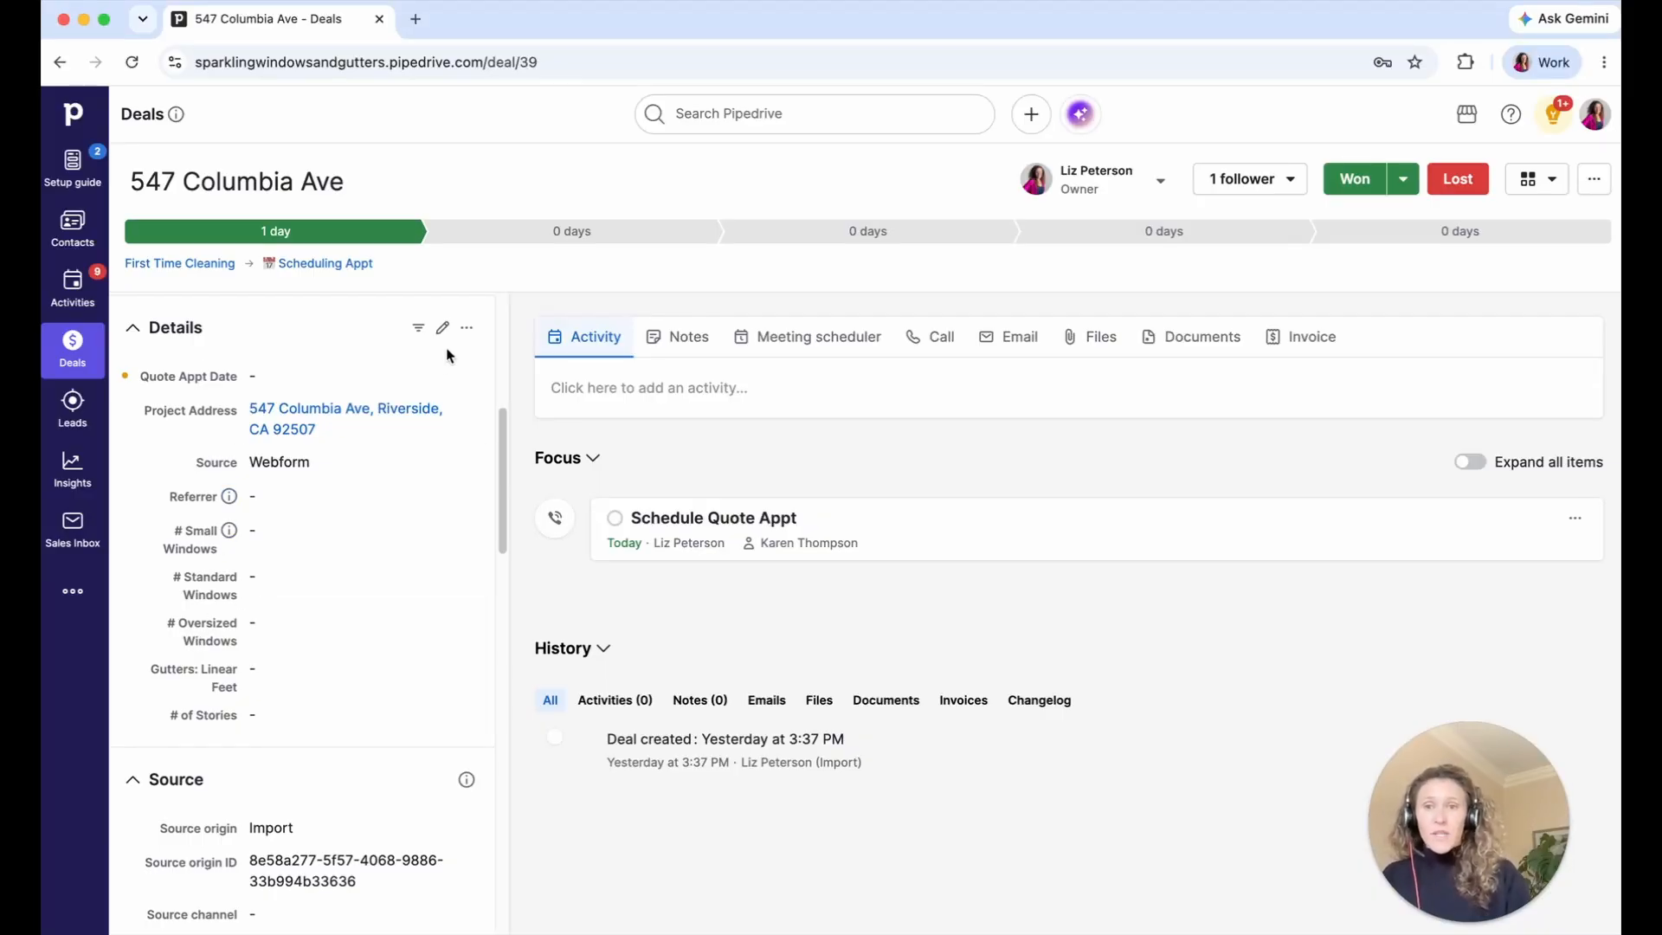
- Open the deal/lead field organizer from the Details section's options menu
left_click(475, 330)
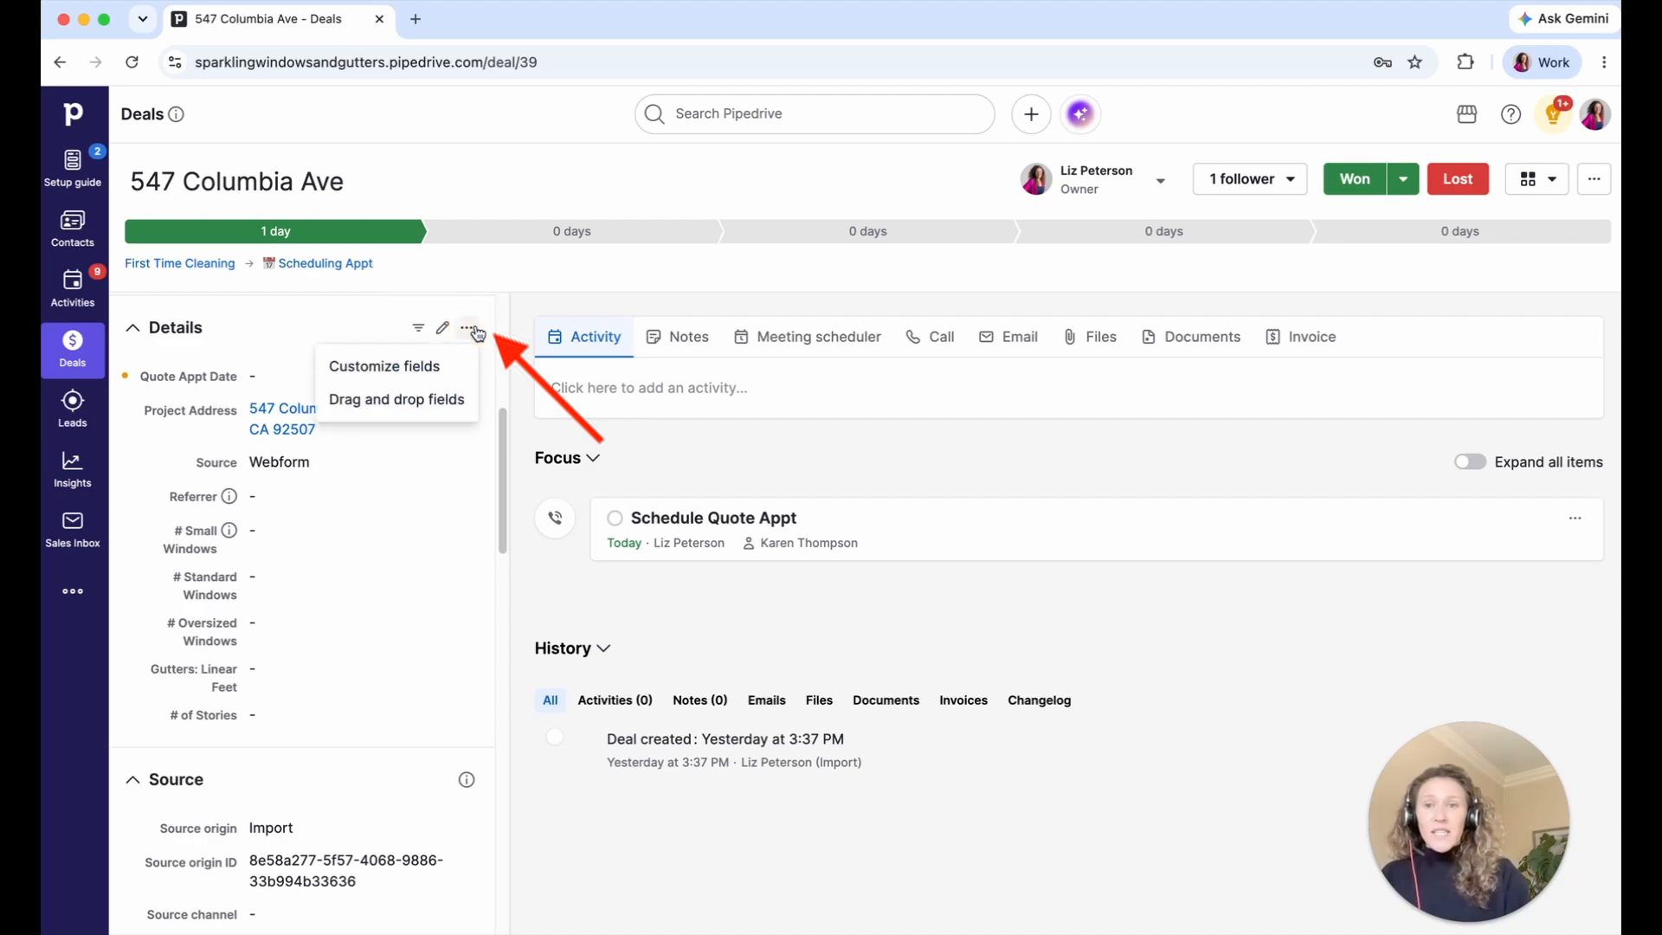
left_click(441, 399)
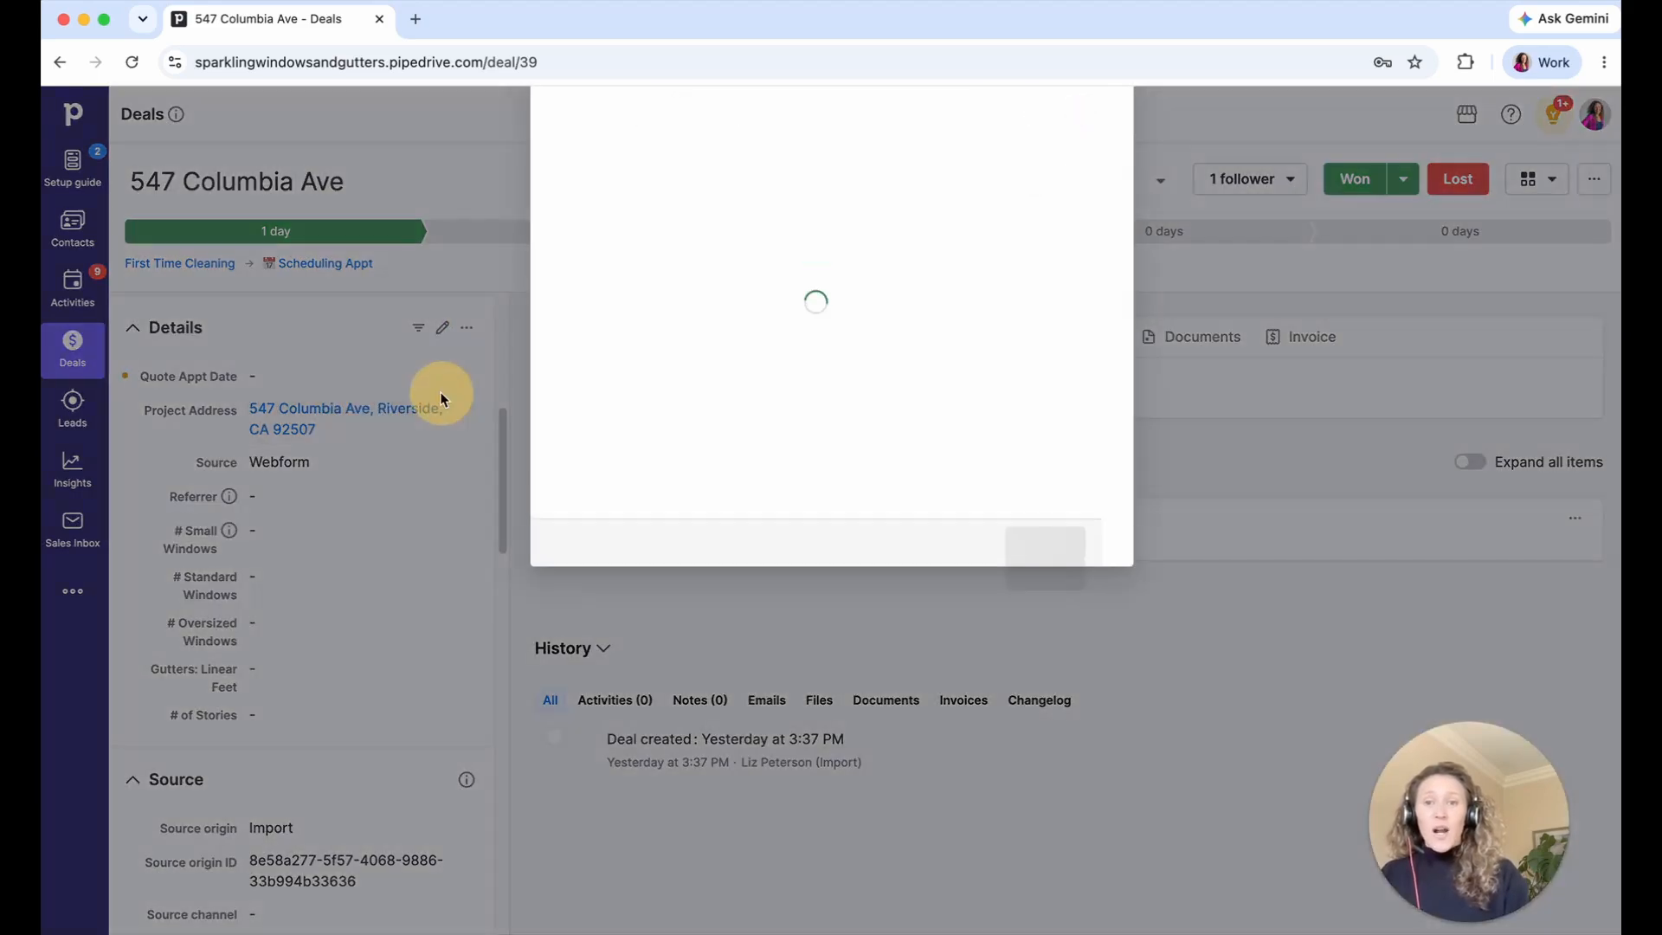
scroll(701, 394, "down", 4)
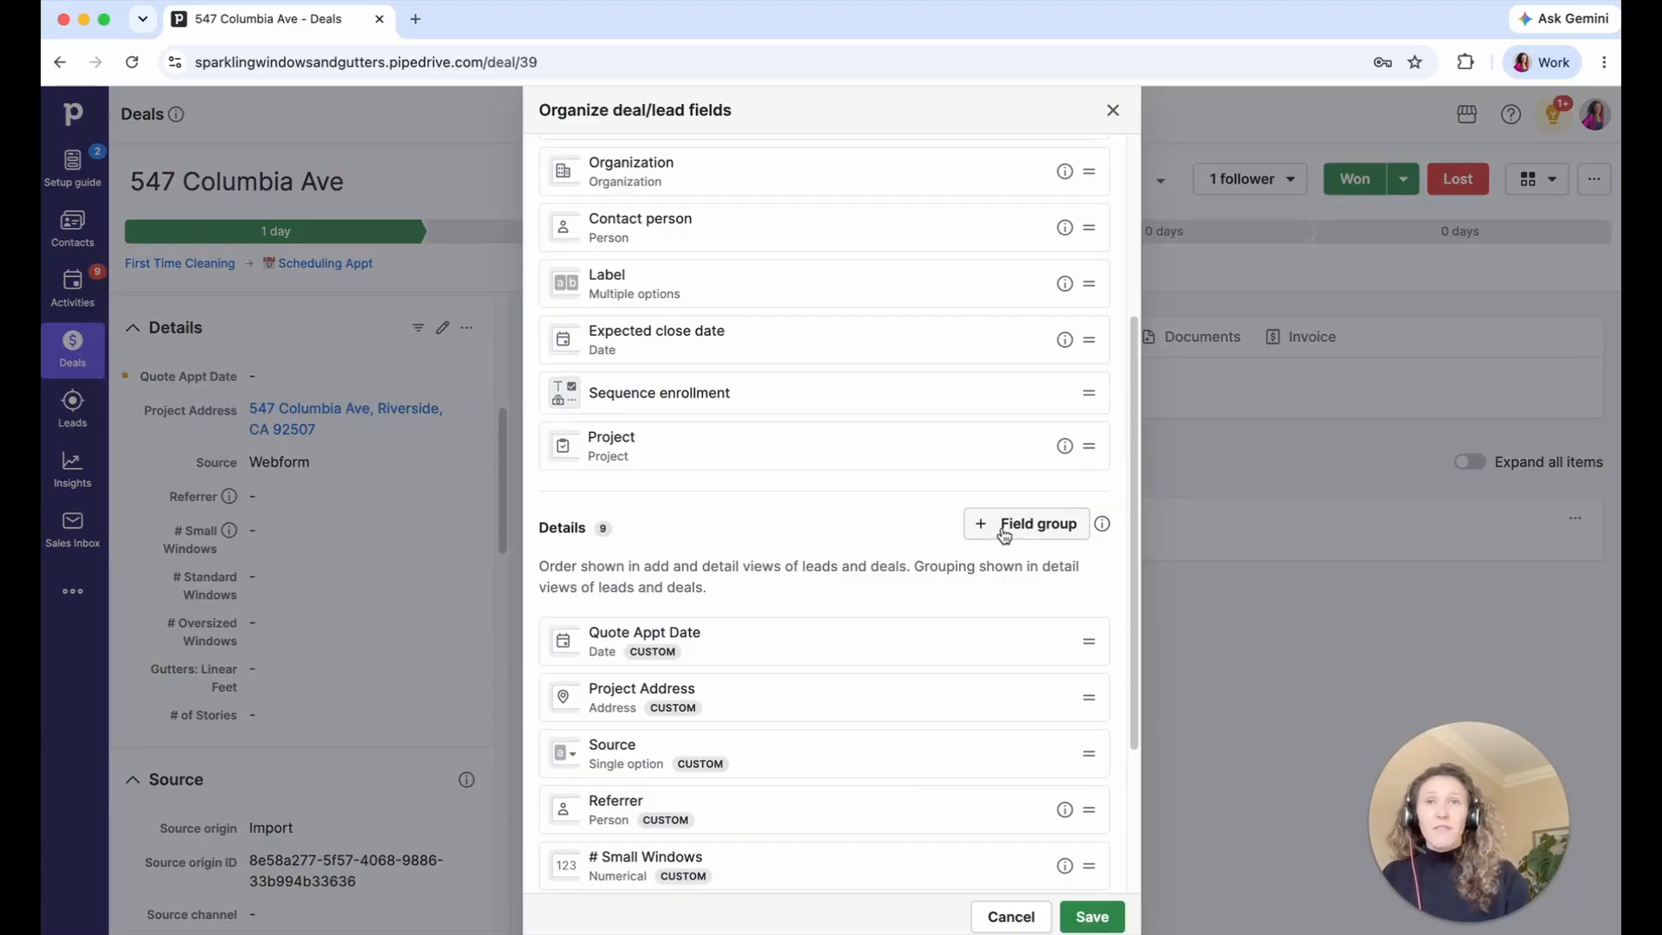
scroll(908, 604, "down", 2)
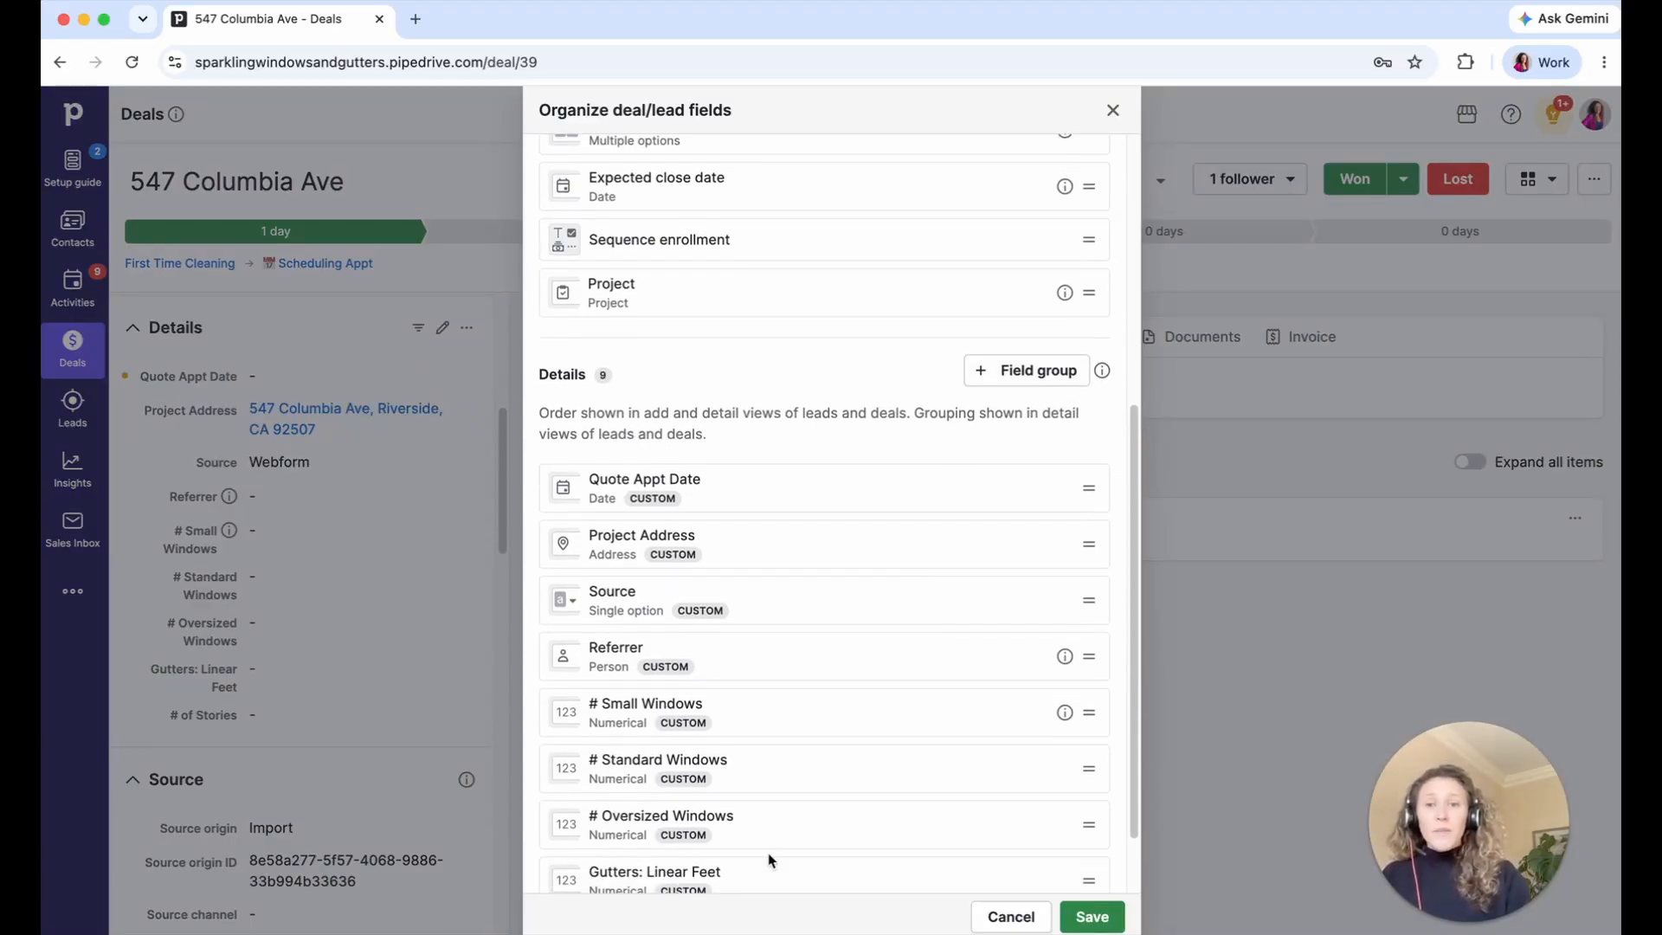
- Add field groups named Quote Appt. Details, Source Details and Keep Collapsed
left_click(1029, 379)
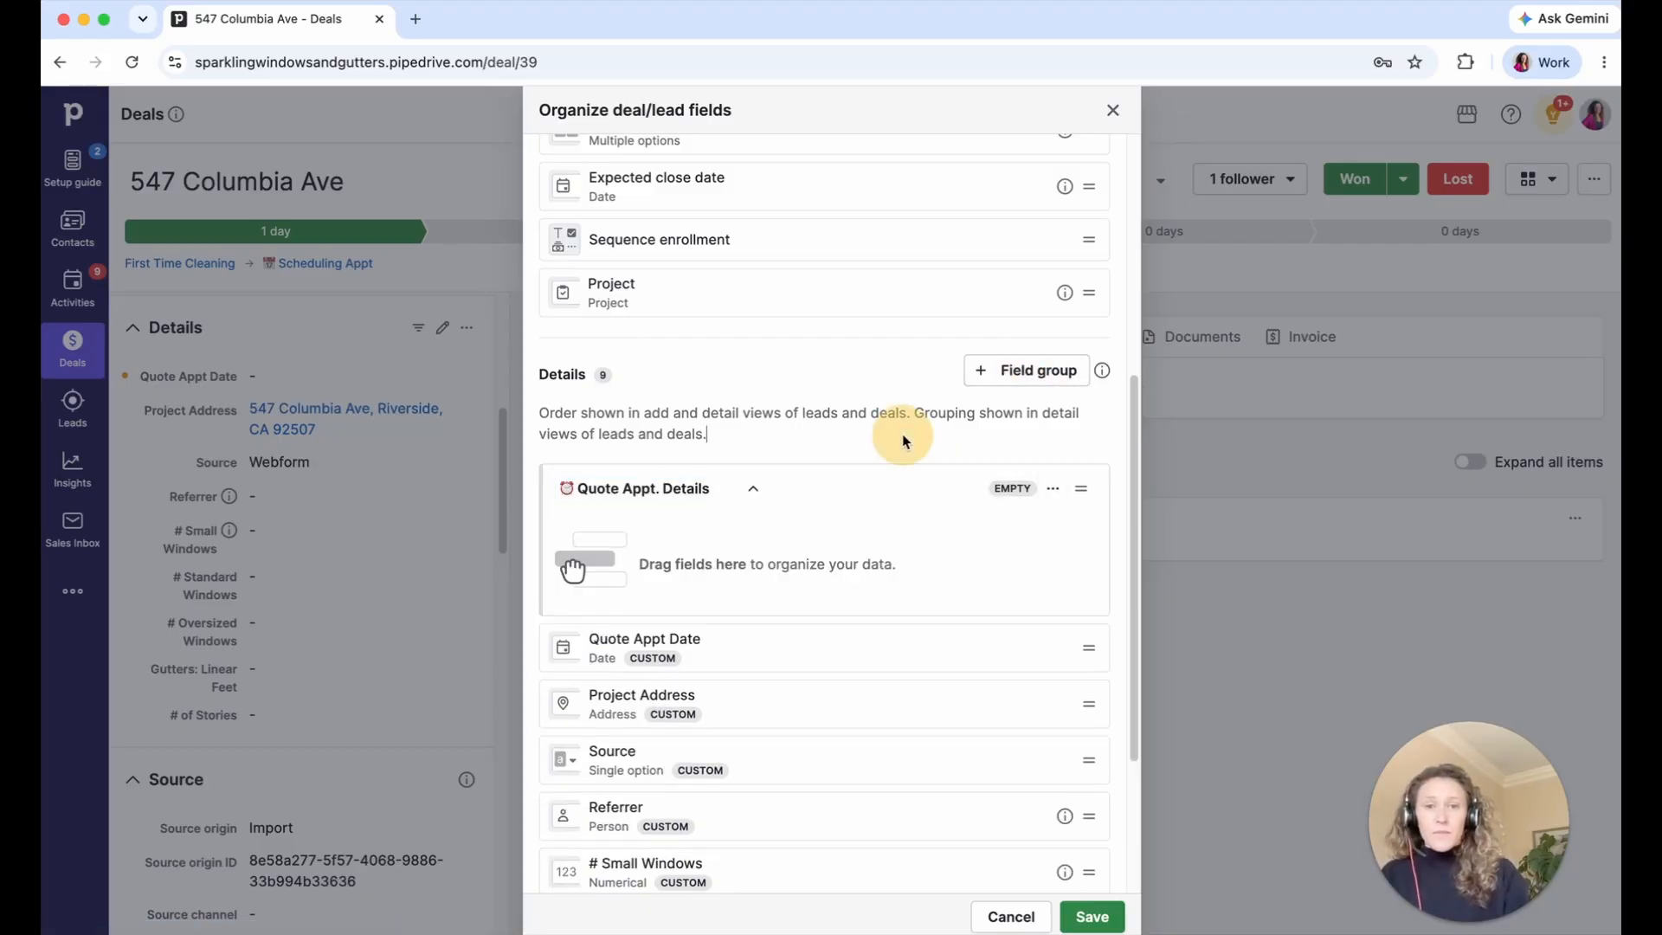
left_click(980, 374)
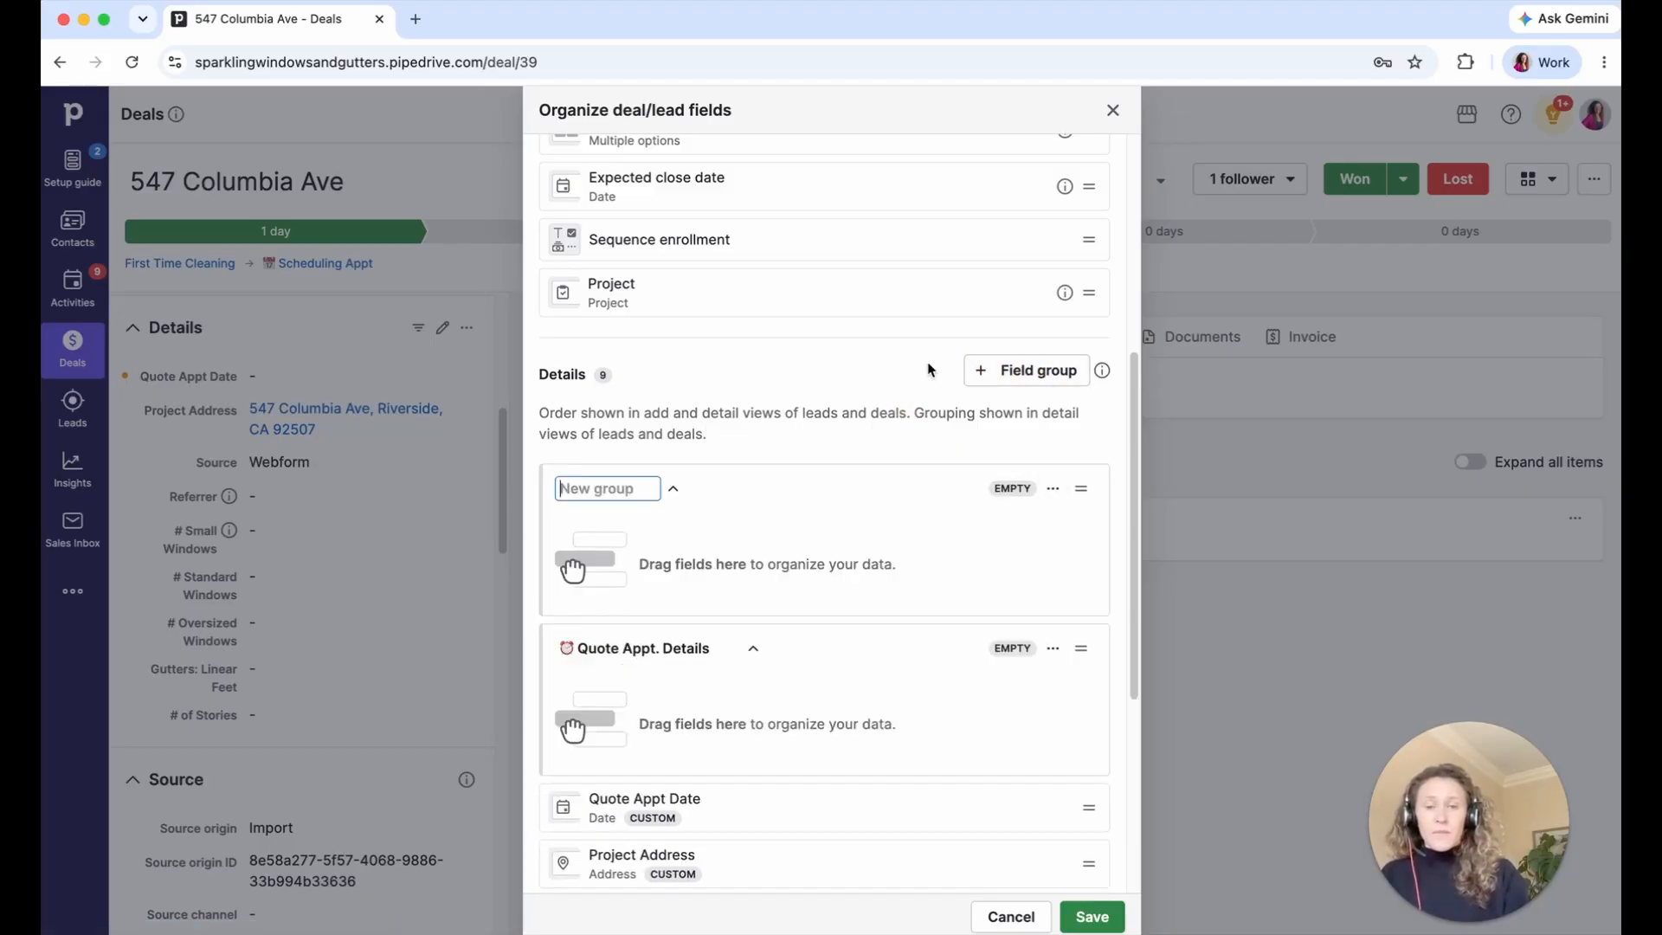
key("super+Tab")
left_click(658, 477)
type("🔍Source Details")
key("Return")
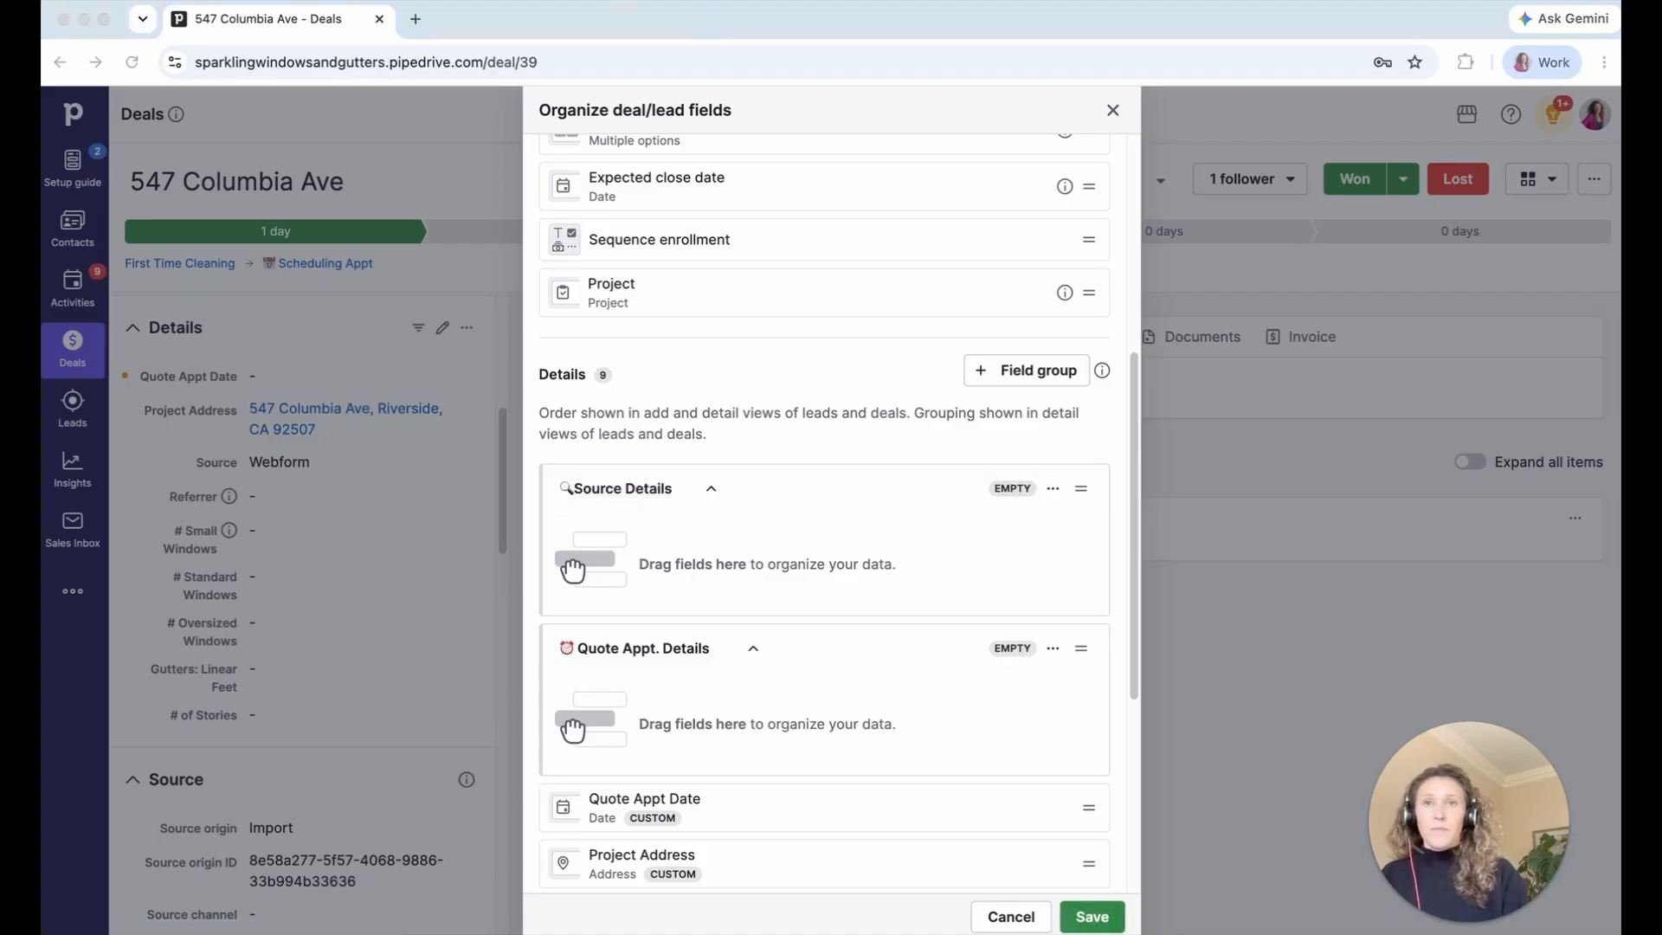
left_click(995, 372)
type("⛔Keep Collapsed")
left_click(590, 652)
scroll(589, 653, "down", 2)
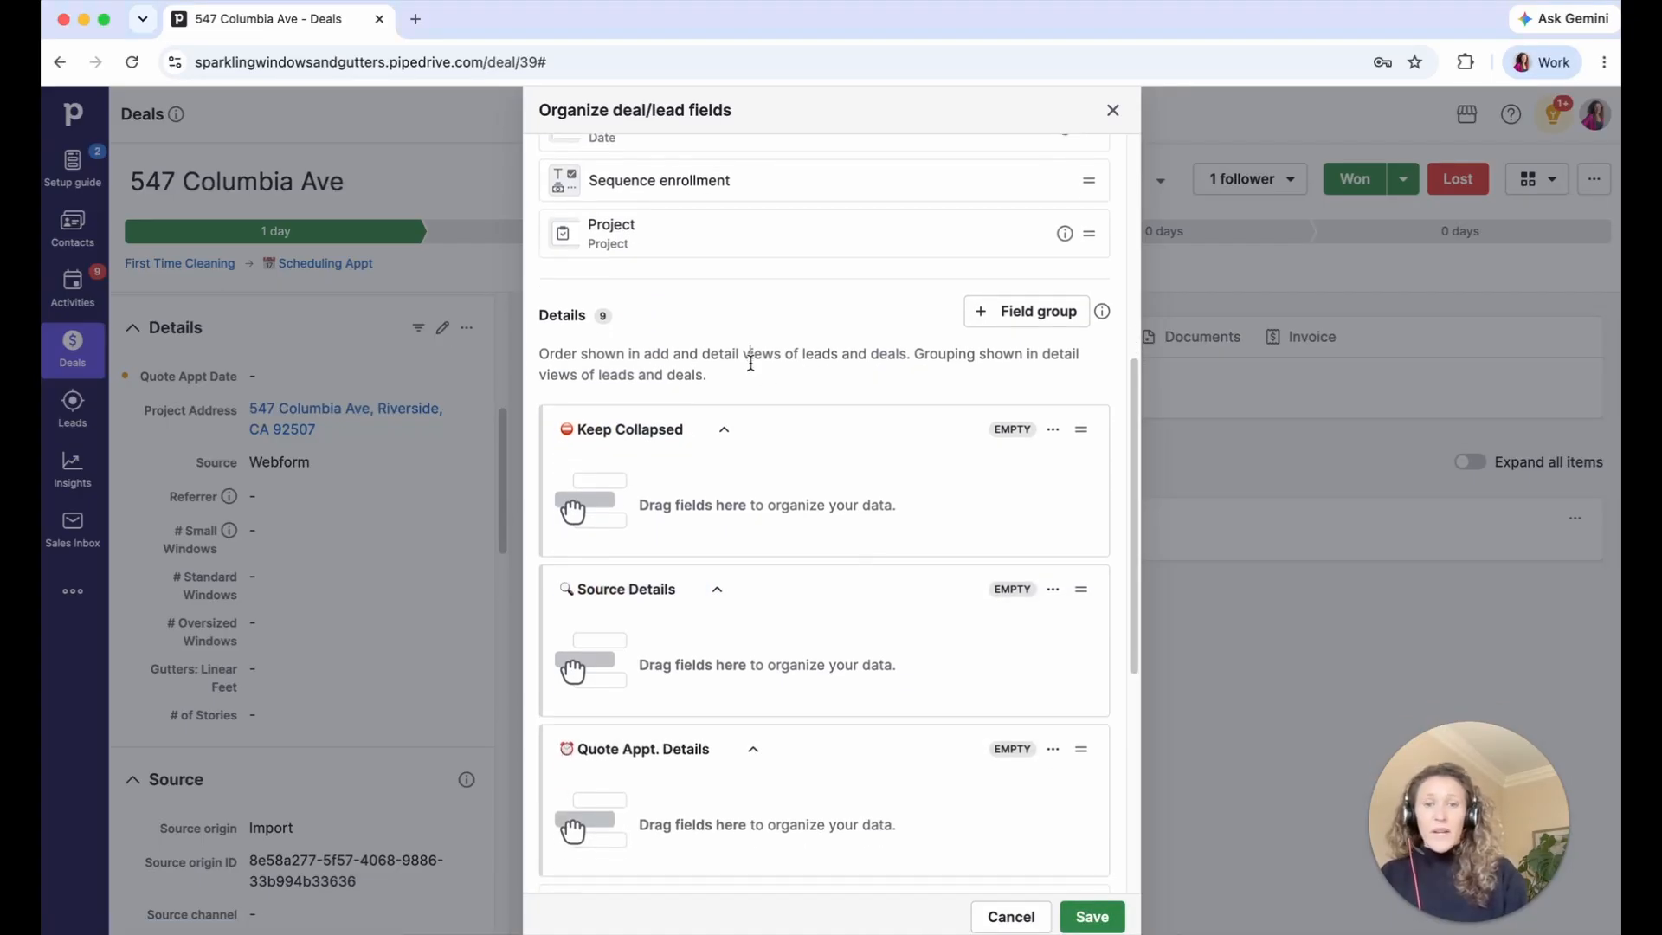
- Move Quote Appt Date, the three window counts, Gutters: Linear Feet and # of Stories into Quote Appt. Details
scroll(790, 612, "down", 2)
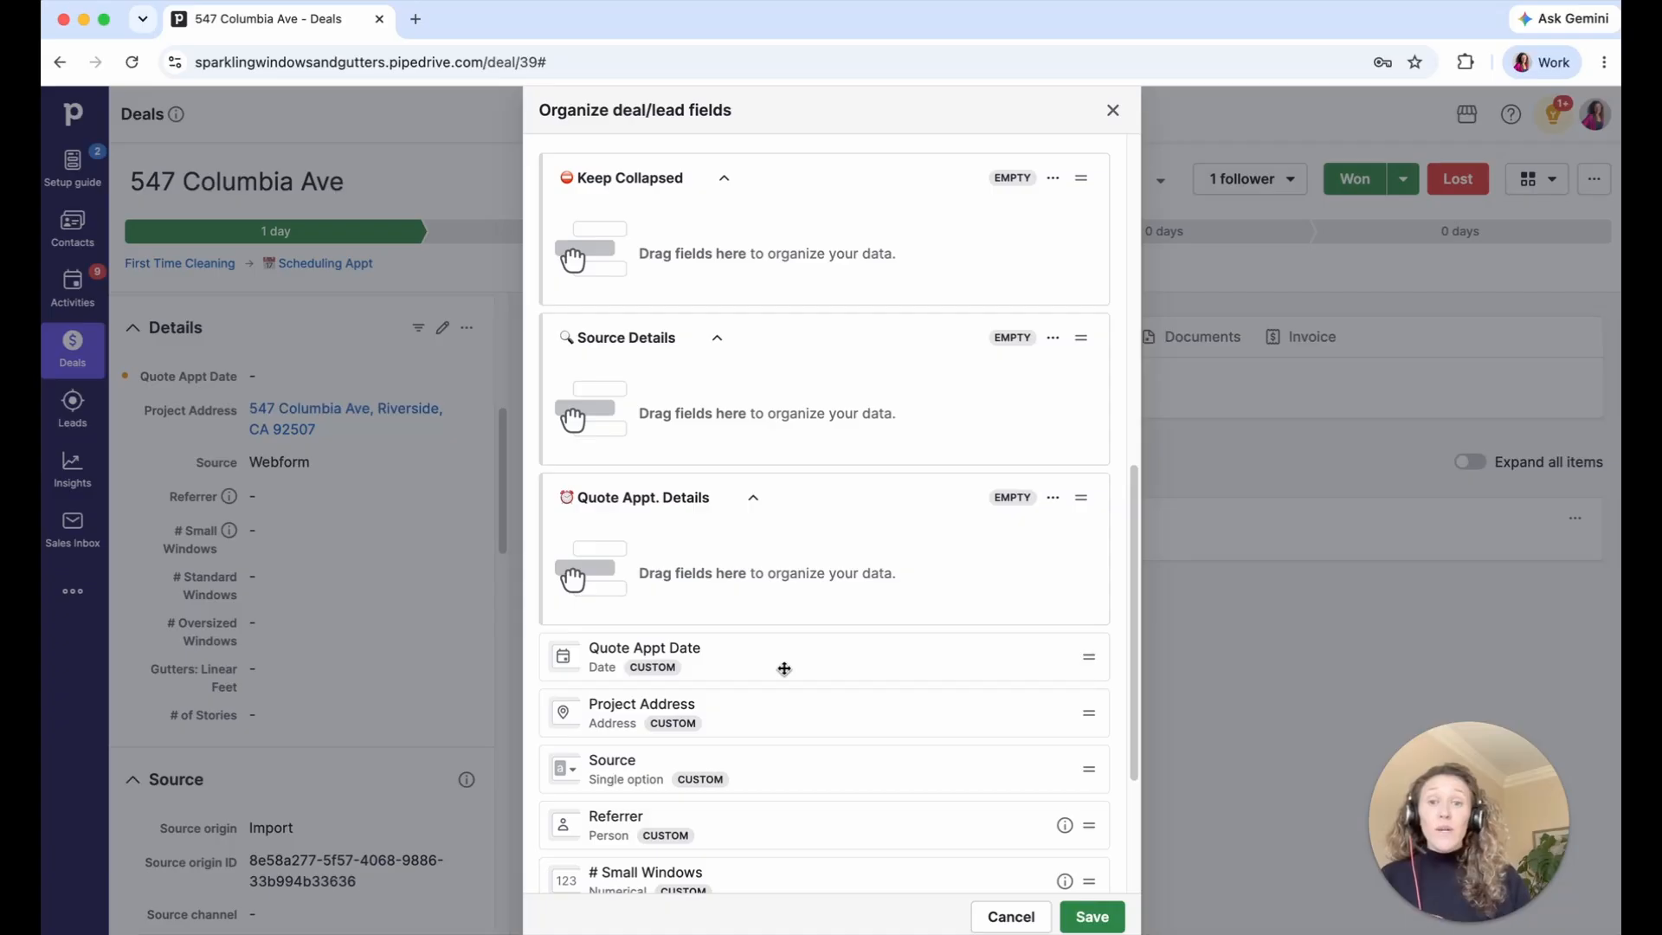
left_click_drag(784, 669, 779, 580)
scroll(787, 595, "down", 1)
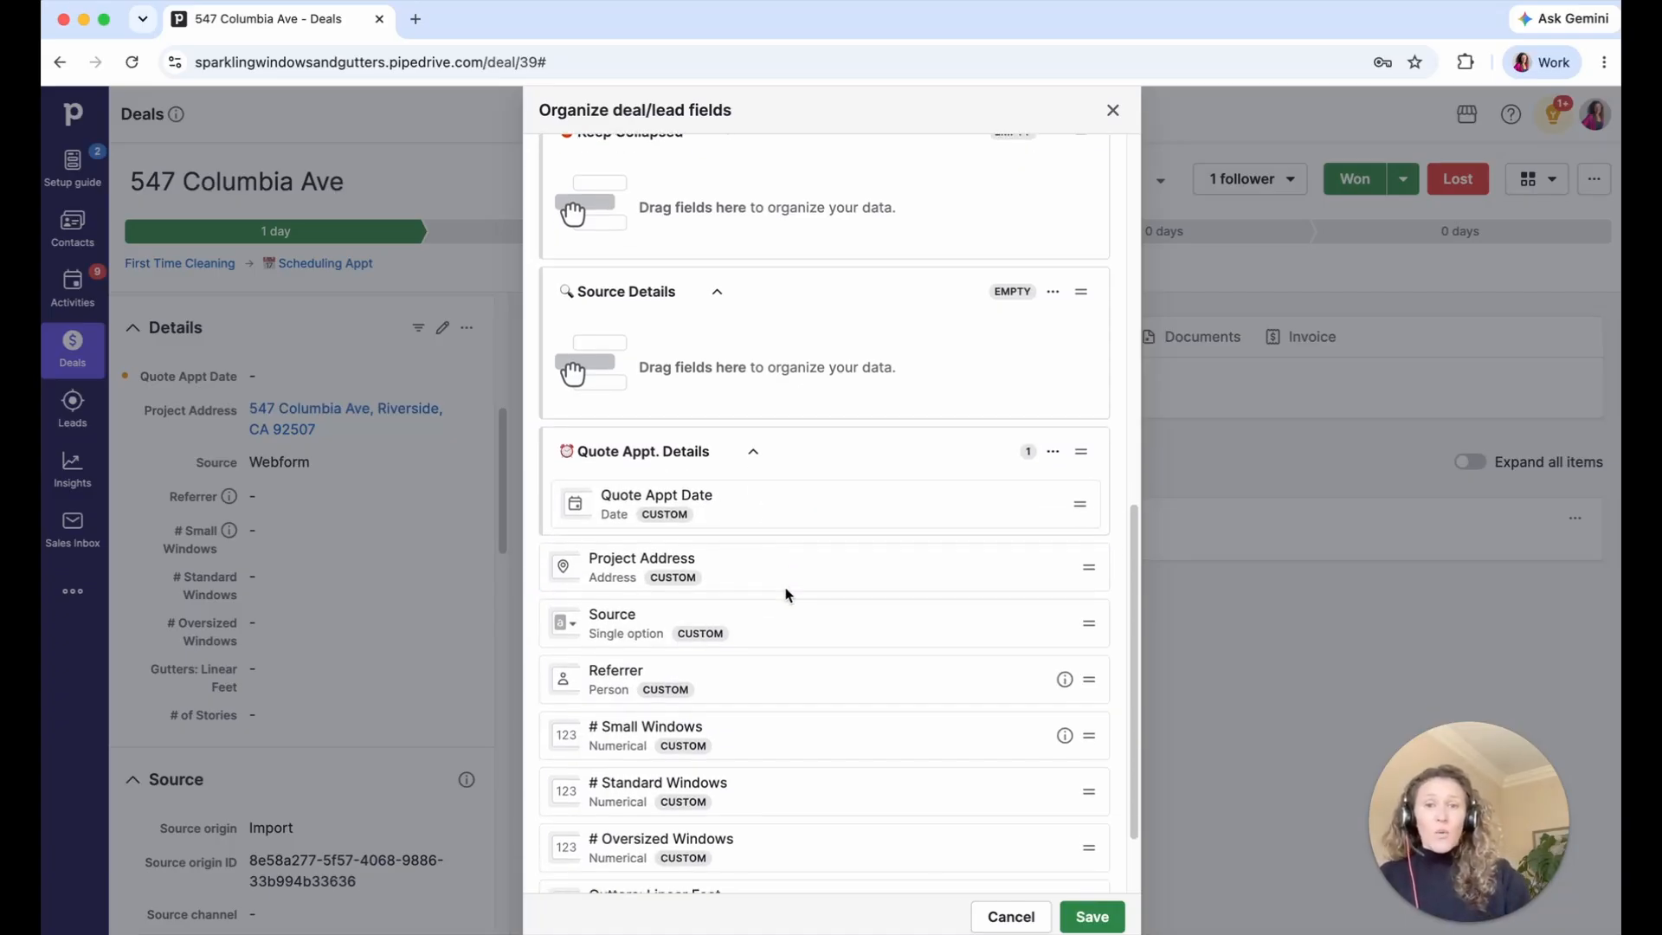
scroll(784, 606, "up", 4)
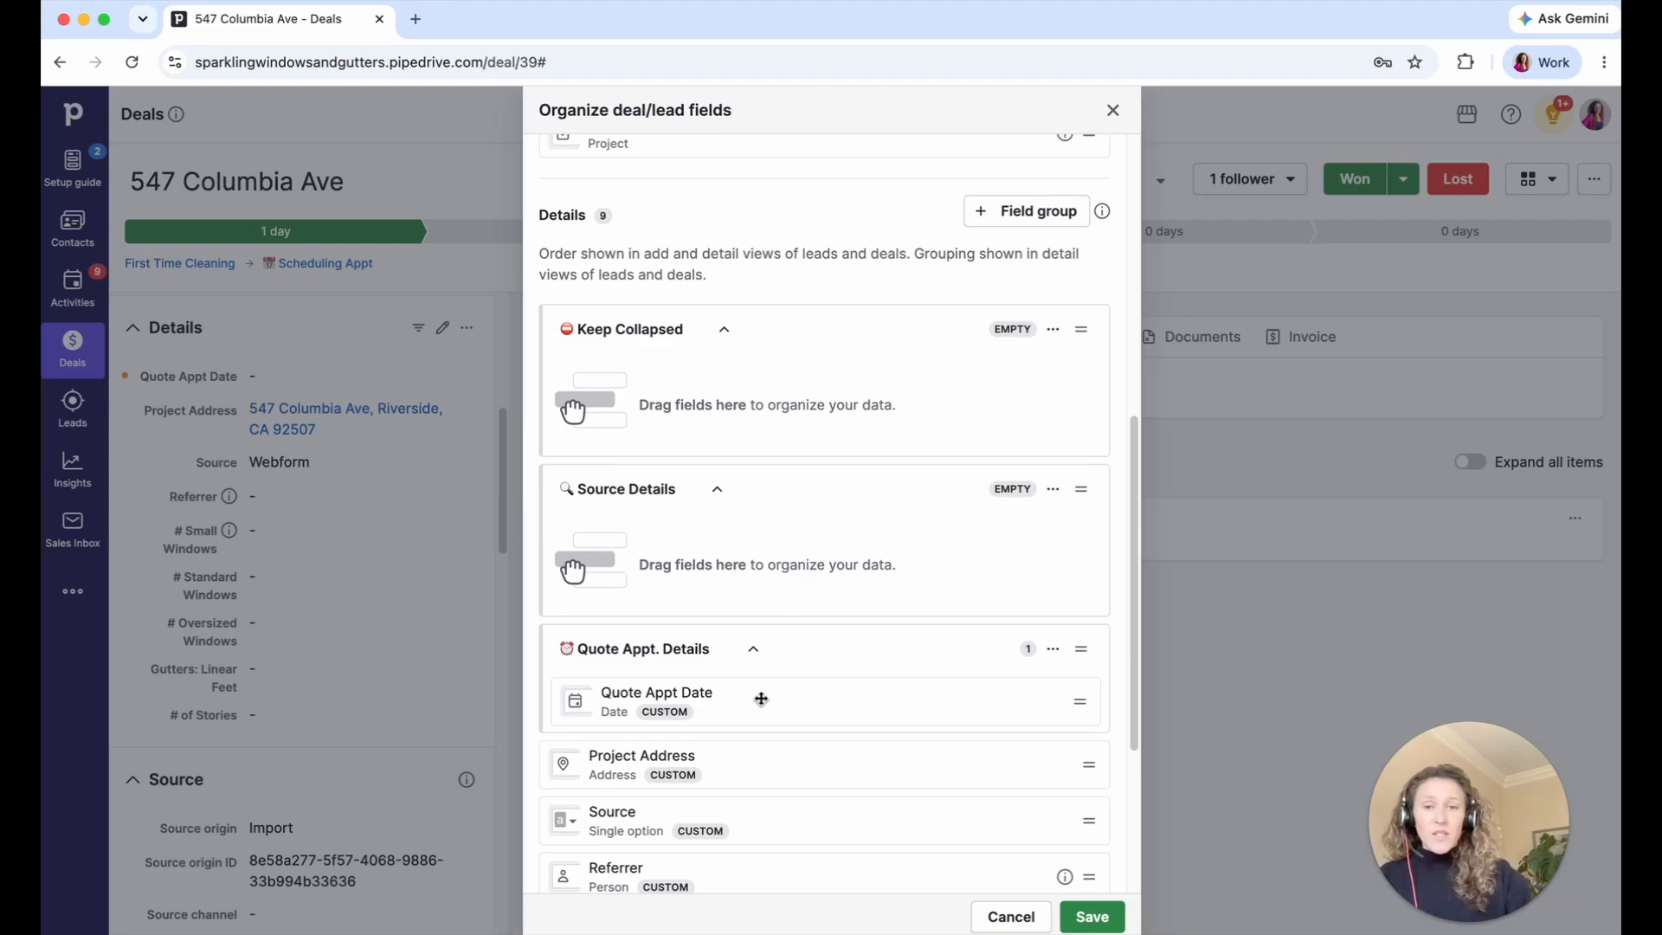
scroll(763, 679, "down", 6)
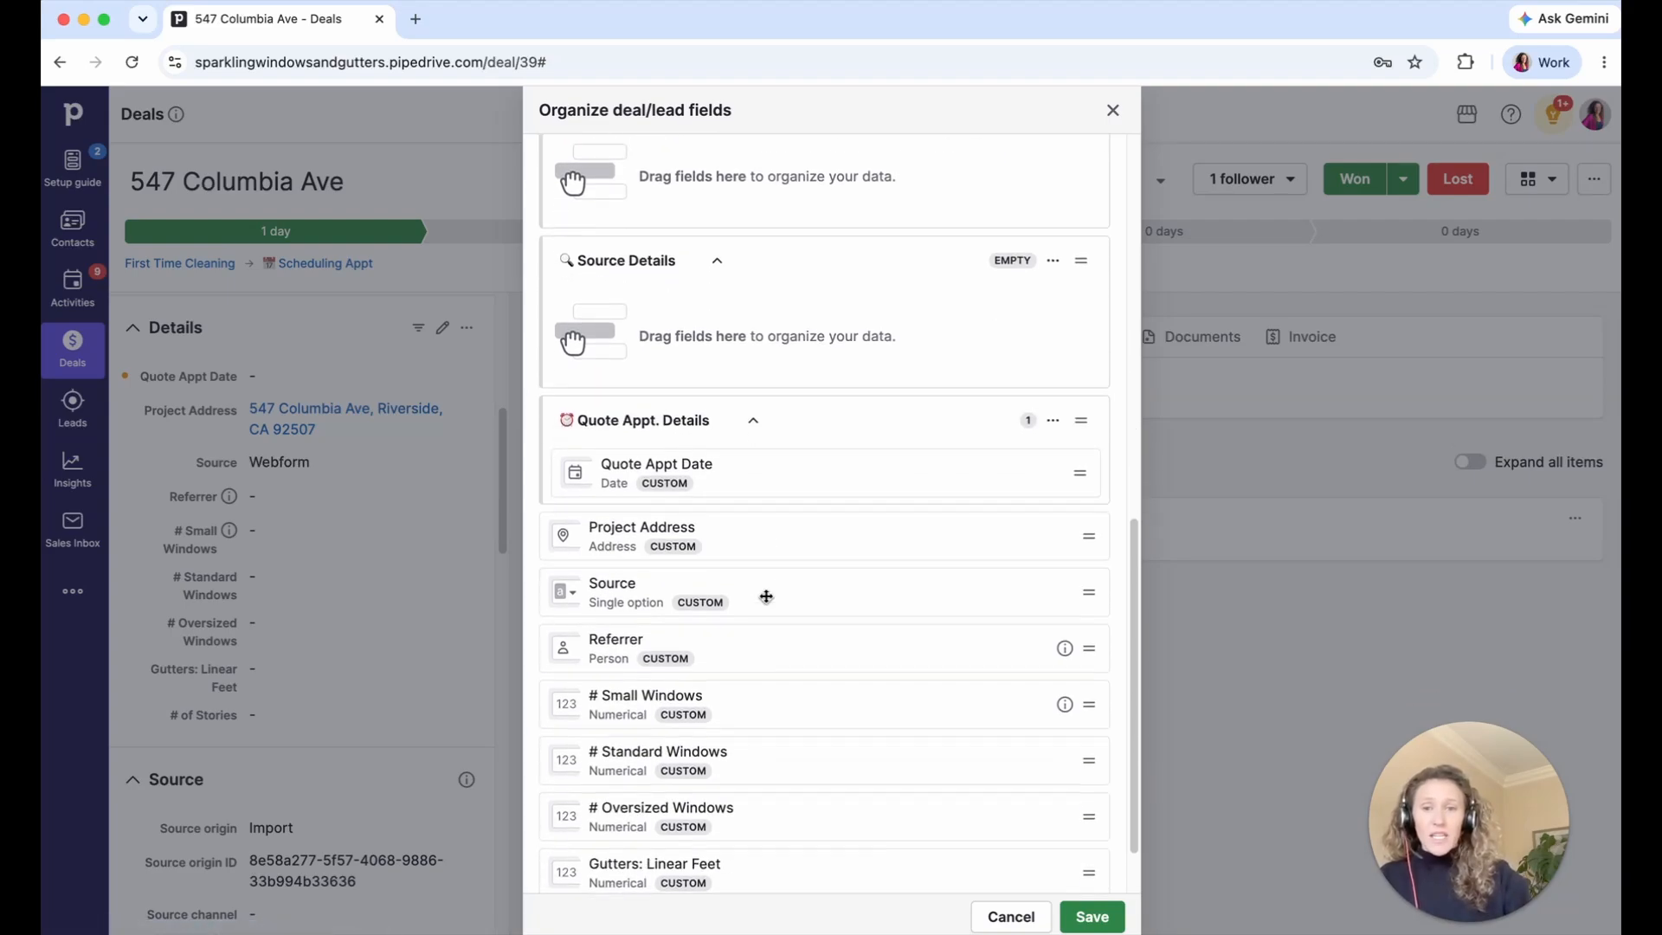
left_click_drag(772, 651, 777, 420)
left_click_drag(745, 679, 745, 390)
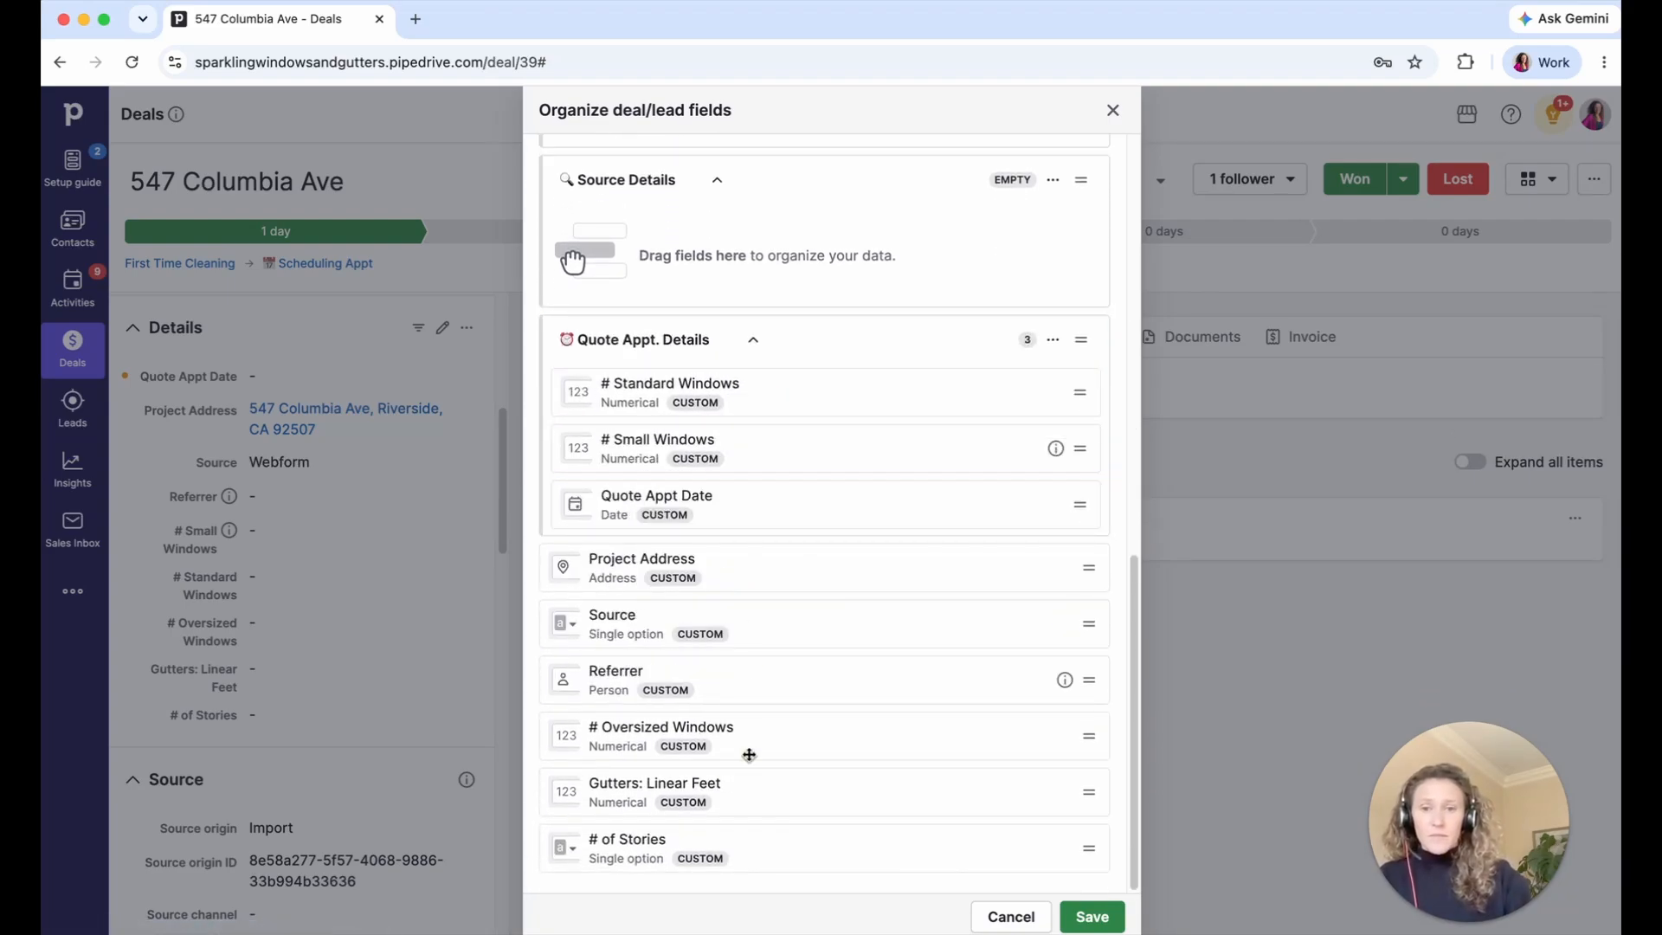
left_click_drag(749, 753, 770, 569)
left_click_drag(769, 792, 762, 446)
left_click_drag(761, 844, 771, 506)
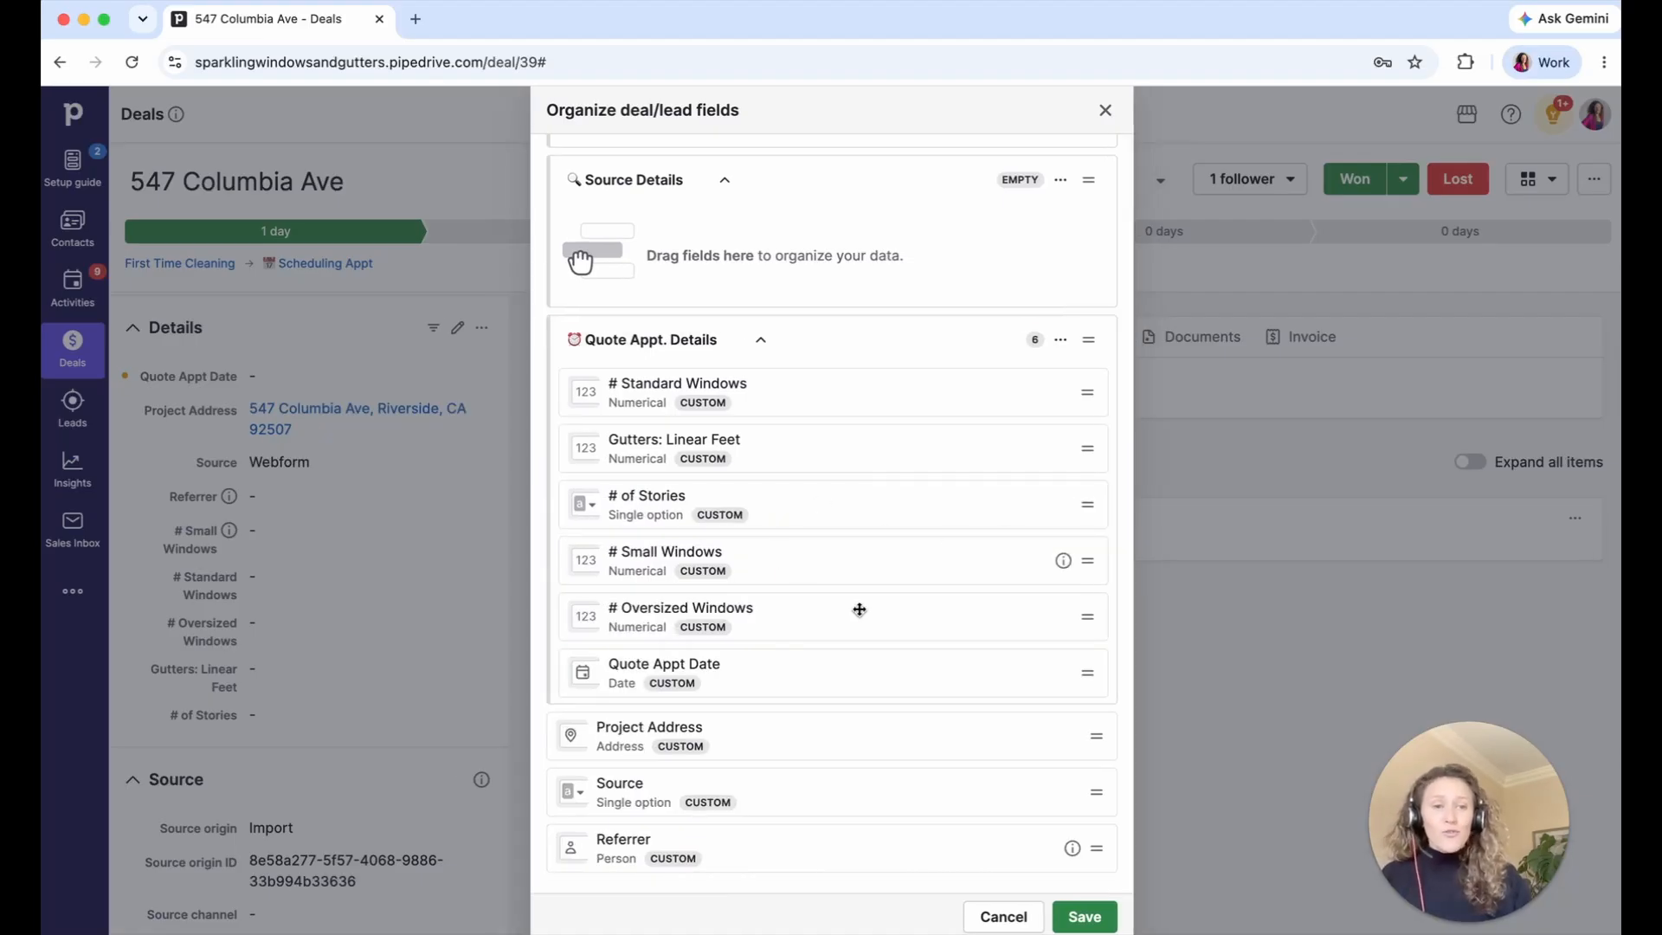
- Reorder the group with Quote Appt Date first and # Small Windows second, then collapse it
left_click_drag(808, 667, 813, 407)
left_click_drag(764, 616, 763, 454)
left_click_drag(736, 677, 801, 446)
left_click(761, 339)
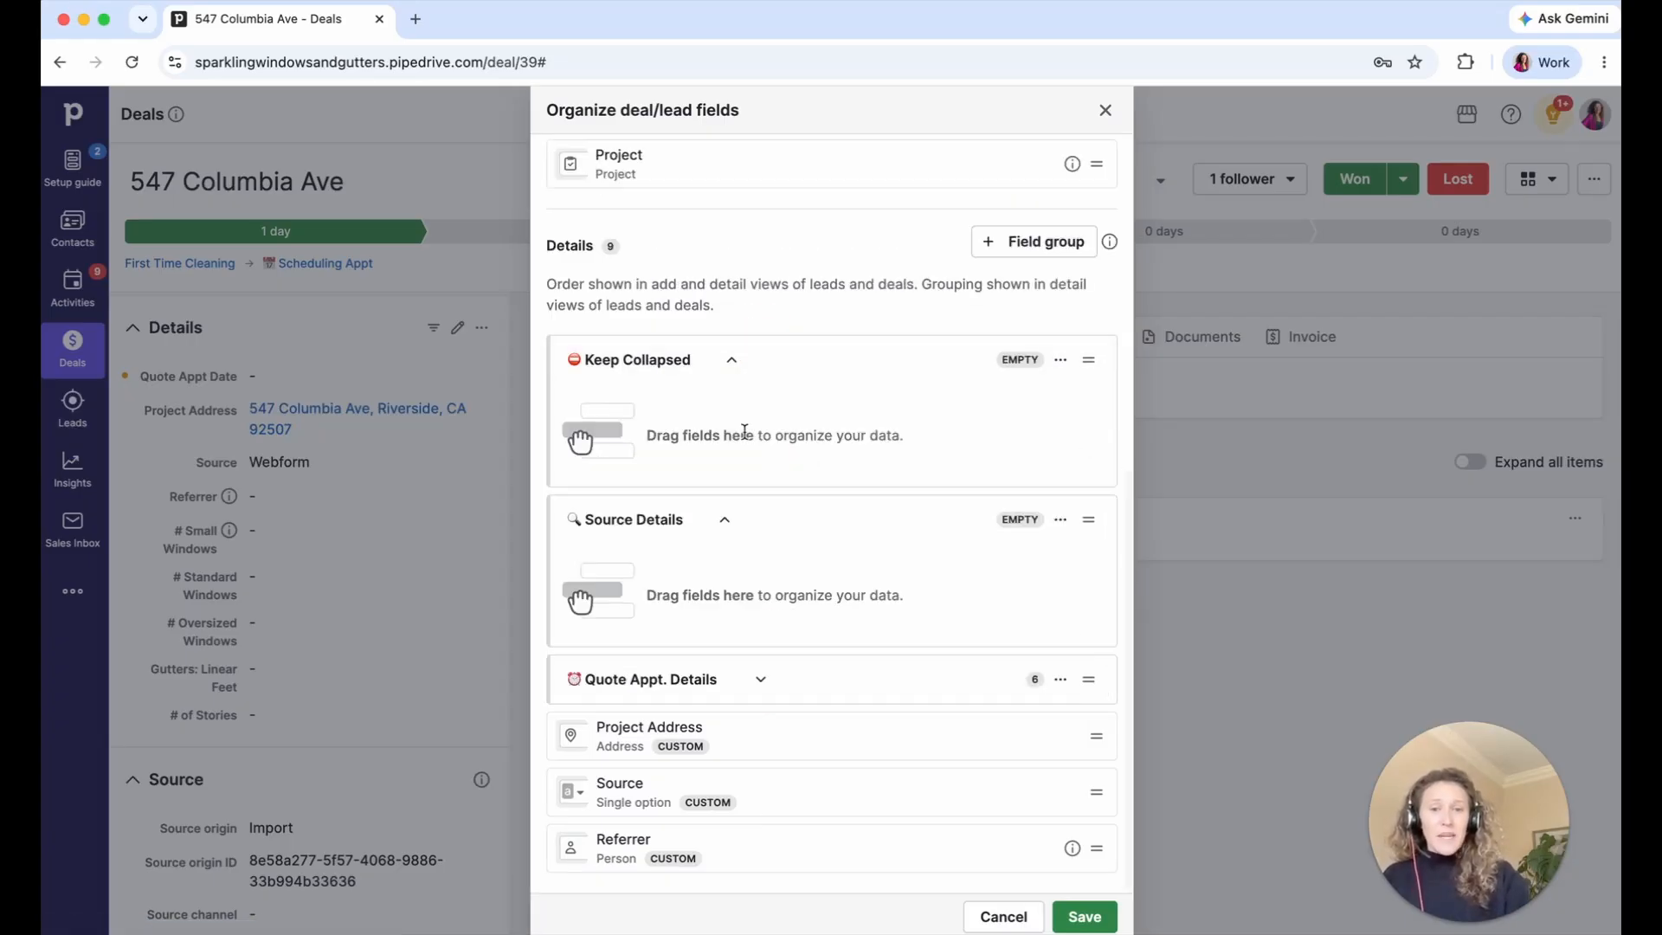
- Place Project Address above the groups and put Referrer and Source into Source Details
left_click_drag(742, 735, 727, 491)
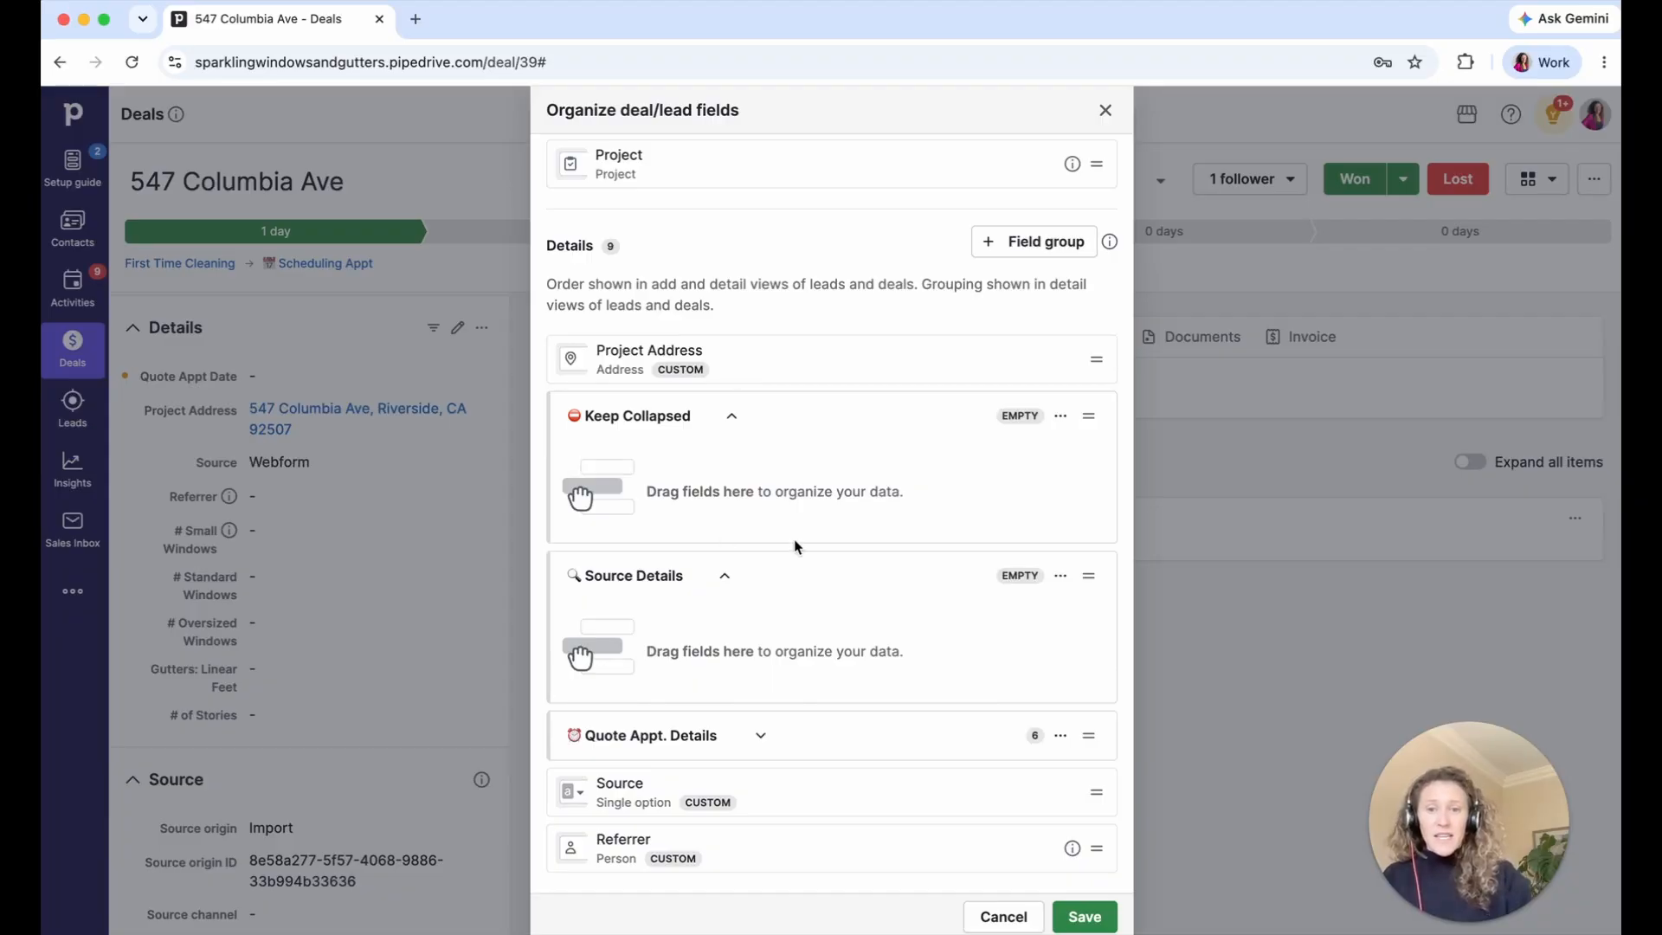
left_click_drag(753, 794, 762, 684)
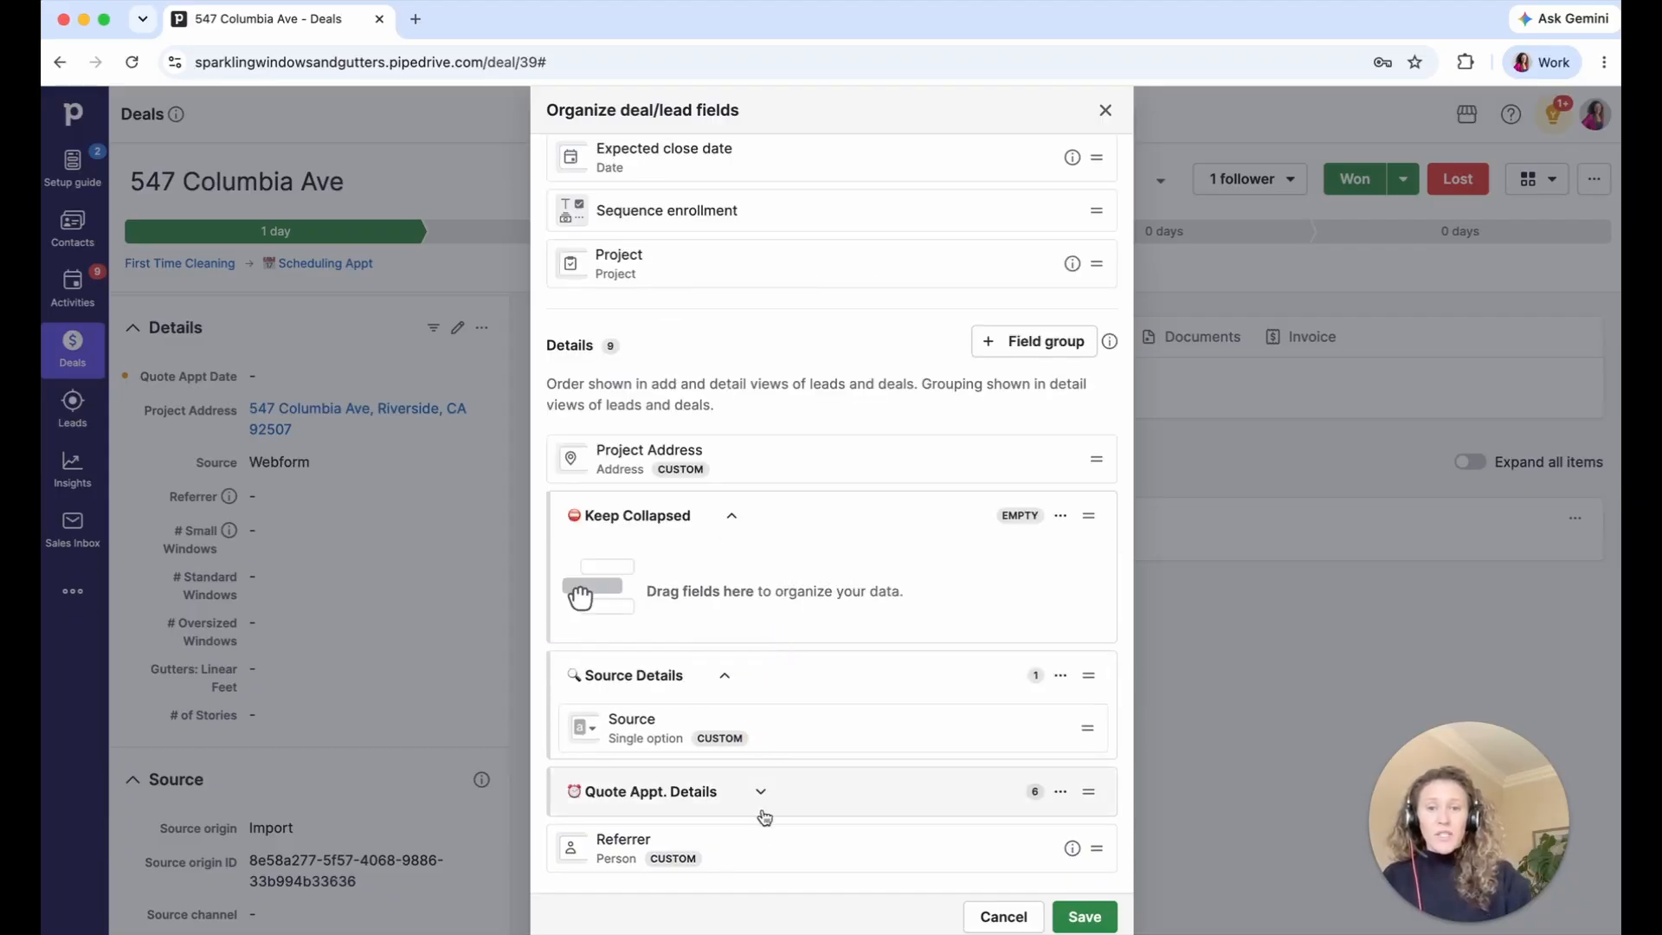
left_click_drag(761, 824, 765, 736)
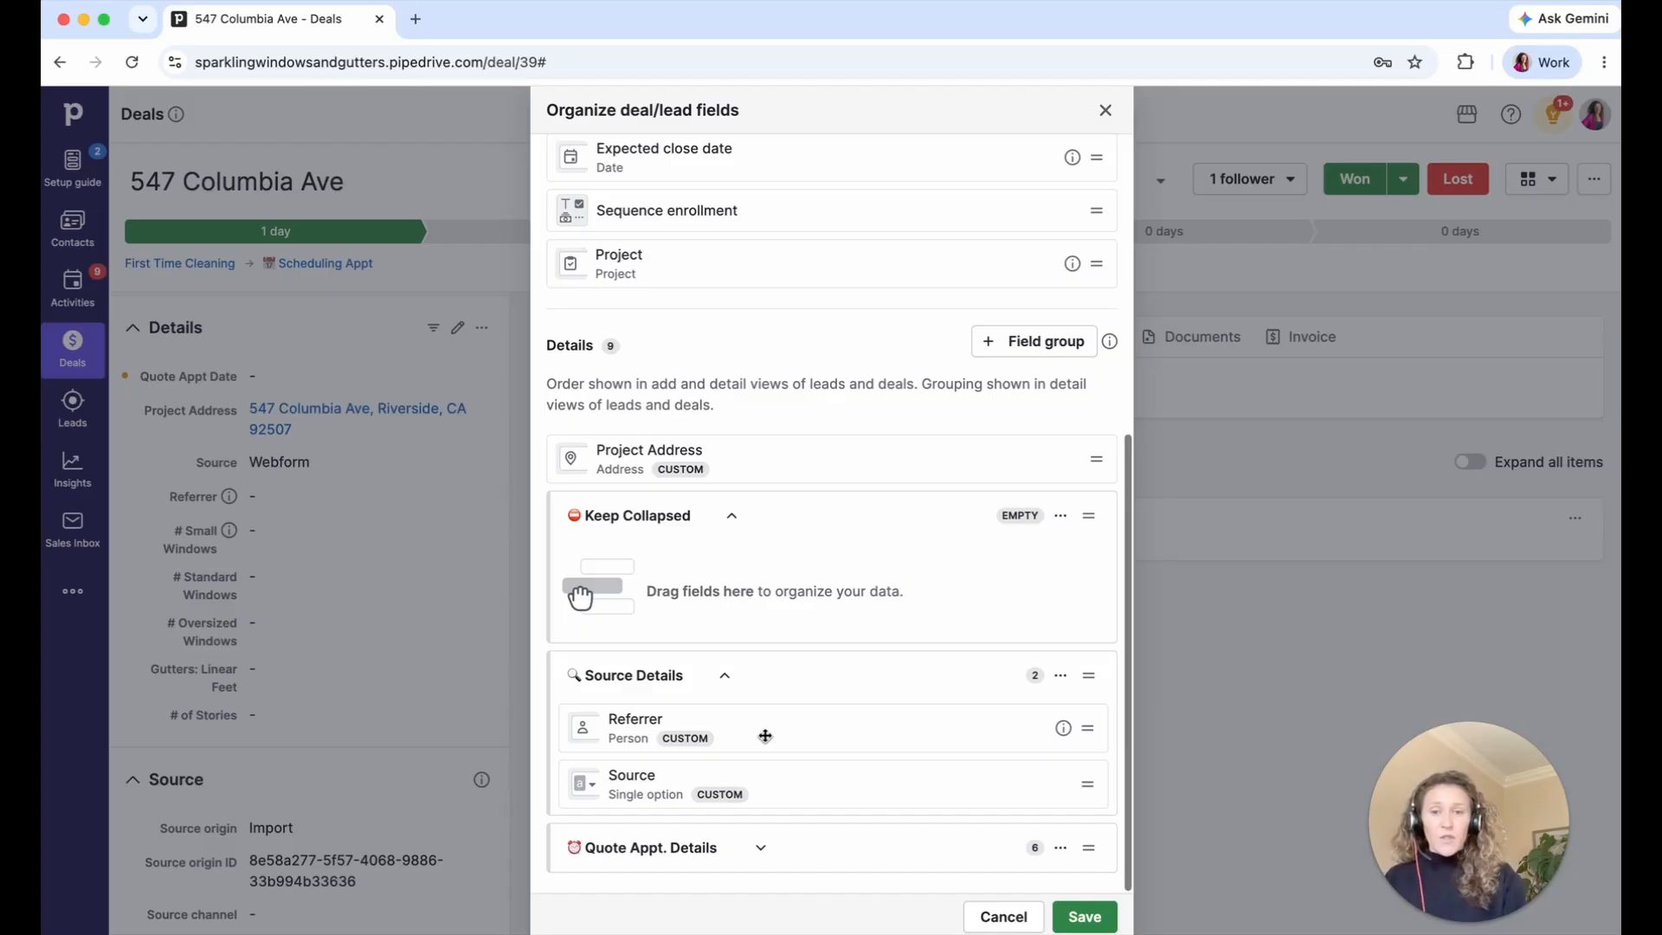
- Collapse the groups and order them Quote Appt. Details, Source Details, Keep Collapsed
left_click(724, 676)
left_click(725, 629)
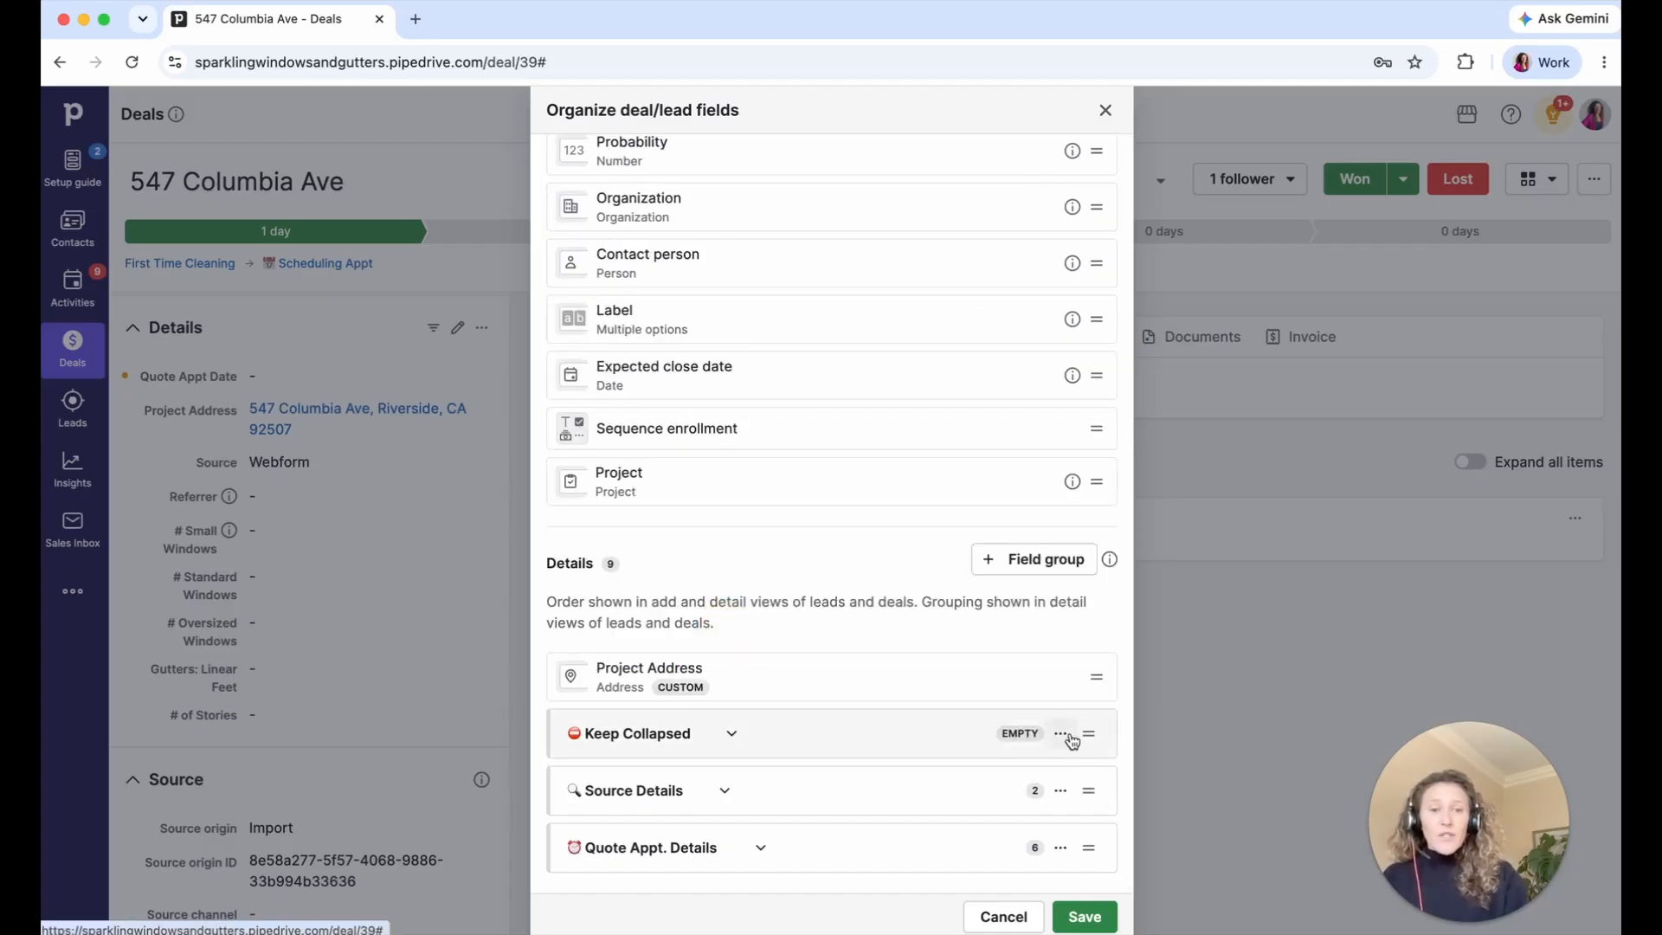
left_click_drag(1080, 739, 1074, 850)
left_click_drag(1089, 735, 1092, 787)
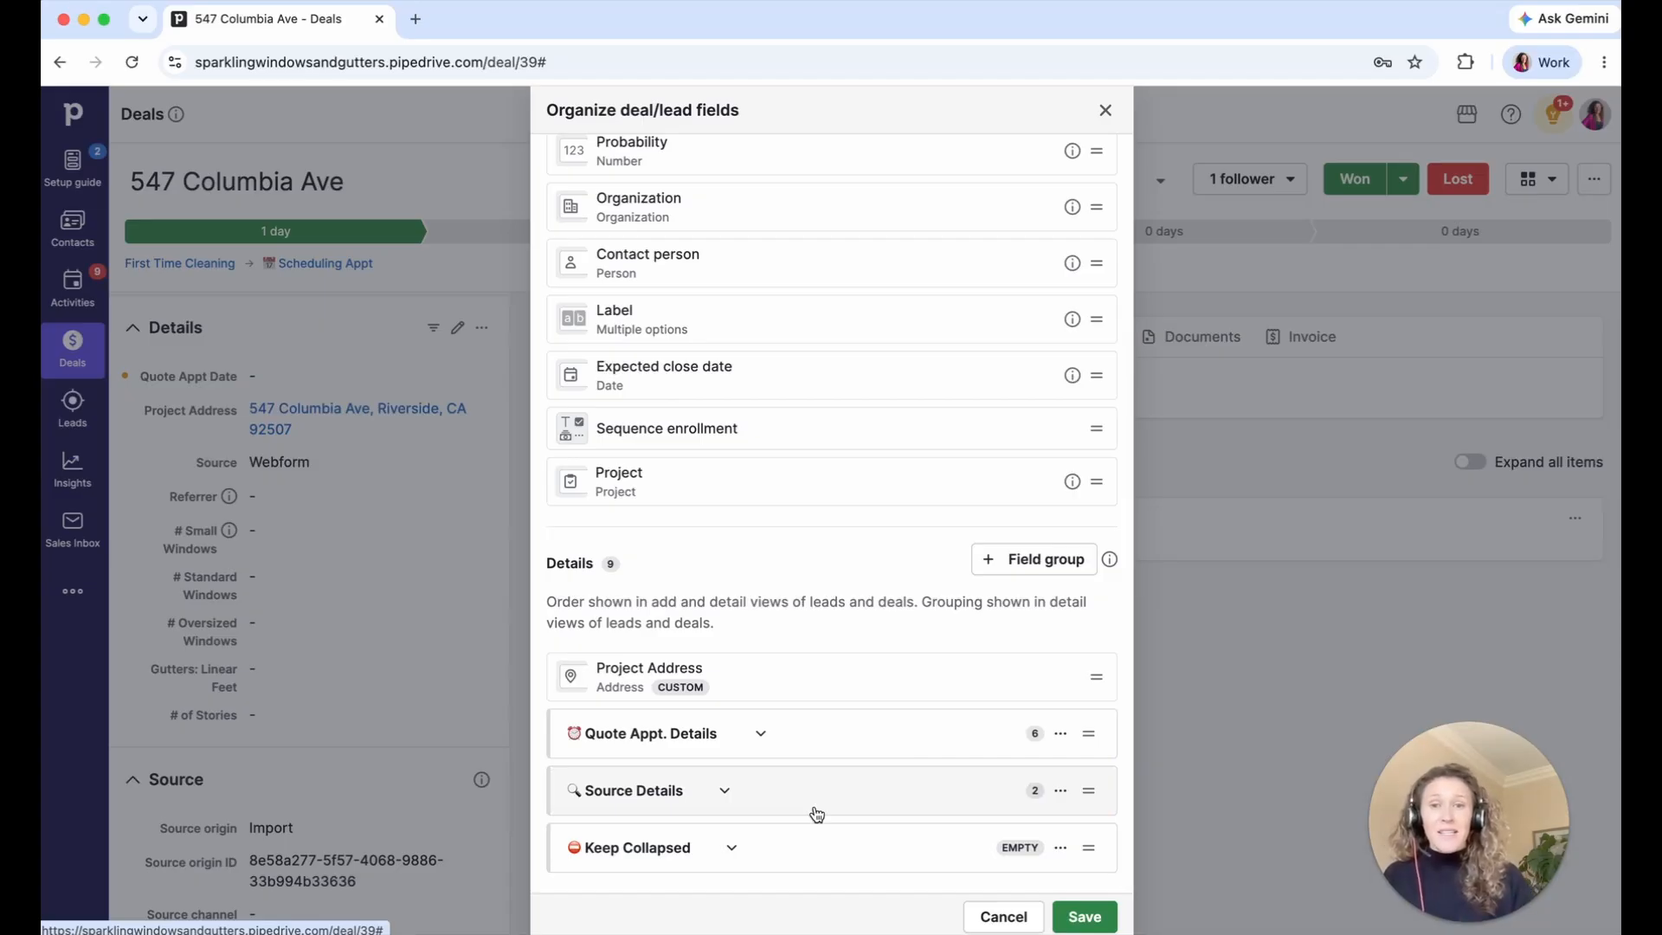
- Move Sequence enrollment and Organization into the Keep Collapsed group
scroll(787, 683, "up", 4)
scroll(780, 465, "up", 1)
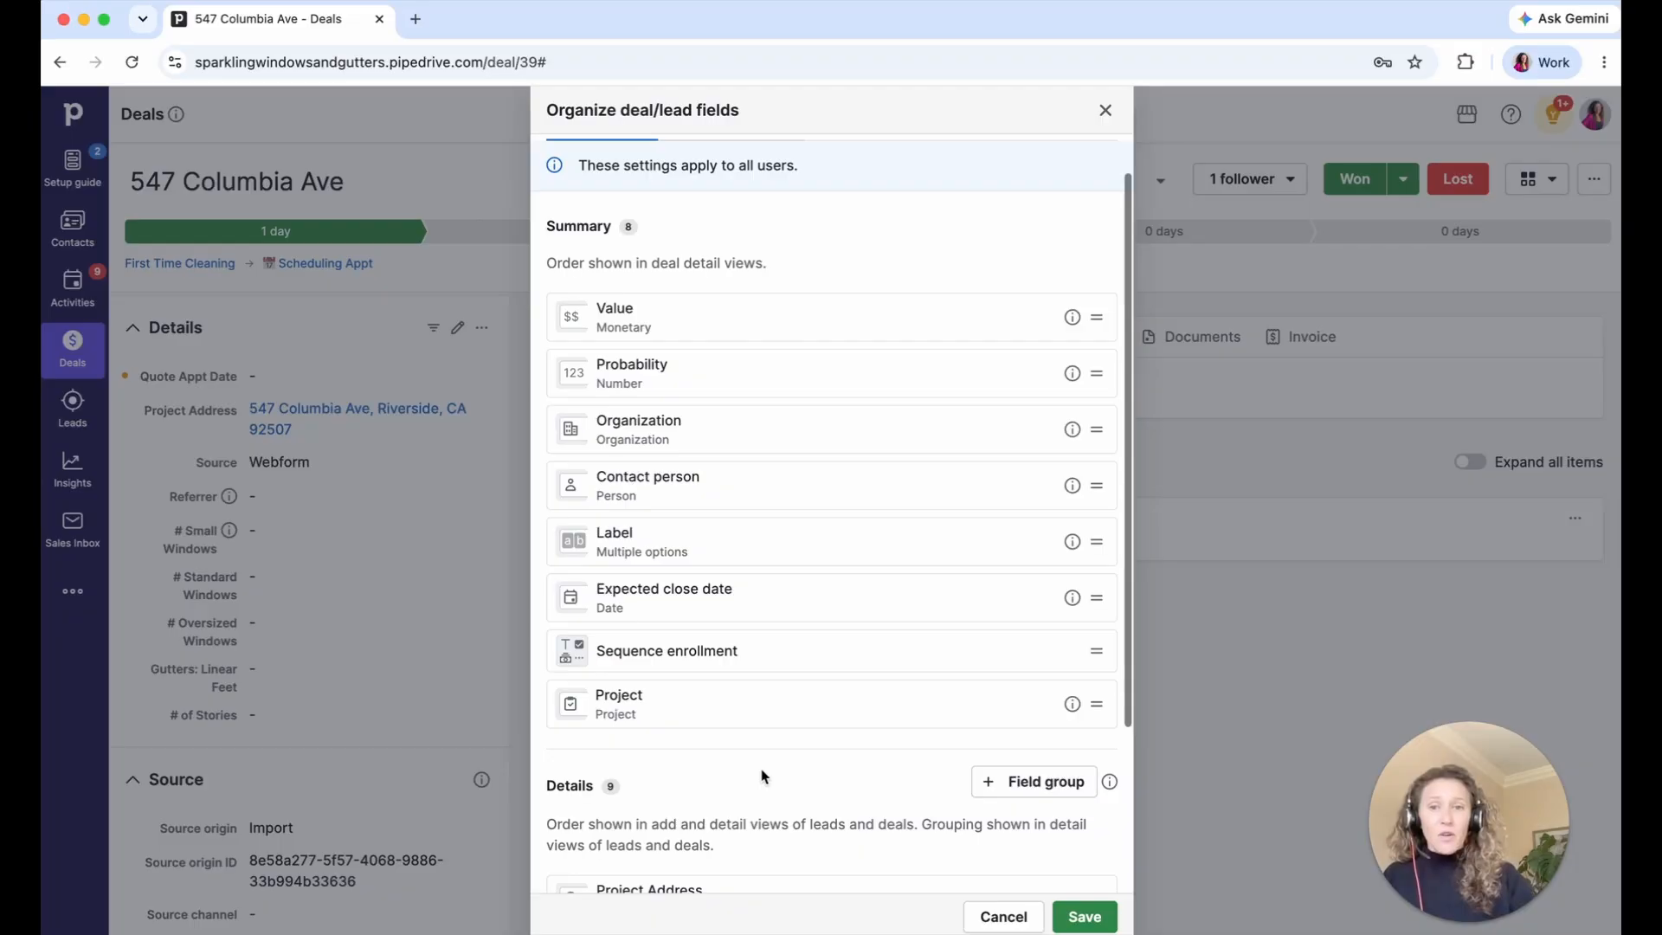
scroll(764, 776, "down", 1)
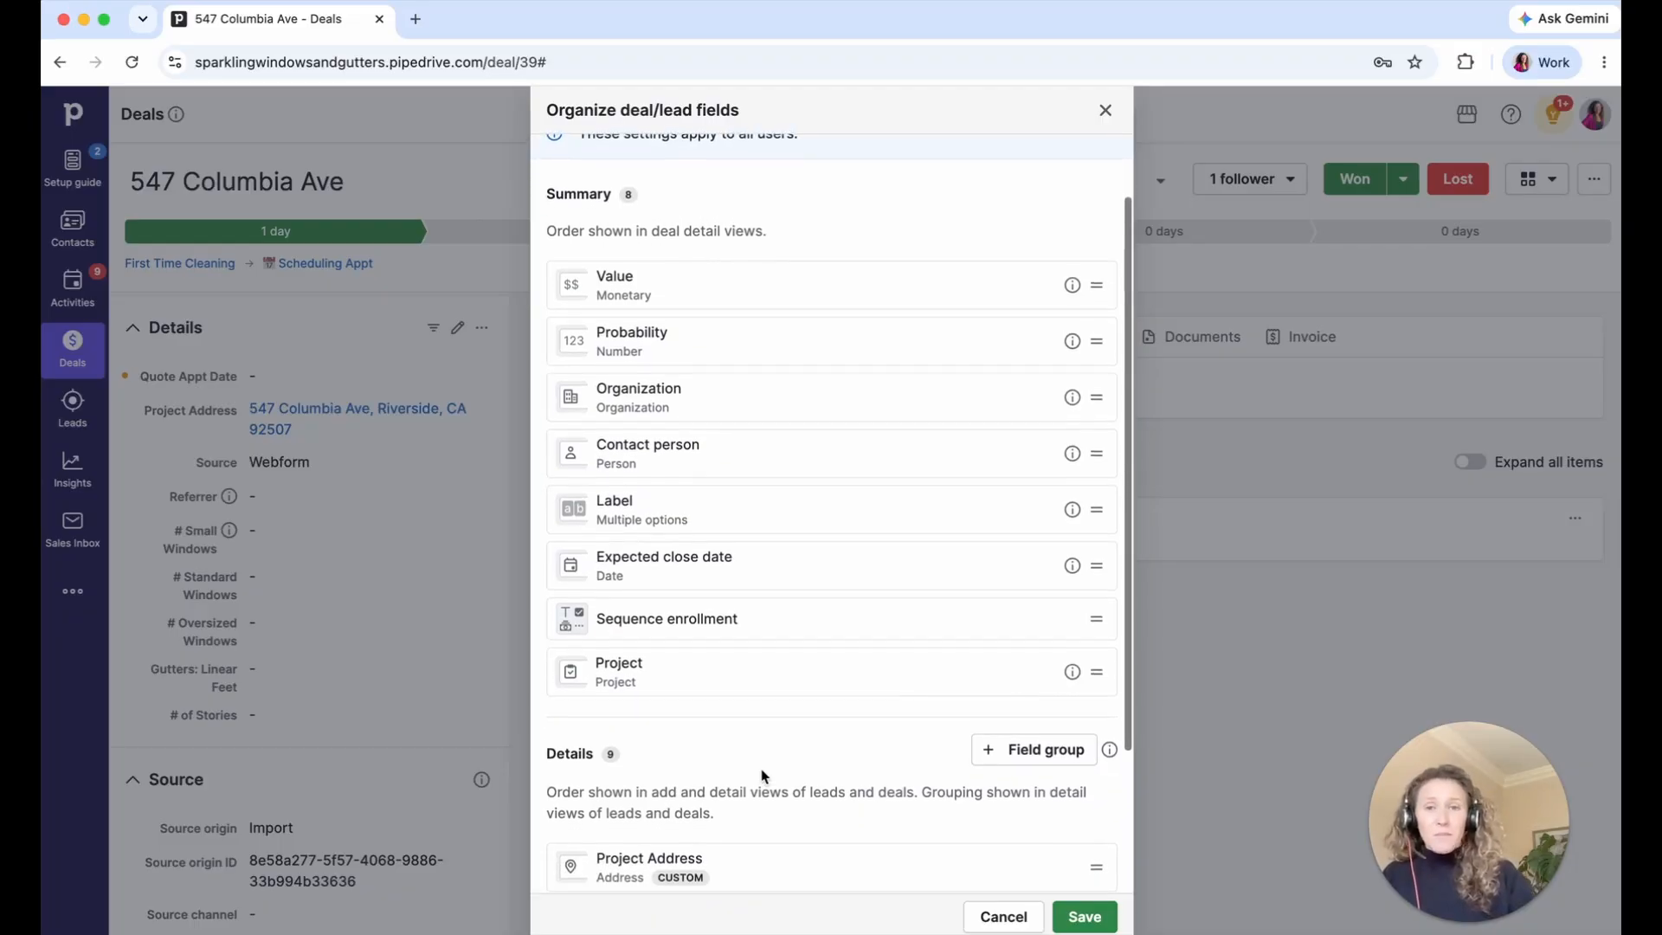
scroll(764, 776, "down", 5)
left_click_drag(786, 464, 809, 753)
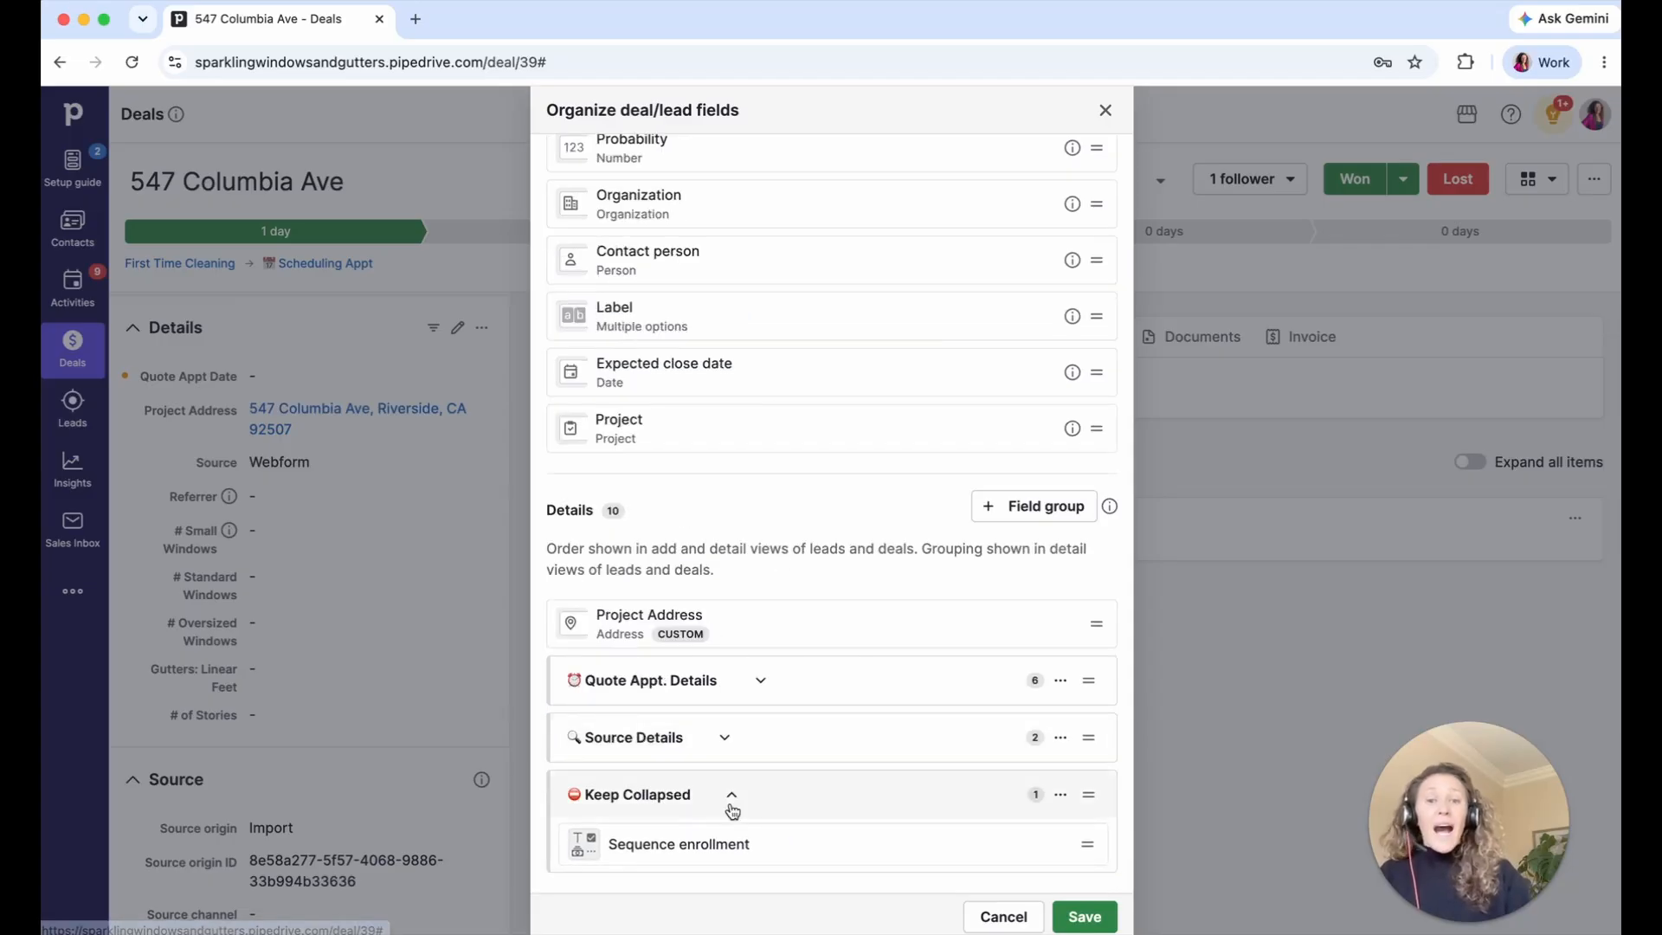
left_click_drag(703, 208, 747, 792)
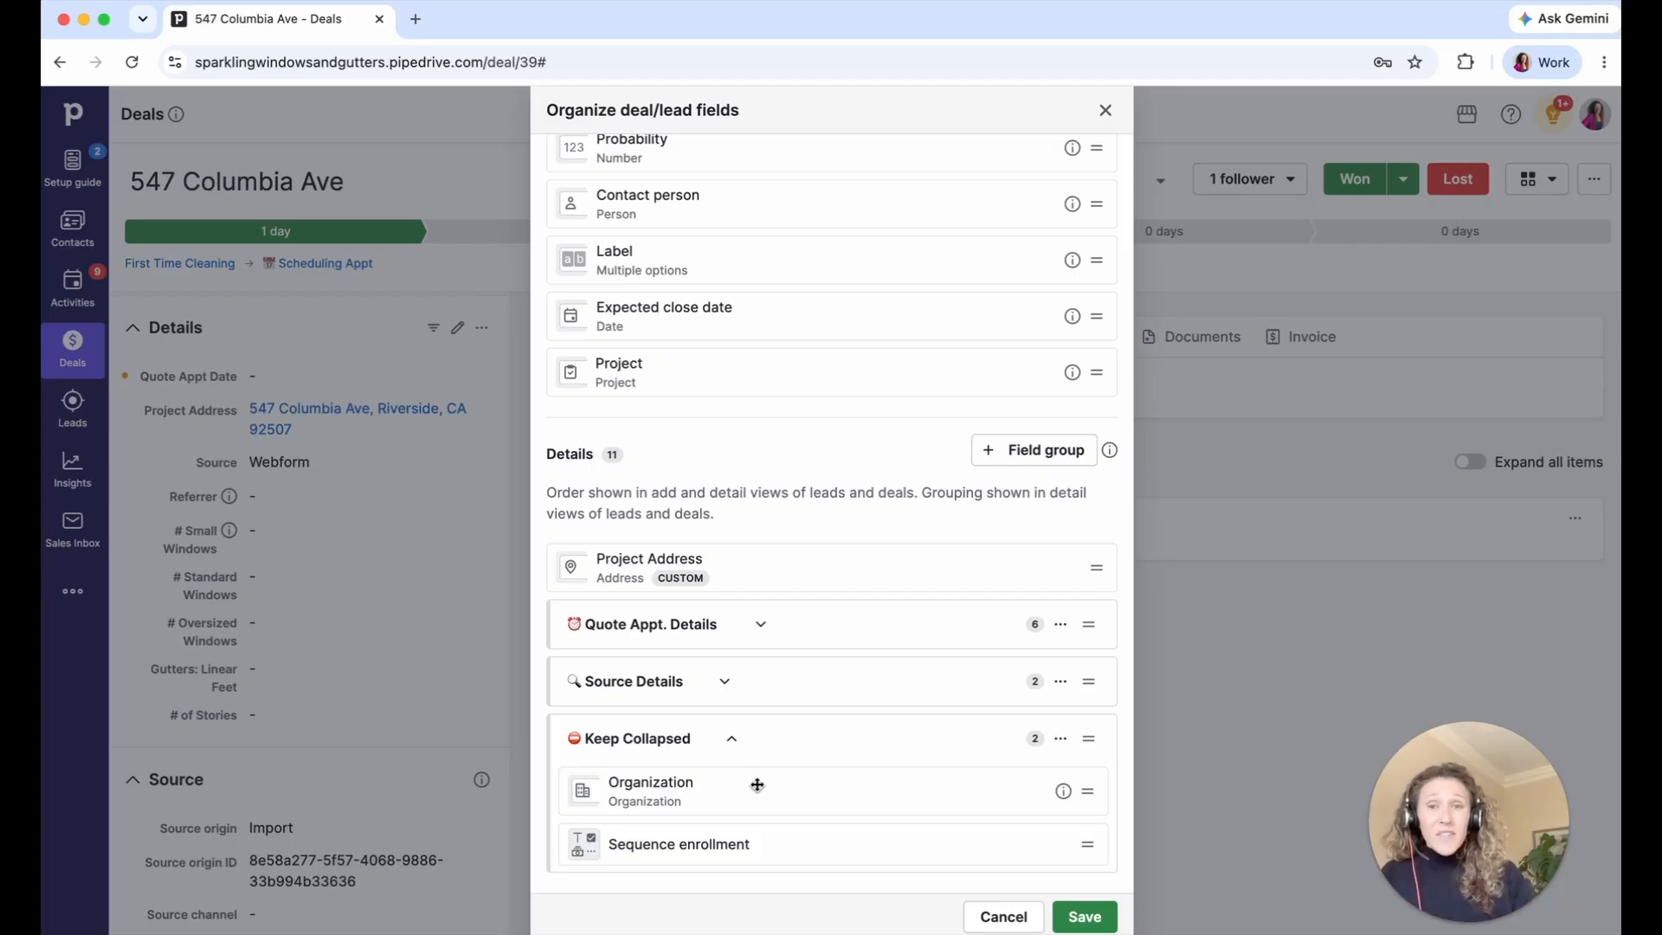
- Place Label second in Quote Appt. Details, below Quote Appt Date, and save the layout
left_click_drag(699, 258, 745, 639)
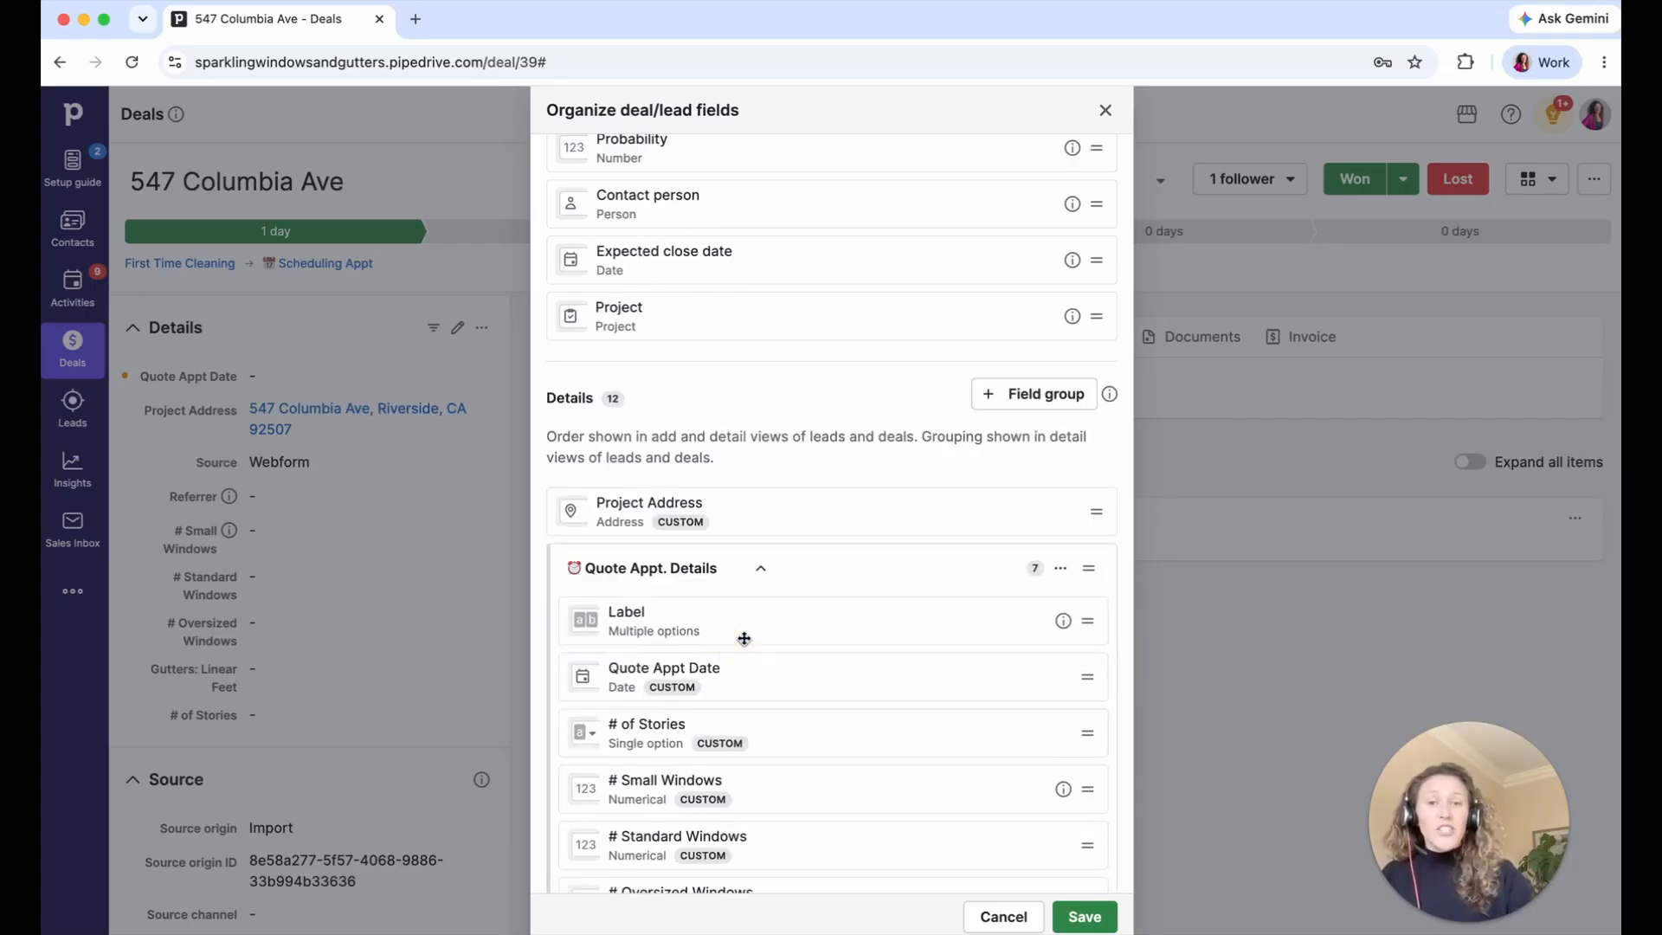
scroll(745, 639, "down", 2)
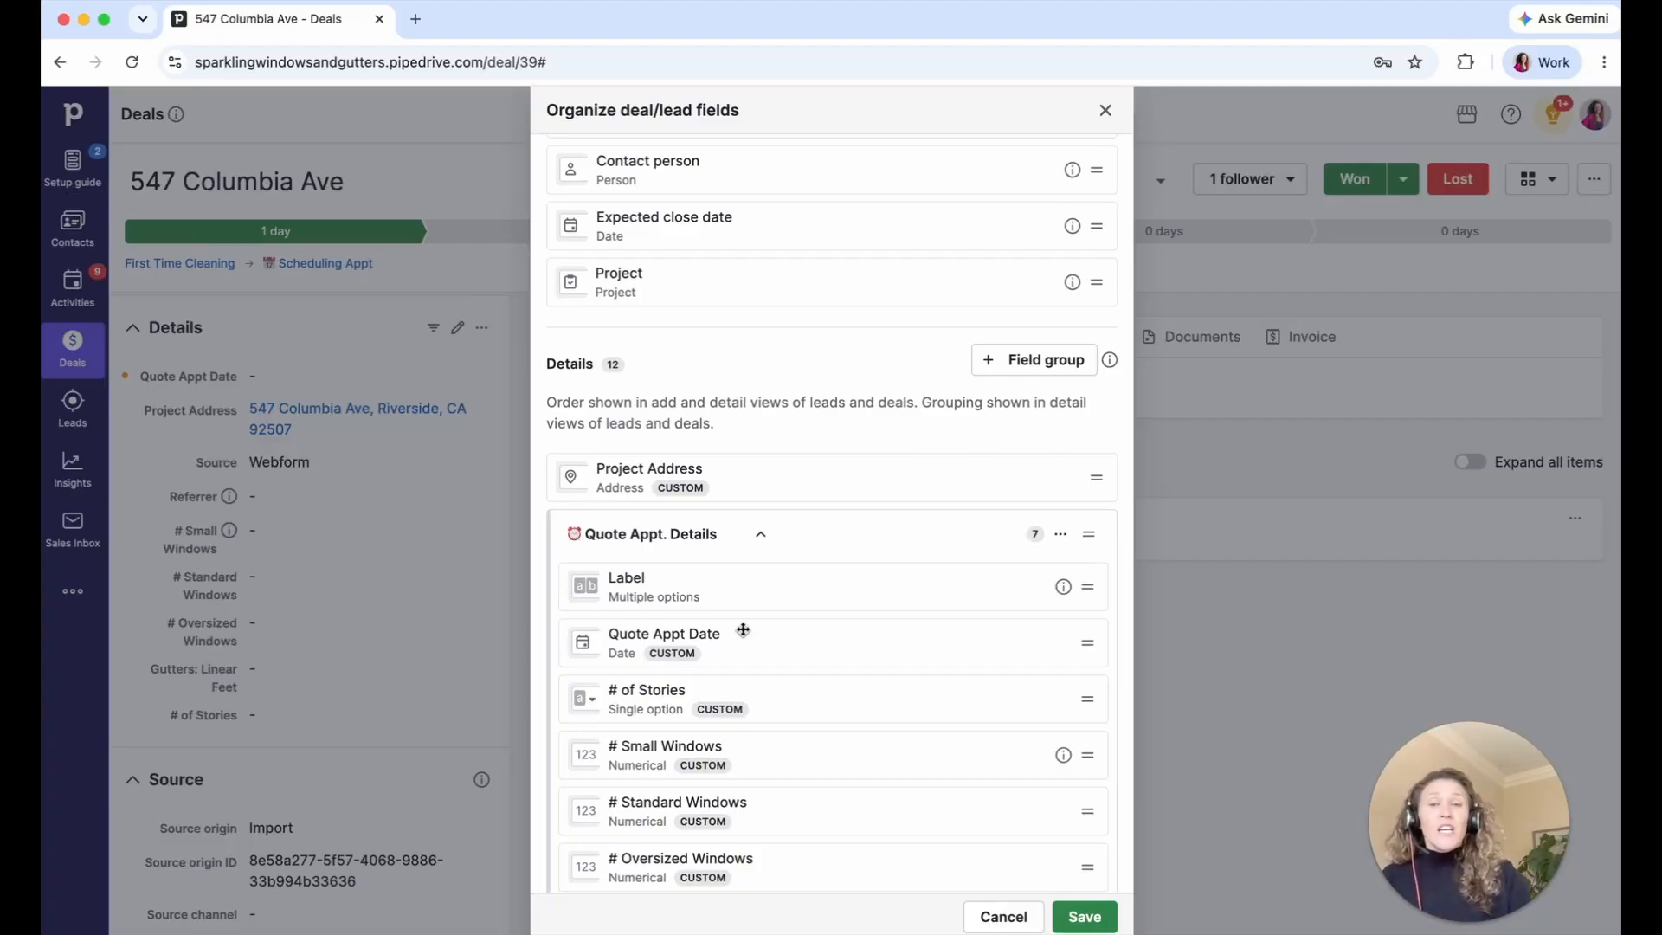
scroll(727, 612, "down", 3)
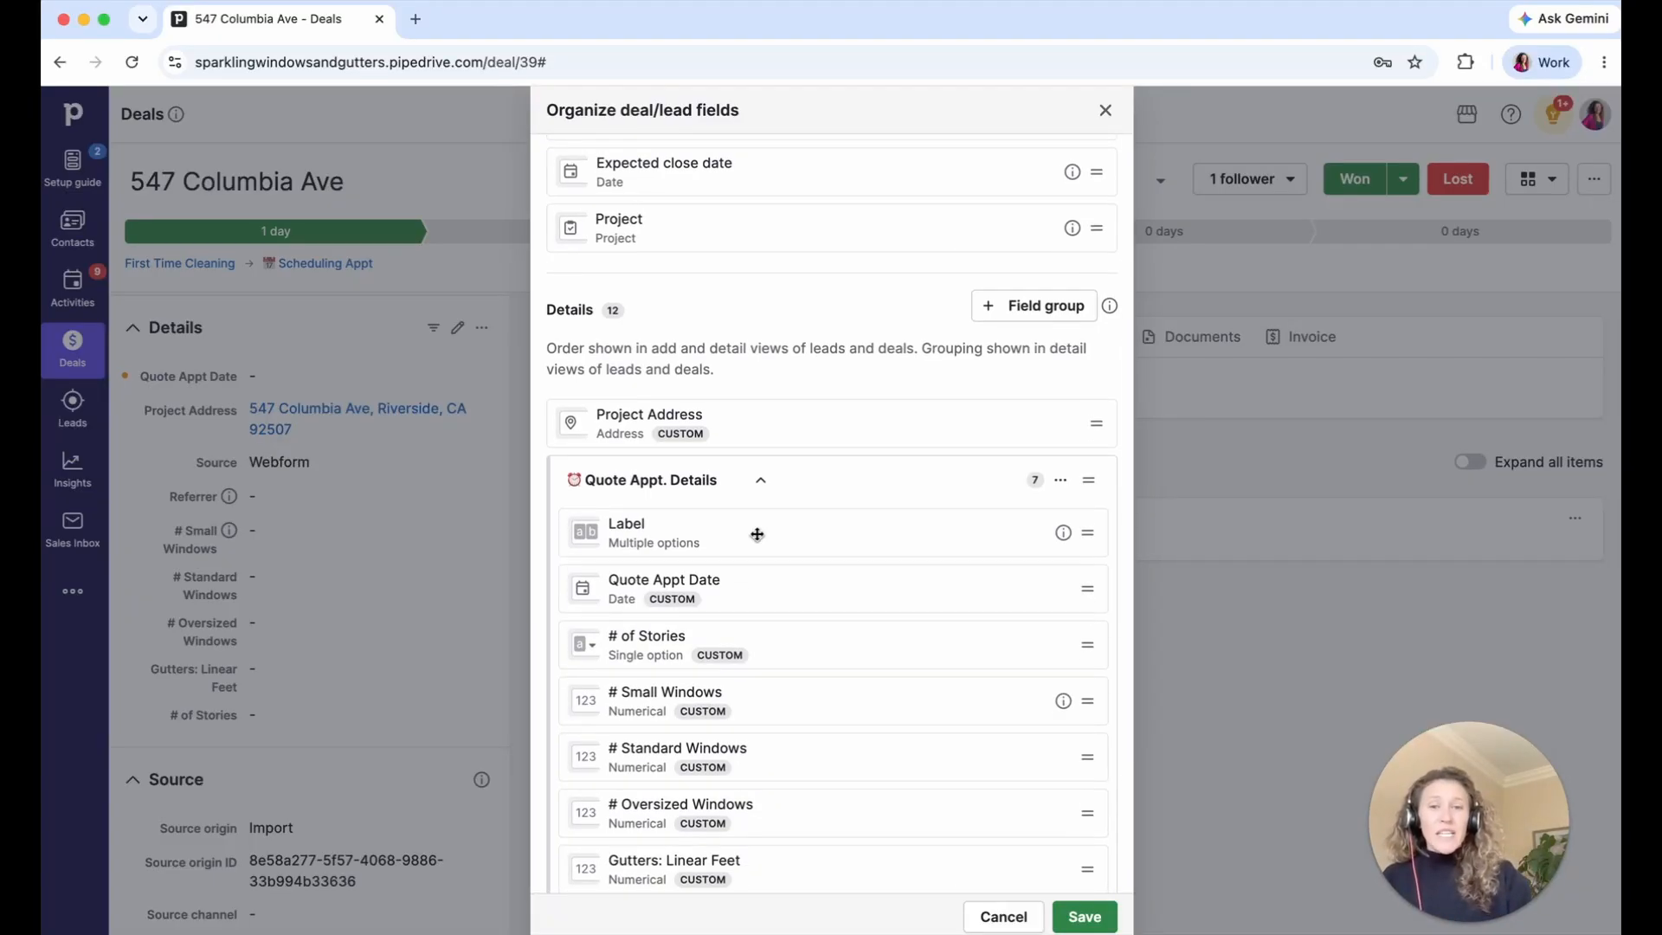
left_click_drag(756, 534, 762, 584)
scroll(764, 586, "down", 5)
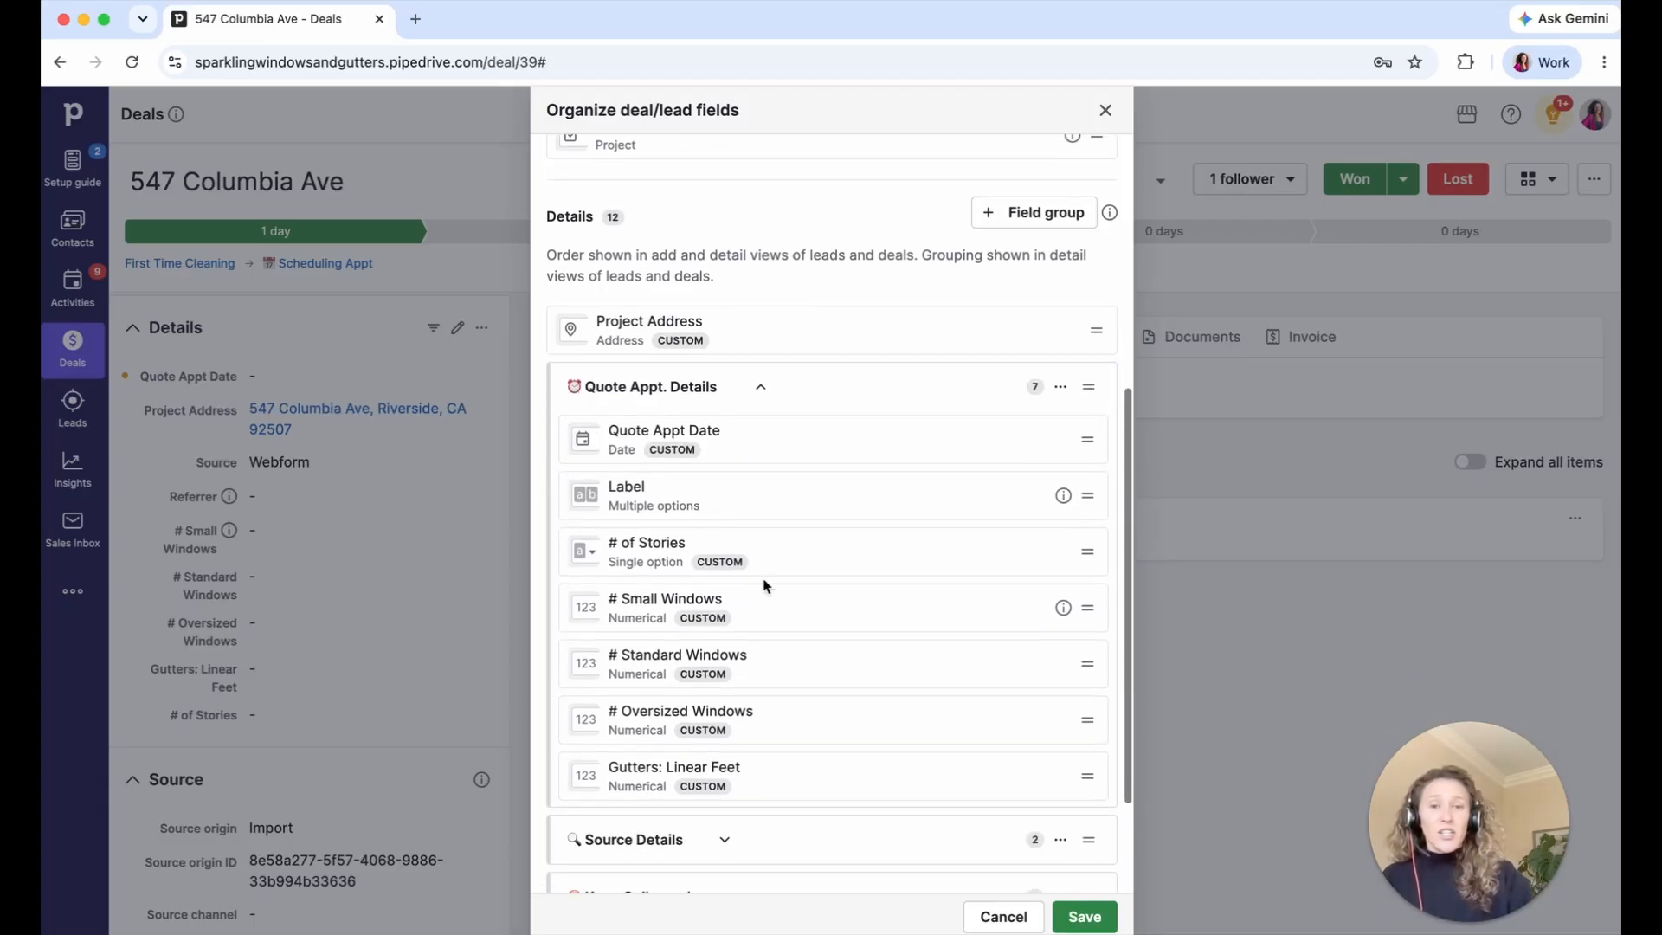
left_click(1085, 918)
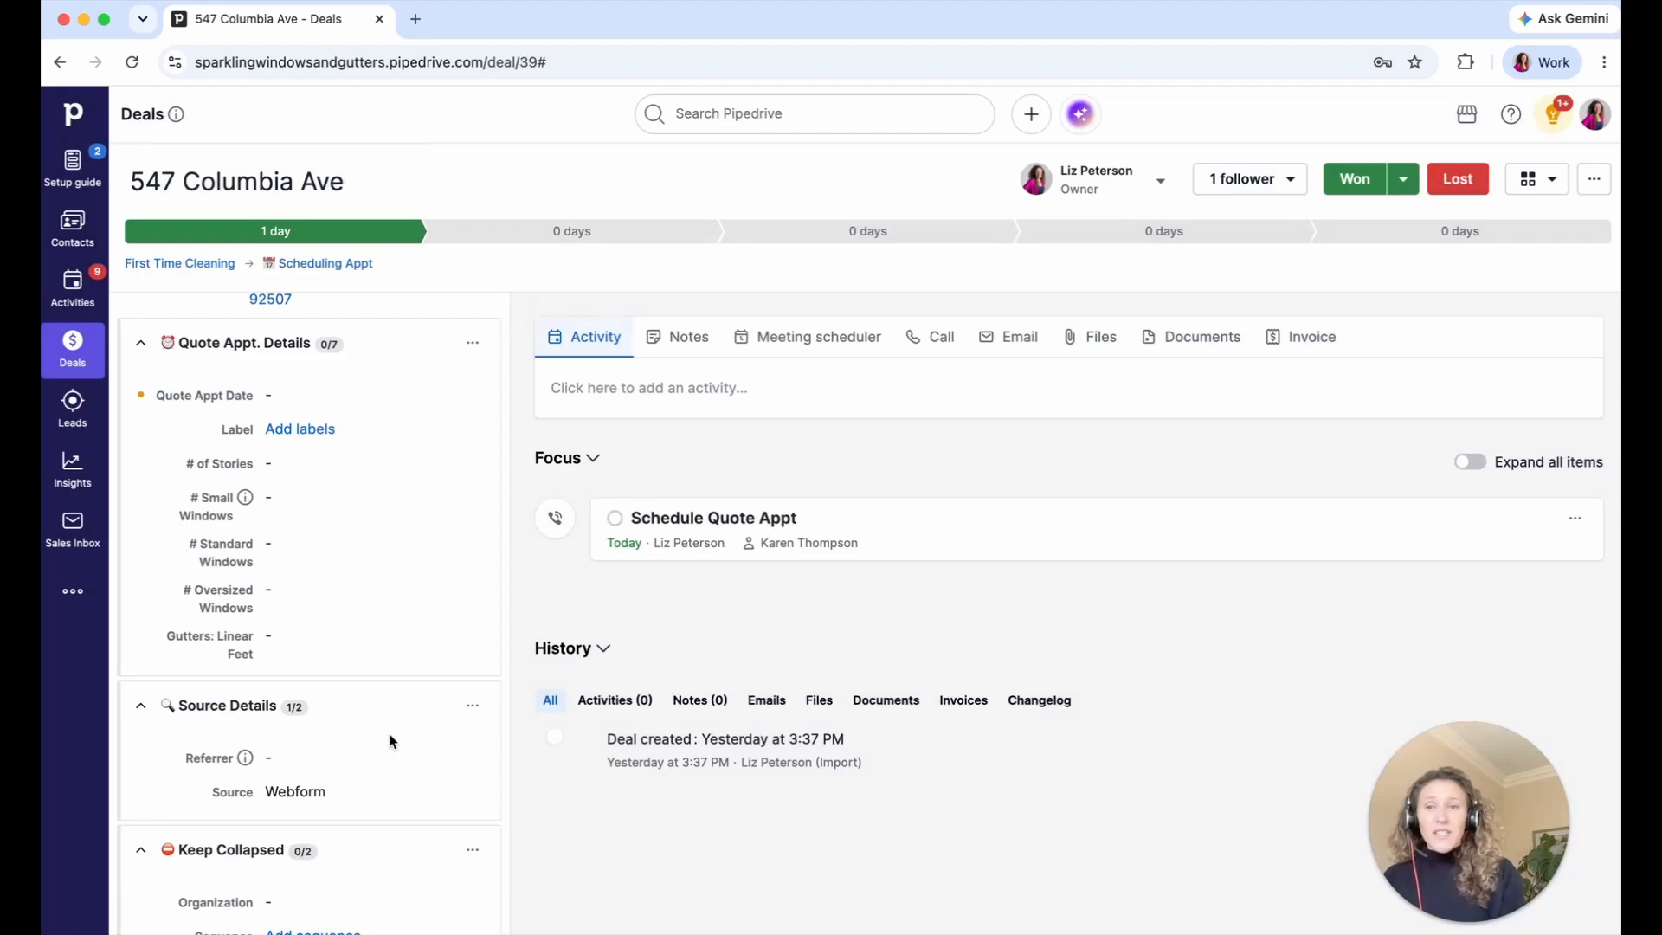
- Move the Project field into the Keep Collapsed group and save the field layout
scroll(392, 742, "up", 10)
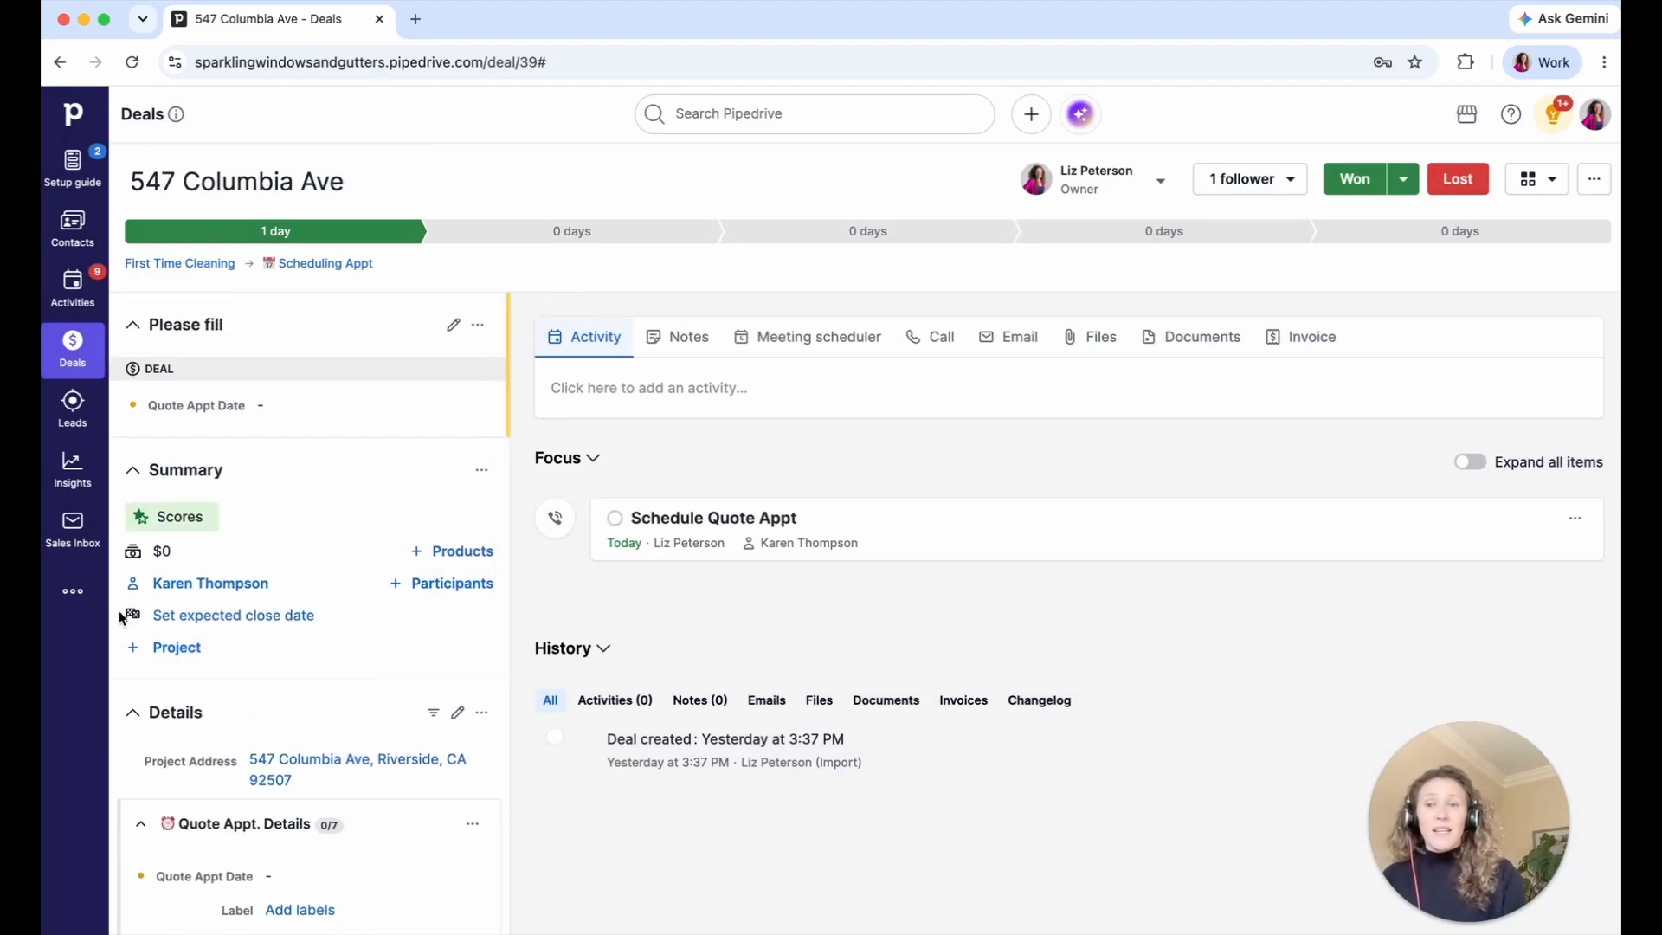
scroll(361, 672, "down", 3)
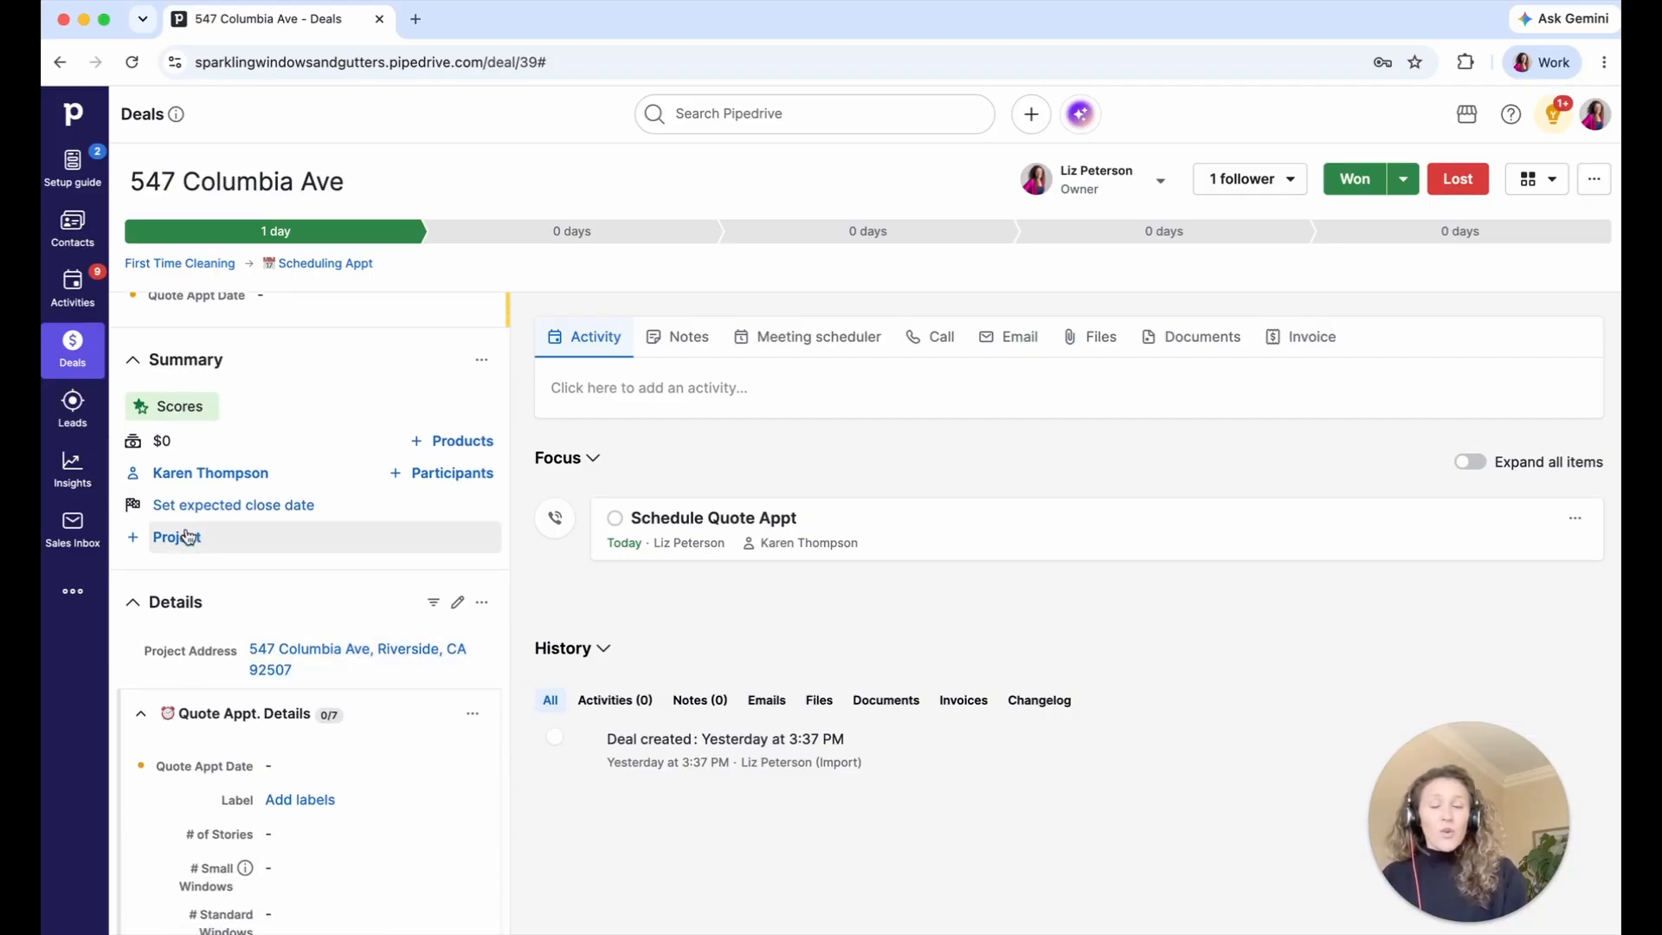
left_click(483, 604)
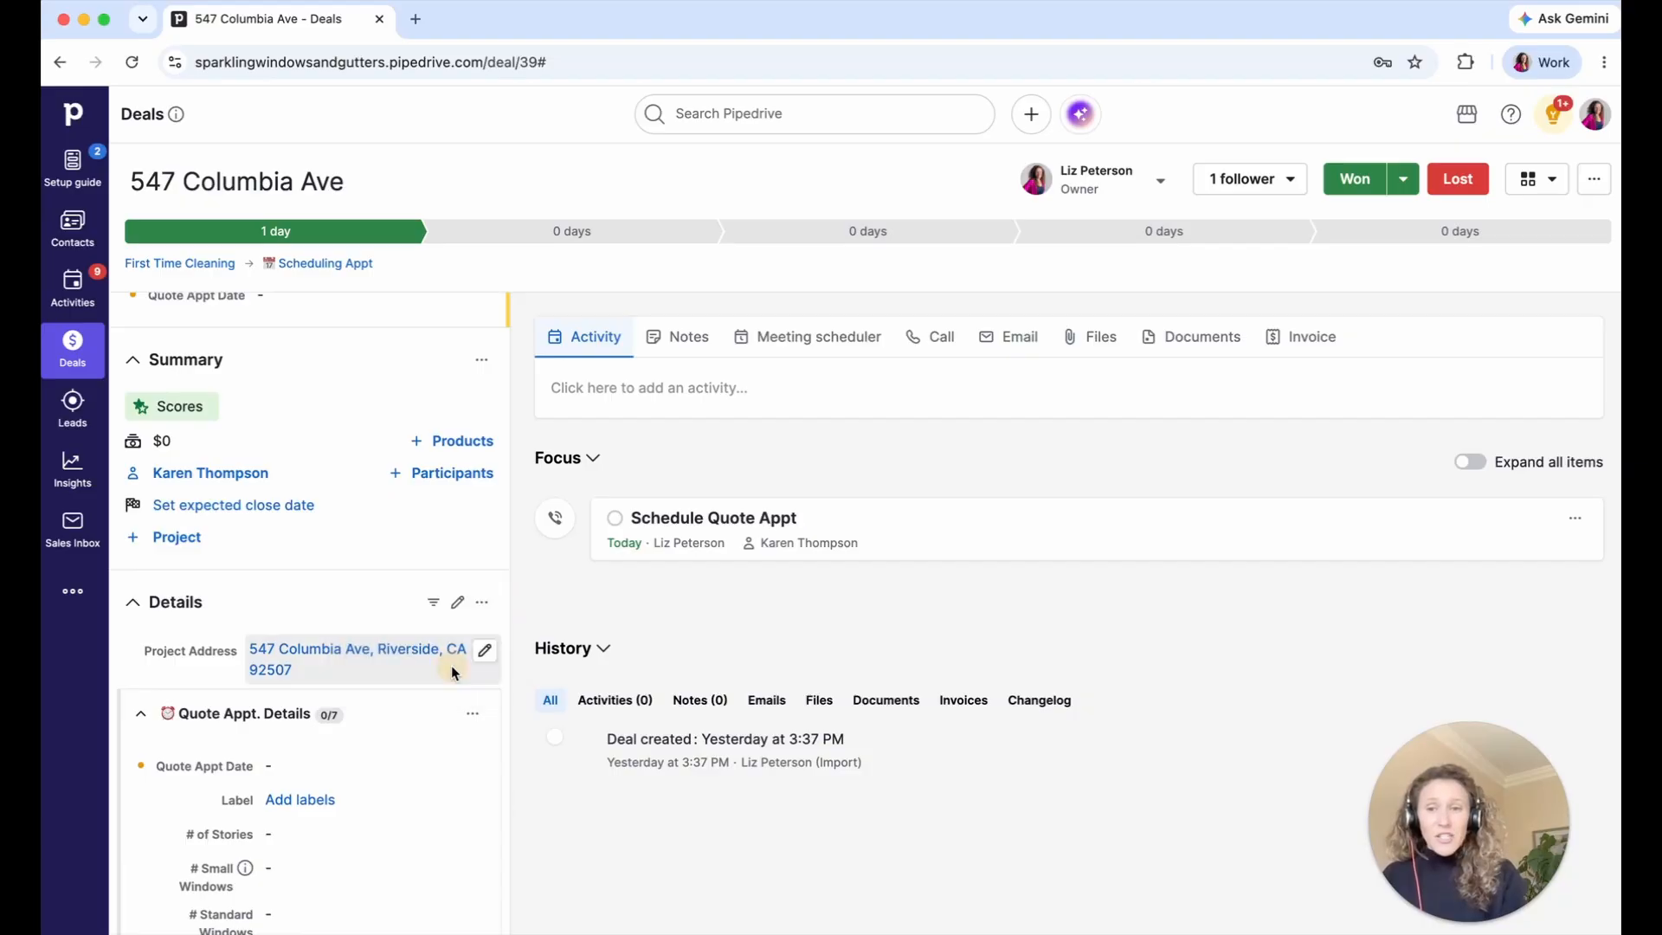
left_click(416, 673)
scroll(707, 471, "down", 5)
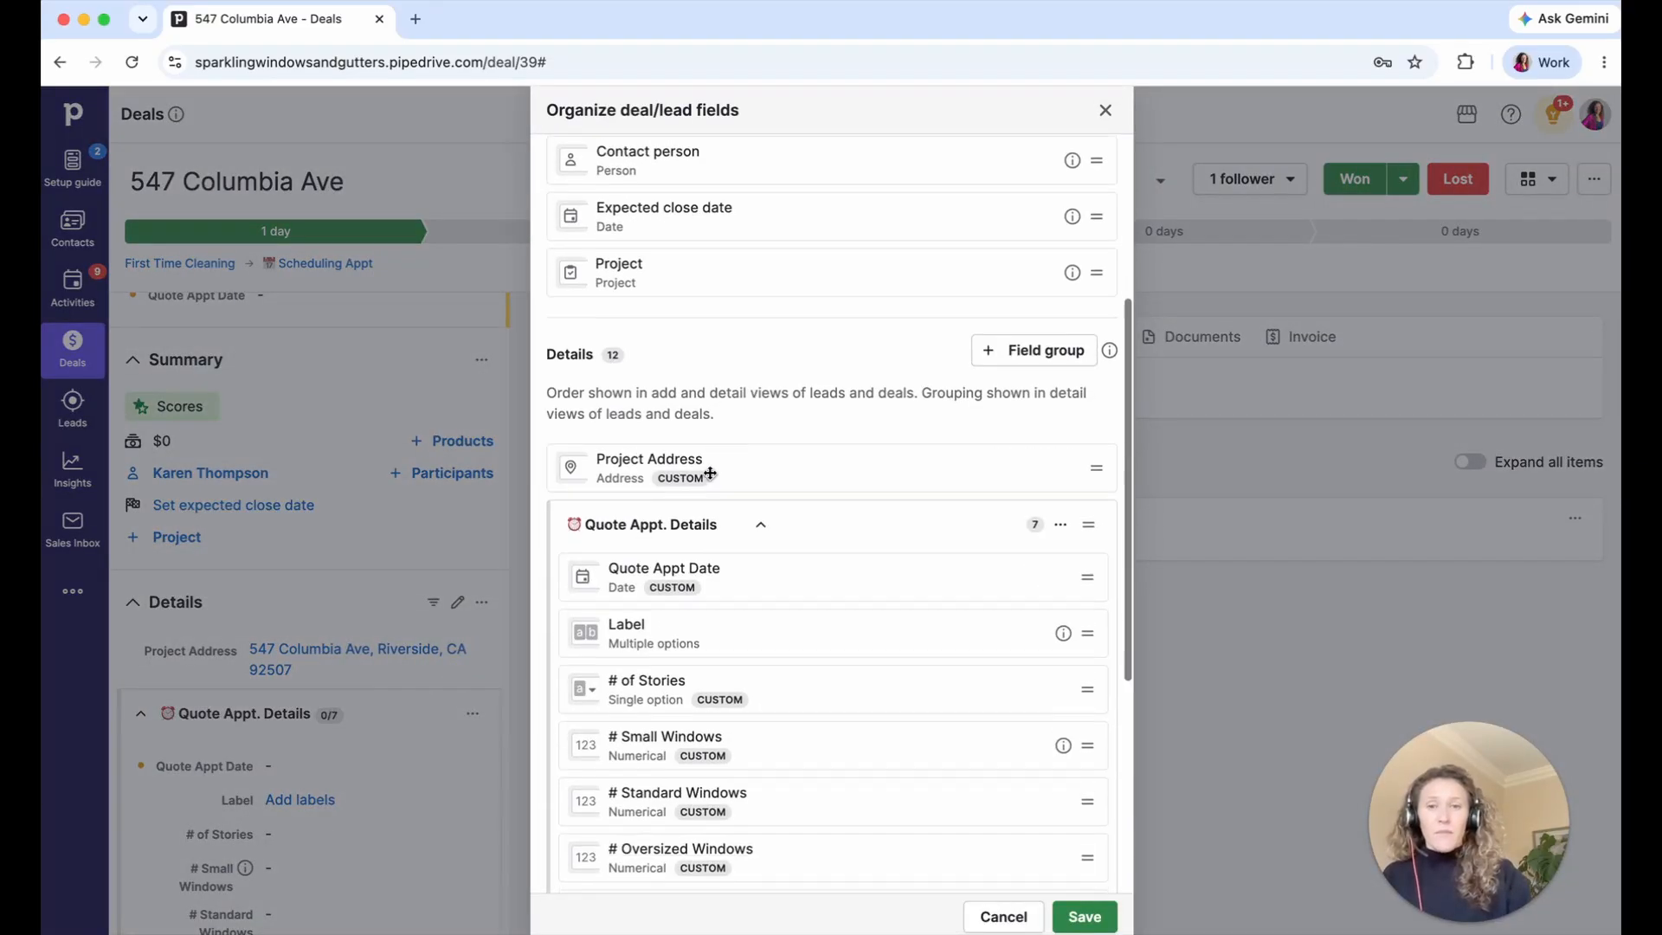
left_click_drag(741, 221, 777, 812)
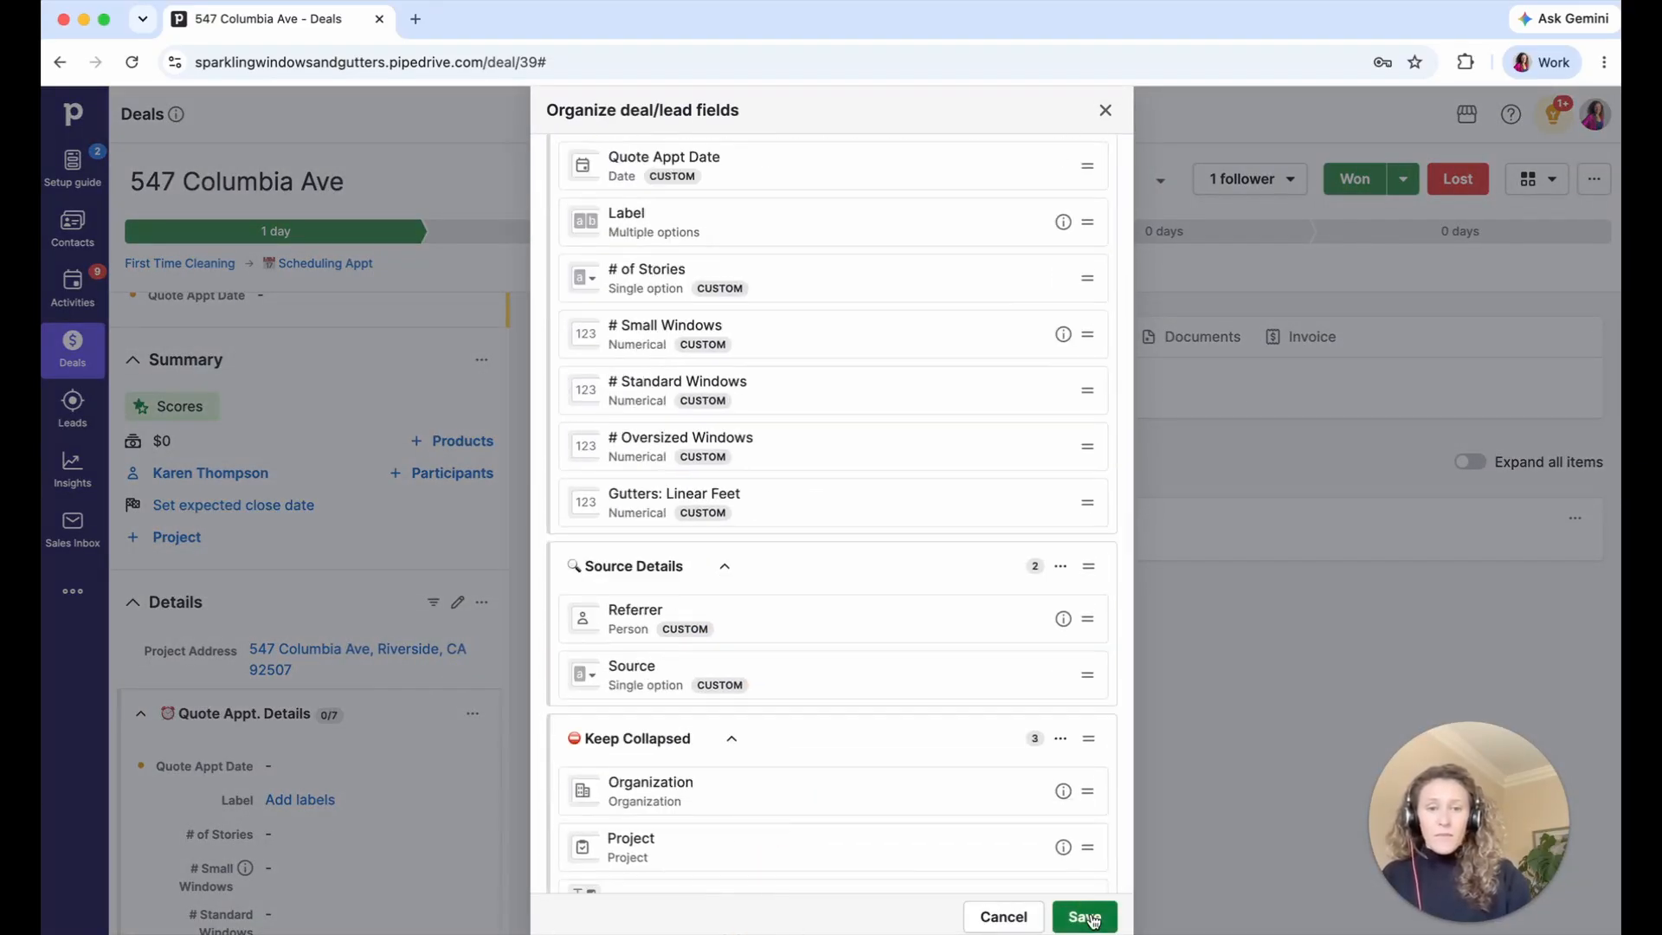
left_click(1085, 917)
- Collapse the Quote Appt. Details, Source Details and Keep Collapsed sections on the deal page
scroll(288, 695, "down", 2)
scroll(285, 690, "down", 3)
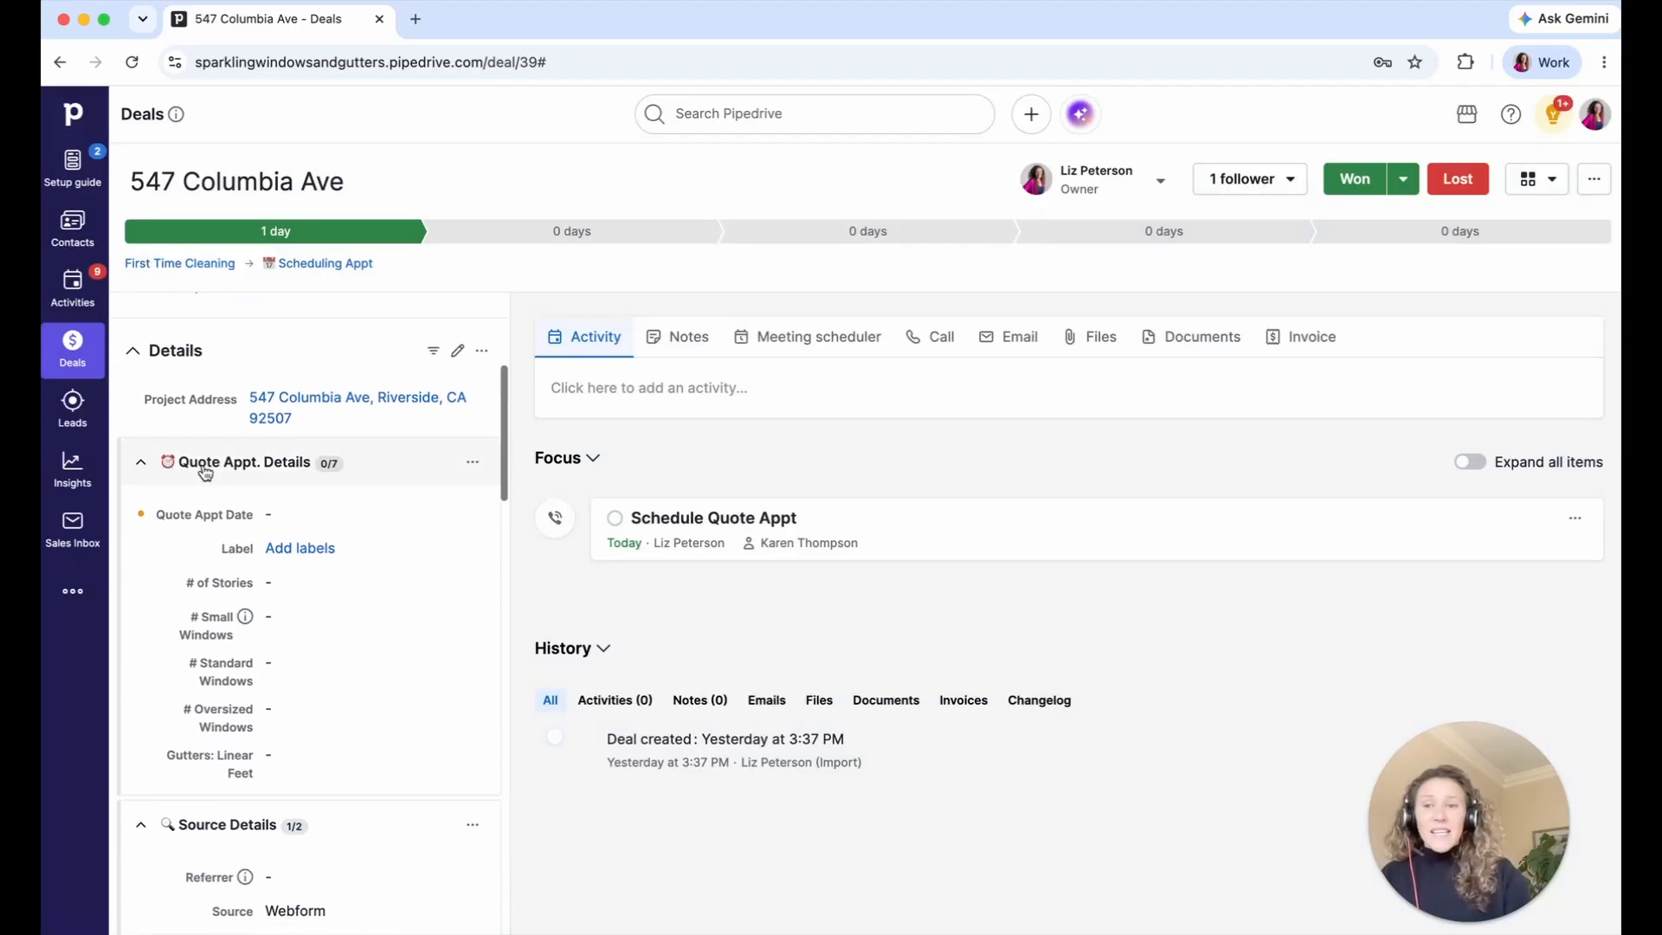
left_click(204, 467)
left_click(187, 517)
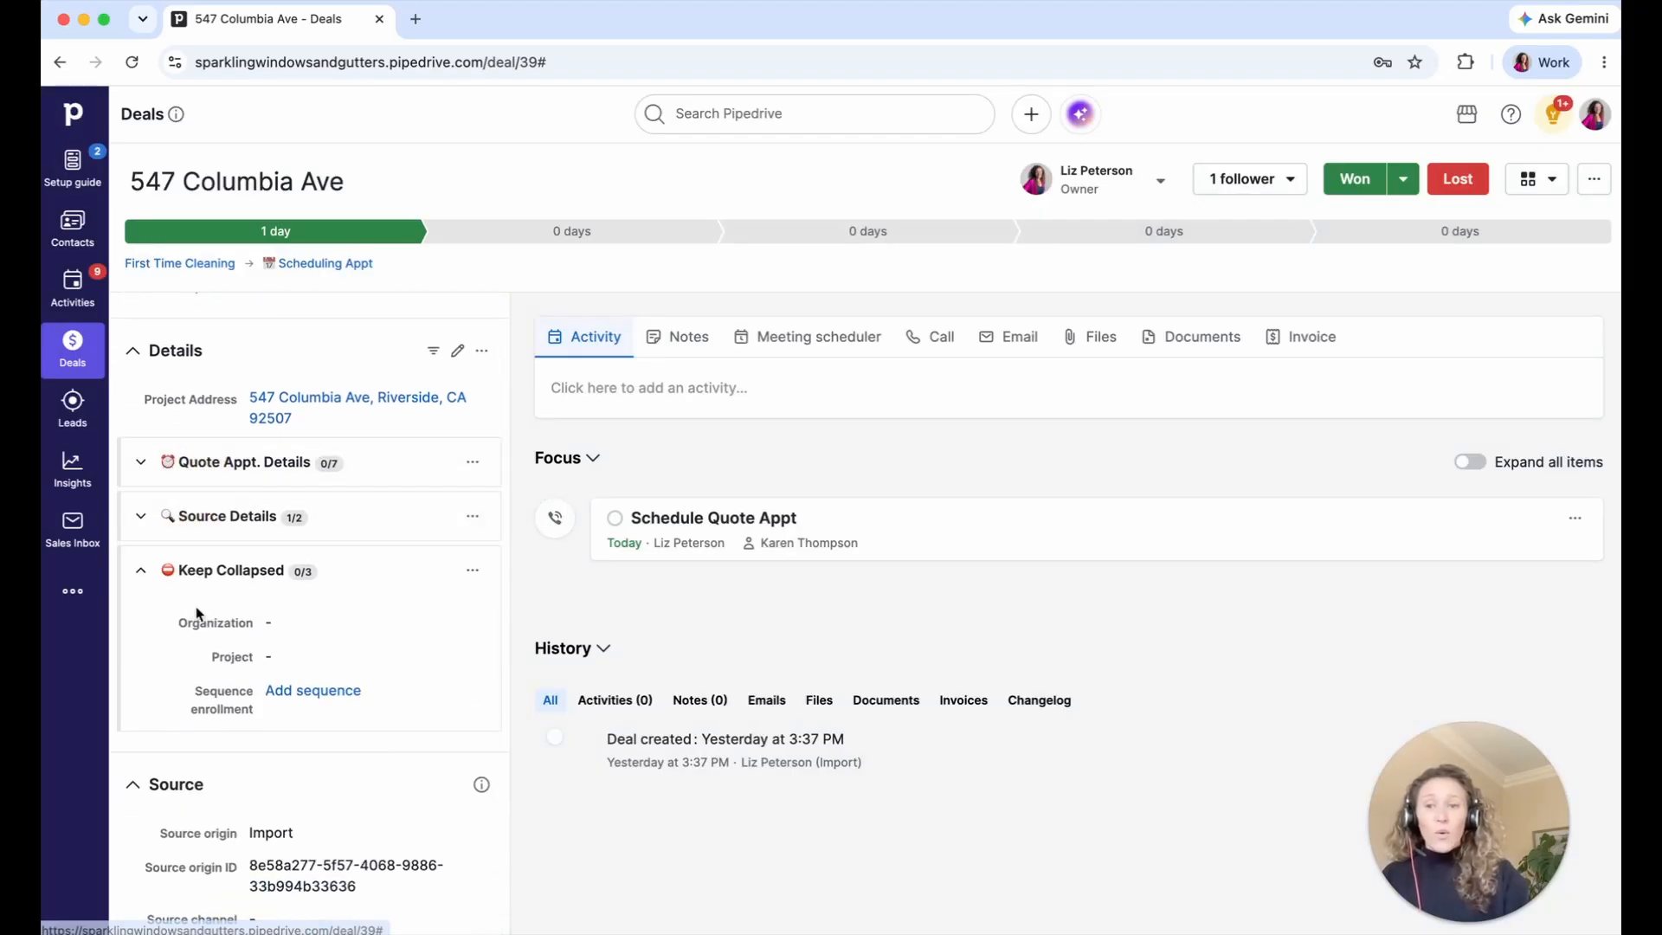
left_click(190, 570)
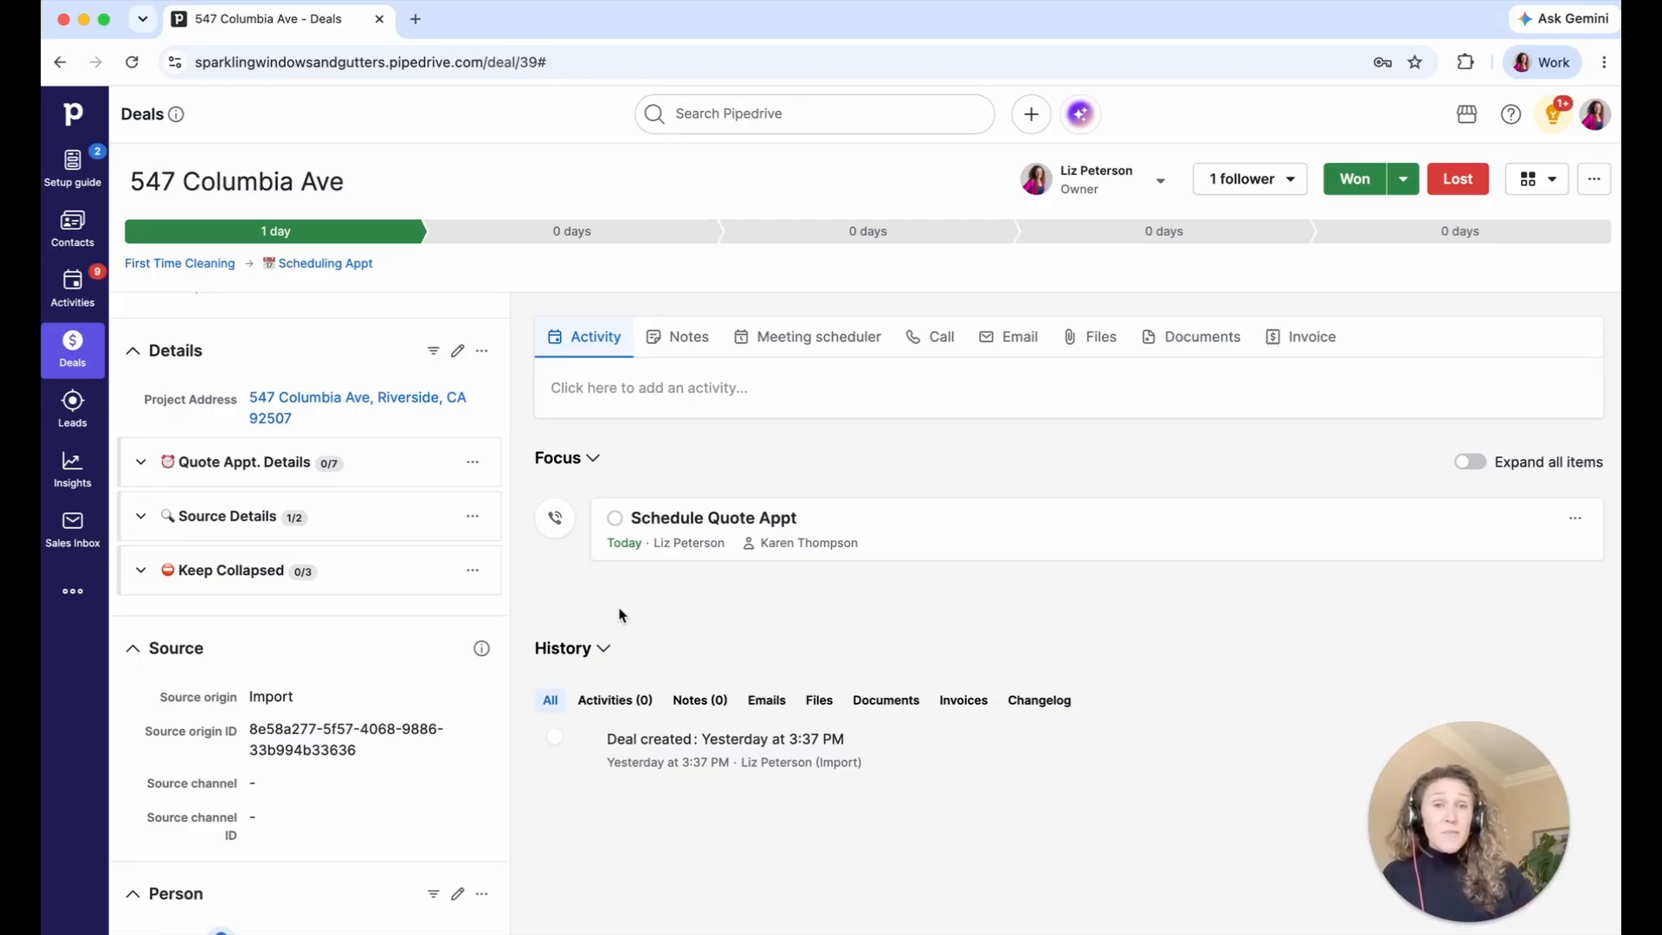
- Start a new deal from the Deals board and scroll through the Add deal form
left_click(84, 352)
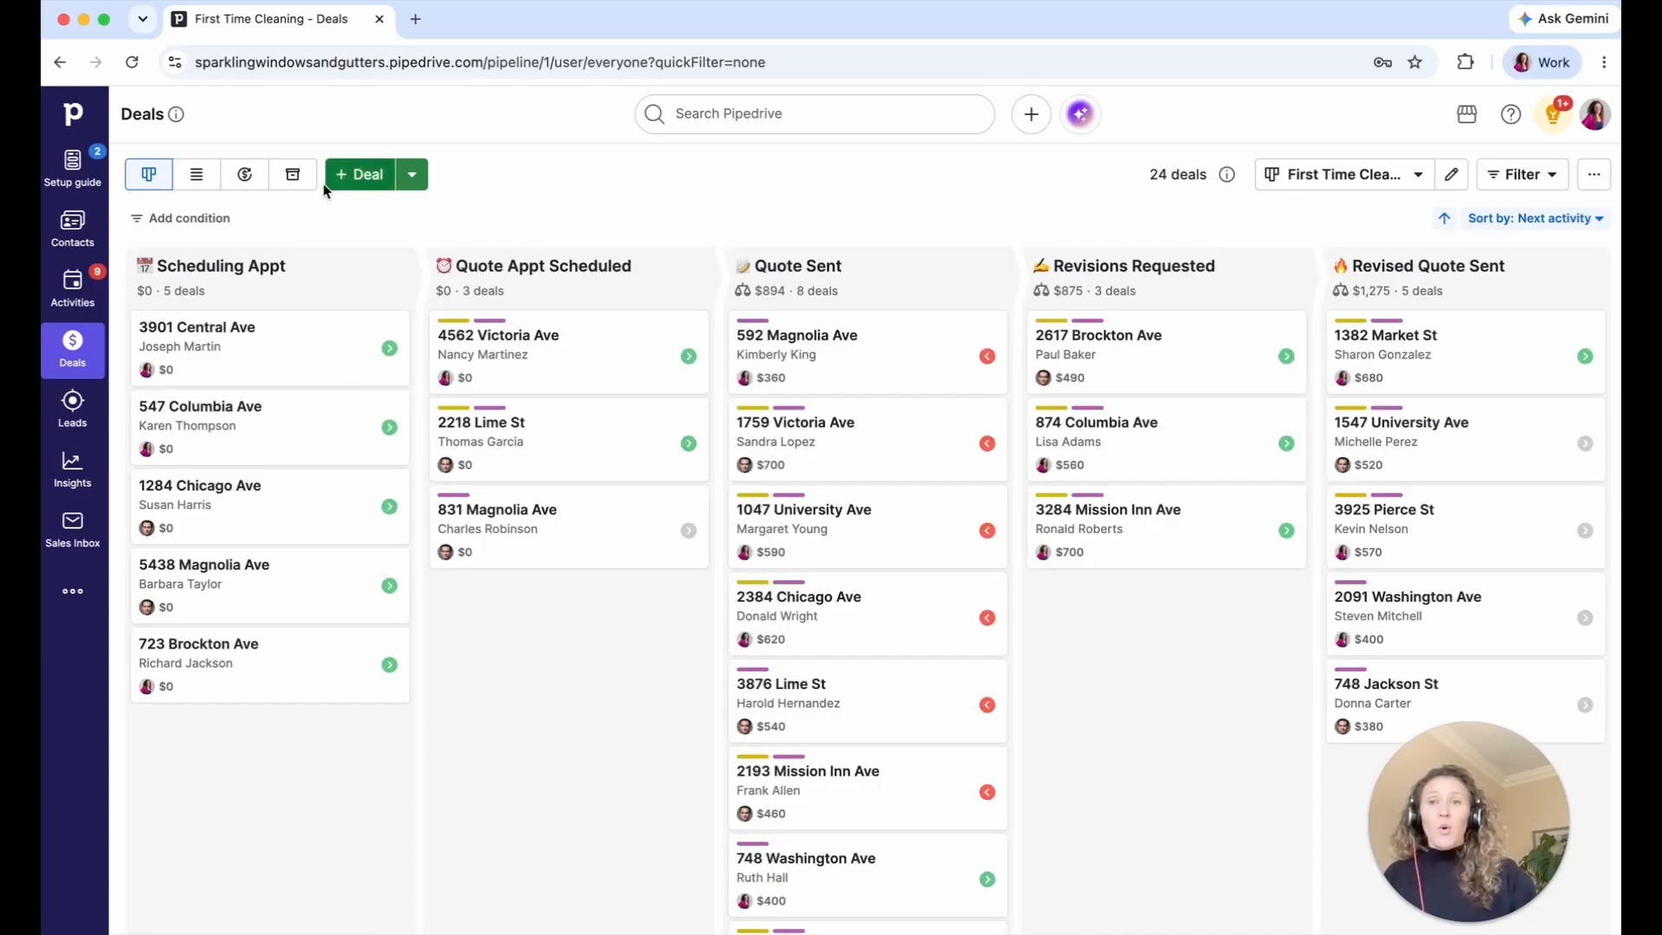
left_click(341, 178)
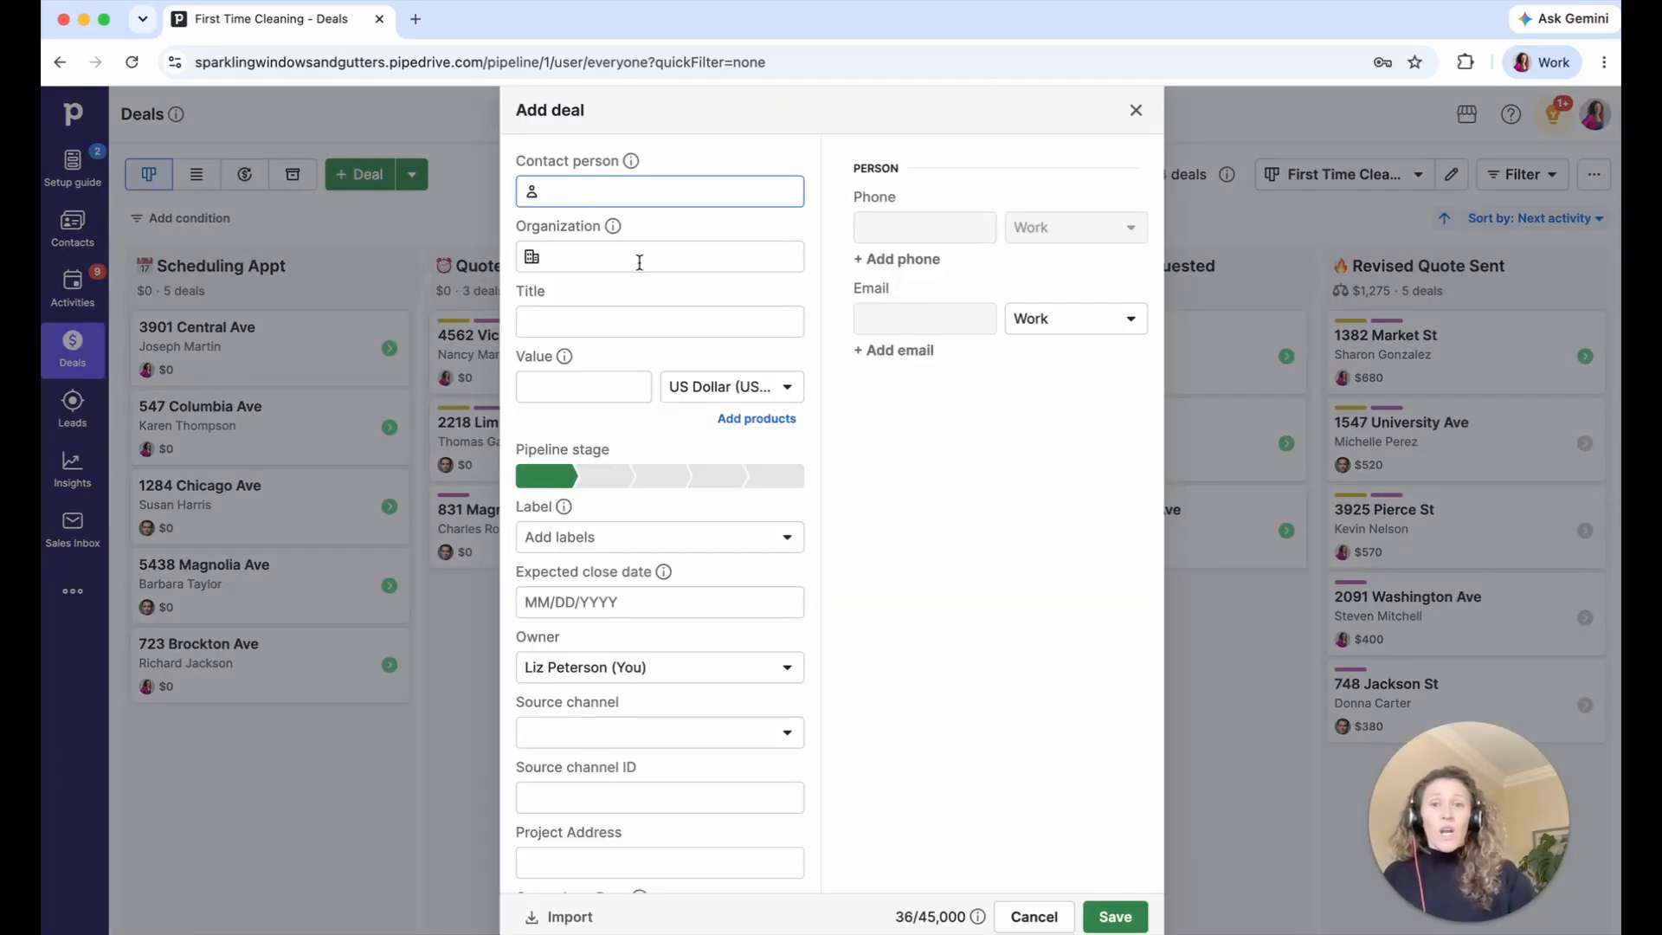
scroll(639, 262, "down", 3)
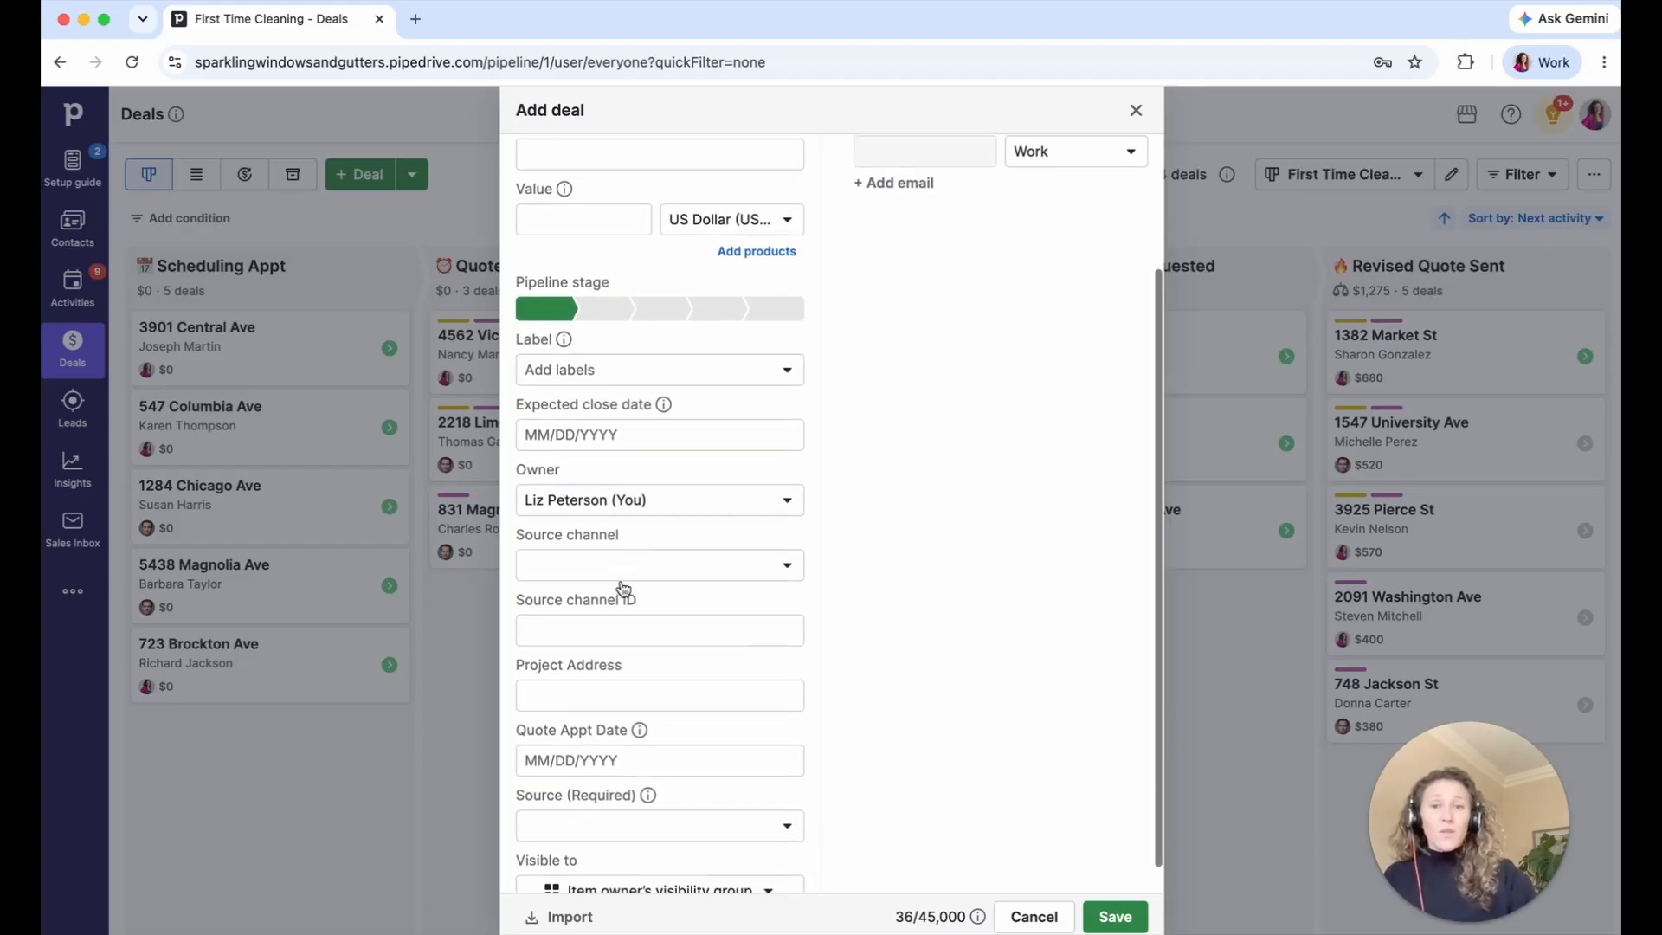
scroll(623, 589, "down", 1)
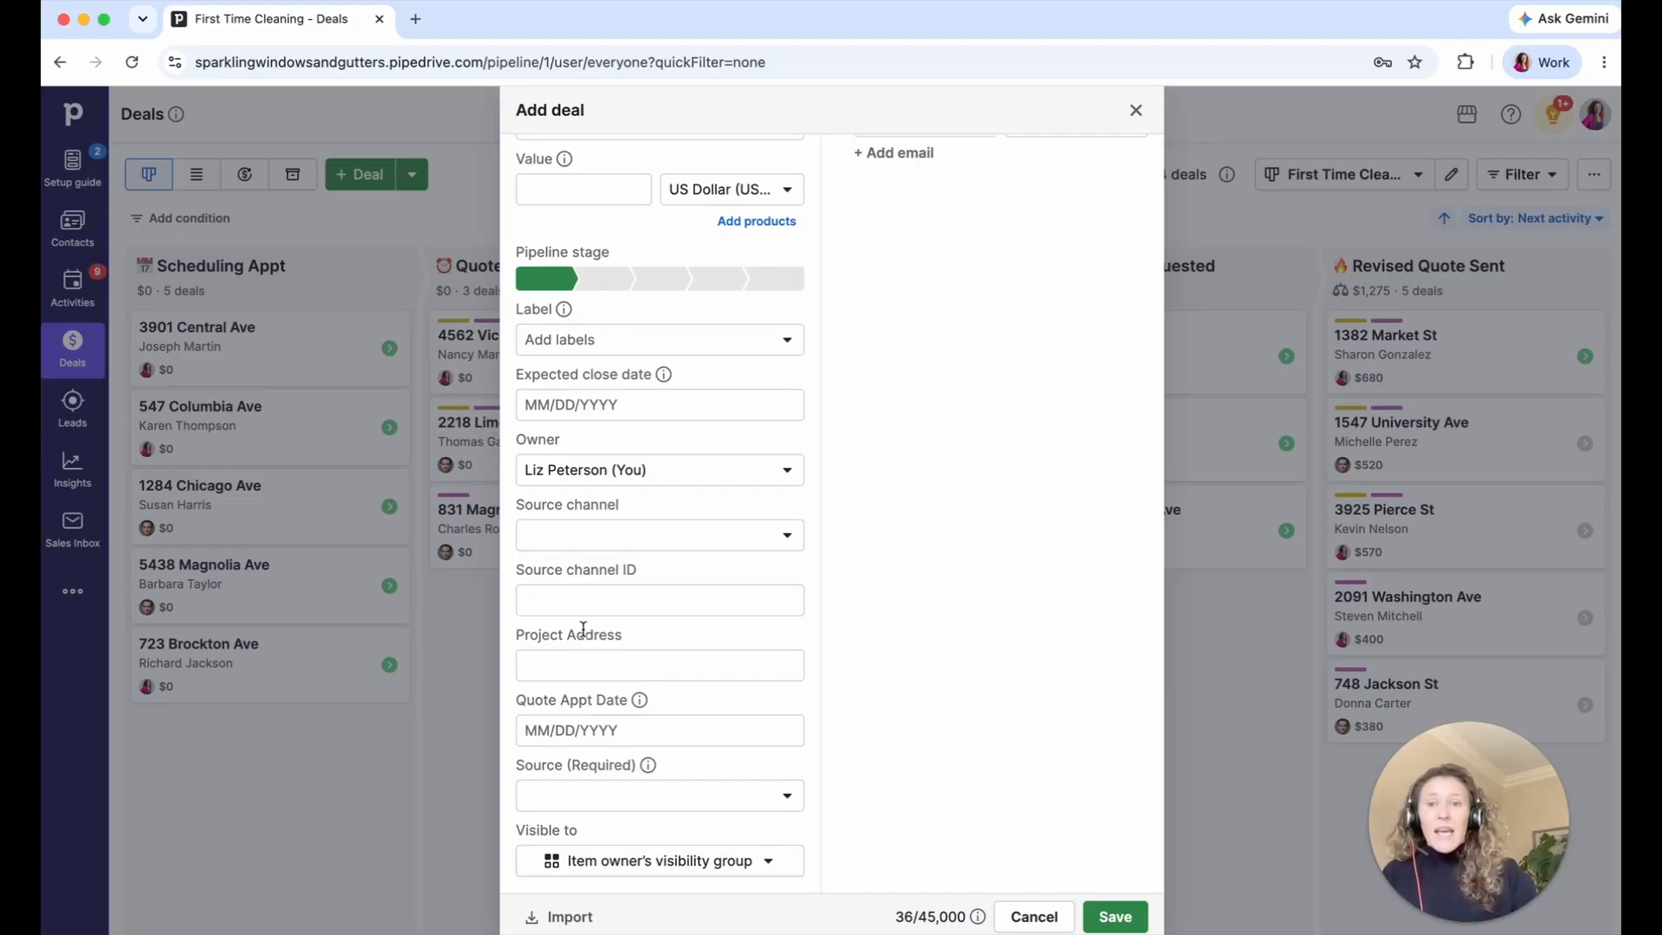
- Review the Source channel, Source channel ID, Visible to and Source fields, then close without saving
triple_click(594, 569)
triple_click(605, 508)
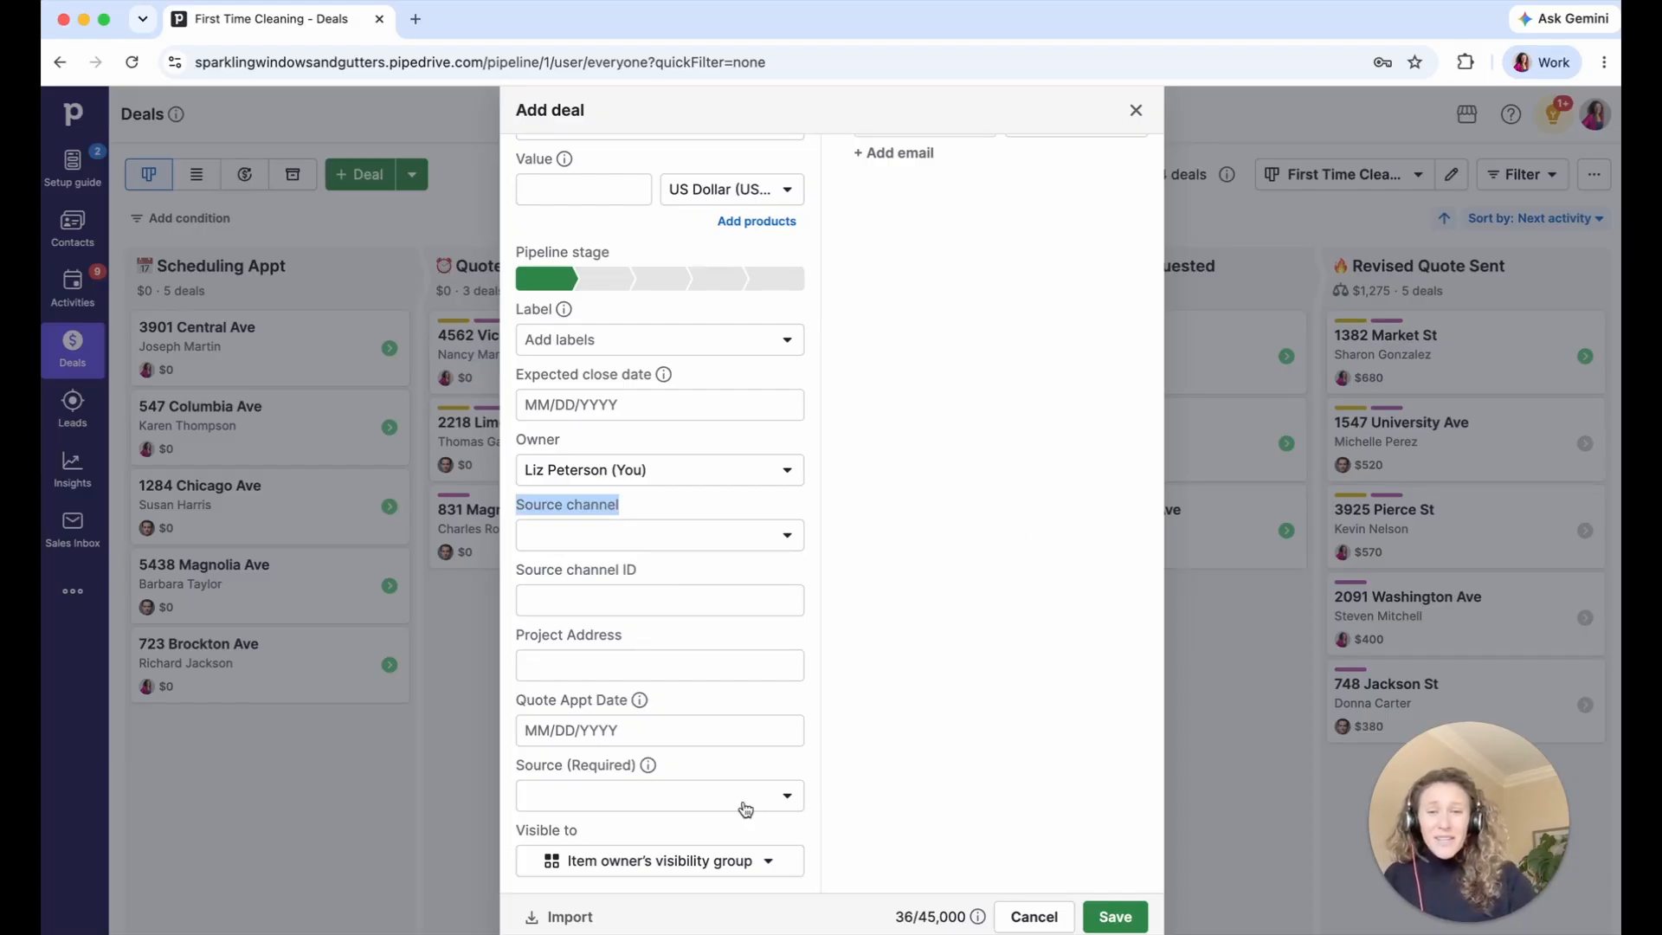
triple_click(555, 831)
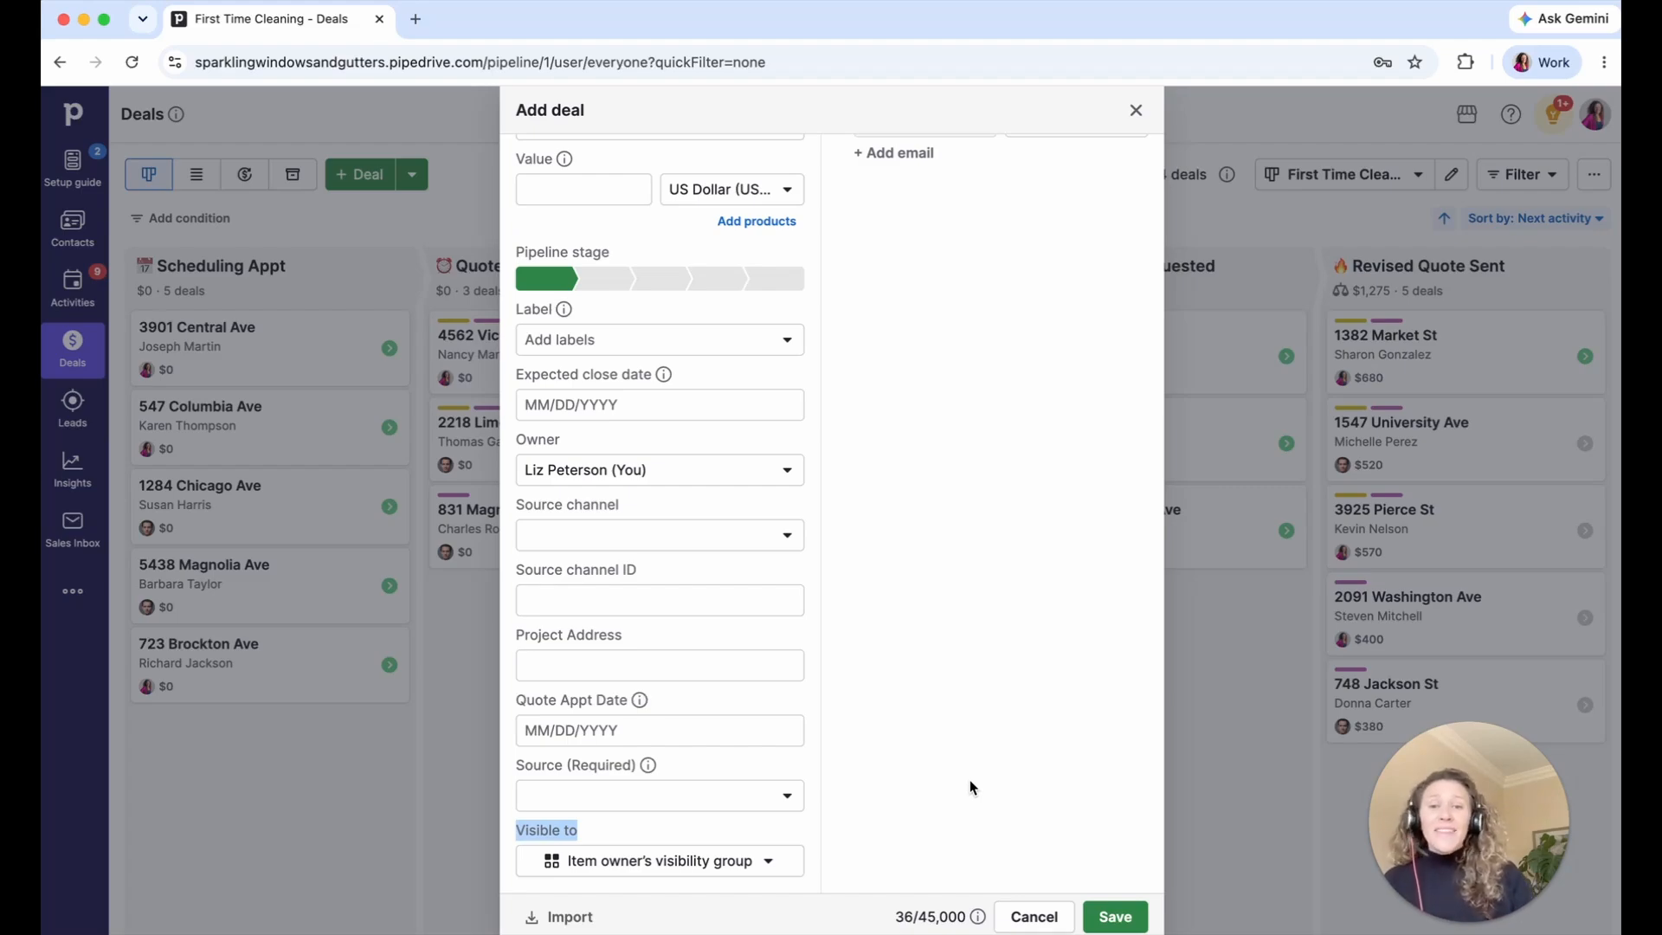
left_click(758, 788)
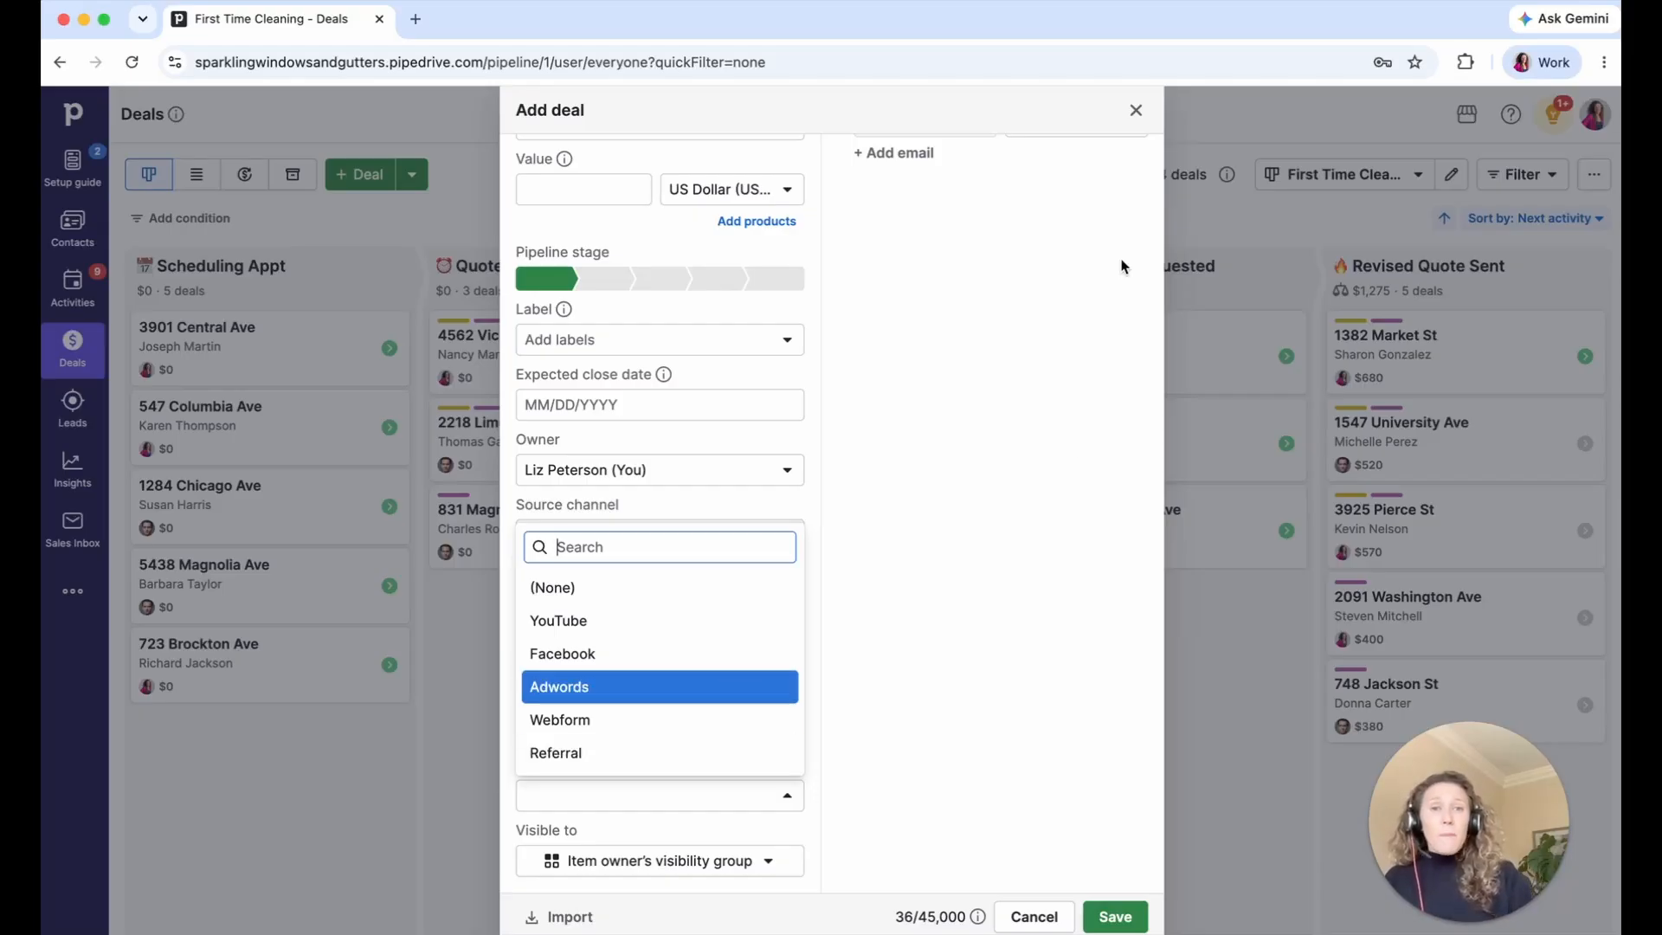
left_click(1136, 109)
left_click(1605, 120)
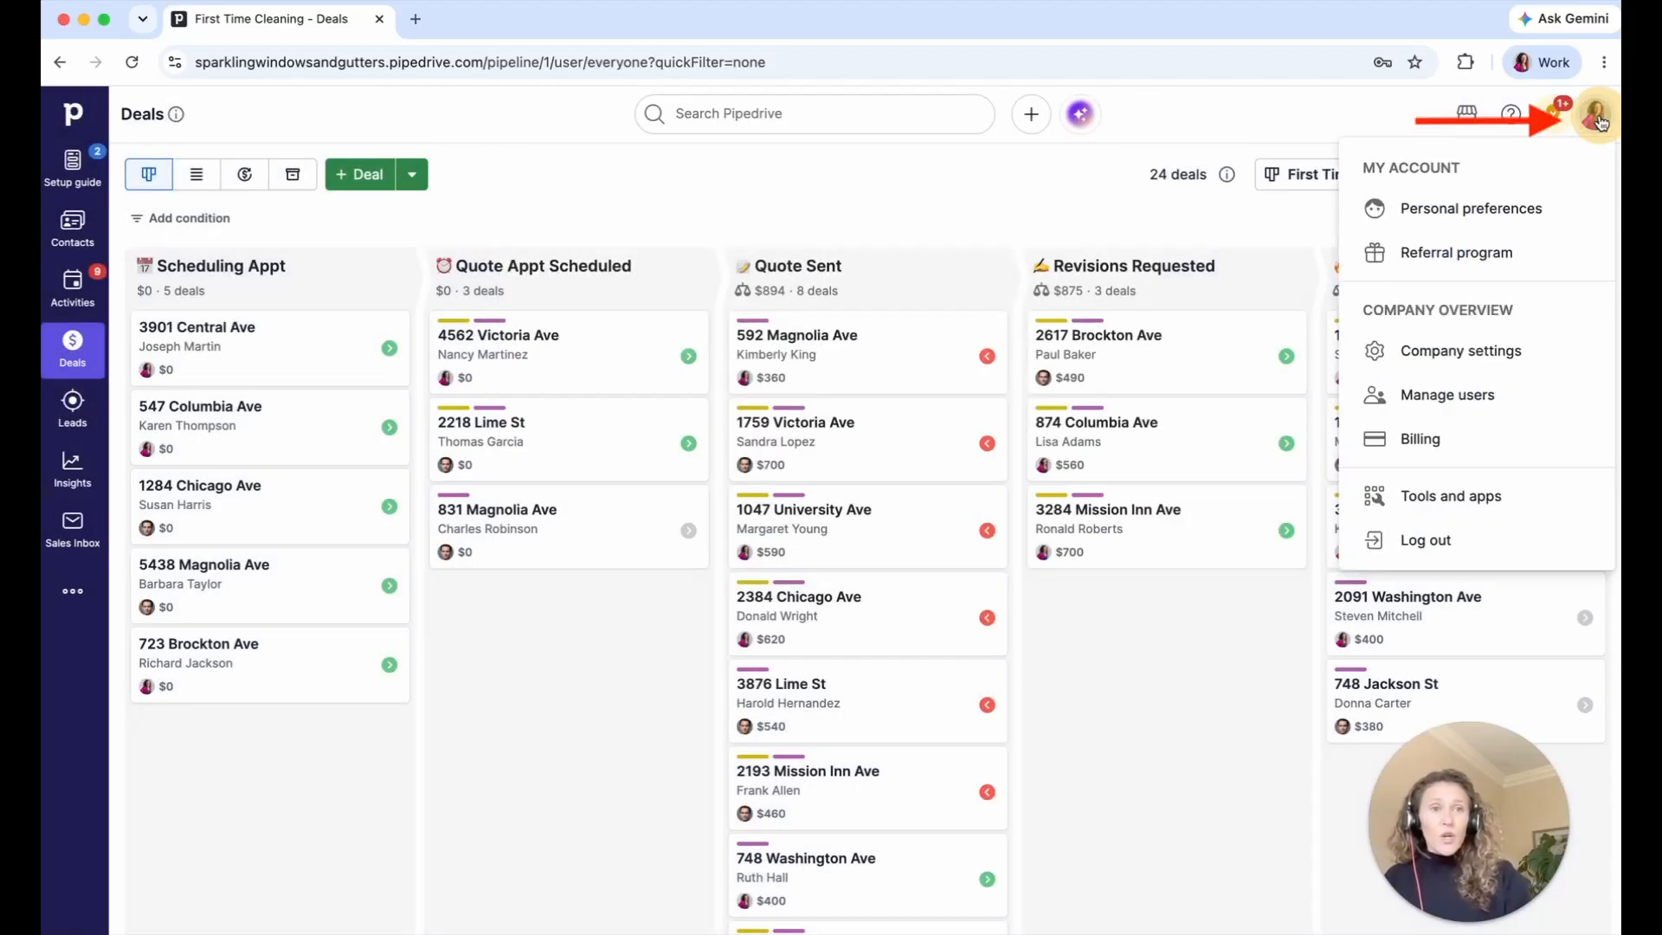
- Open Company settings and go to the Data fields page
left_click(1431, 363)
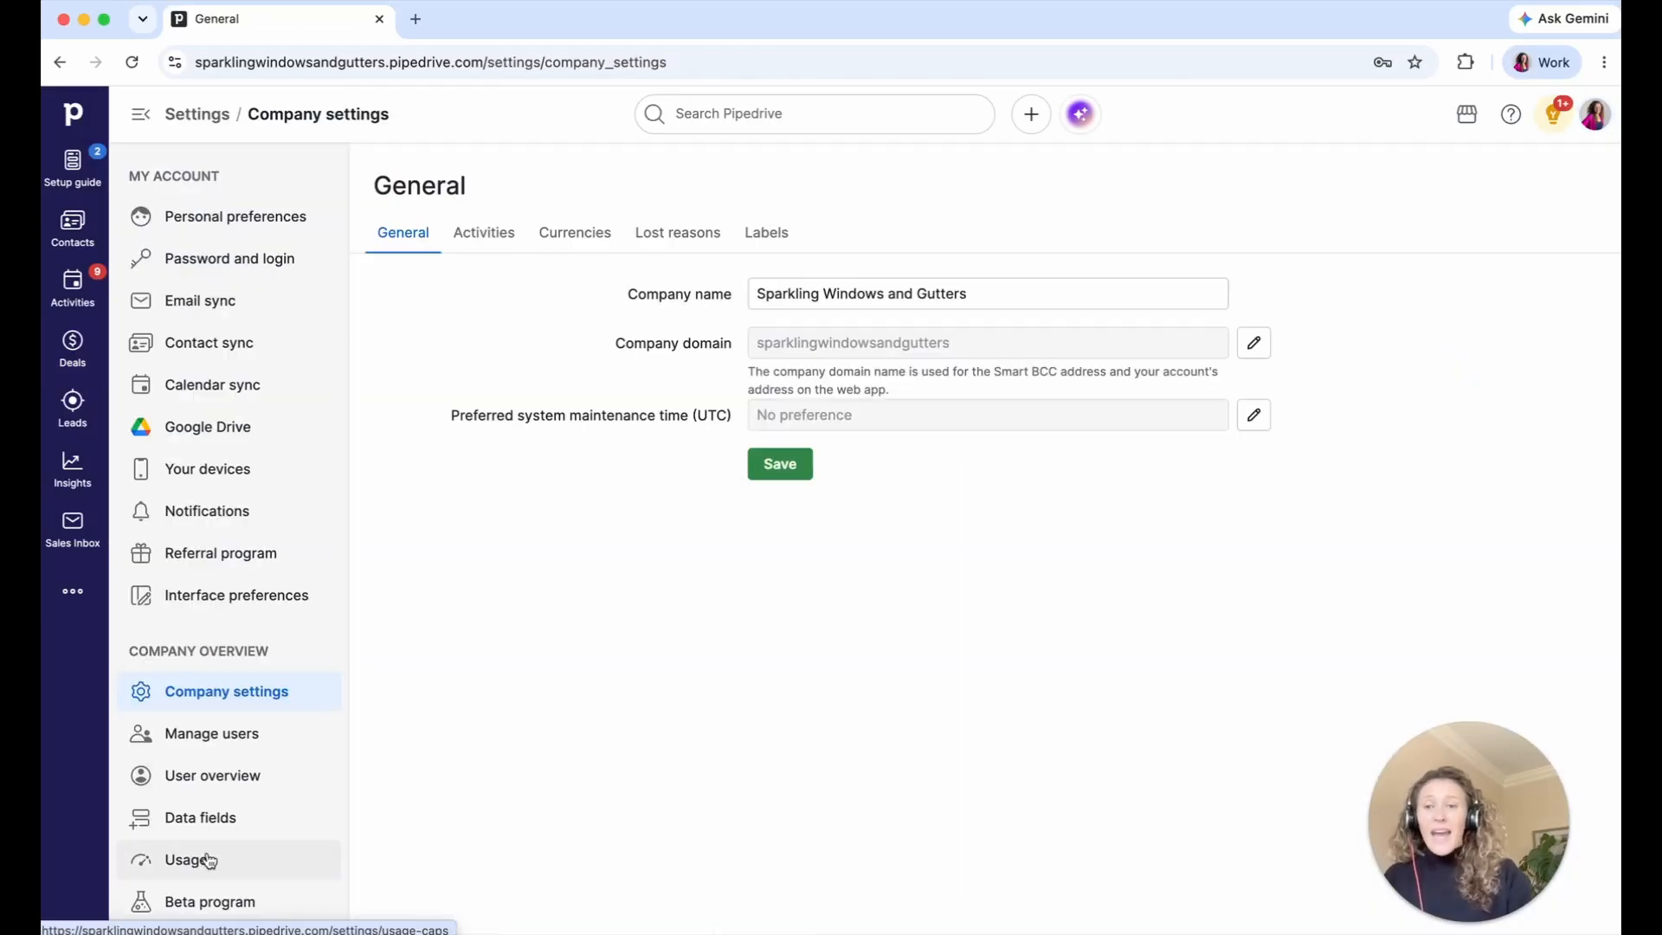
scroll(208, 862, "down", 3)
left_click(260, 684)
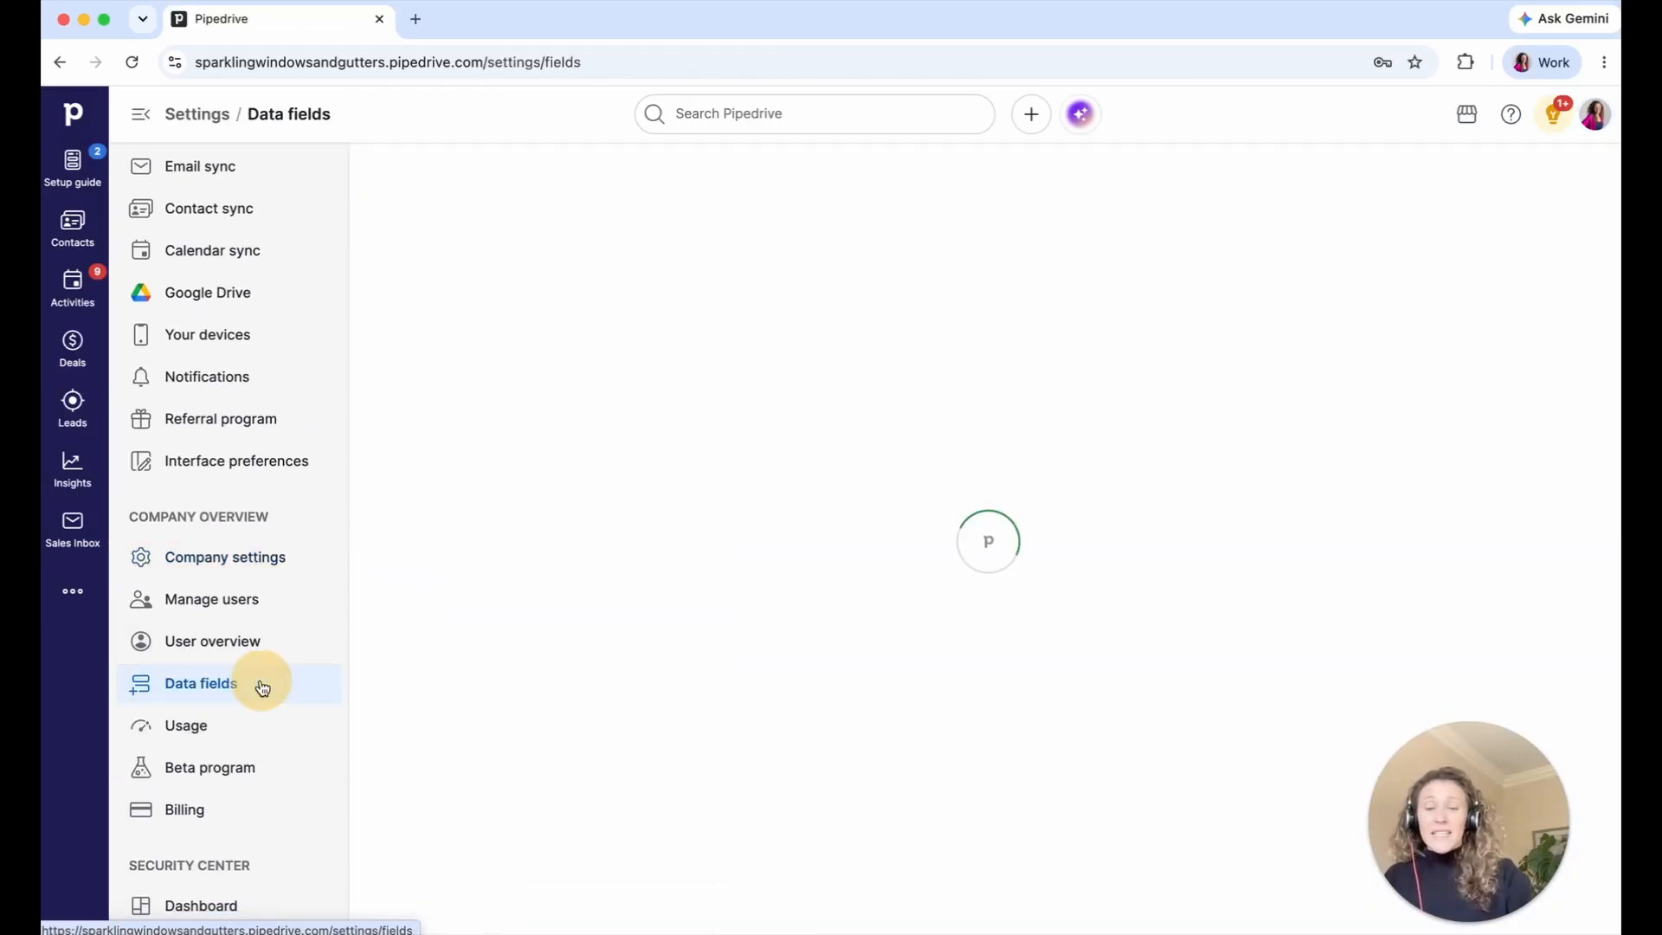
scroll(942, 467, "down", 4)
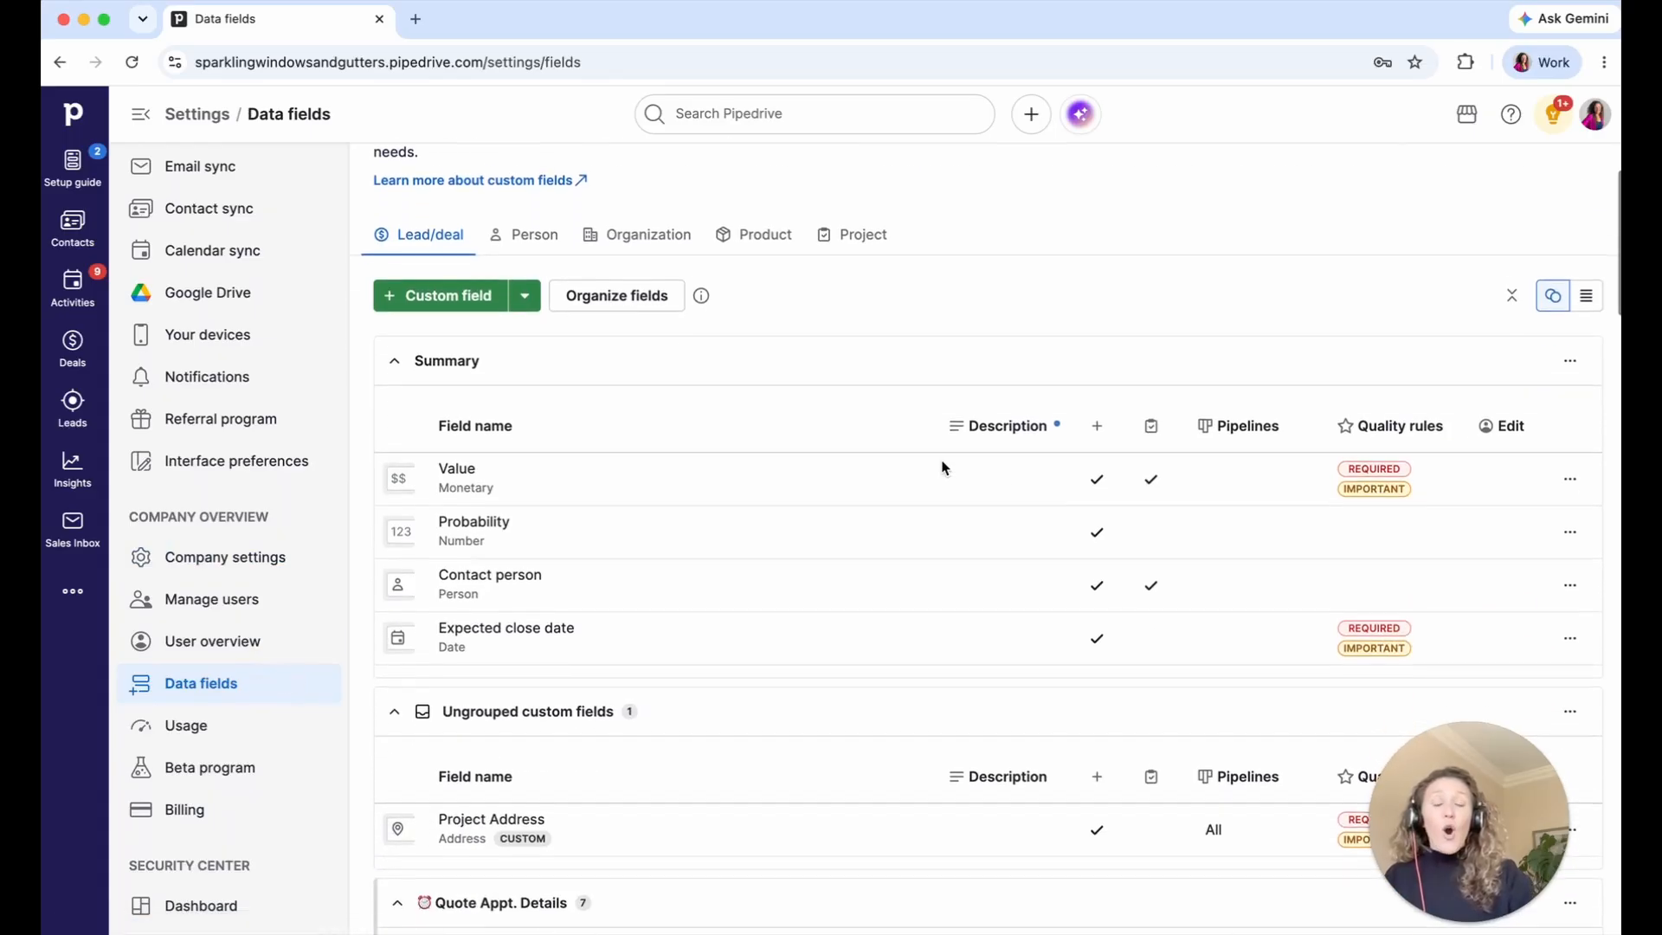
scroll(942, 467, "up", 2)
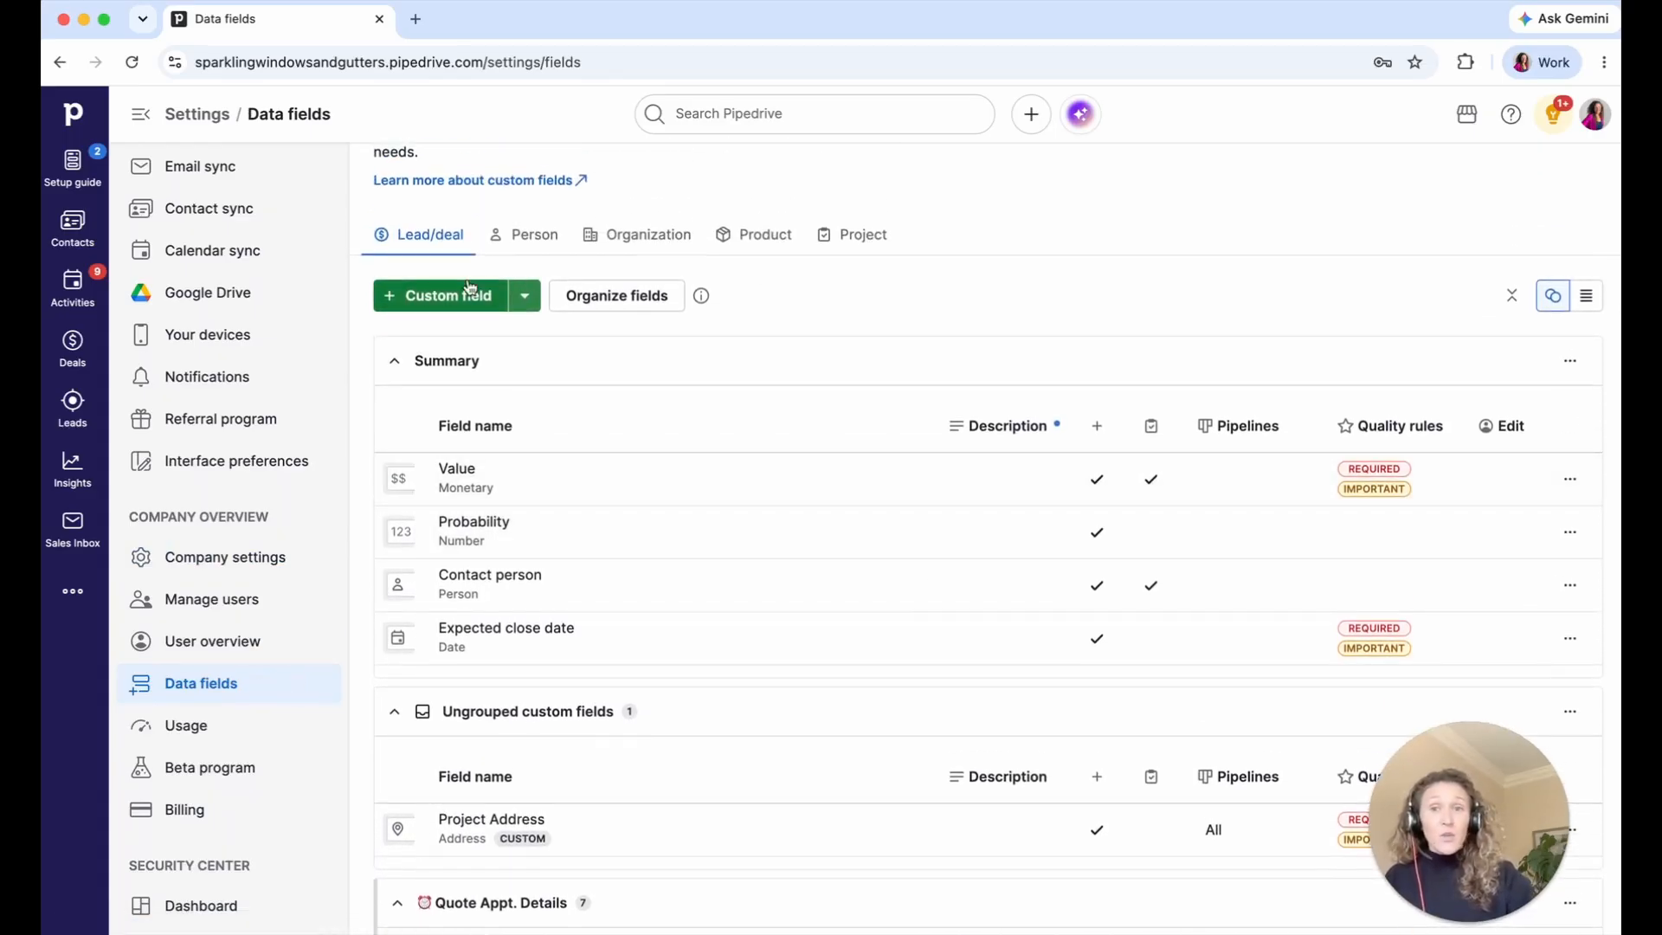
- Check the Person and Organization field lists, then return to the Lead/deal fields
left_click(532, 237)
left_click(649, 244)
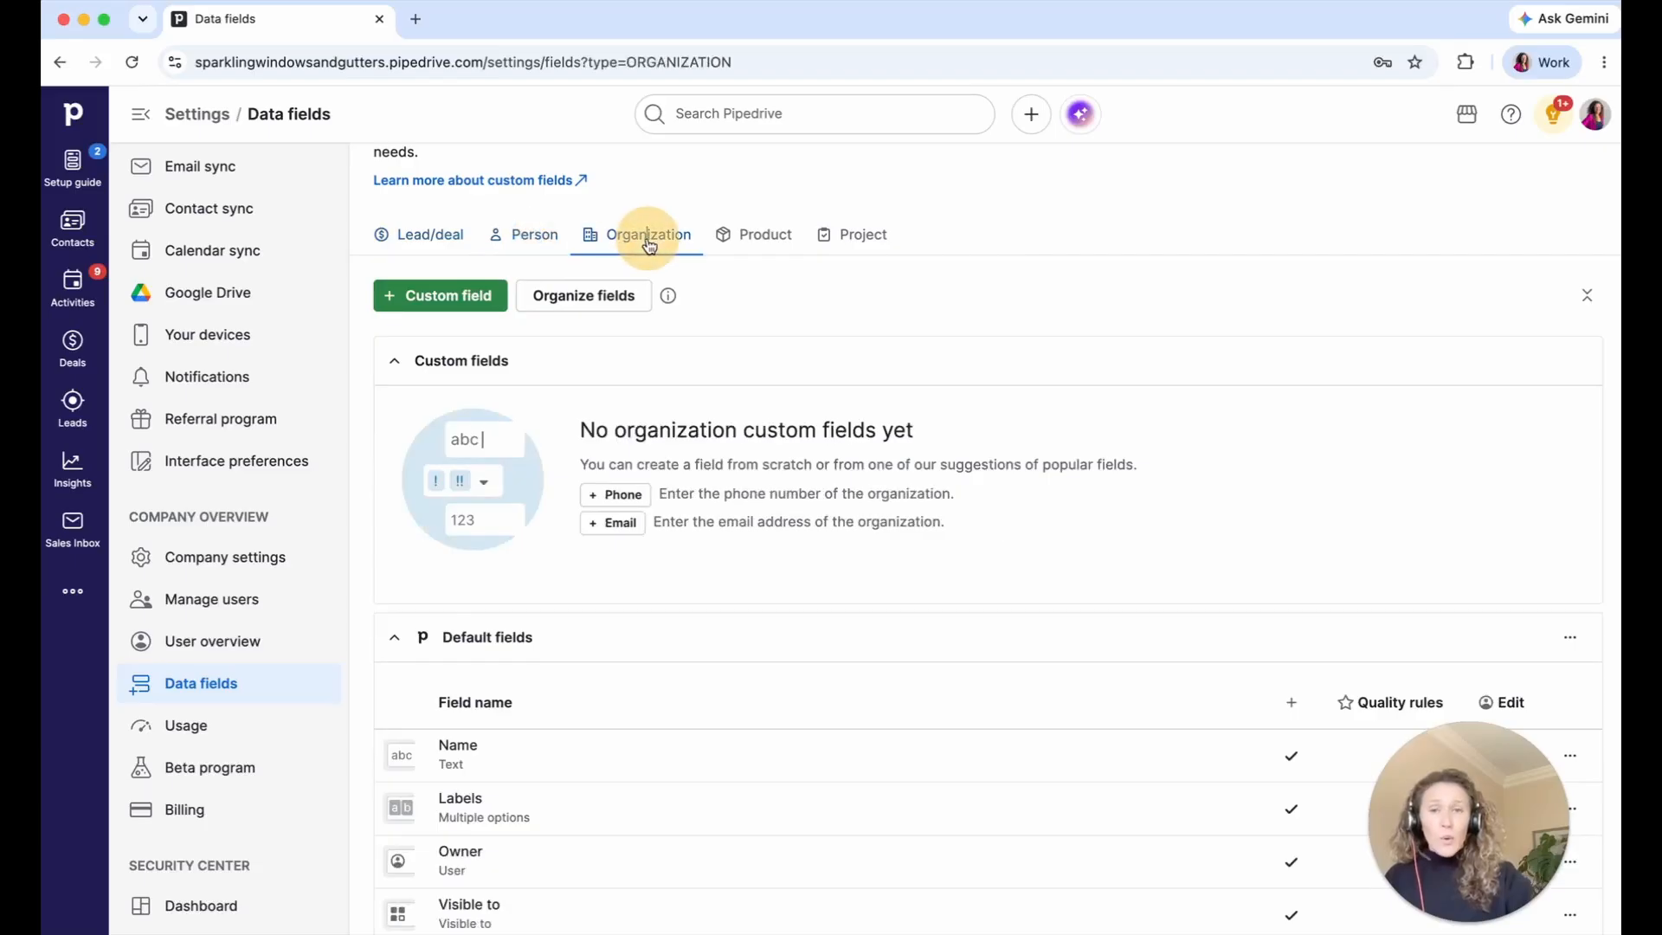
left_click(459, 234)
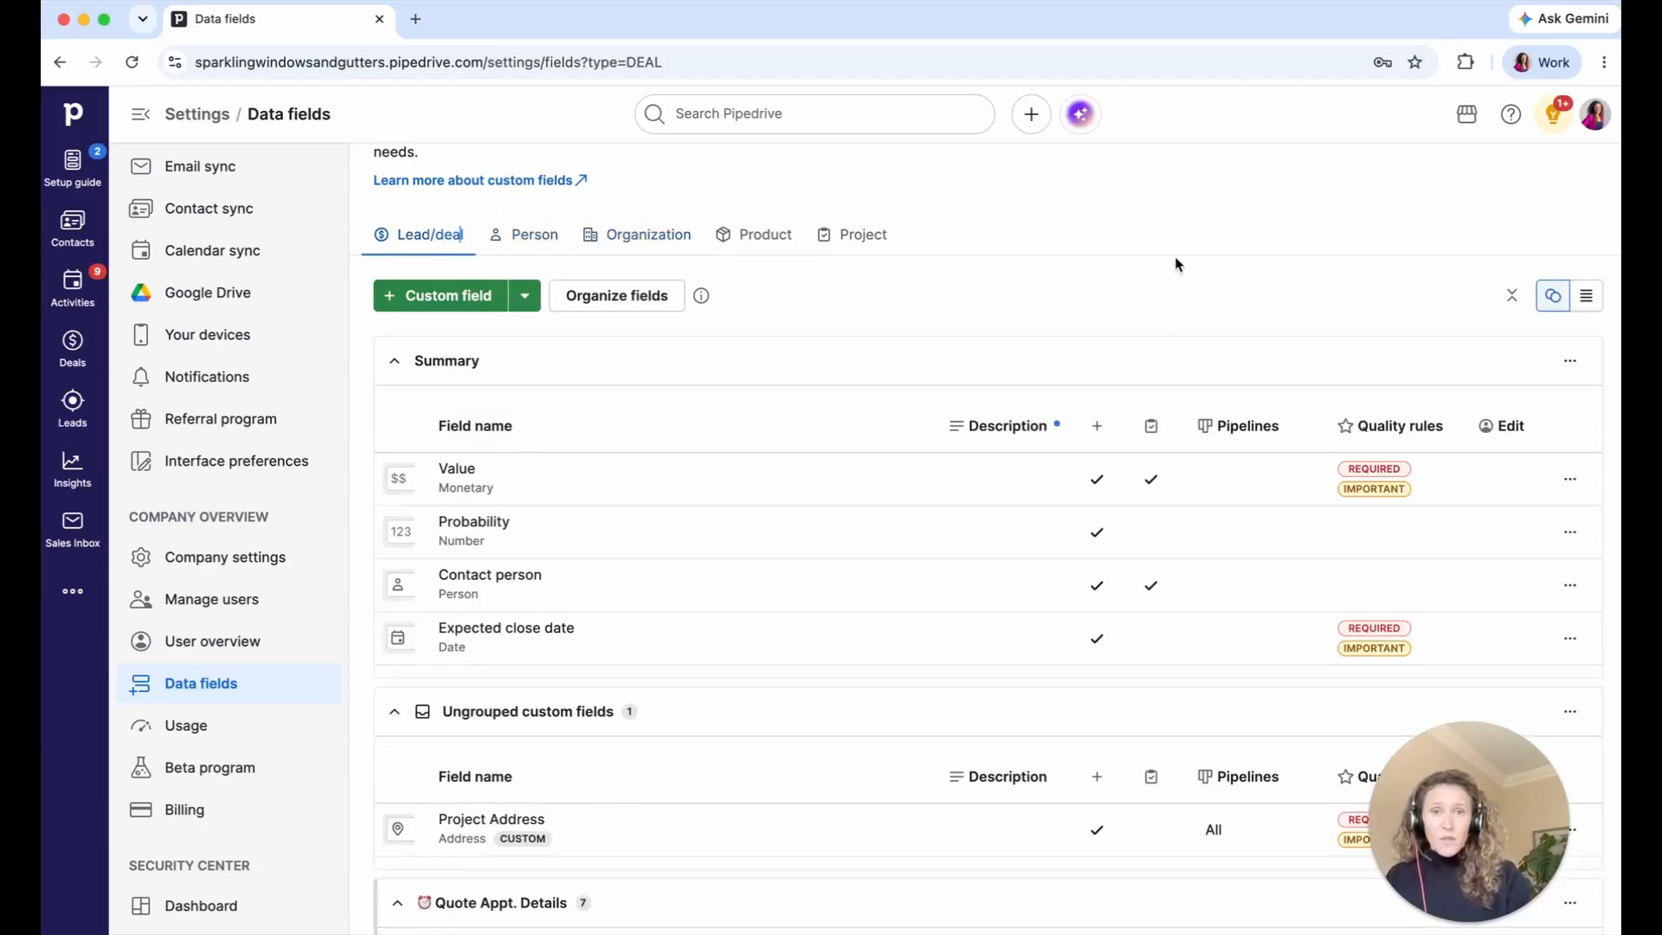
scroll(1164, 301, "down", 1)
scroll(1164, 300, "down", 3)
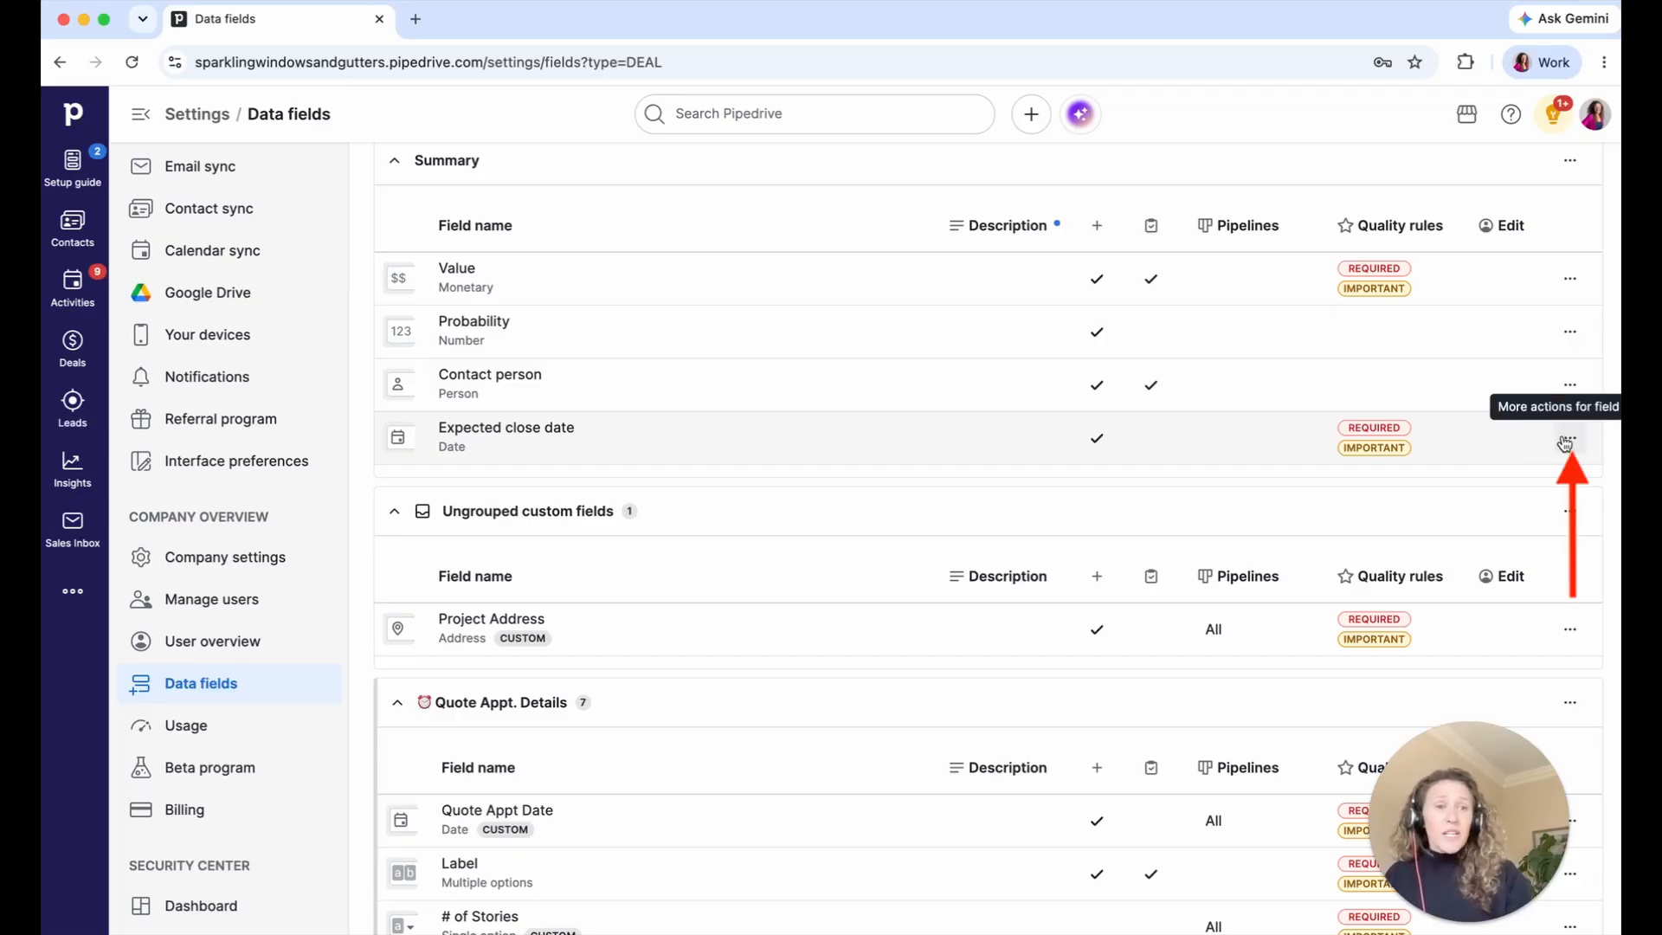
- Hide Expected close date from the lead/deal add view and save it
left_click(1567, 441)
left_click(1507, 481)
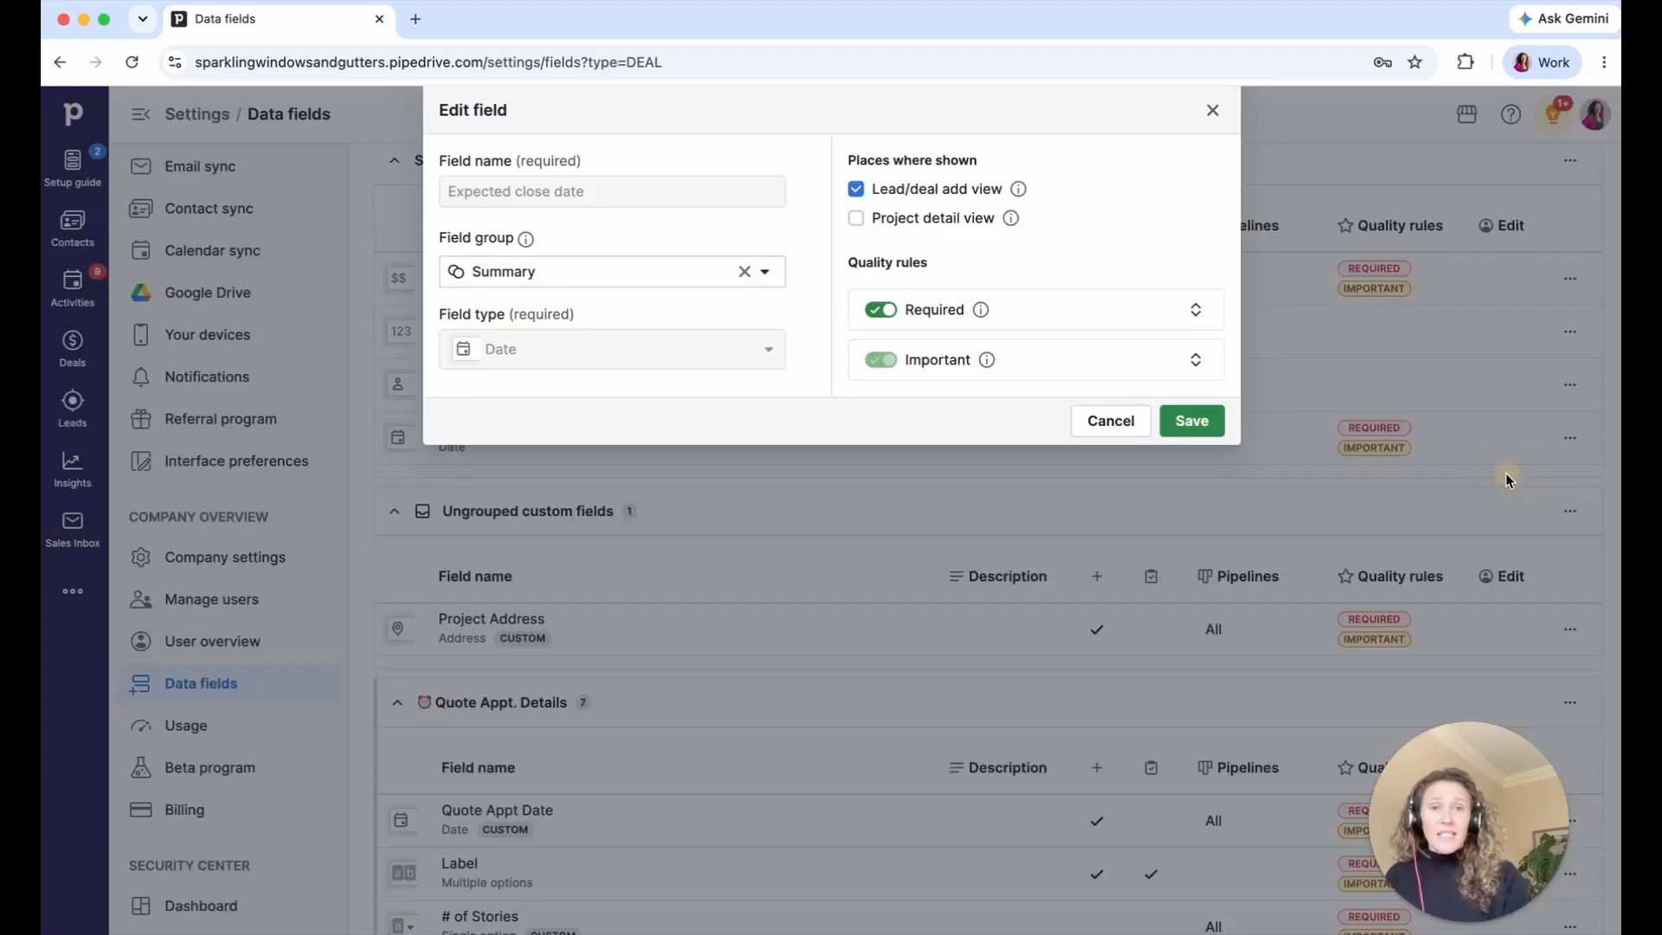
left_click(856, 190)
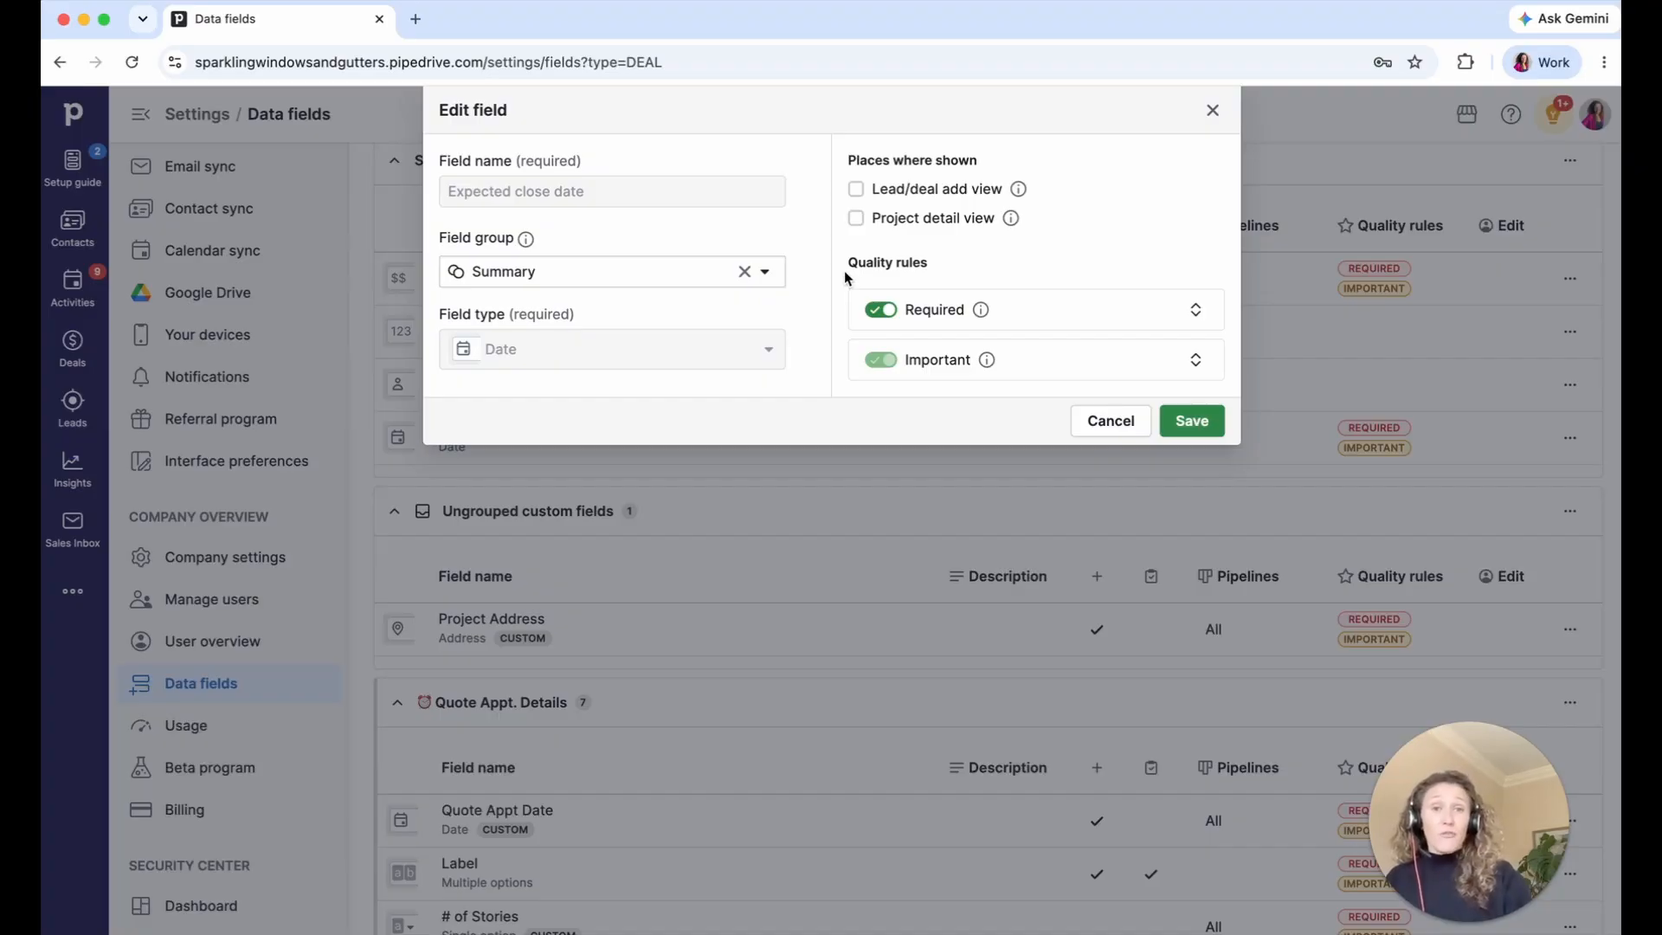
left_click(1184, 424)
scroll(1185, 433, "down", 5)
scroll(1185, 433, "down", 5)
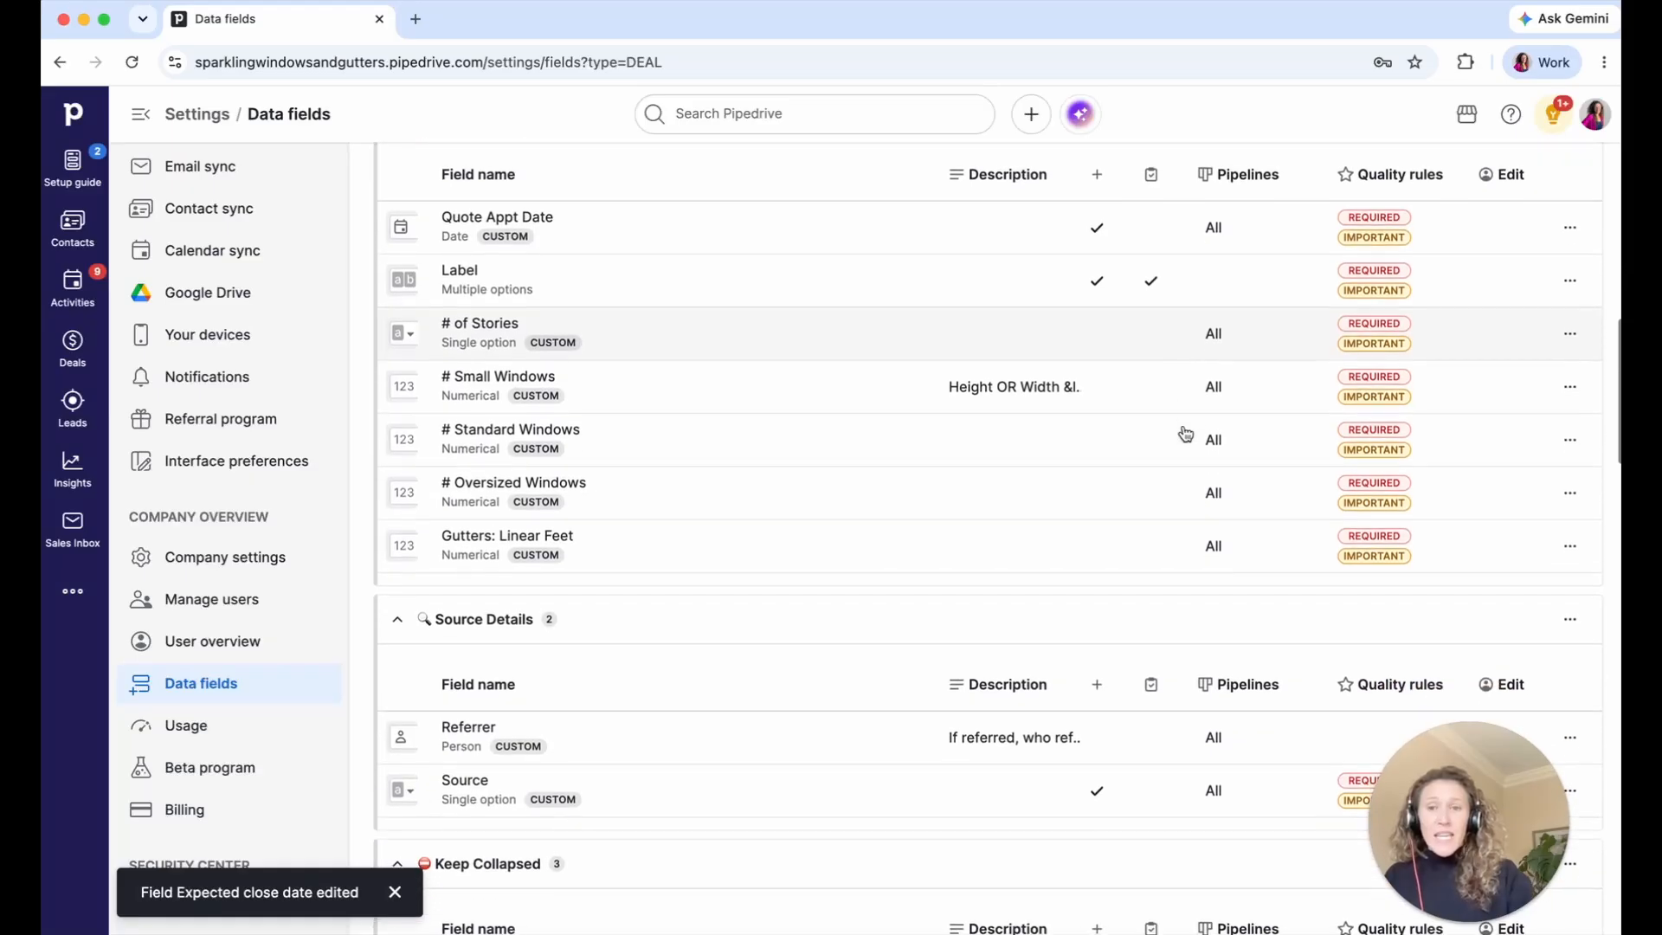
scroll(1185, 430, "down", 12)
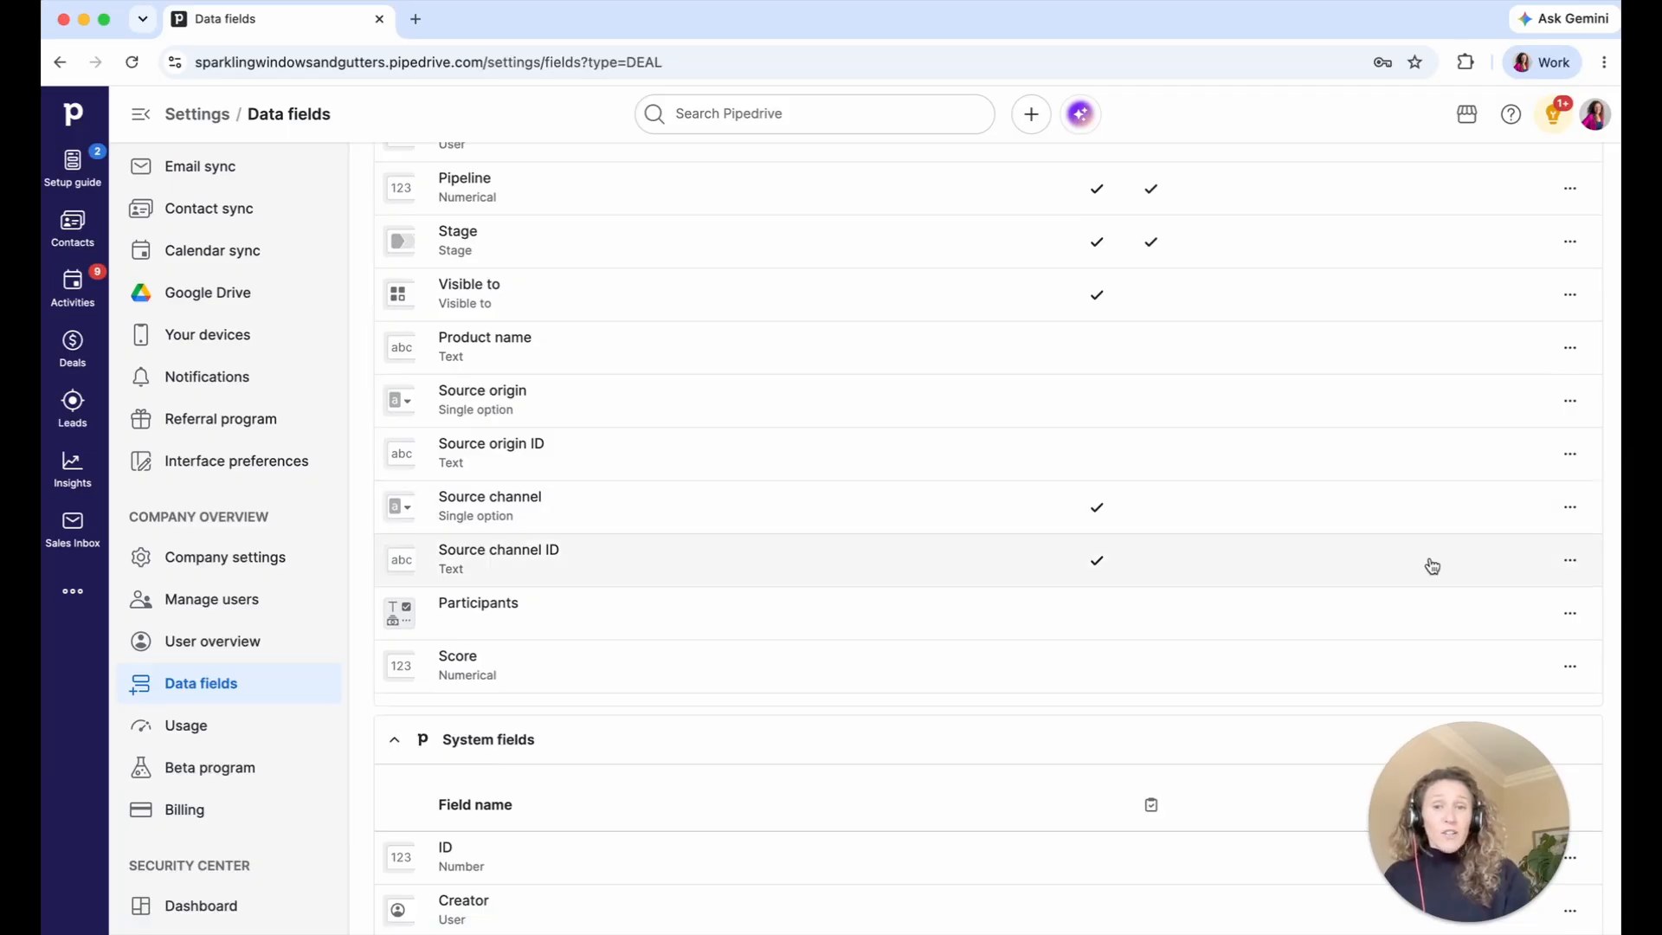
- Uncheck Lead/deal add view for Source channel and Source channel ID, saving each
left_click(1568, 513)
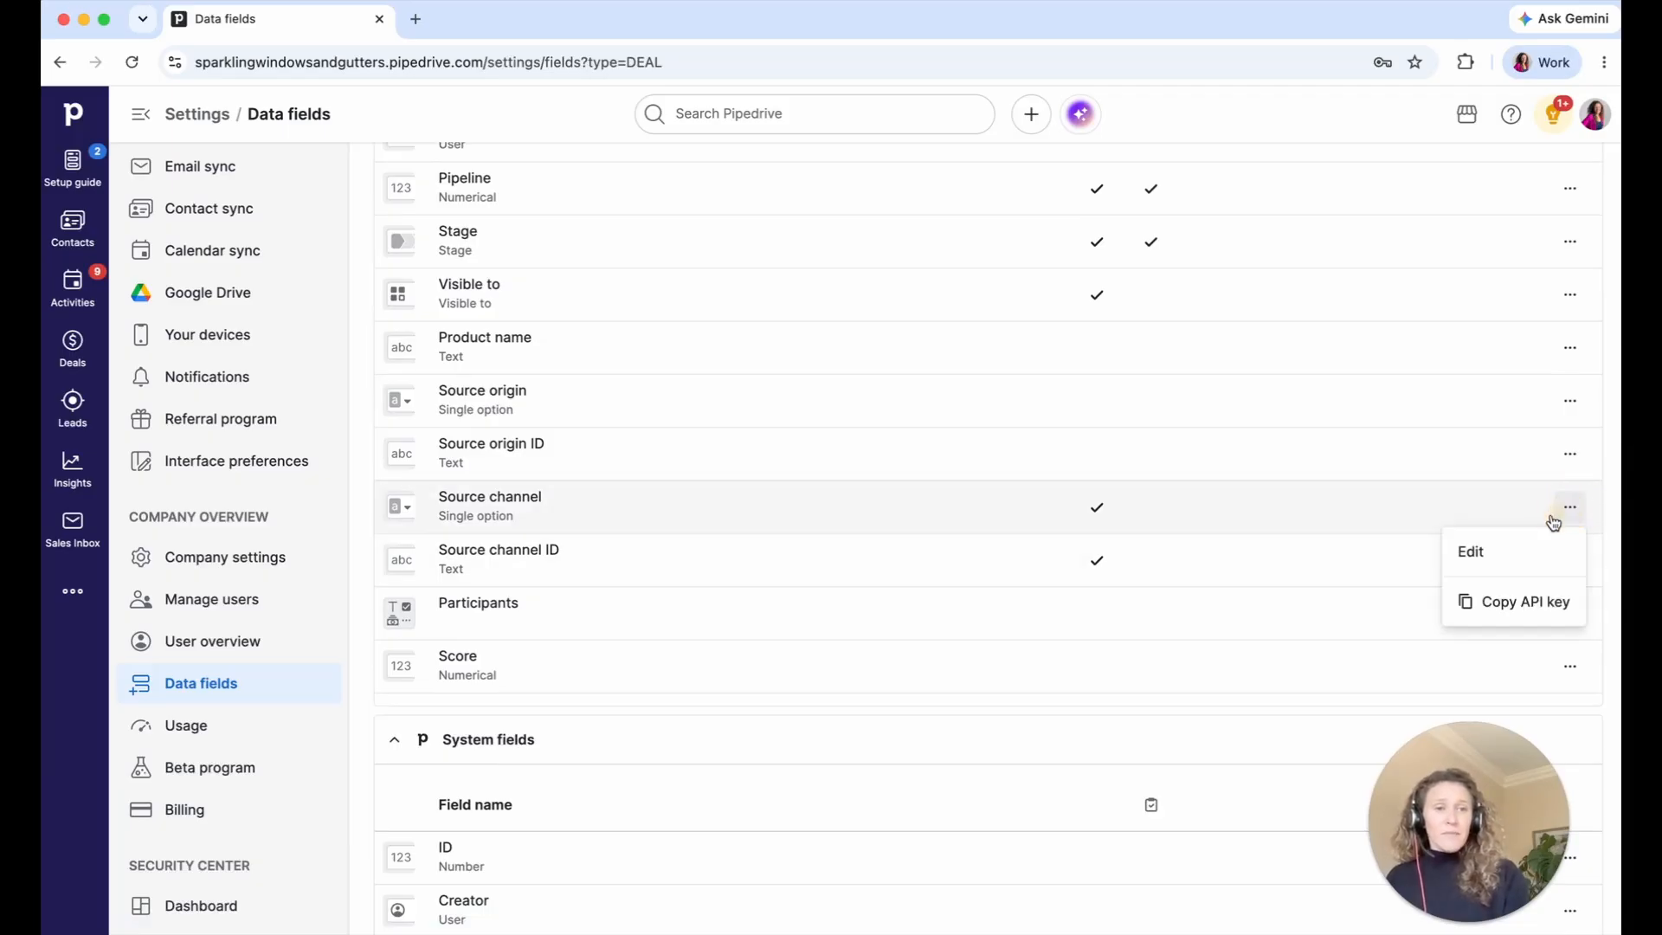
left_click(1420, 549)
left_click(857, 189)
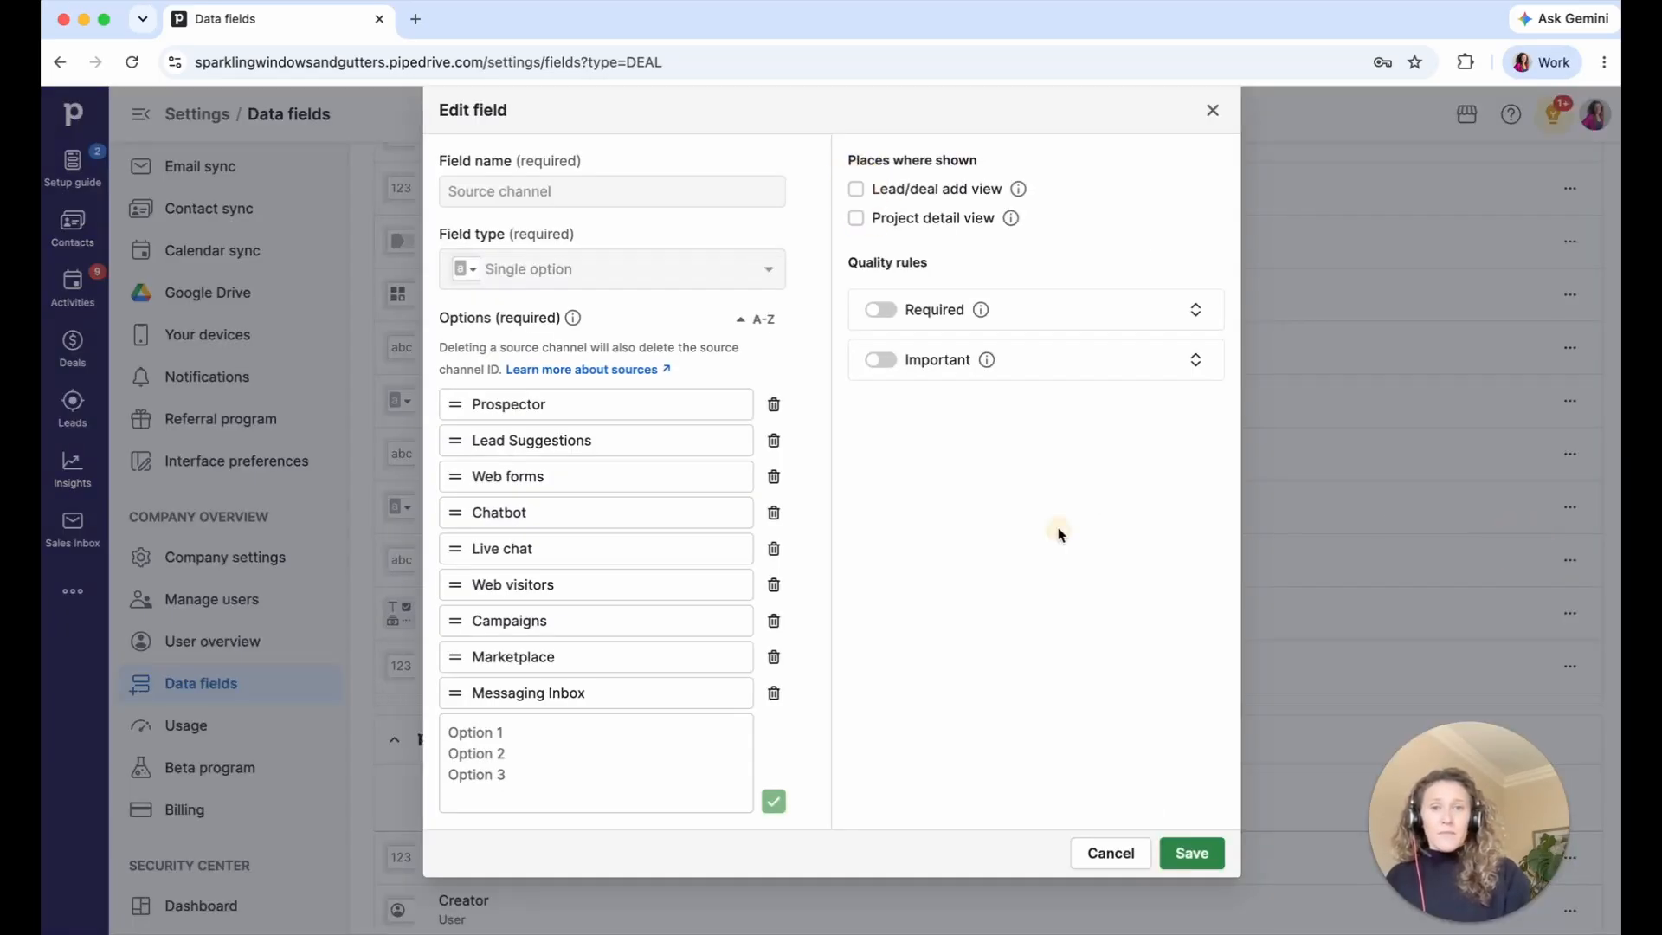
left_click(1170, 854)
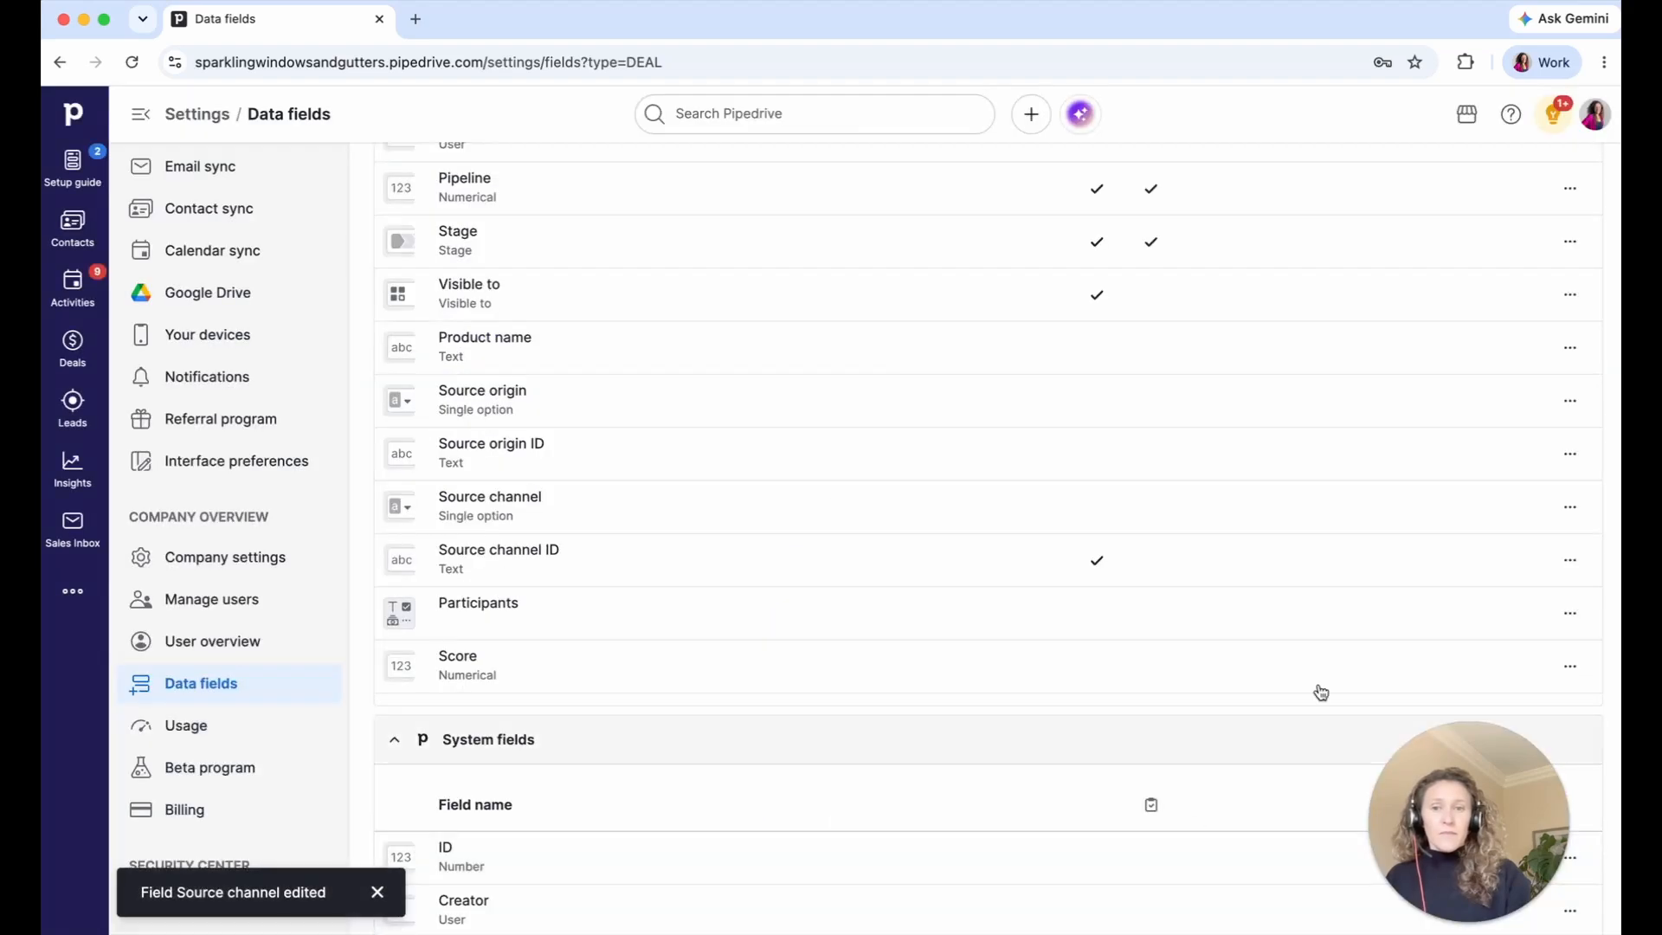
left_click(1569, 560)
left_click(1518, 597)
left_click(856, 189)
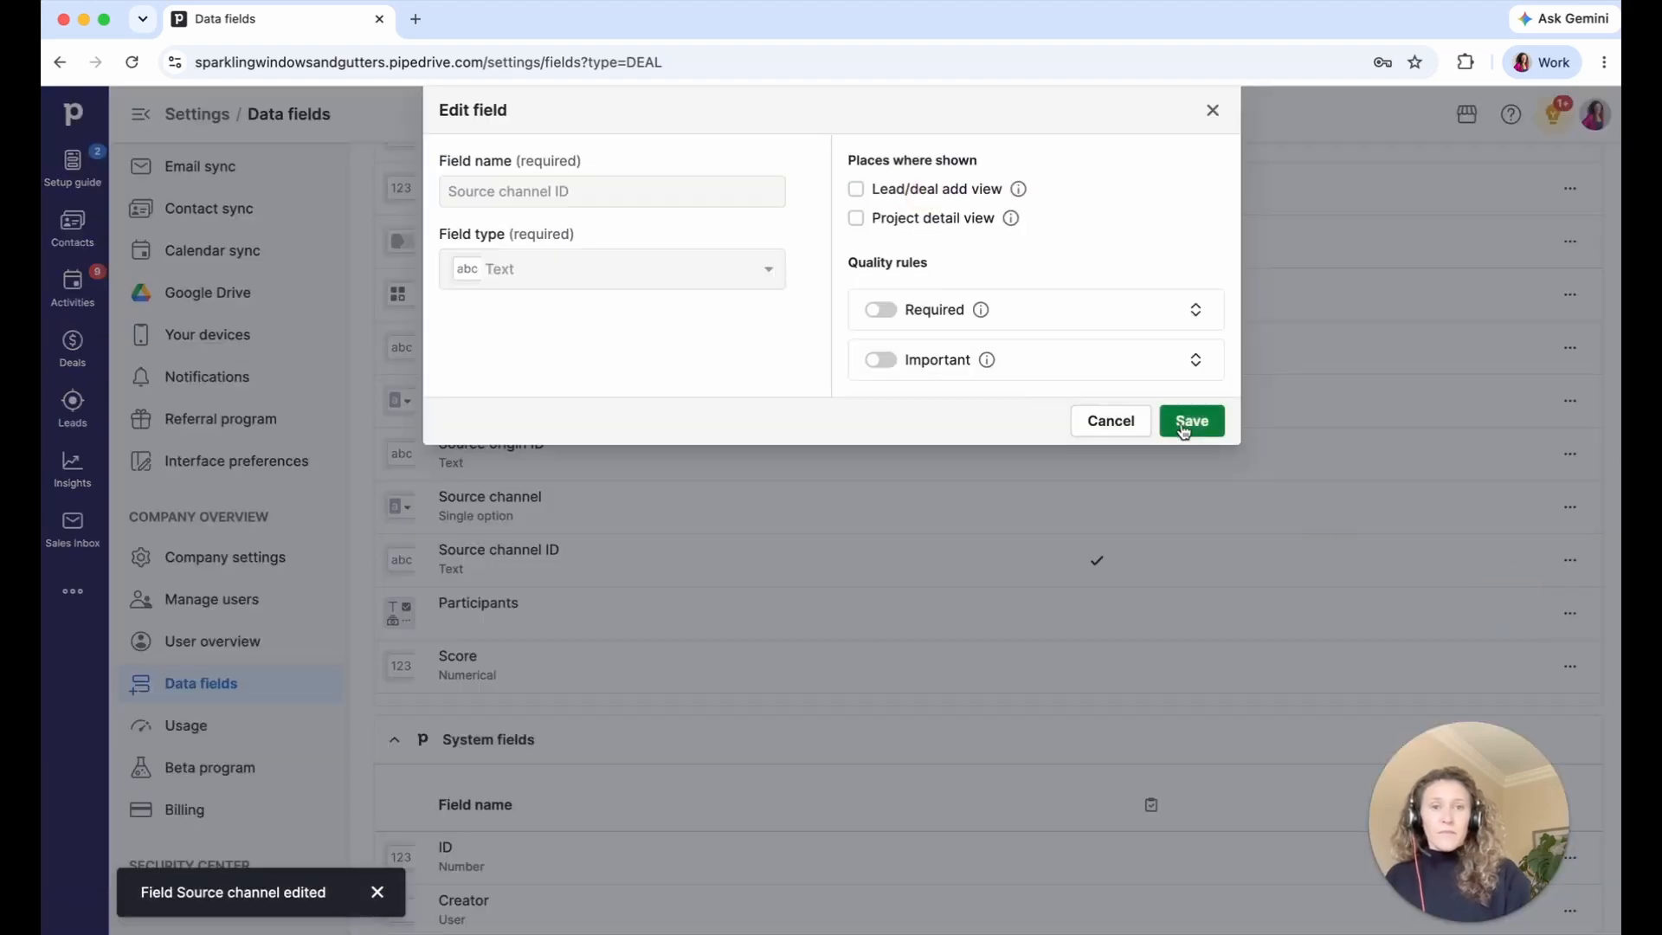
left_click(1191, 420)
scroll(1192, 432, "up", 2)
scroll(1192, 432, "down", 10)
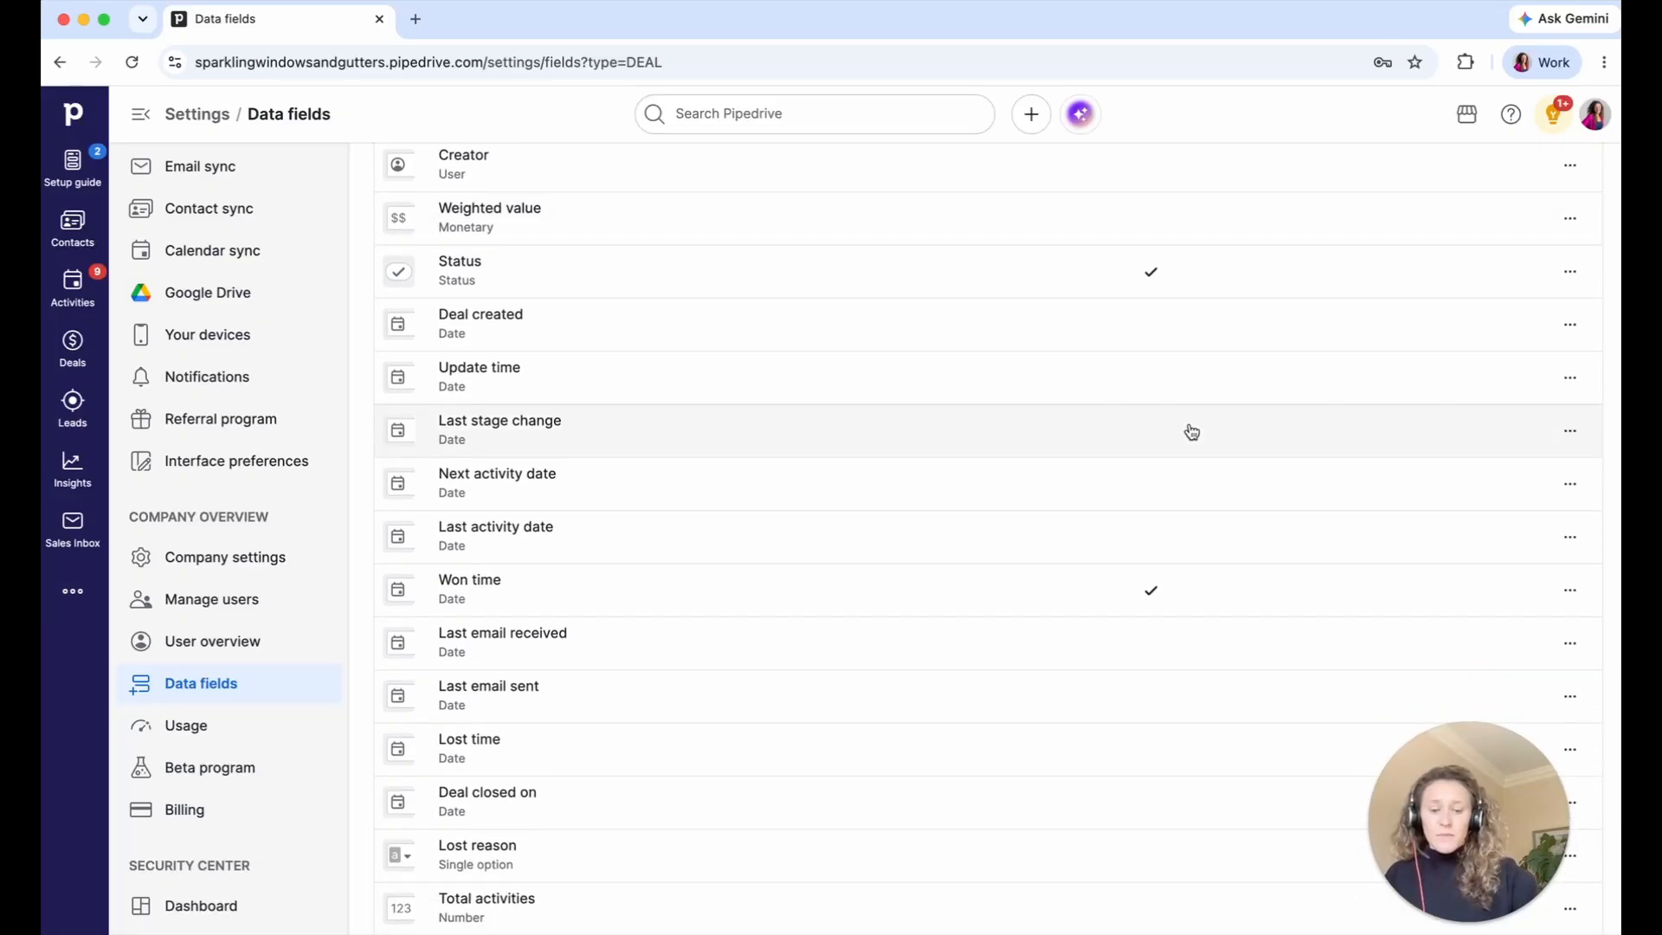
- Find the Visible to field and remove it from the lead/deal add view
key("super+f")
type("visib")
left_click(1569, 552)
left_click(1472, 597)
left_click(857, 185)
left_click(1194, 330)
- Find the Referrer field and enable it on the lead/deal add view
double_click(1096, 106)
type("referre")
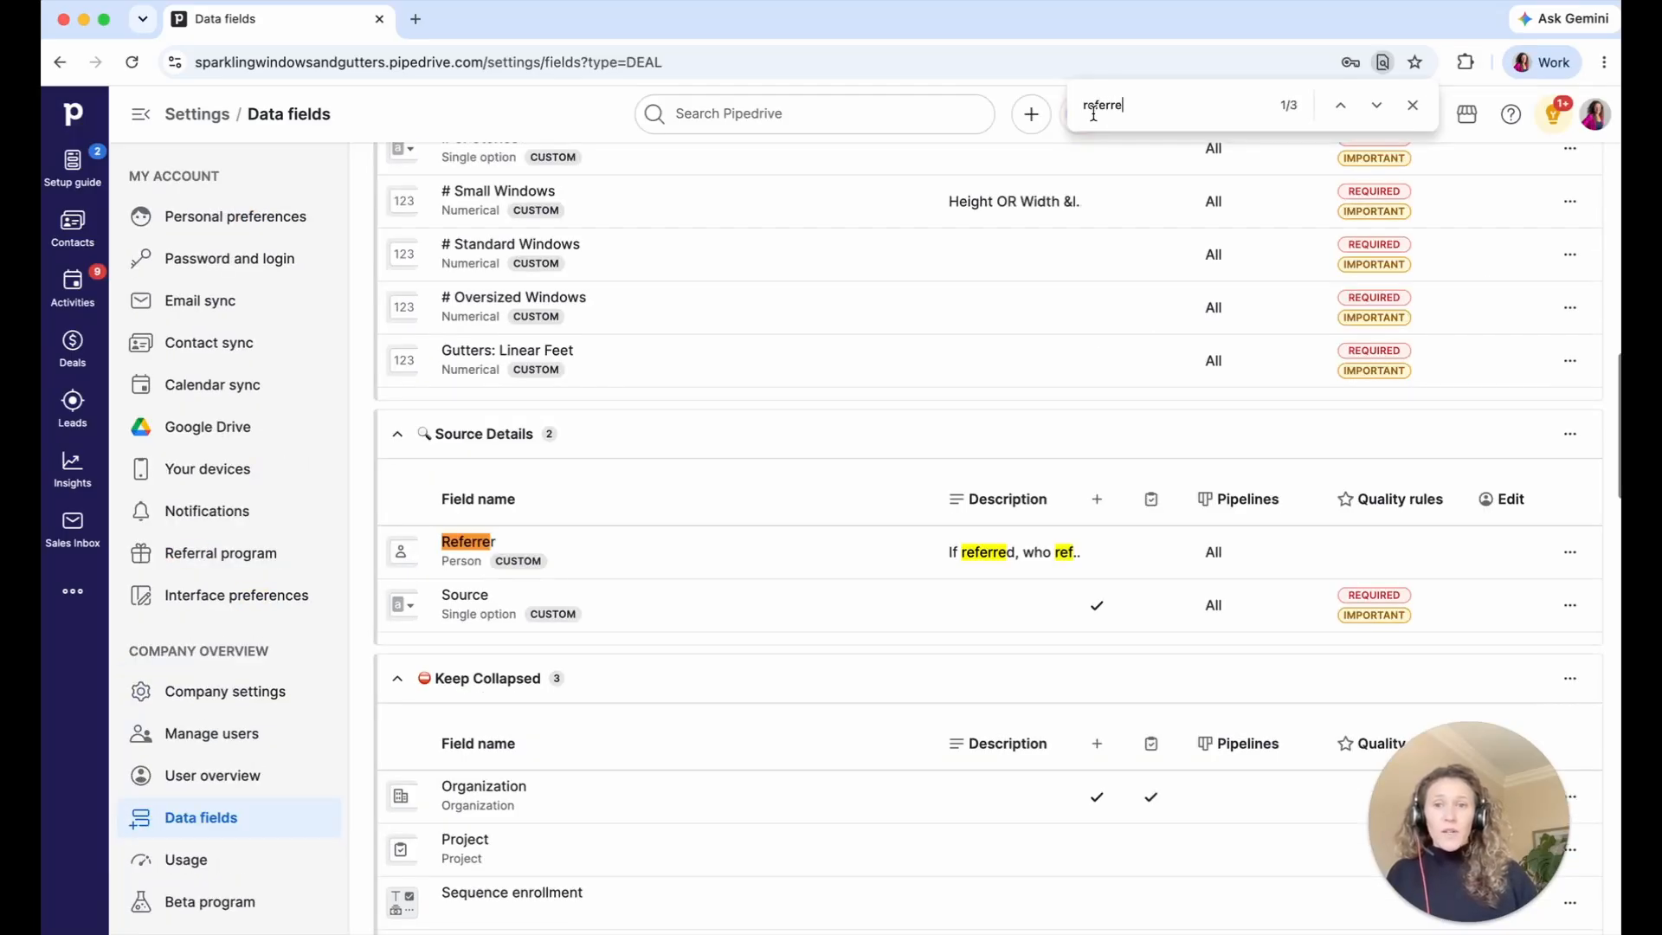
left_click(1556, 558)
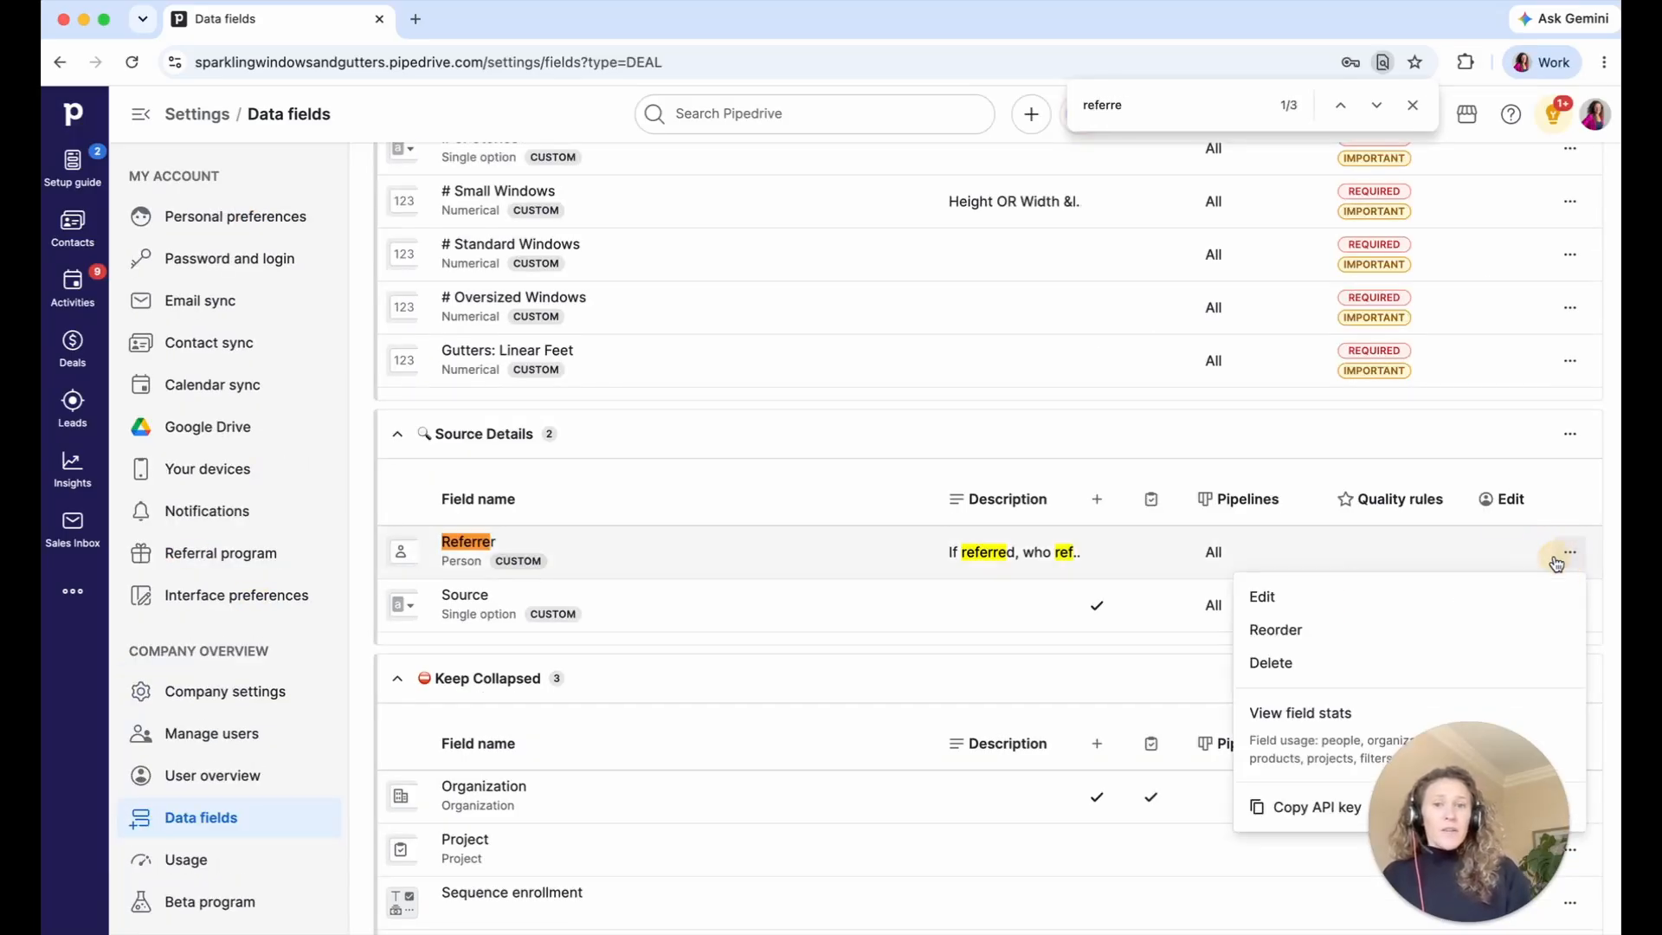
left_click(1454, 592)
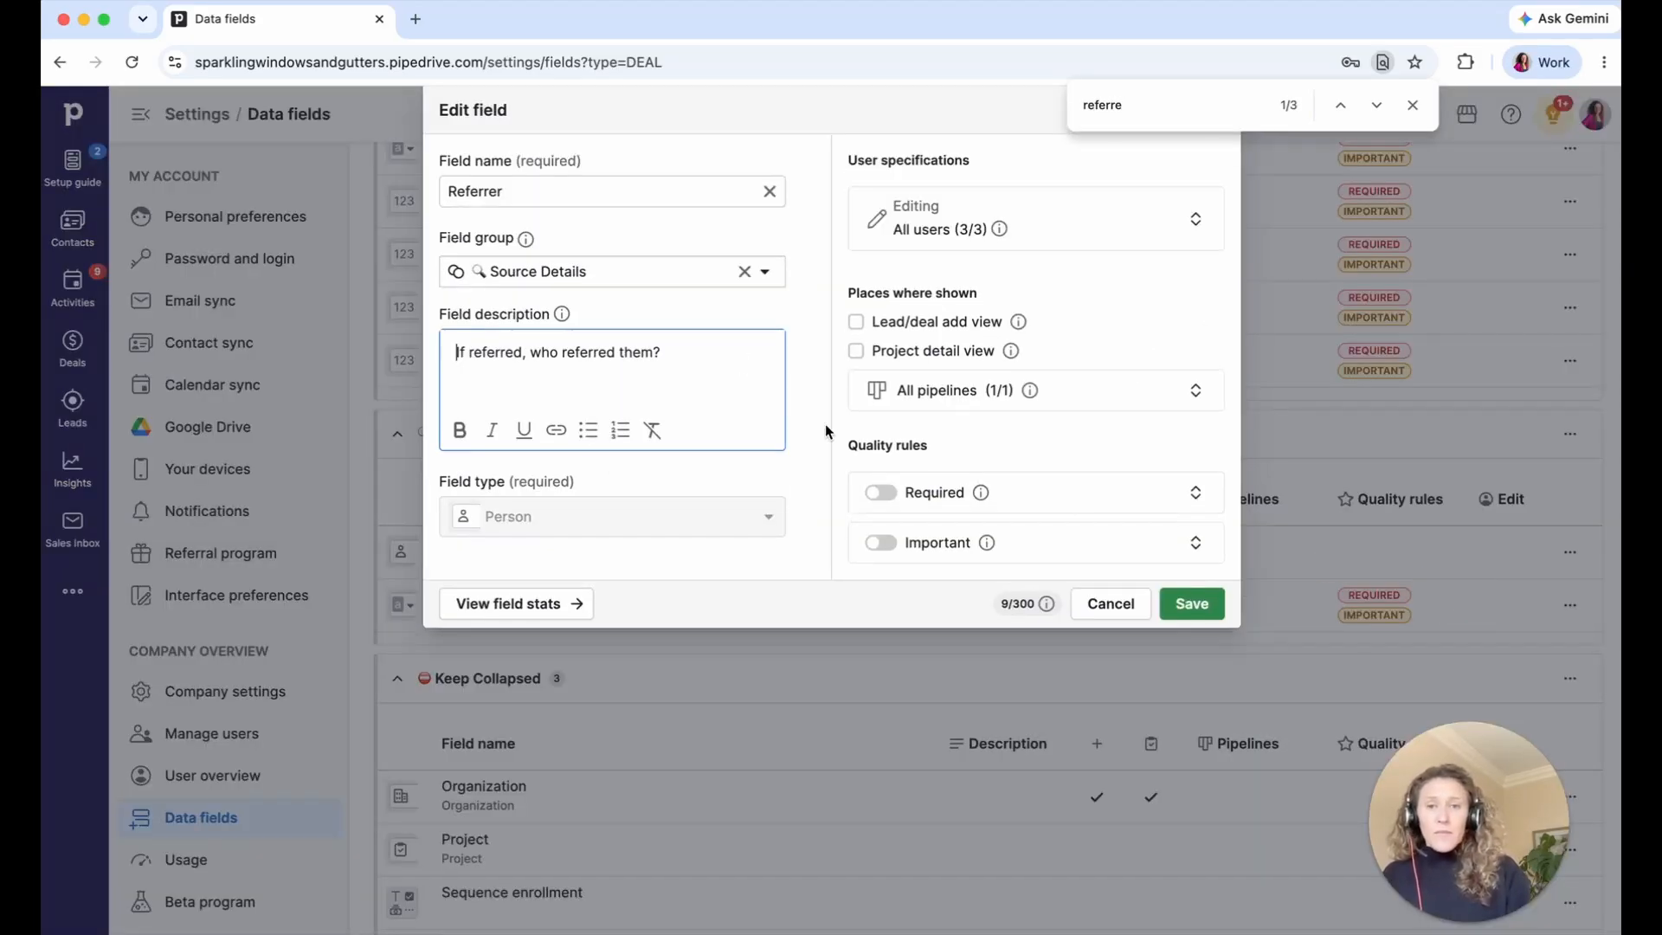
left_click(875, 327)
left_click(875, 327)
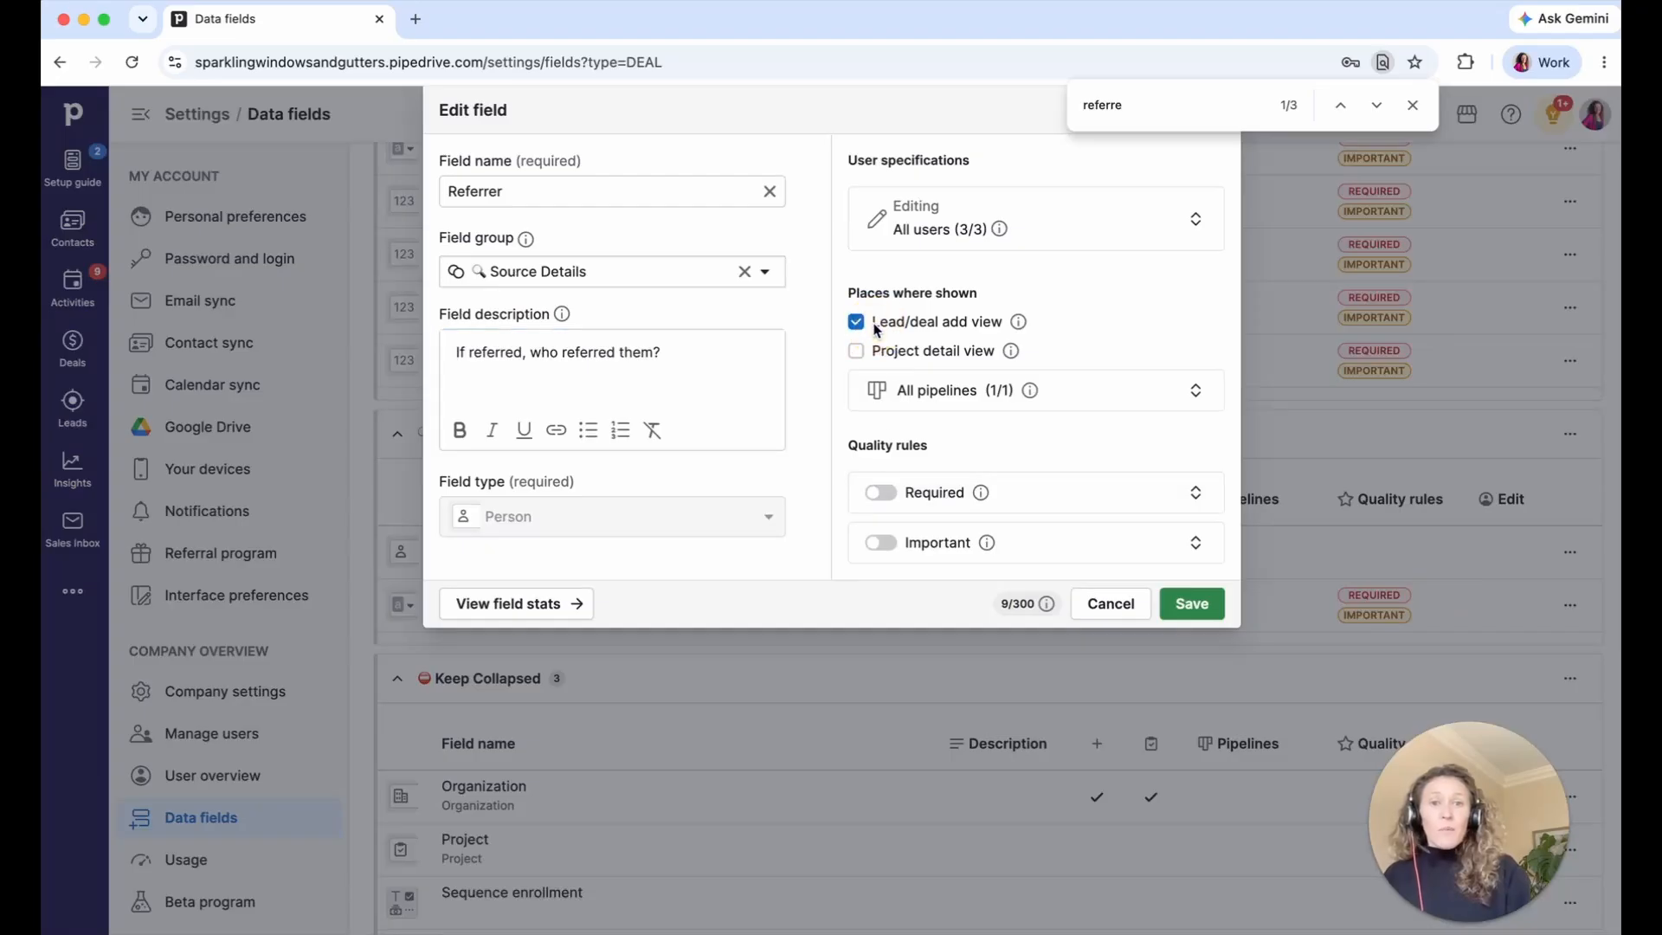
left_click(1188, 606)
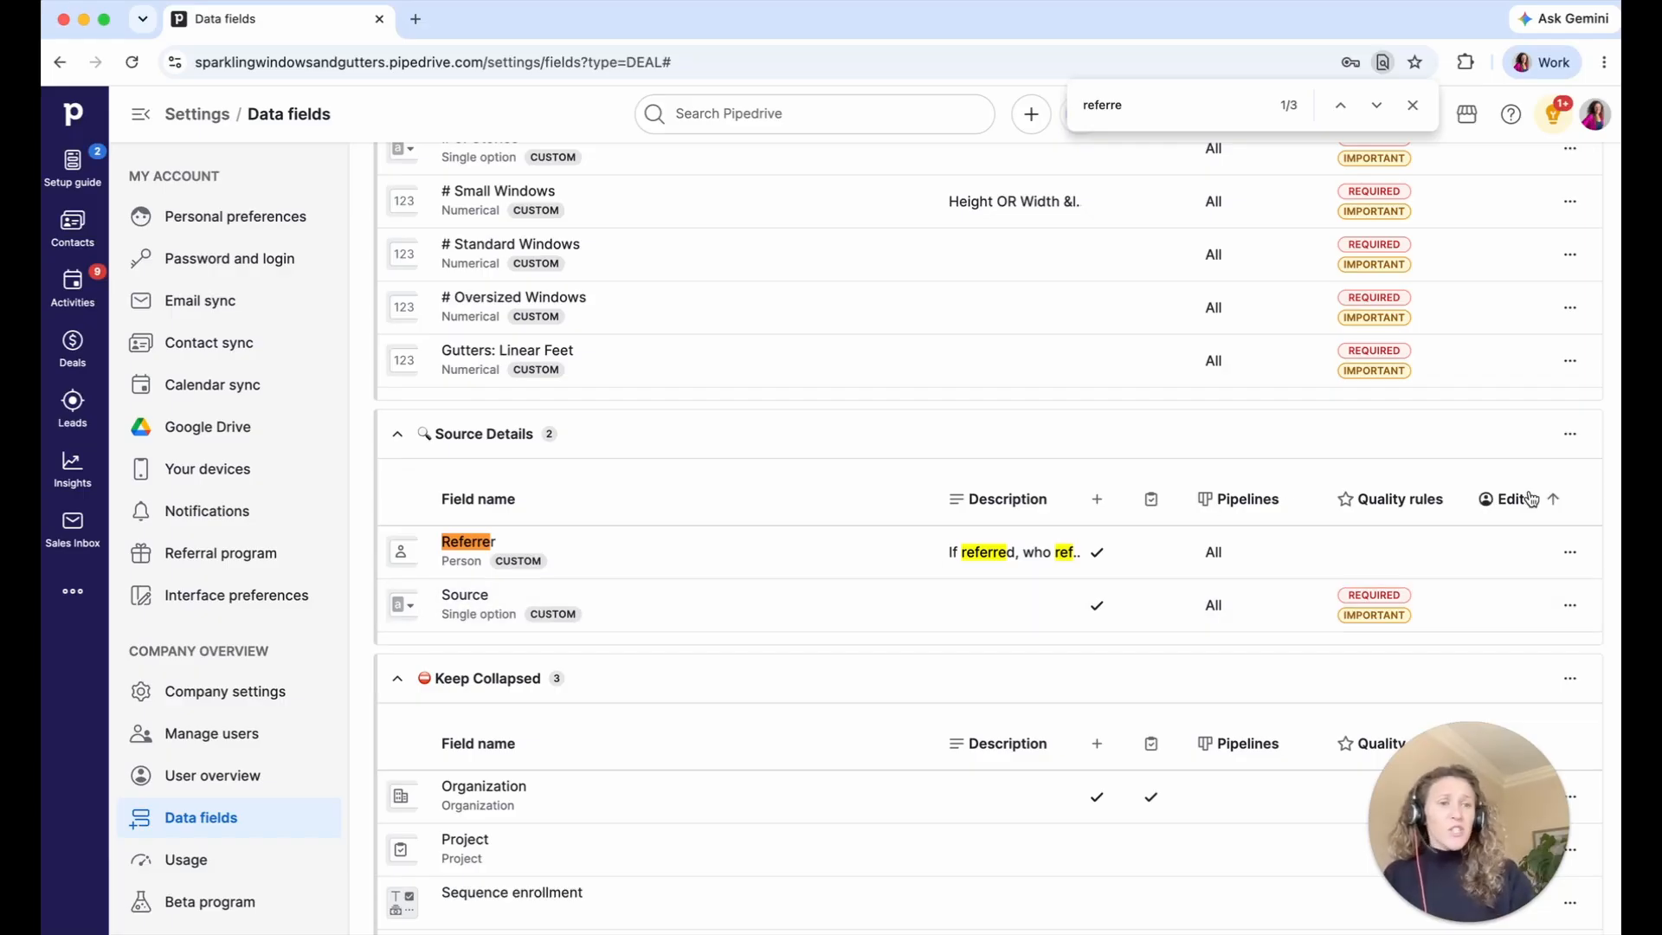
- Reorder Source Details so Source precedes Referrer, save, and return to the Deals board
left_click(1570, 435)
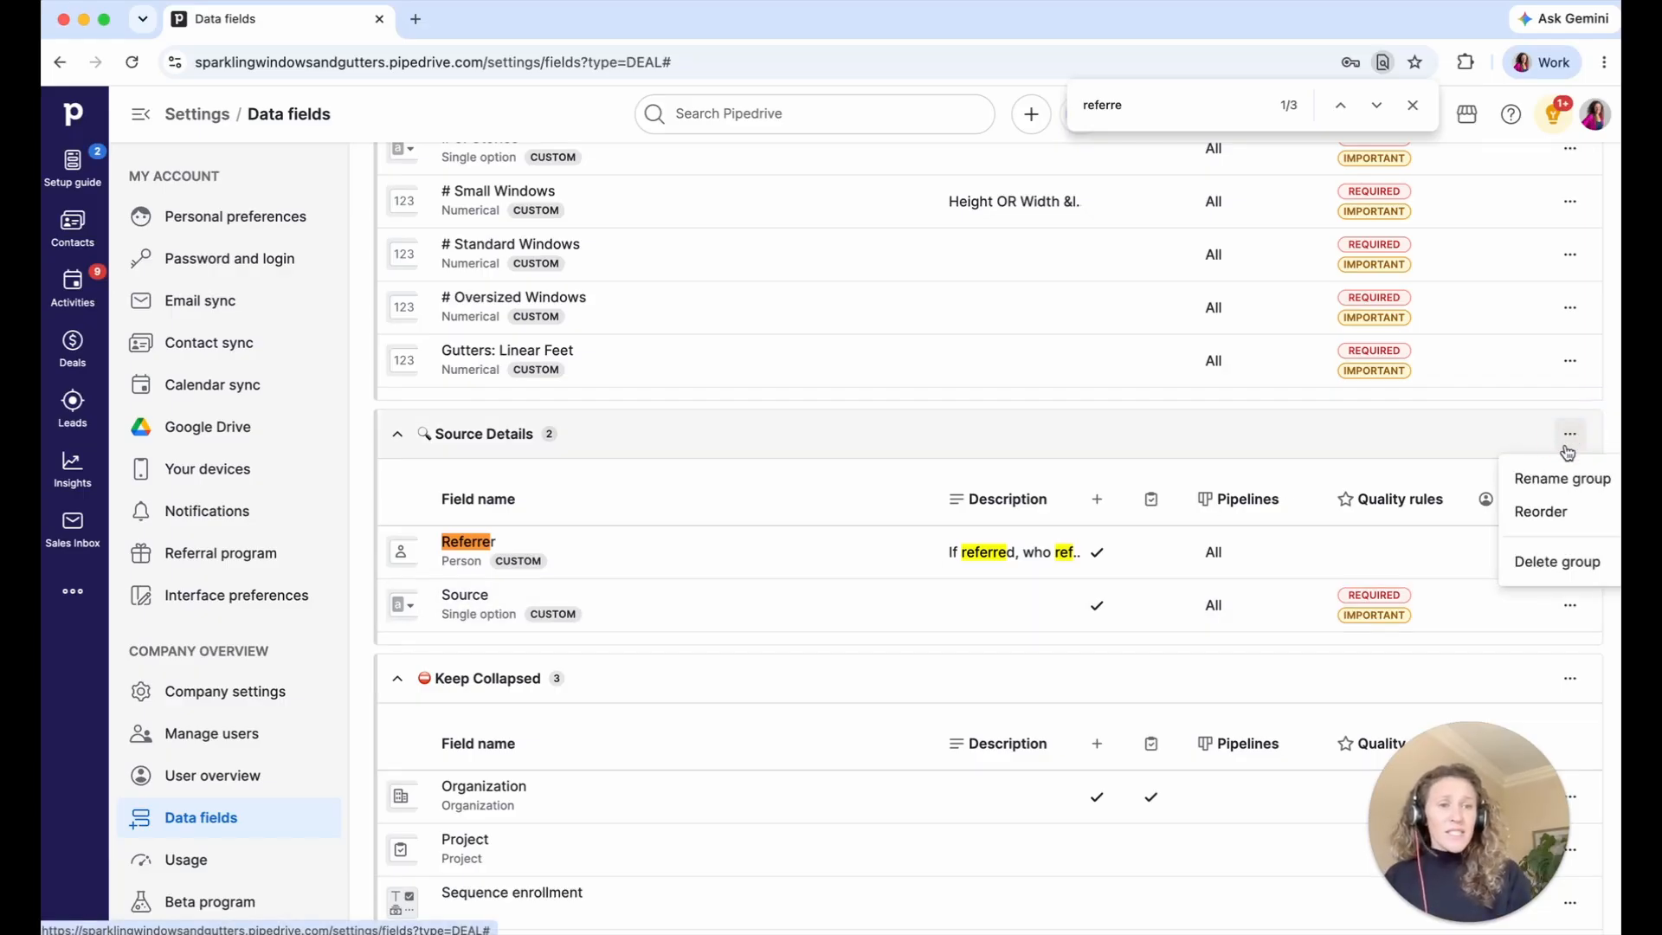
left_click(1551, 509)
scroll(710, 625, "down", 10)
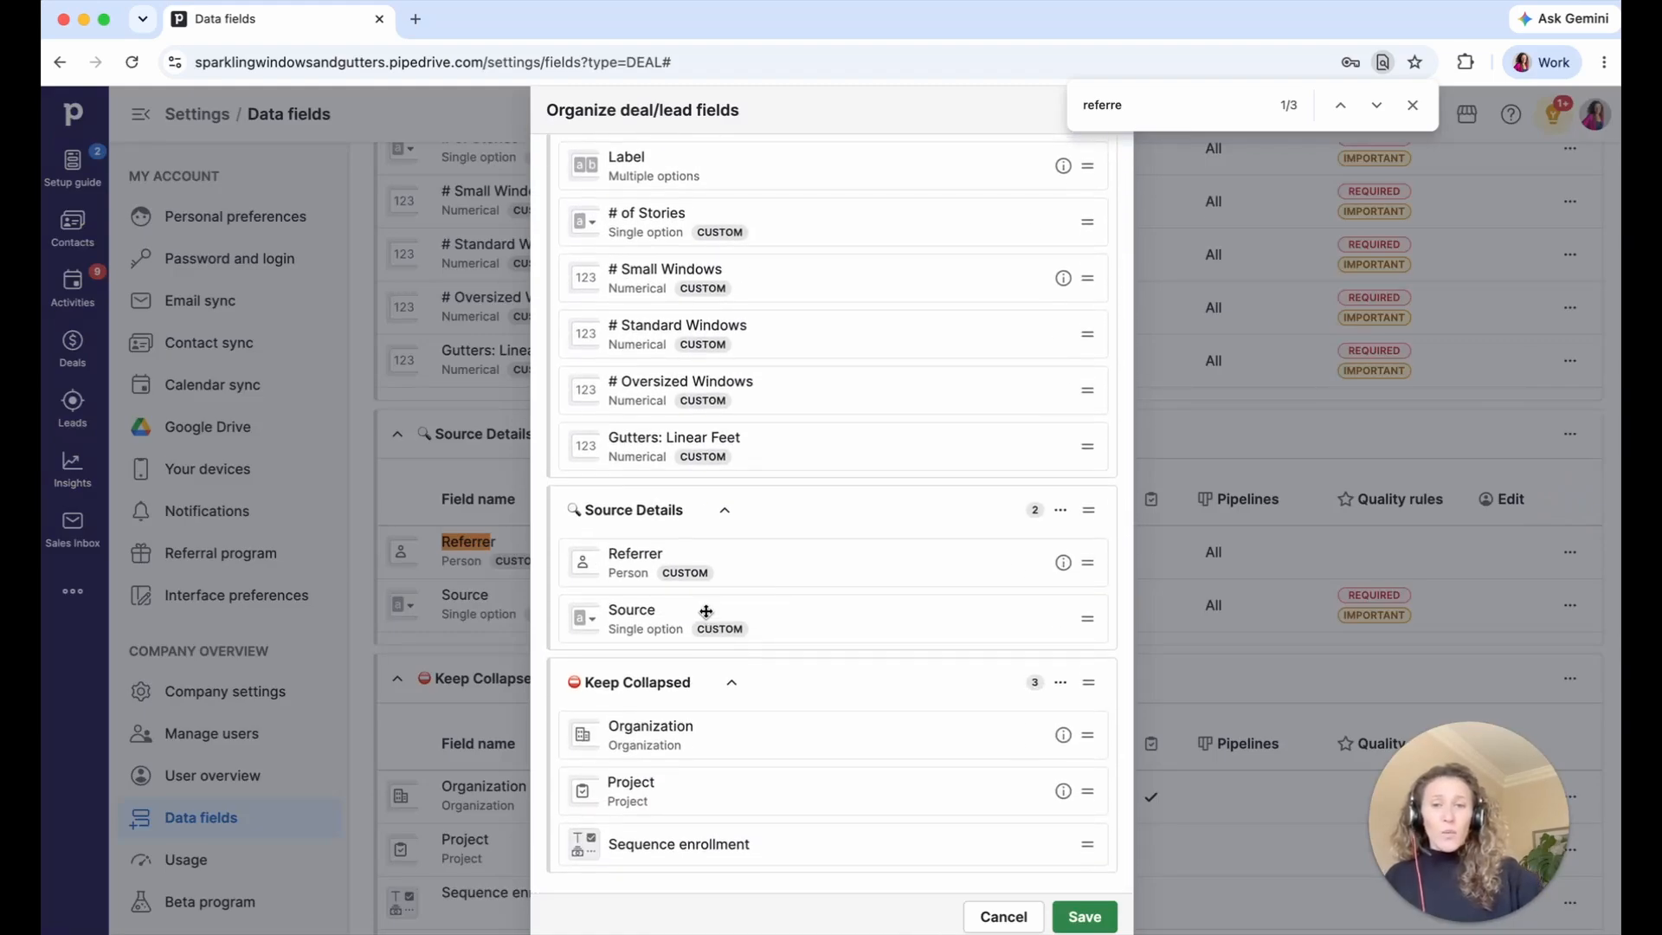
left_click(824, 609)
left_click_drag(824, 608, 823, 549)
left_click(1089, 914)
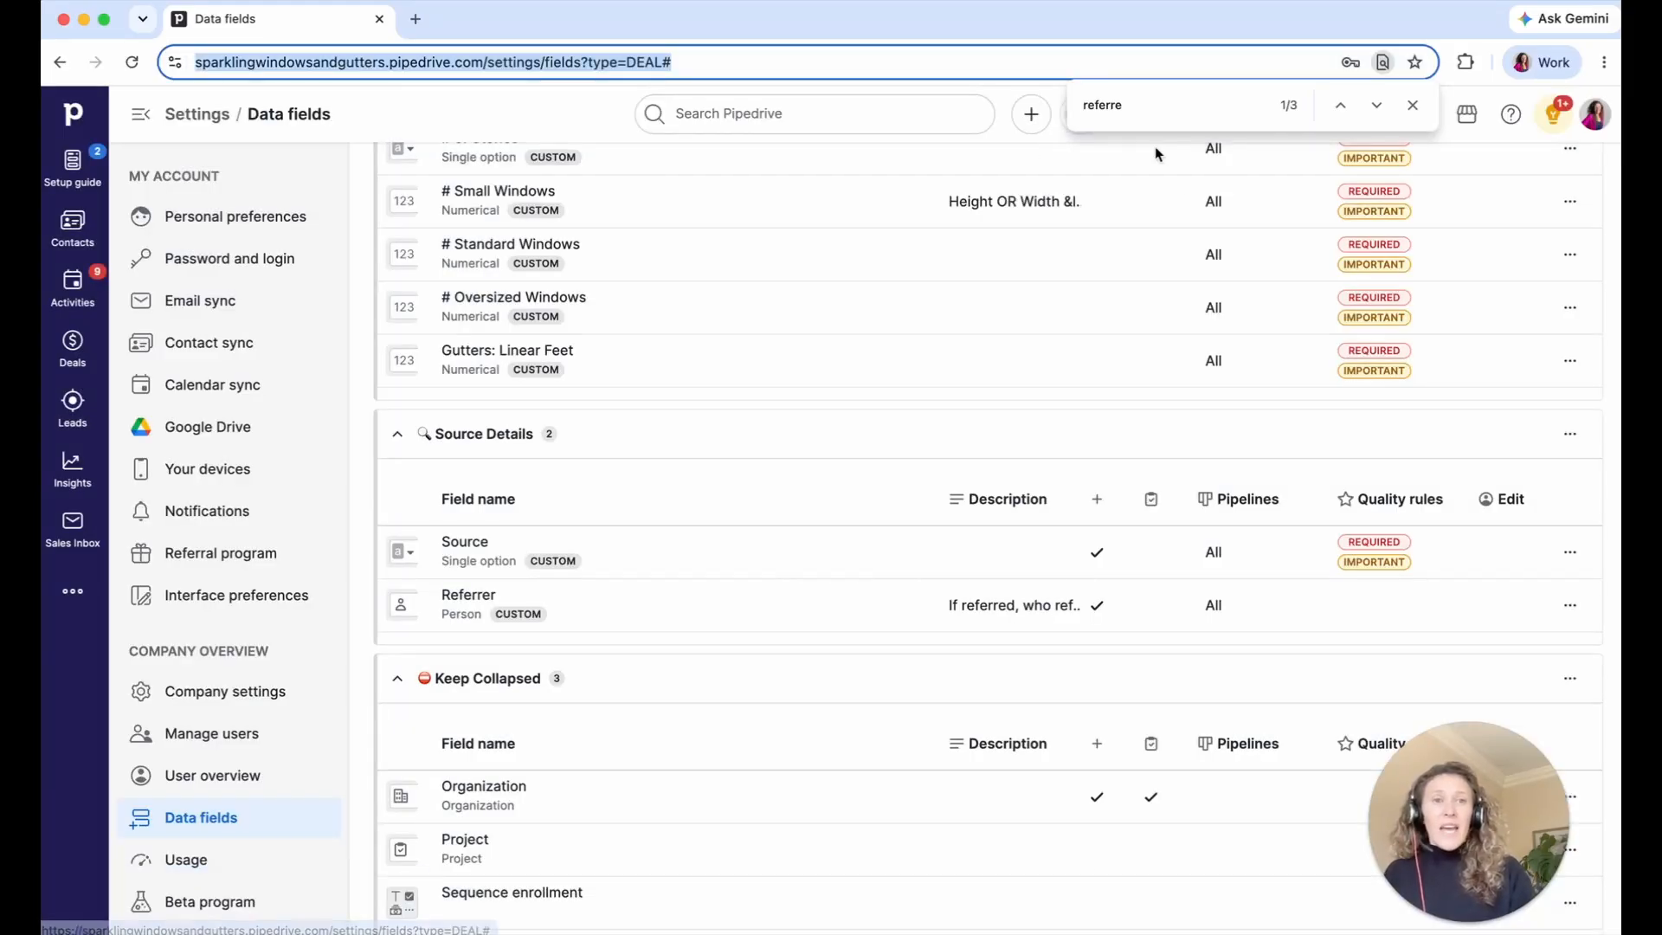
left_click(73, 345)
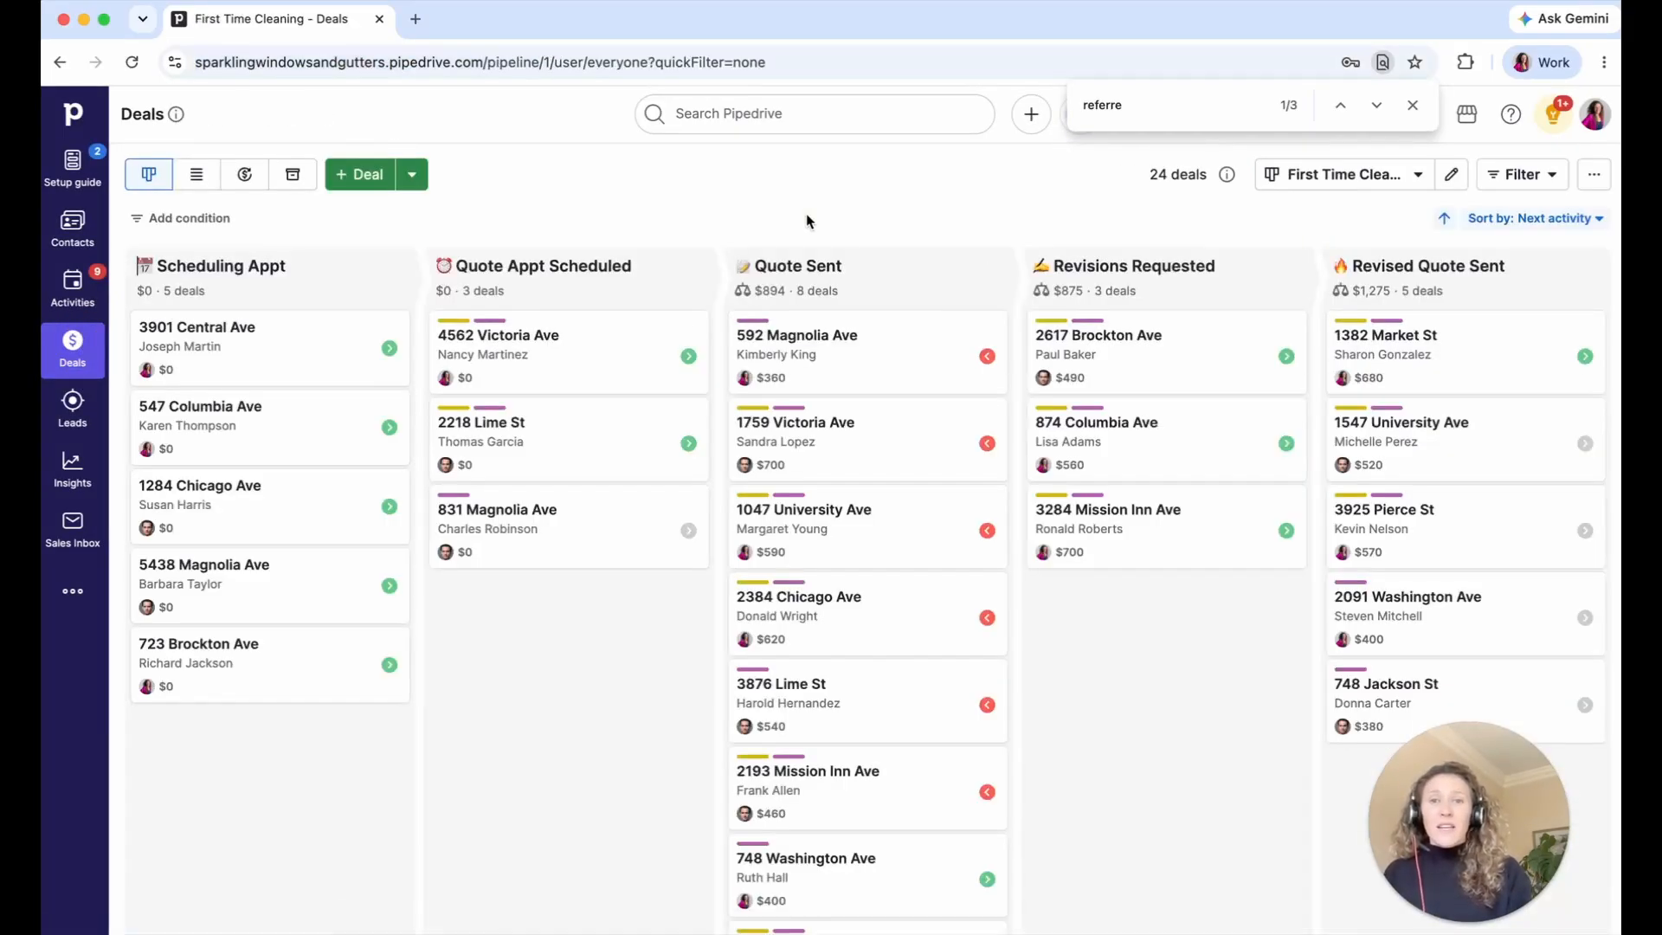
- Check the new-deal form twice, then reload and open a fresh form listing Source (Required) and Referrer
left_click(1031, 114)
left_click(1084, 299)
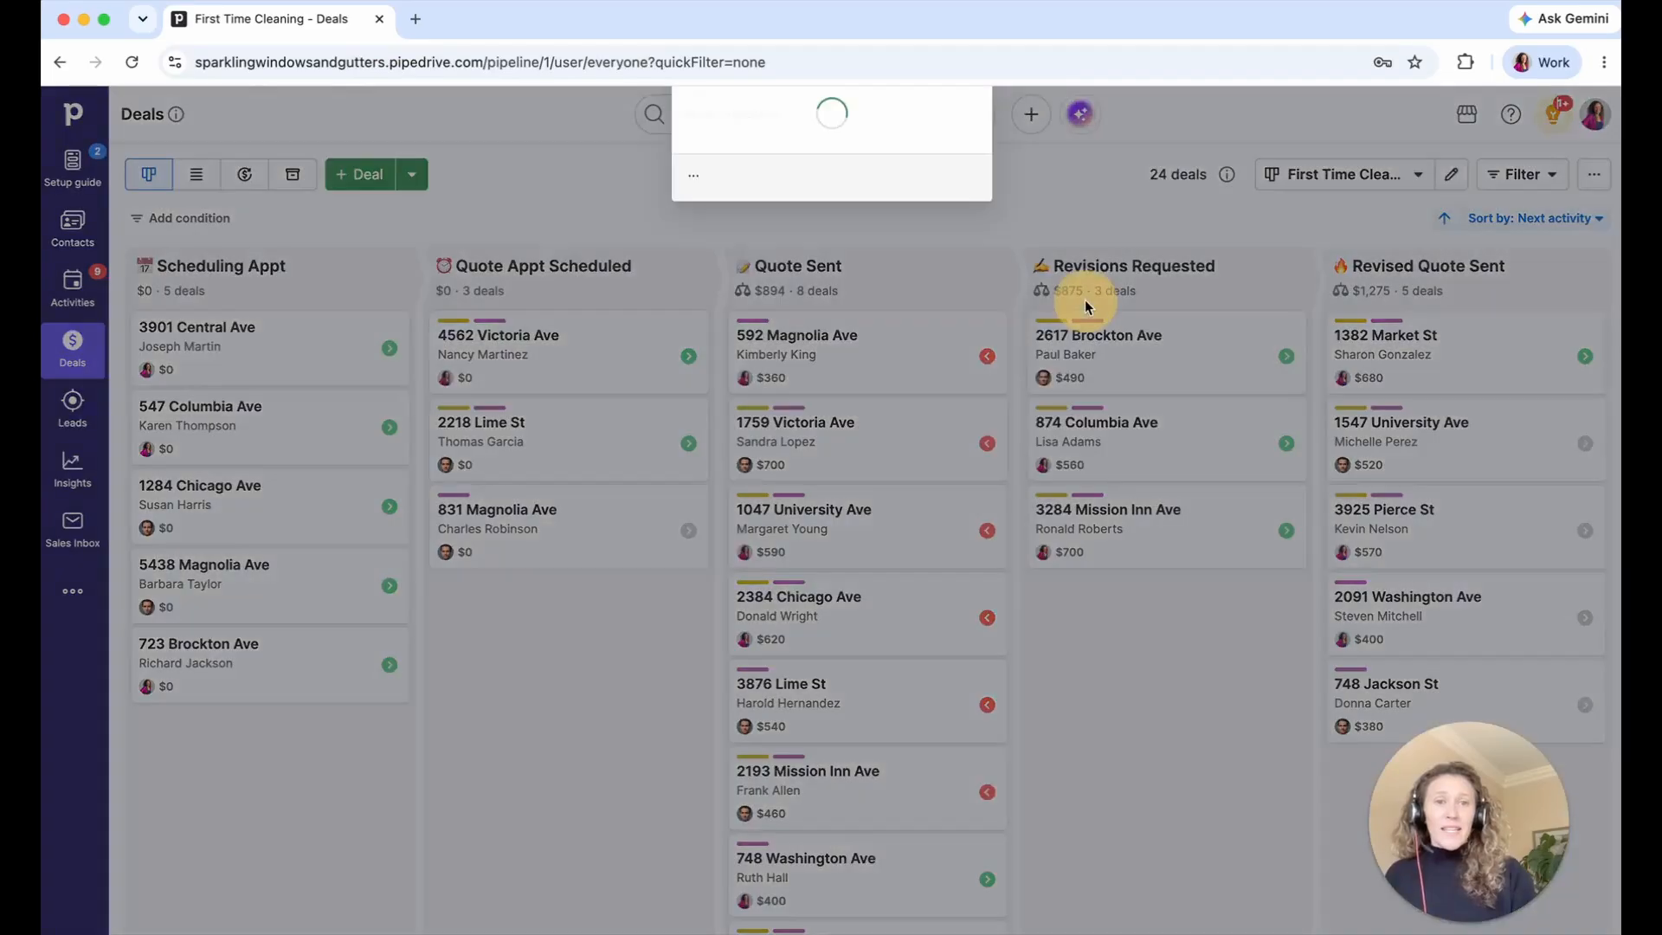
left_click(1135, 111)
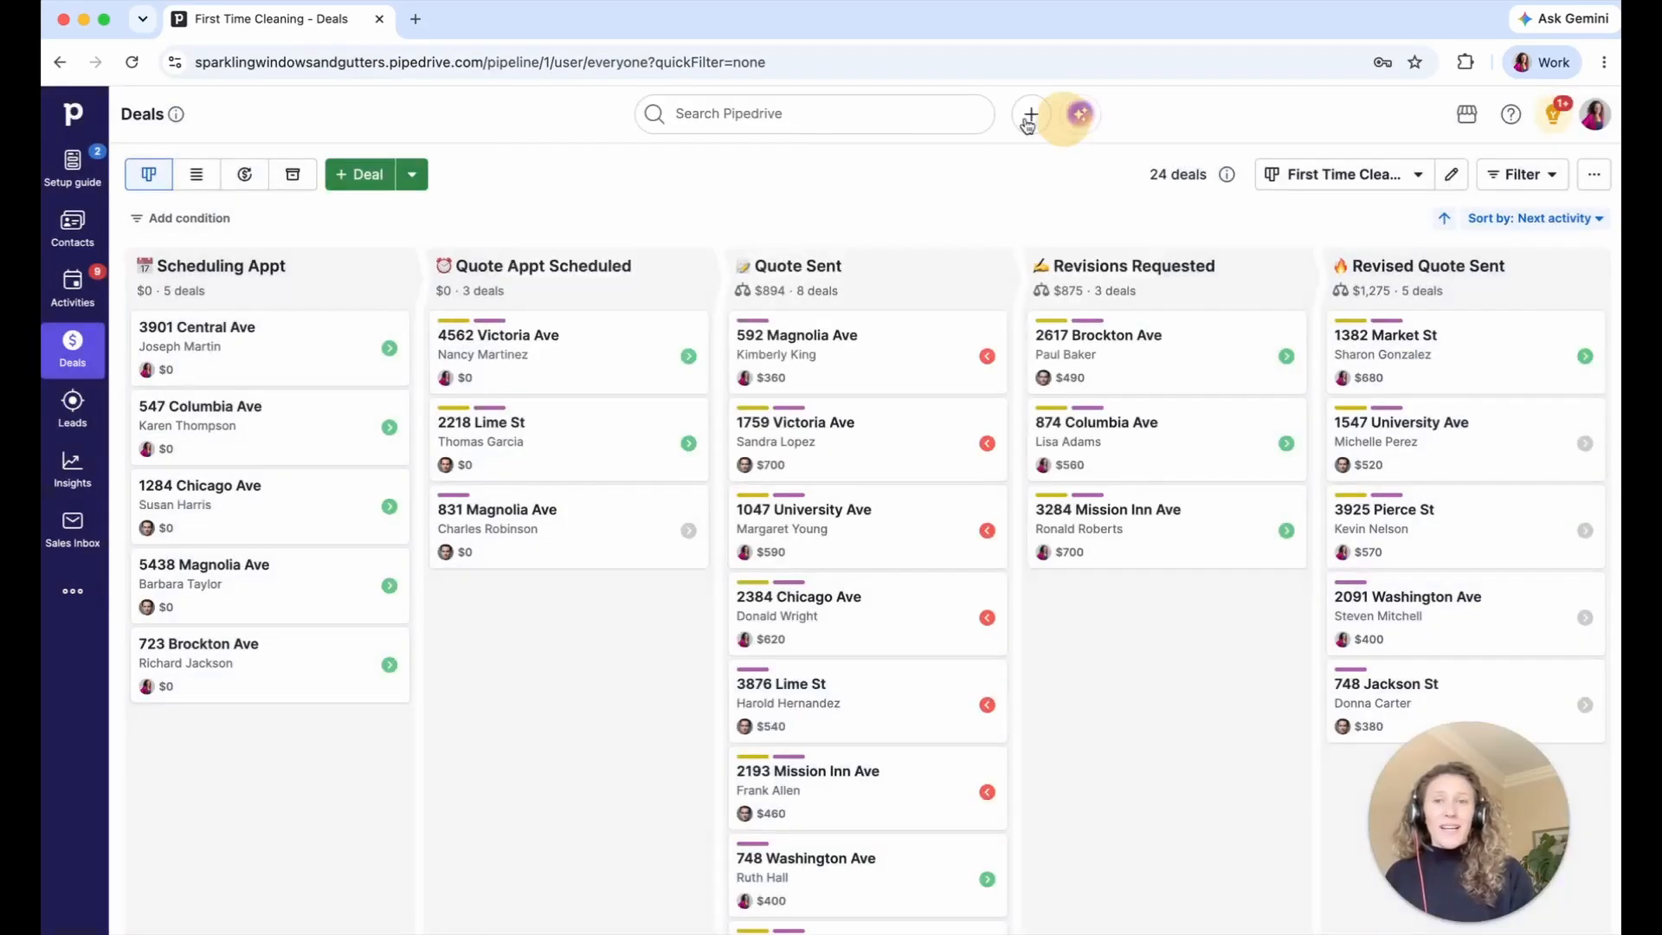
left_click(342, 183)
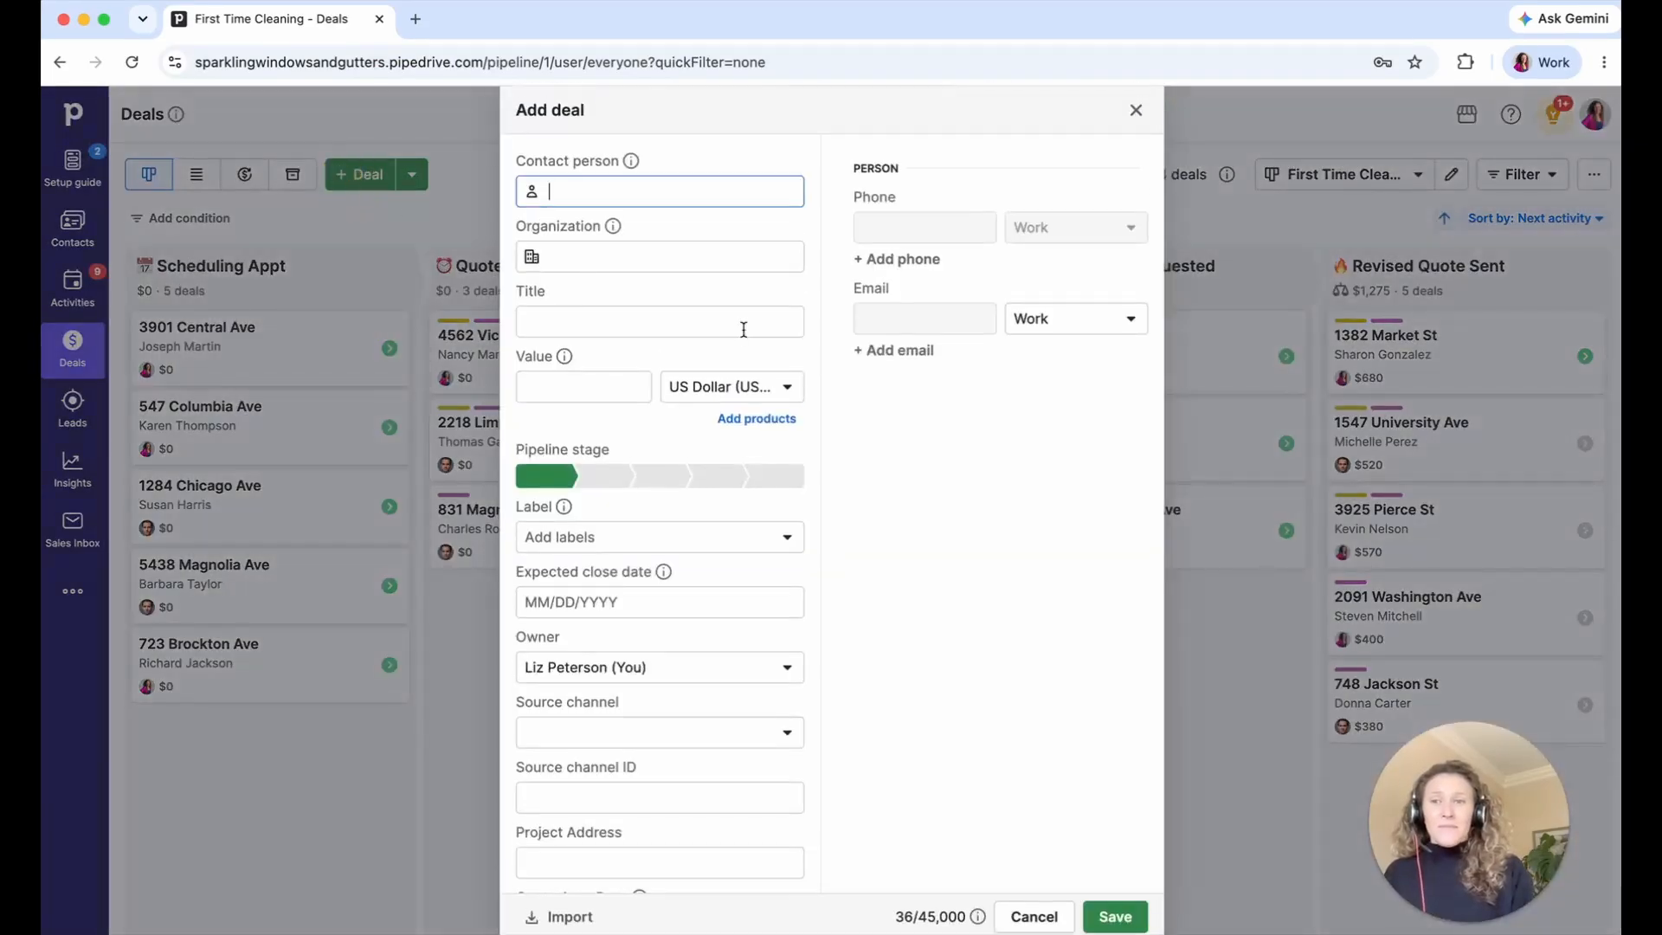
scroll(744, 329, "down", 5)
scroll(743, 329, "up", 5)
left_click(1137, 111)
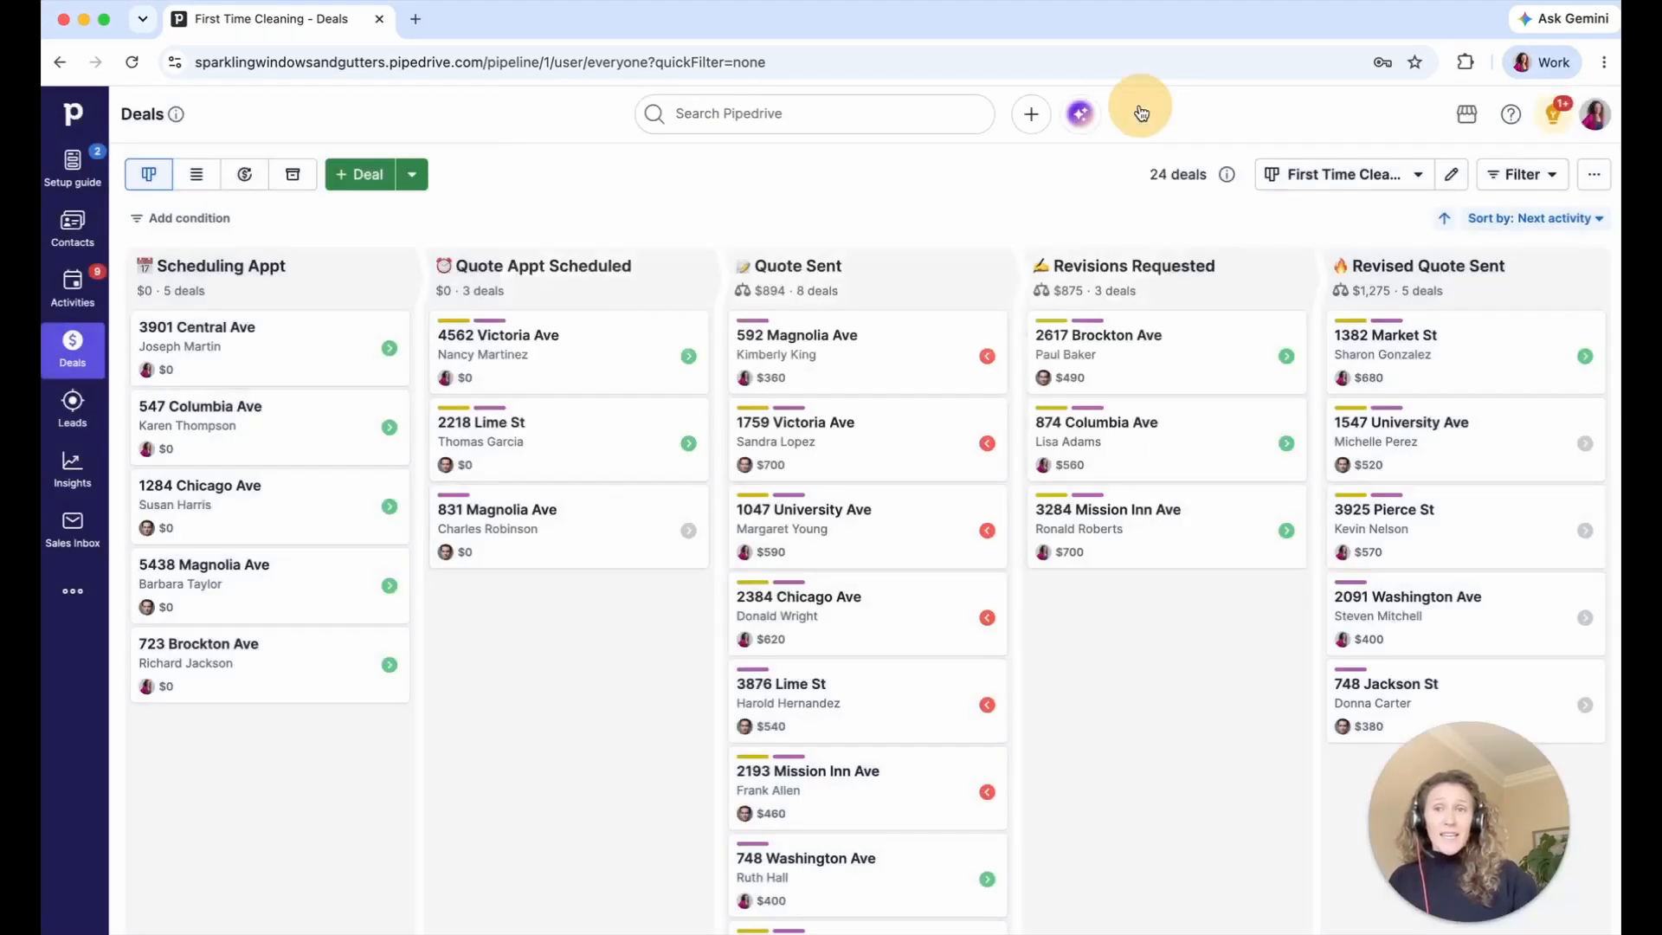
left_click(131, 61)
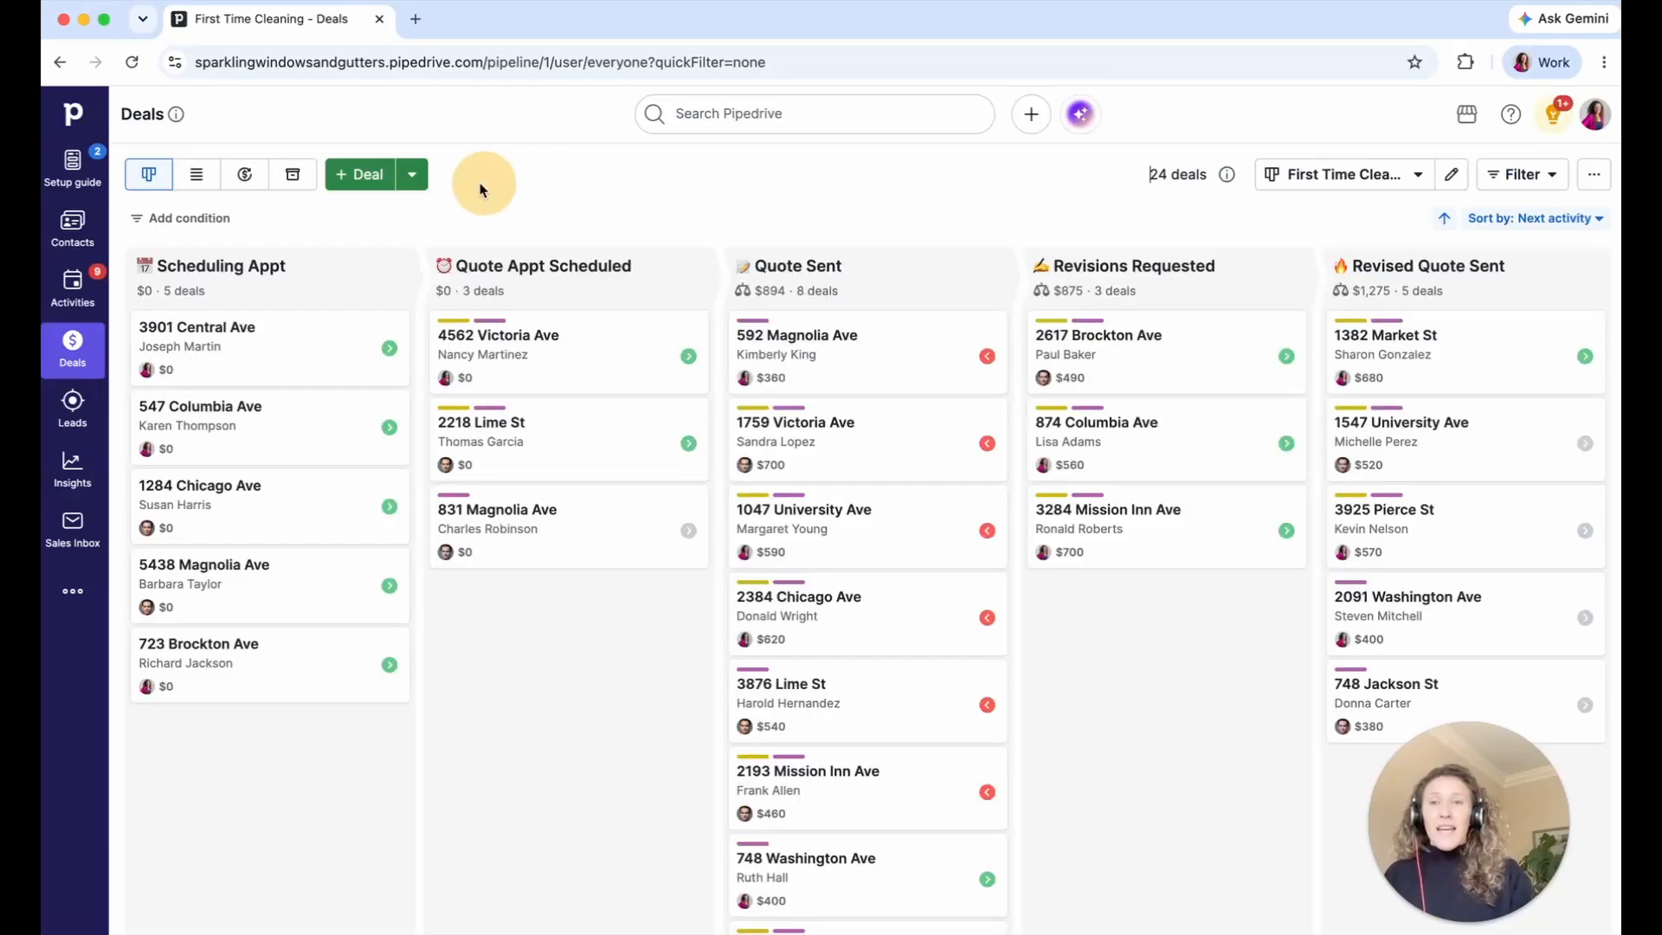
left_click(361, 176)
- Scroll down through the new-deal form's fields
scroll(741, 329, "down", 1)
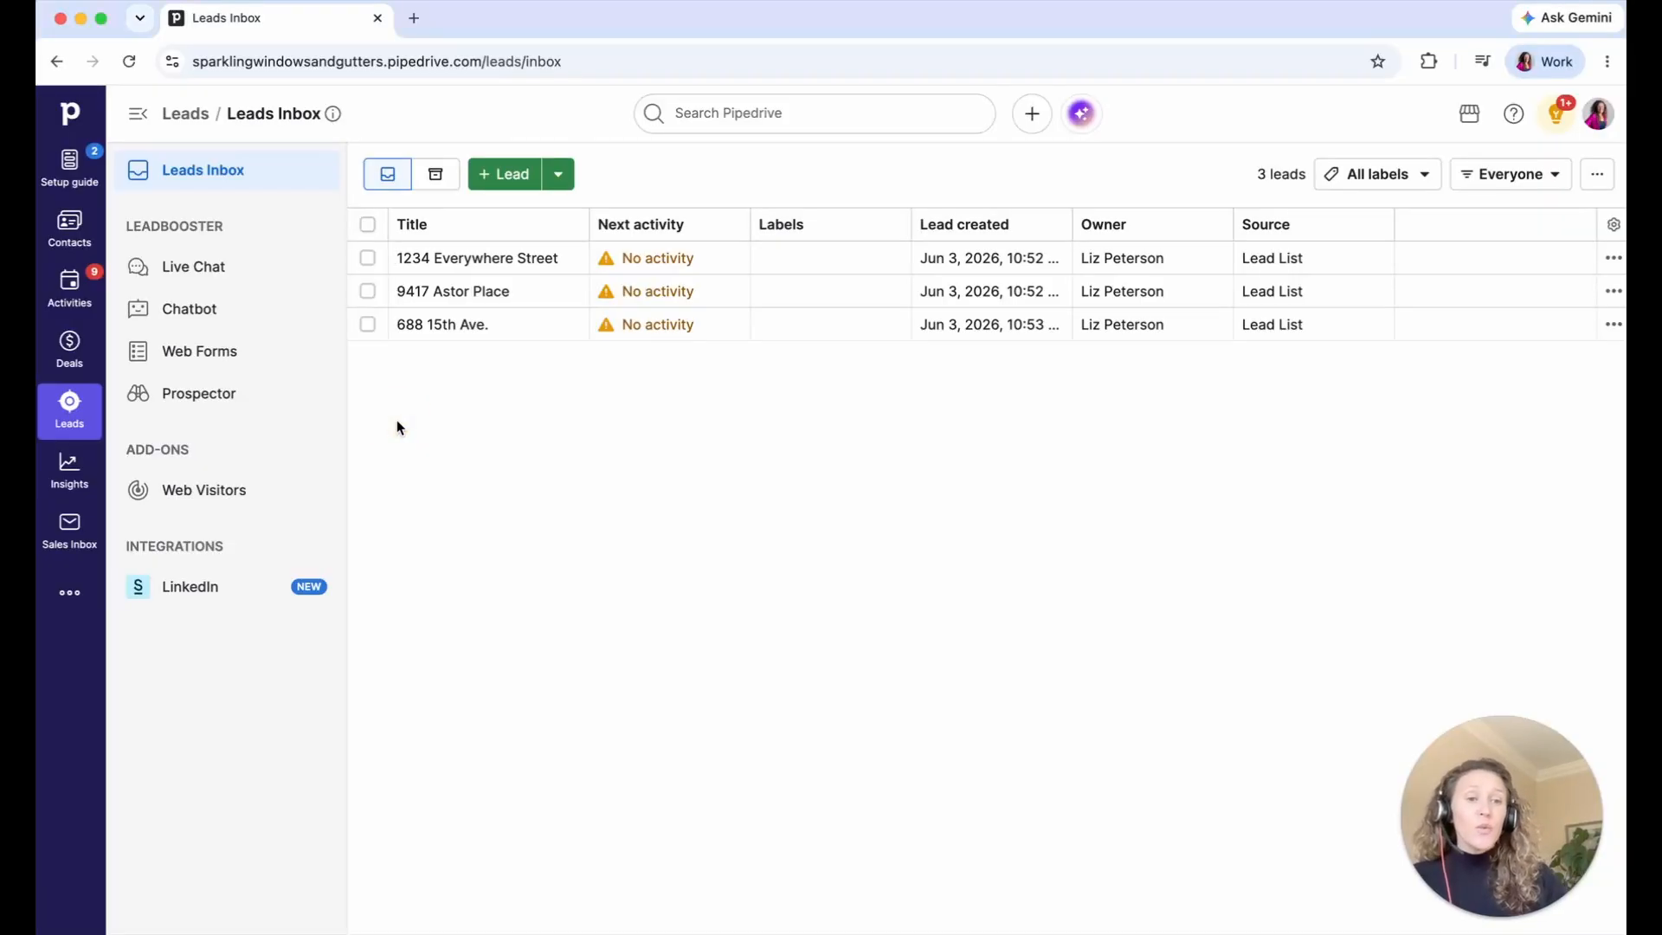
- Open the first lead, collapse Quote Appt. Details and Source Details, and view its Activity, Email and Files panels
left_click(442, 262)
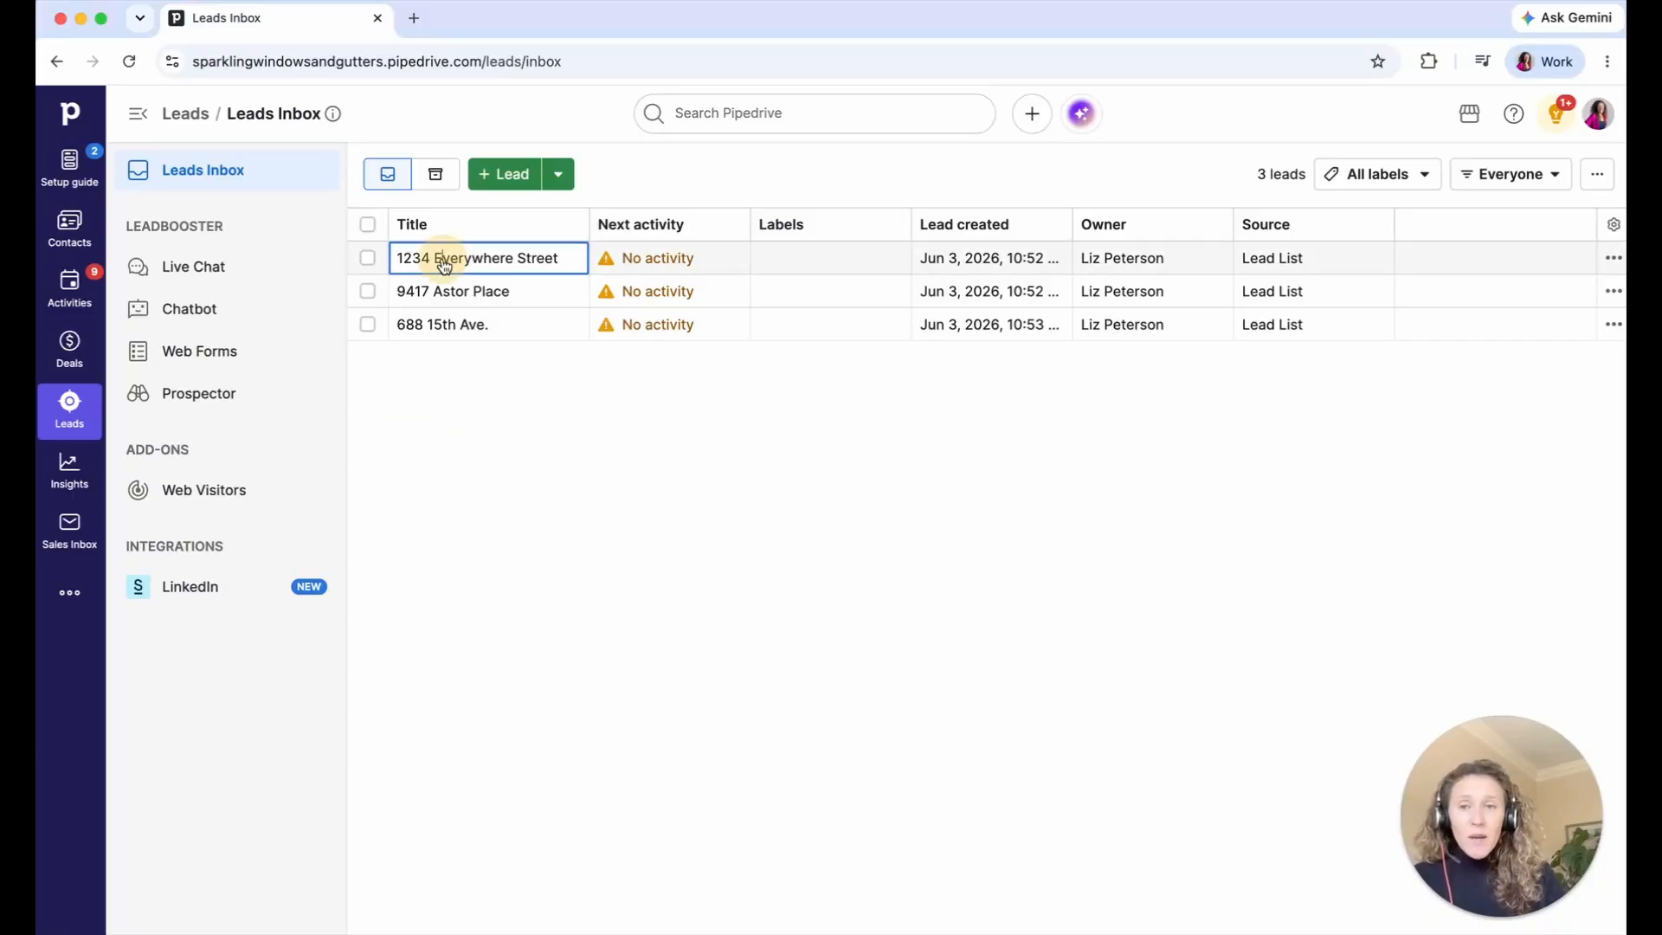
left_click(444, 262)
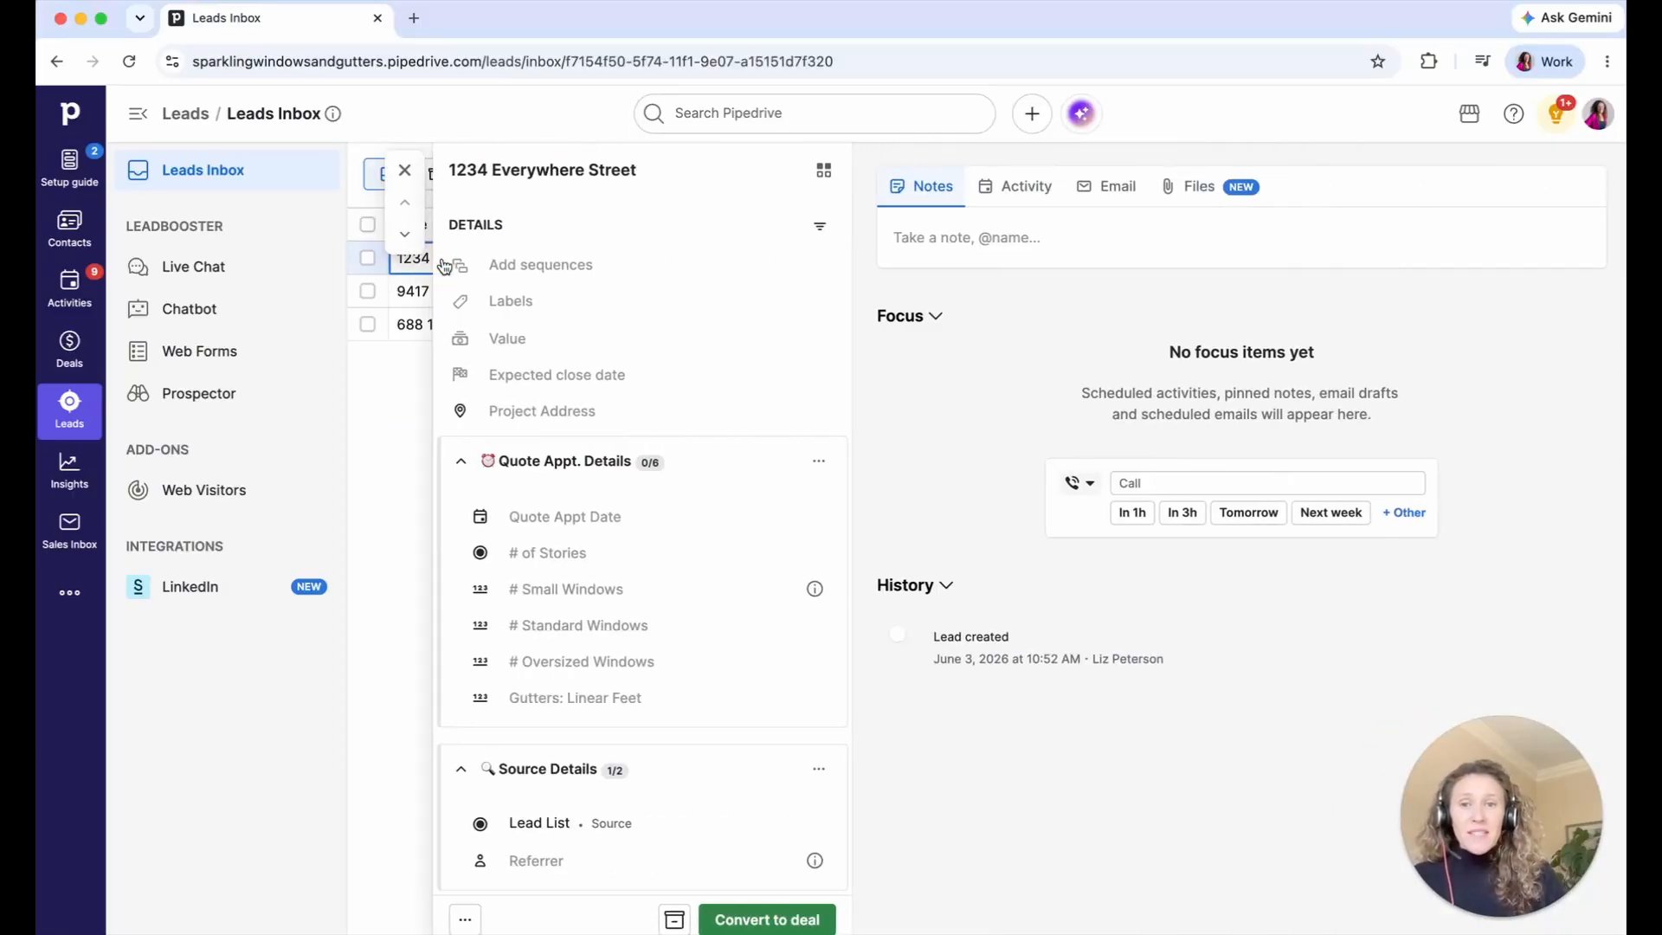
left_click(531, 471)
left_click(530, 527)
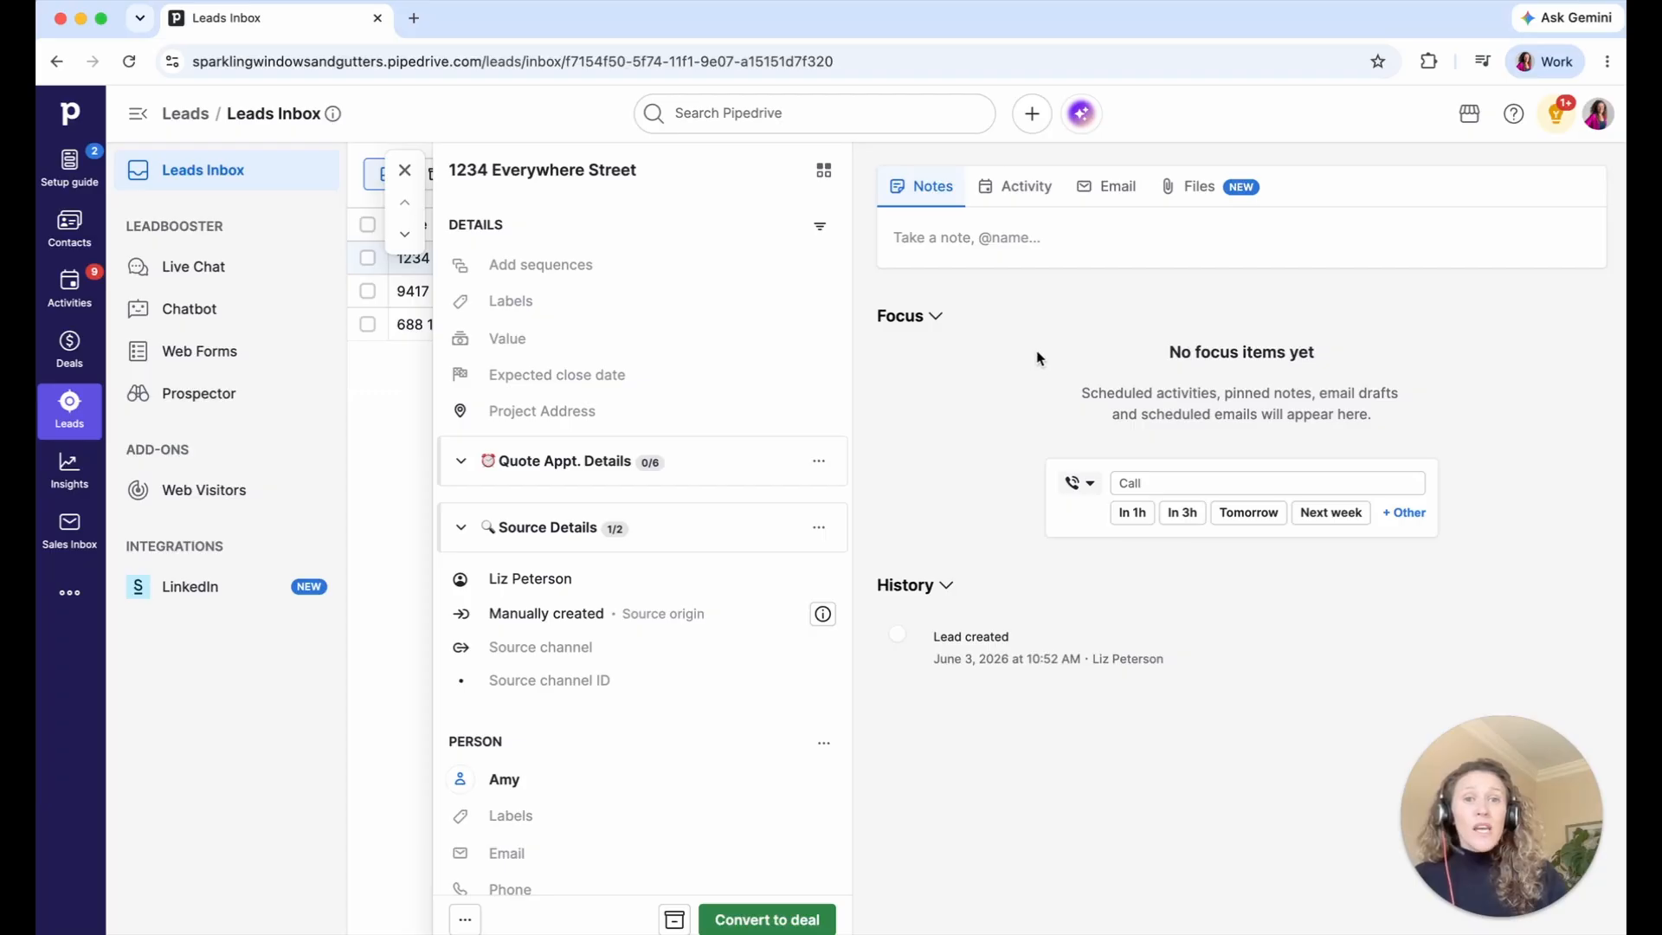
left_click(1038, 201)
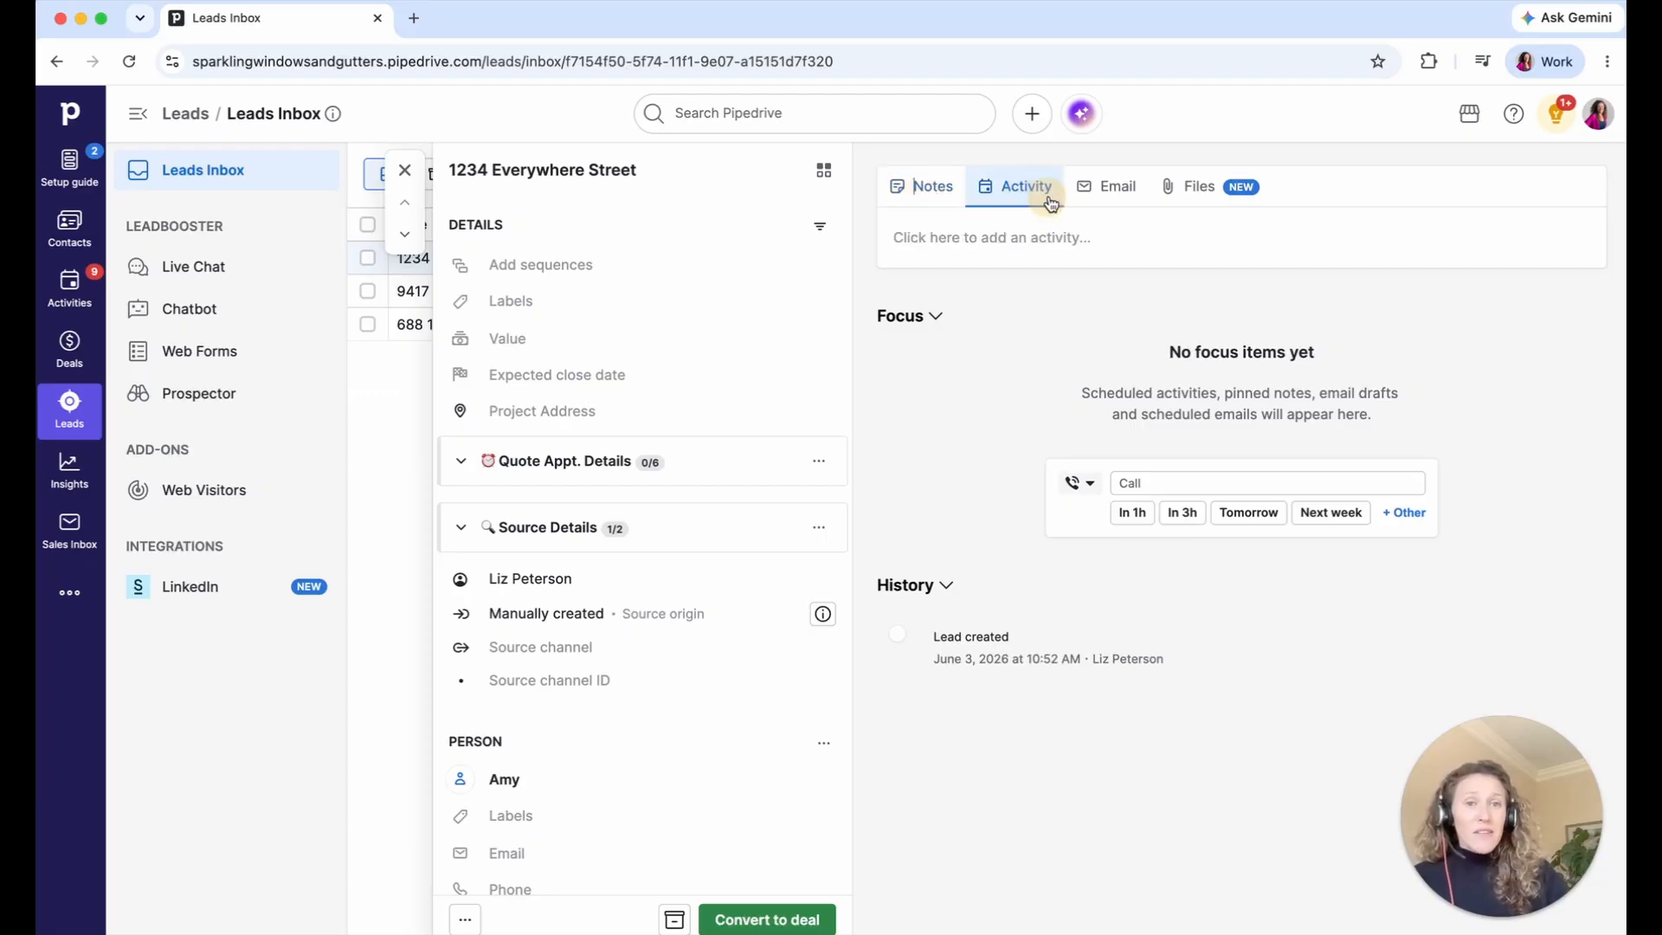
left_click(1109, 193)
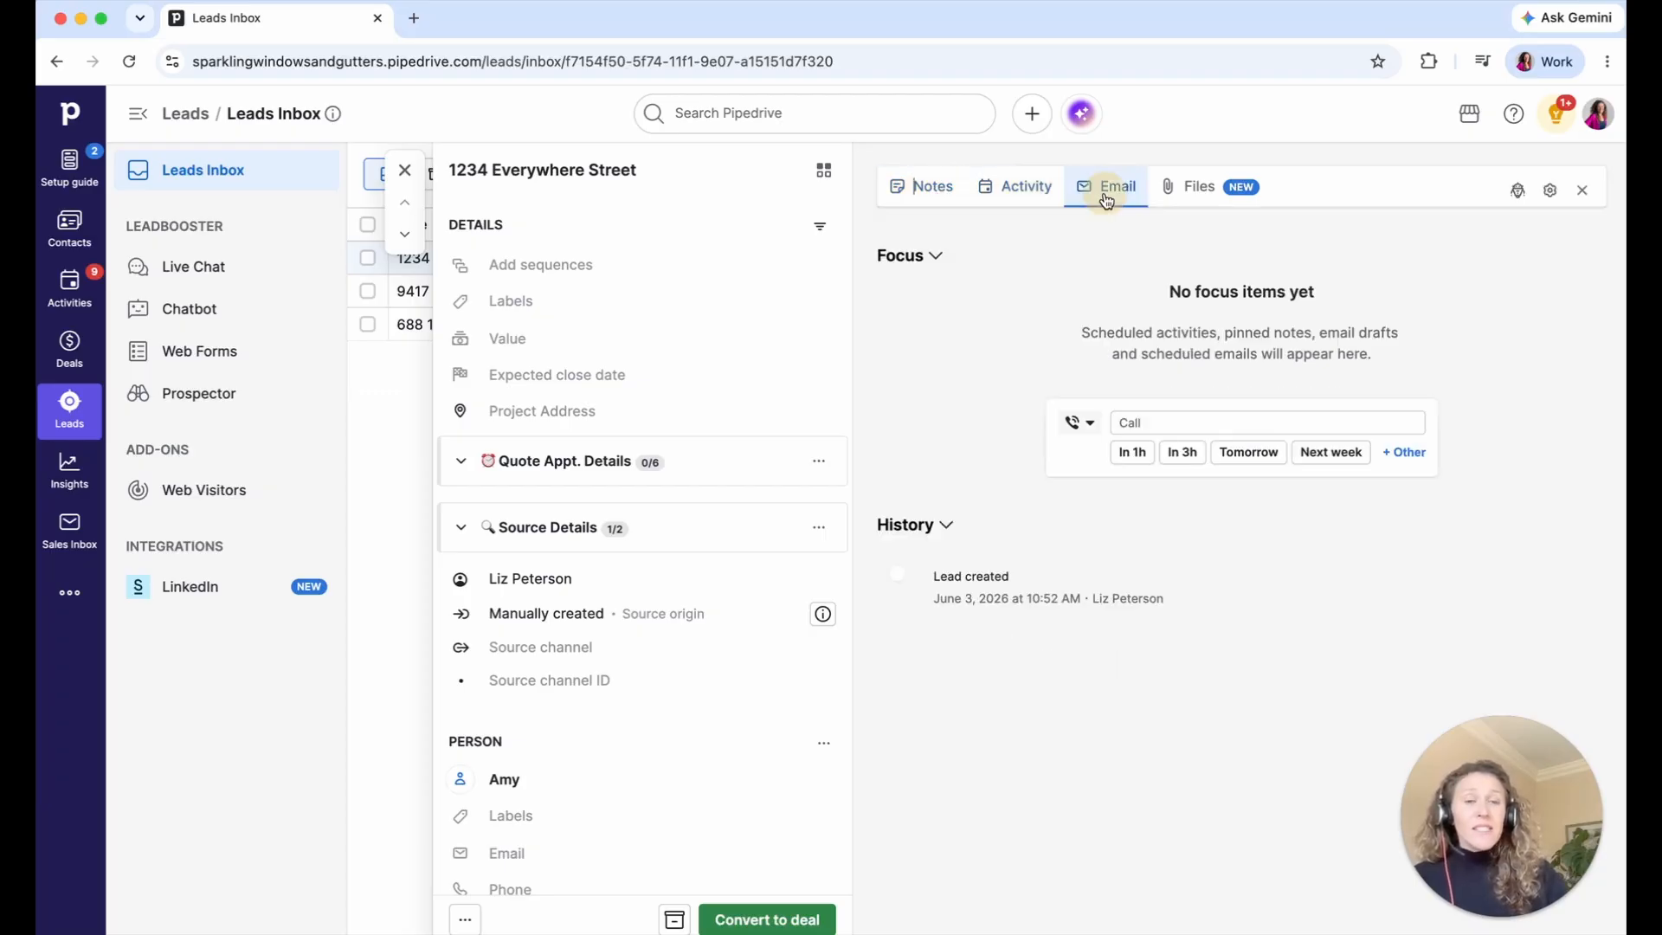
left_click(1203, 193)
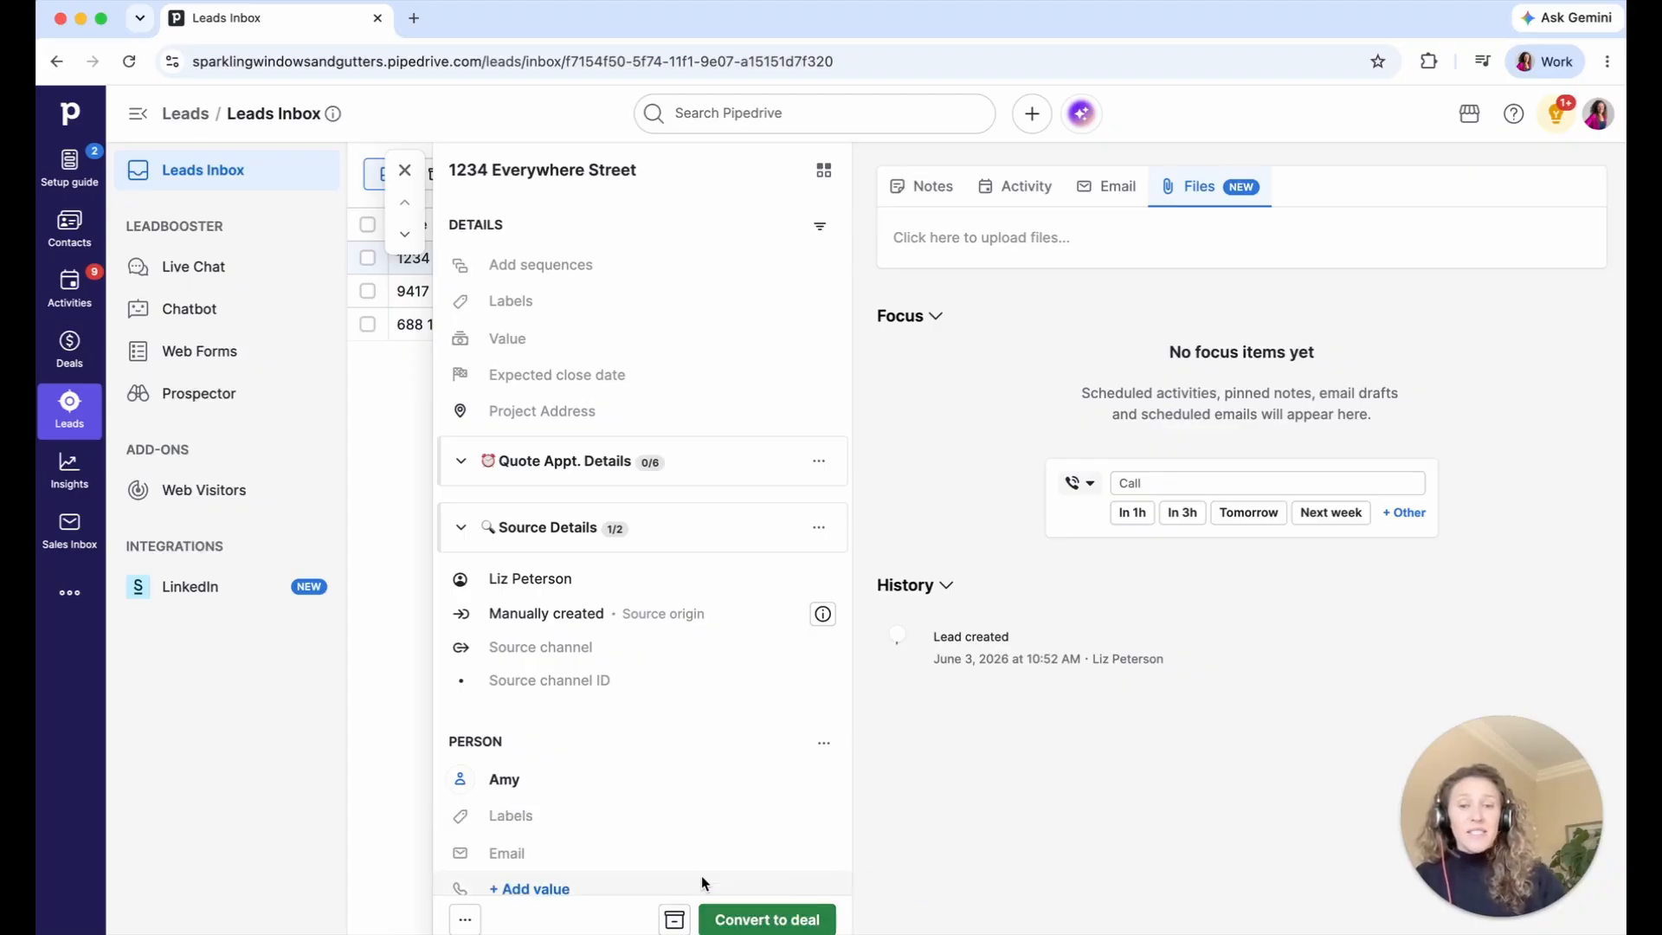
- Archive the 1234 Everywhere Street lead and switch to the archived leads view
left_click(674, 921)
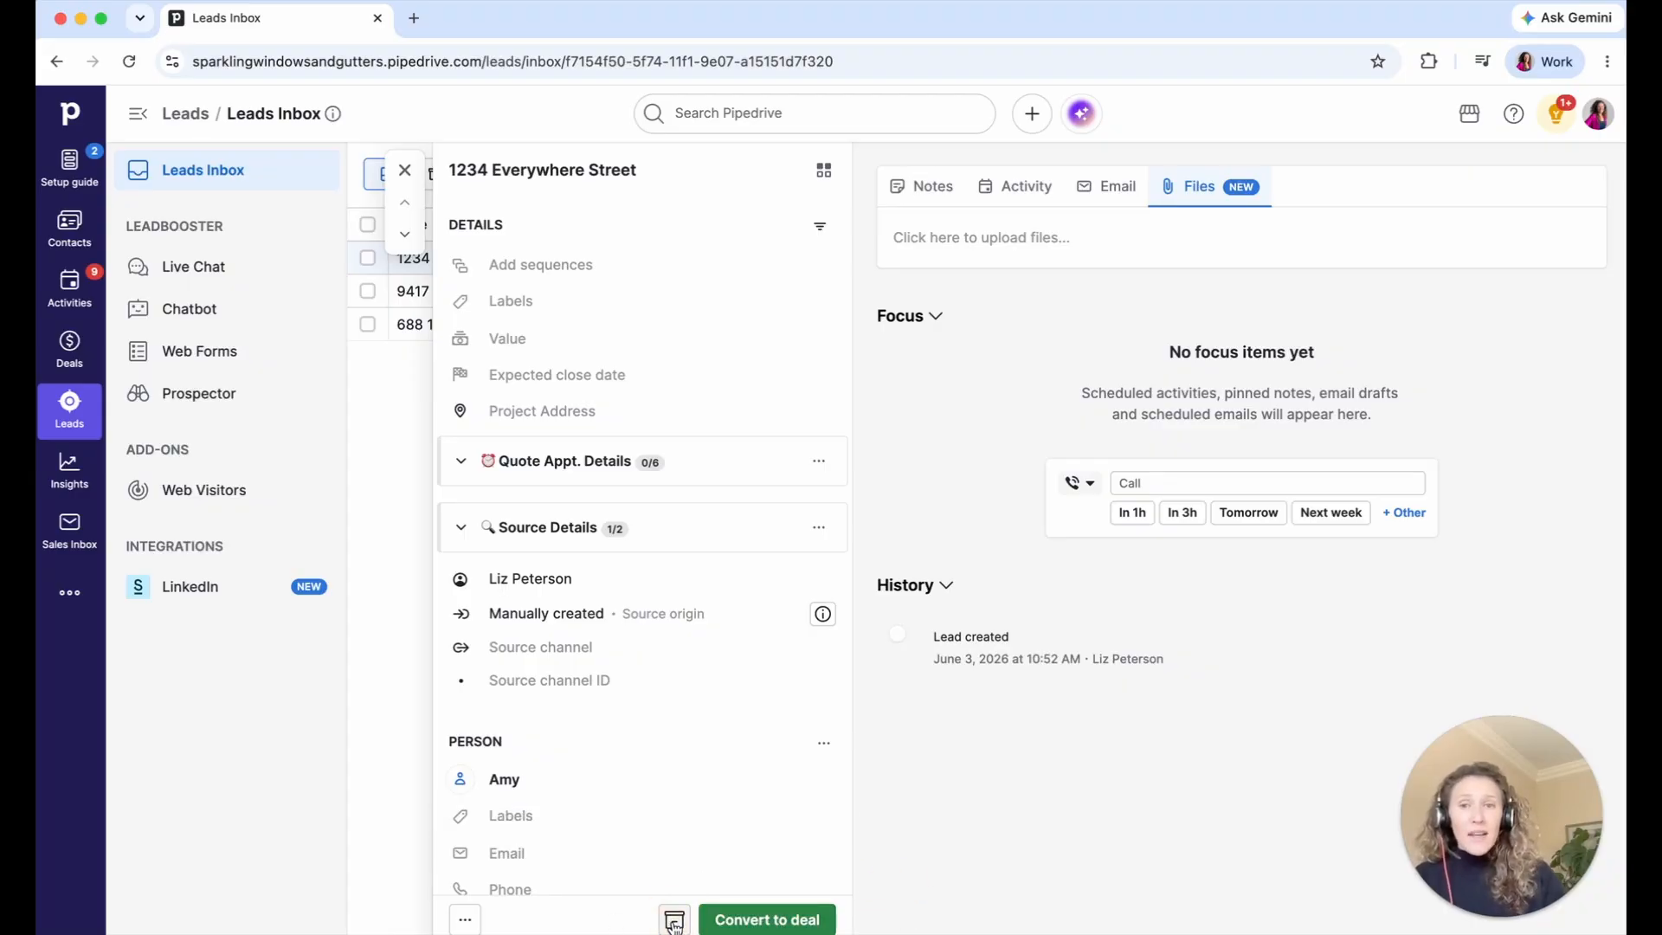
left_click(404, 171)
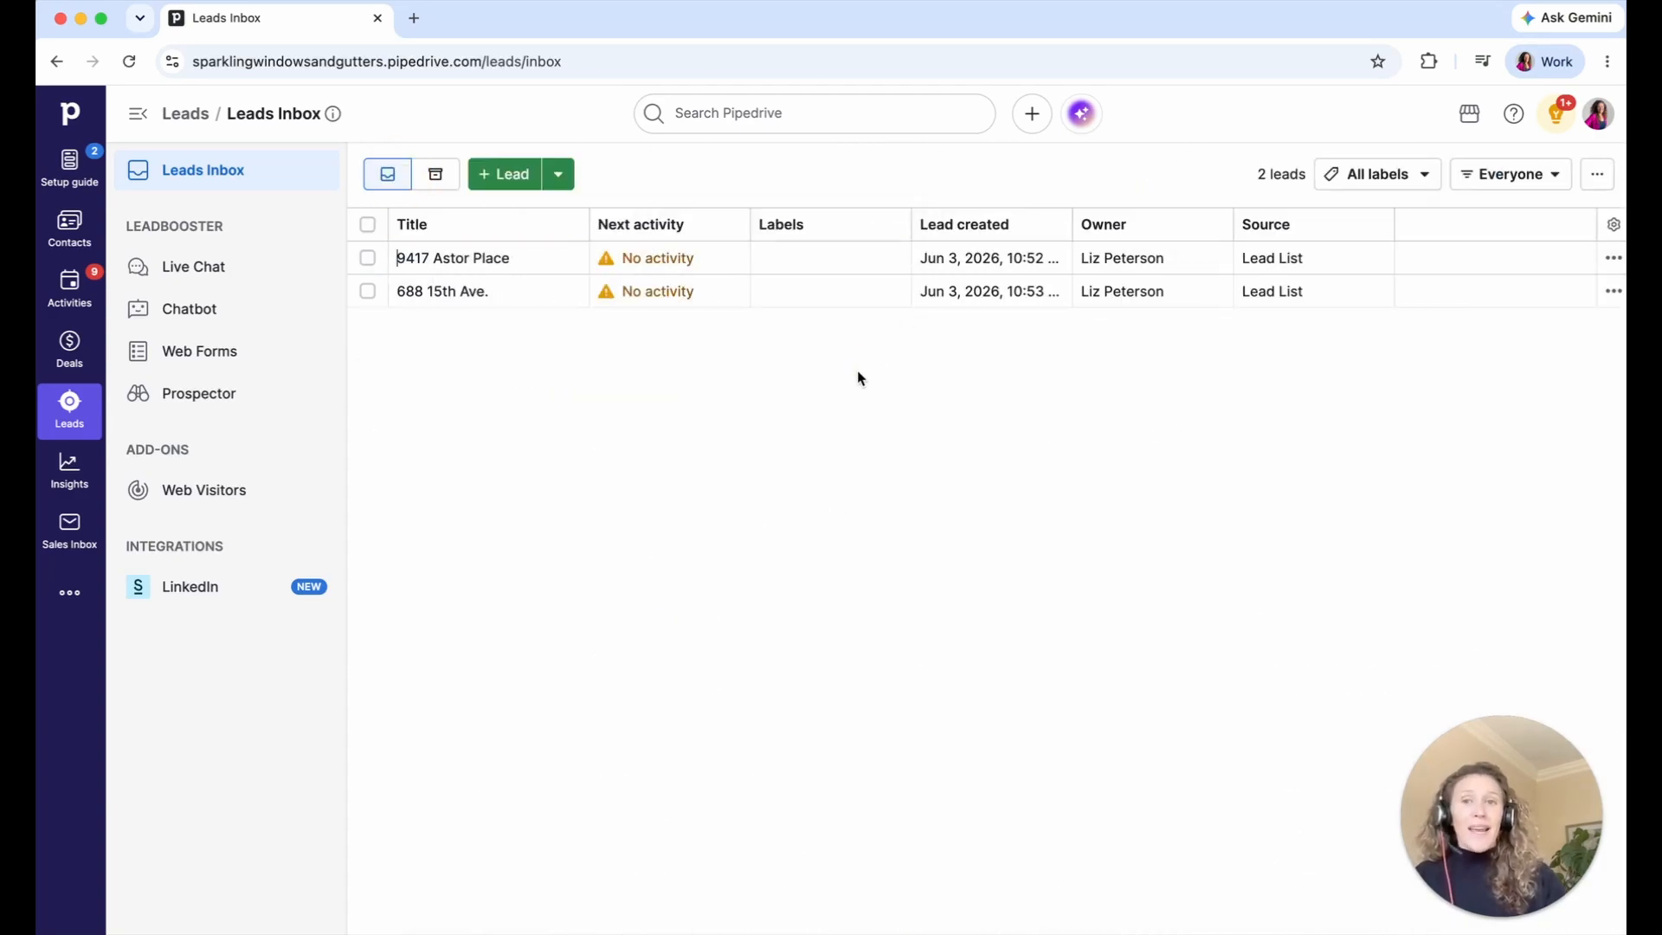
left_click(444, 182)
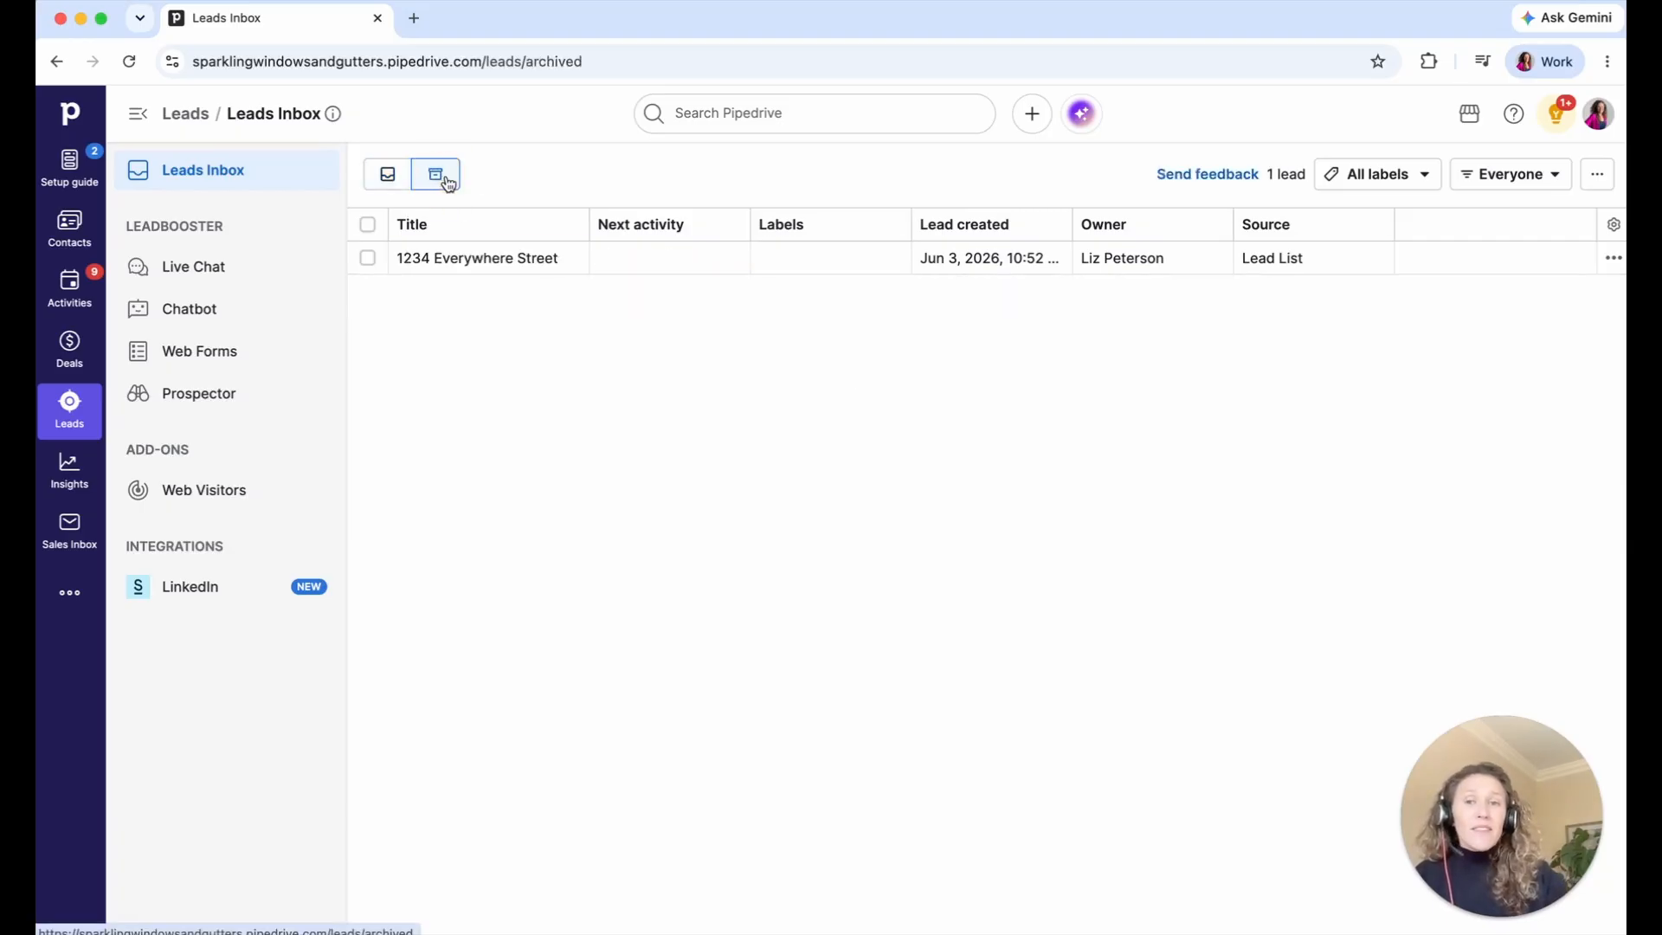
left_click(771, 115)
- Search Pipedrive for '1234', then return to the active leads inbox
type("123")
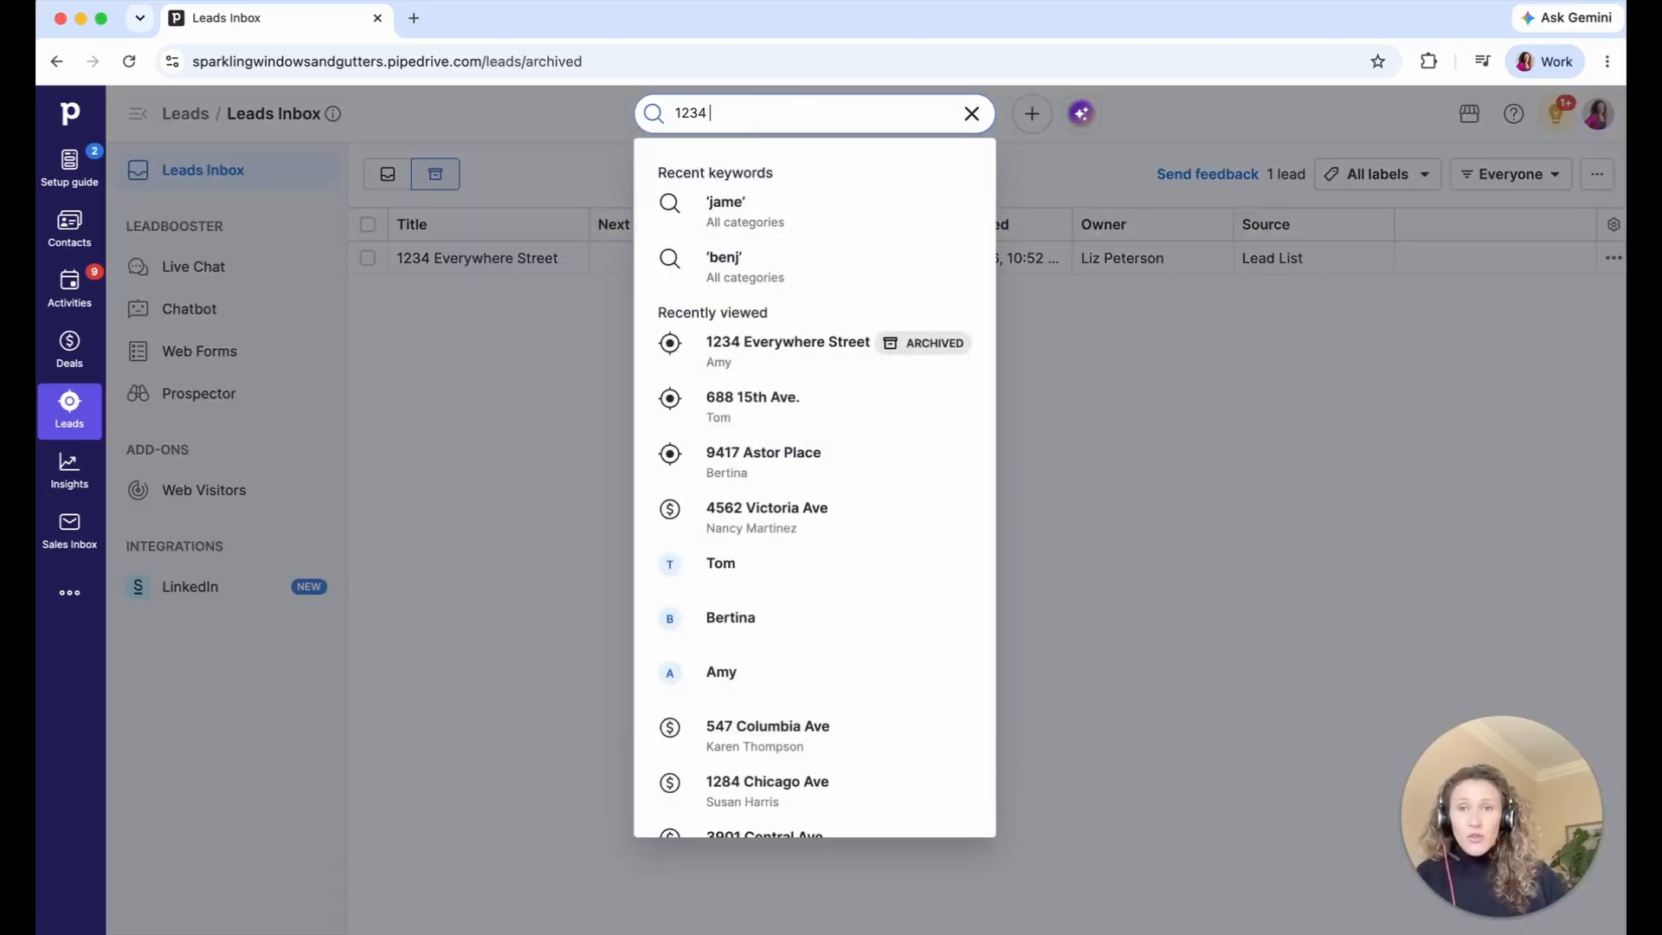
type("4")
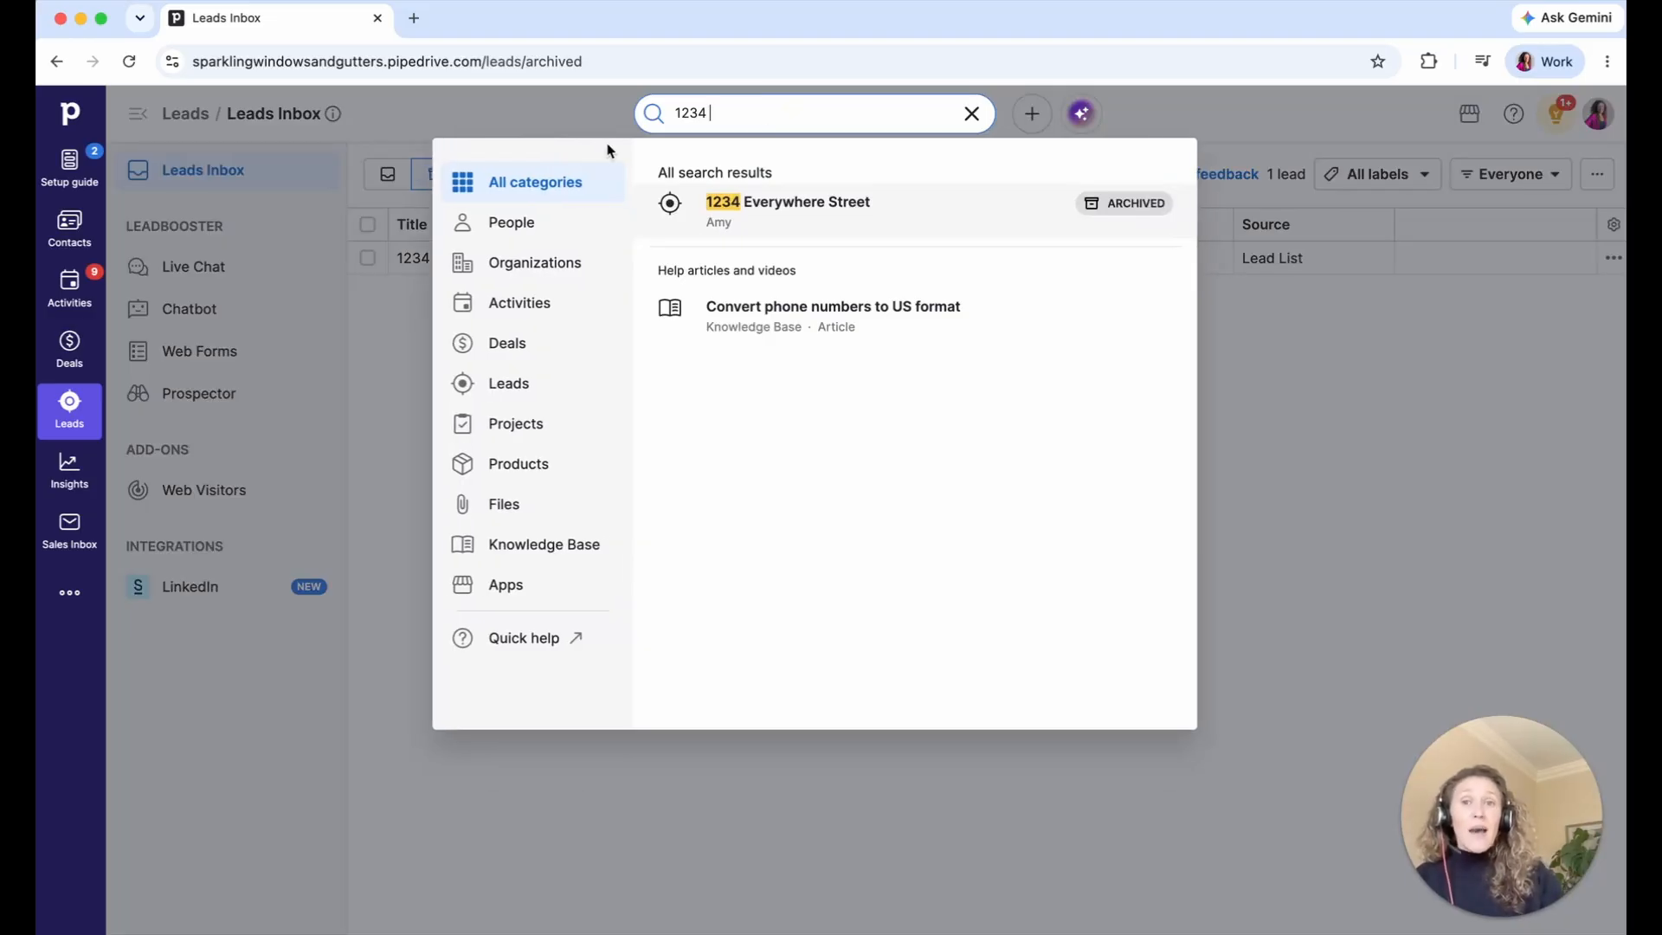
left_click(591, 114)
left_click(400, 184)
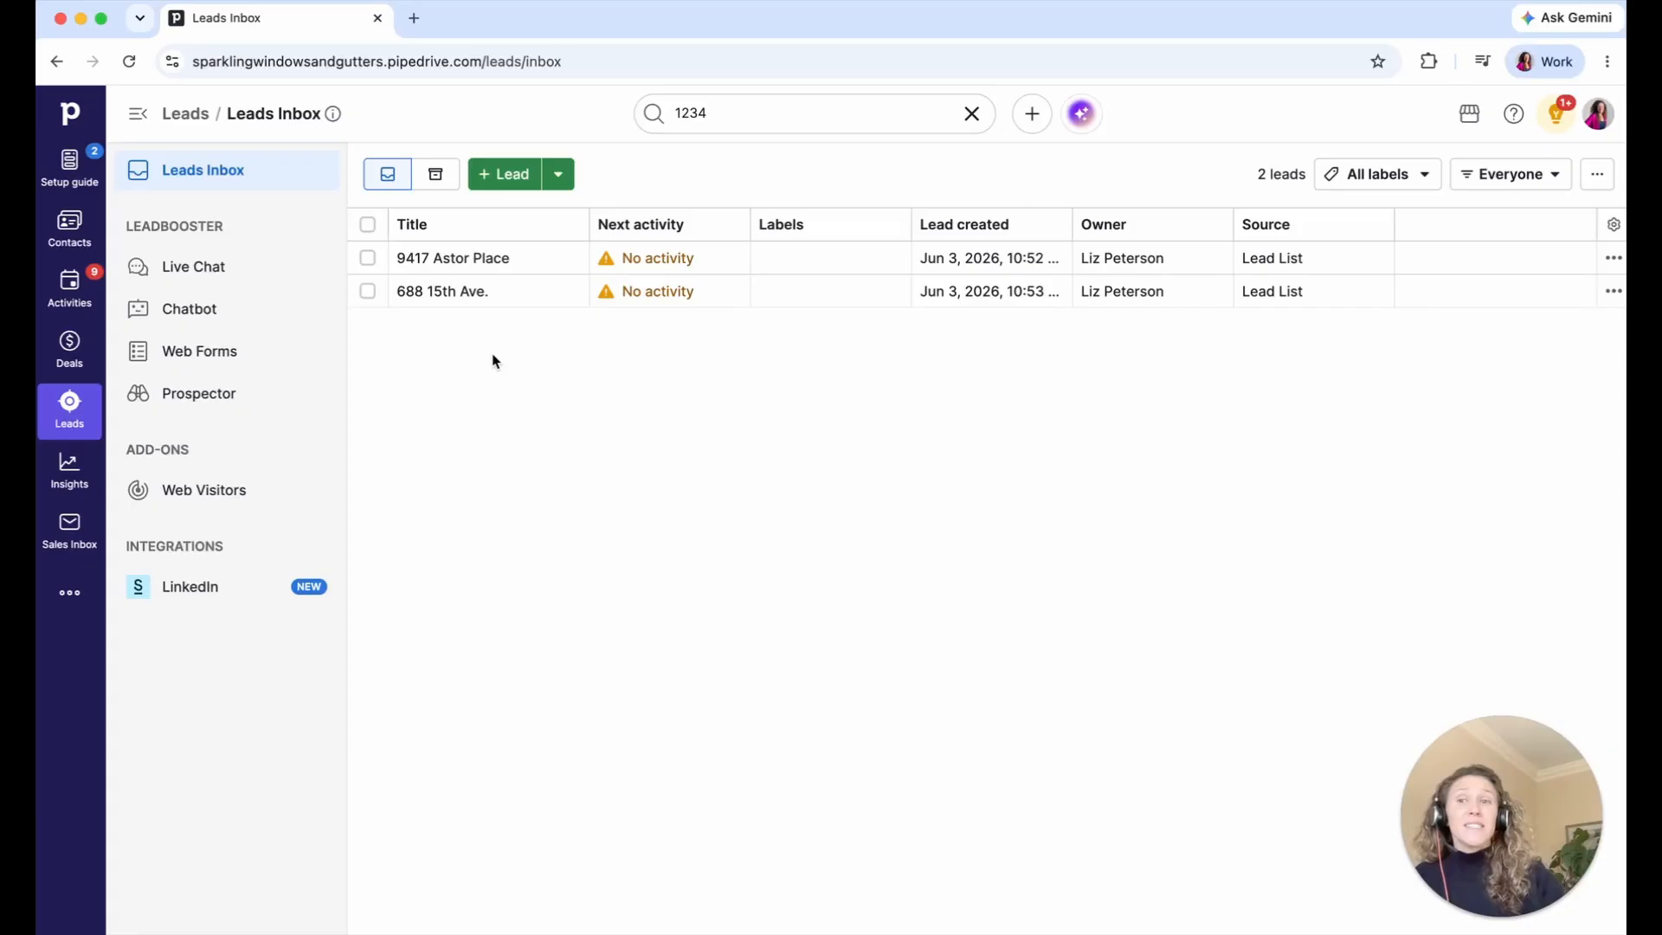
left_click(69, 346)
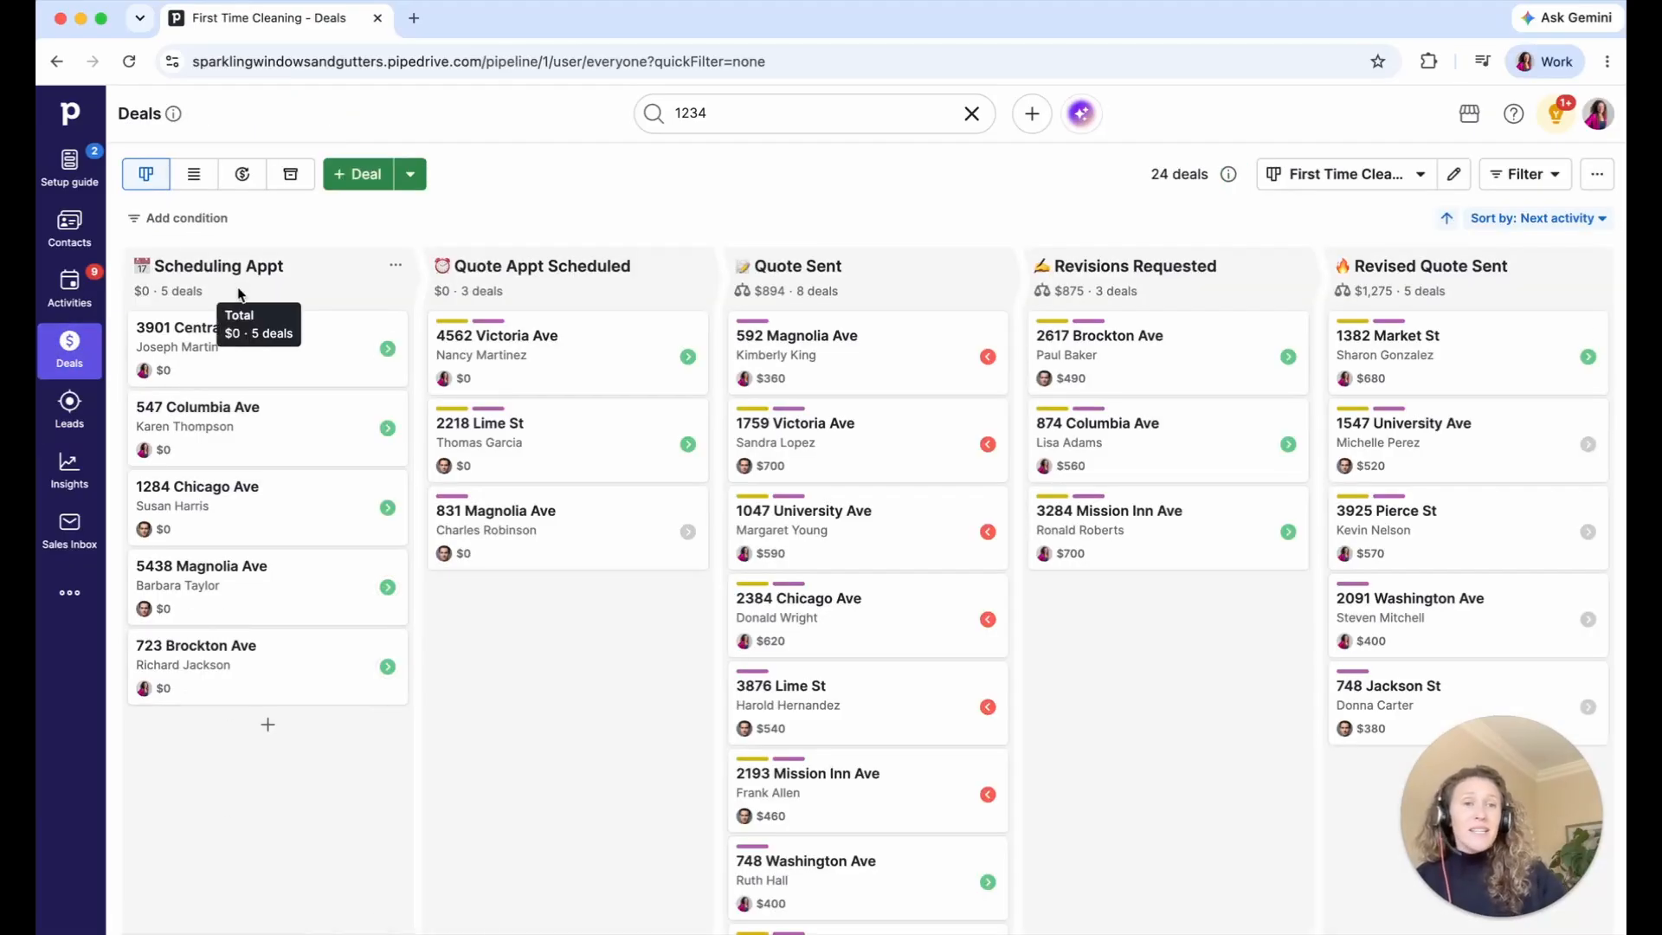
left_click(69, 406)
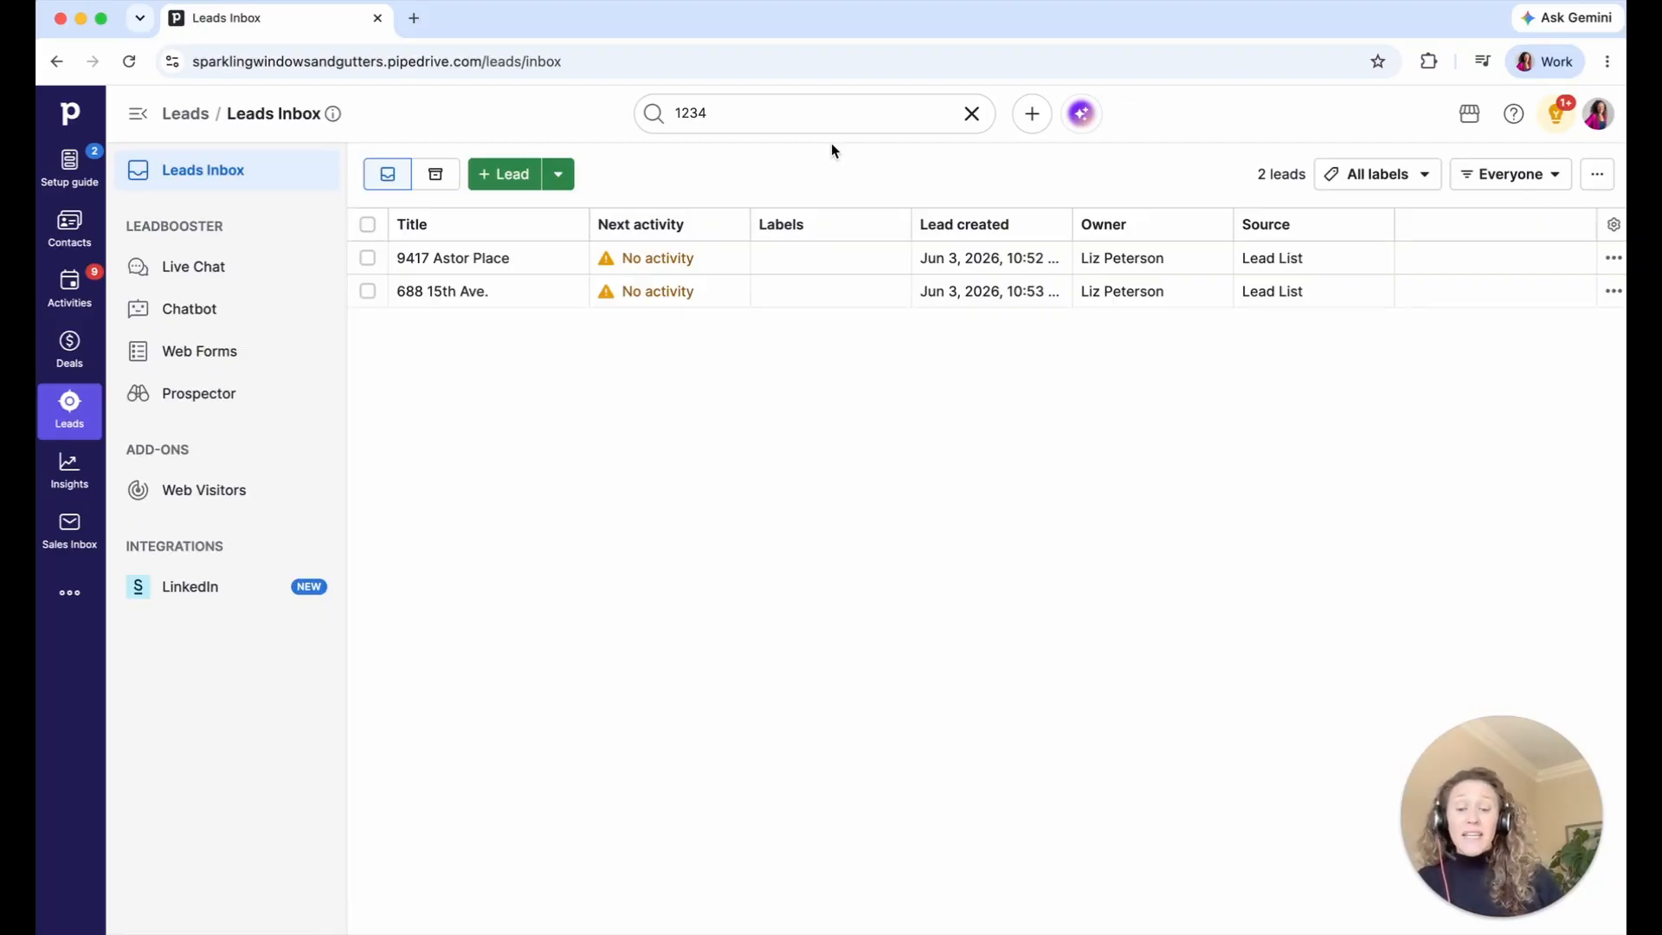
left_click(468, 224)
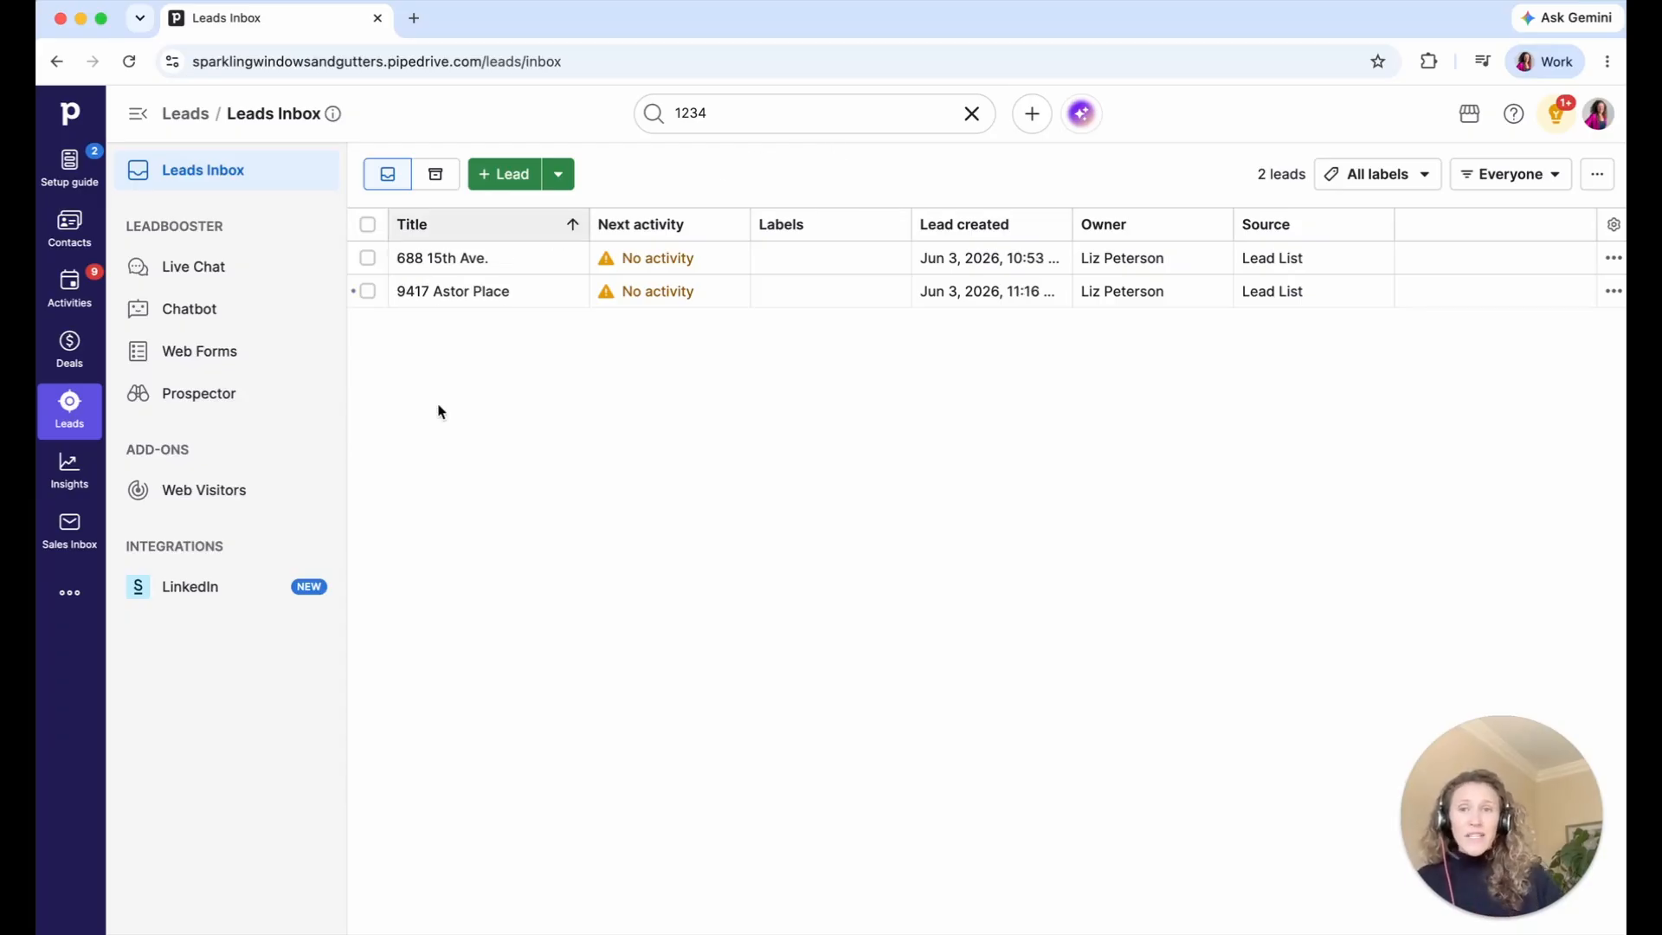
left_click(420, 294)
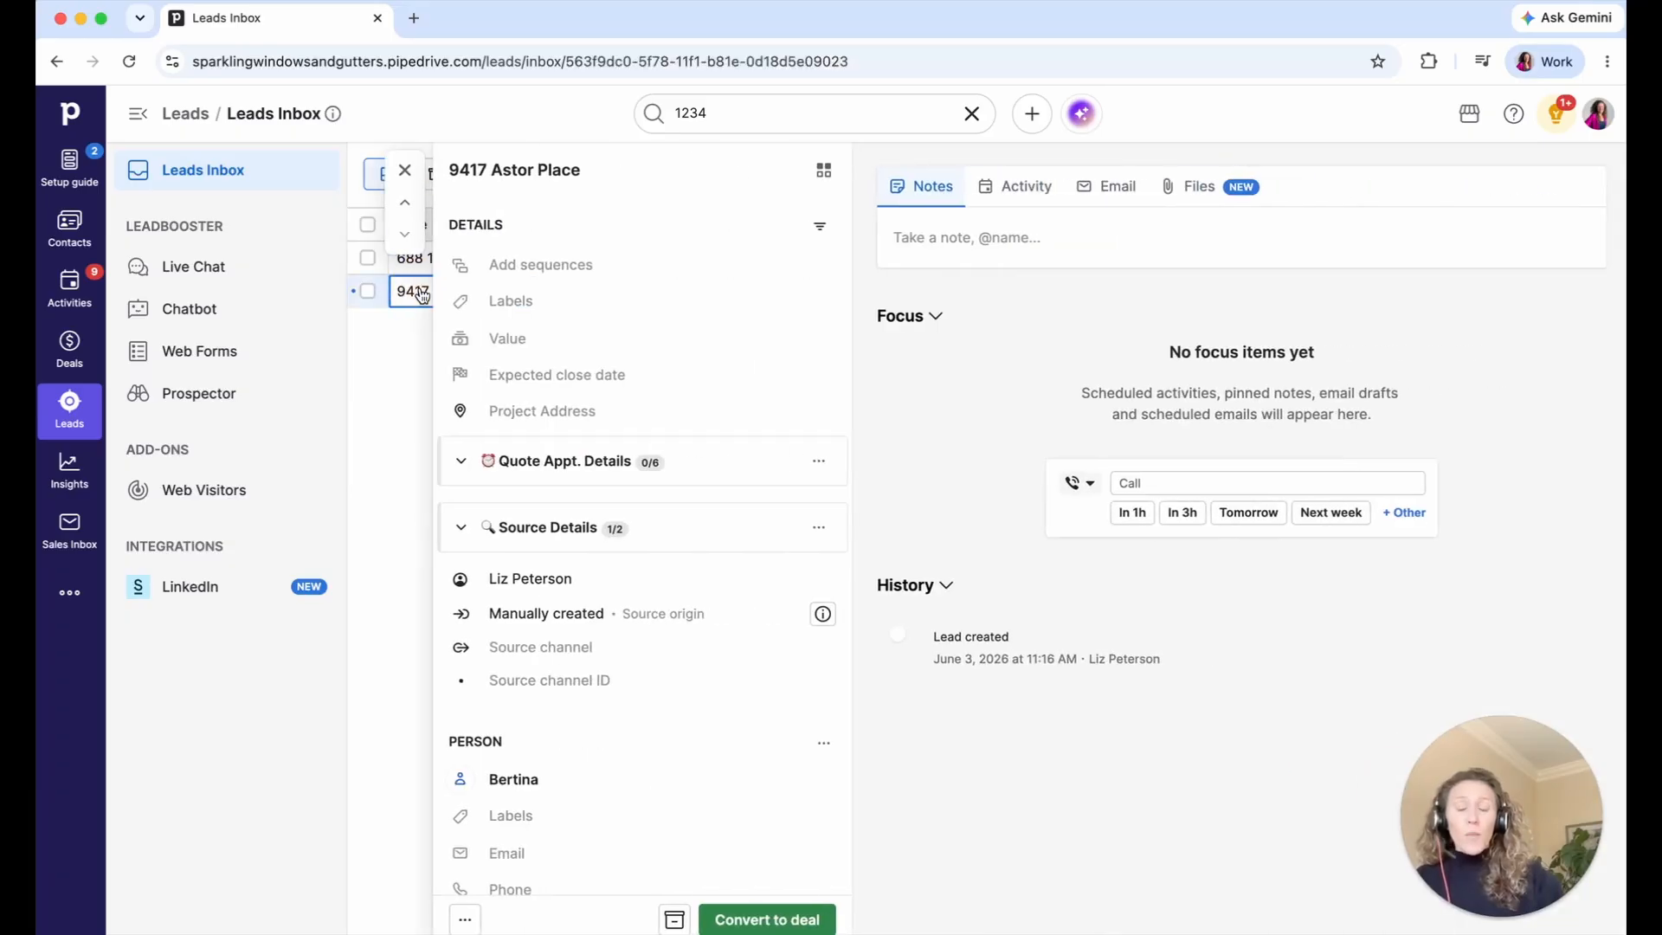
left_click(768, 920)
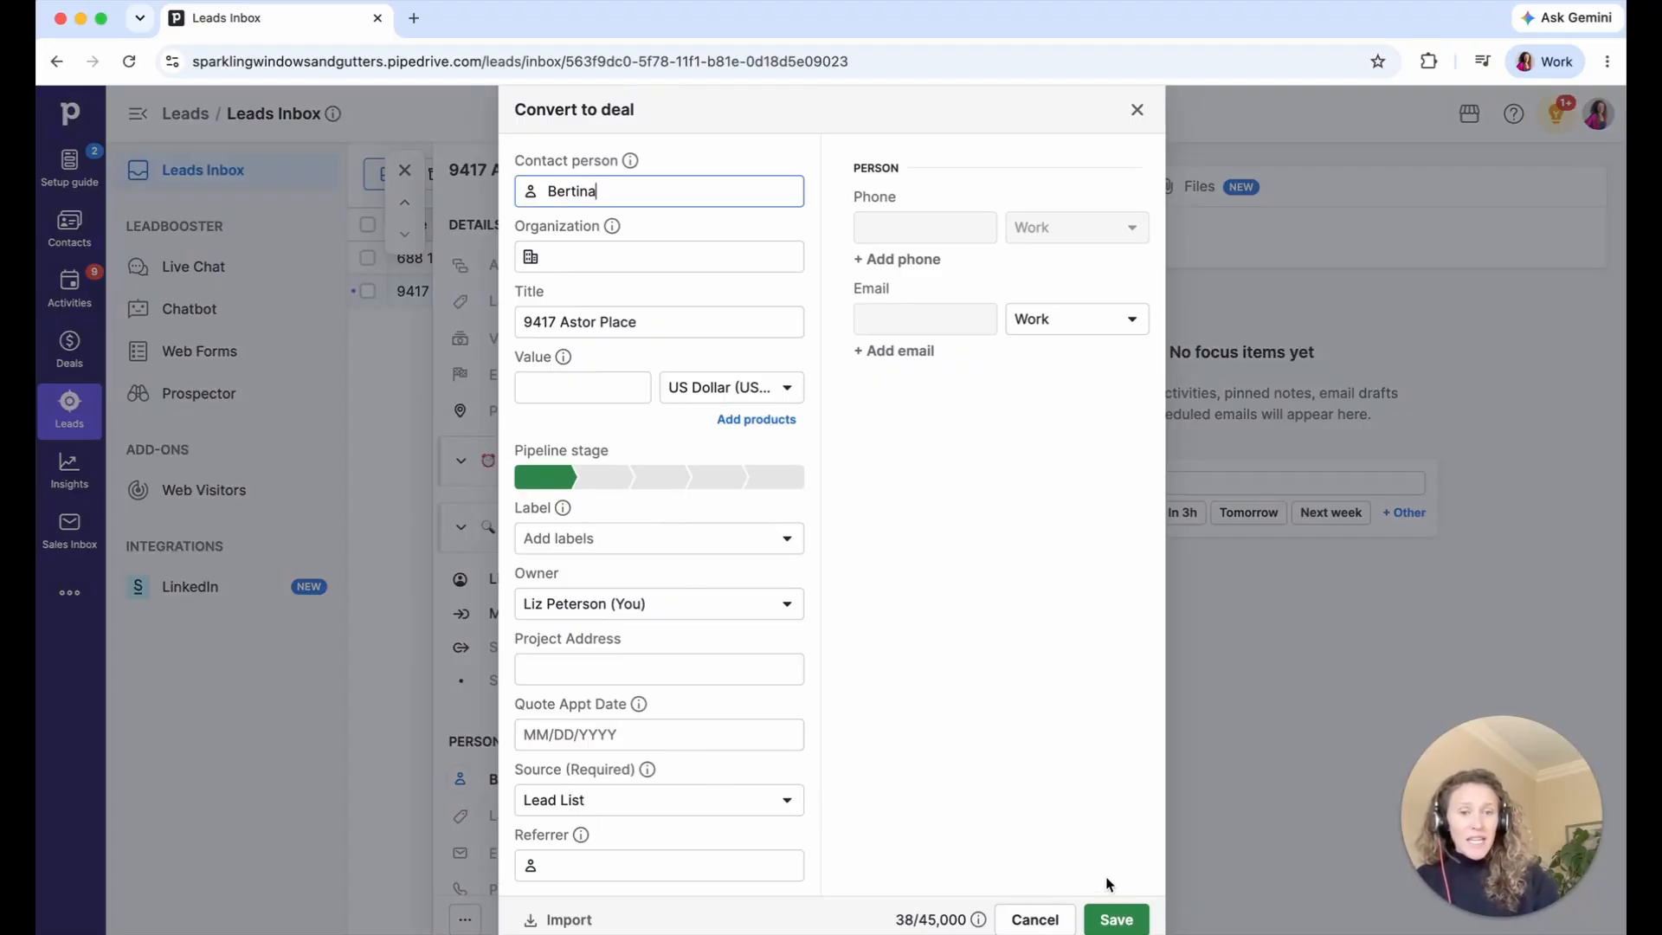
left_click(1114, 919)
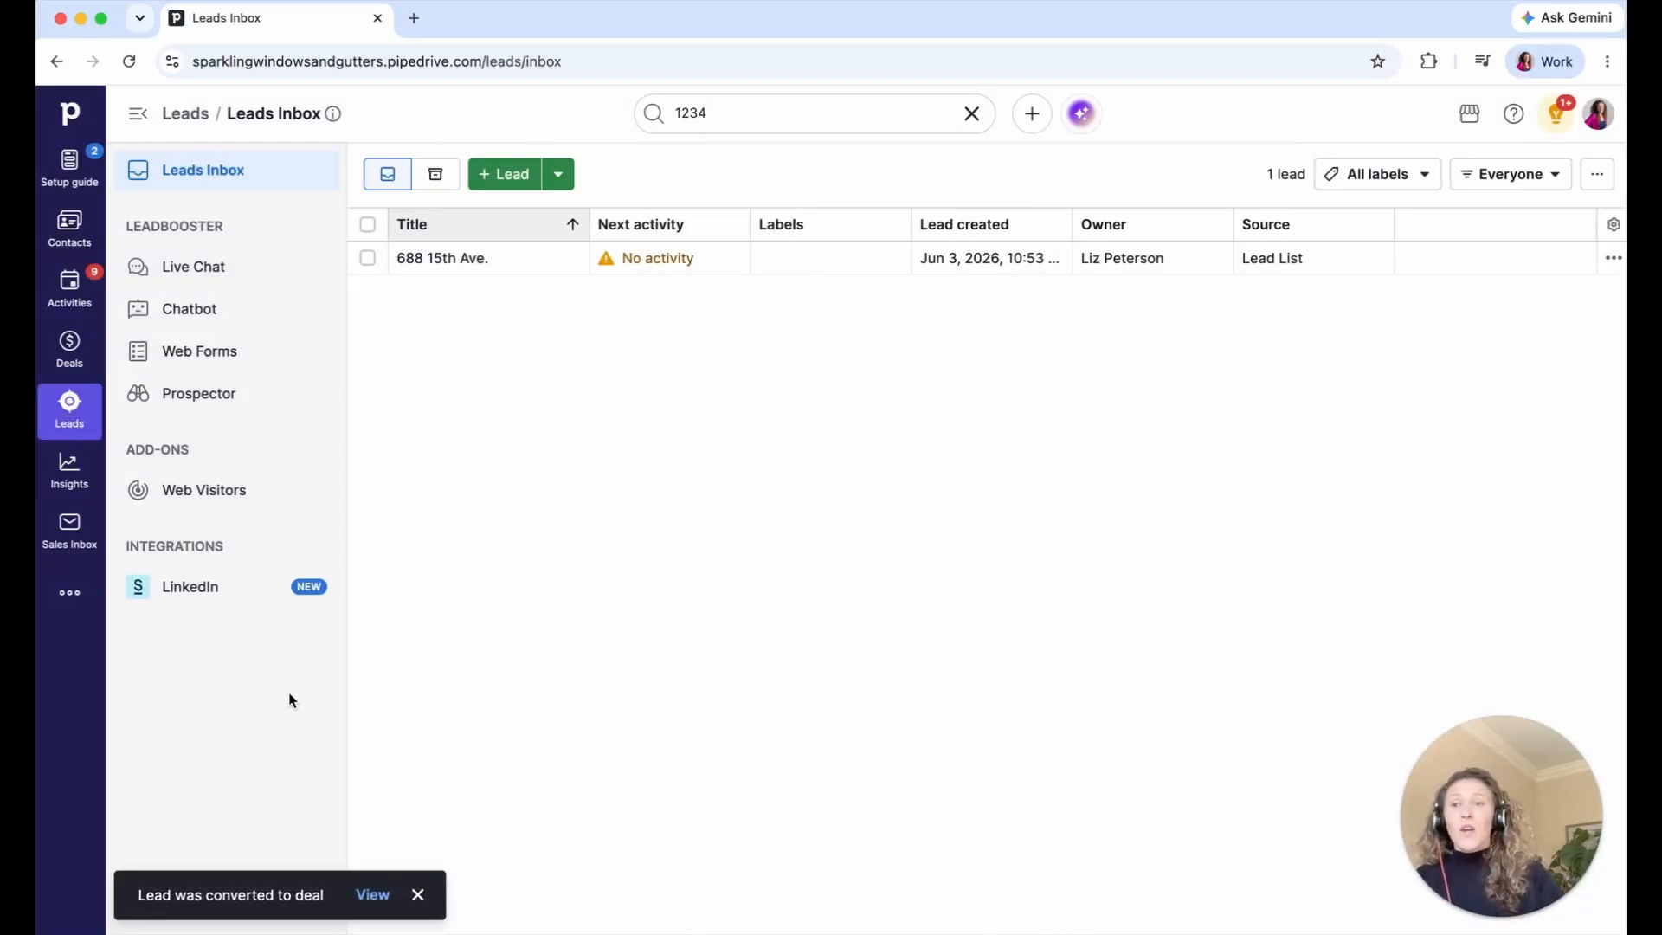
left_click(71, 362)
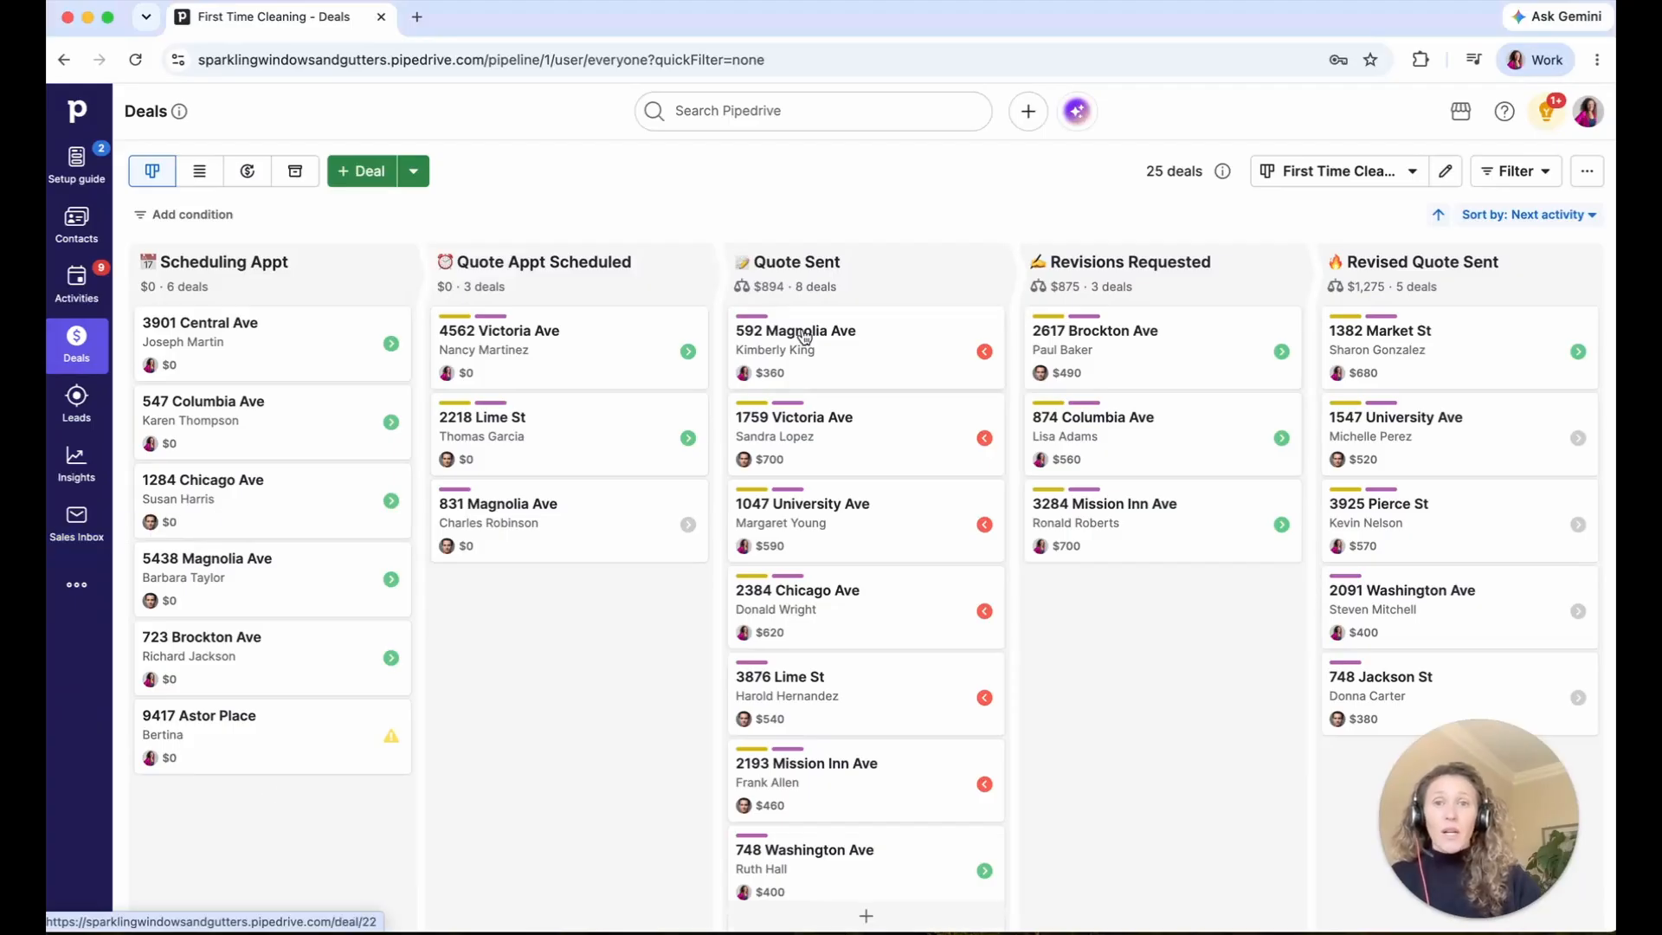
- Go to Personal preferences > Interface preferences from the profile avatar menu
left_click(1591, 112)
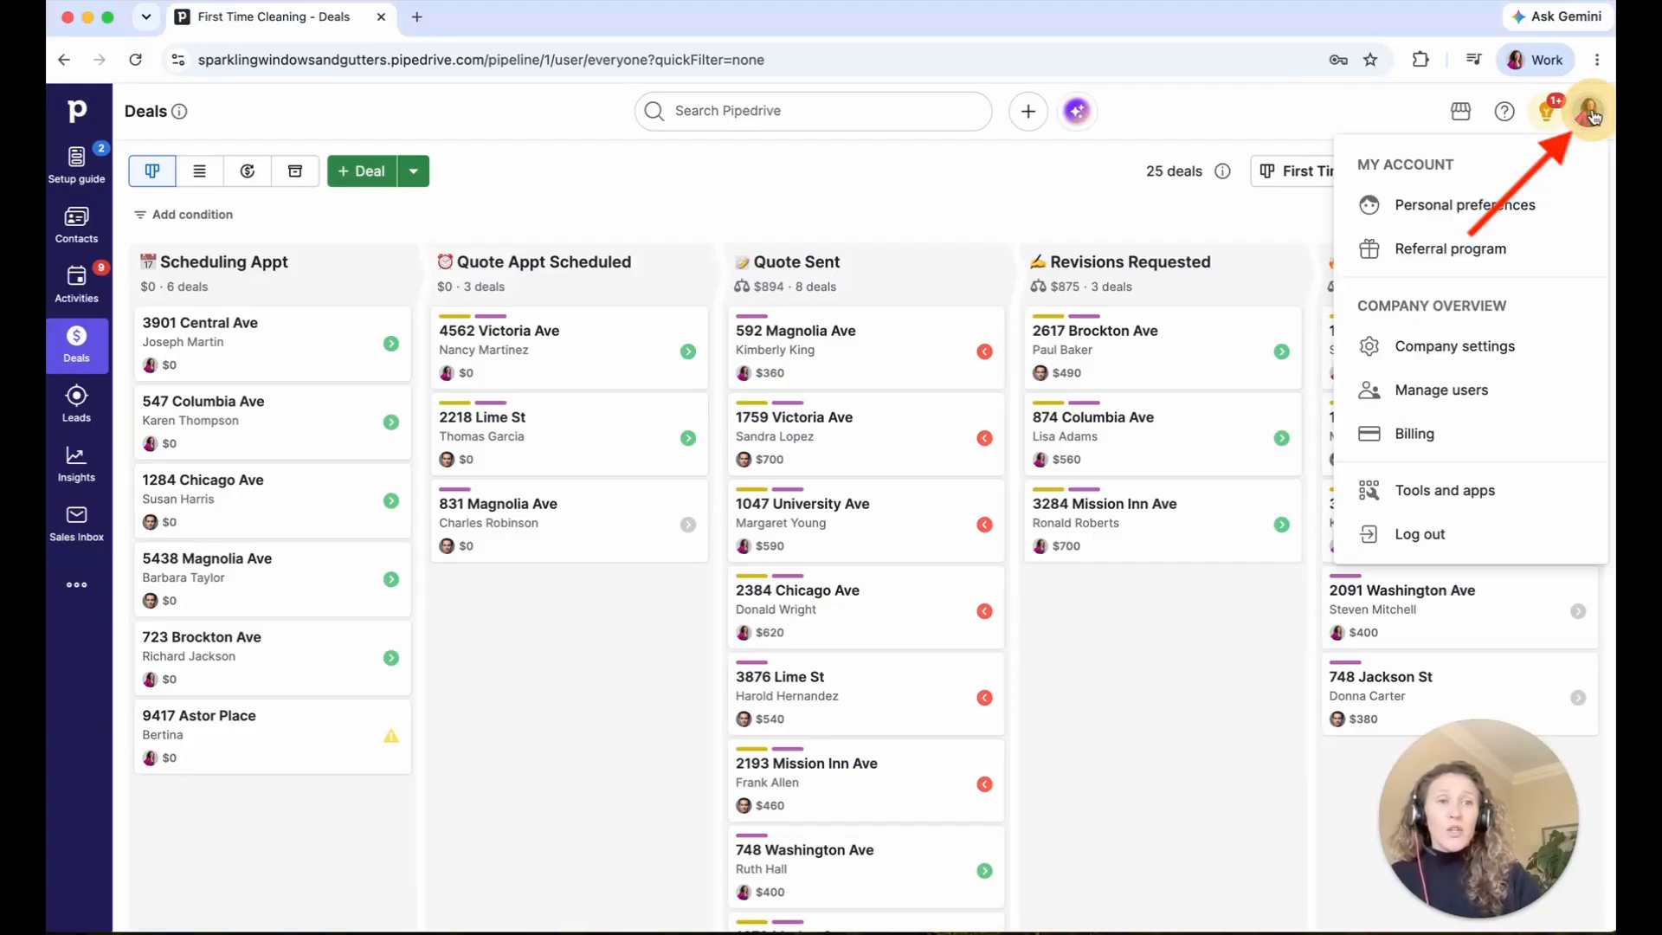
left_click(1484, 206)
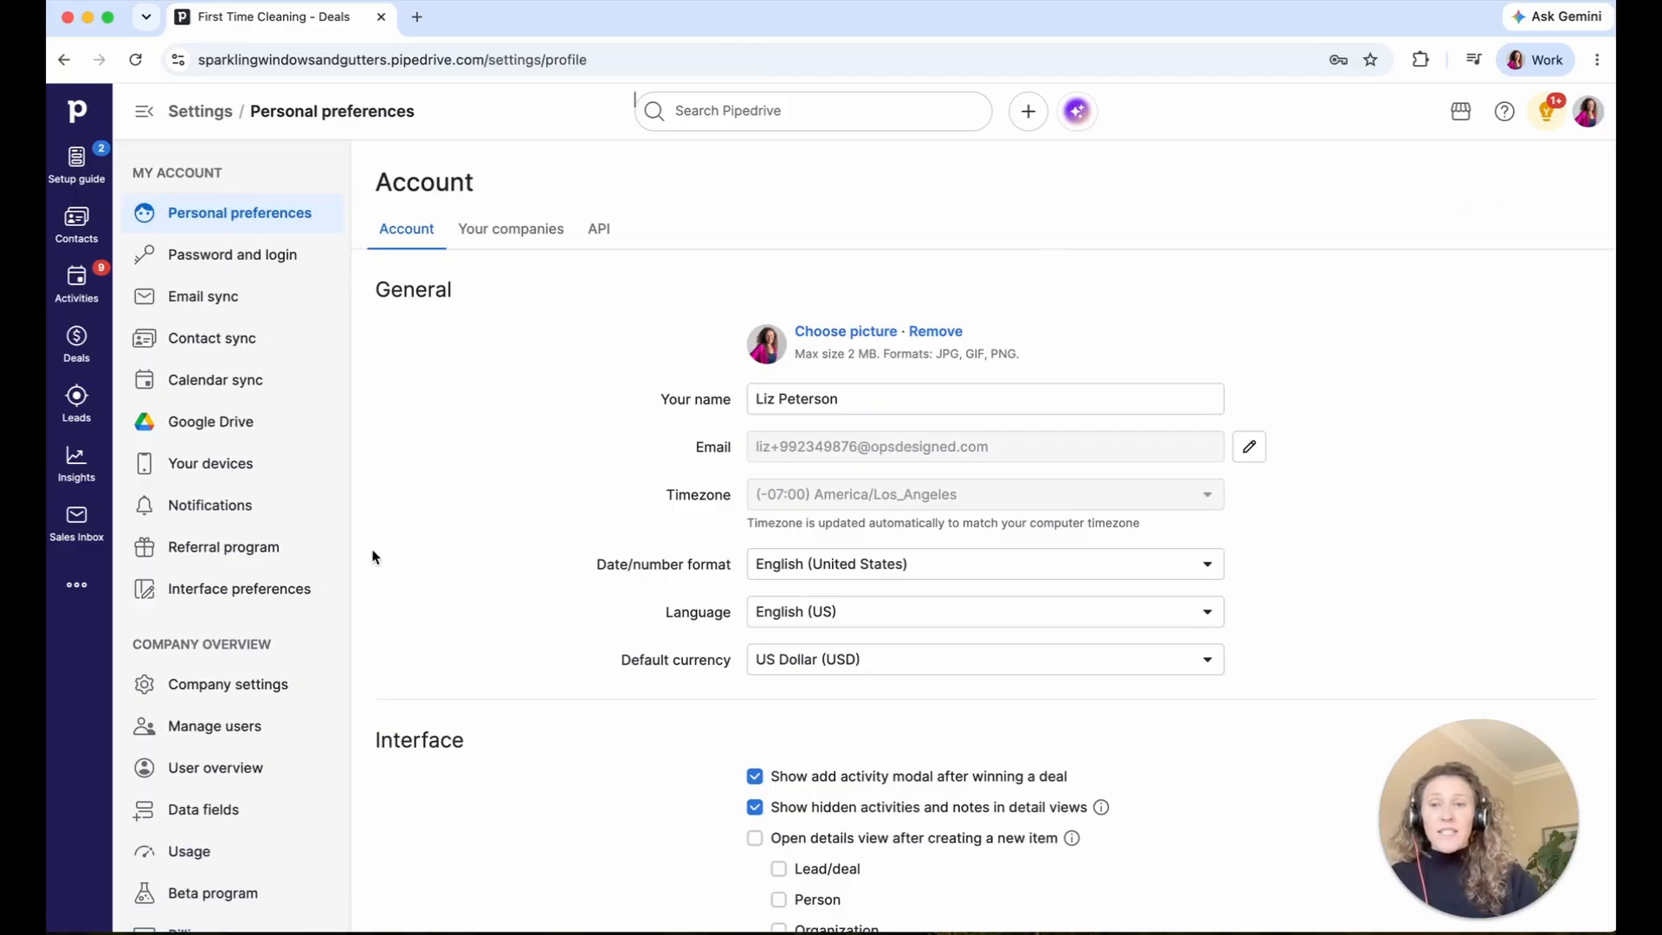
left_click(236, 602)
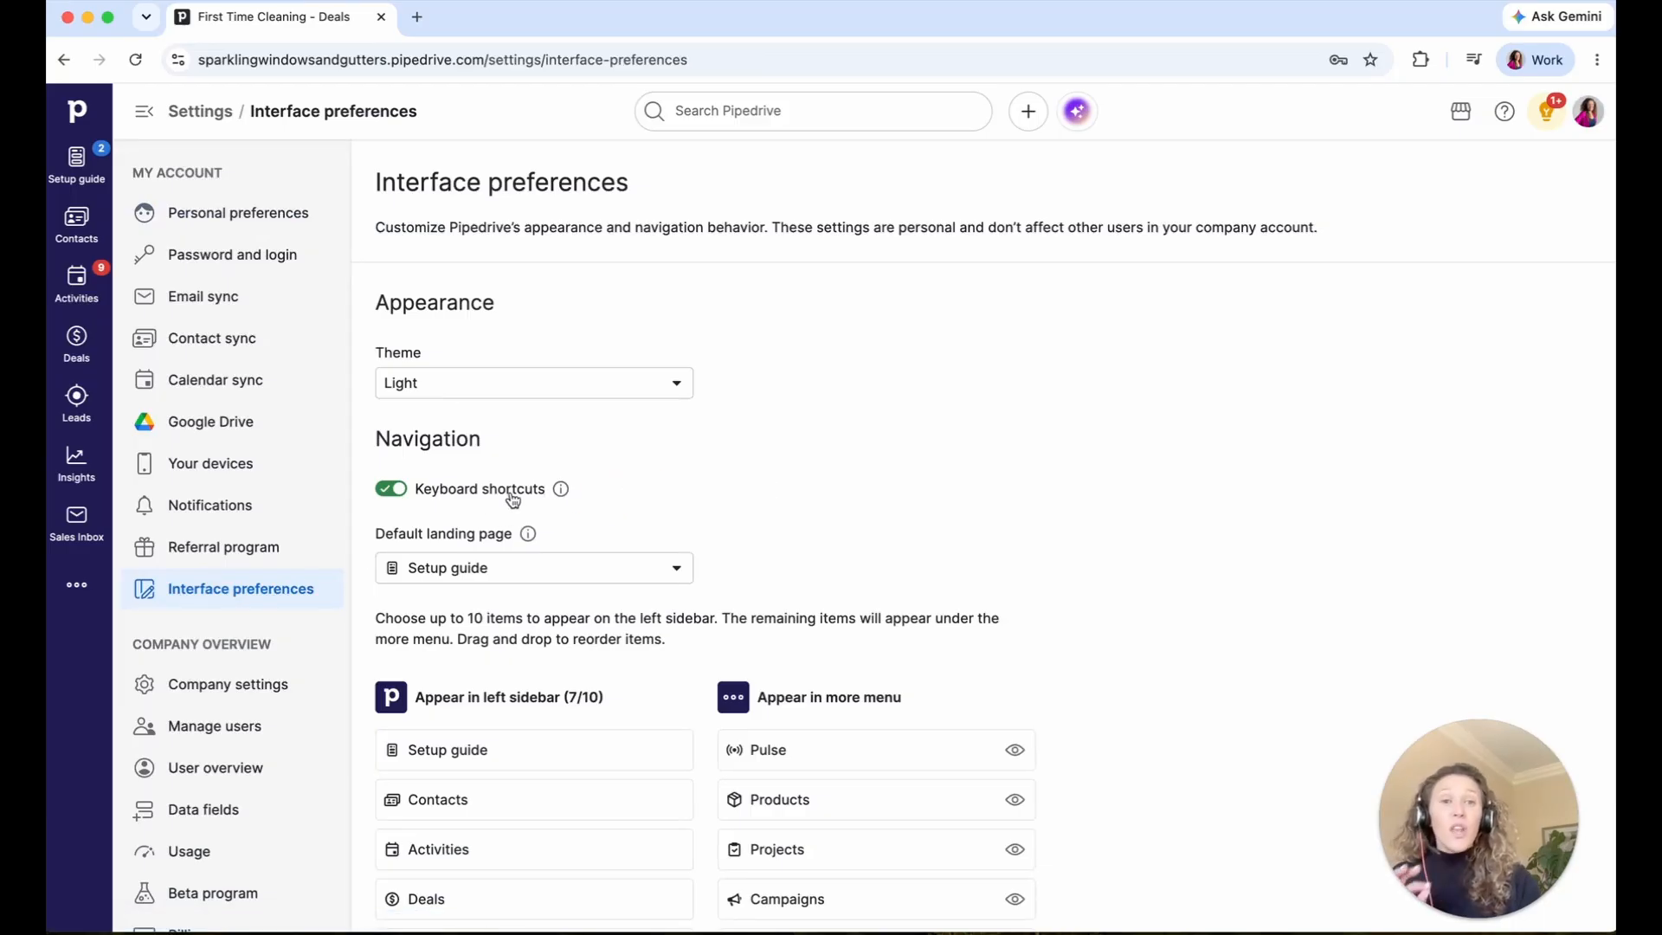
- Switch off keyboard shortcuts in Interface preferences
left_click(1032, 114)
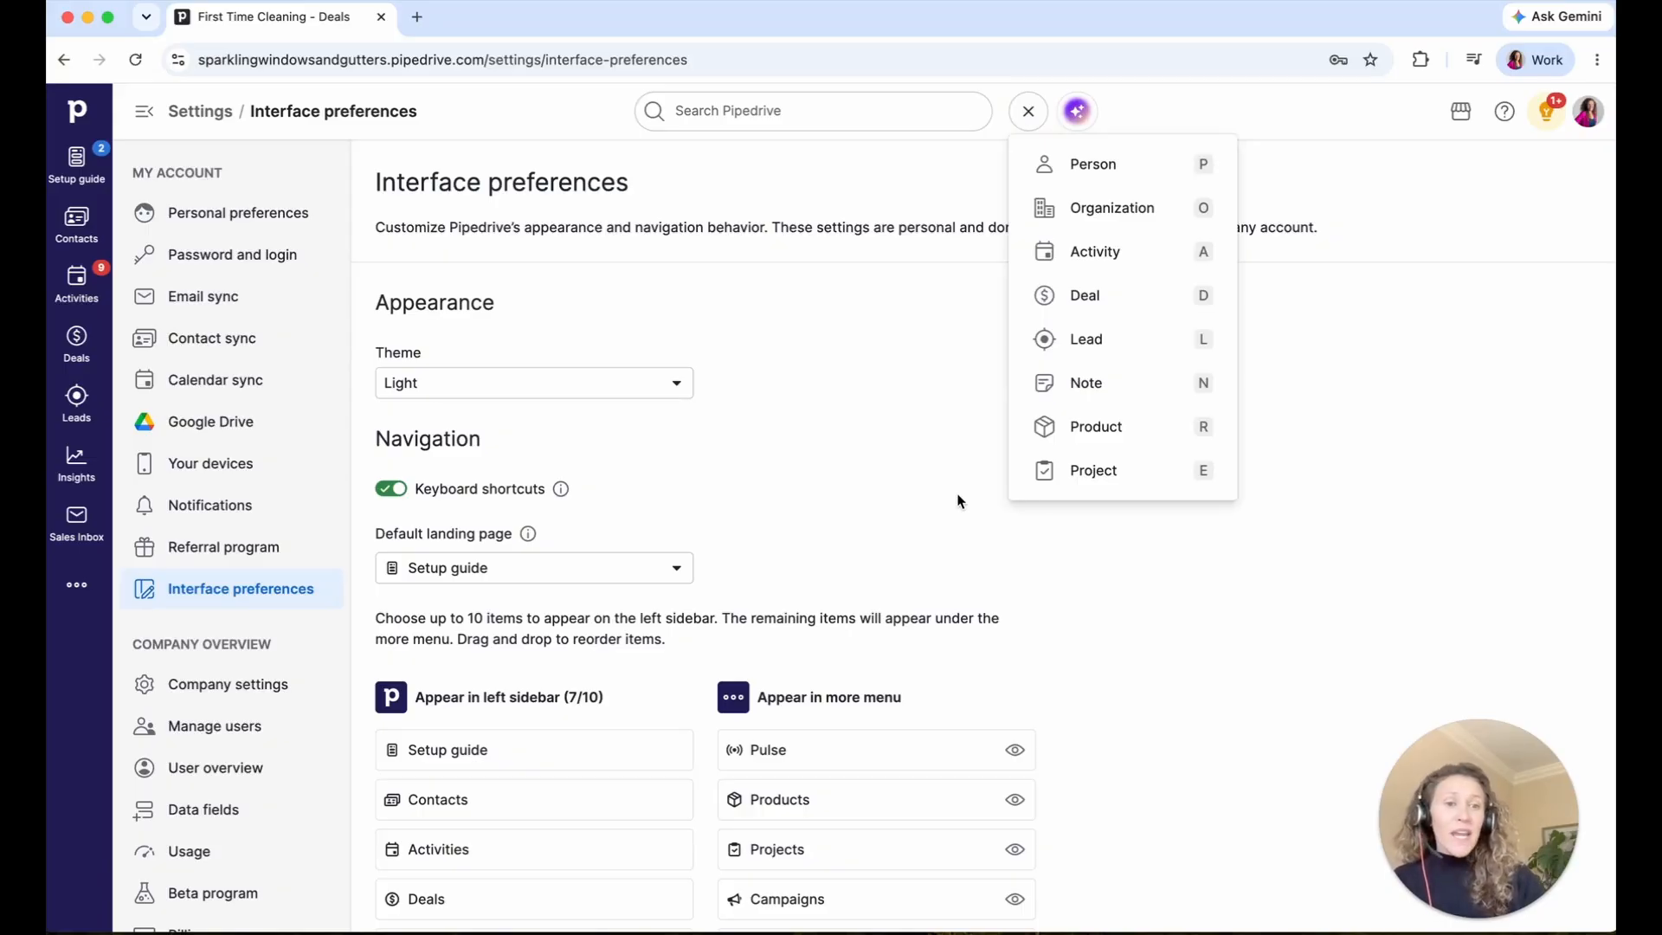
left_click(919, 500)
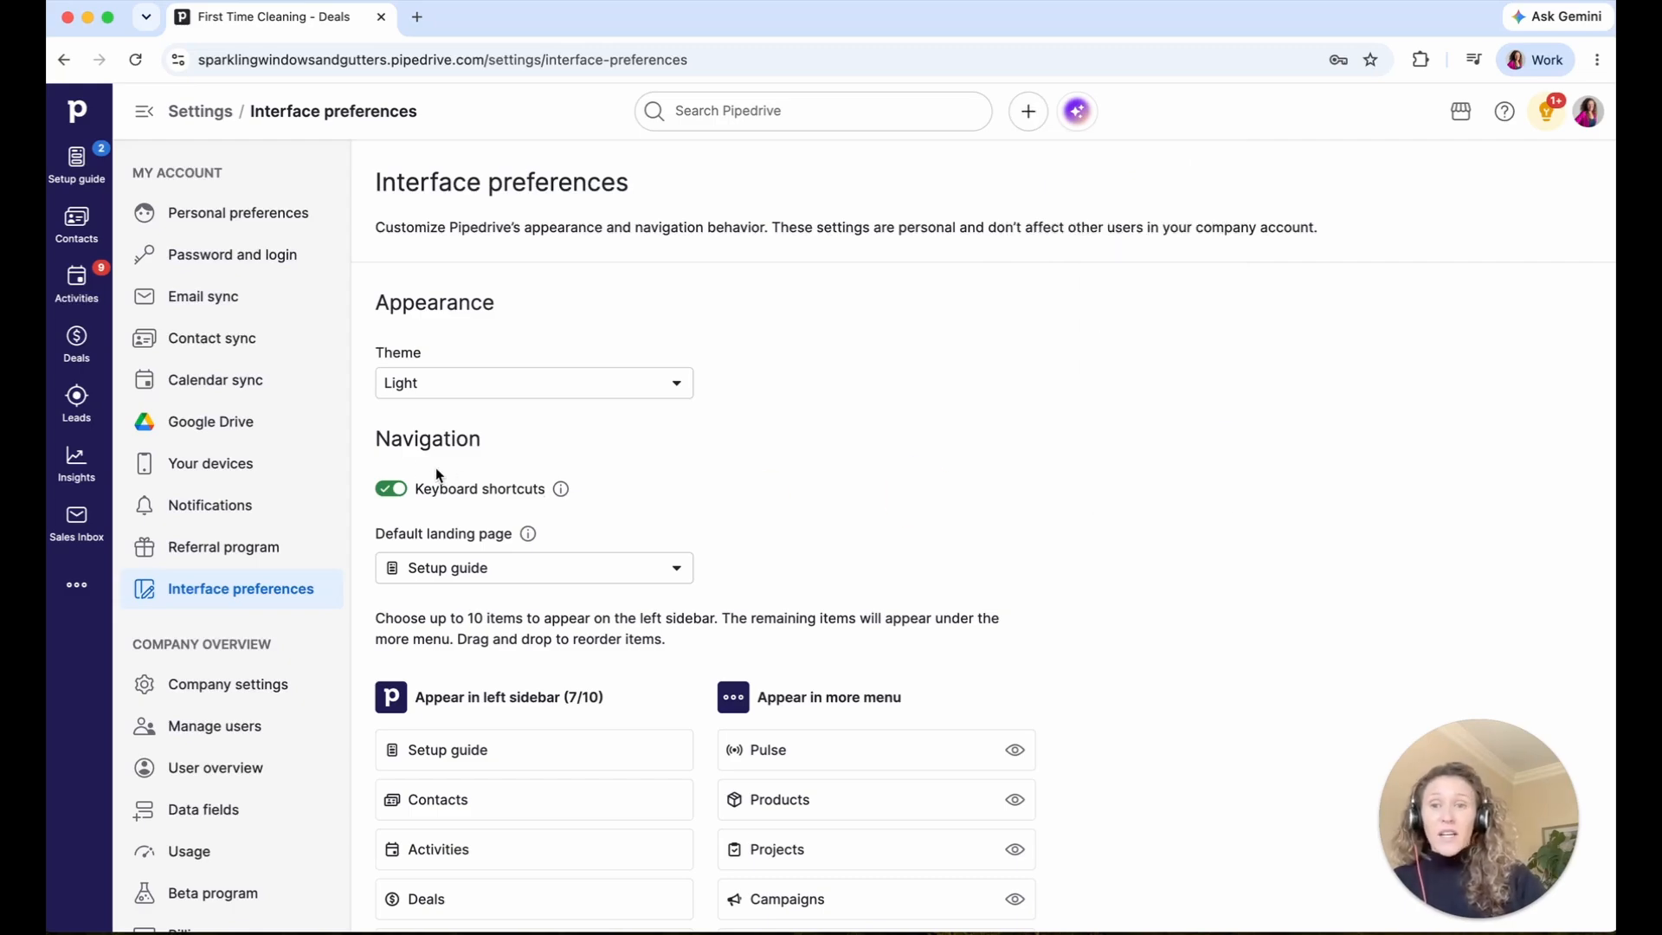
left_click(391, 490)
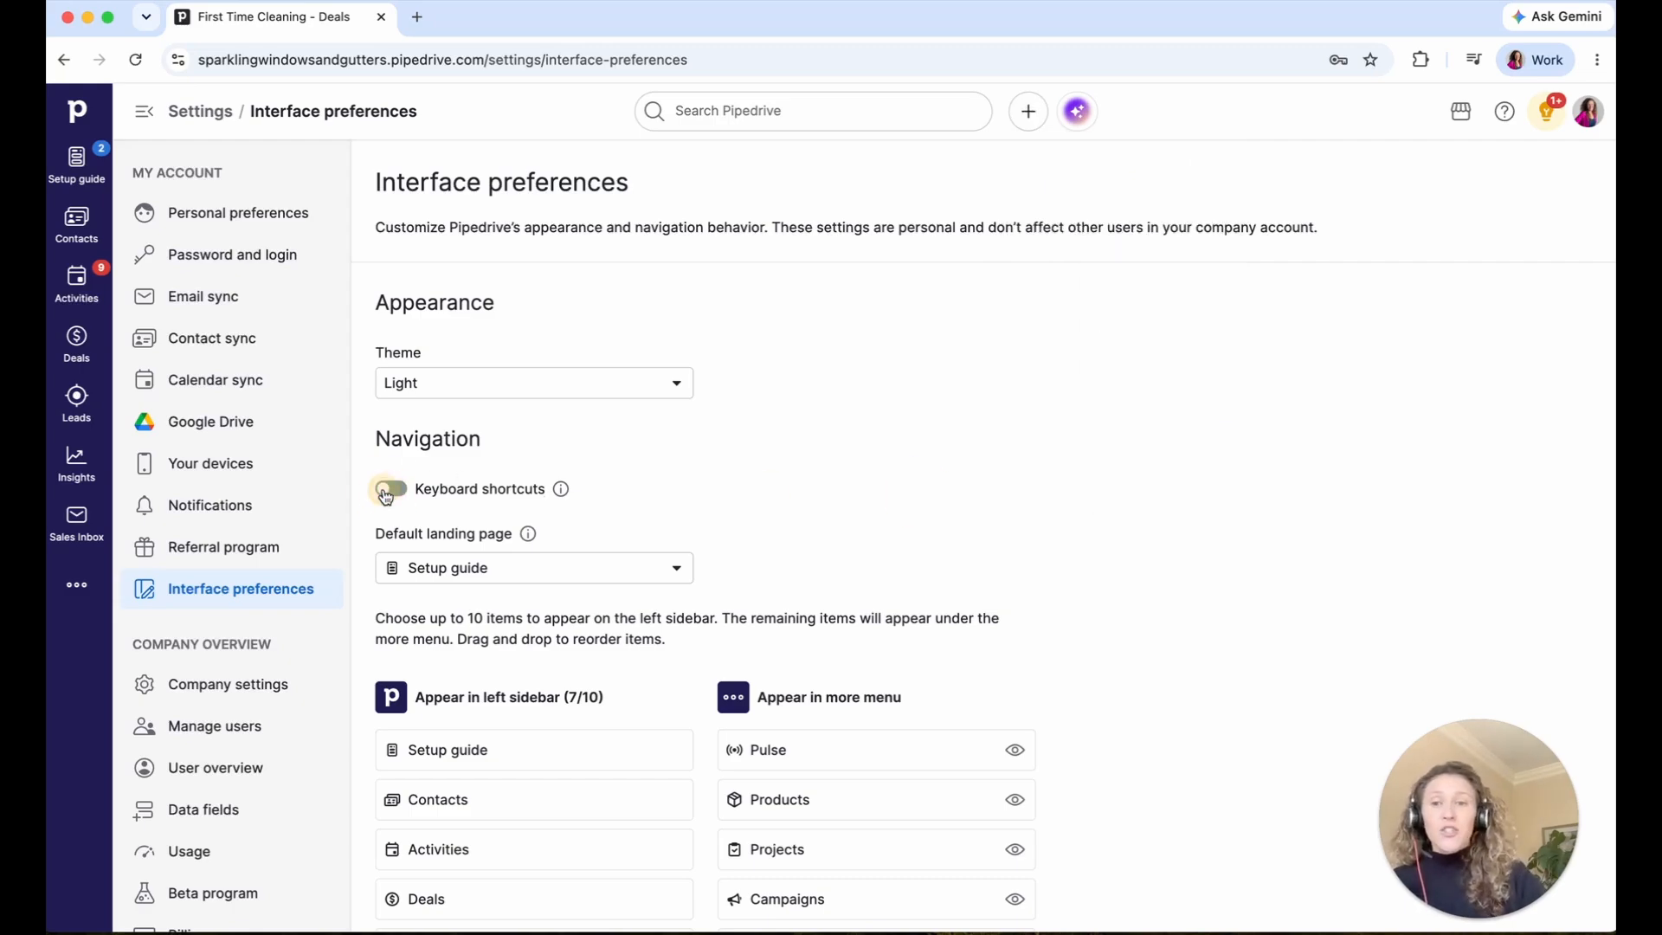
scroll(388, 498, "down", 2)
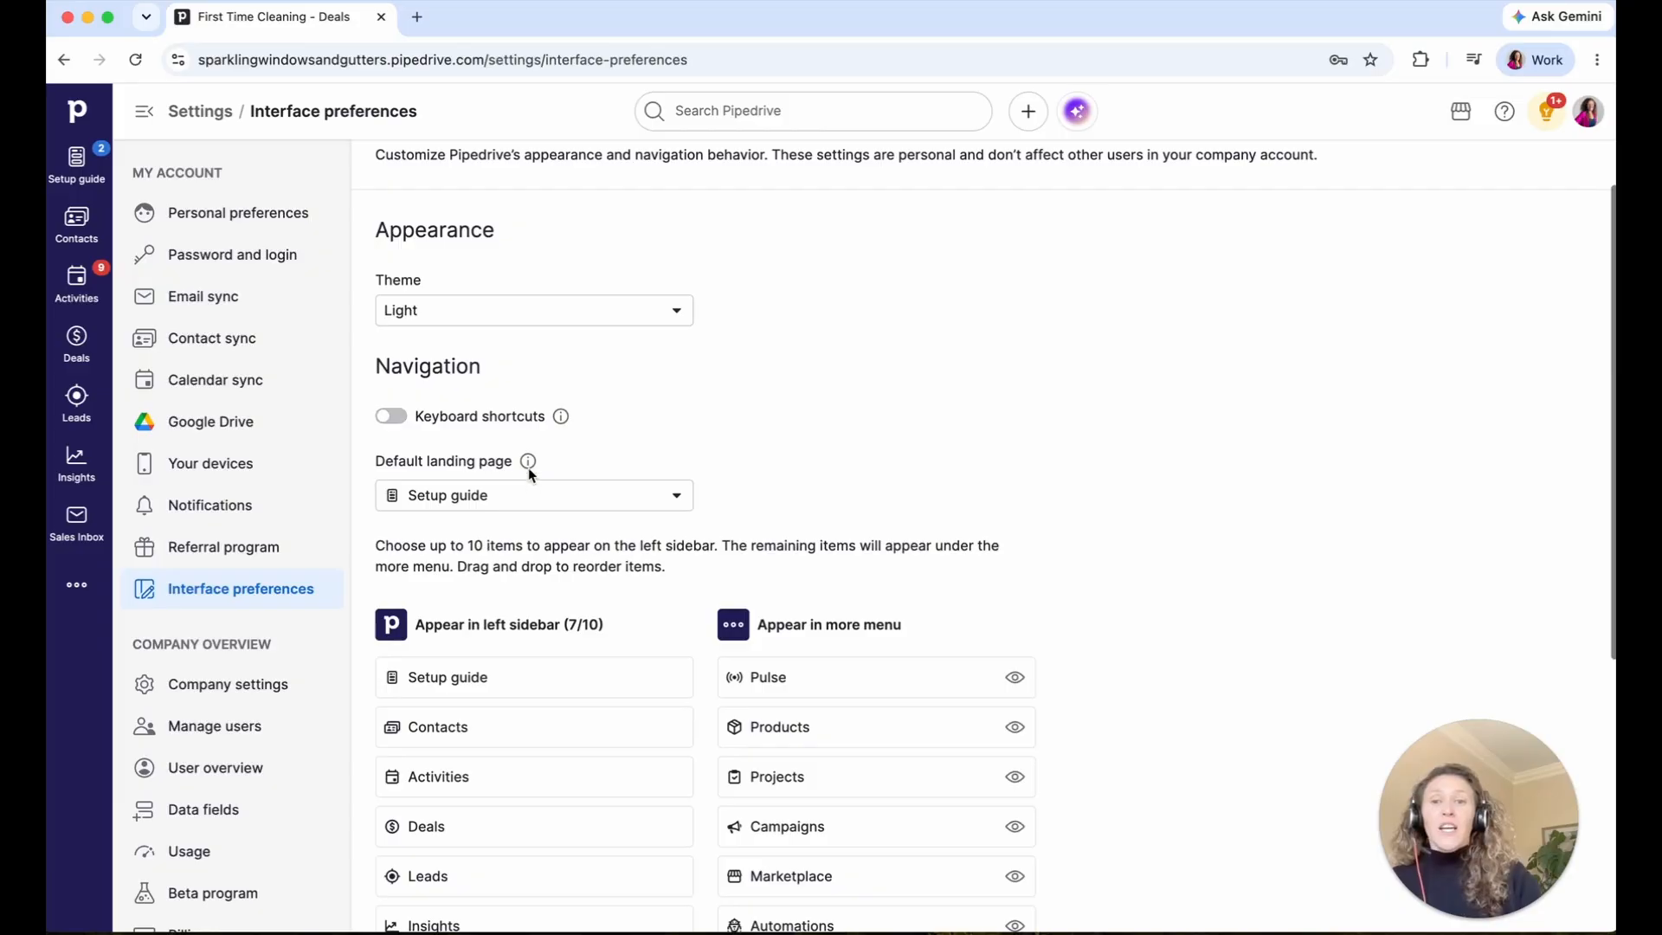
- Change the default landing page from Setup guide to Deals
left_click(498, 495)
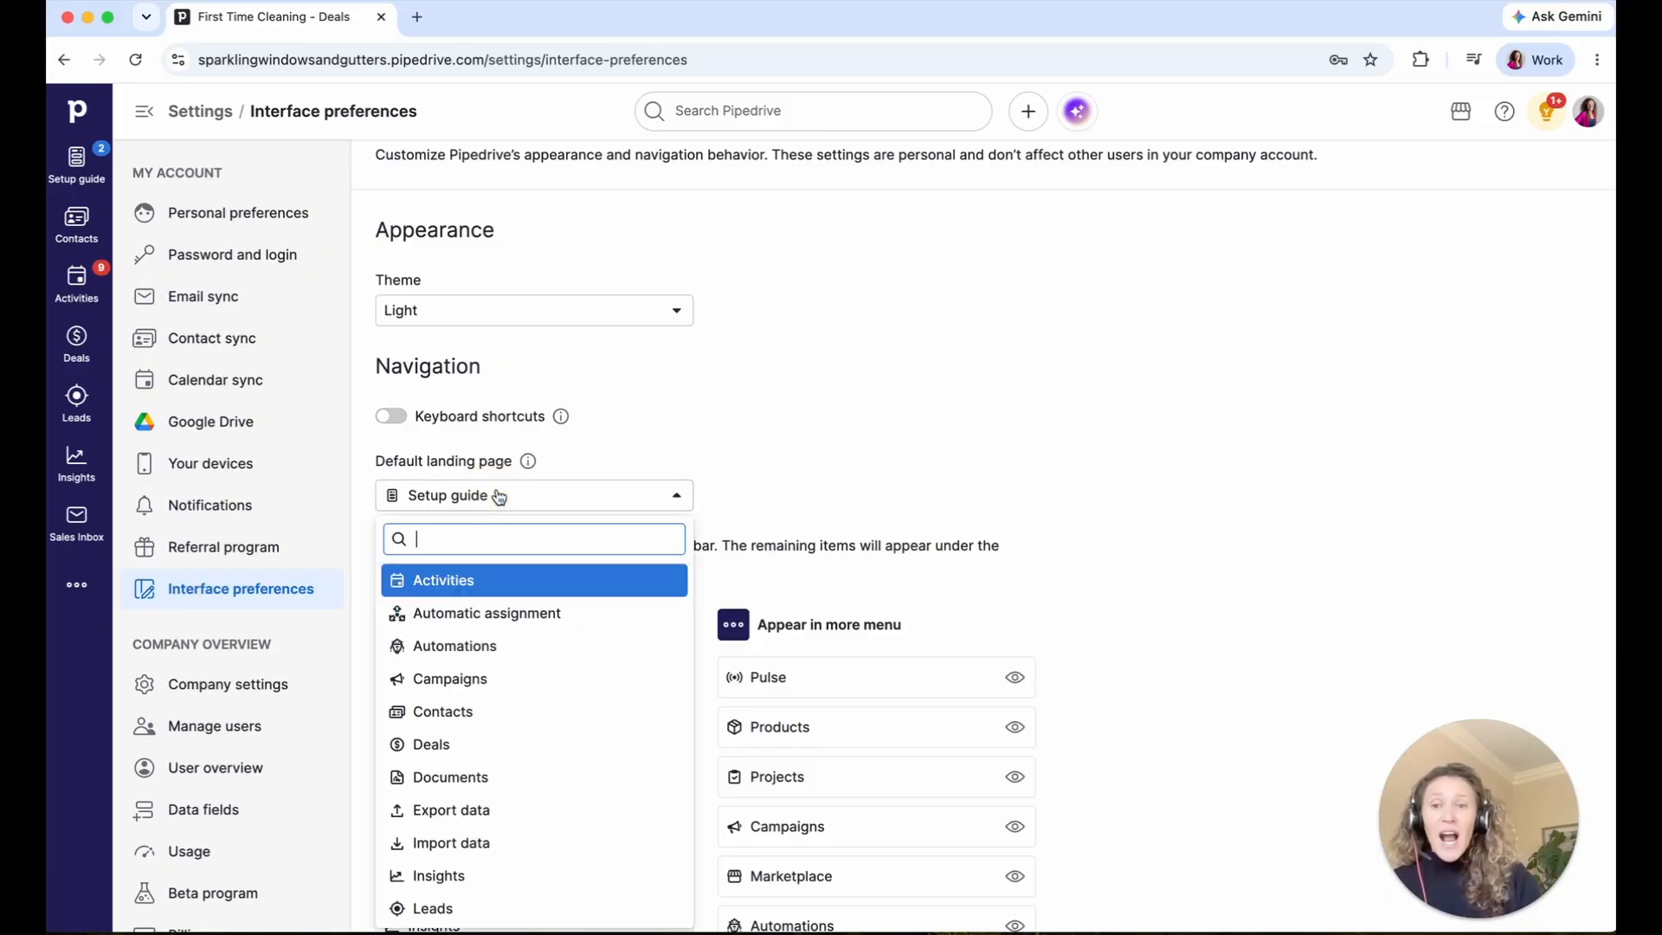
scroll(489, 571, "down", 1)
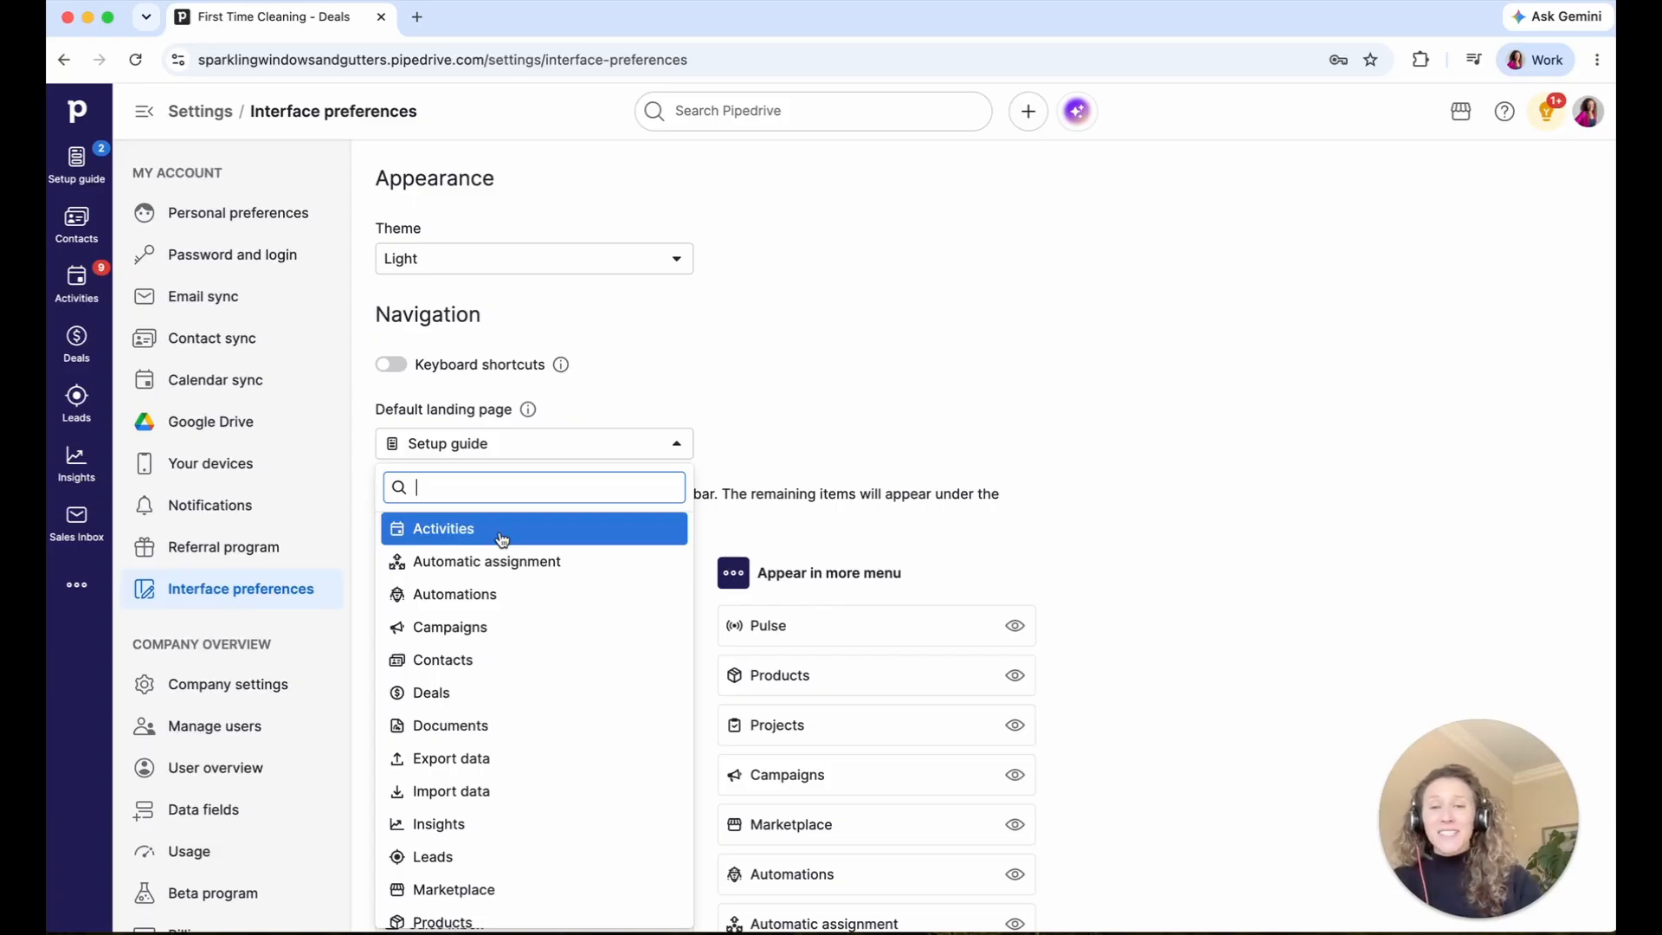
left_click(452, 694)
scroll(755, 433, "down", 2)
scroll(754, 433, "down", 3)
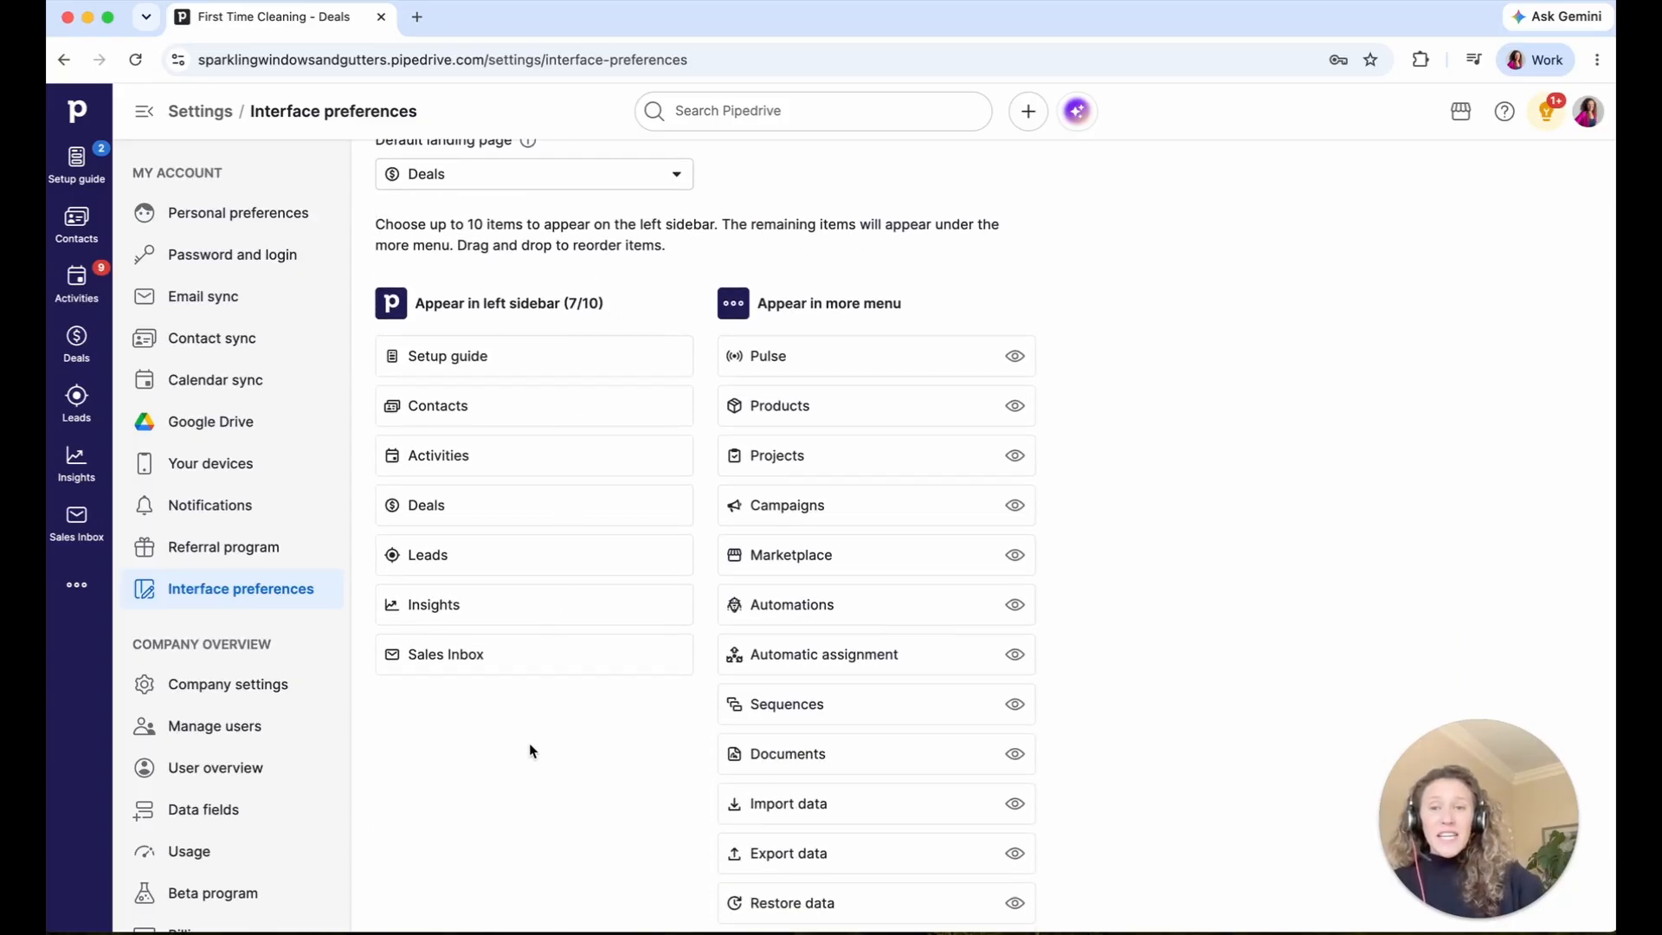
- Move Setup guide, Leads and Insights to overflow; order Deals, Activities, Sales Inbox, Contacts
left_click_drag(526, 358, 835, 358)
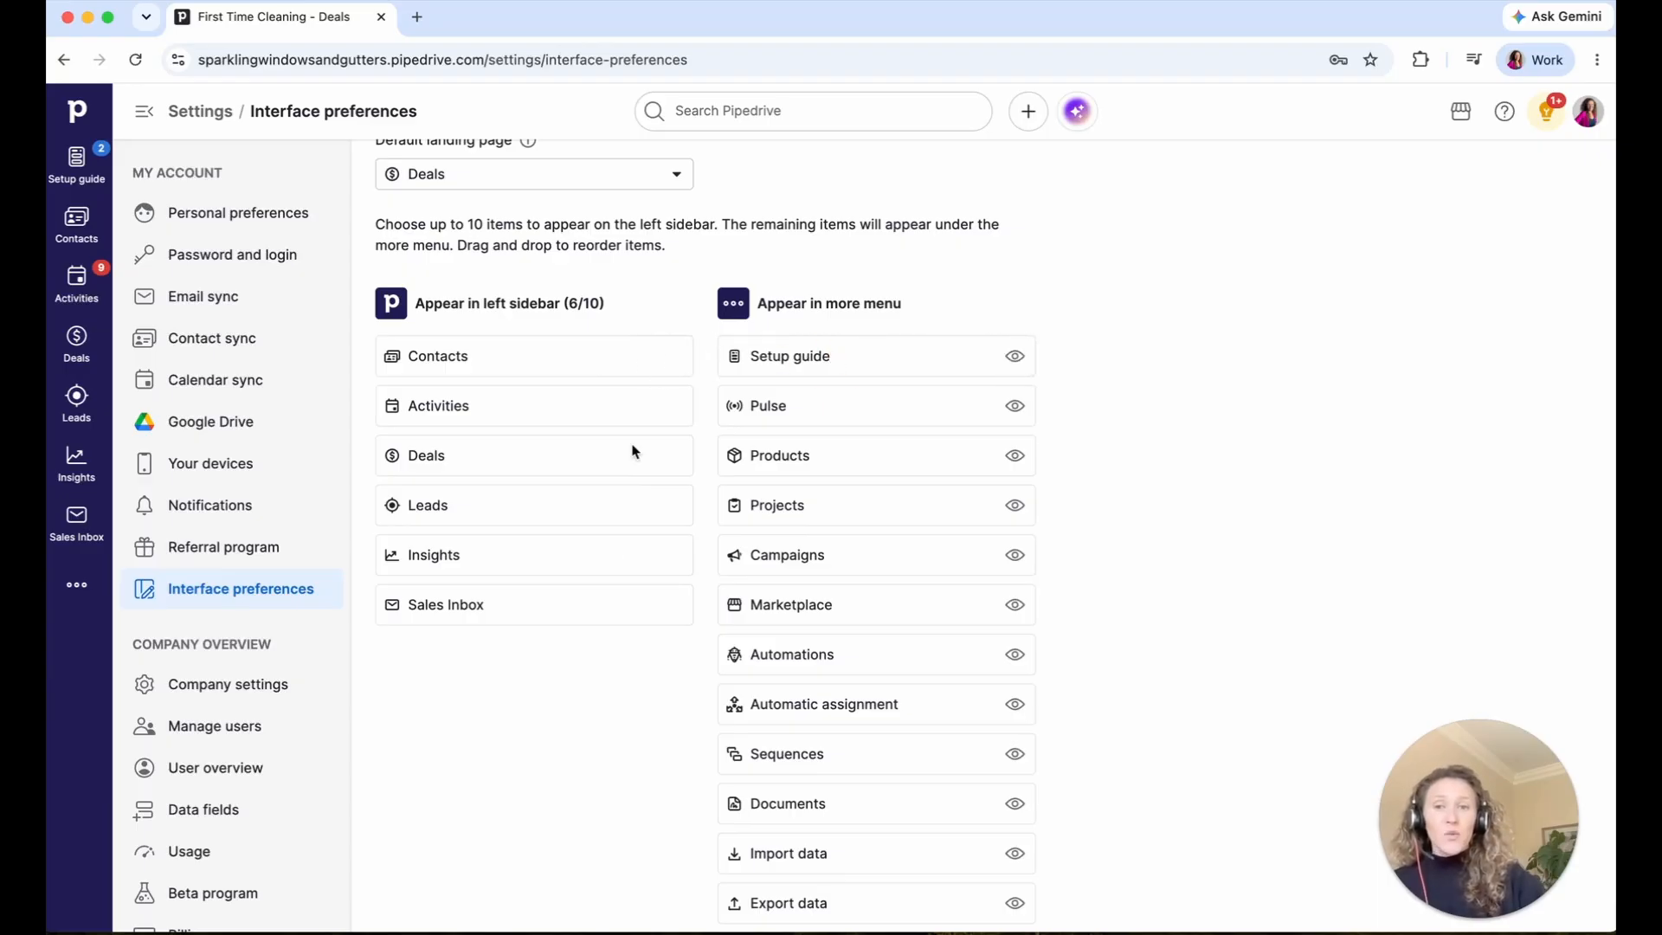
left_click_drag(516, 464, 516, 358)
left_click_drag(515, 443, 511, 397)
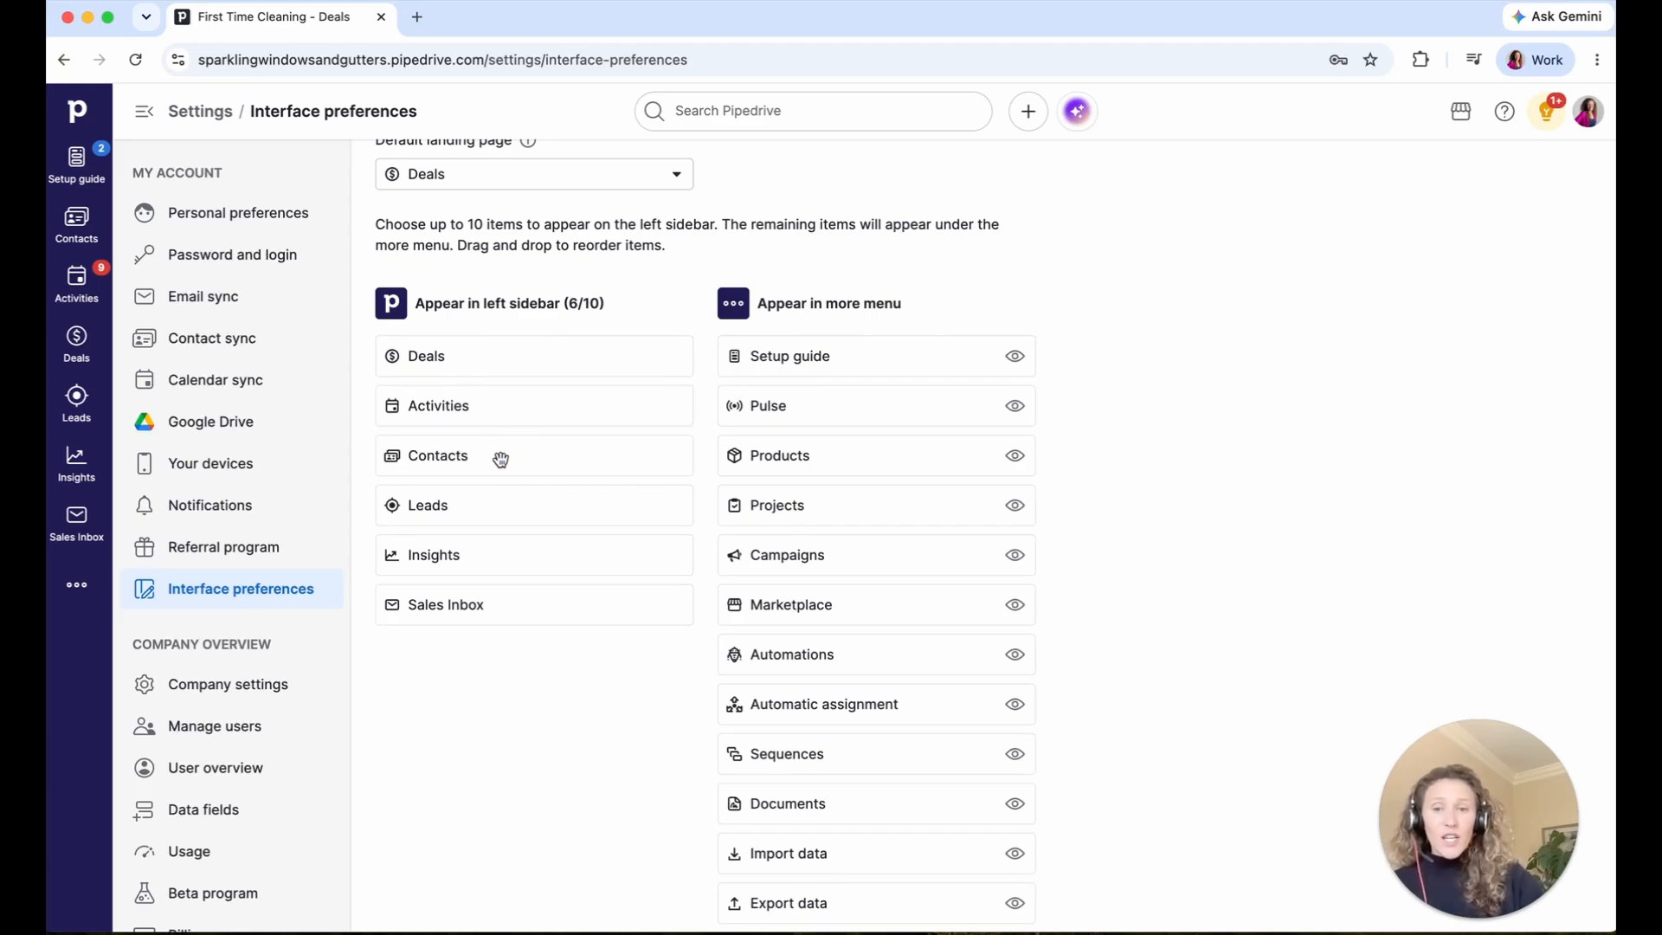
left_click_drag(493, 500, 909, 404)
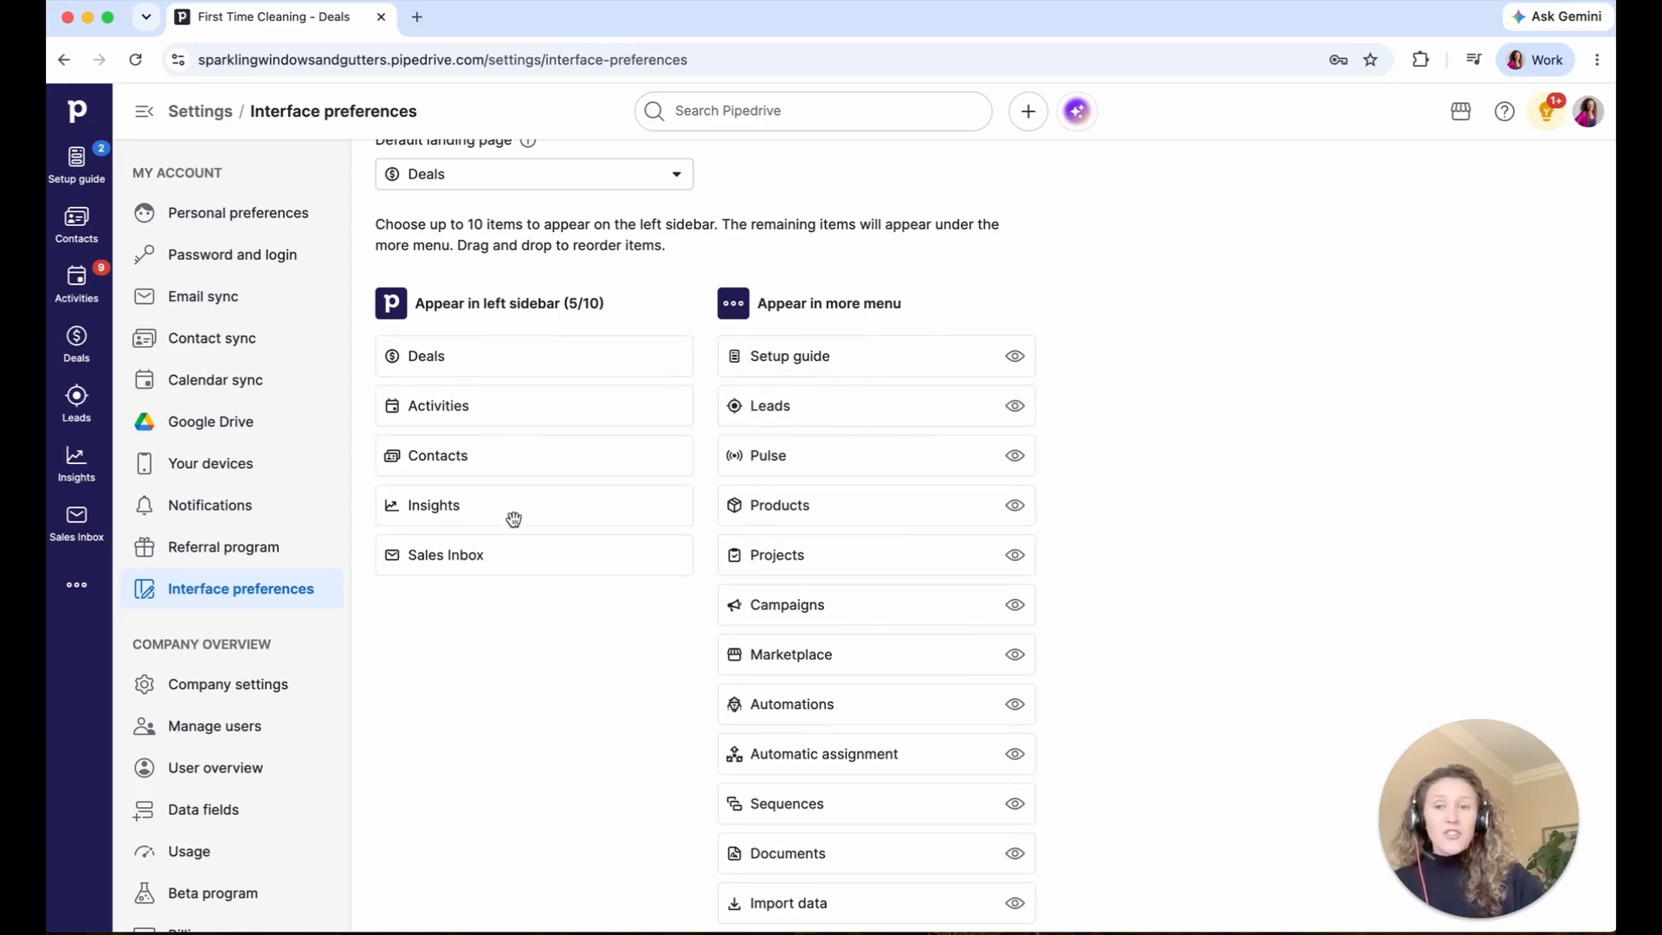
left_click_drag(512, 516, 823, 408)
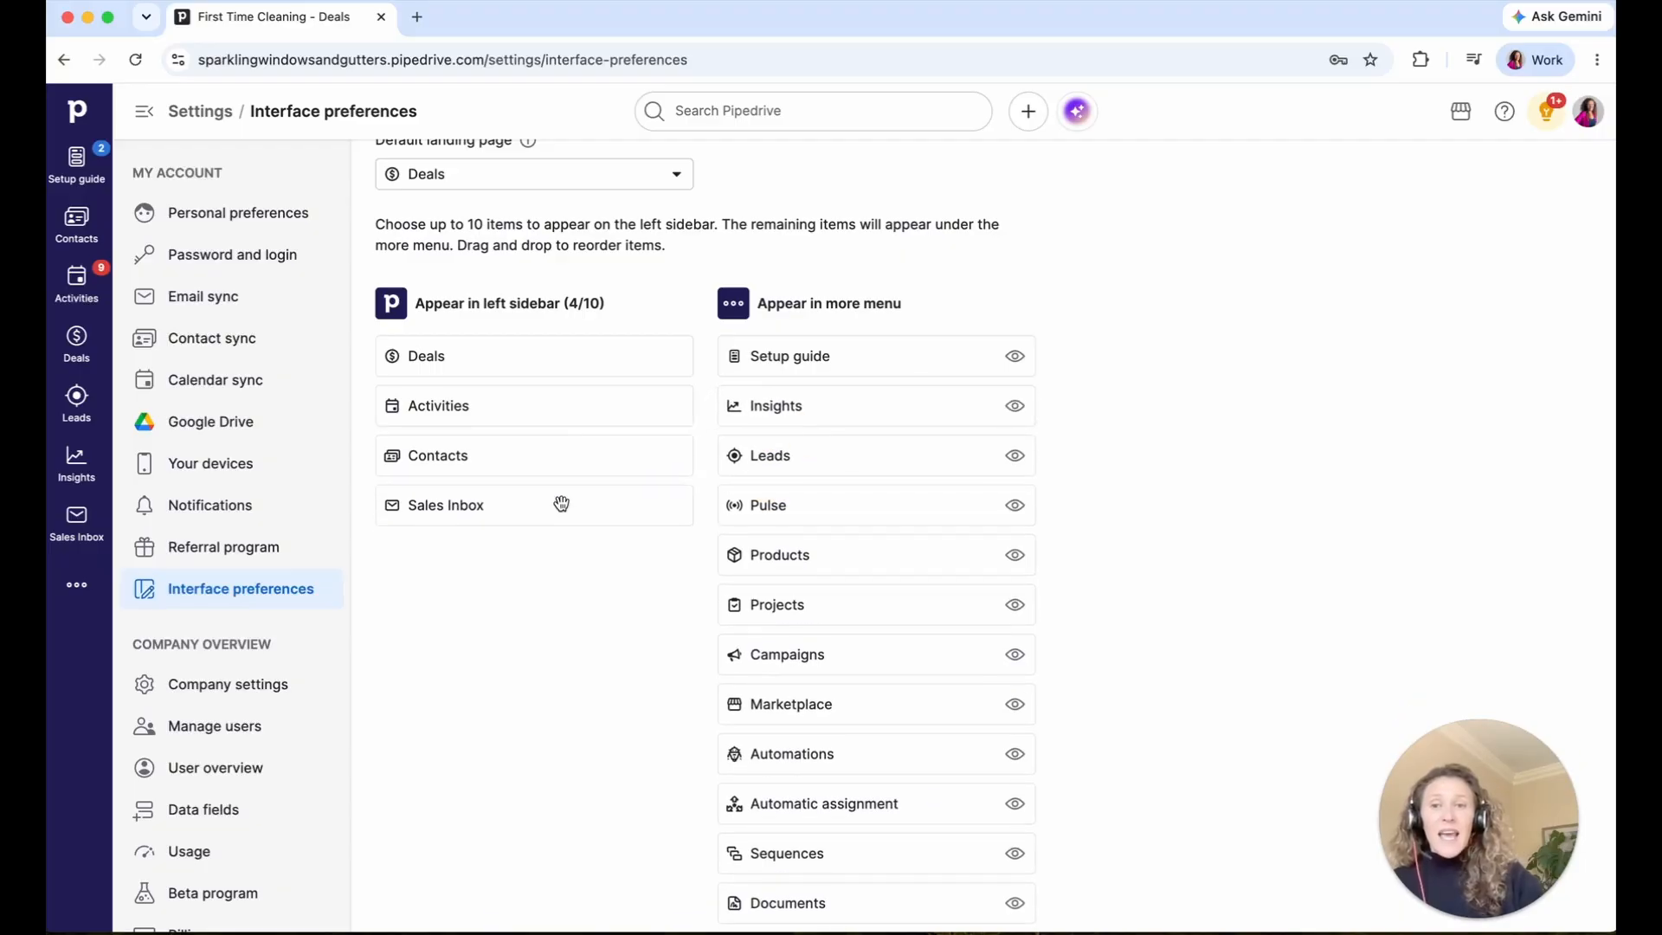
left_click_drag(562, 504, 555, 455)
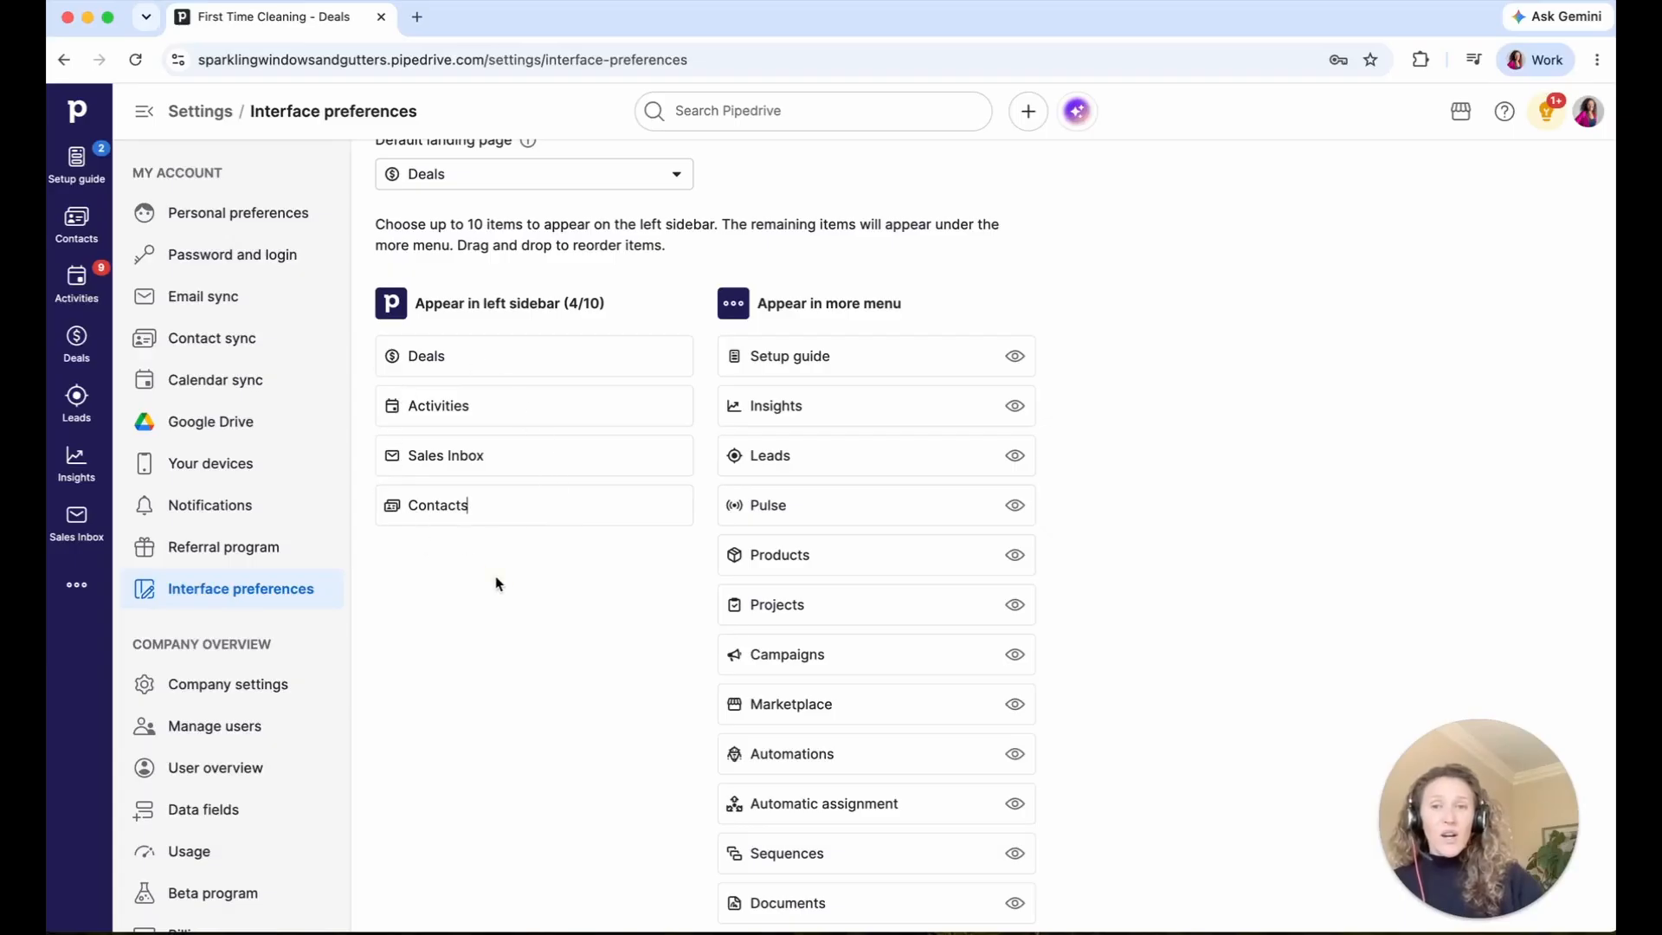
- Save the navigation layout and check the modules in the overflow list
scroll(496, 582, "down", 3)
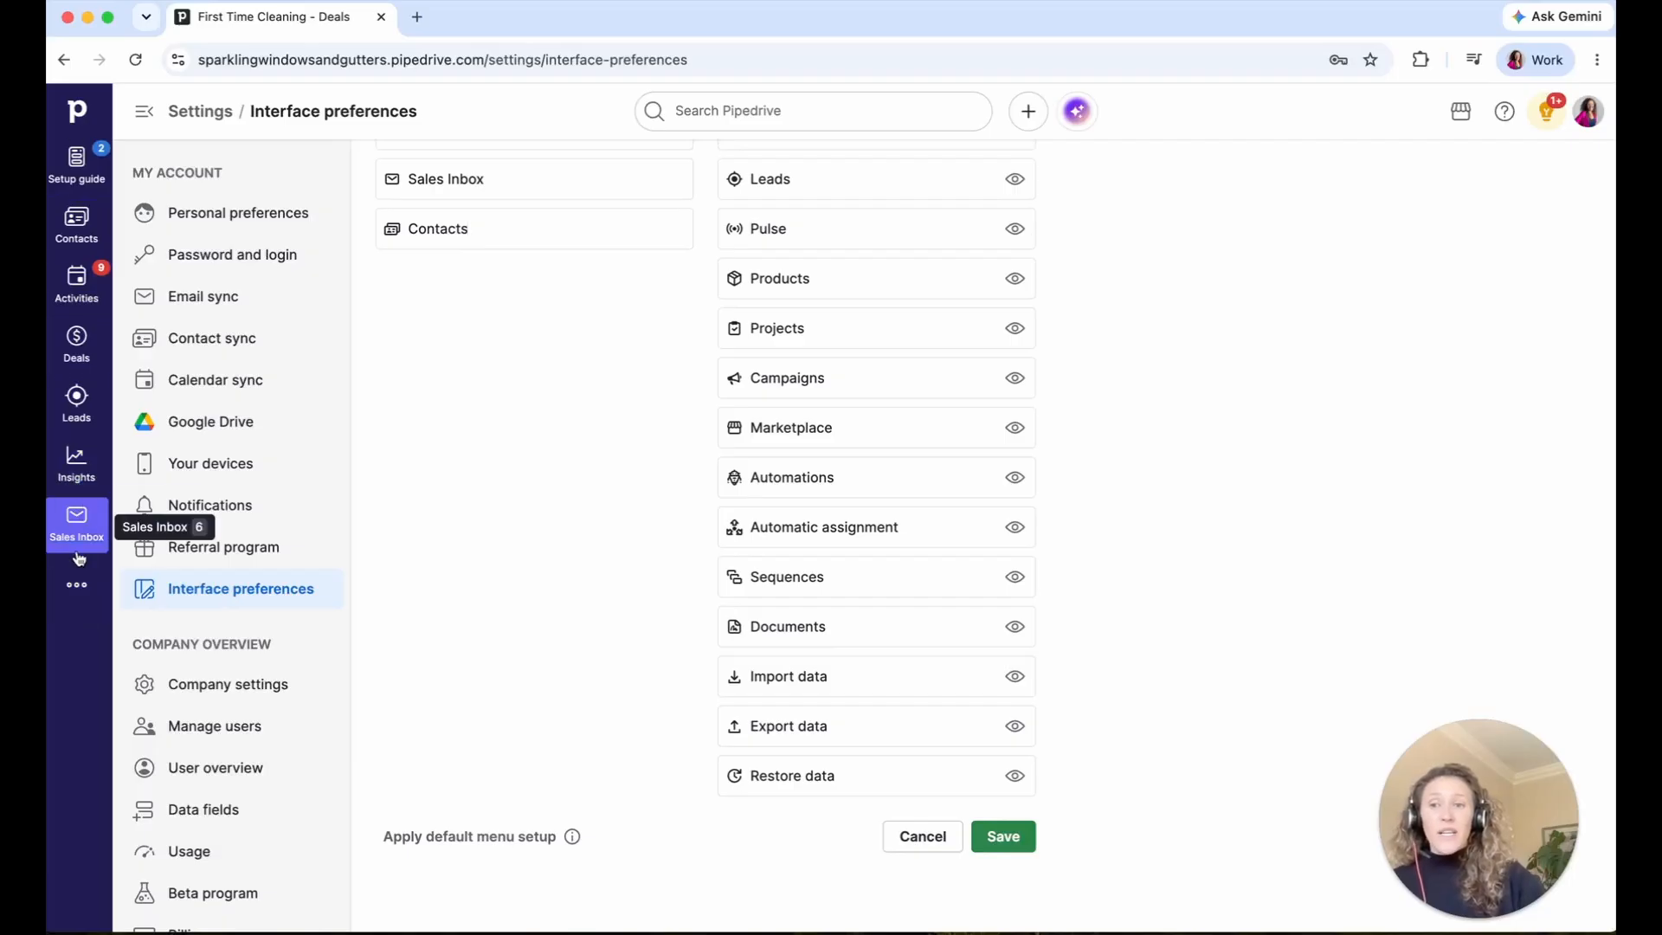
left_click(1008, 844)
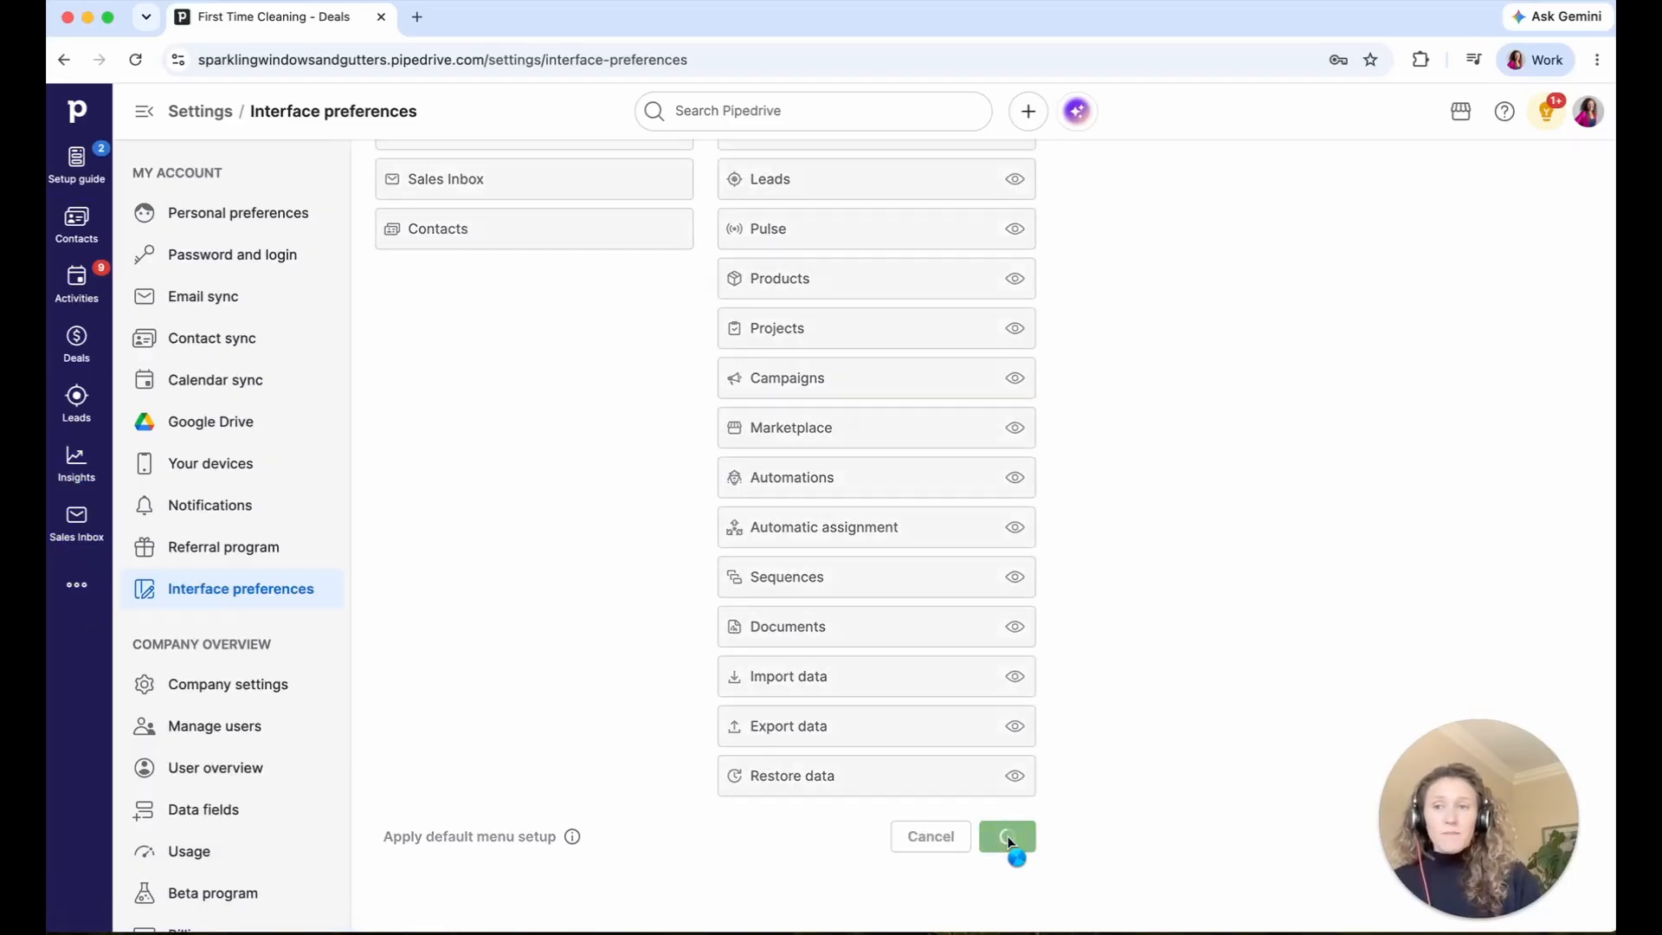
left_click(79, 408)
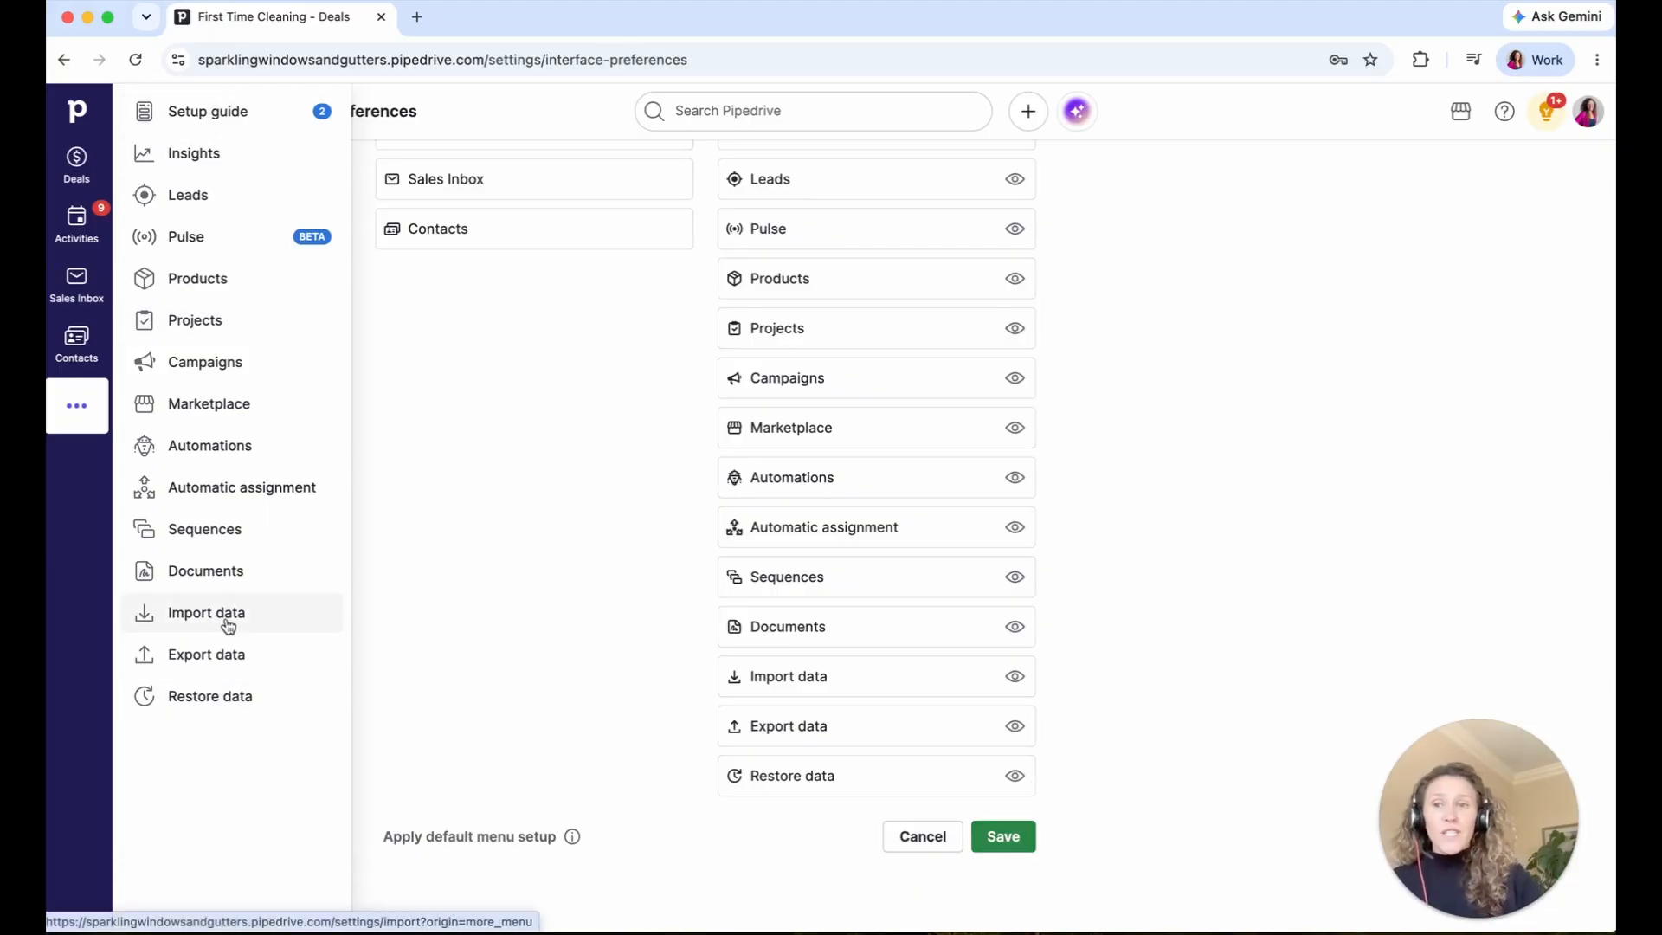
left_click(79, 405)
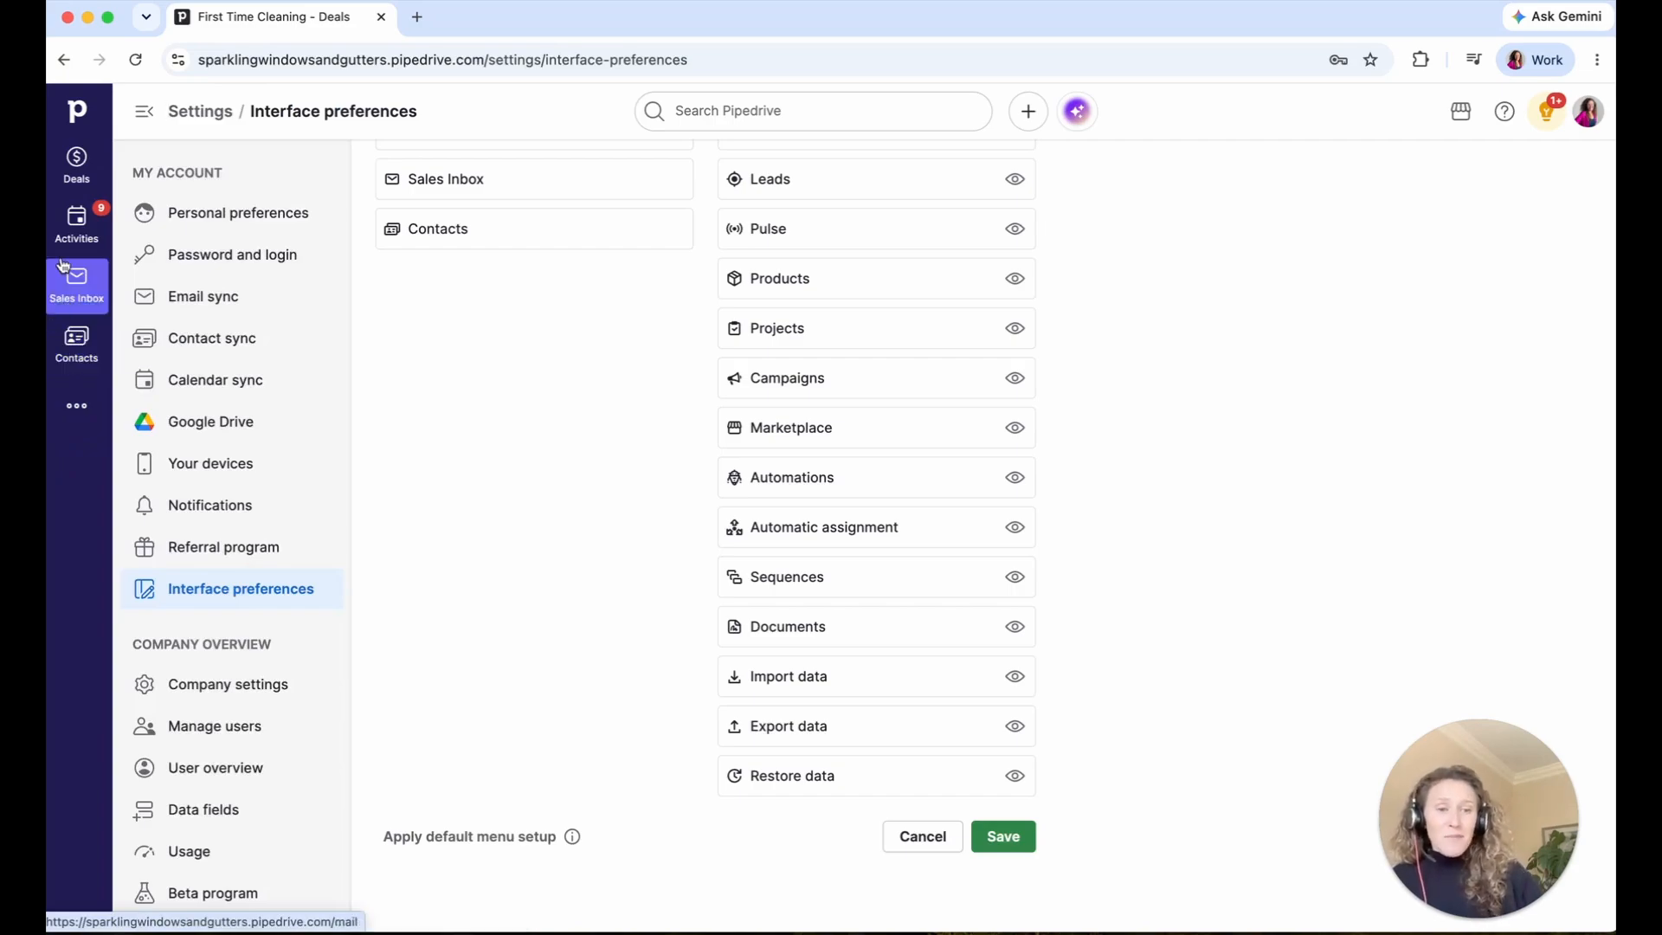
left_click(63, 170)
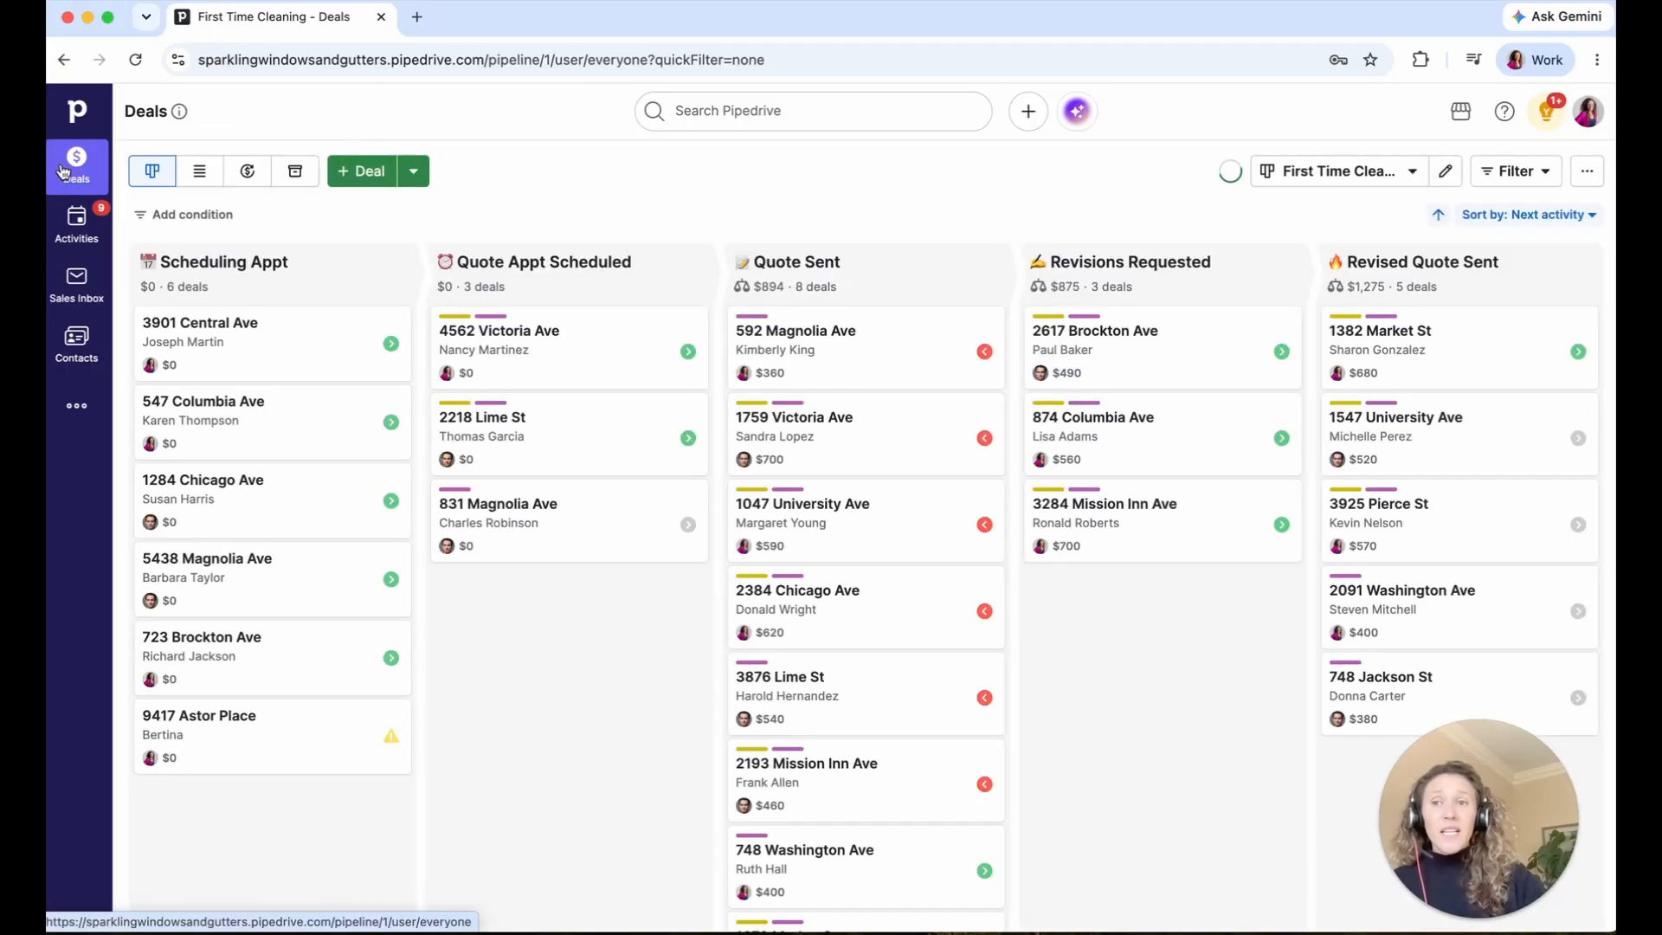
left_click(296, 357)
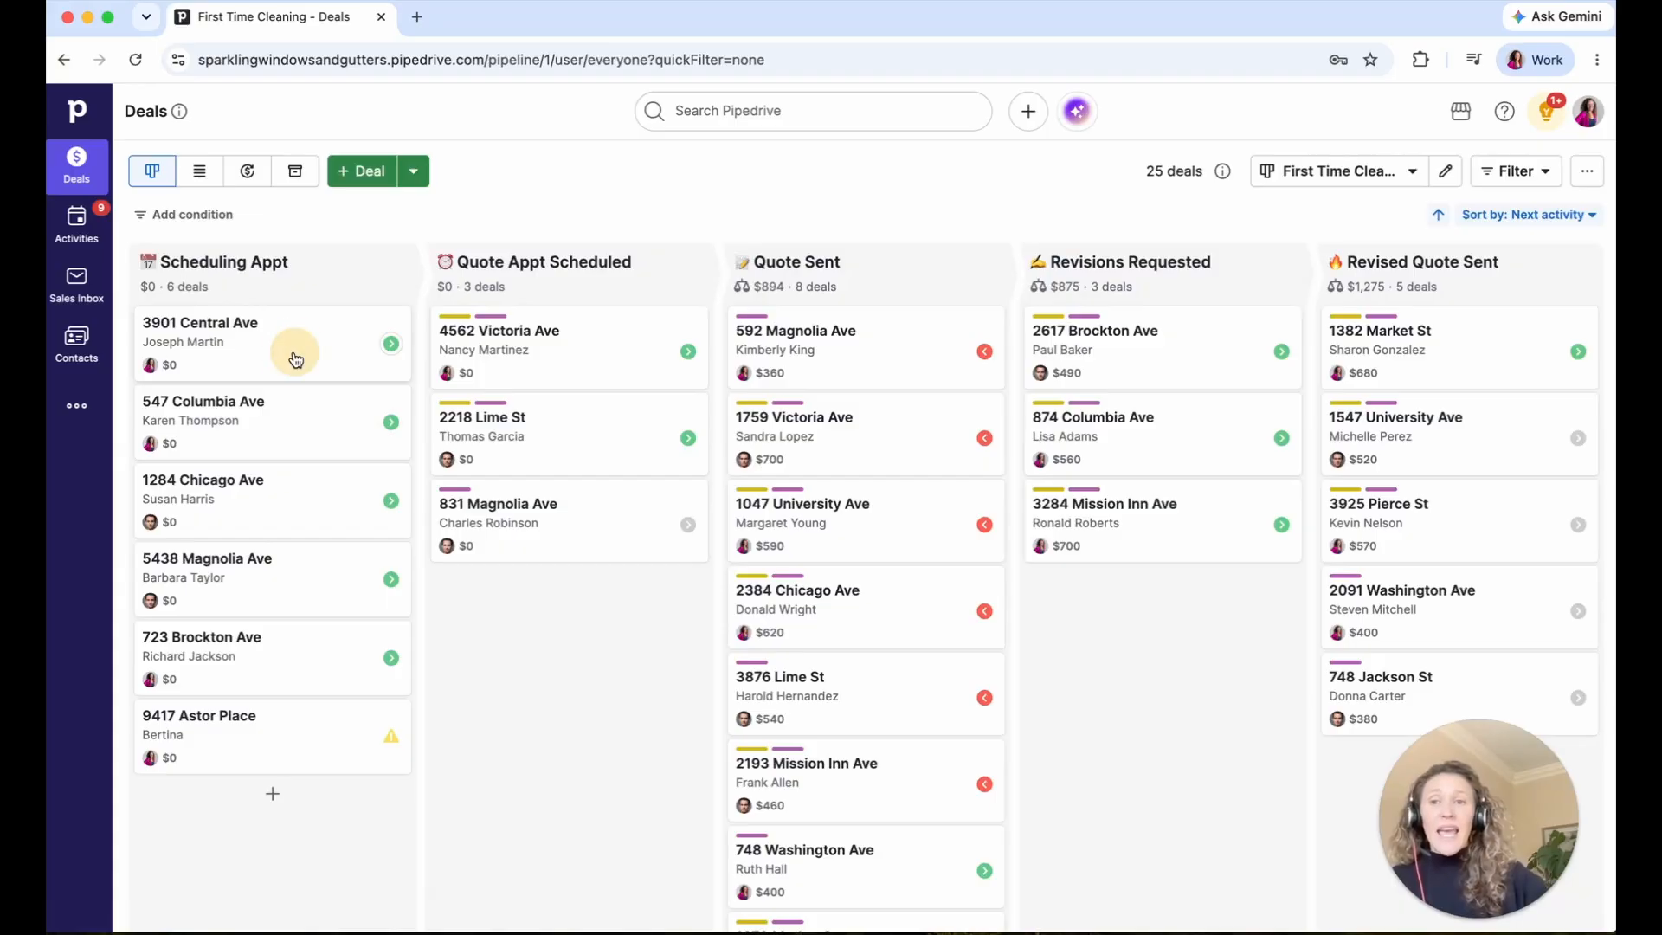
left_click(294, 351)
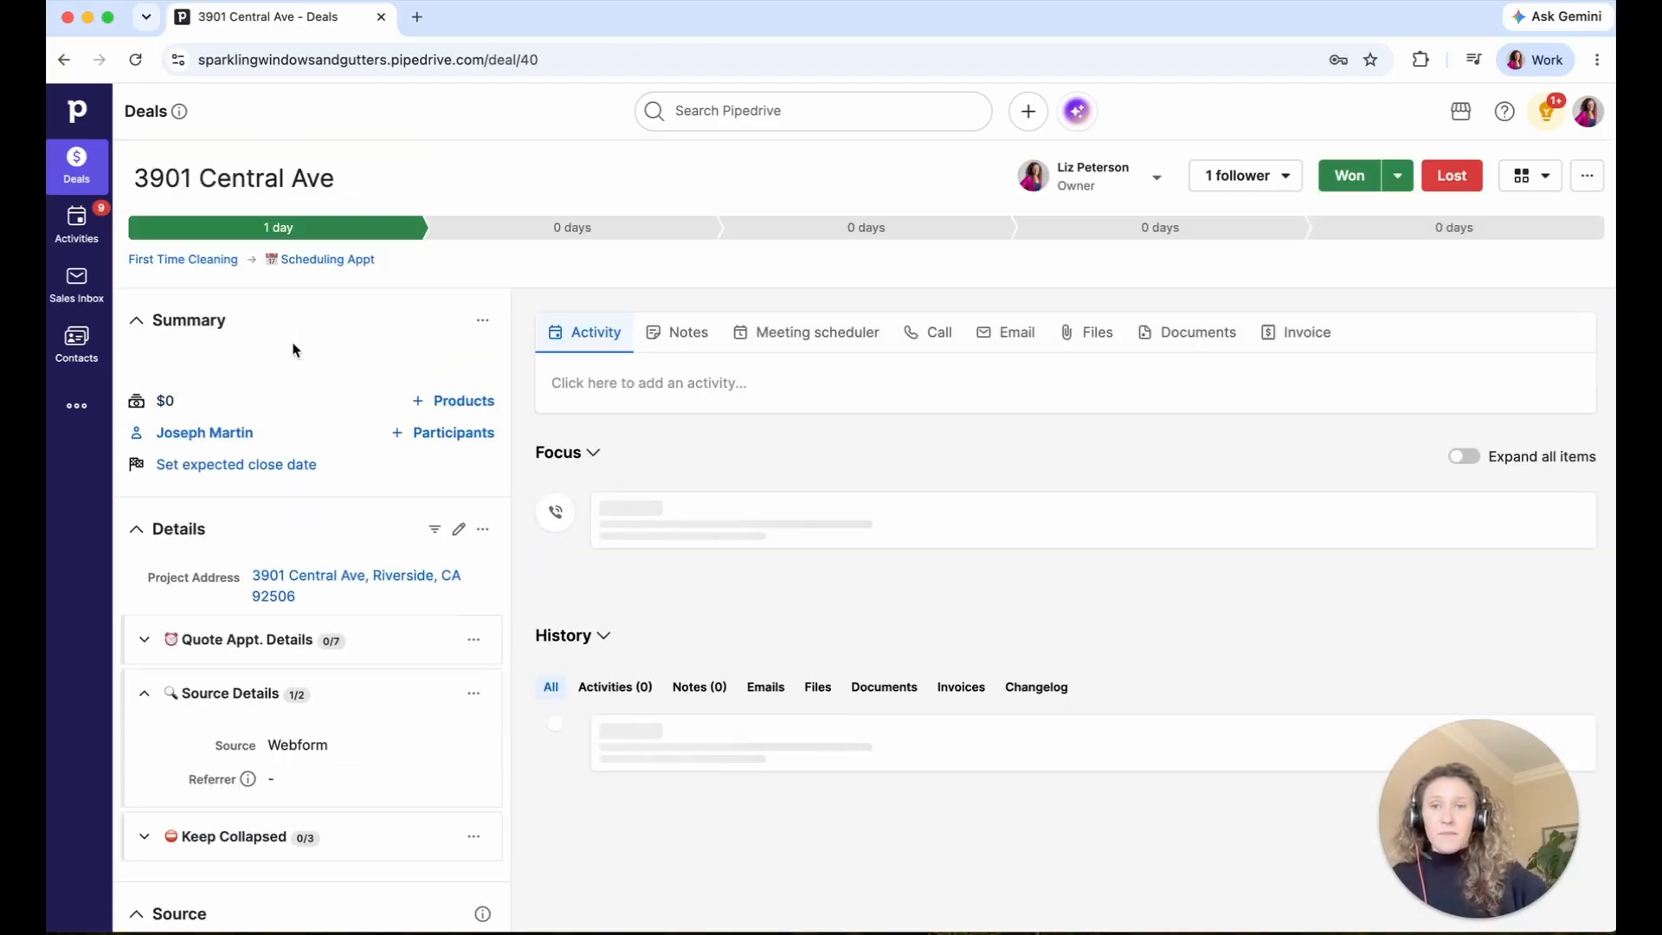
scroll(280, 544, "down", 7)
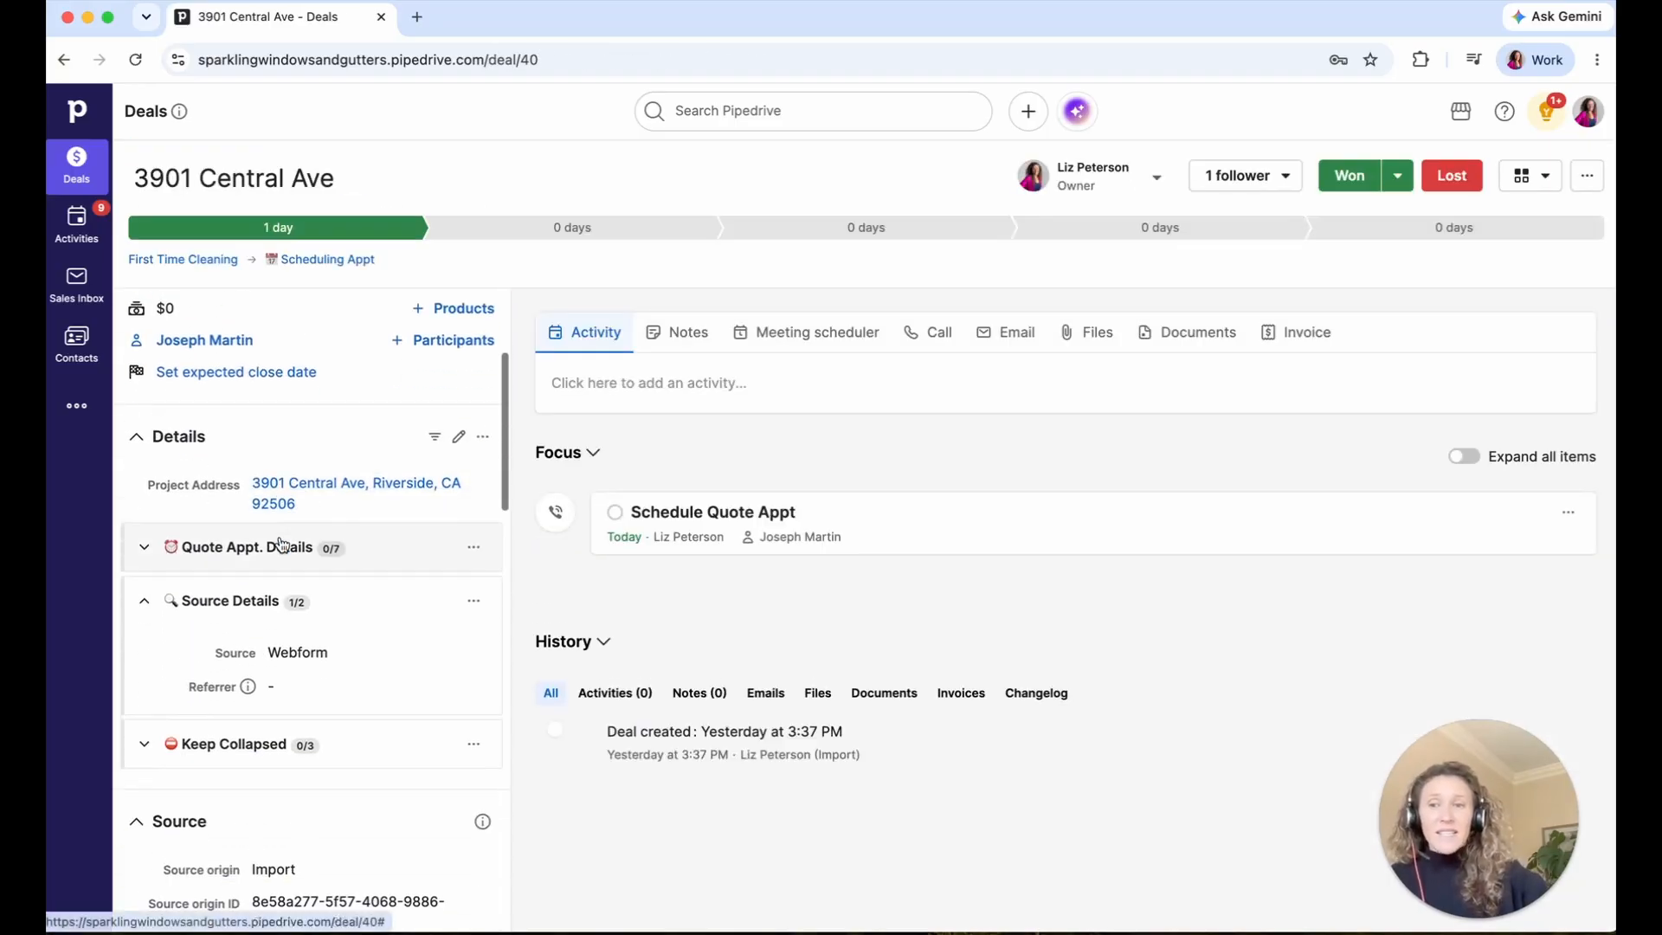
scroll(282, 514, "down", 8)
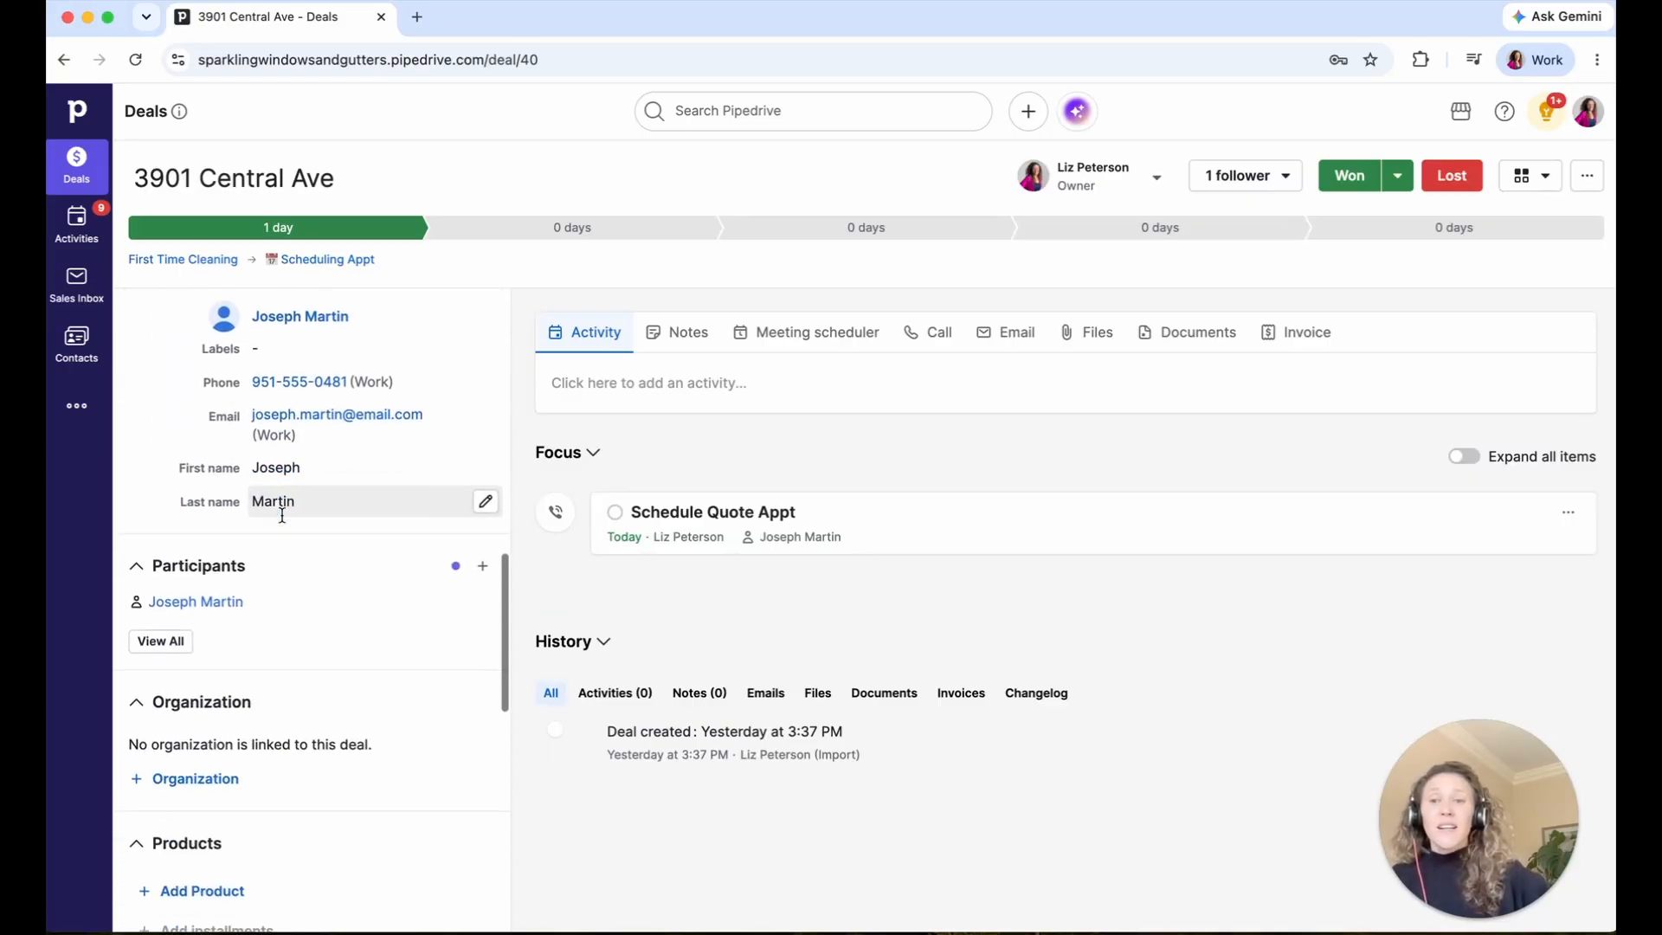
scroll(282, 514, "down", 2)
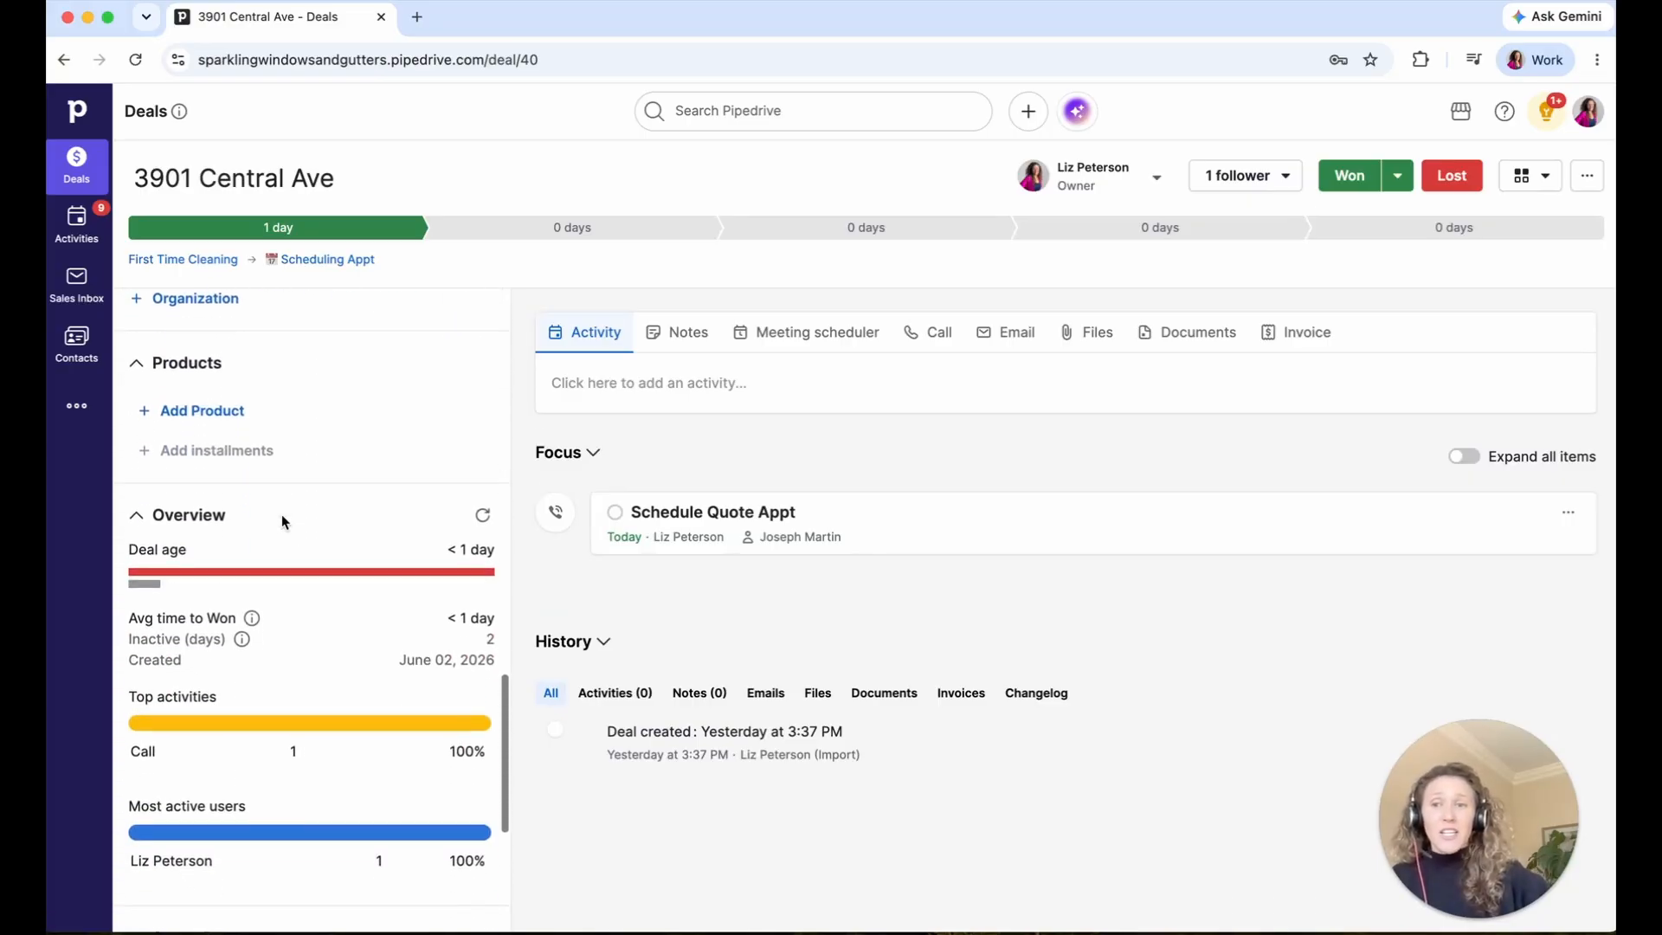
left_click(181, 370)
left_click(182, 370)
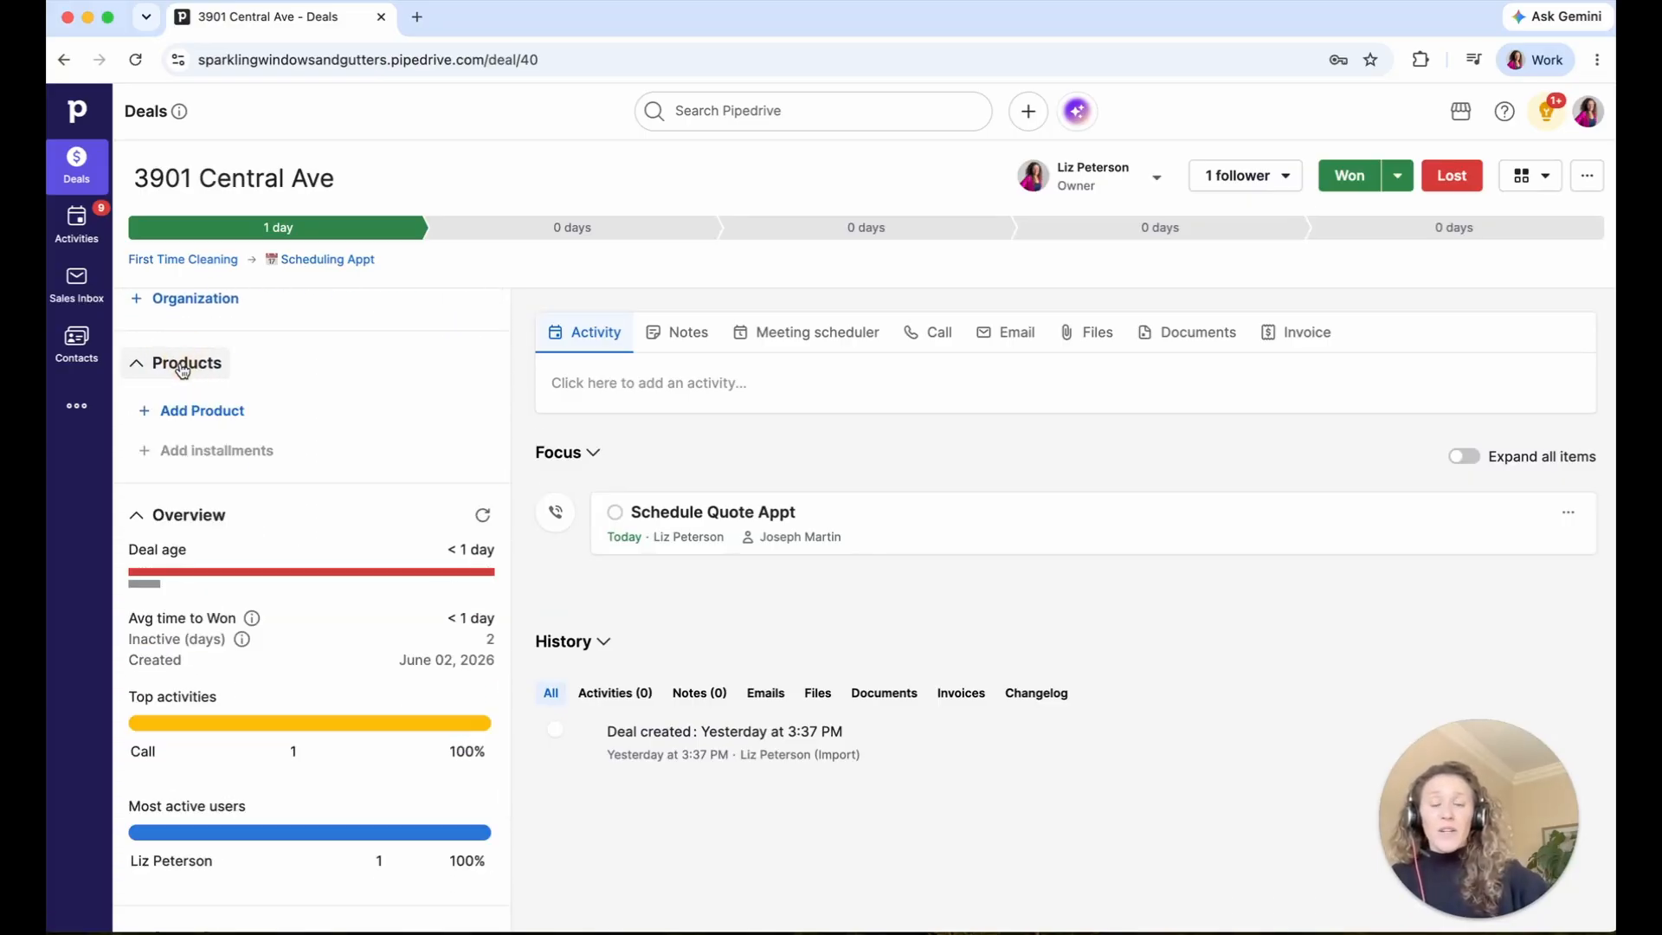
scroll(181, 370, "up", 10)
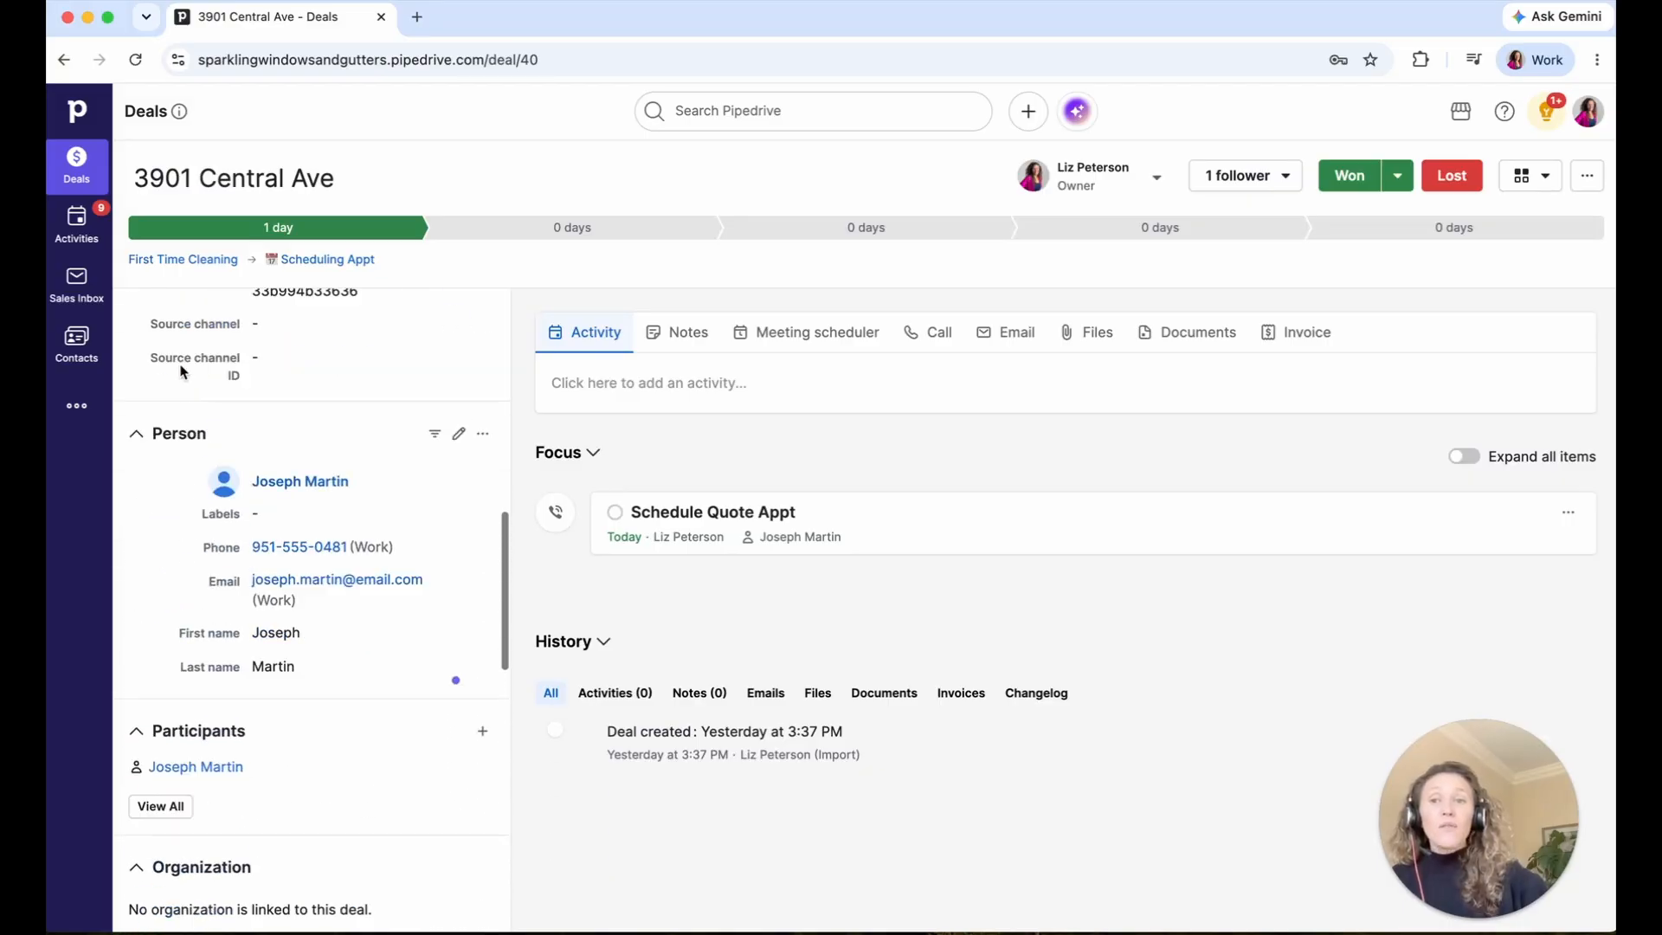
scroll(182, 370, "up", 5)
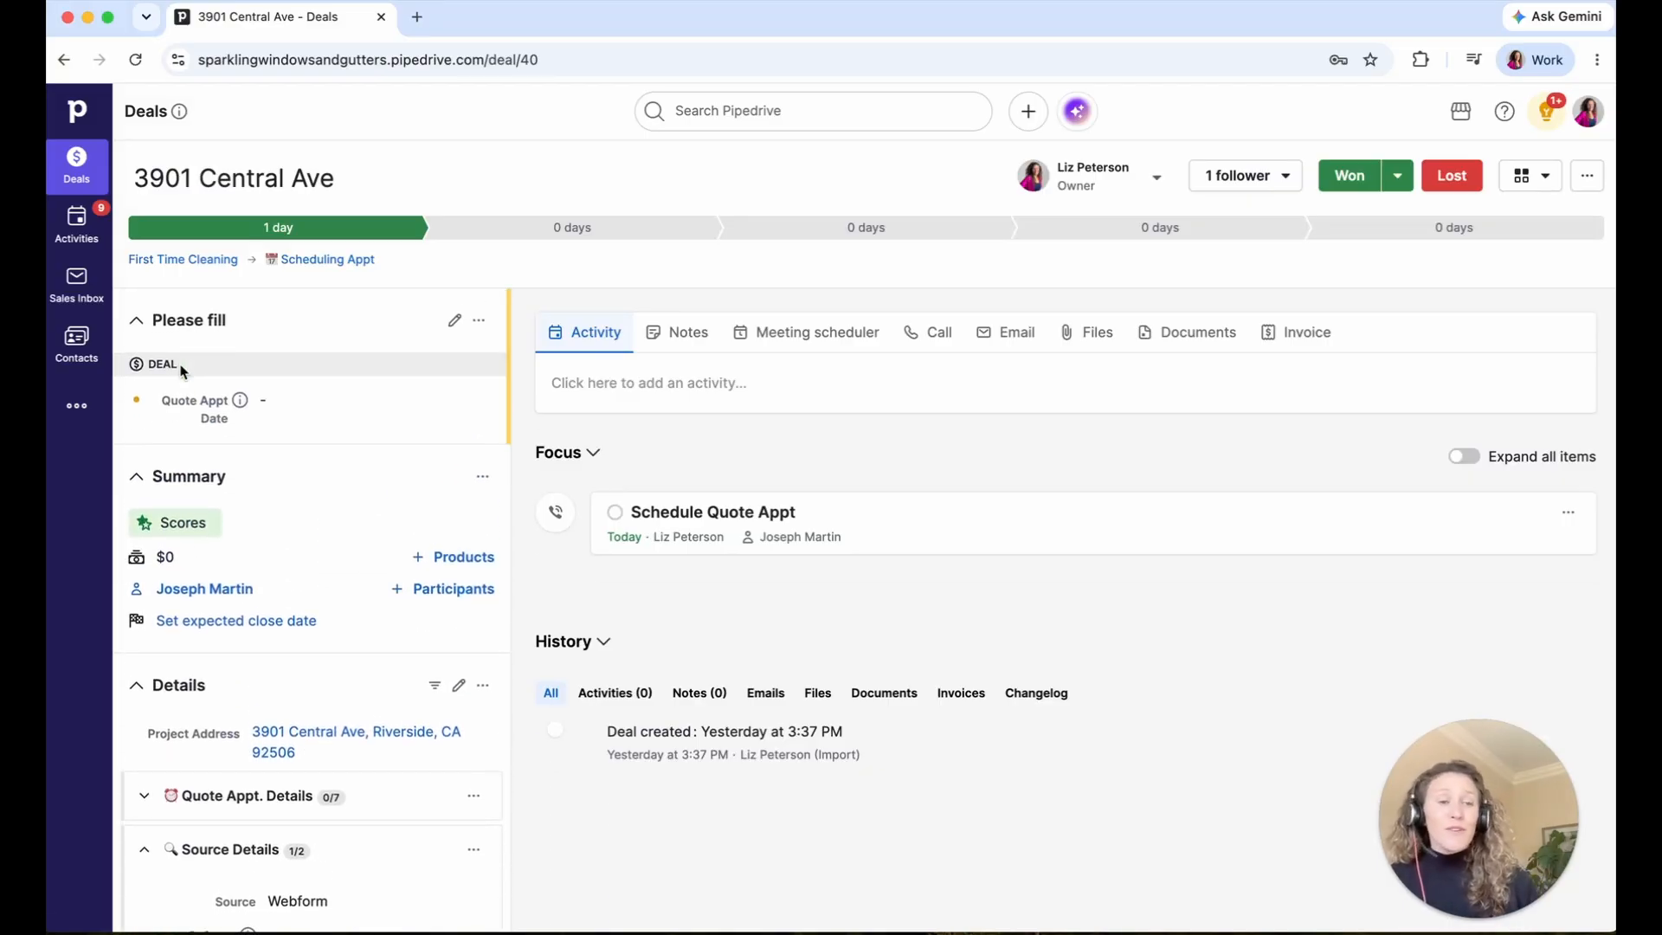
scroll(181, 370, "down", 15)
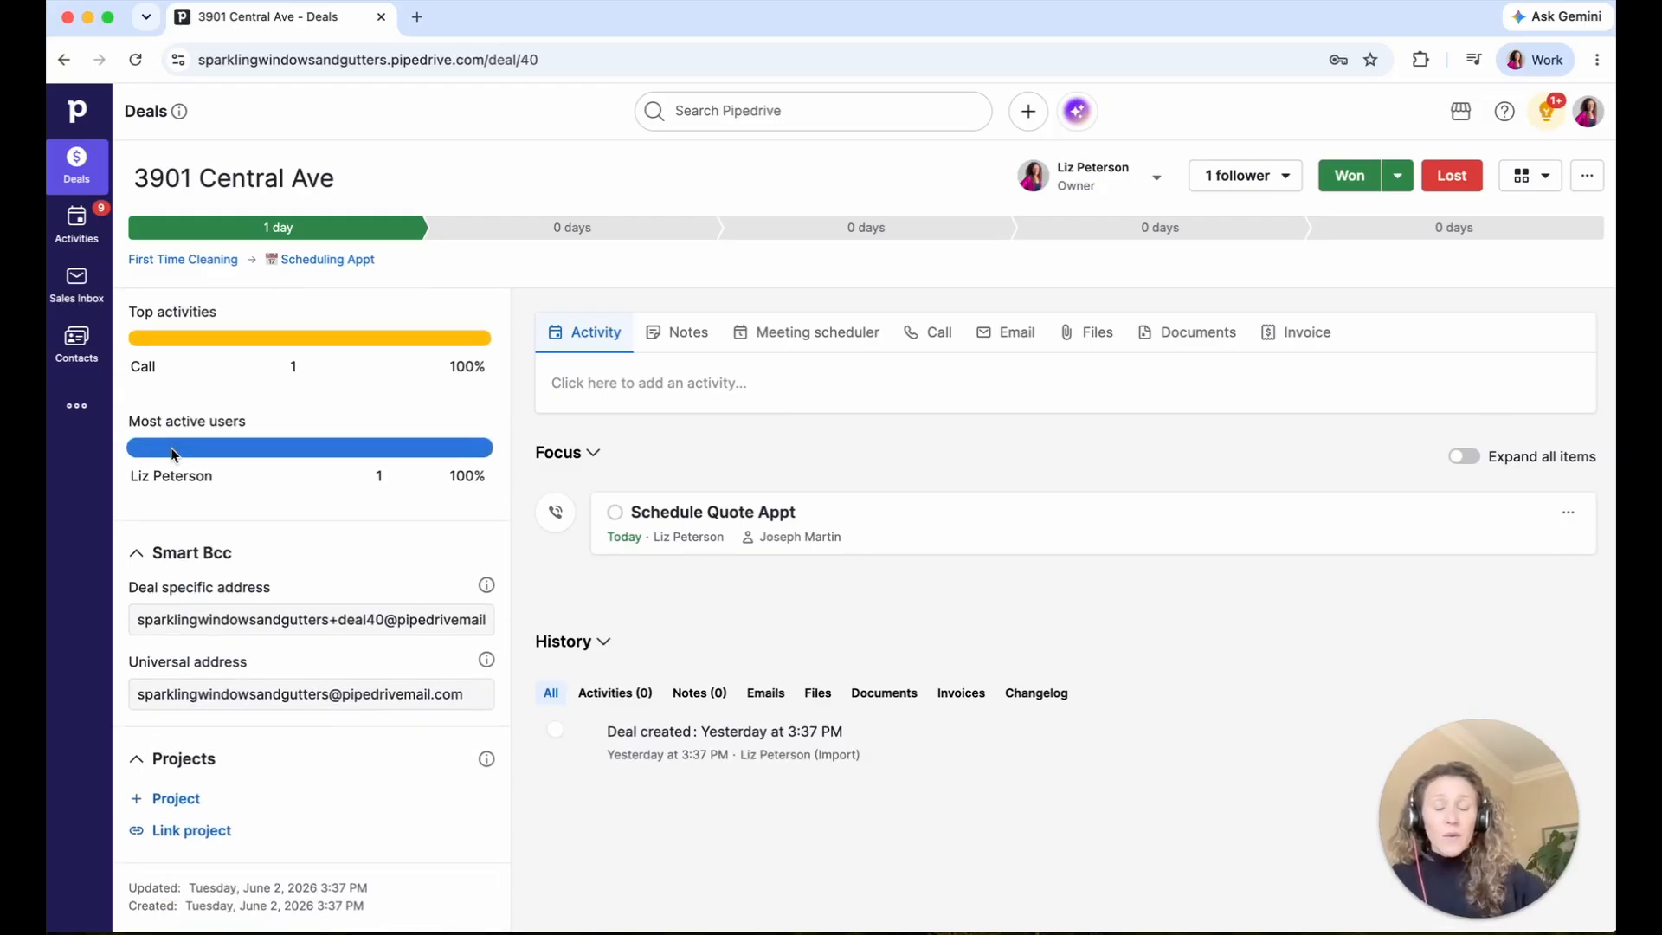
scroll(173, 453, "up", 12)
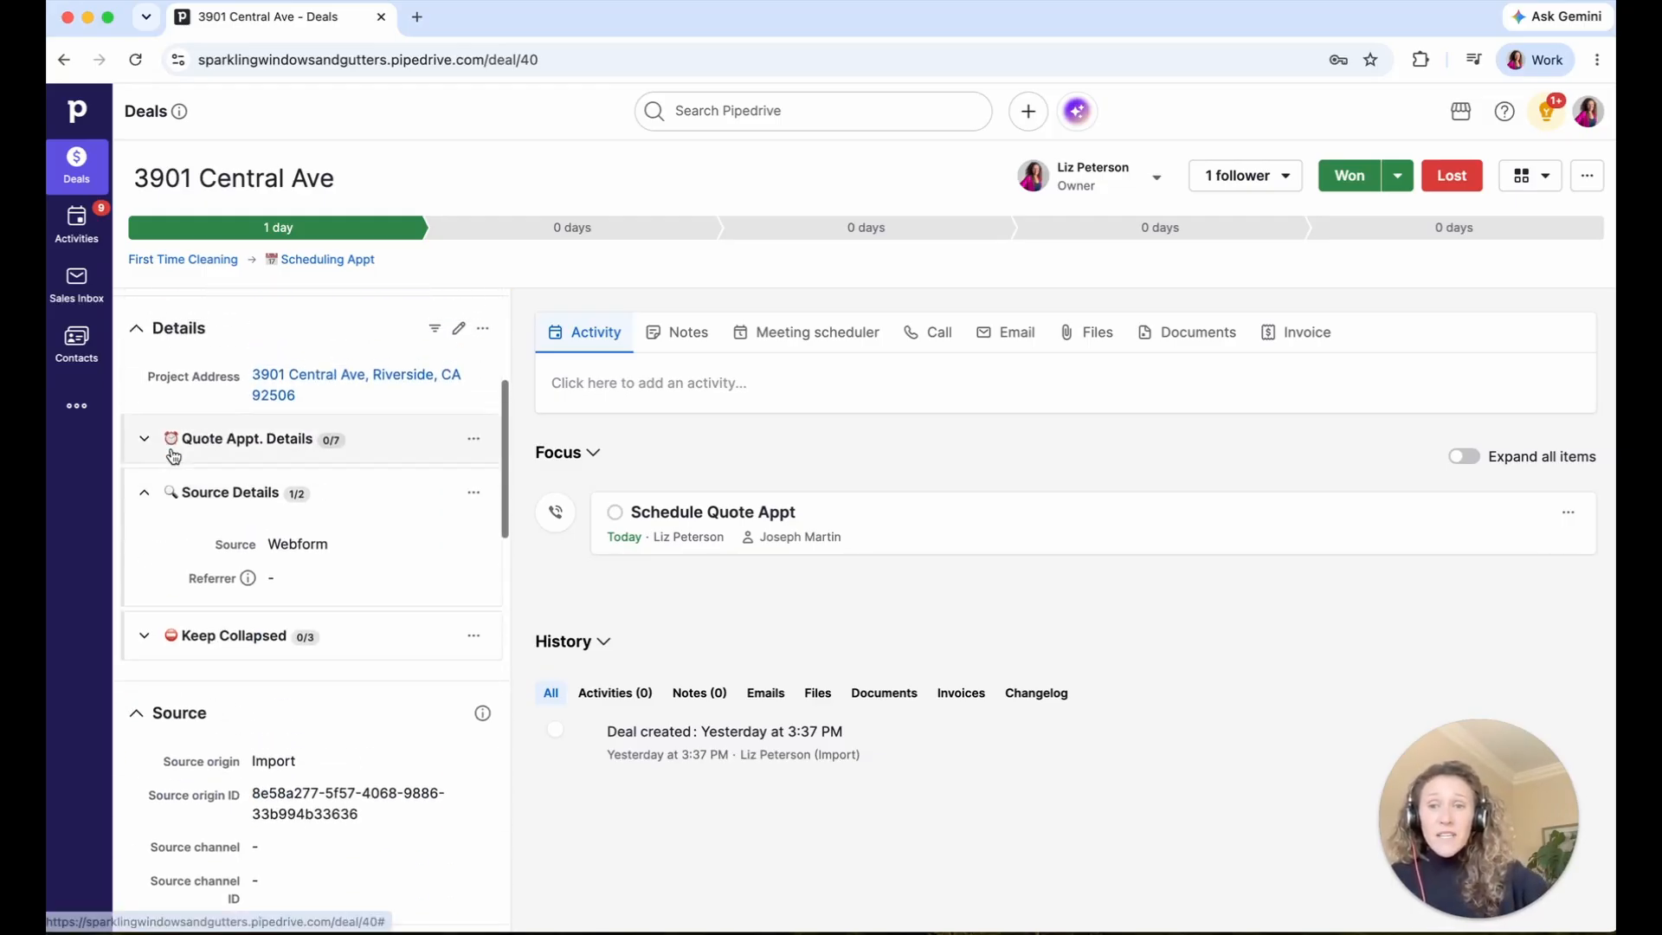
scroll(173, 455, "up", 2)
- In Manage sidebar sections, switch off Source, Organization, Overview, Smart BCC, Projects and Invoices
left_click(481, 477)
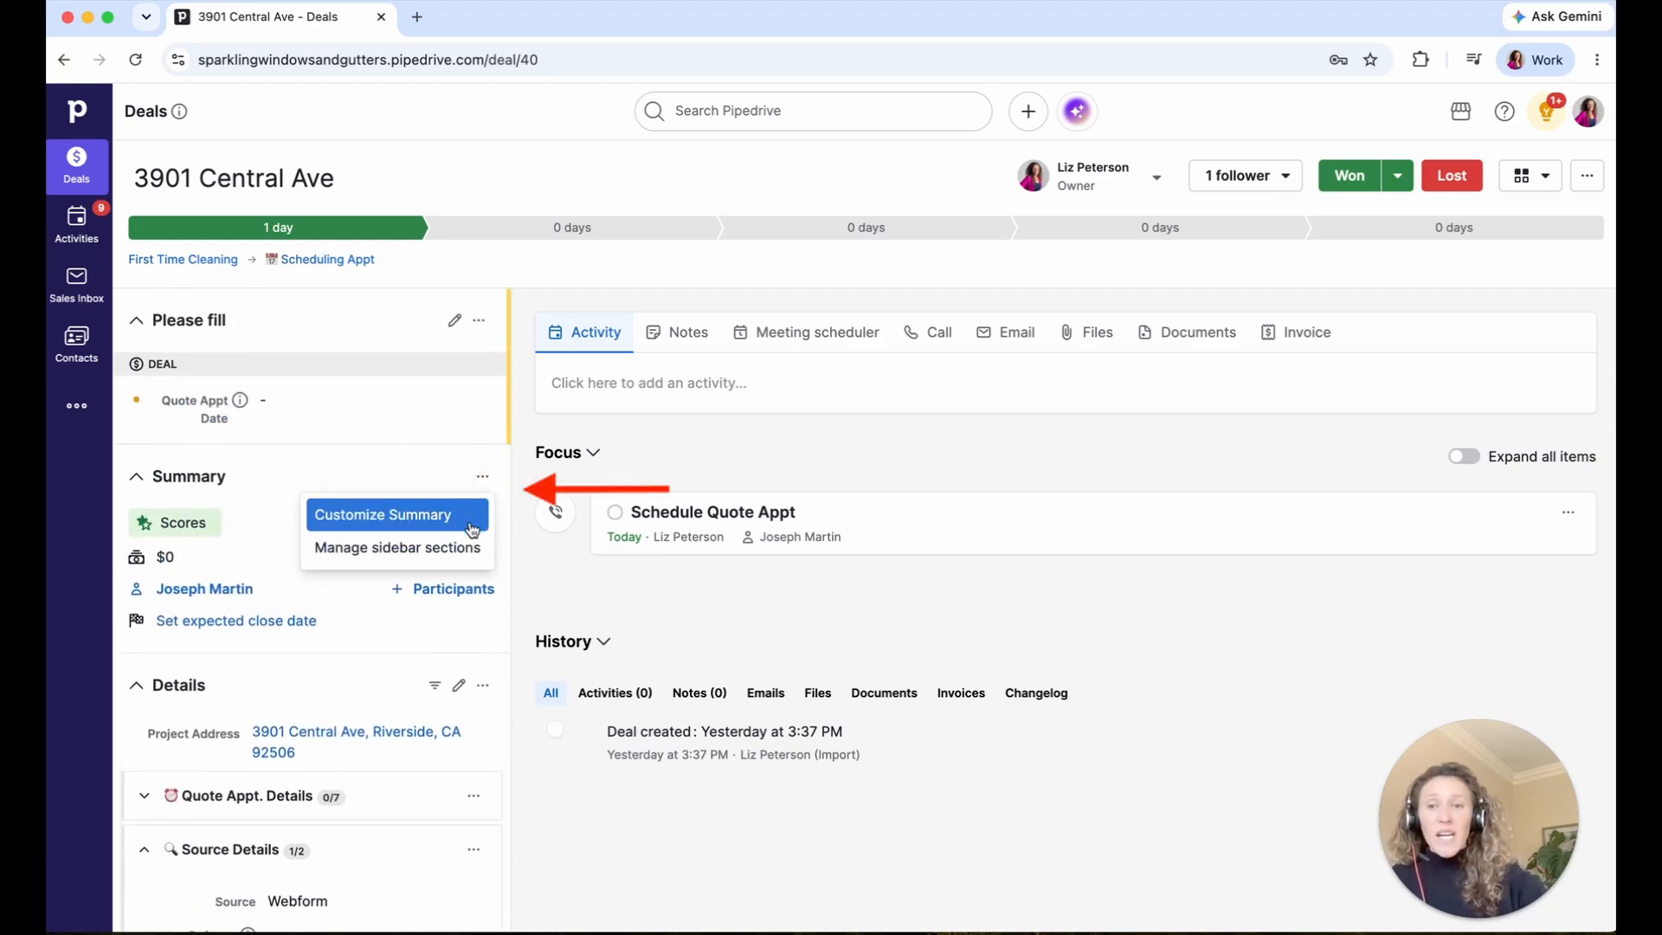
left_click(398, 548)
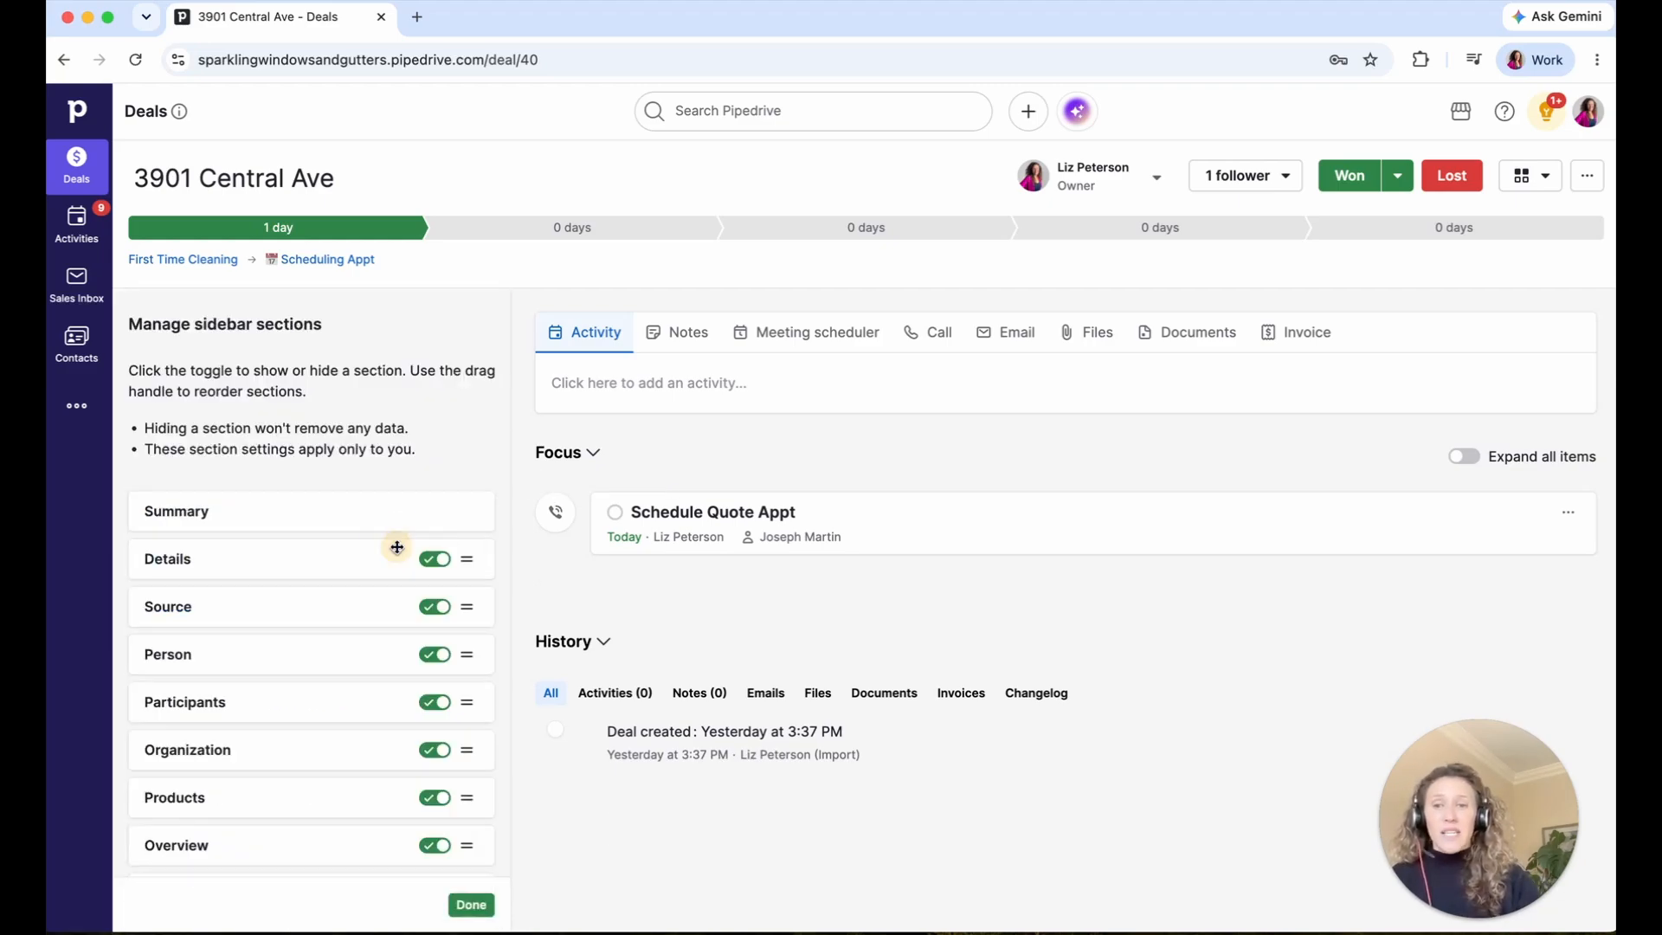
scroll(386, 589, "down", 3)
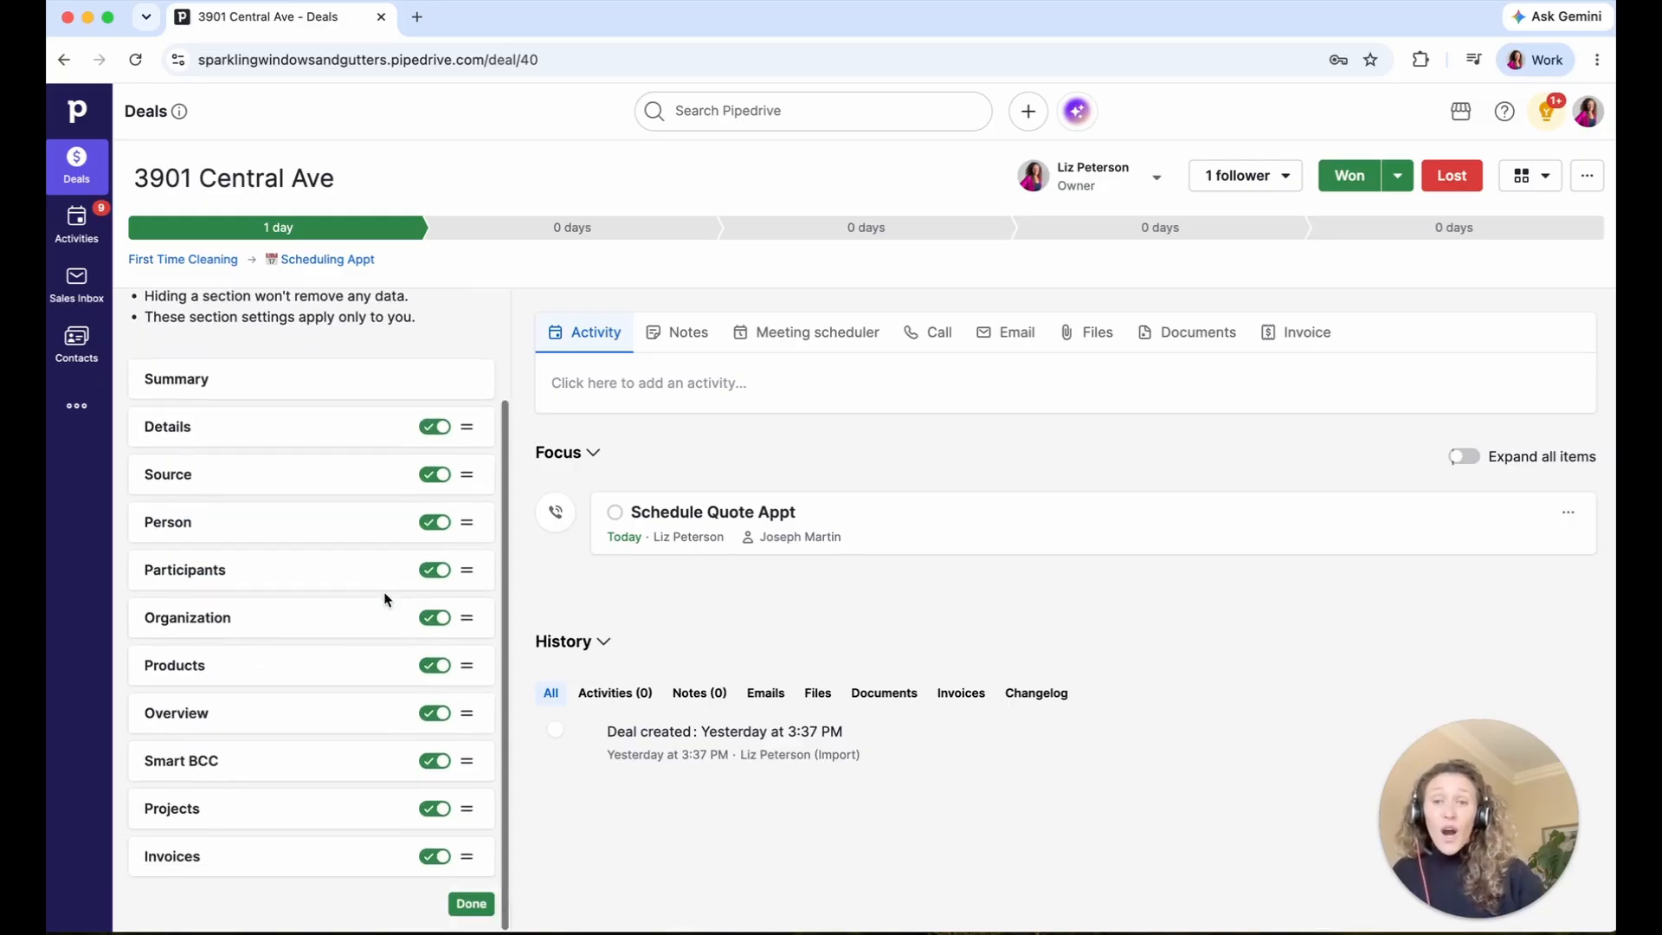
left_click(435, 475)
left_click(435, 618)
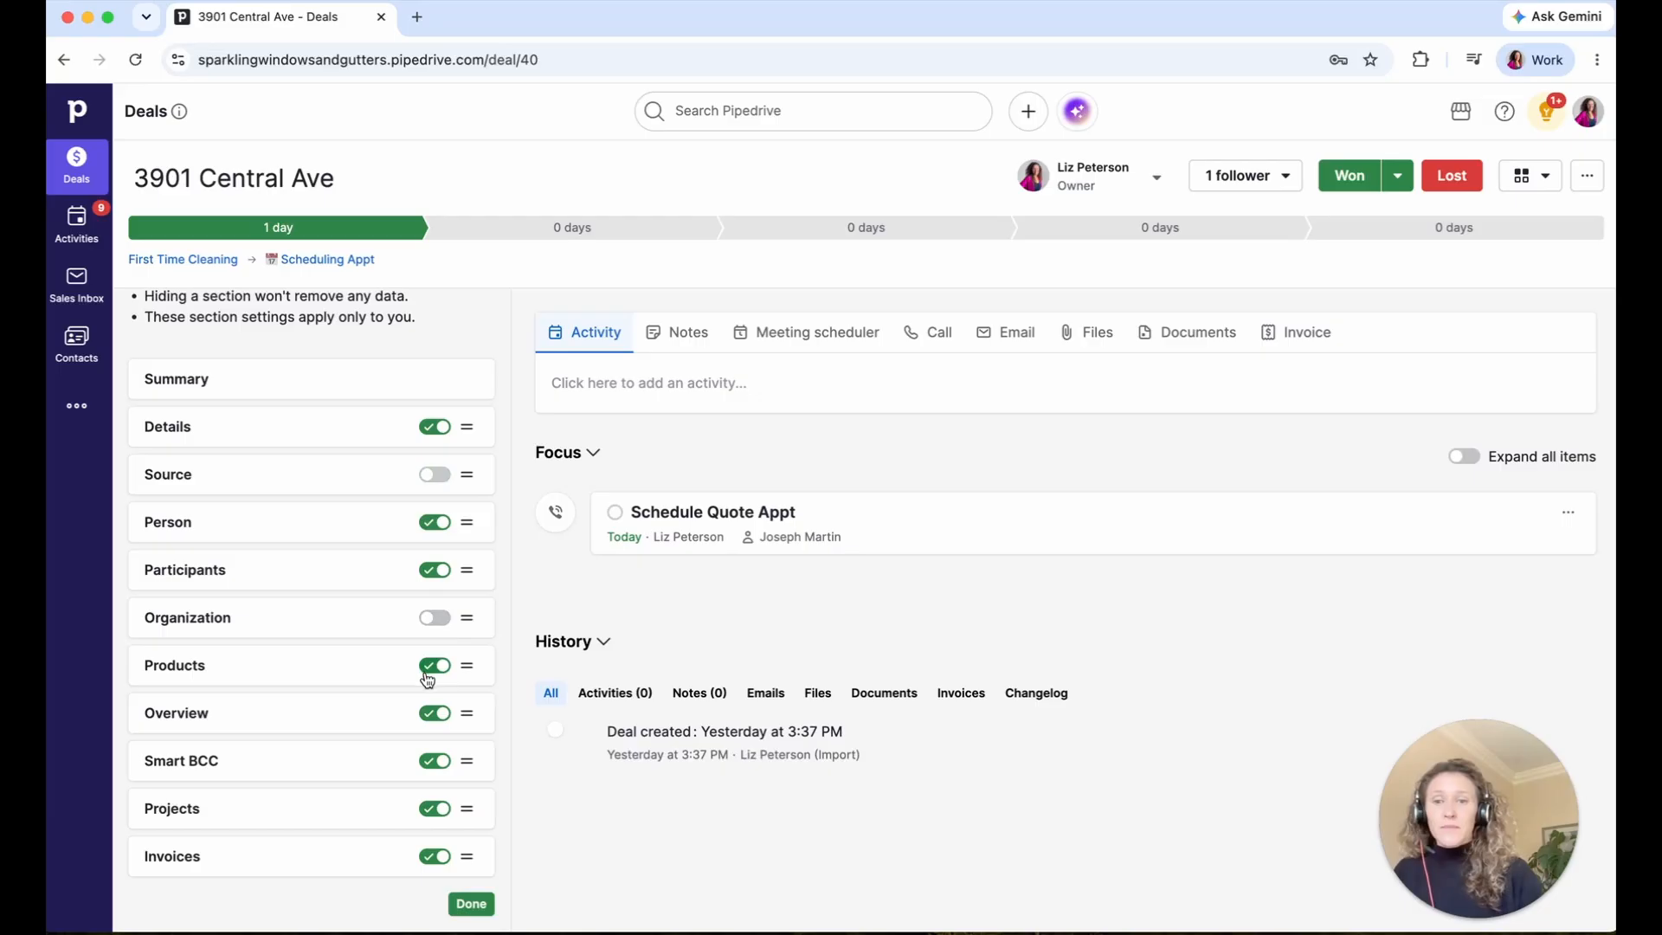
left_click(432, 713)
left_click(433, 761)
left_click(432, 807)
left_click(432, 856)
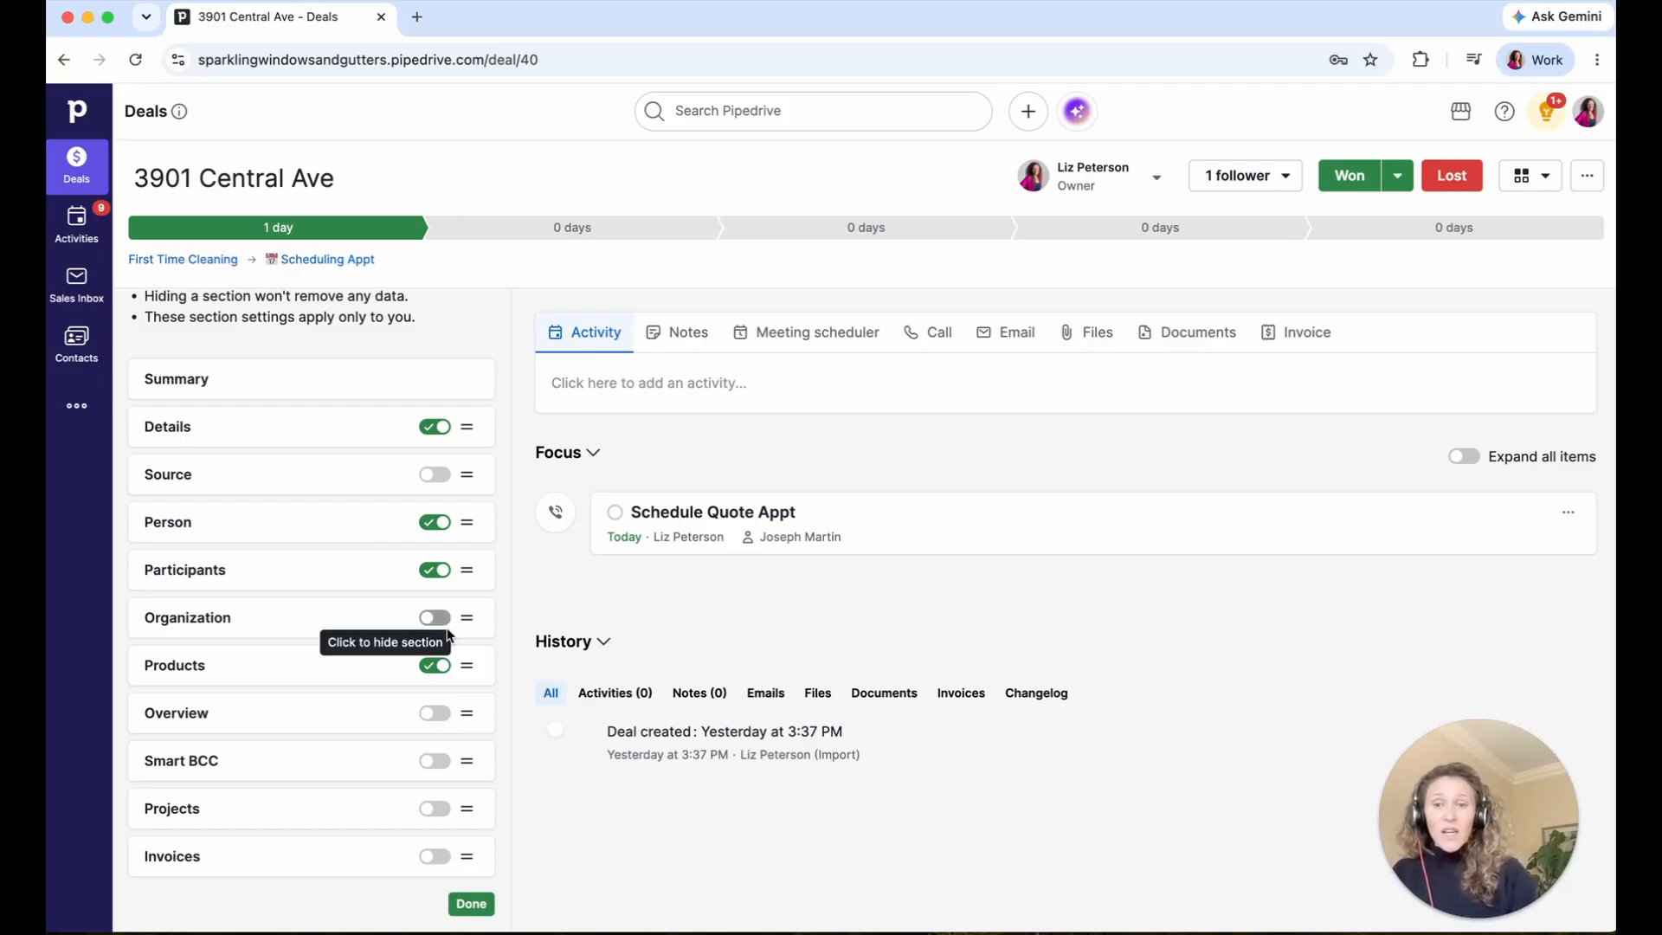
left_click(471, 904)
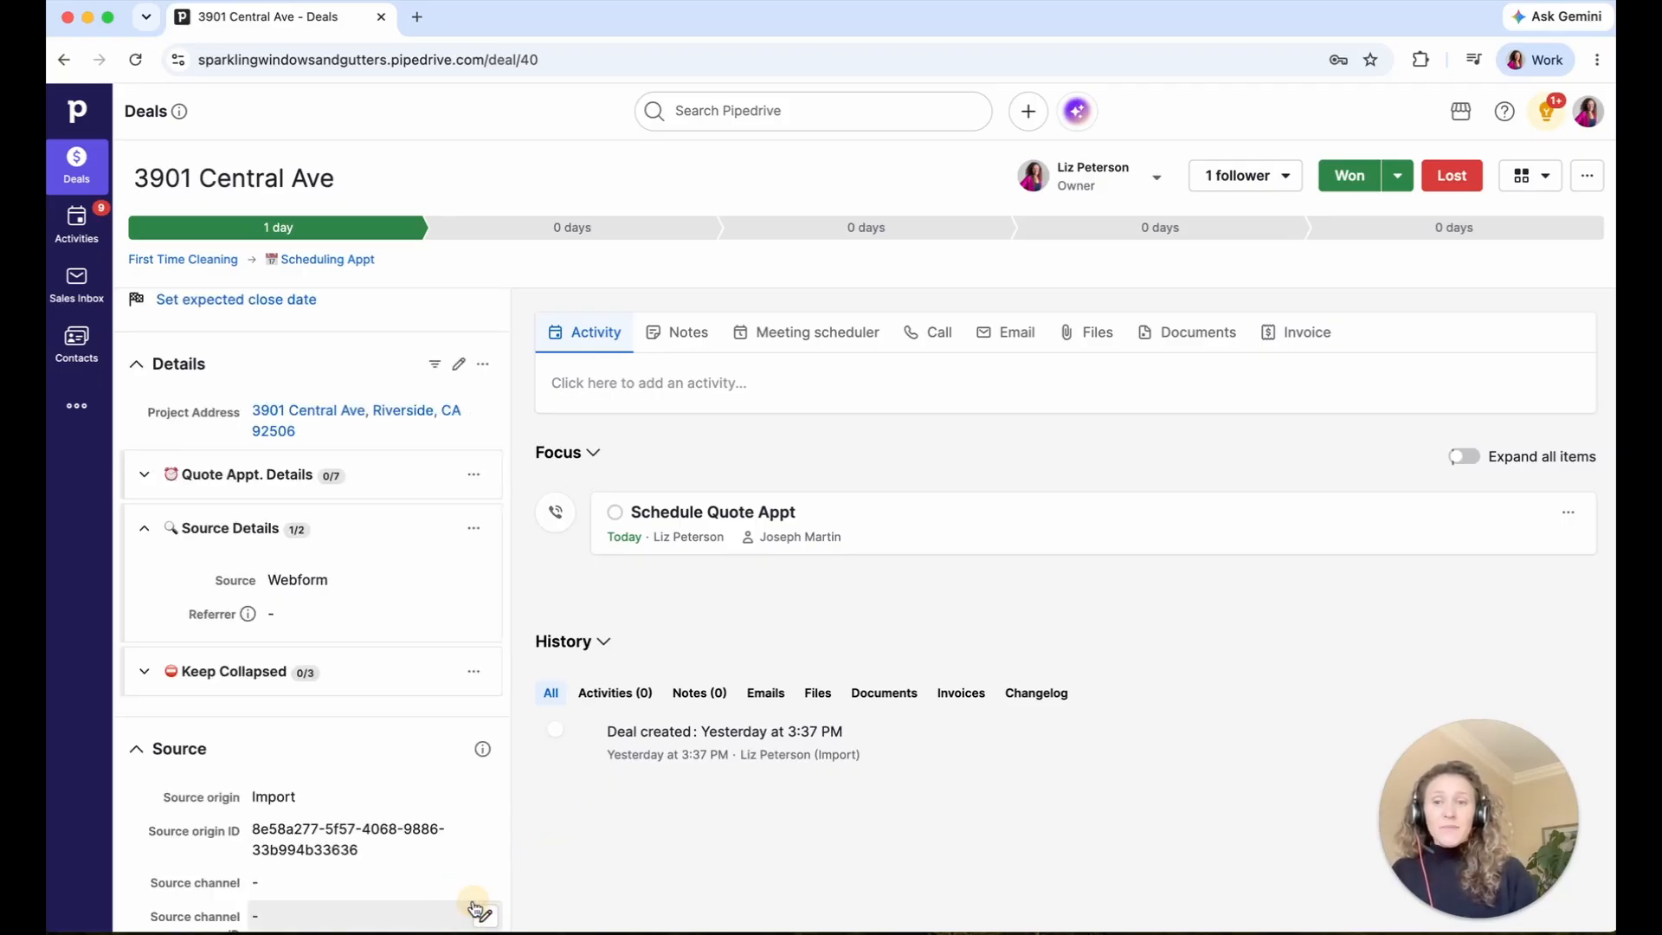
scroll(408, 688, "up", 4)
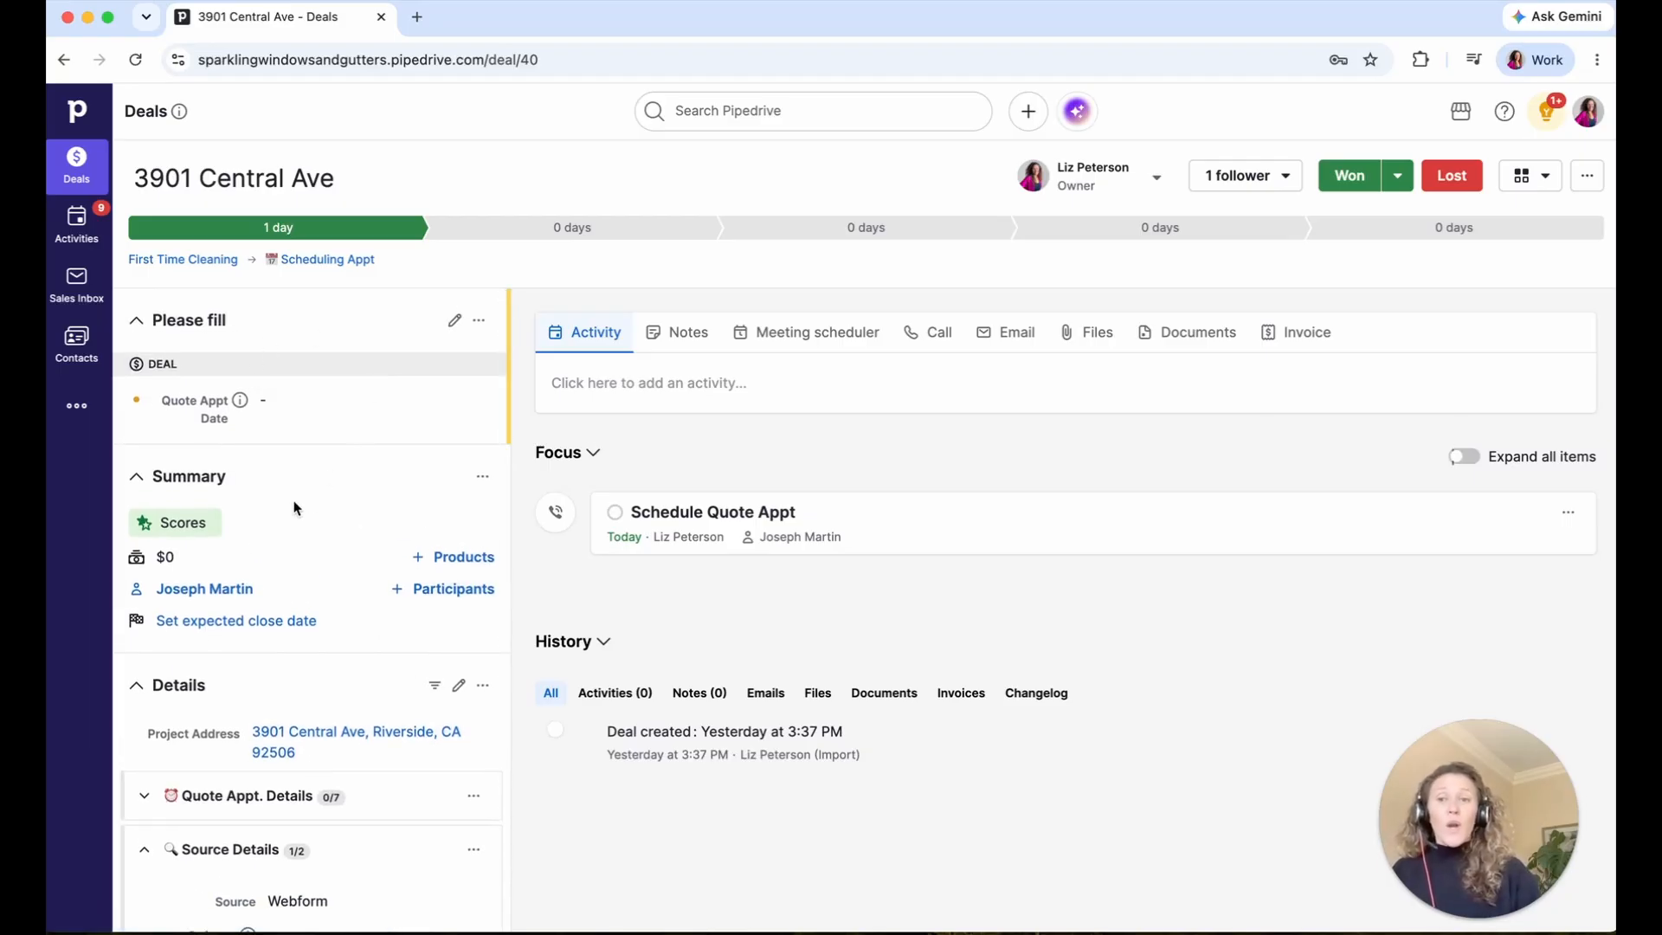
scroll(294, 508, "down", 3)
scroll(265, 486, "down", 8)
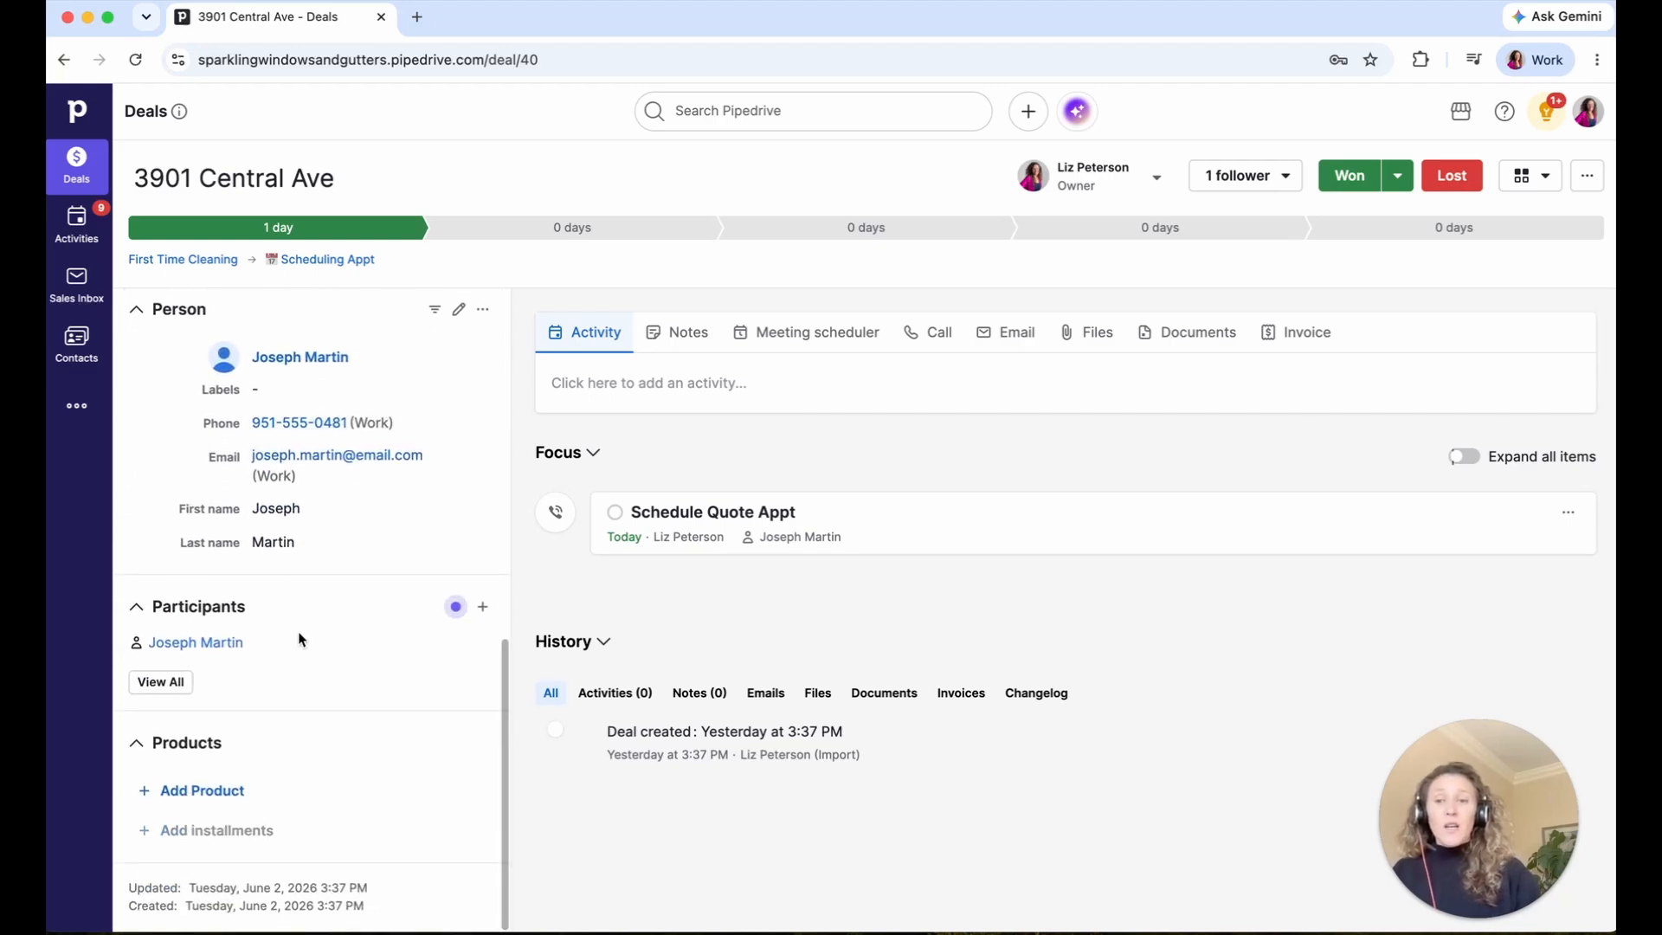
scroll(300, 803, "up", 11)
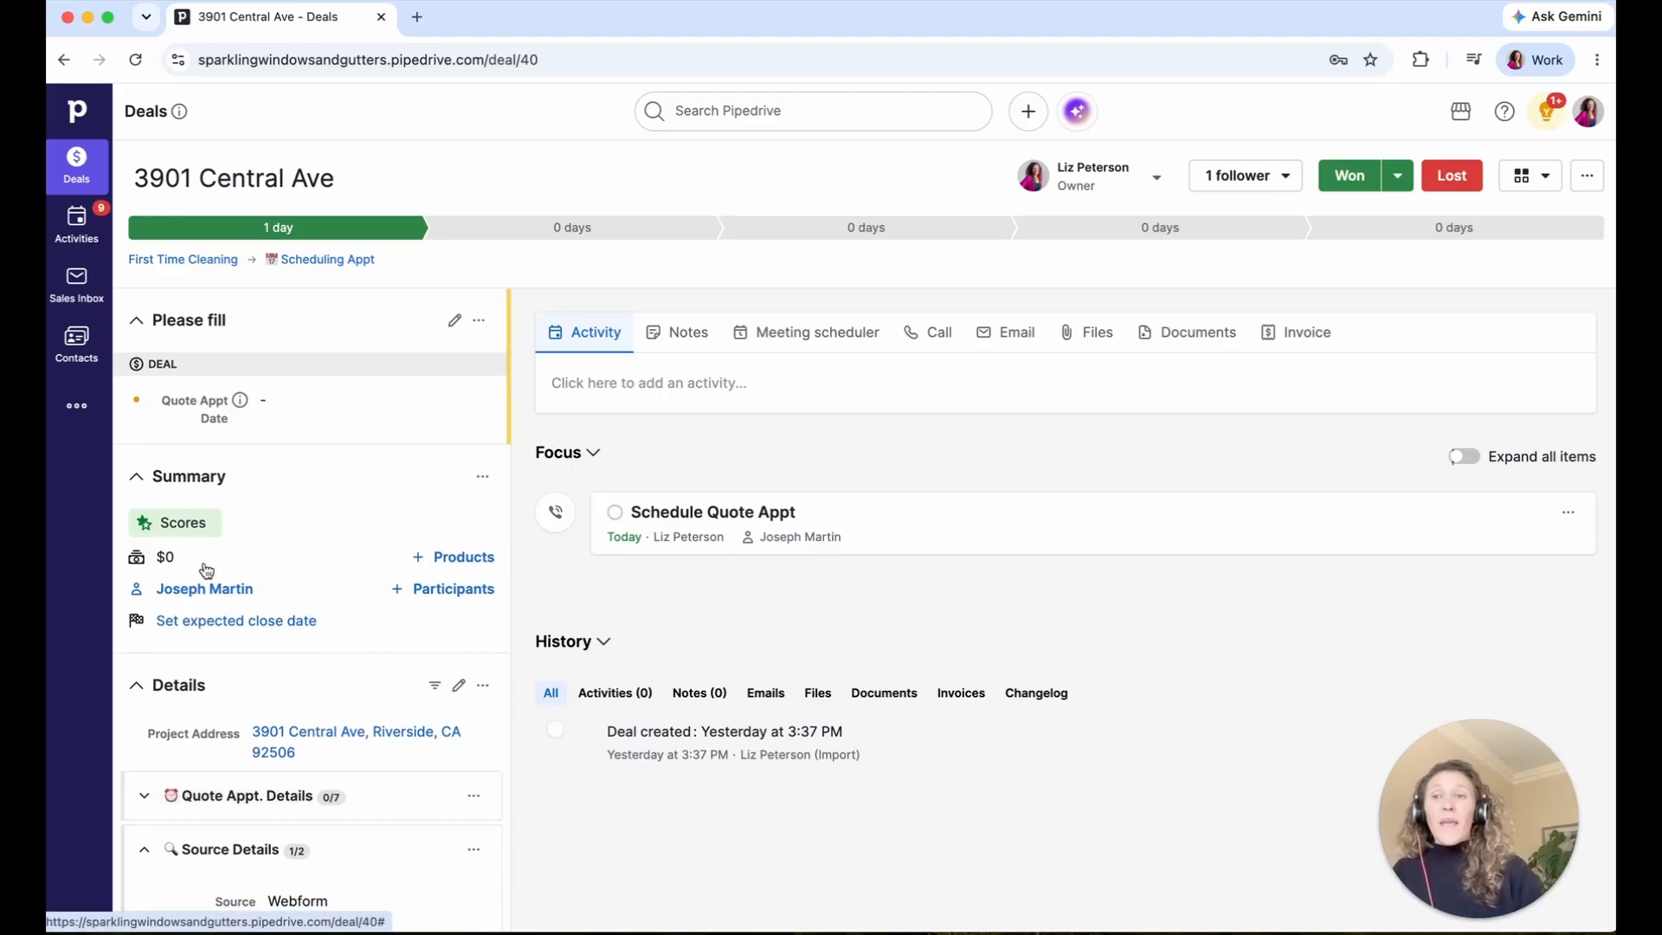
left_click(77, 172)
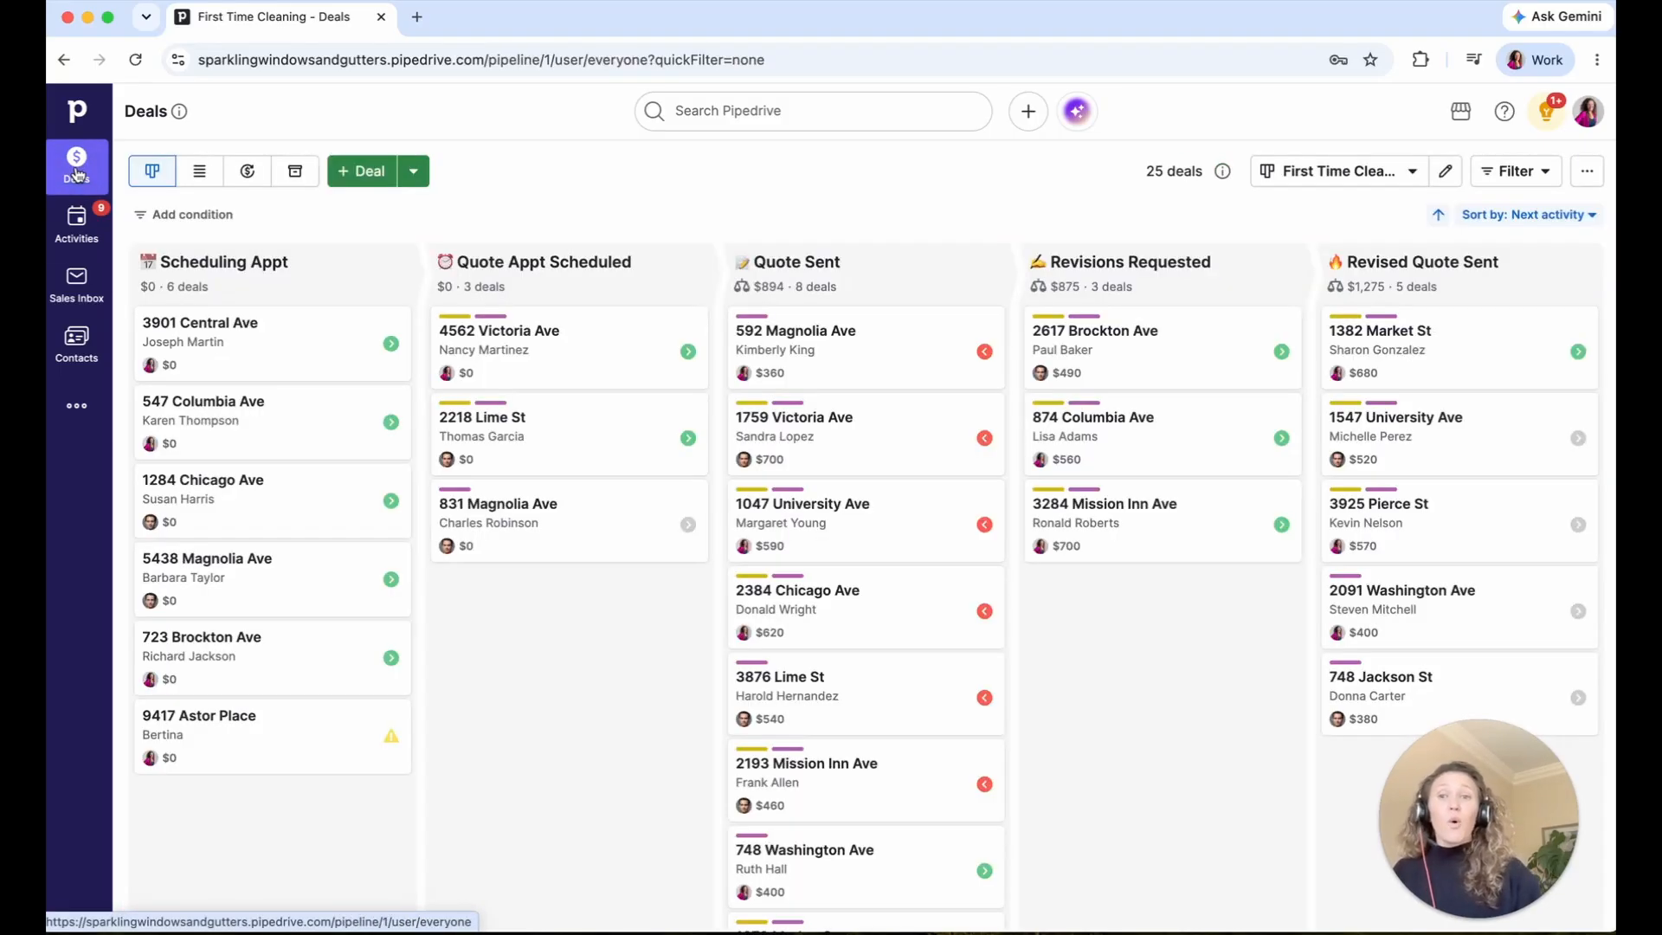
left_click(579, 438)
scroll(334, 530, "down", 6)
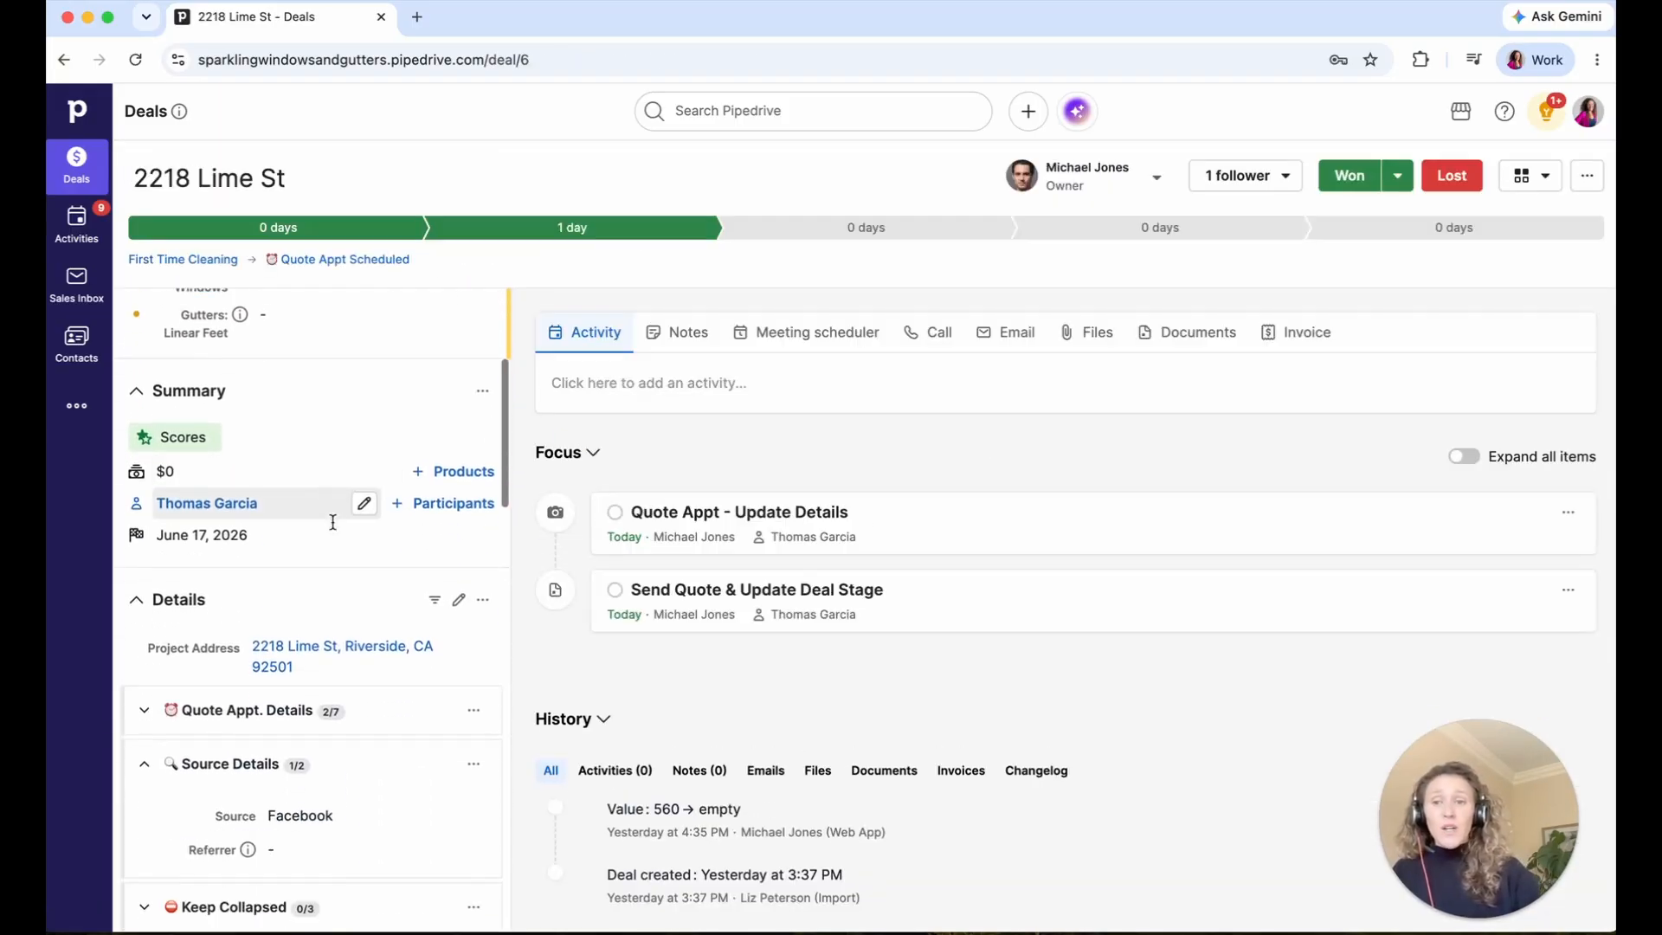
scroll(334, 530, "down", 10)
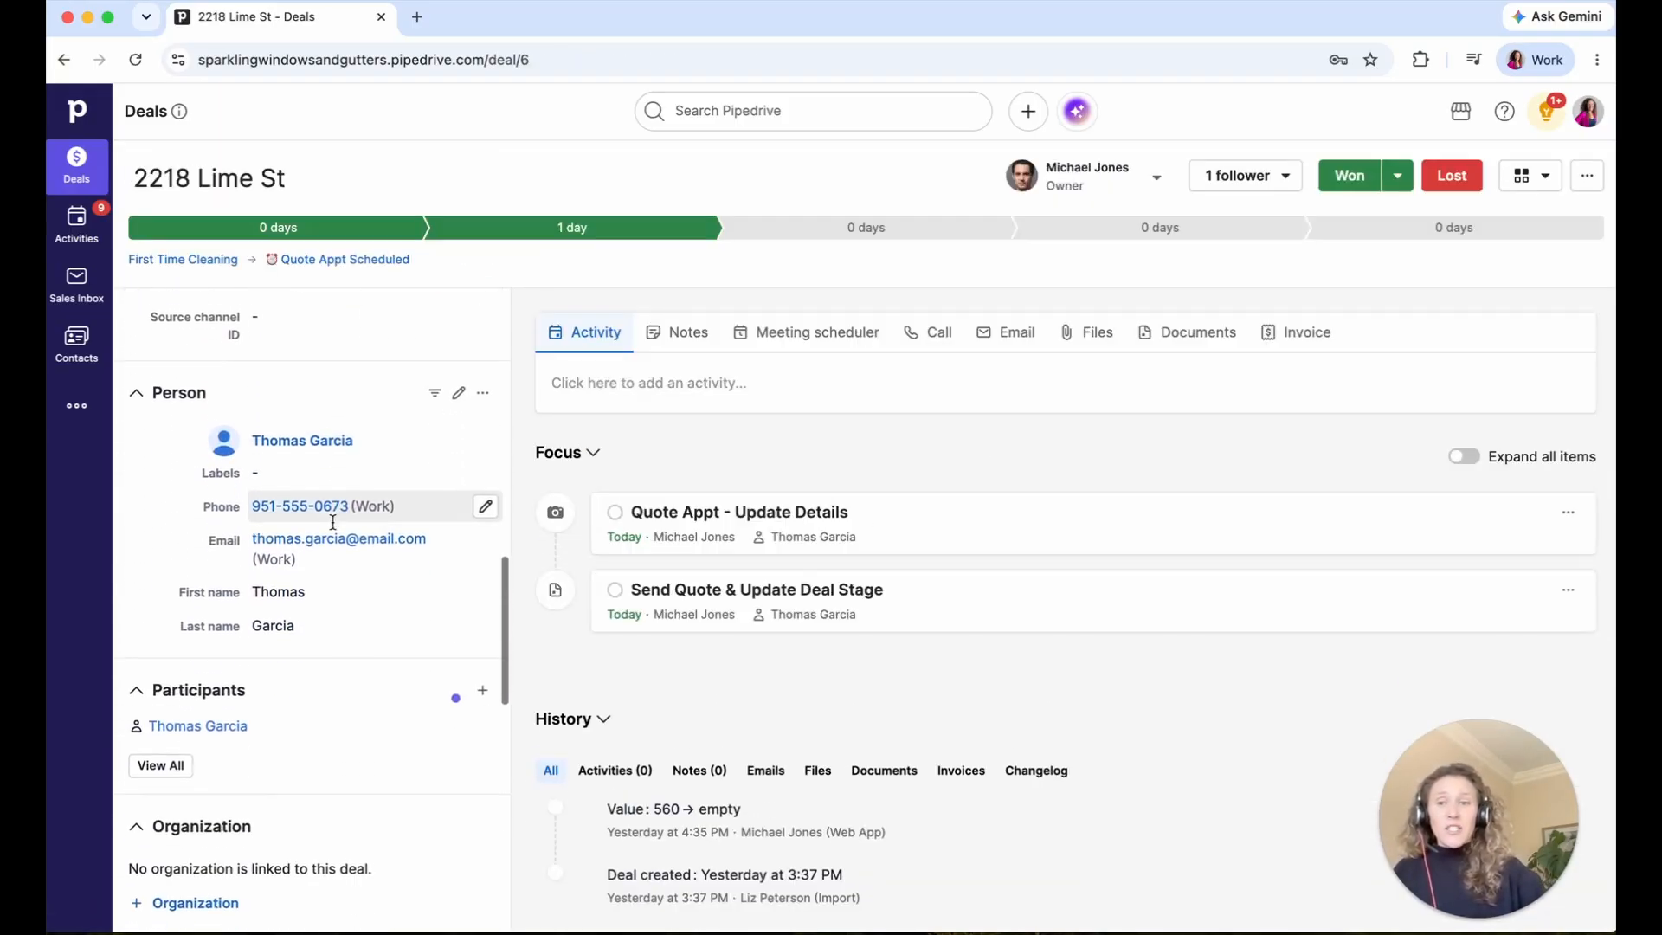
left_click(135, 60)
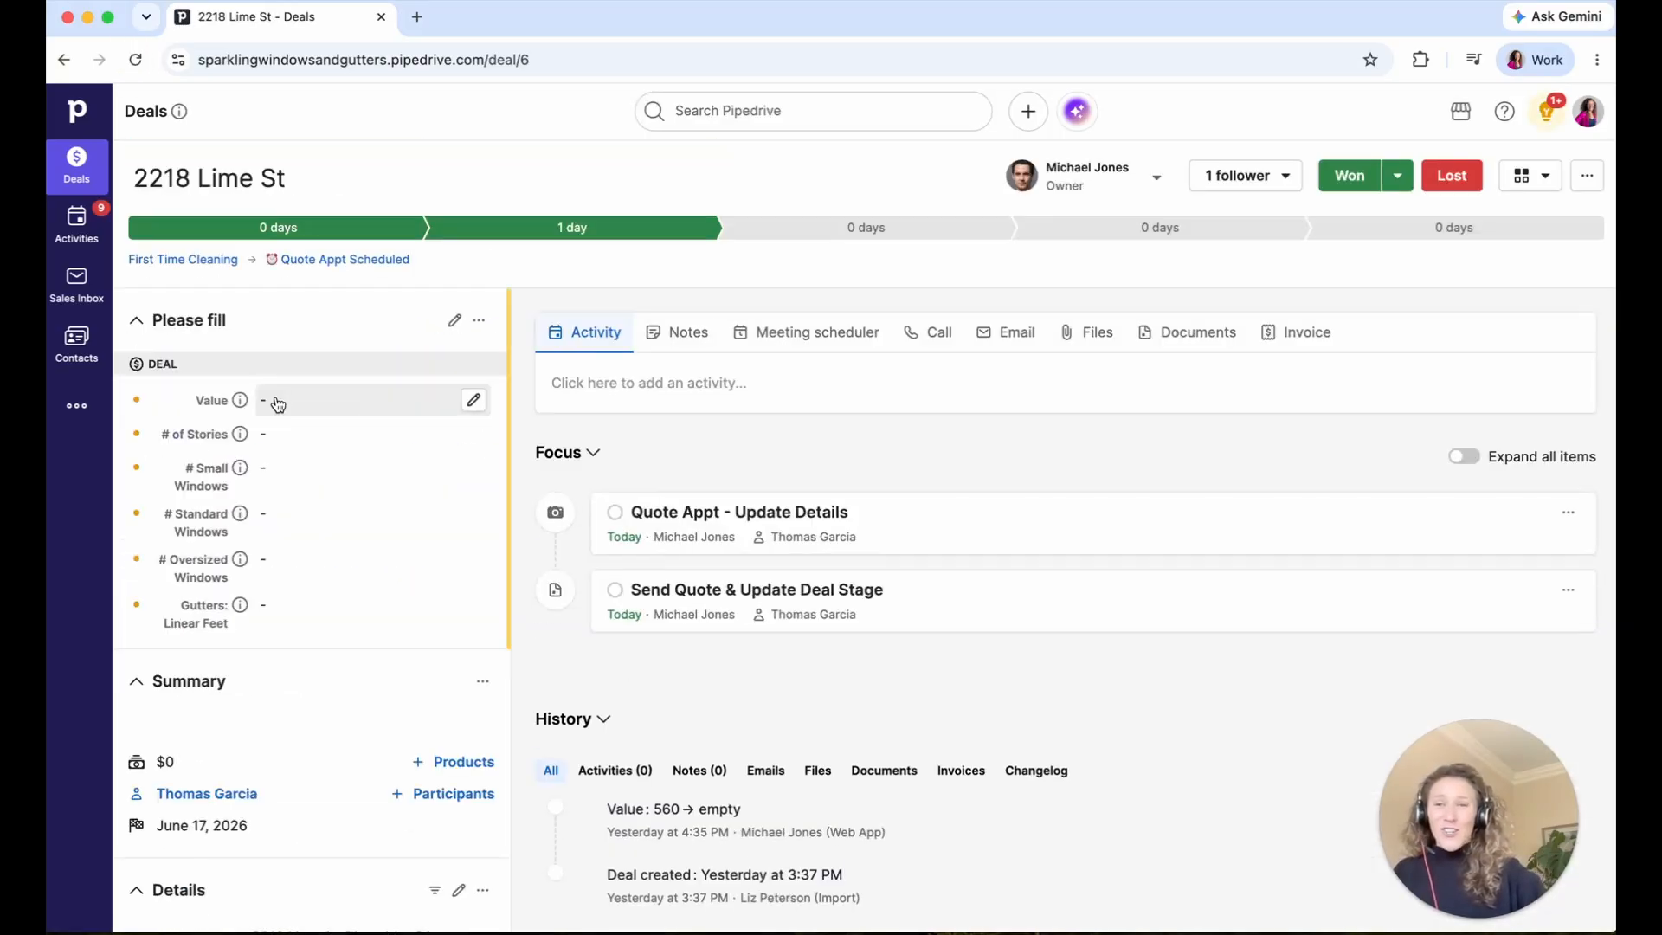
scroll(277, 403, "down", 6)
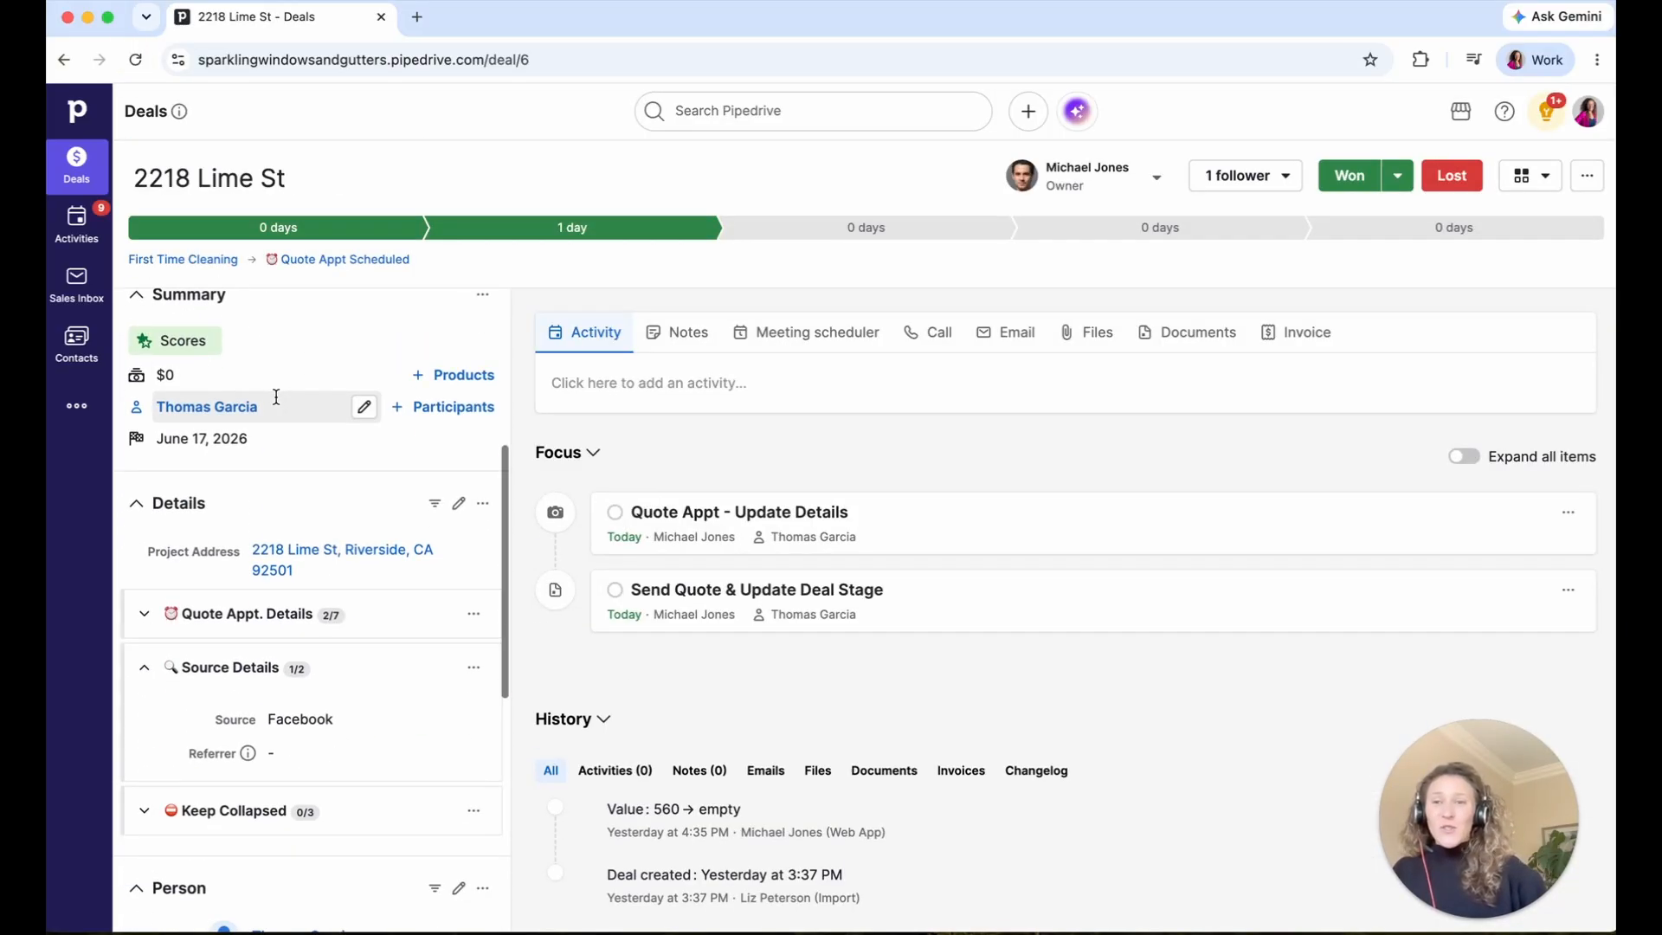
scroll(277, 404, "down", 5)
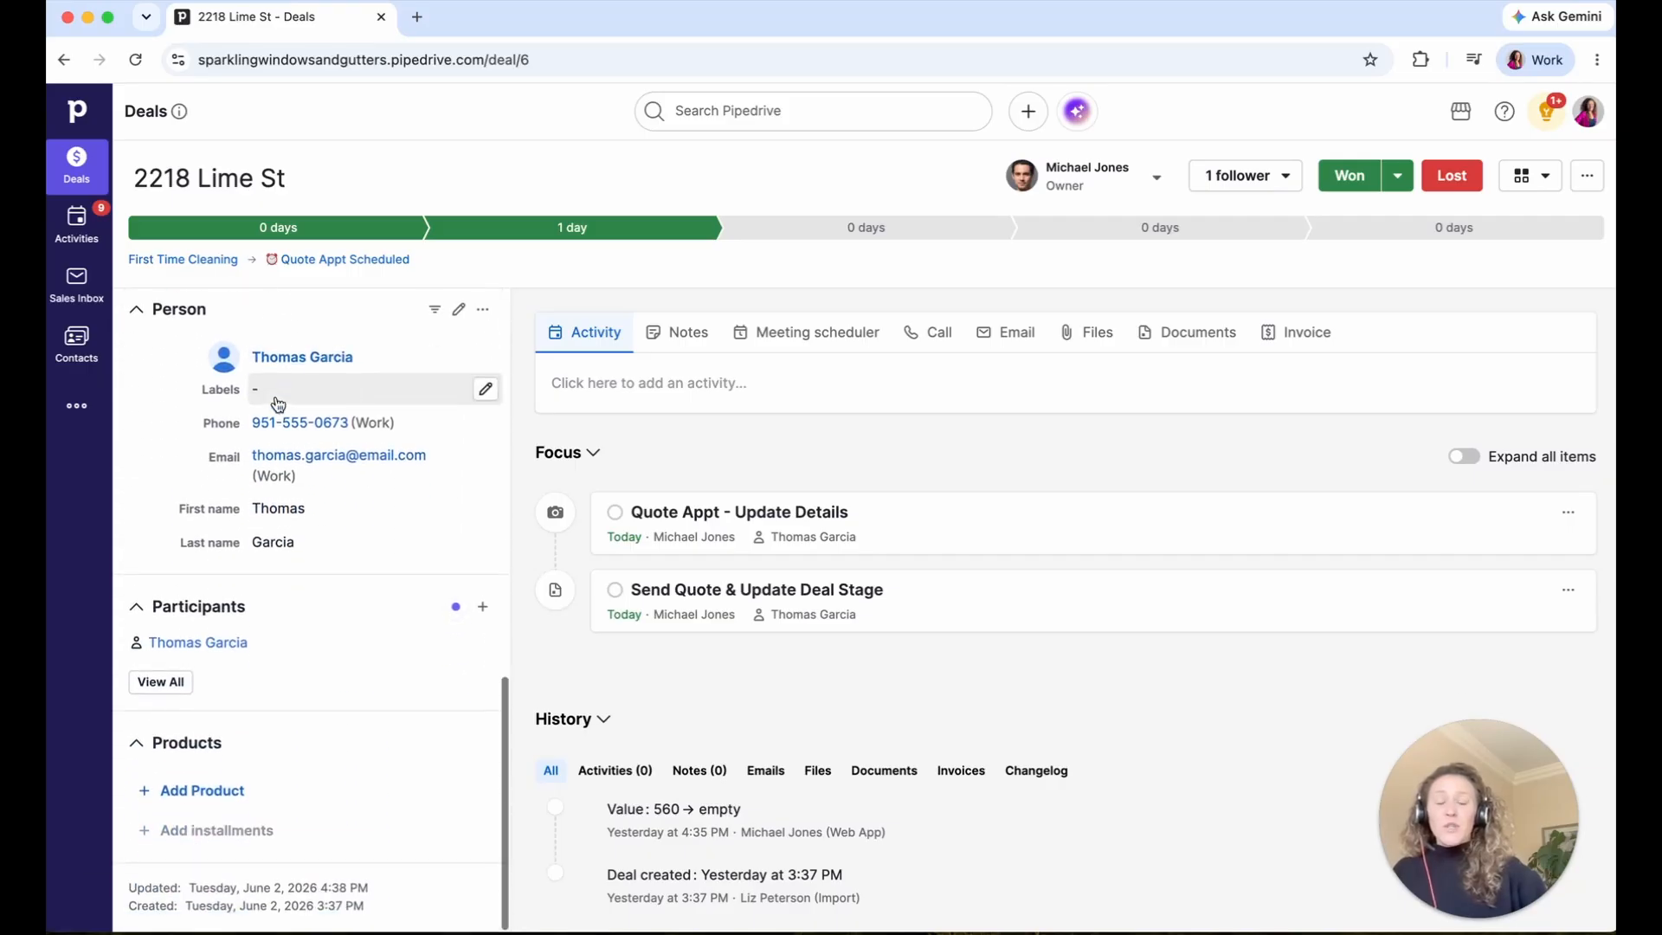
scroll(277, 404, "up", 10)
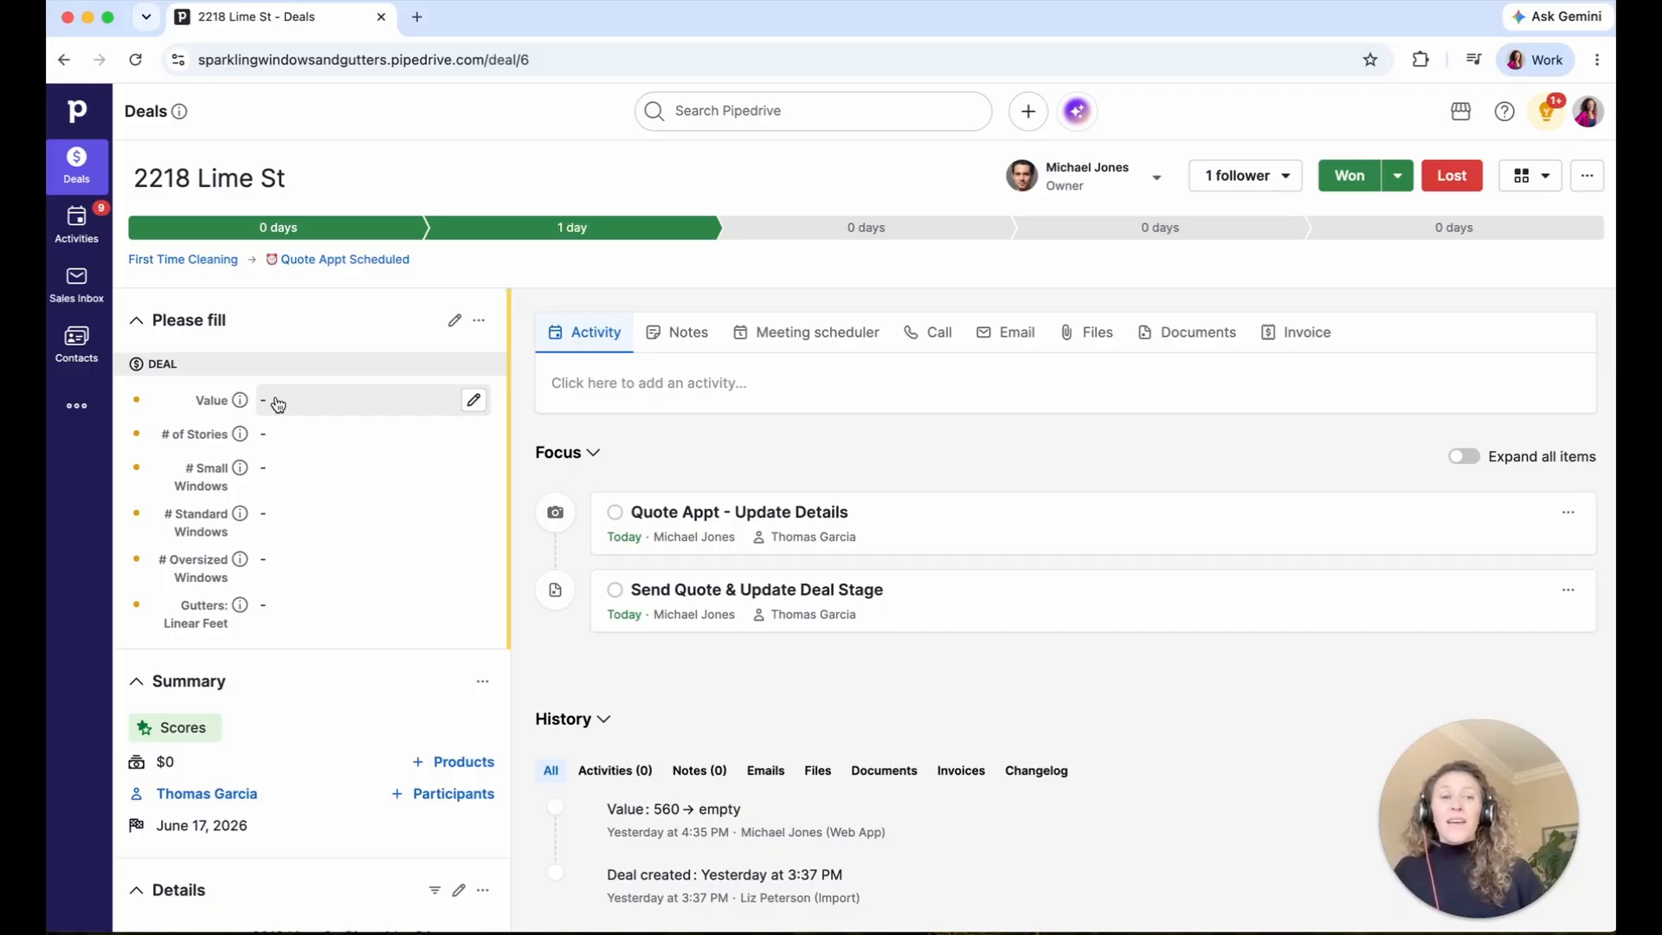
left_click(78, 226)
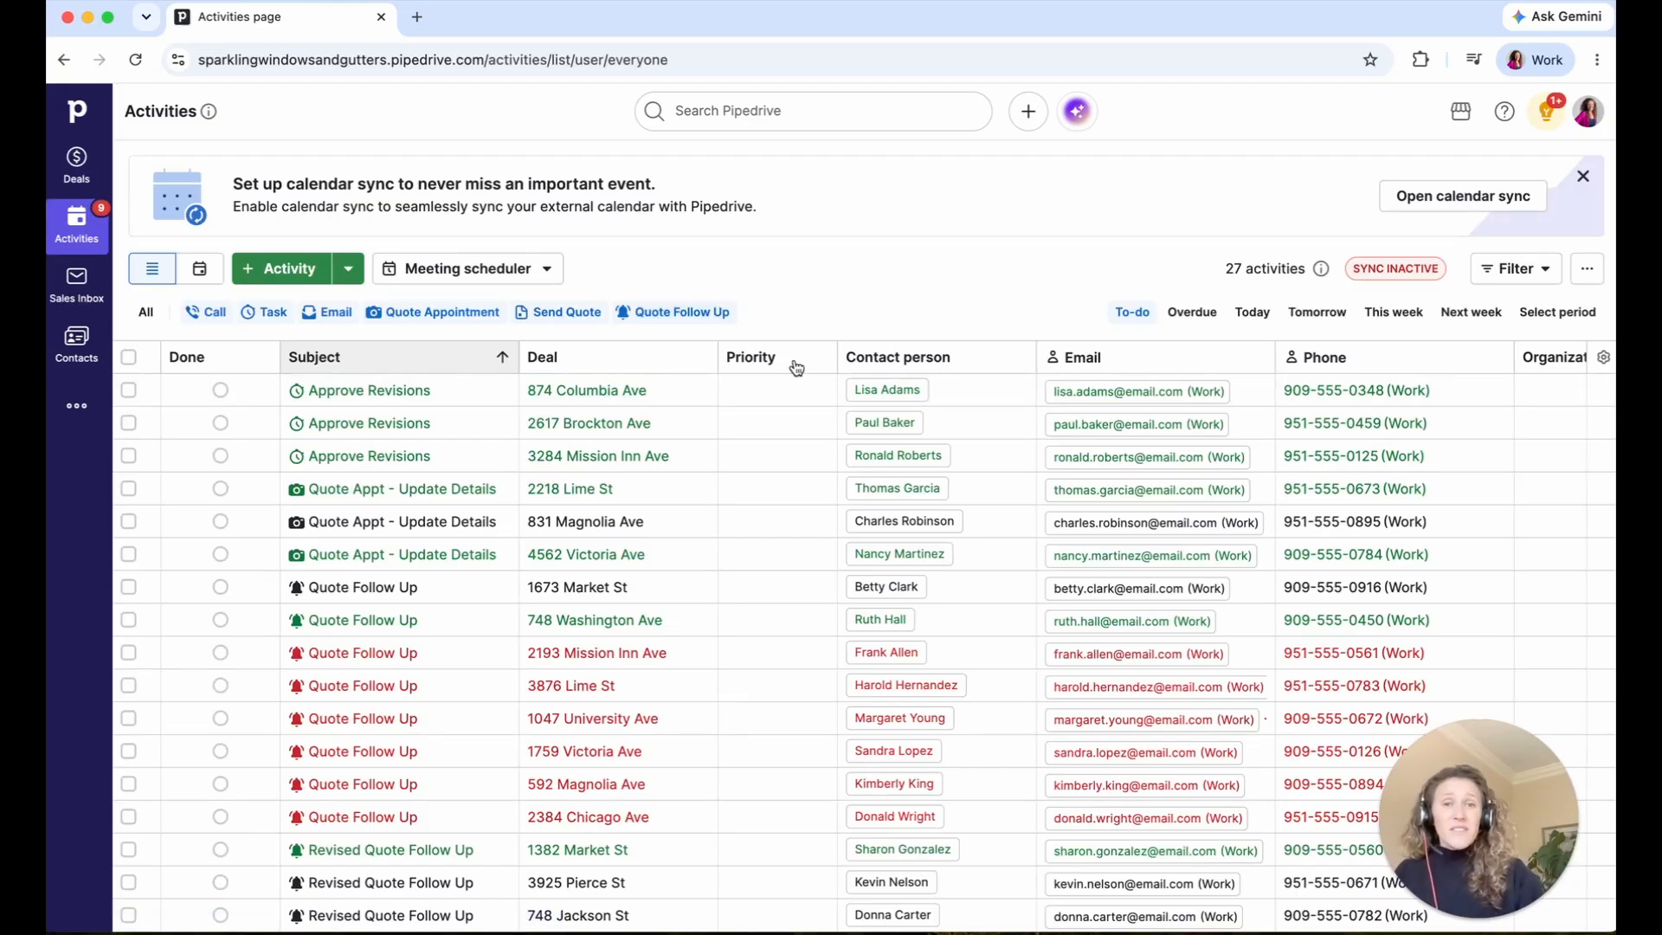
- Sort the activities by Contact person and bring up the Customize columns panel
left_click(970, 363)
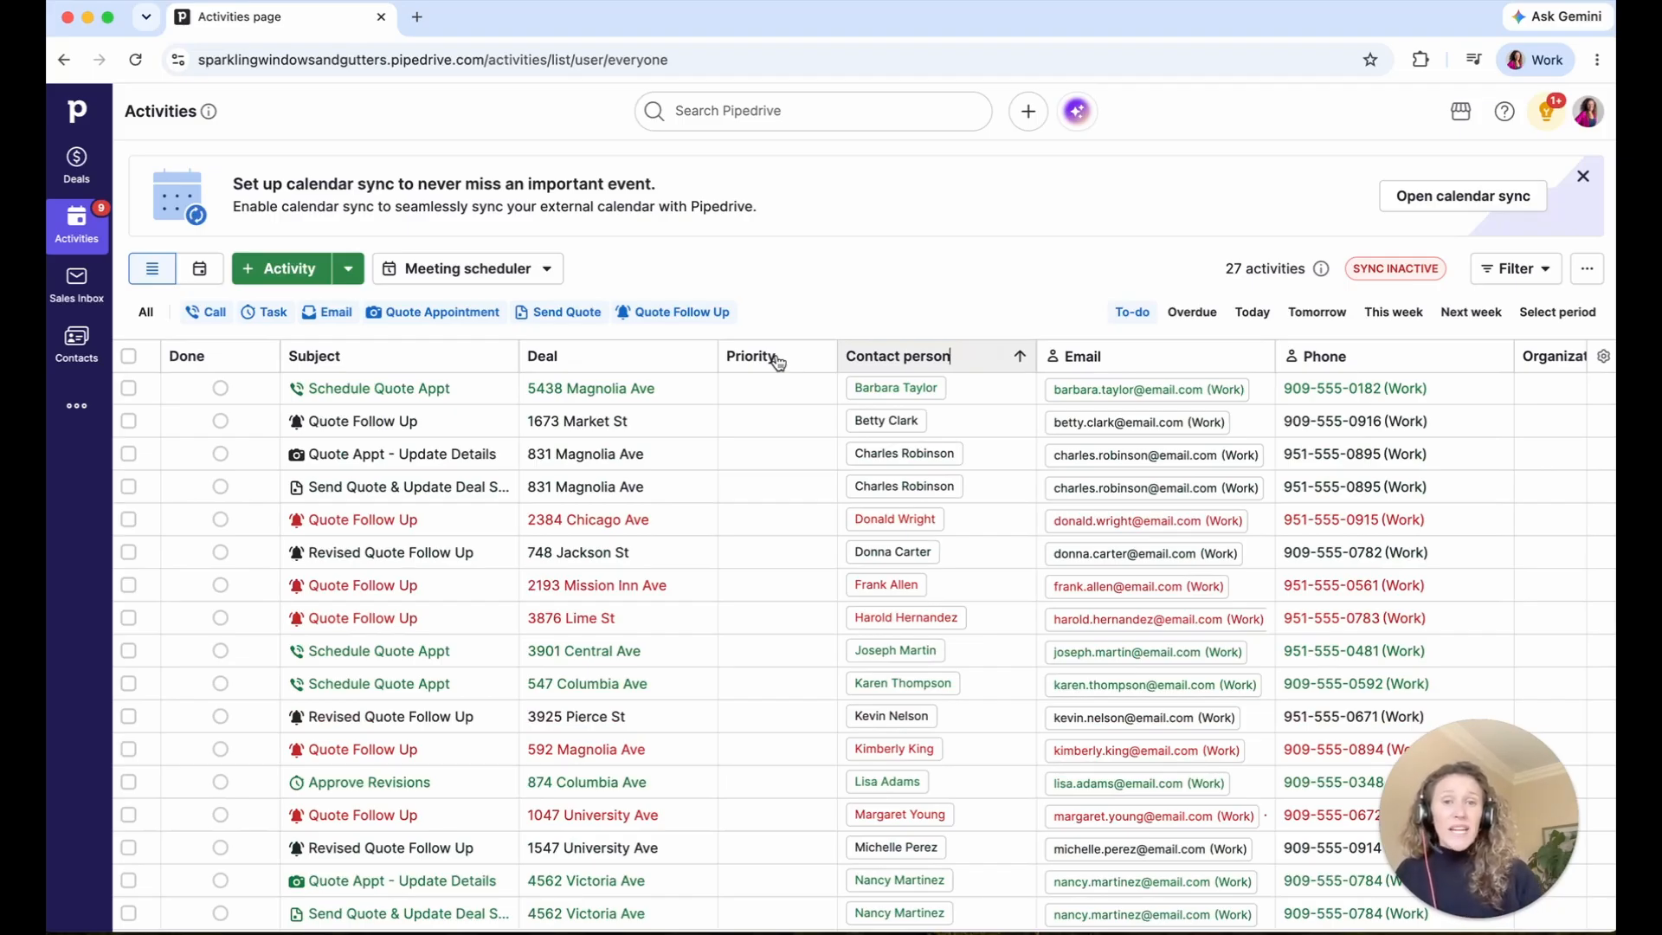
left_click(1602, 364)
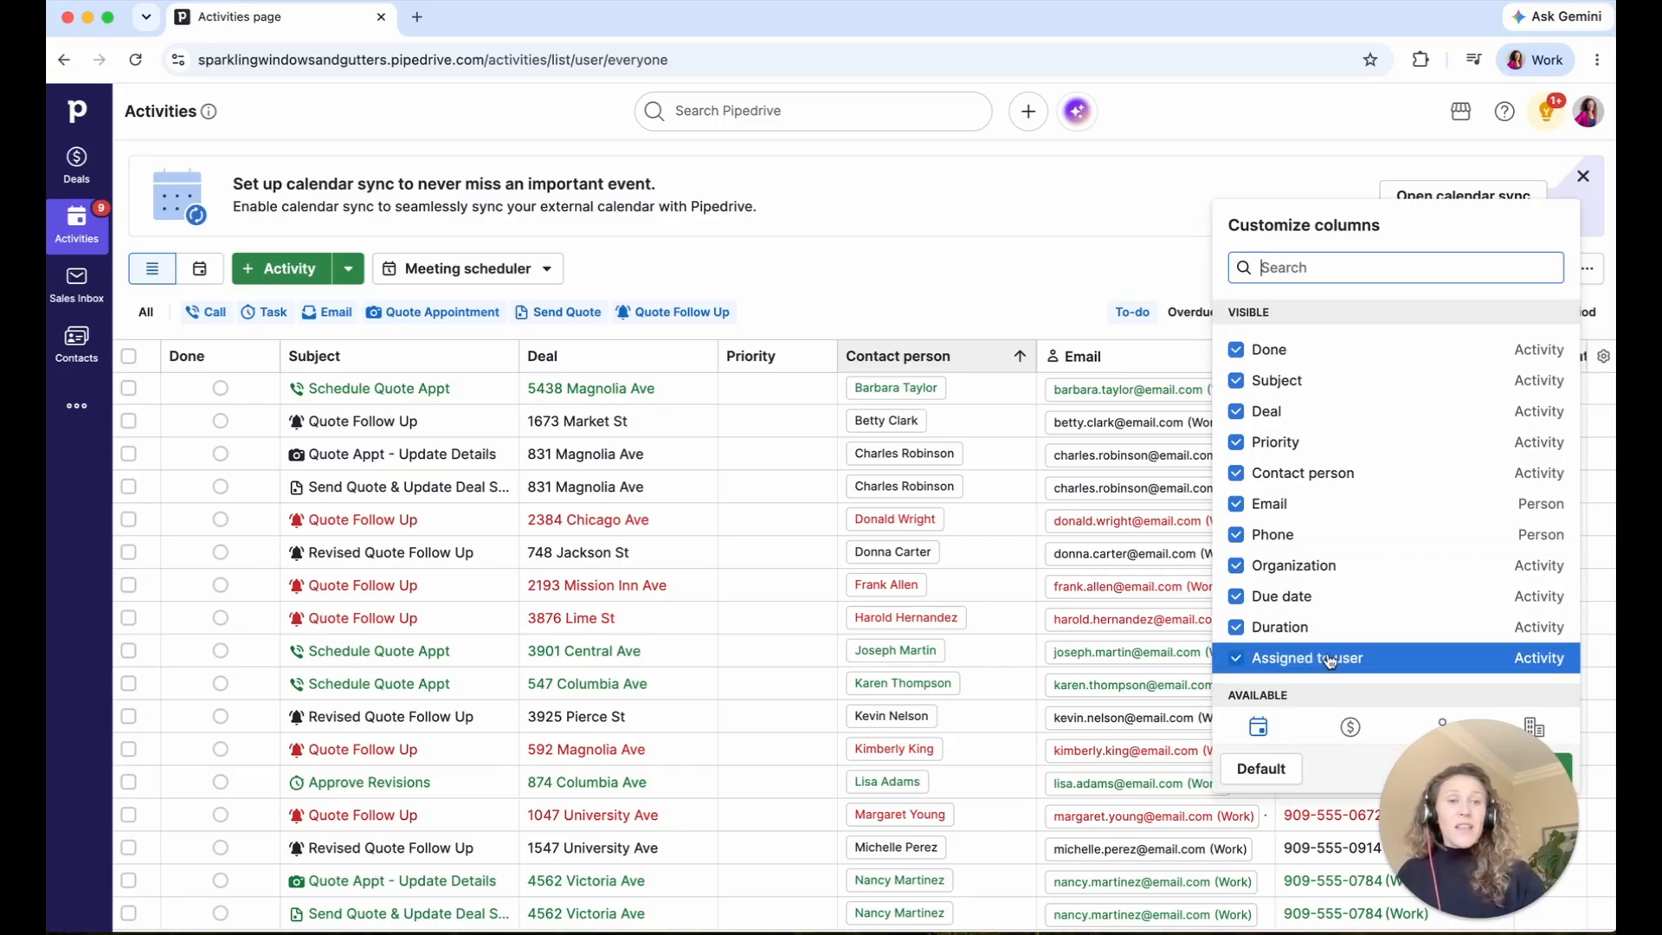
- Remove the Priority, Email, Organization, Duration and Assigned to user columns
left_click_drag(1450, 765, 62, 760)
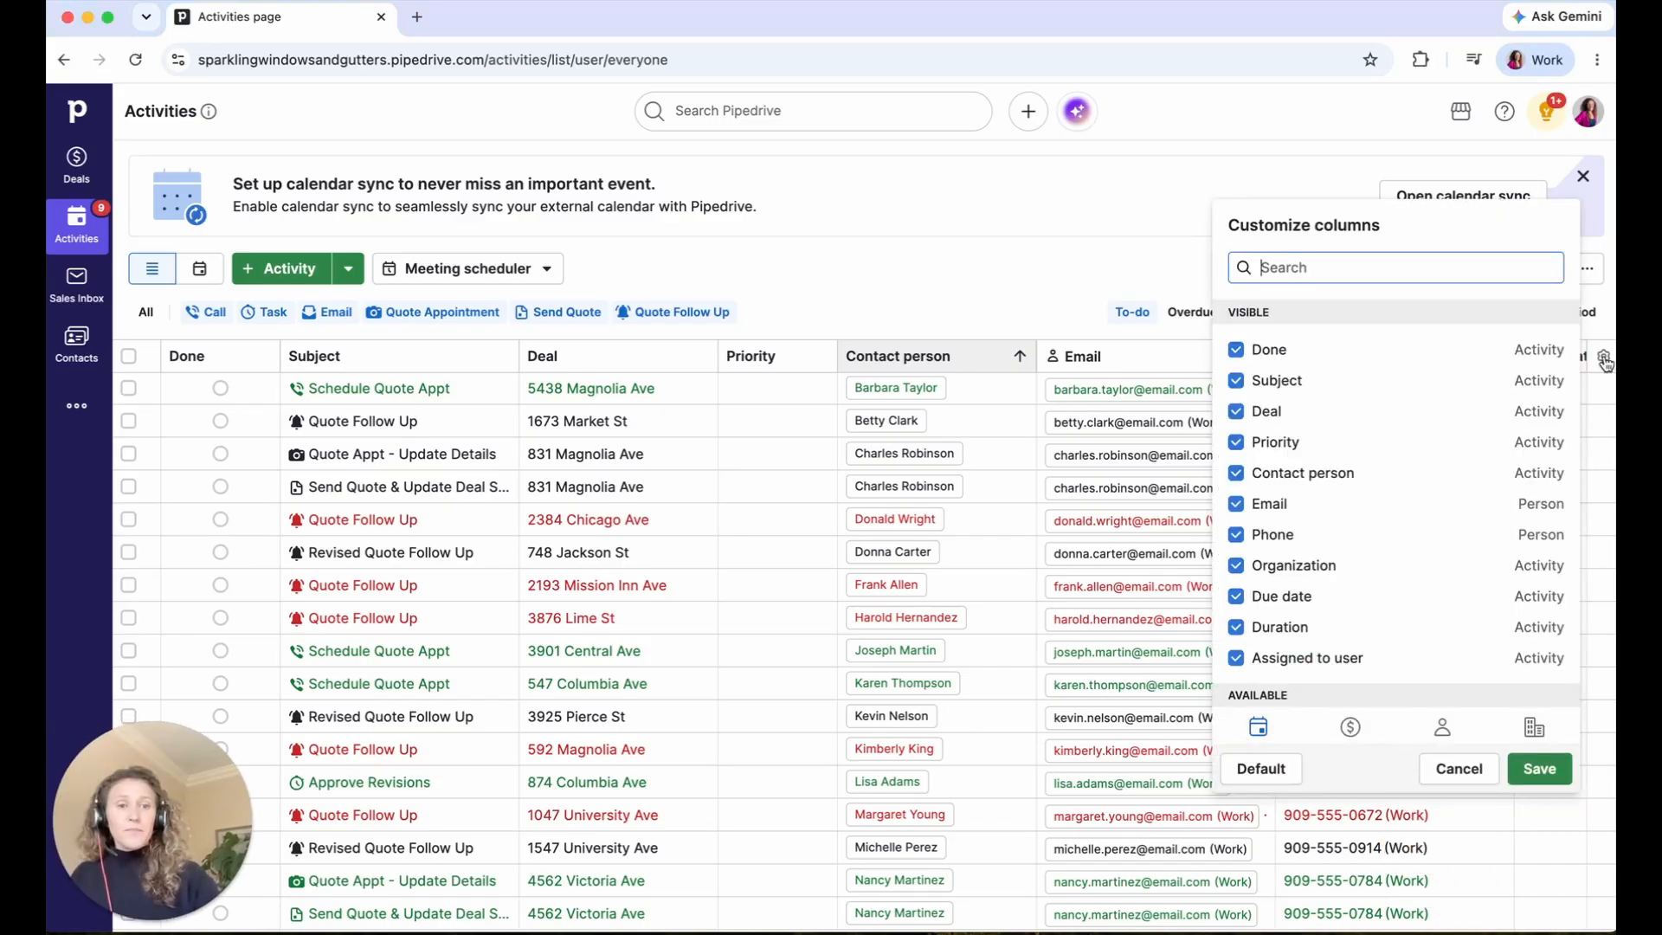
left_click(1307, 441)
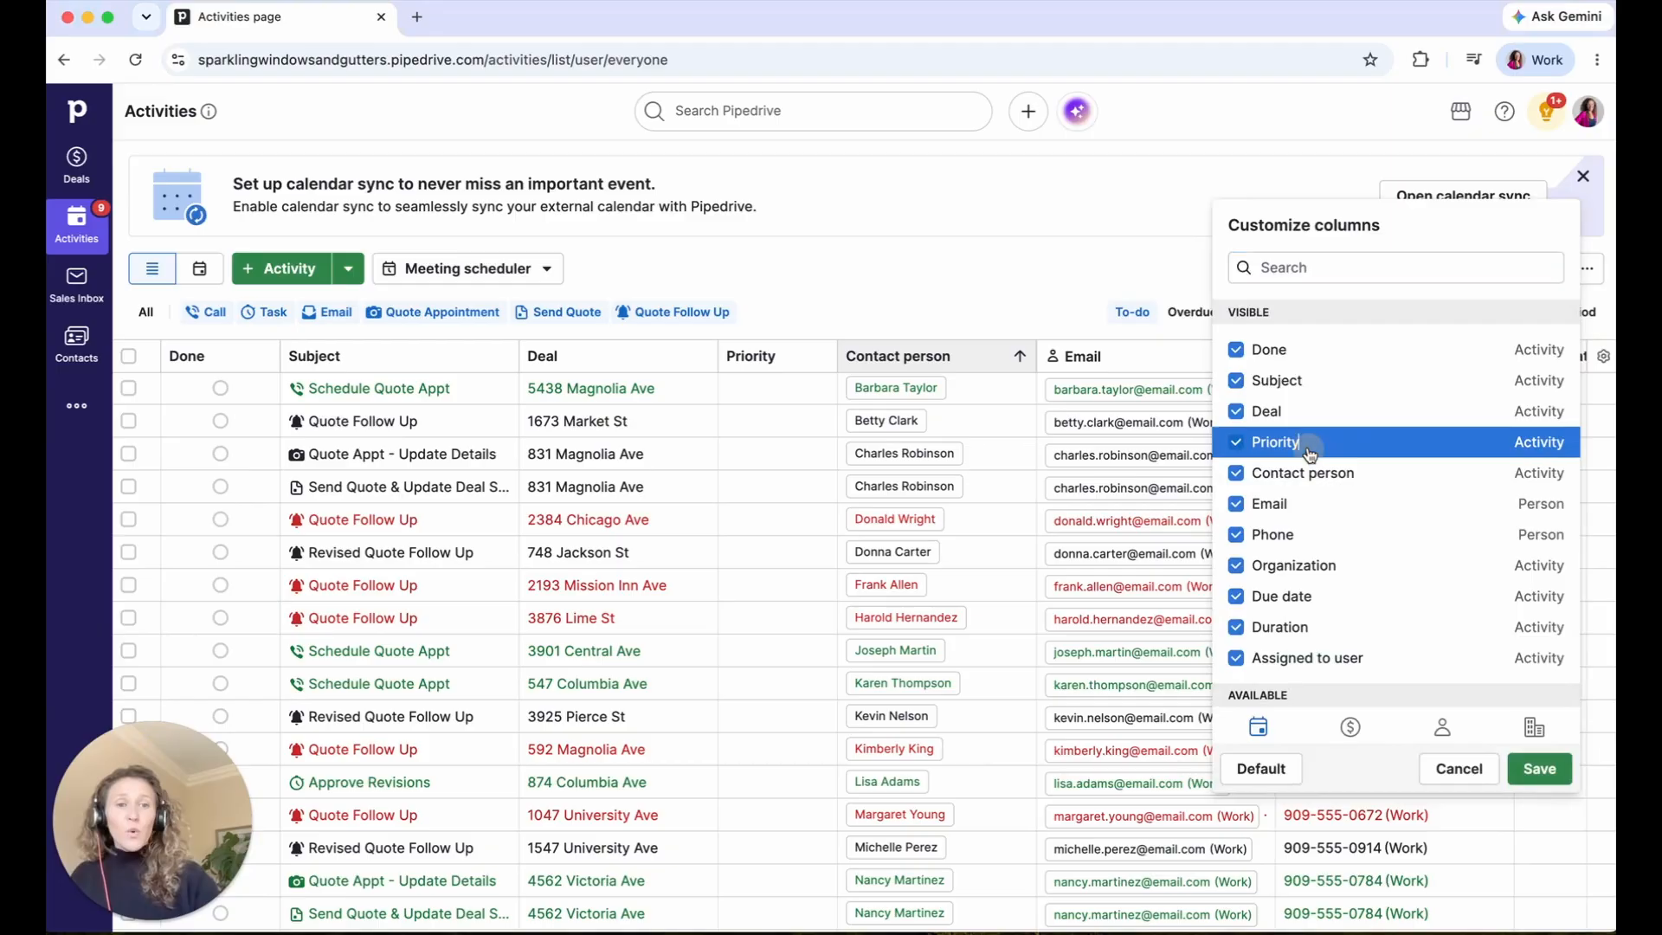
left_click(1288, 502)
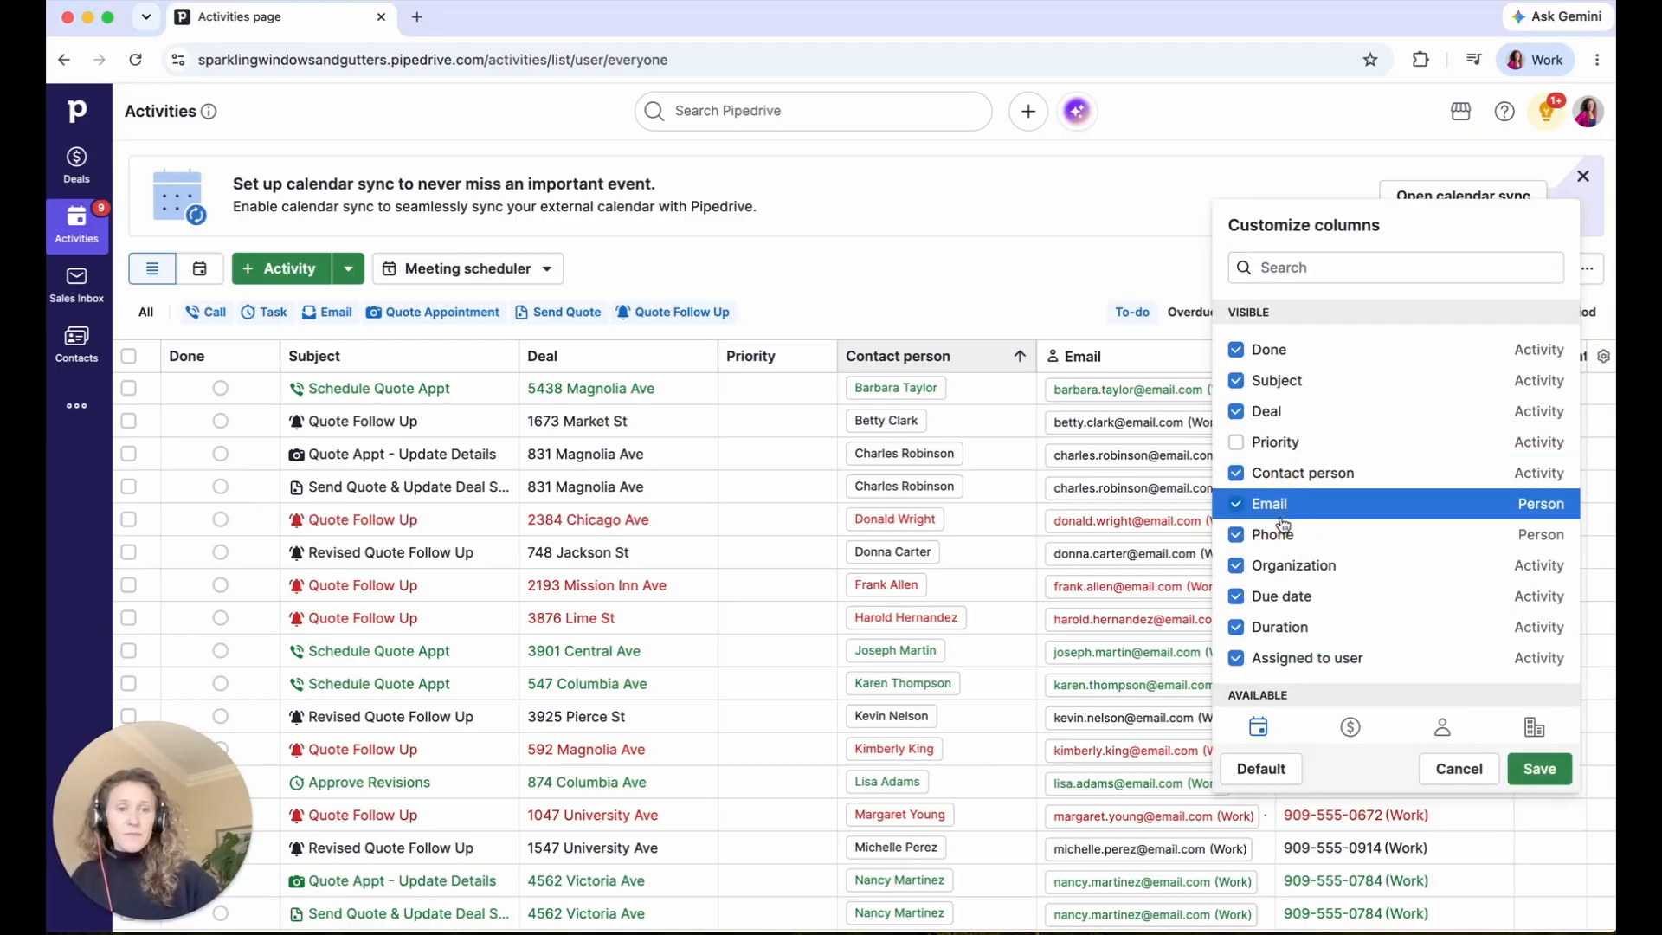
left_click(1285, 564)
left_click(1294, 637)
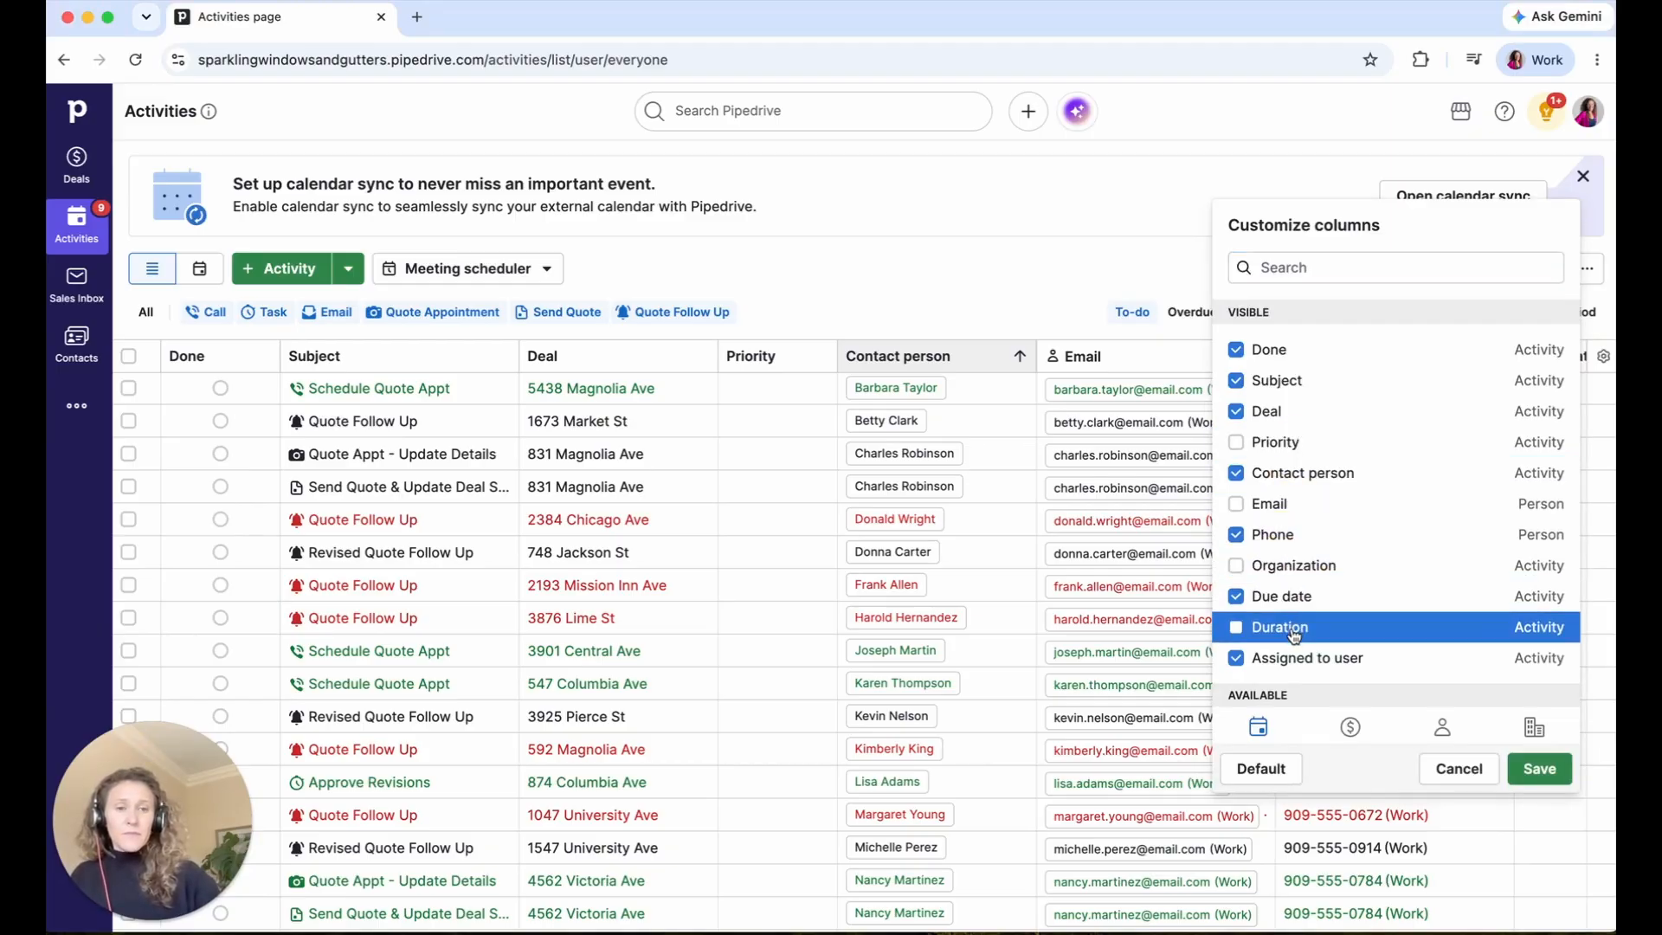
scroll(1295, 638, "down", 1)
left_click(1294, 639)
scroll(1295, 642, "down", 4)
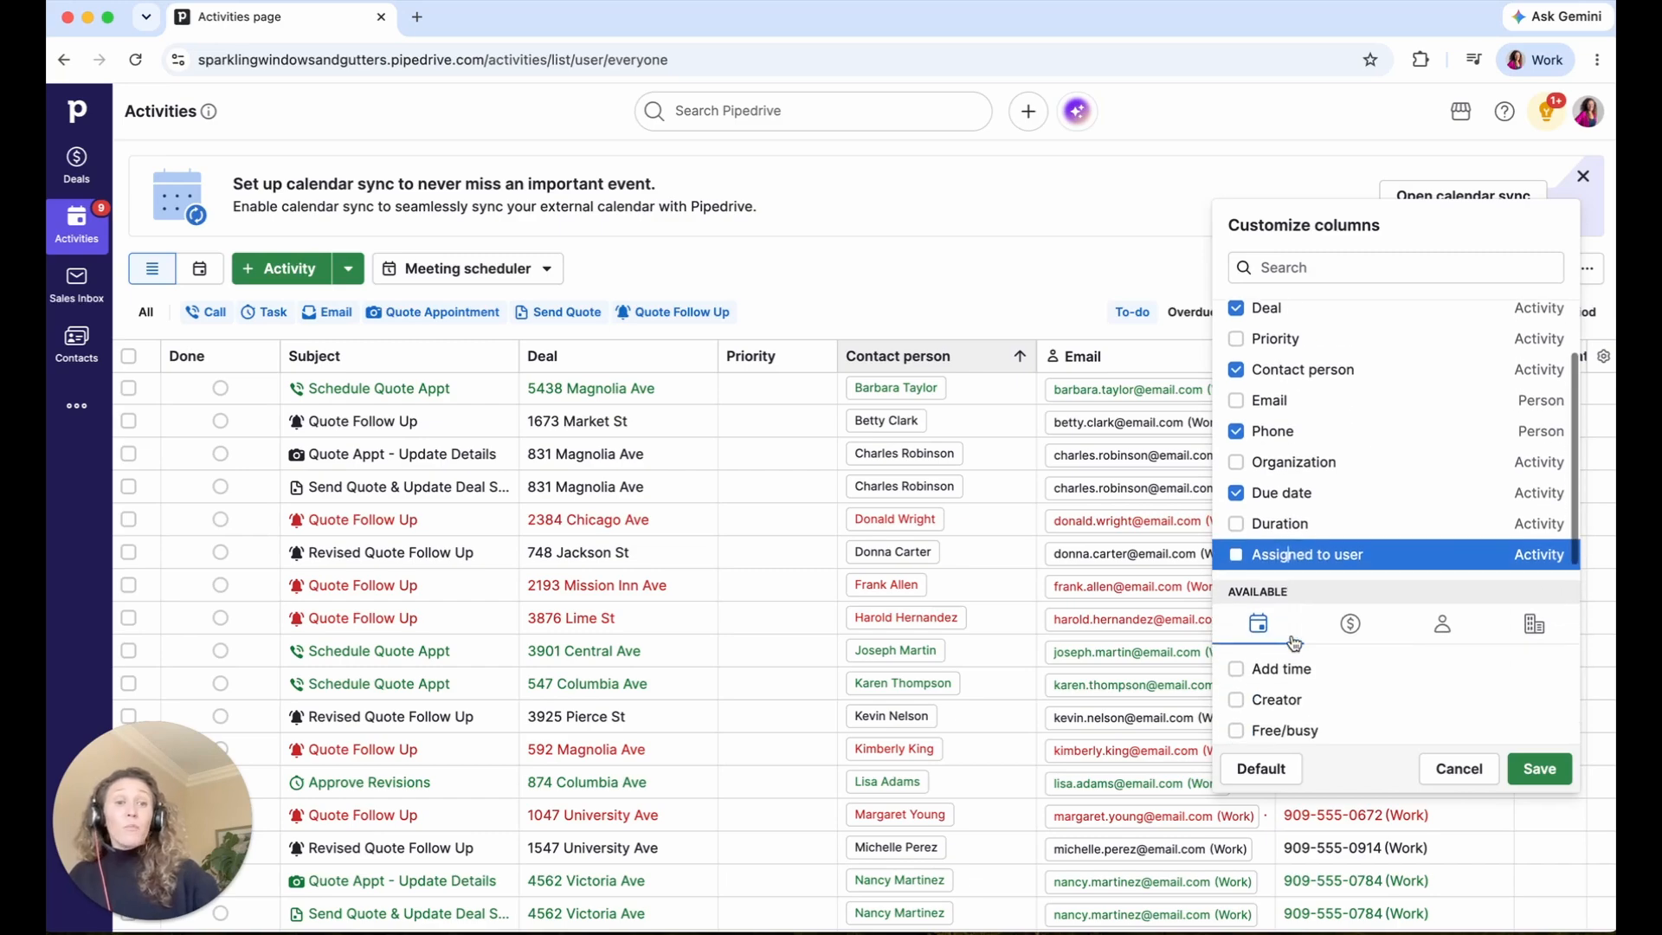
- Browse the deal, organization and person fields available as columns
left_click(1350, 448)
left_click(1440, 447)
left_click(1533, 446)
left_click(1463, 449)
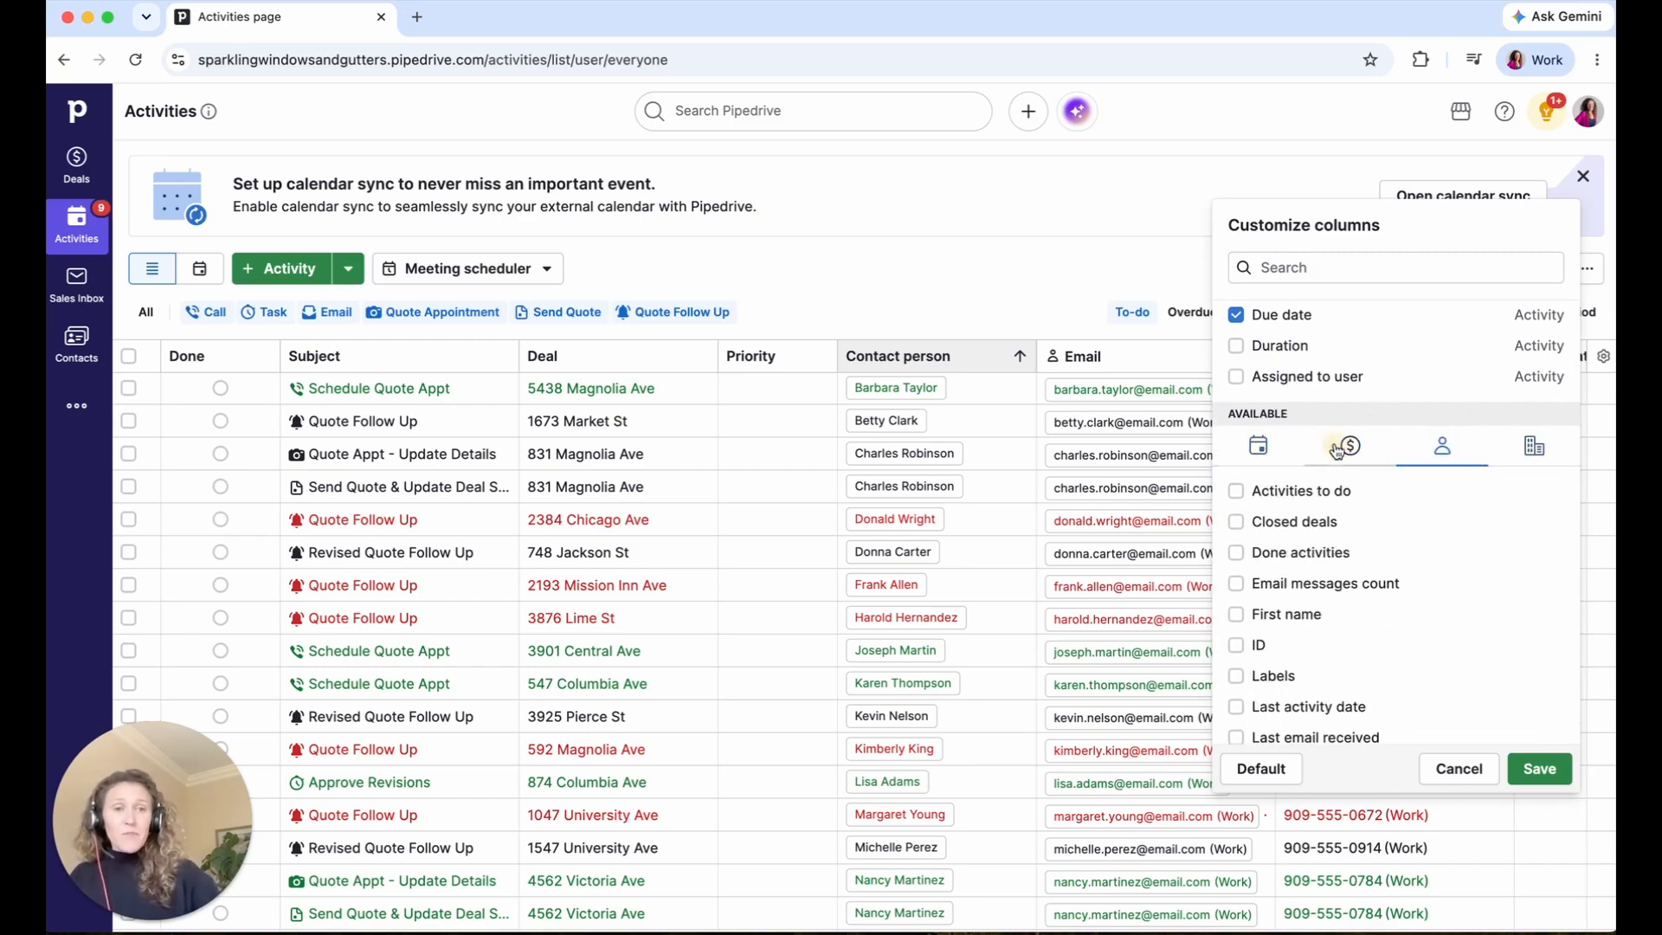
left_click(1350, 446)
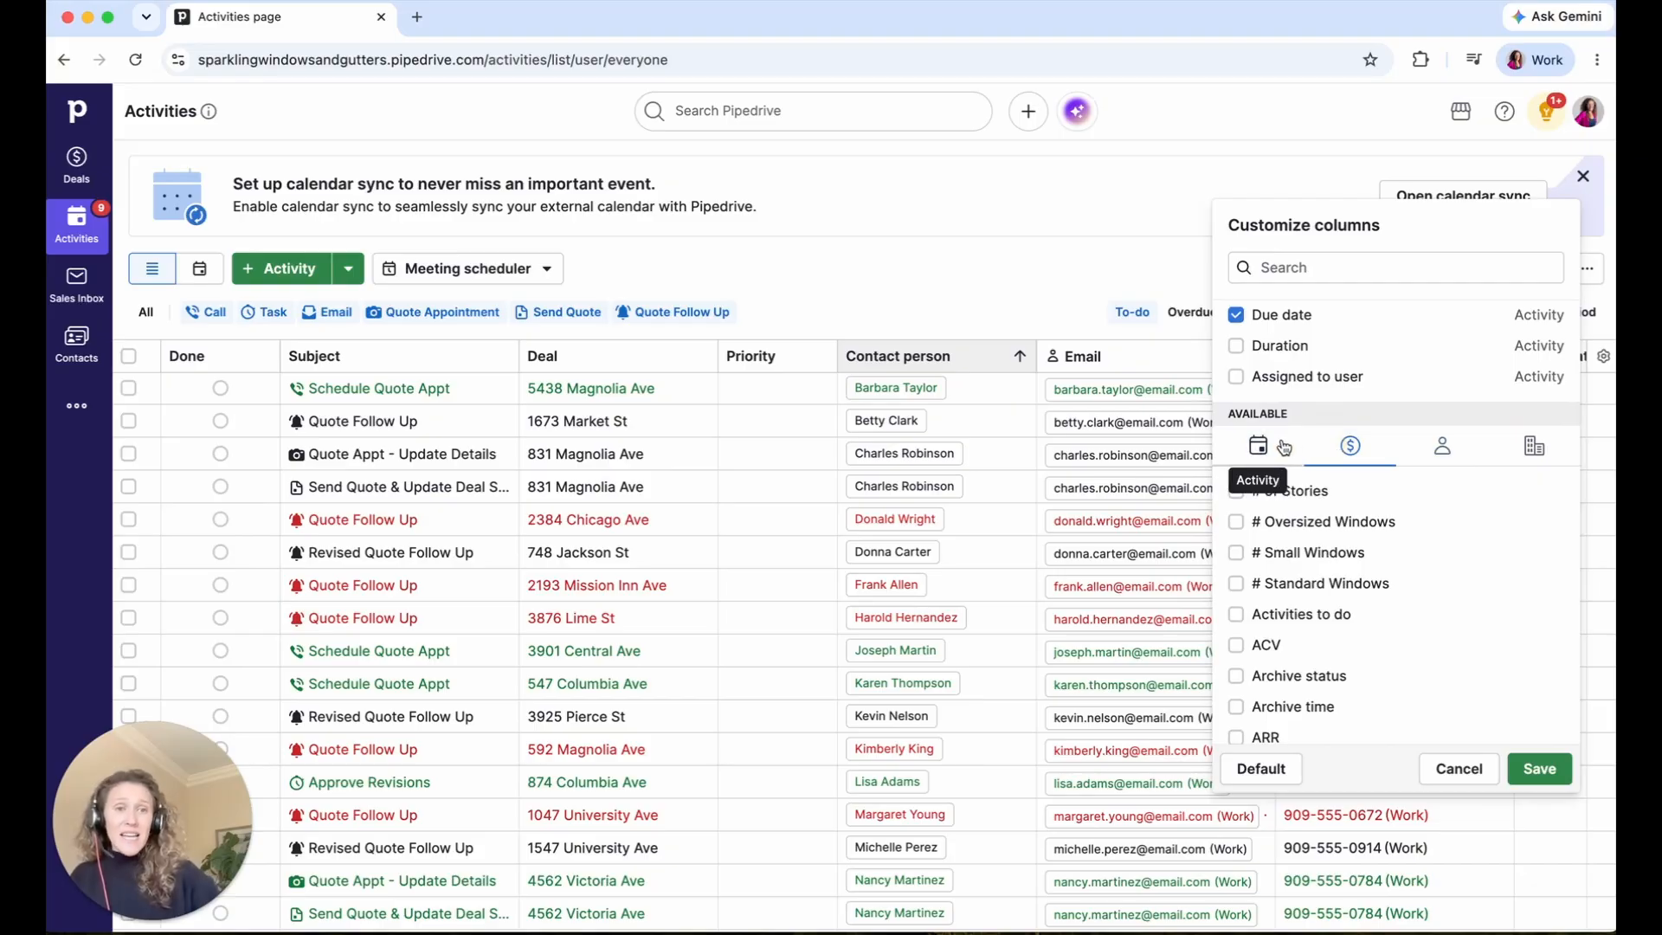
scroll(1390, 594, "down", 3)
scroll(1388, 595, "up", 4)
scroll(1389, 595, "down", 2)
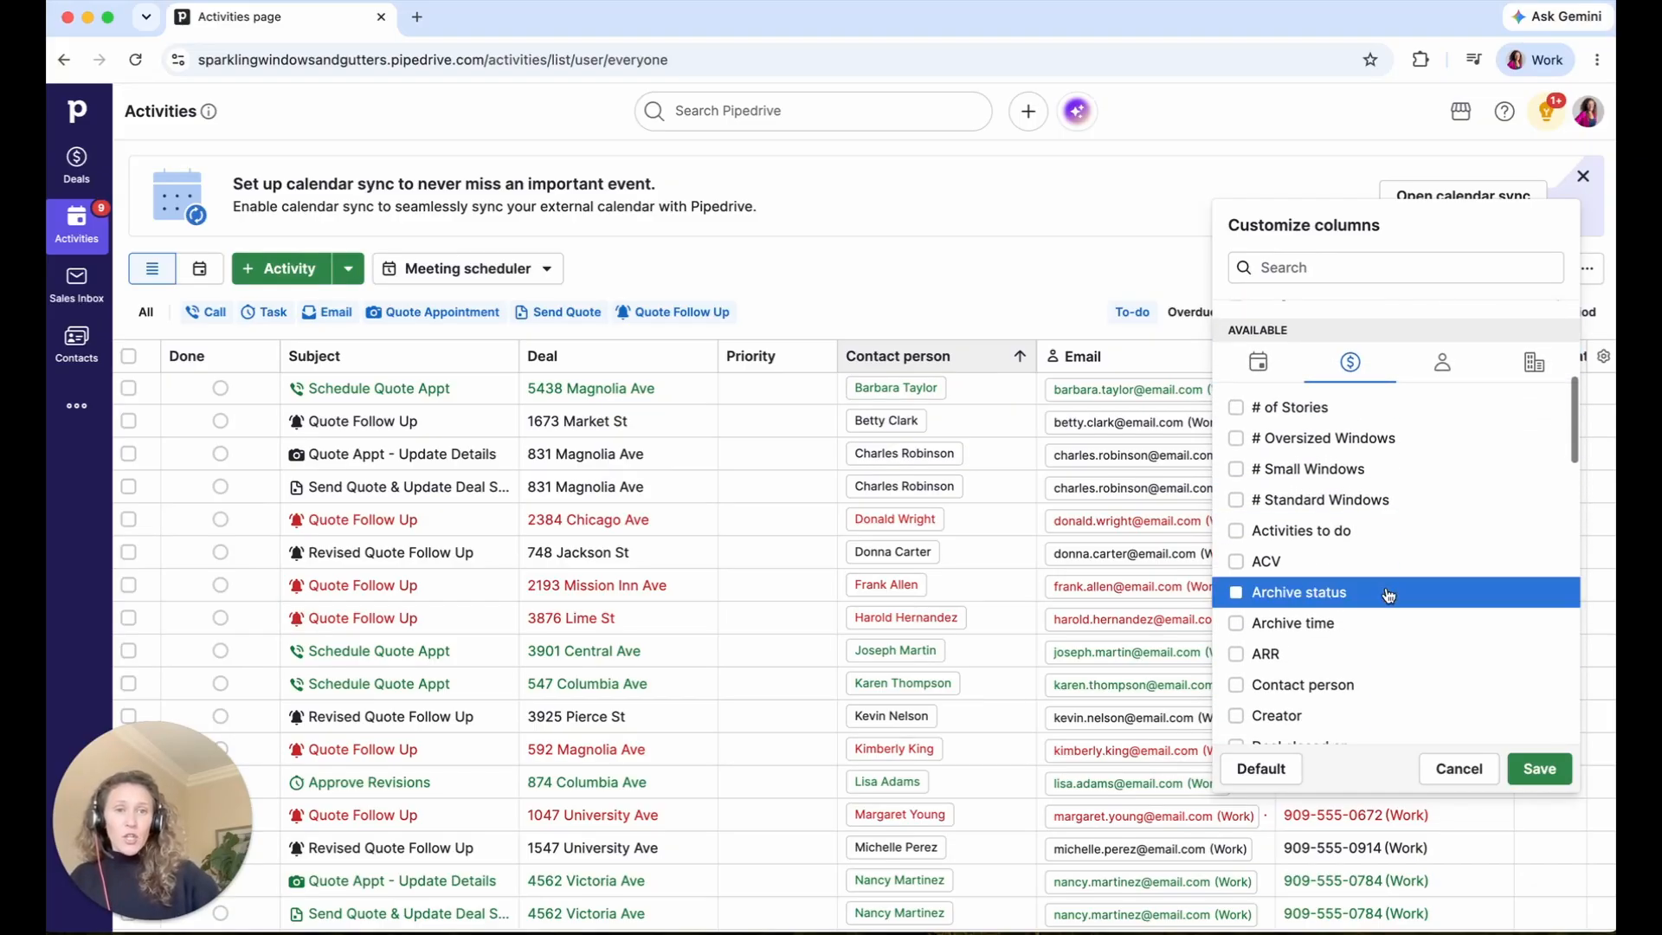
- Search for and tick the Stage and Value columns, then save the column choices
left_click(1287, 274)
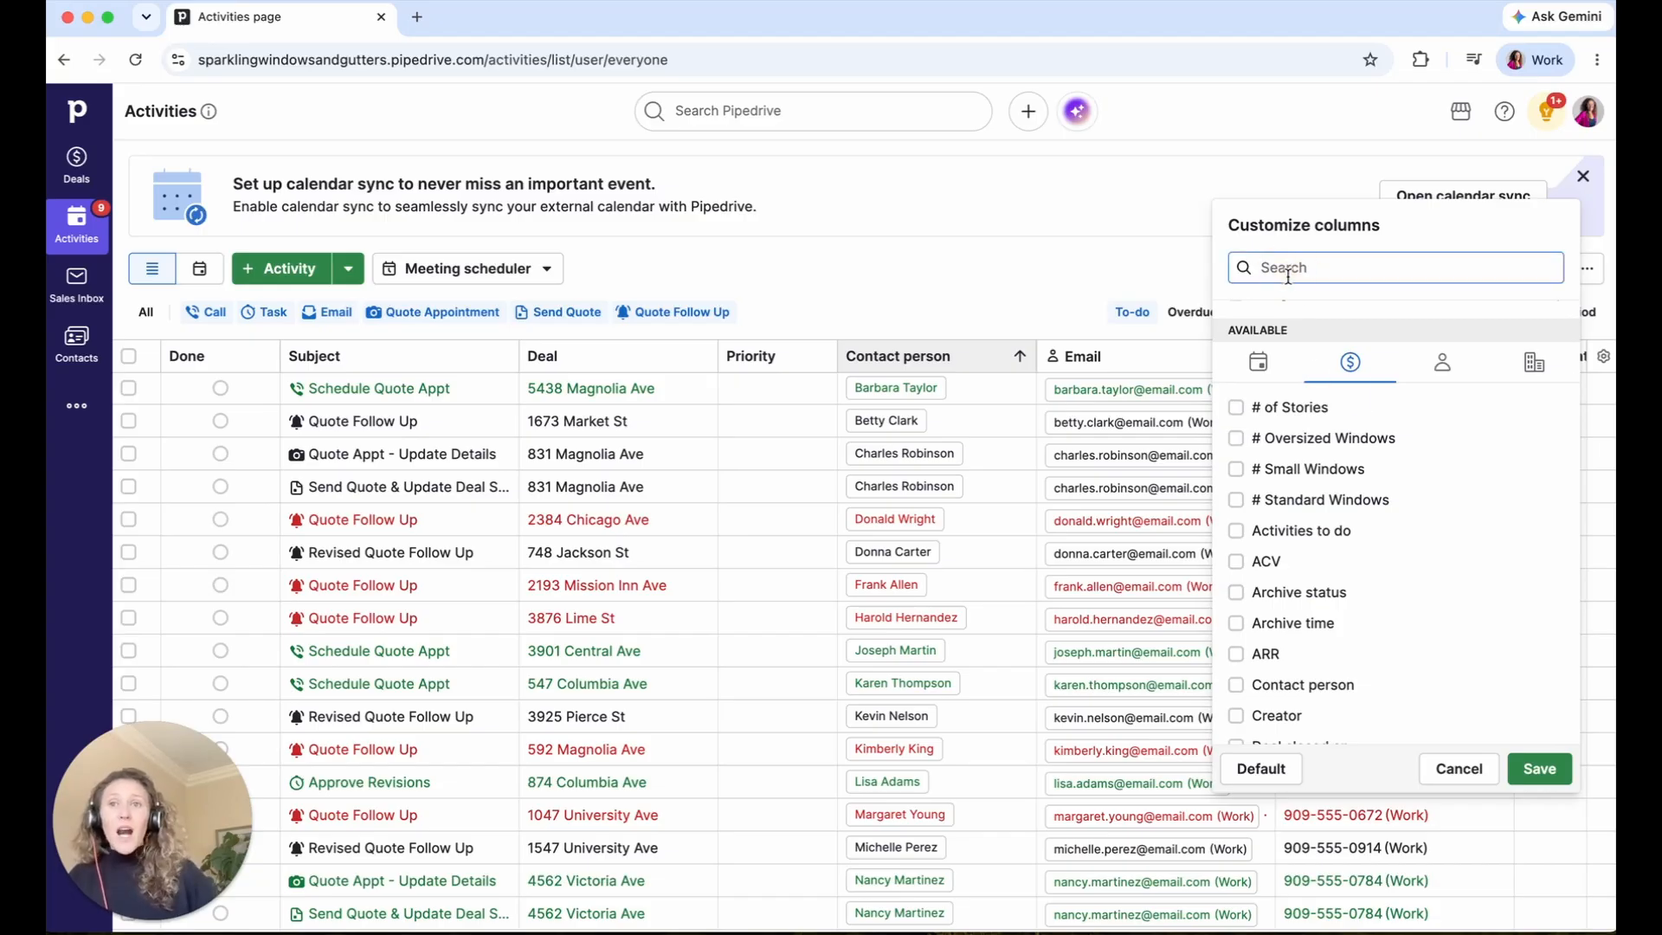
type("stage")
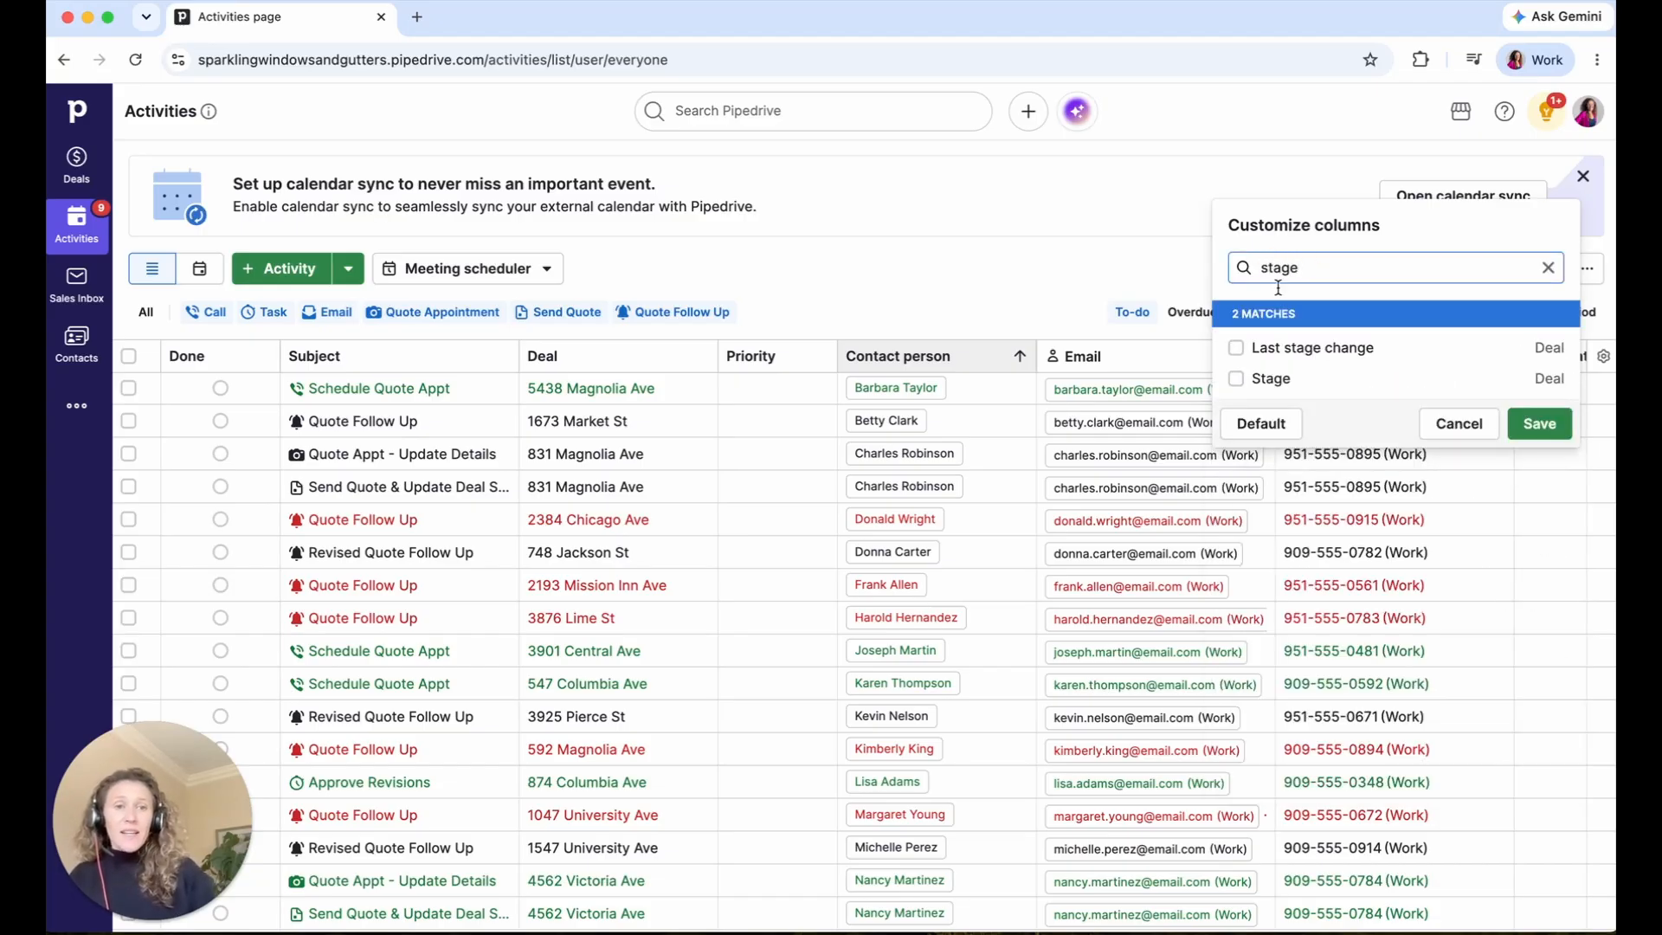
left_click(1286, 387)
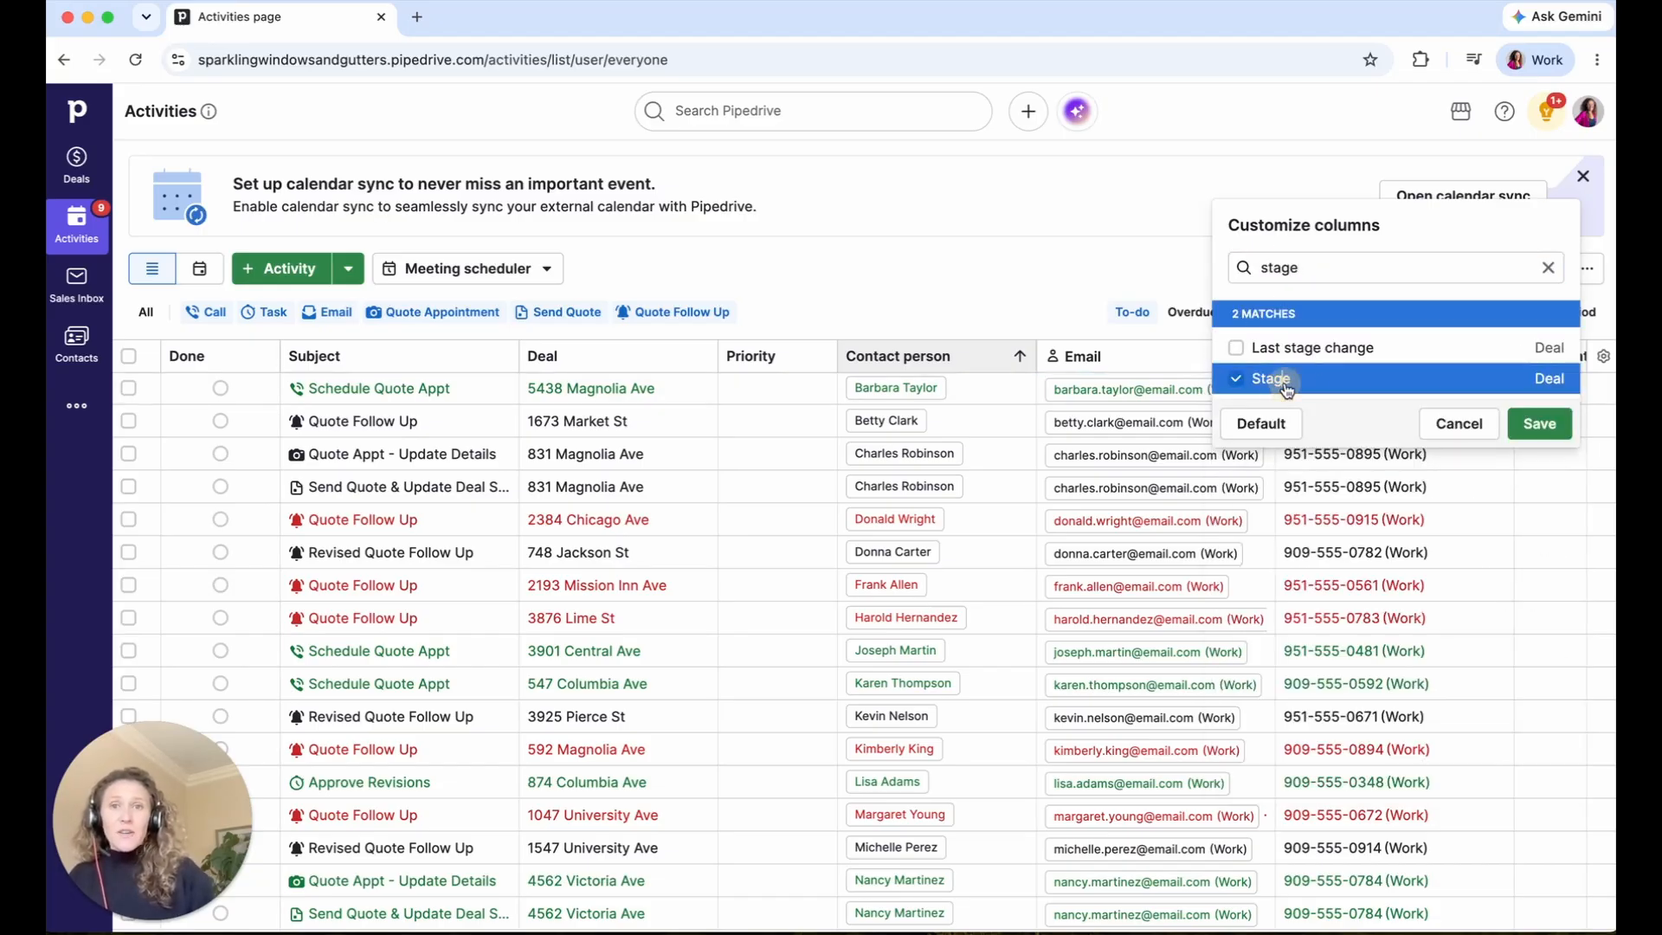
left_click(1278, 268)
double_click(1277, 268)
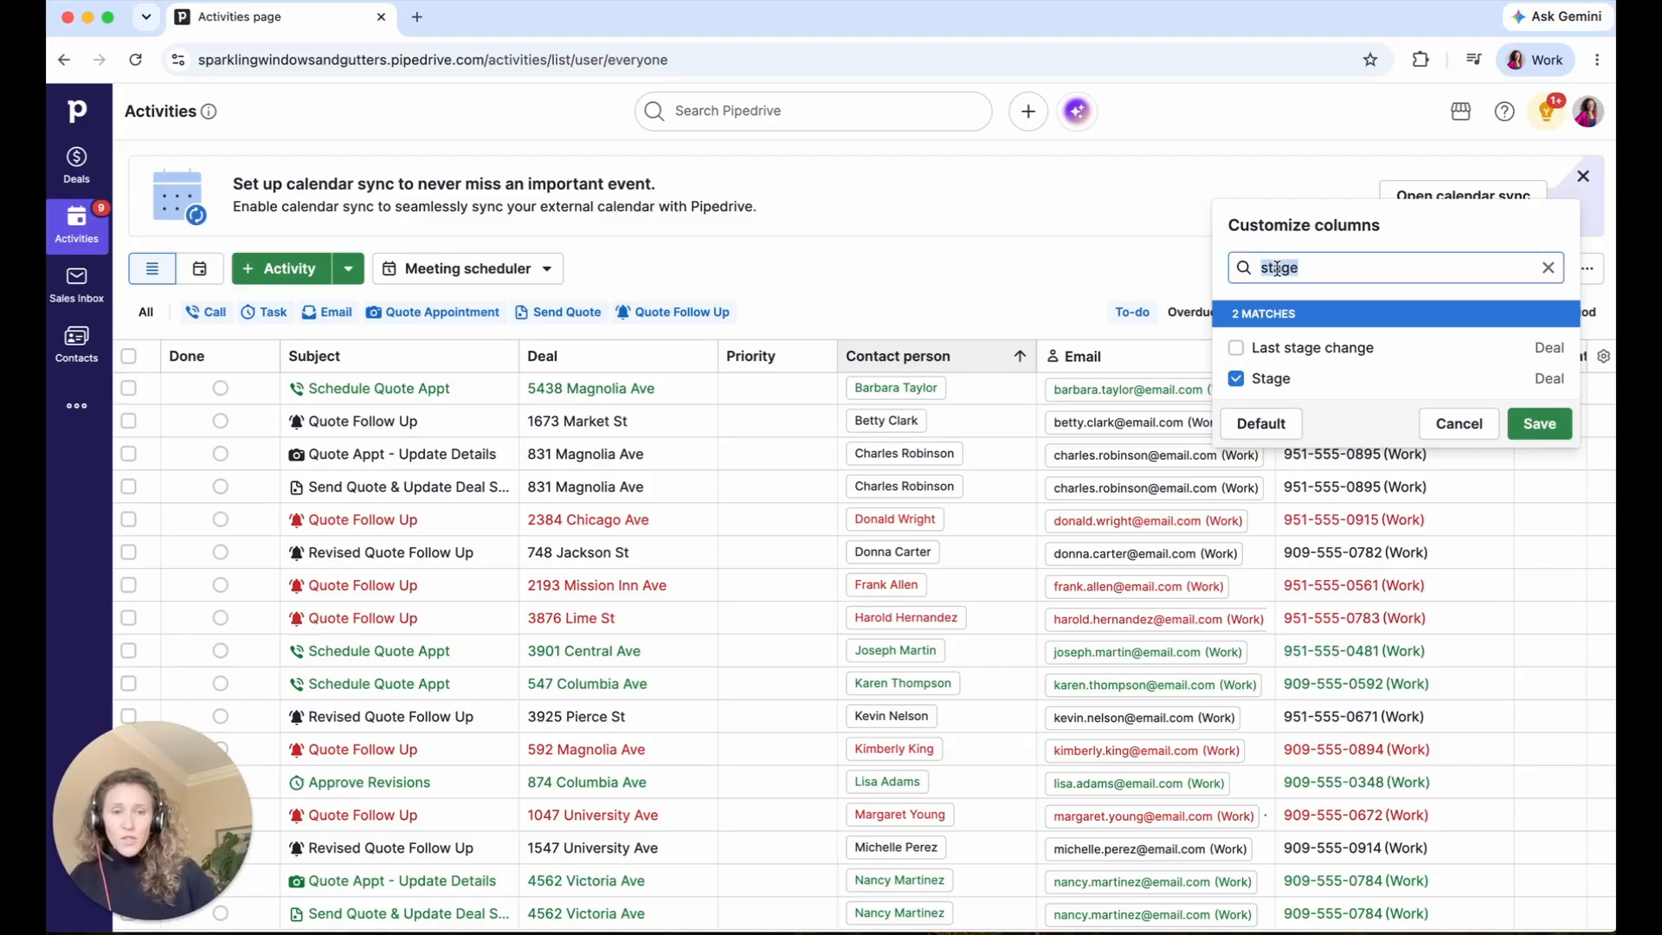
type("value")
left_click(1269, 347)
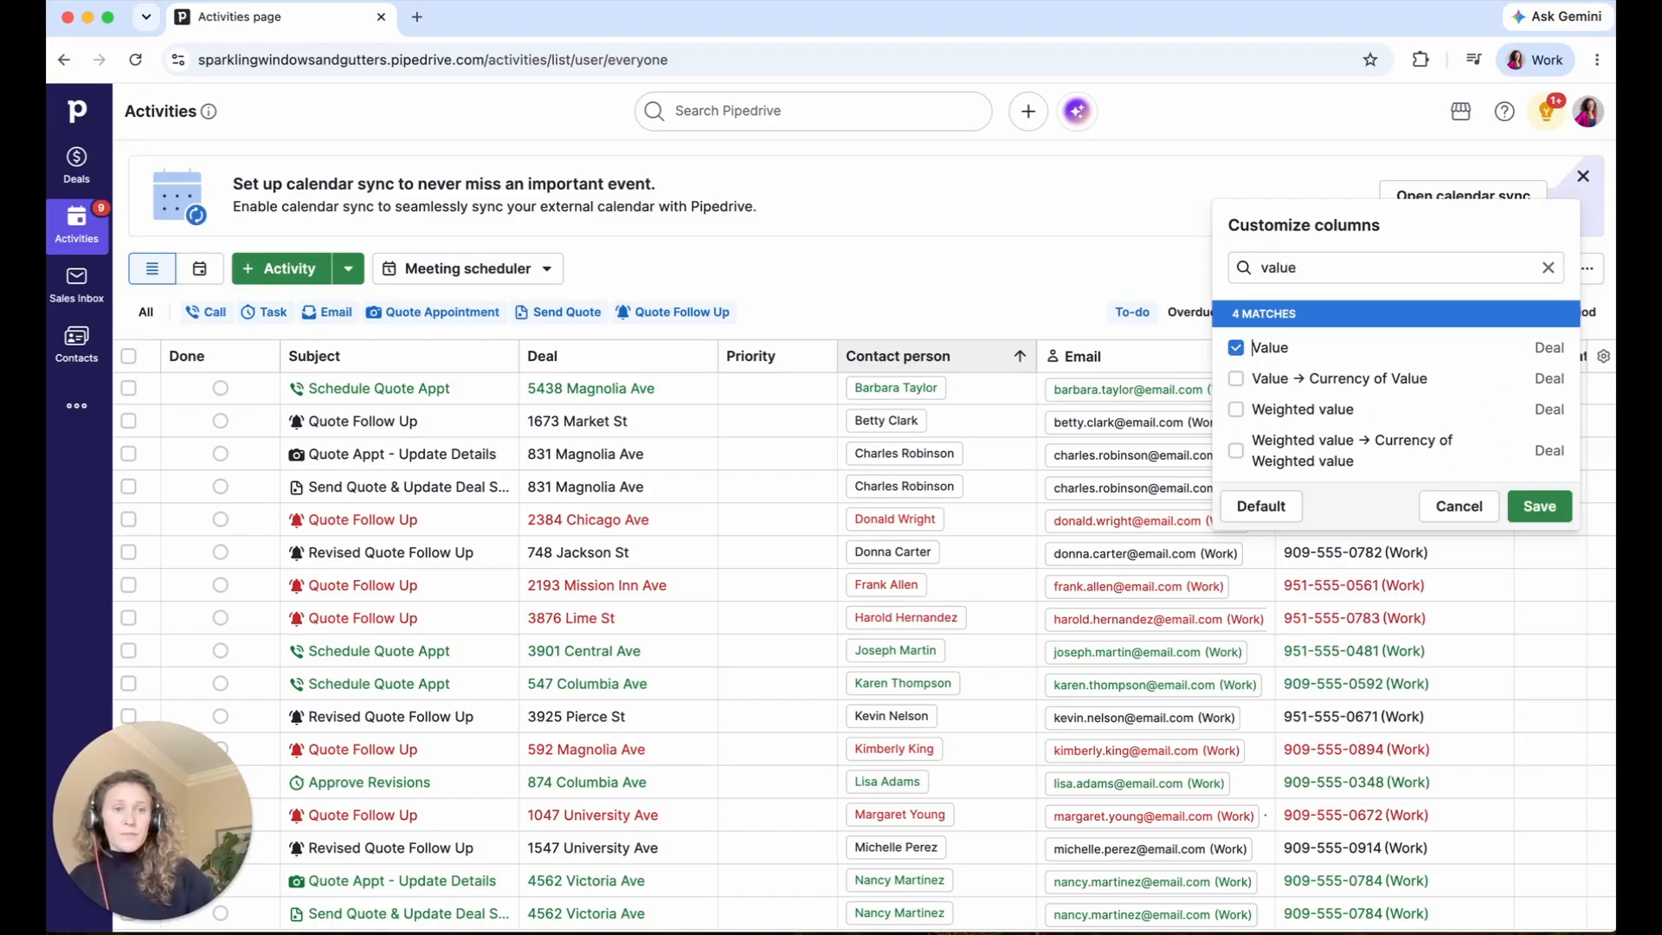
left_click(1540, 508)
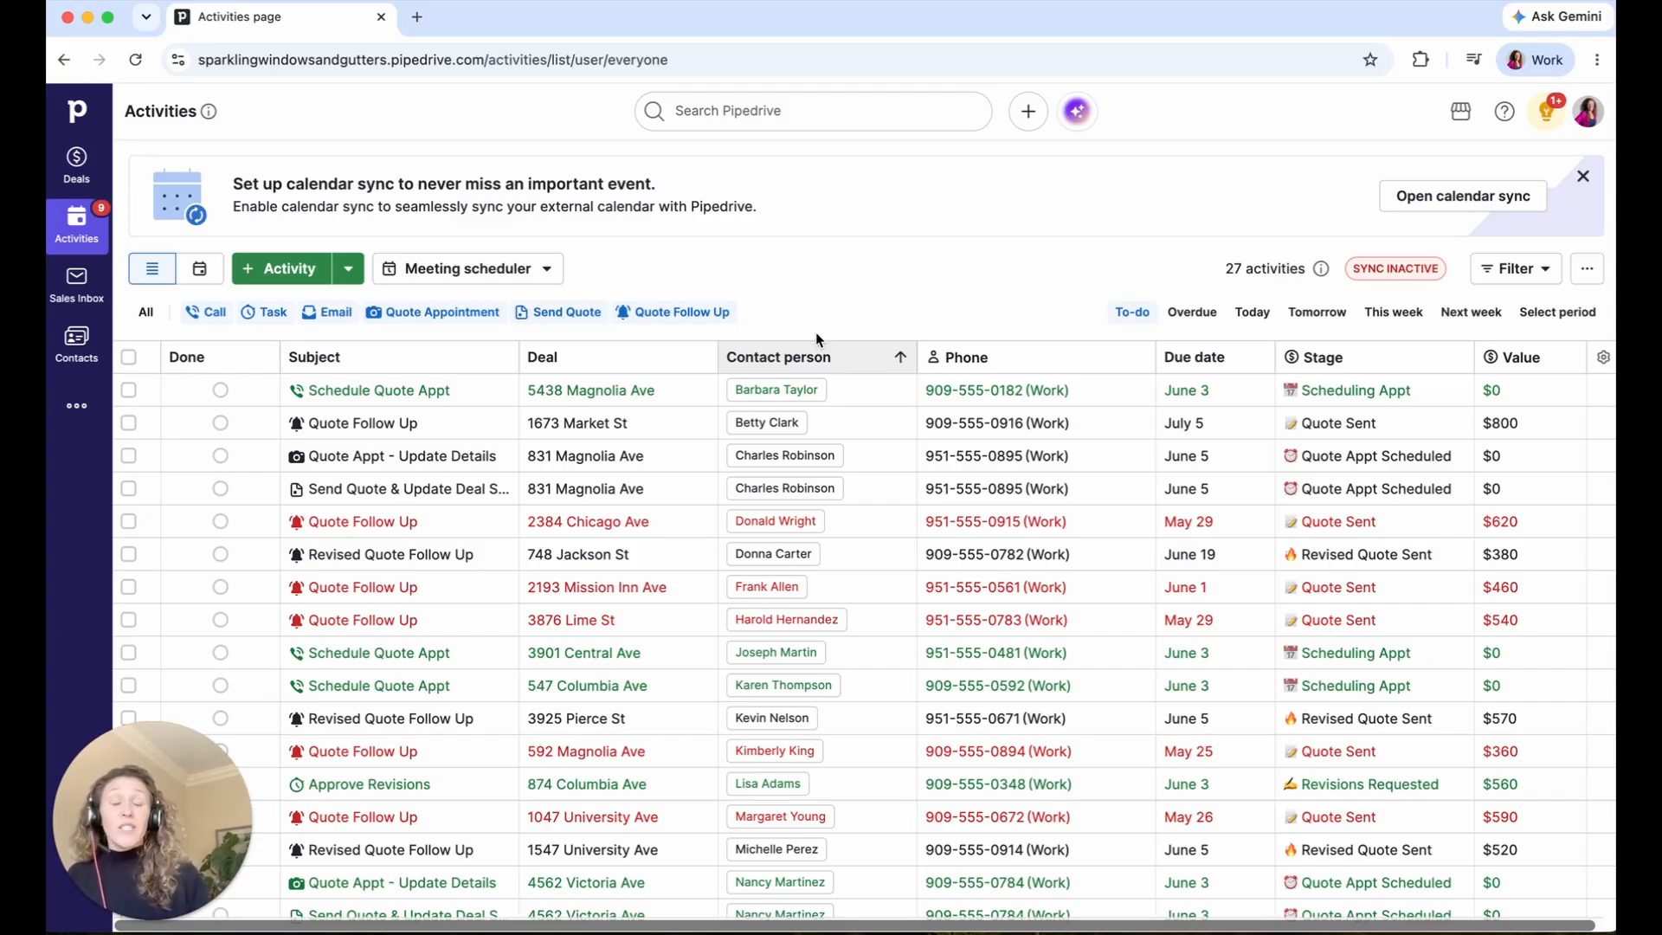
- Move Deal ahead of Subject, and Due date, Stage, Value before Contact person; narrow Deal
left_click_drag(606, 355, 372, 356)
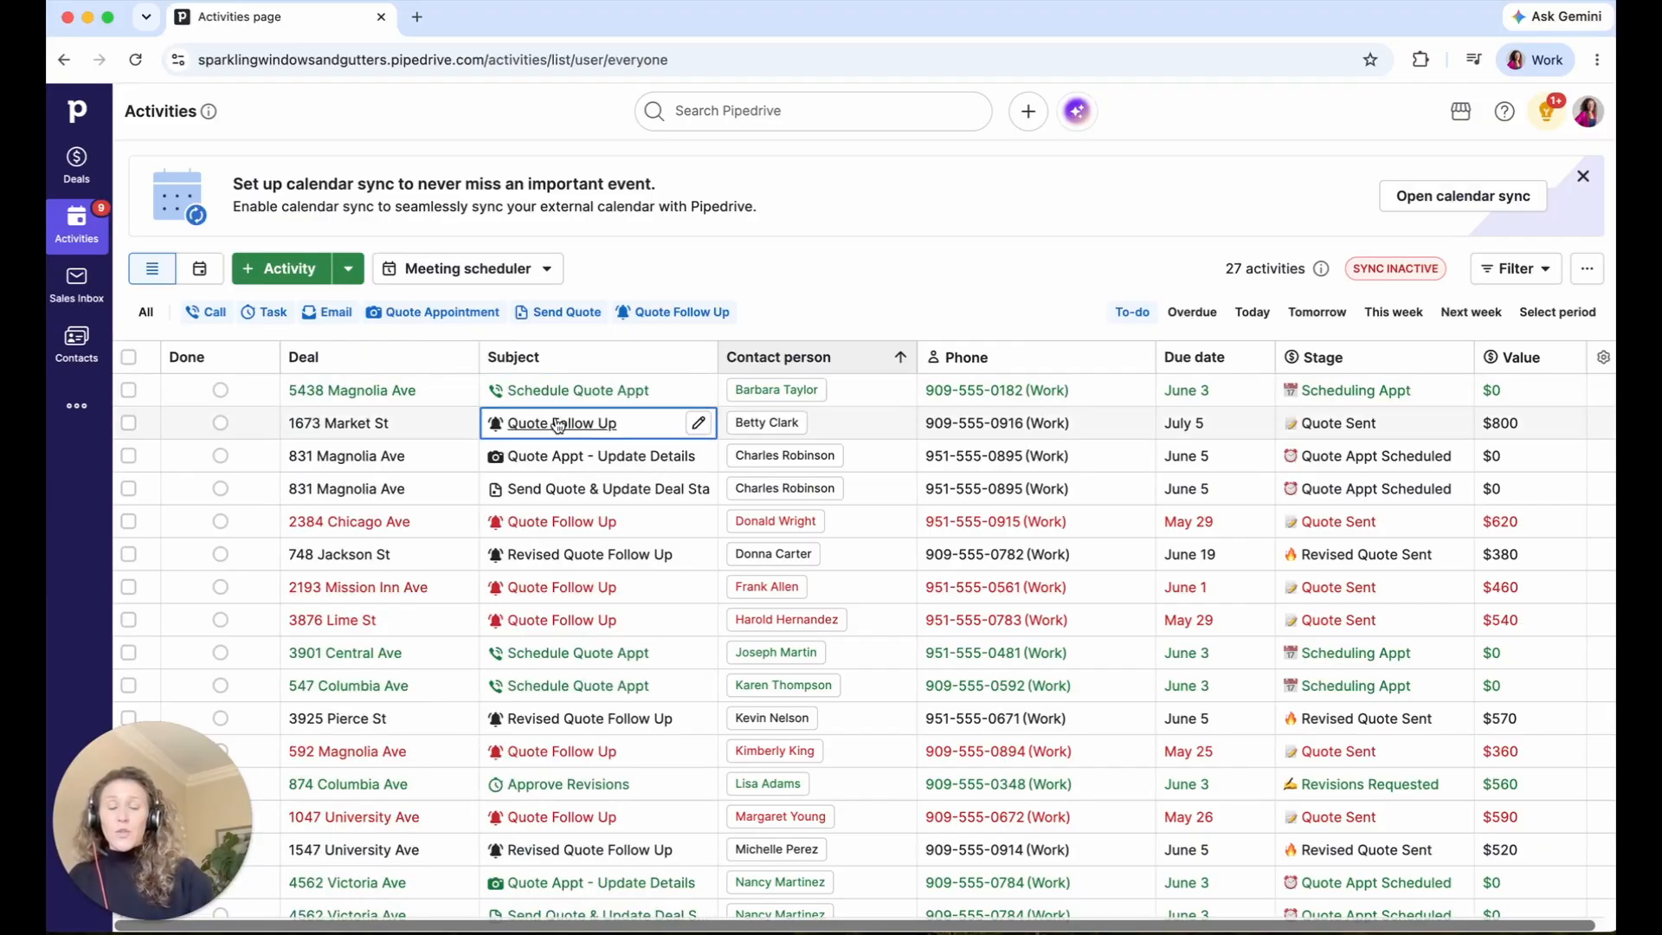
left_click_drag(1190, 357, 839, 345)
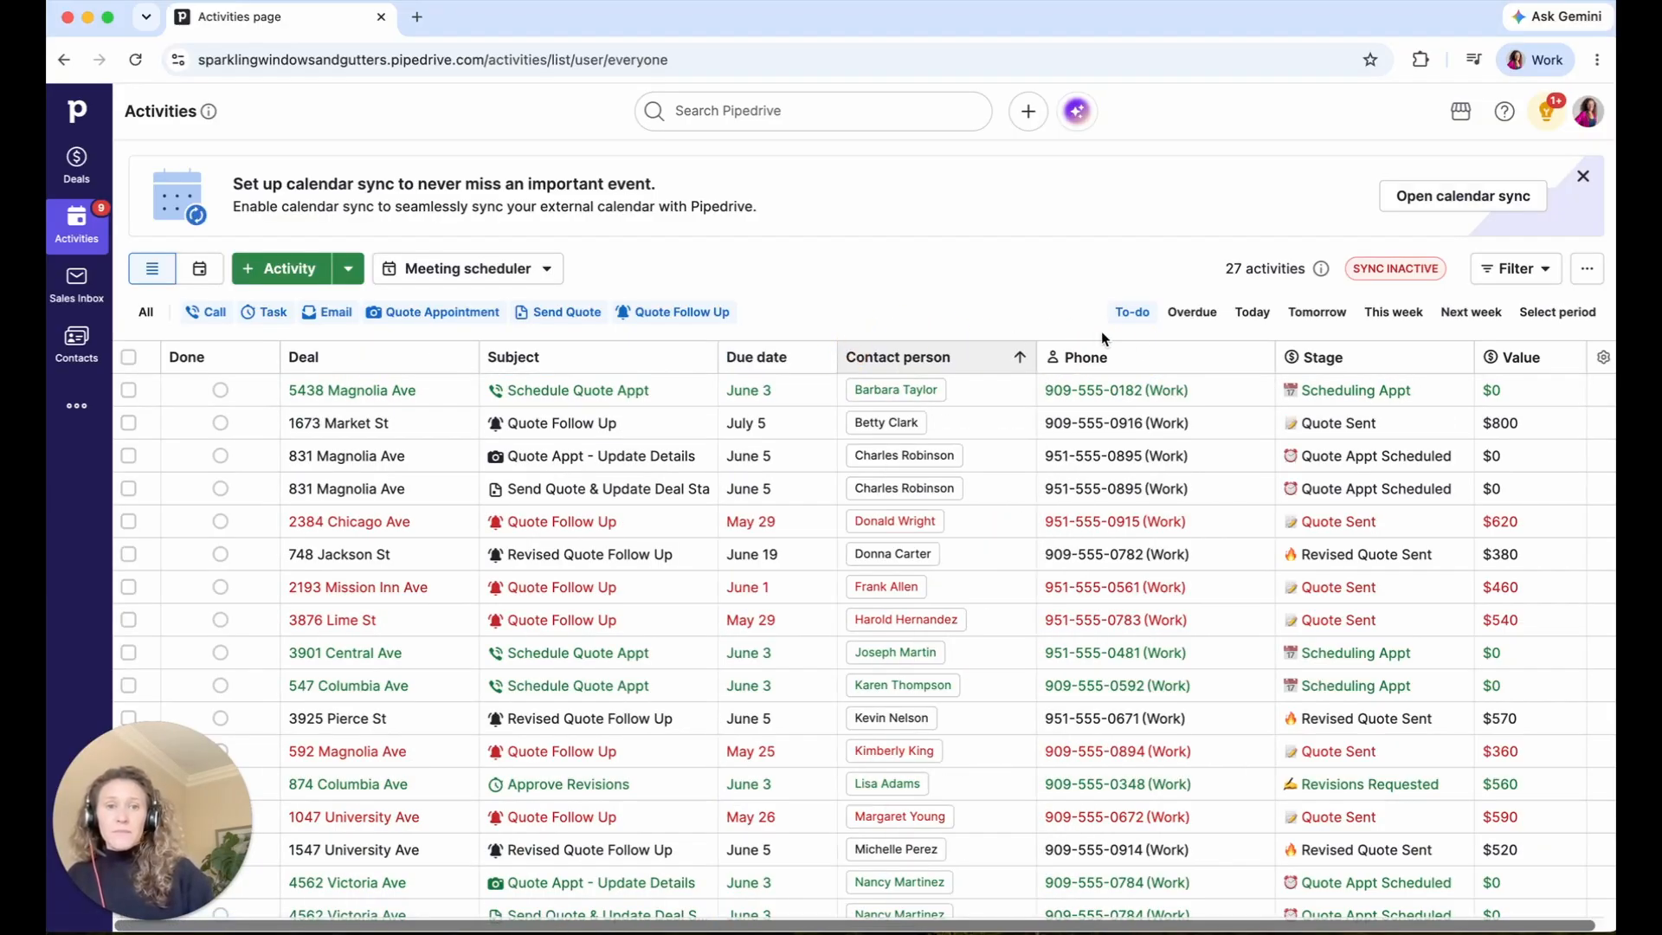
left_click_drag(1323, 356, 939, 362)
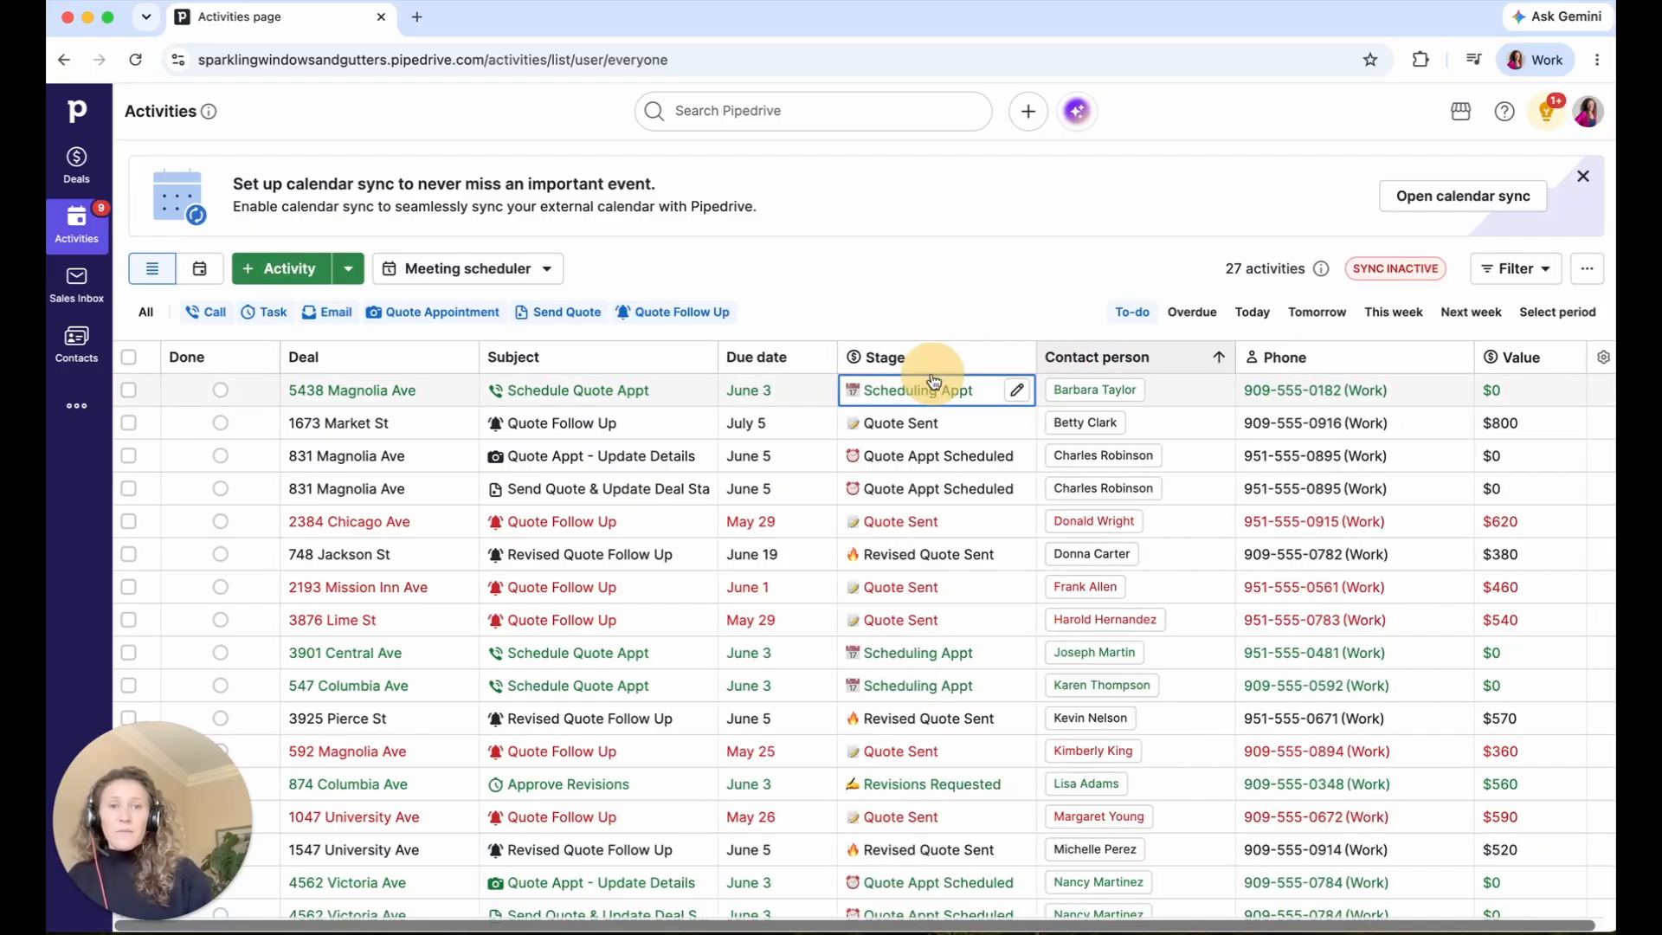
left_click_drag(1515, 358, 1078, 362)
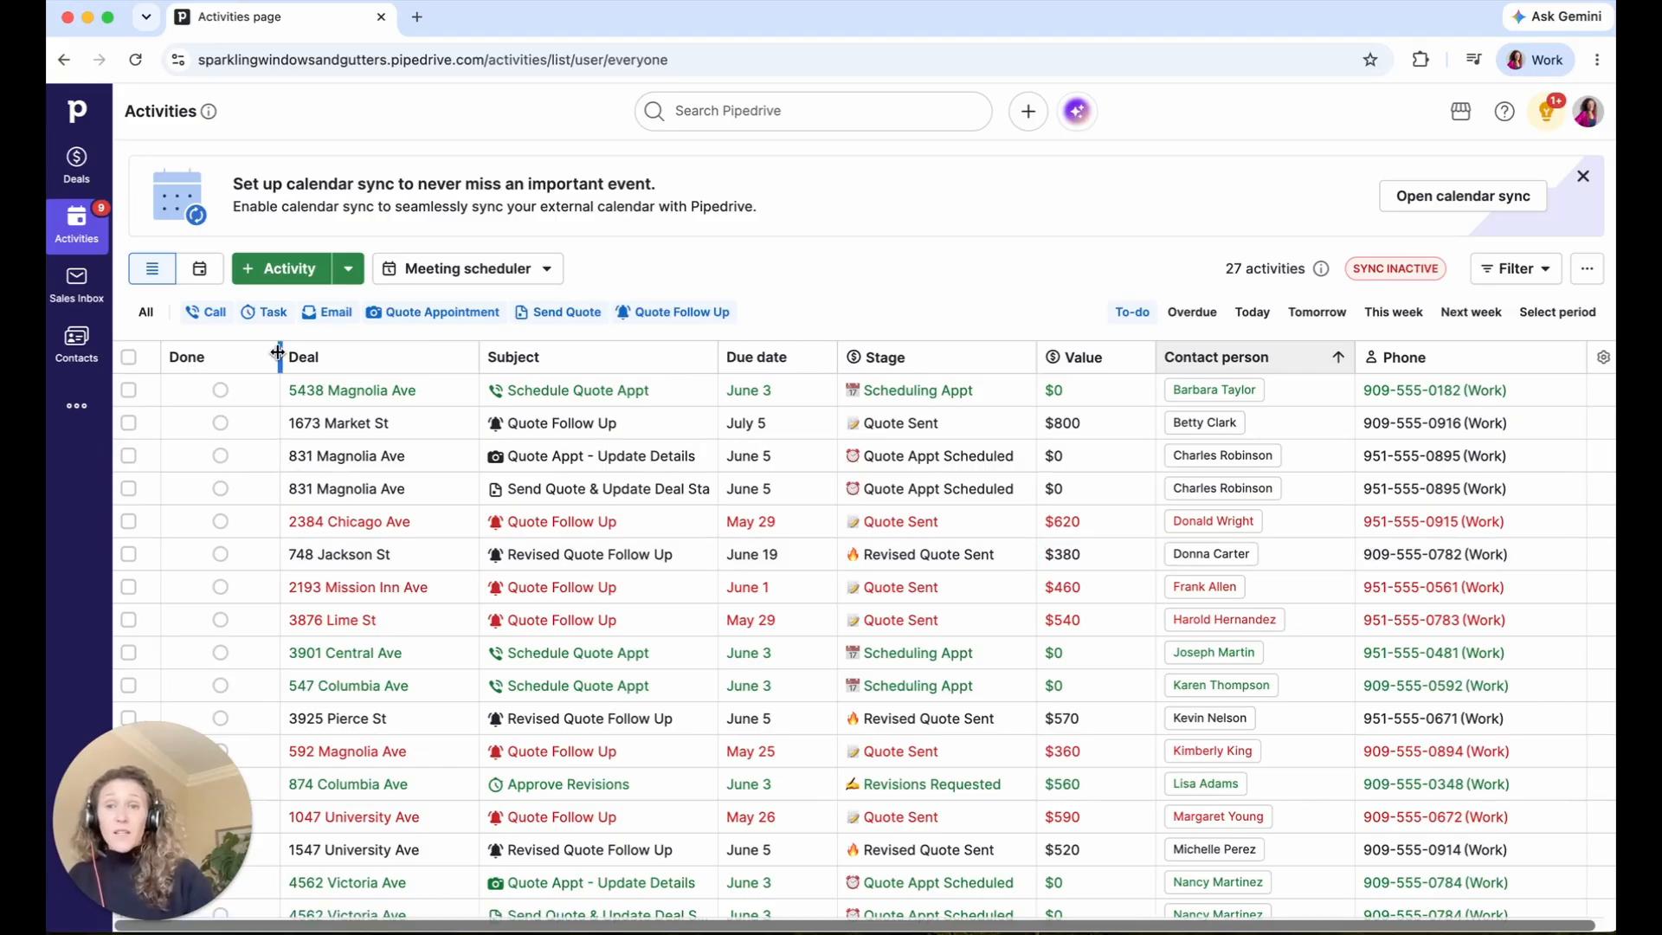
left_click_drag(279, 354, 228, 350)
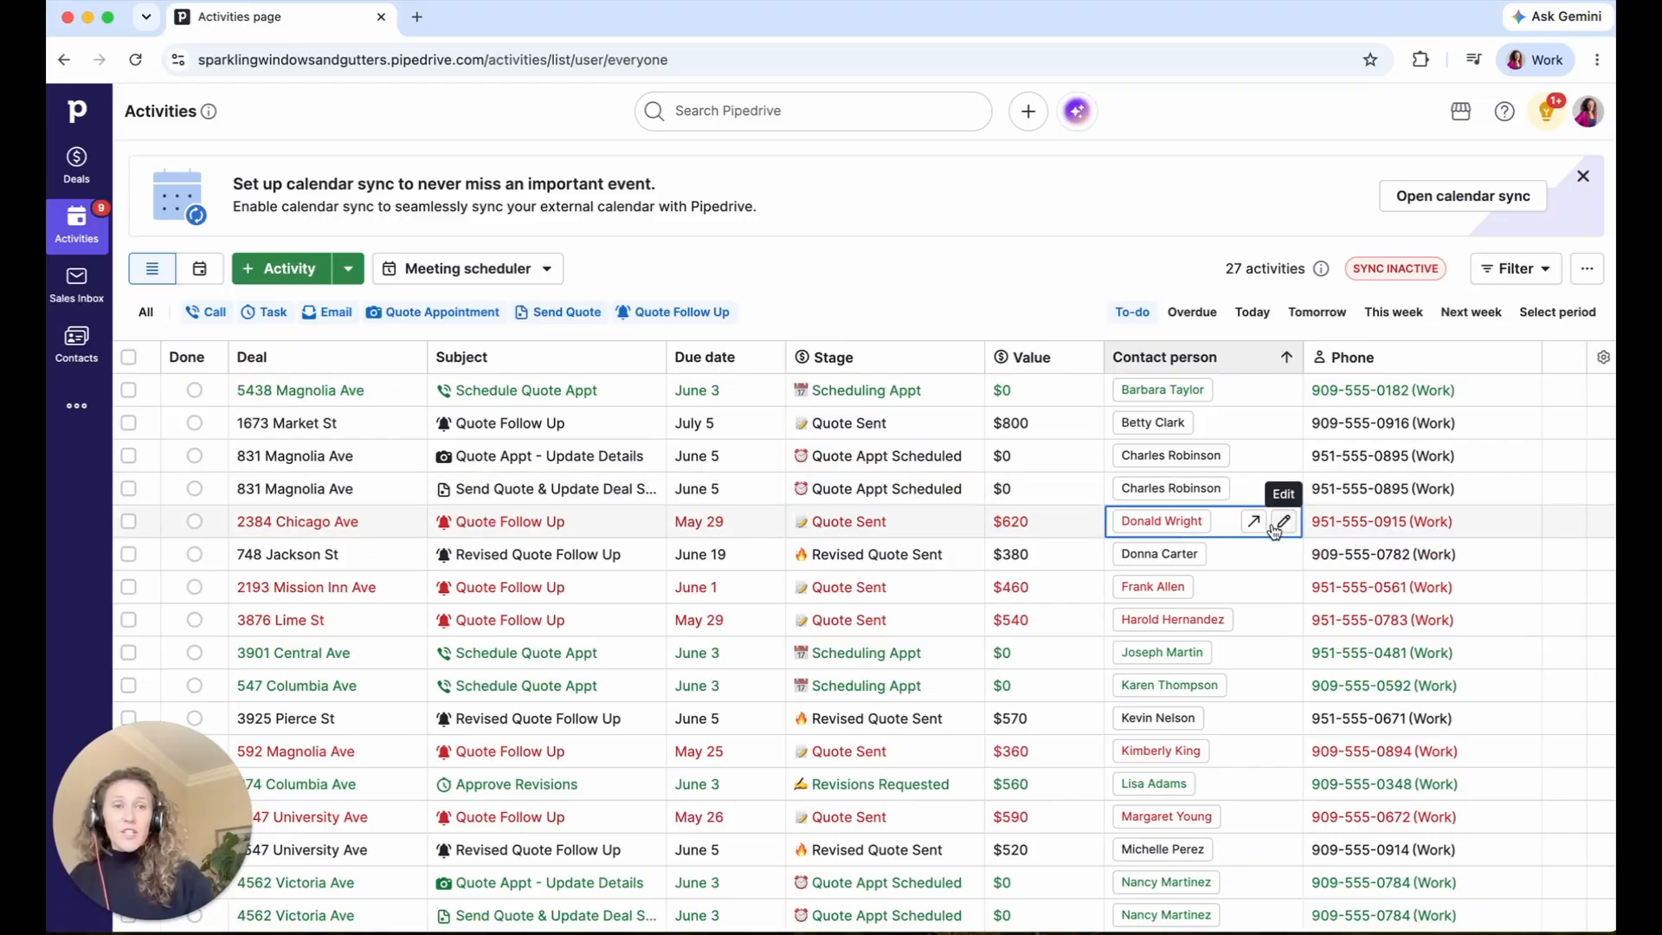
- Filter the activities list to show only your own activities
left_click(1511, 273)
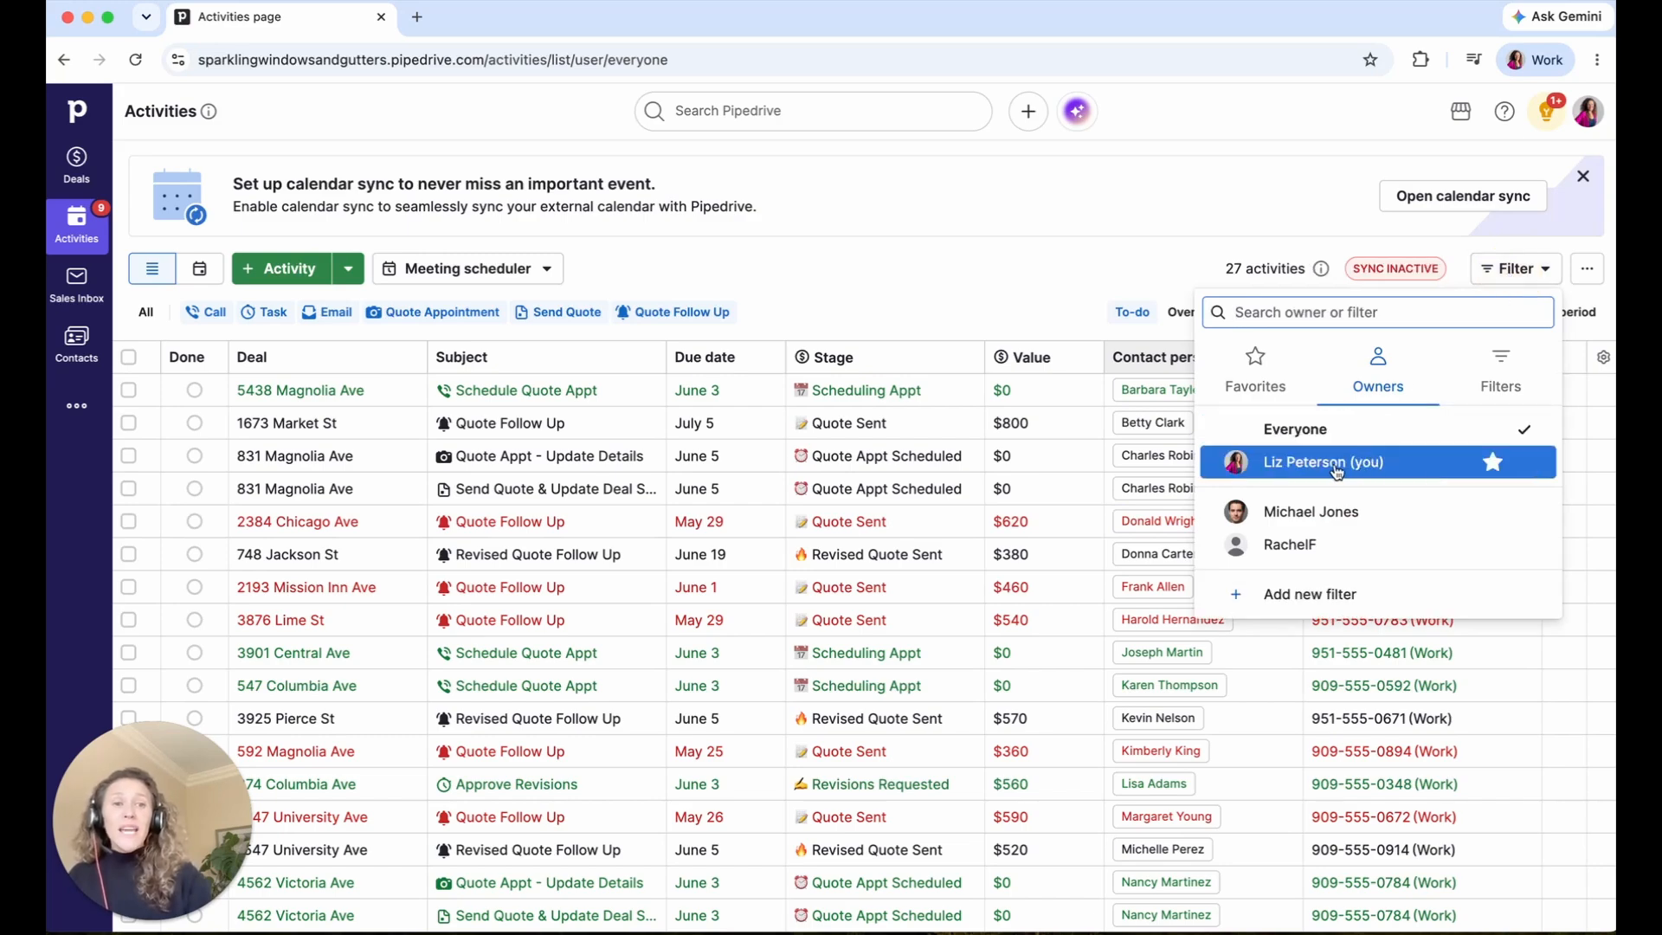
left_click(1047, 260)
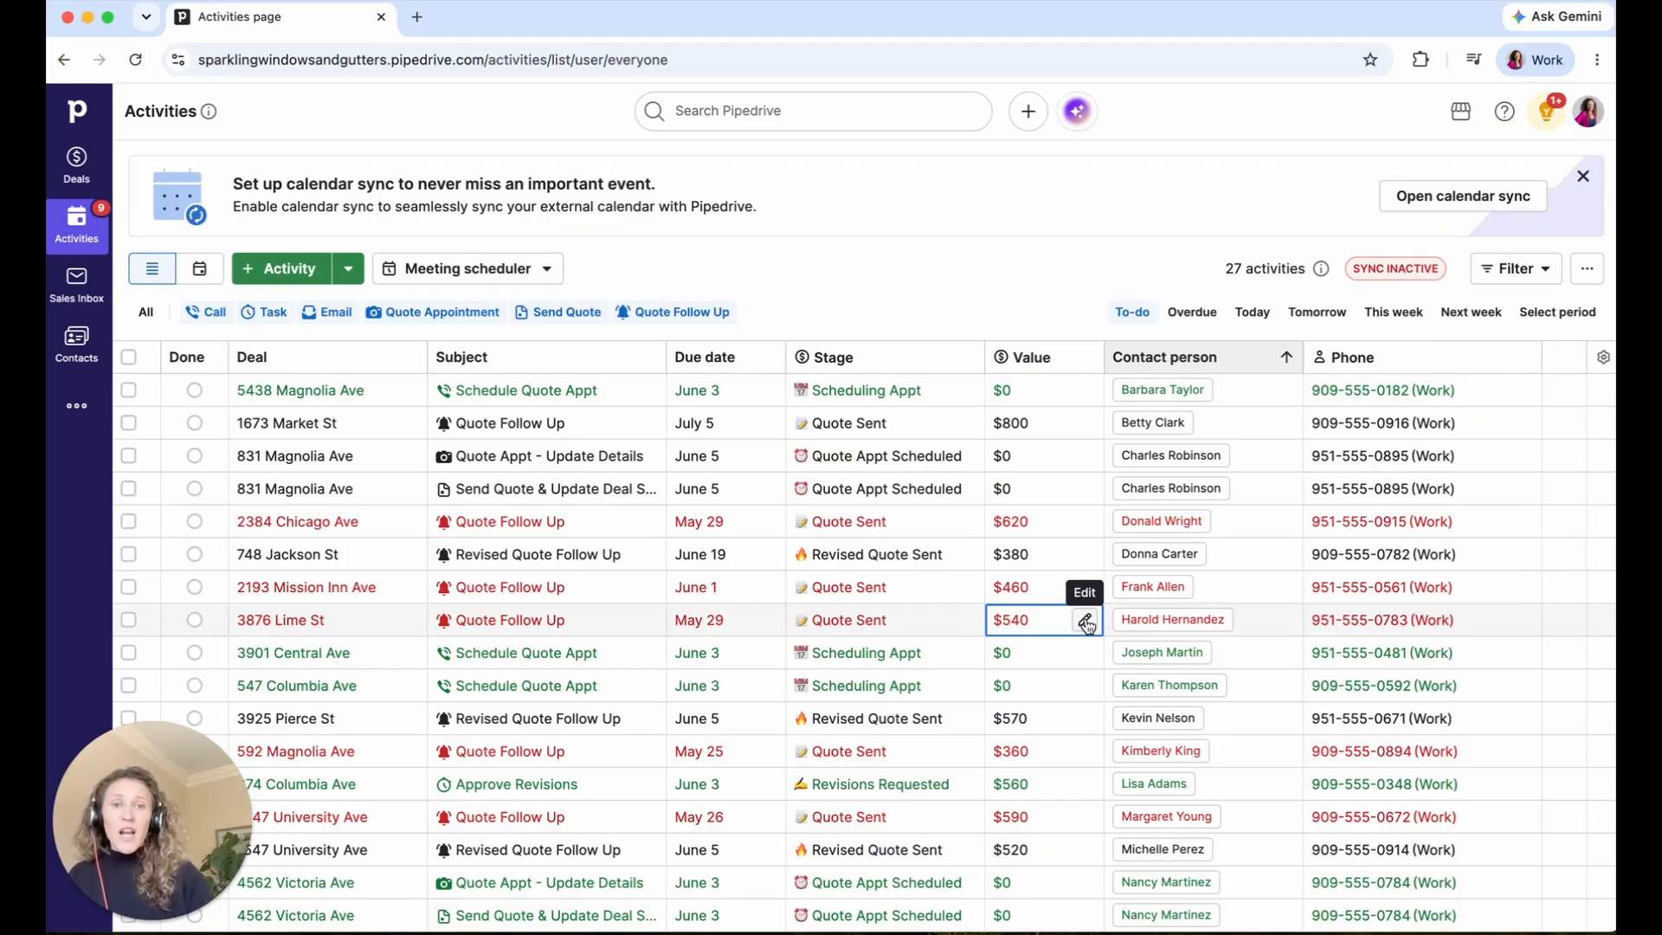
left_click(1501, 273)
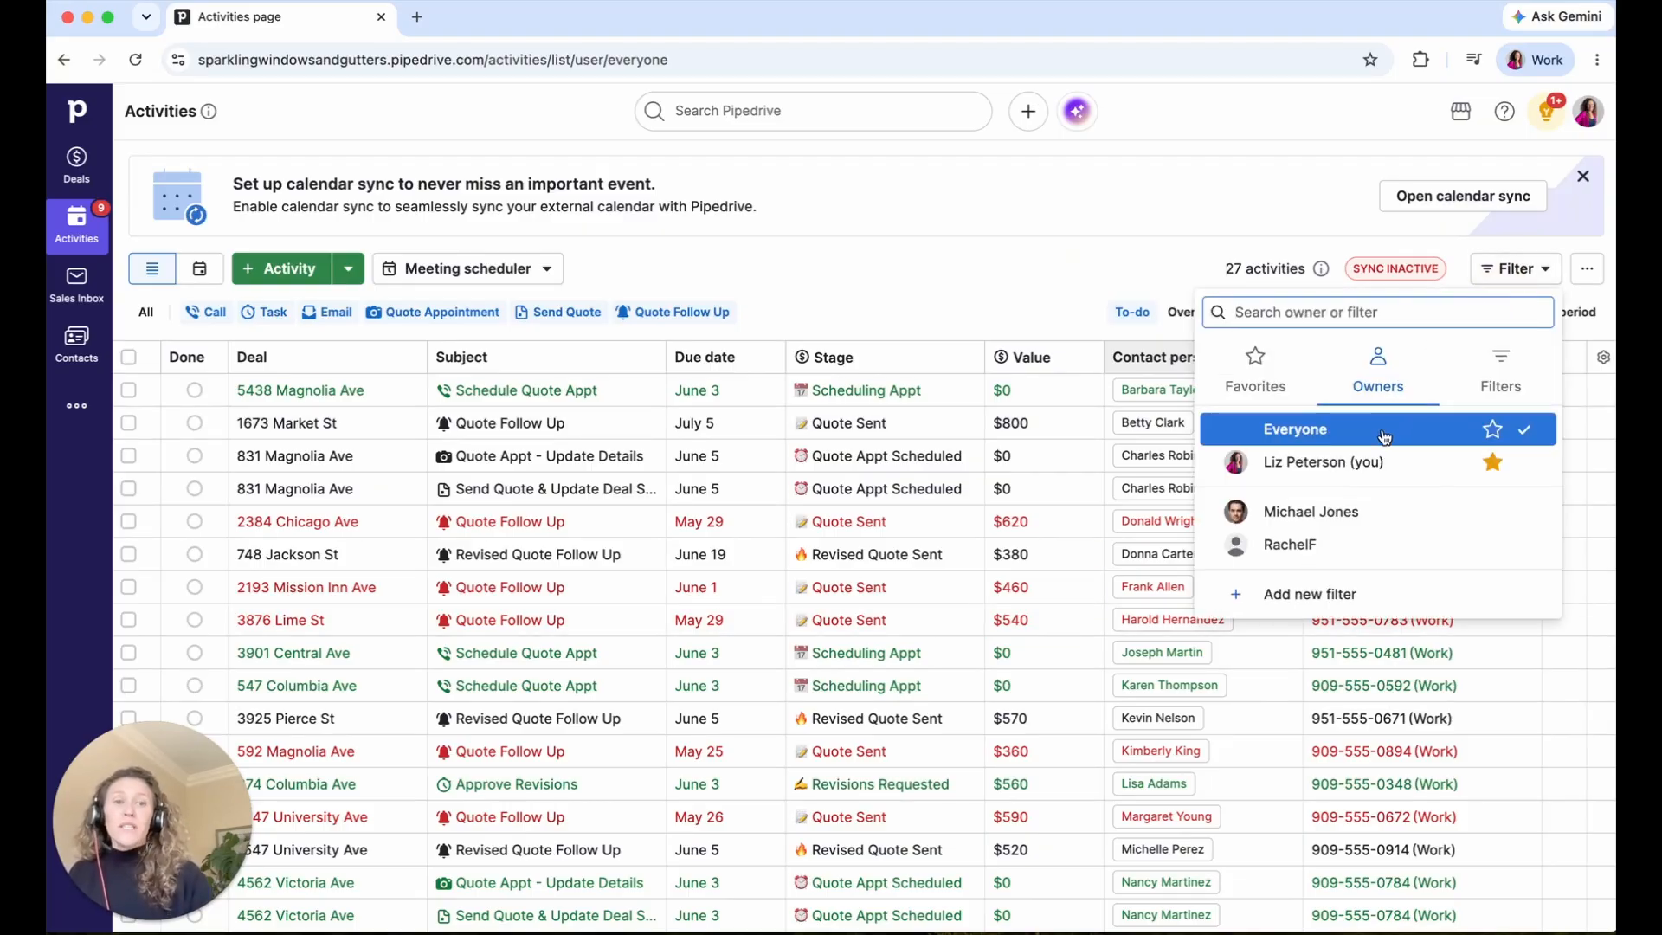
left_click(1366, 463)
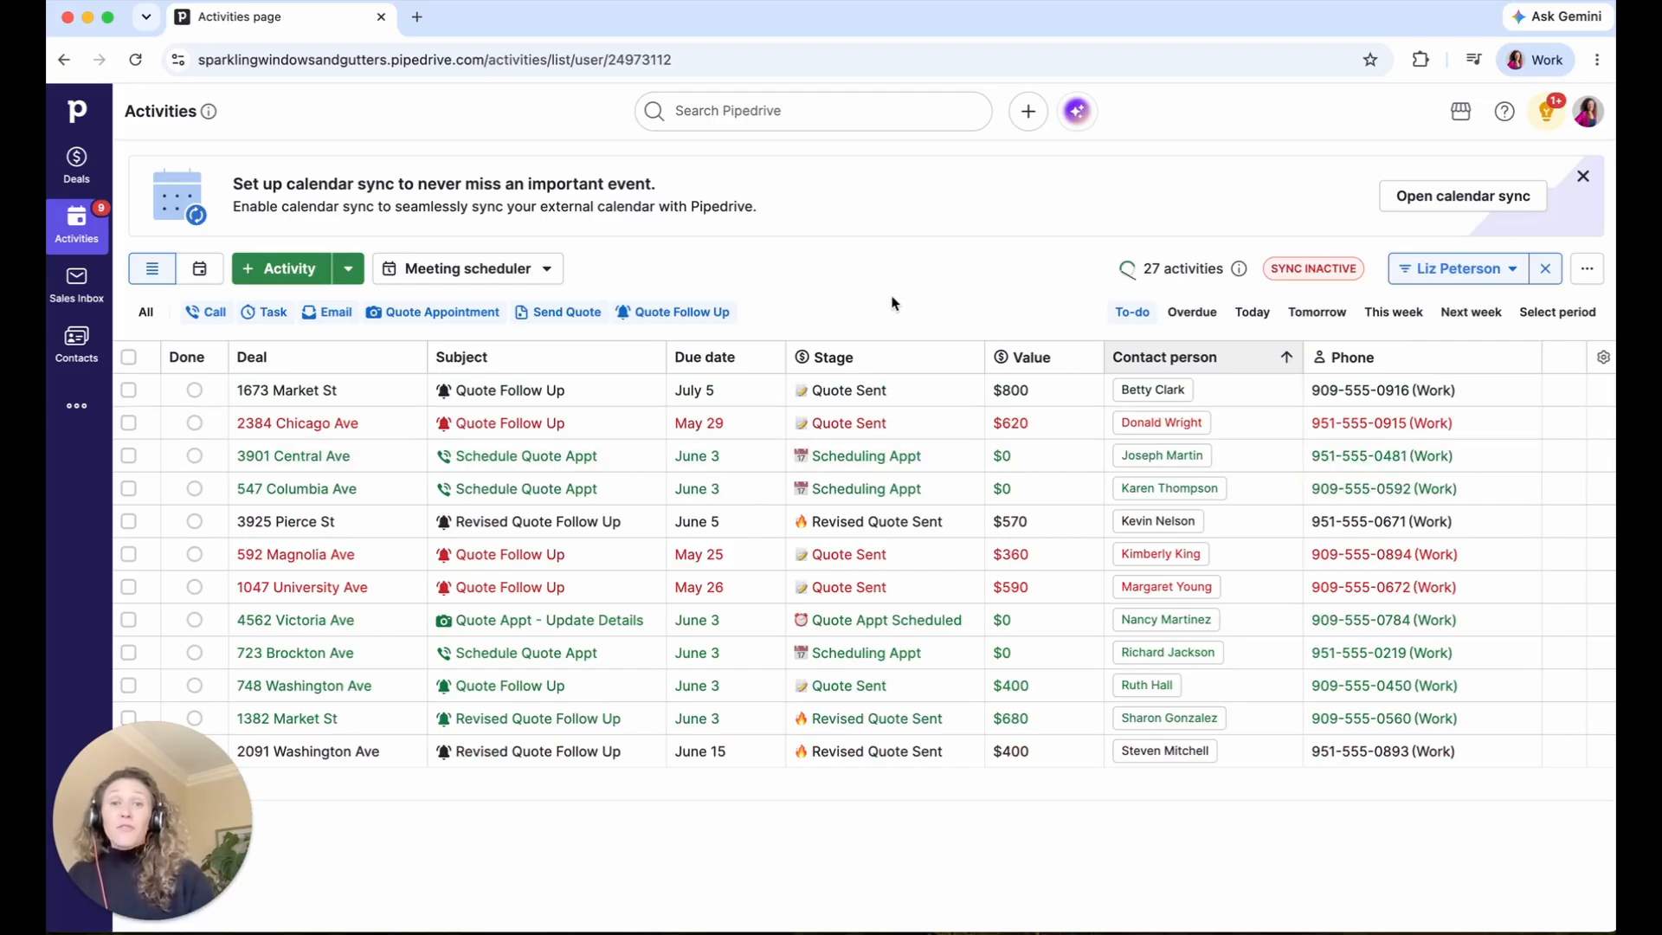
- Sort activities by earliest due date first, then start connecting an email account in Sales Inbox
left_click(752, 359)
left_click(751, 358)
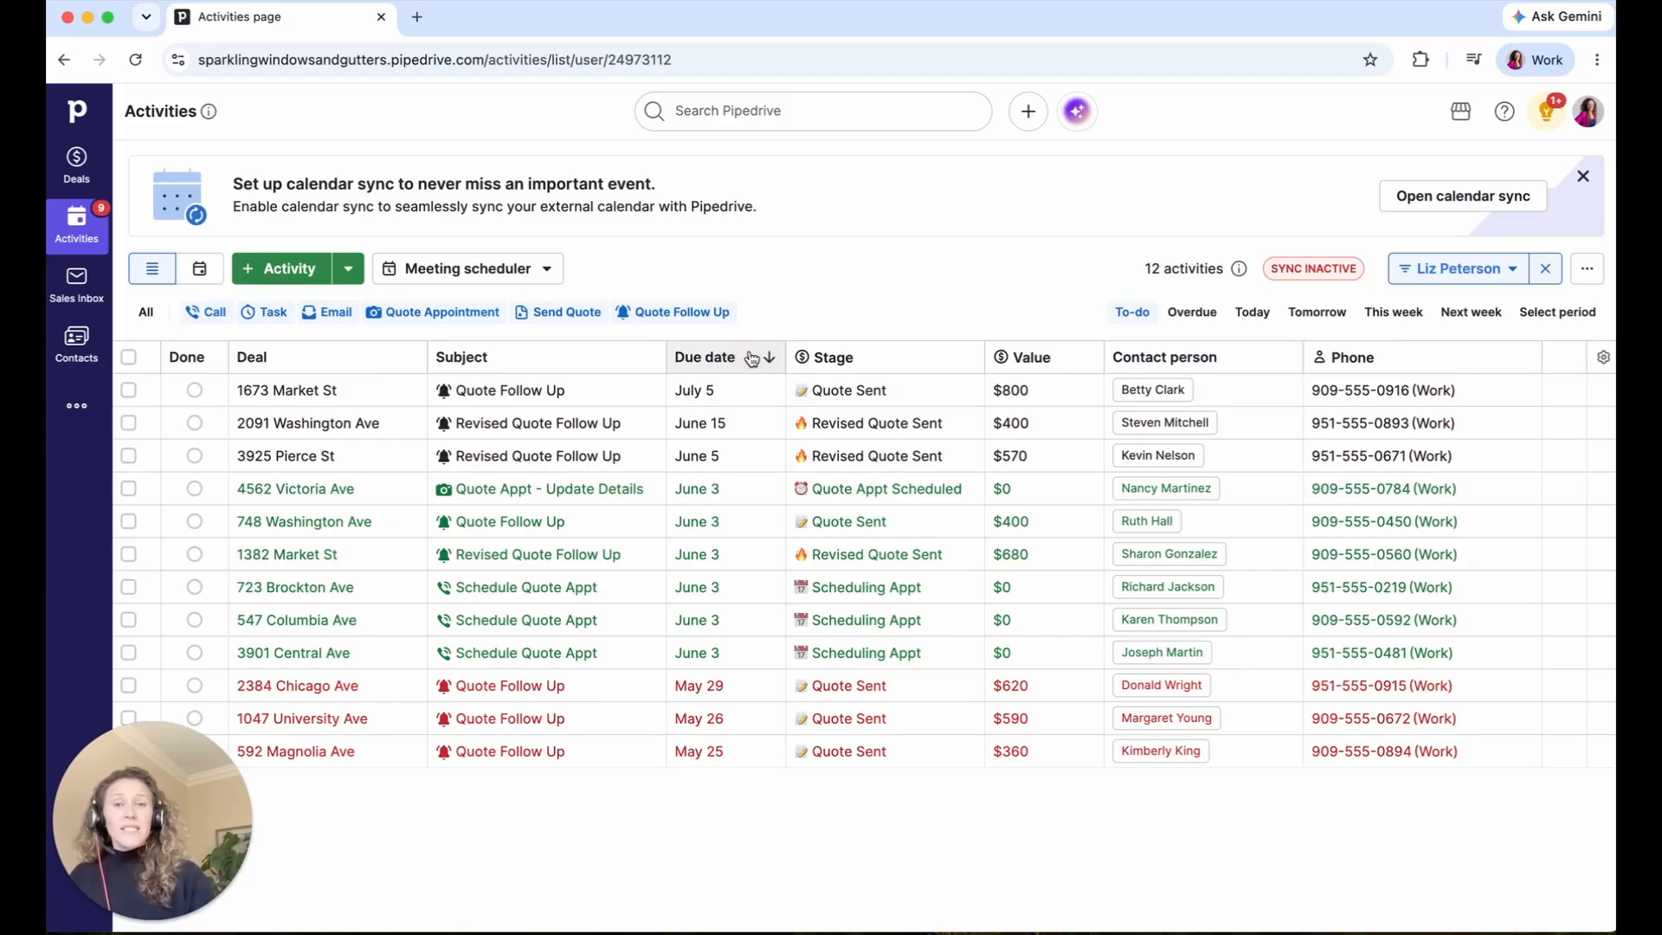
left_click(751, 358)
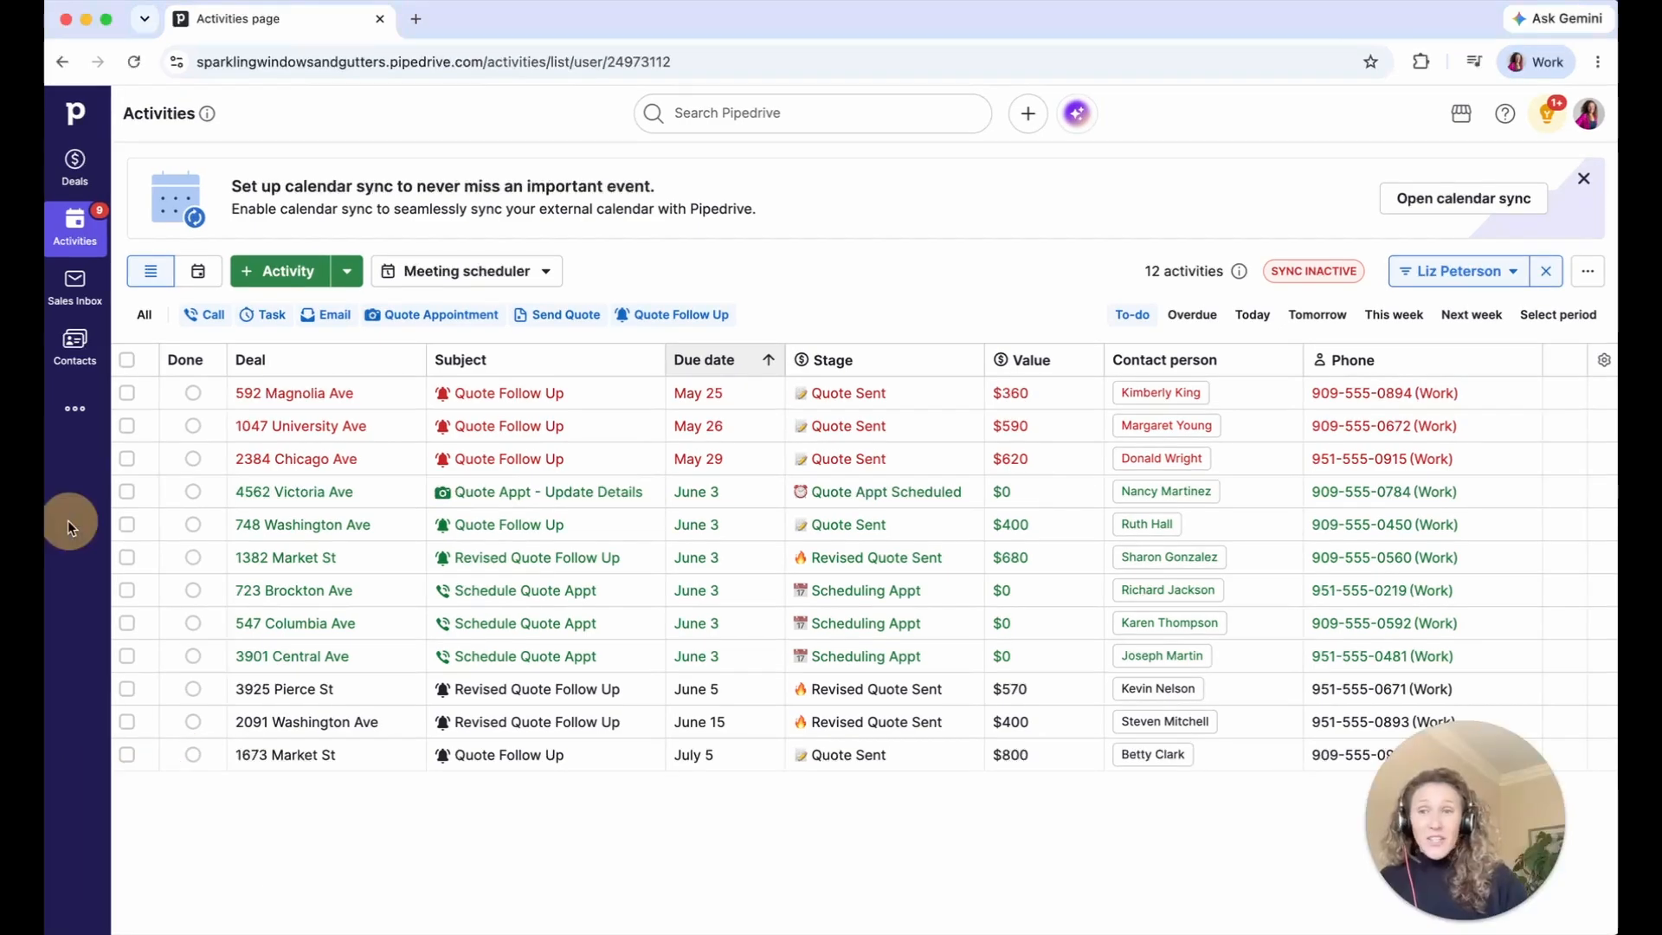
left_click(81, 302)
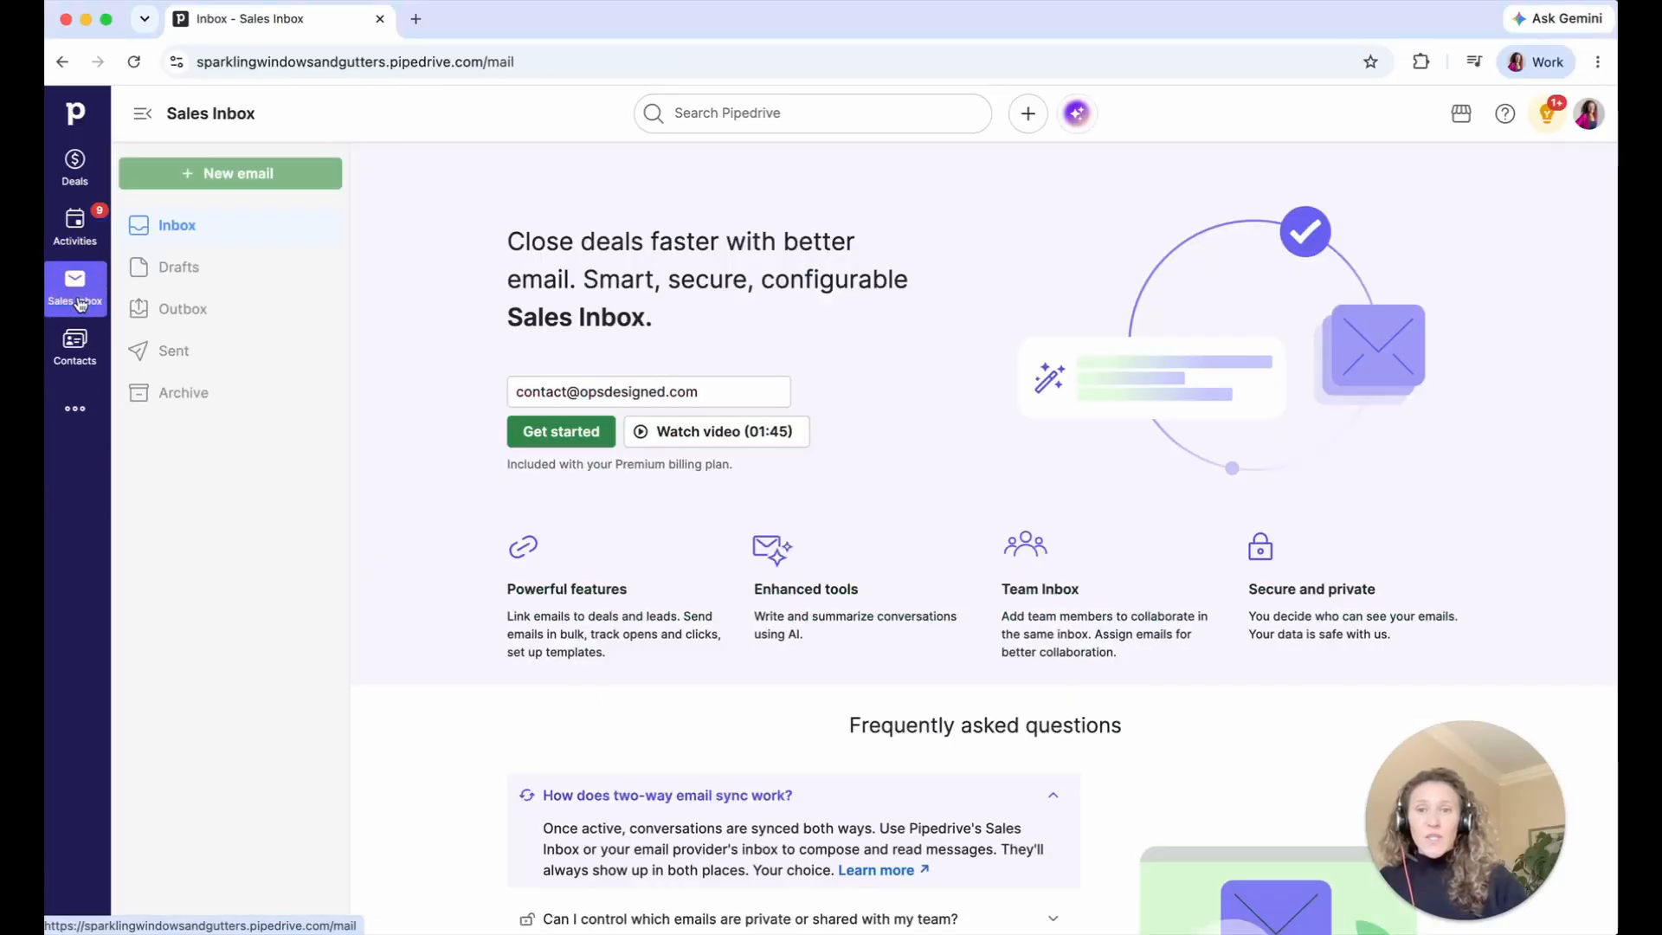
left_click(542, 437)
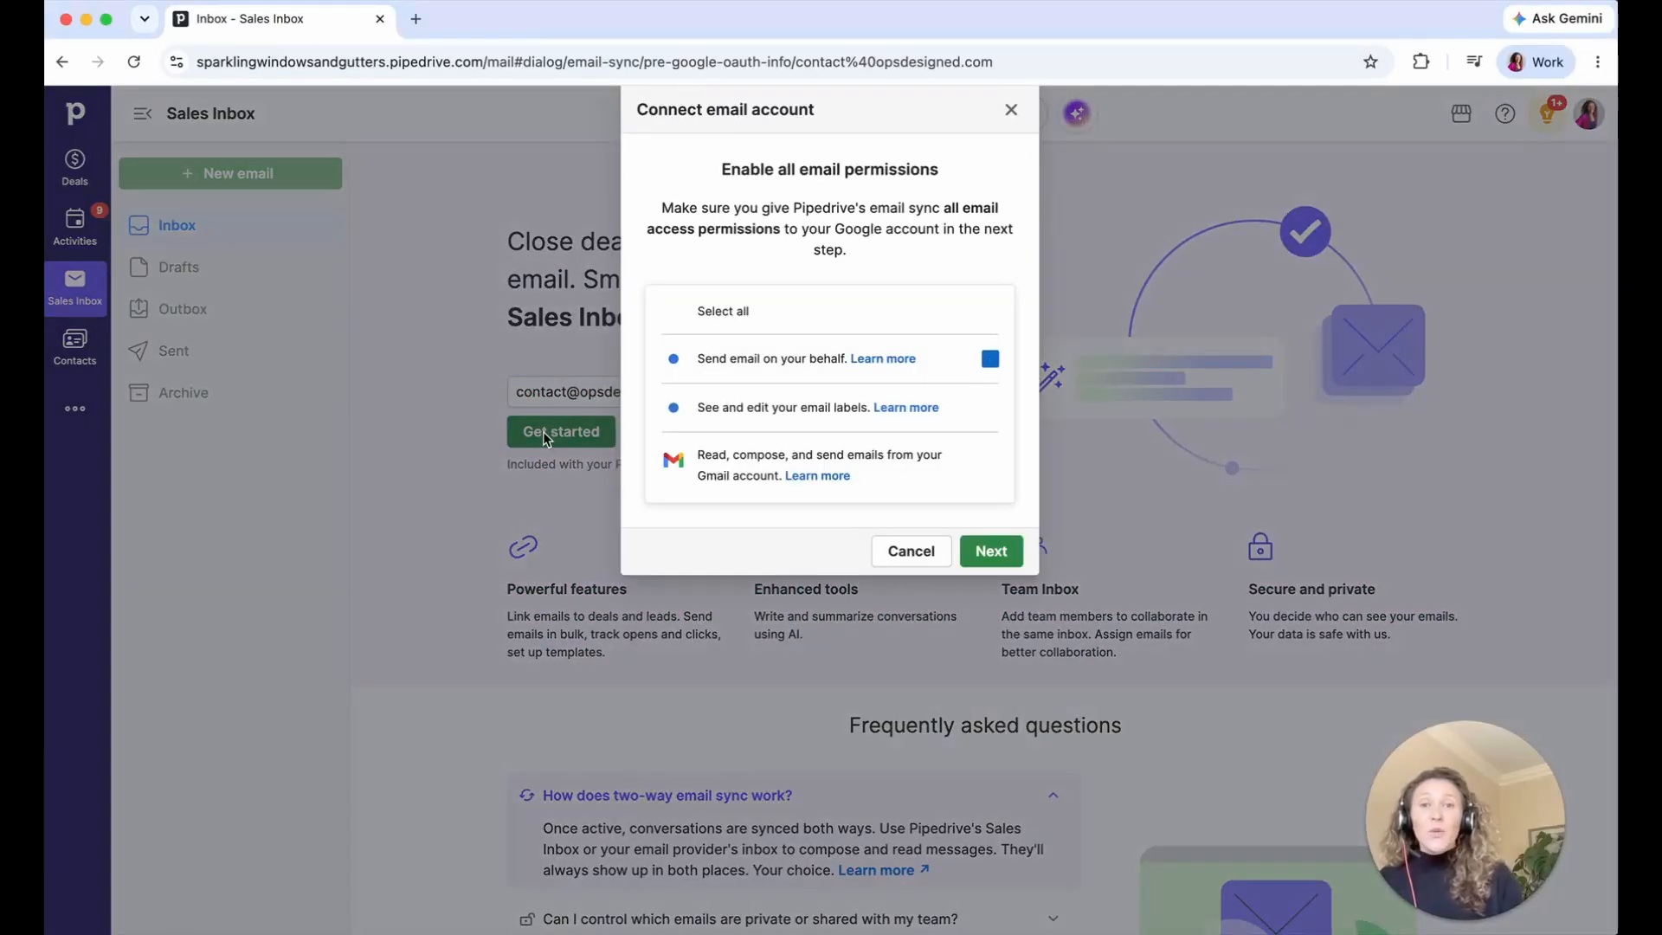
- Sign in with the company Google account and its password, and allow Pipedrive CRM access
left_click(995, 552)
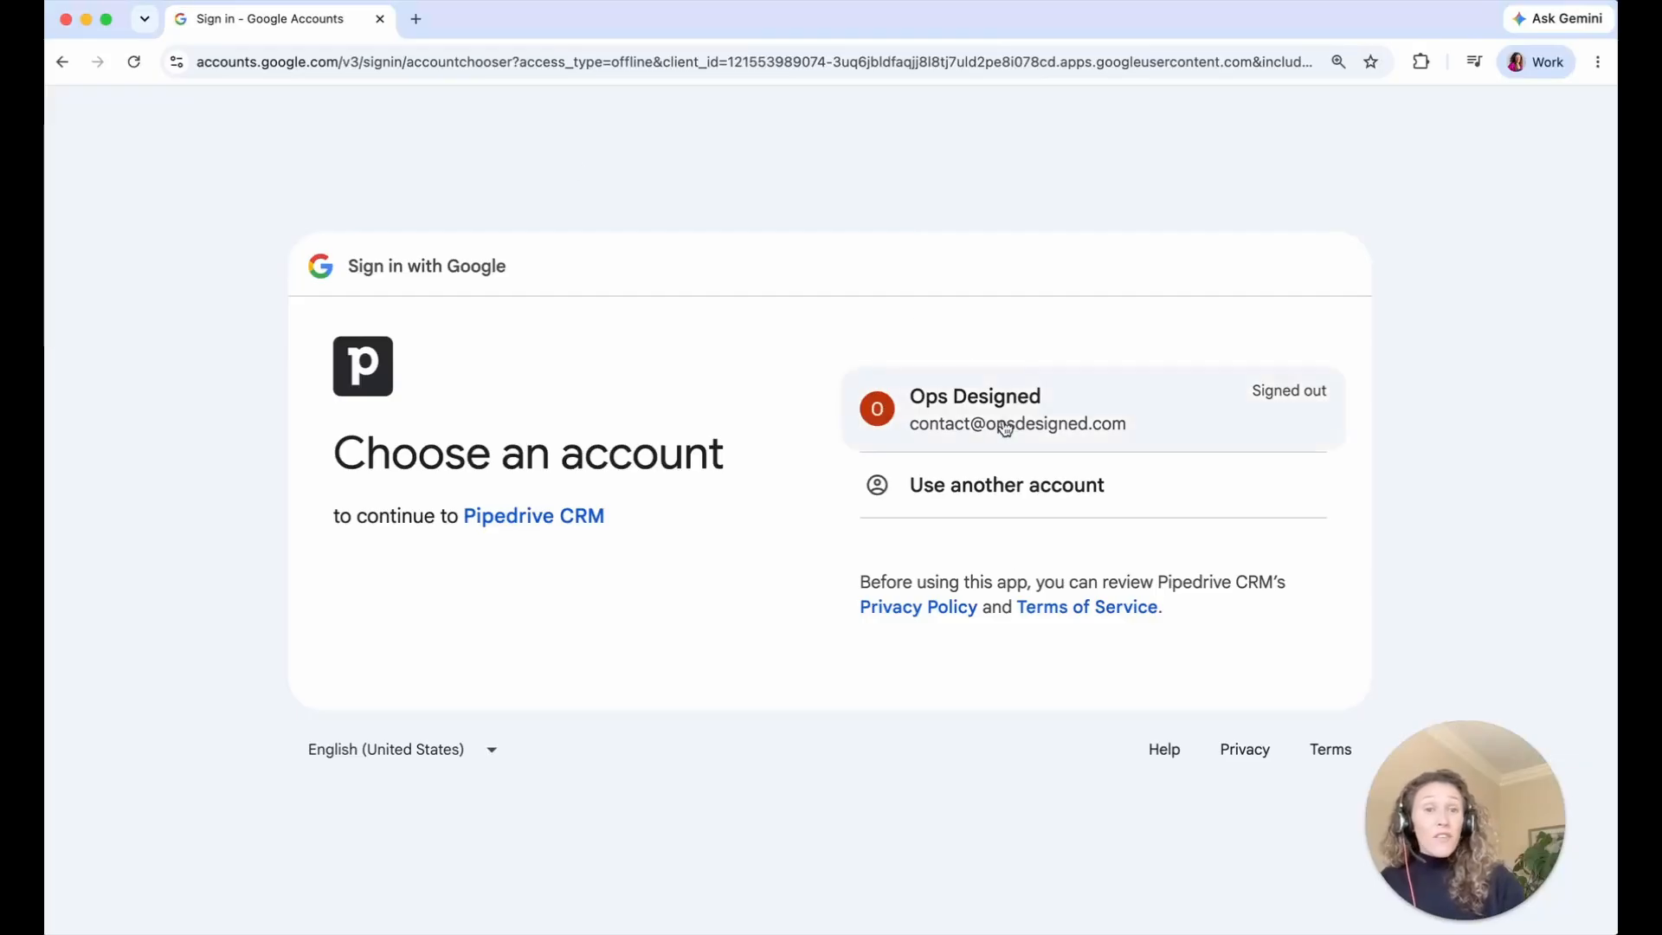
left_click(1004, 426)
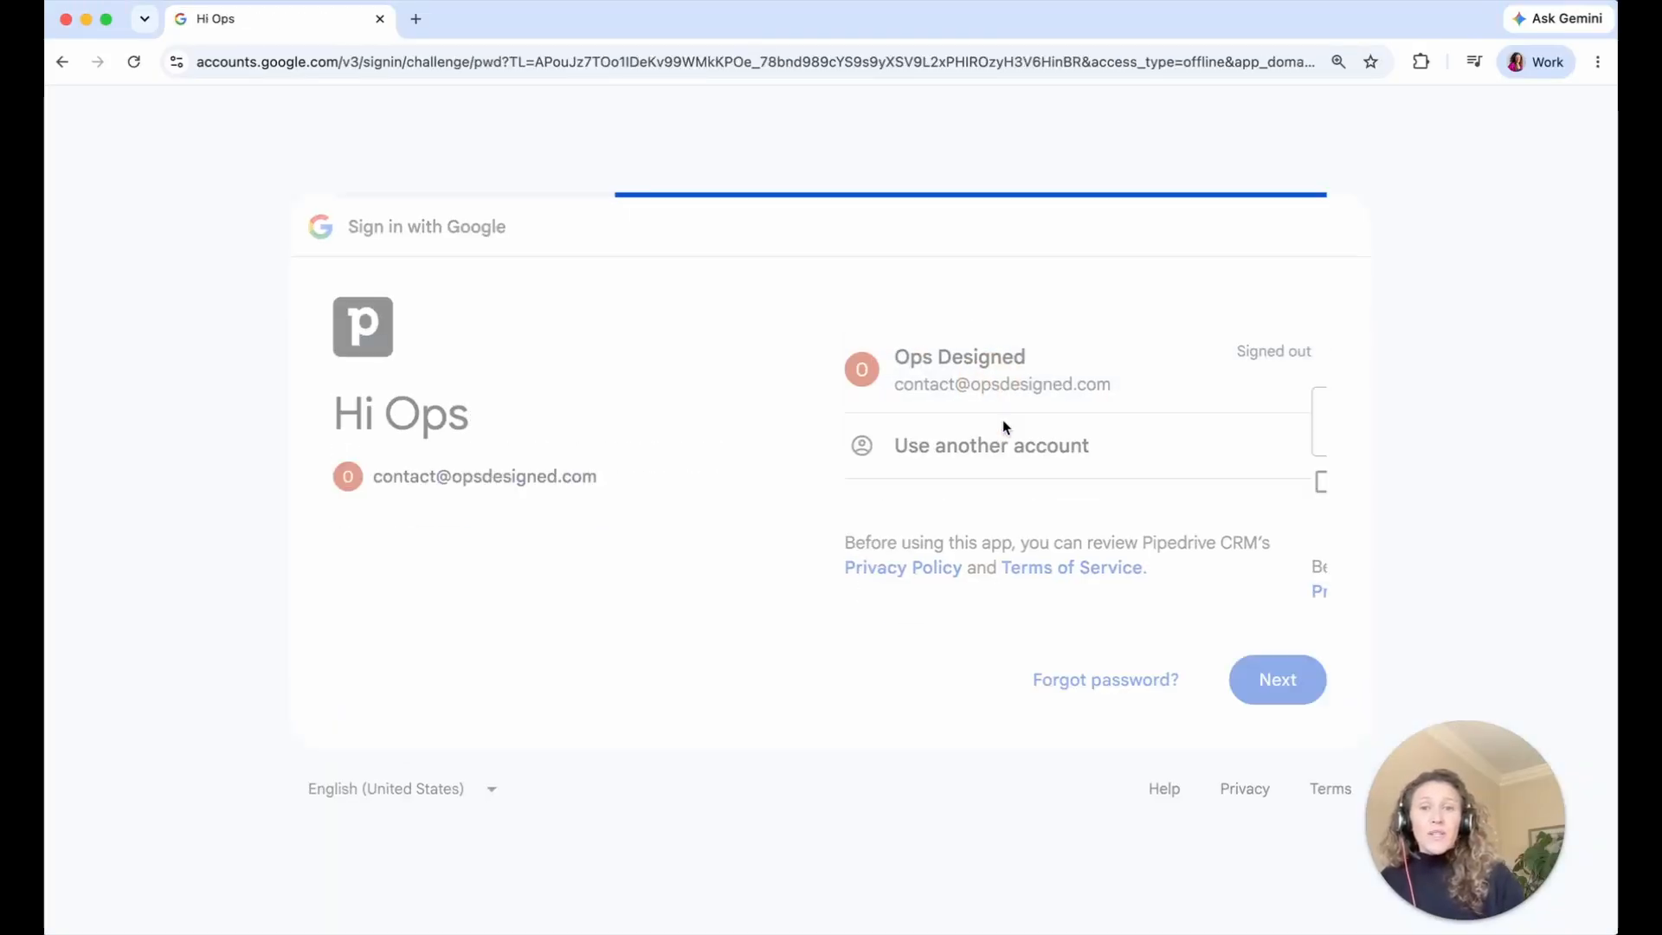
left_click(1279, 684)
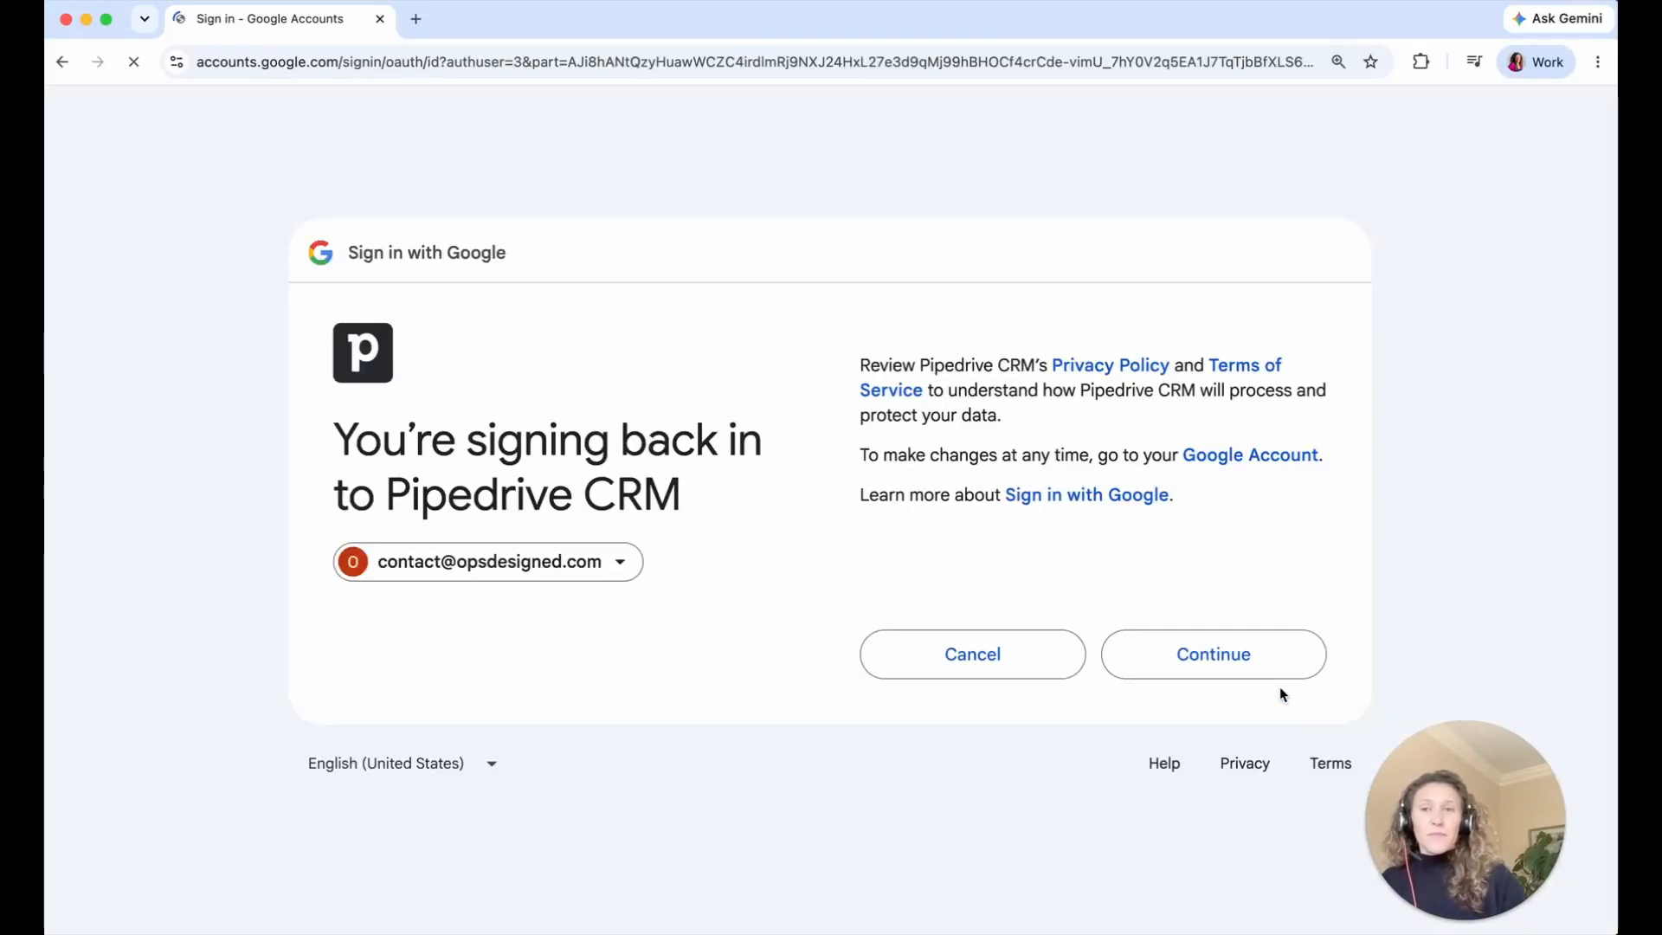
left_click(1261, 668)
left_click(1233, 754)
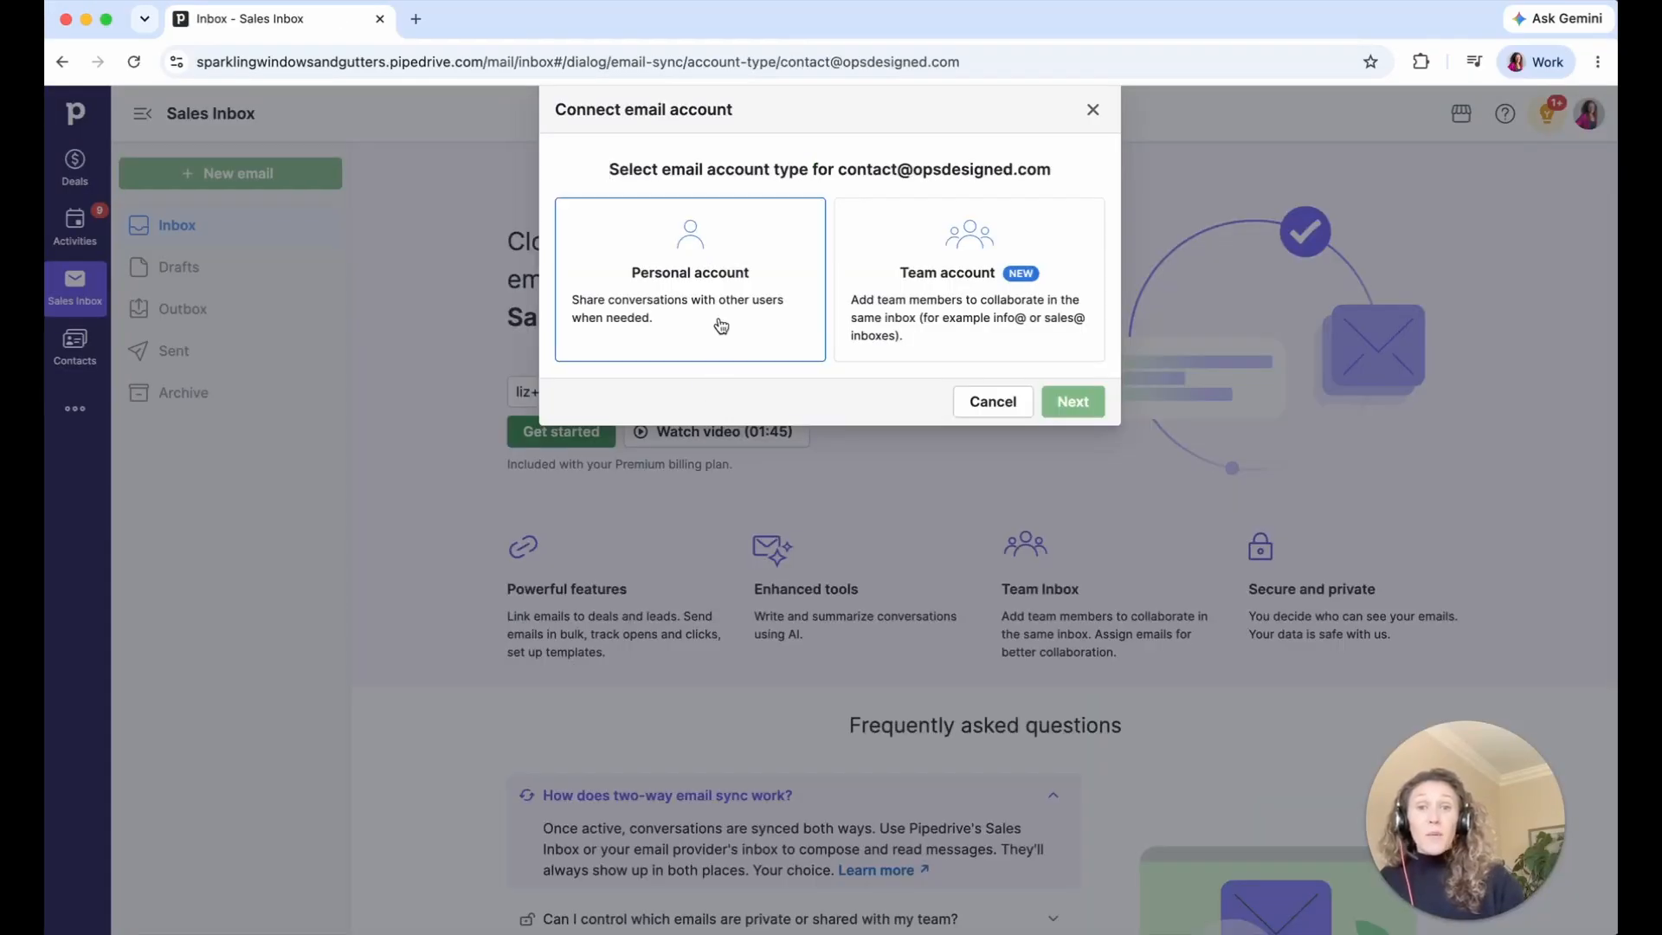
- Set the mailbox as a Personal account, 'Shared - visible to all', syncing Boomerang, and start syncing
left_click(721, 325)
left_click(1059, 407)
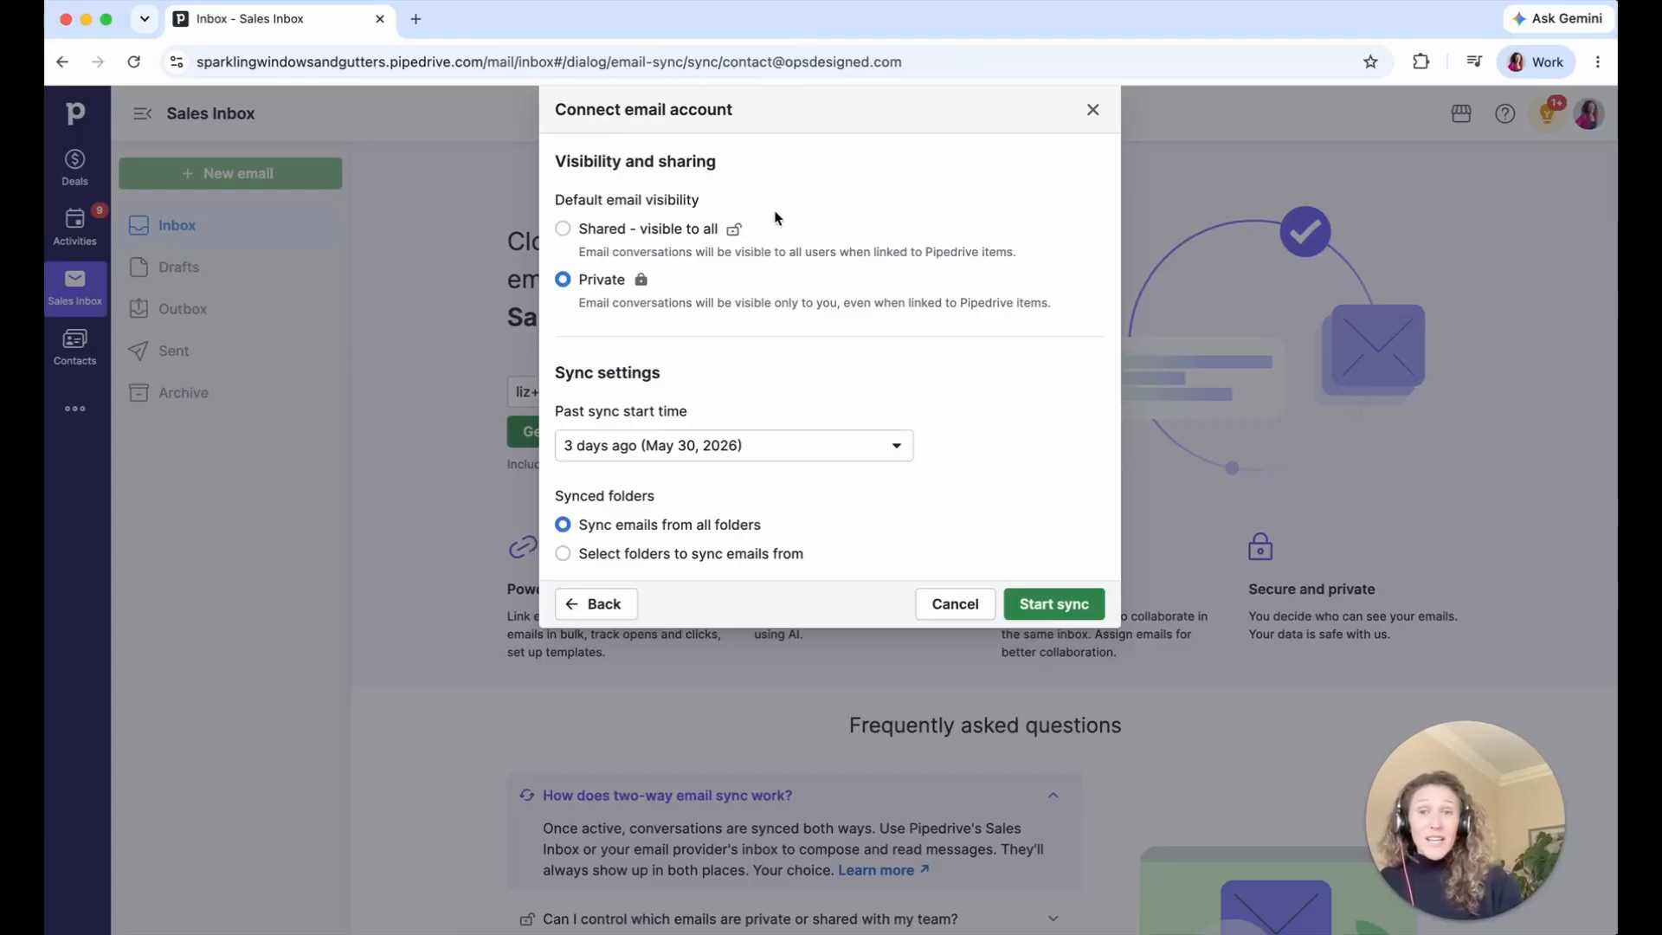
left_click_drag(595, 200, 711, 207)
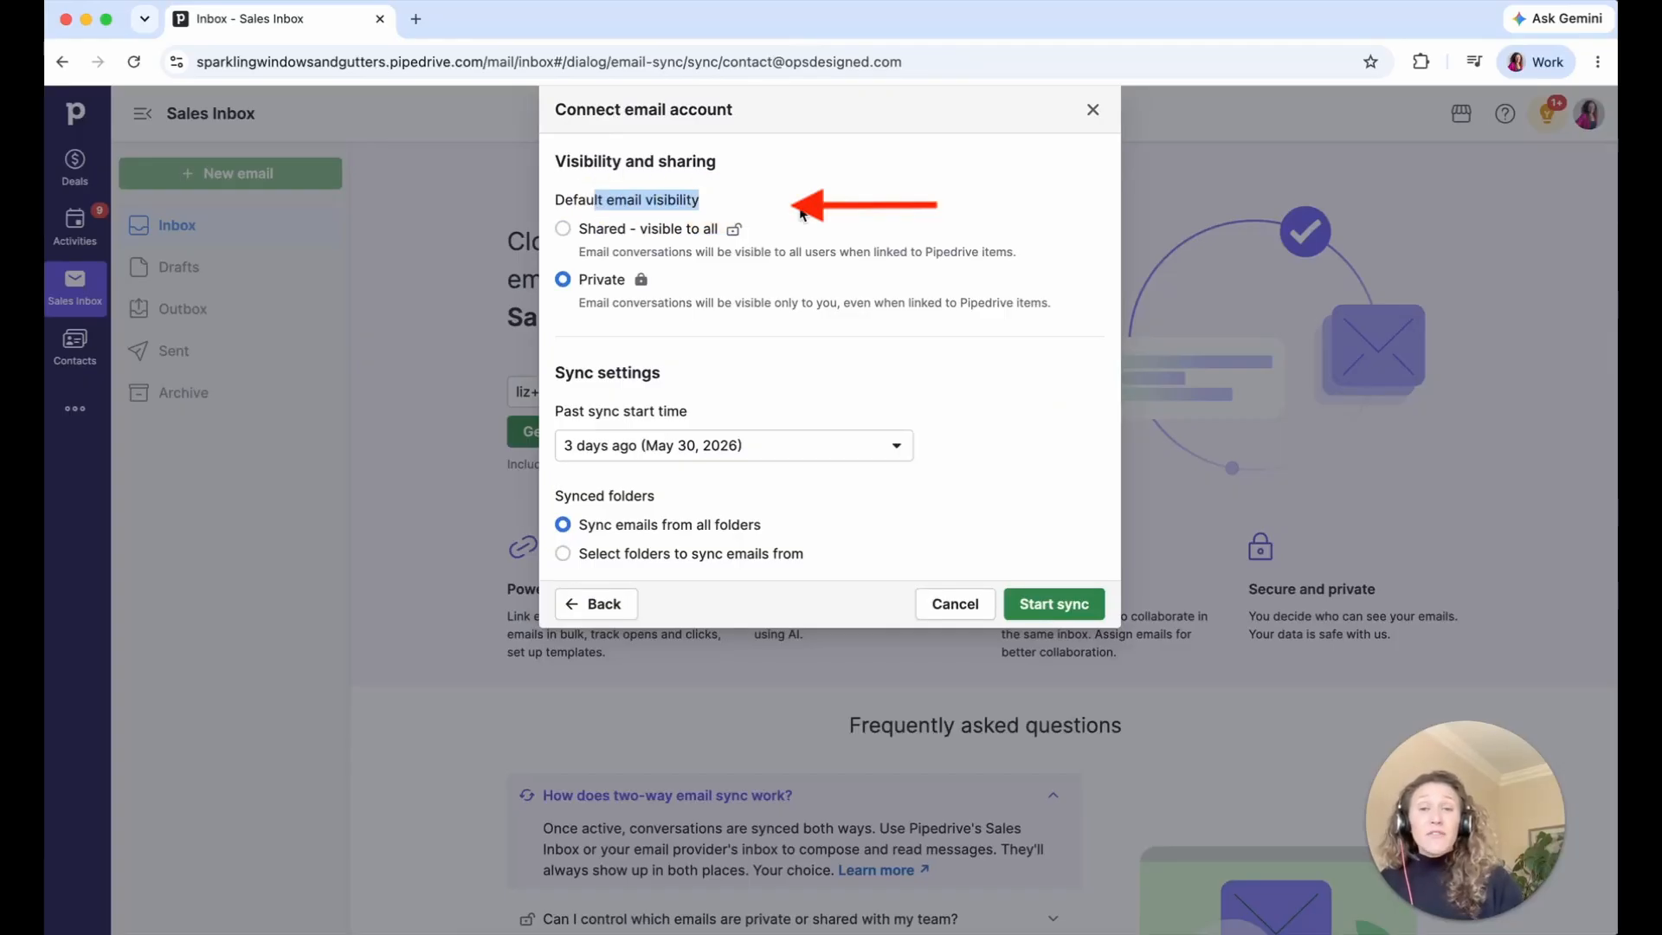
left_click(565, 230)
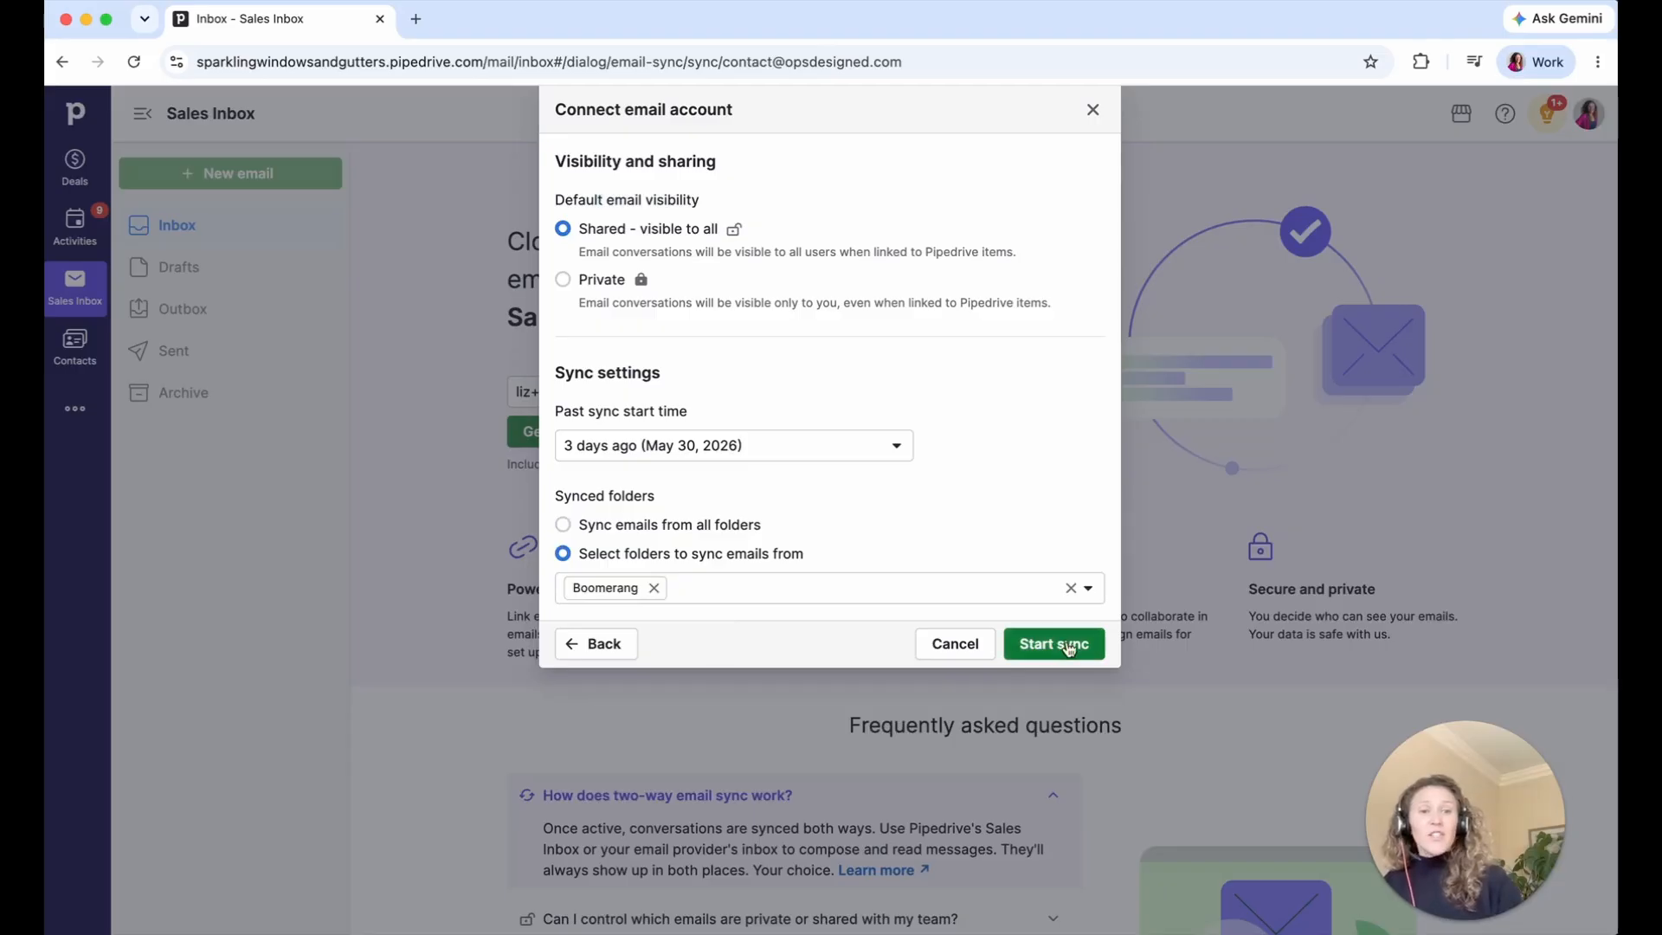
left_click(1066, 642)
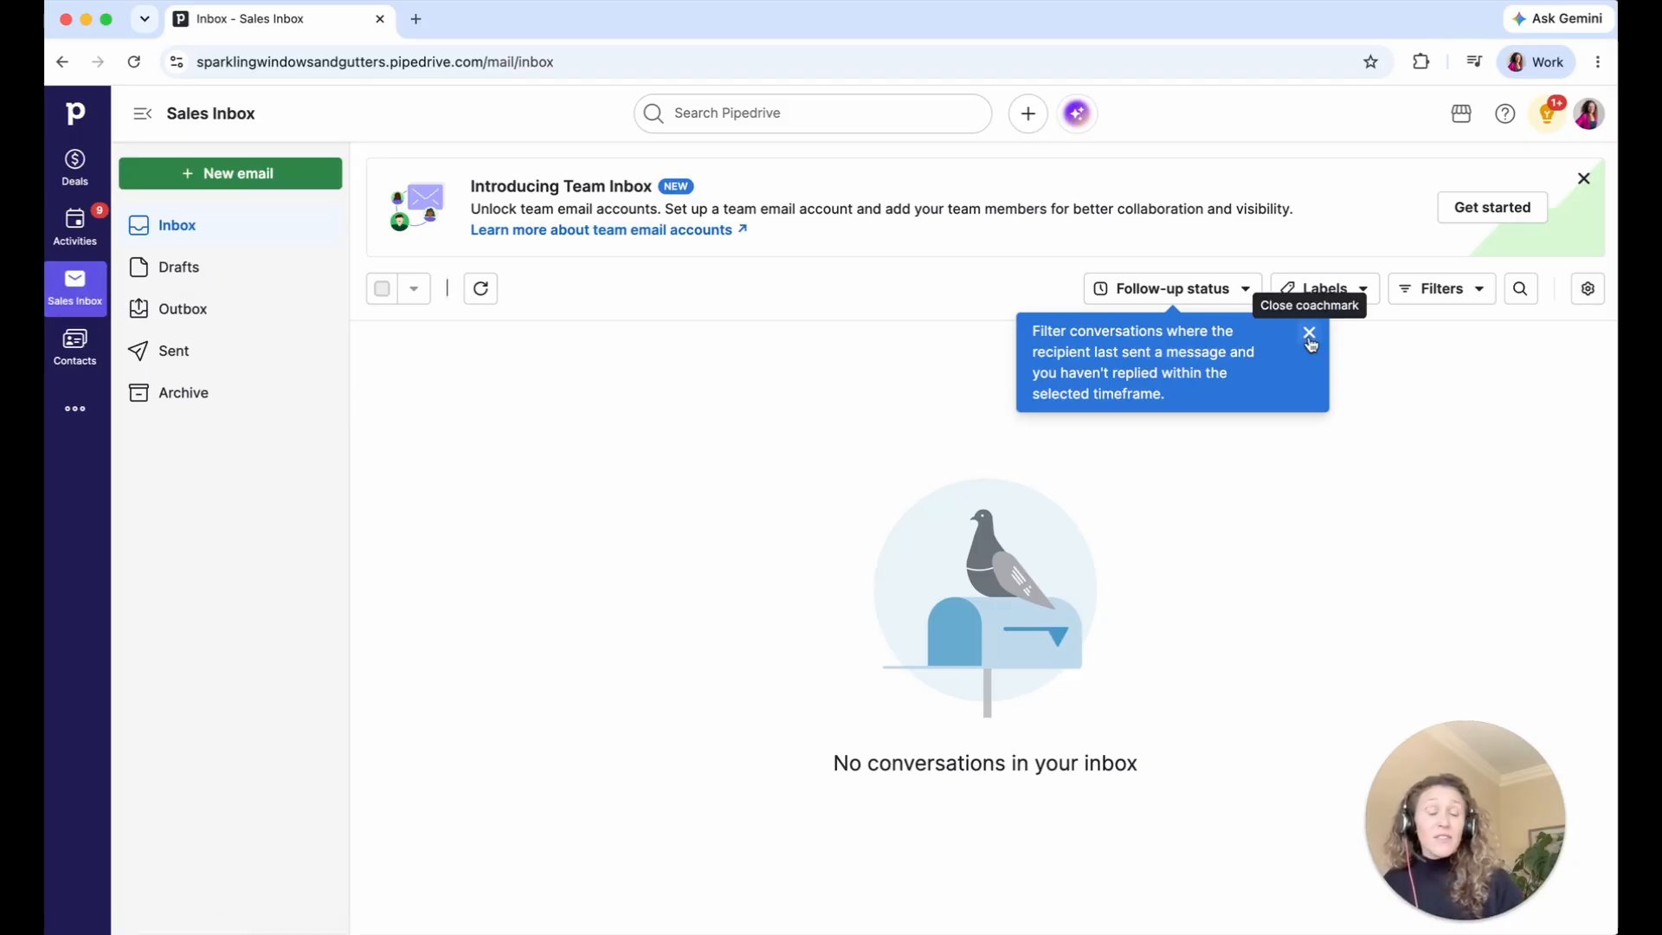
- Set Email sync's default email visibility to 'Shared - visible to all' and view General settings
left_click(1584, 295)
scroll(804, 587, "down", 5)
scroll(805, 589, "down", 2)
scroll(804, 586, "down", 1)
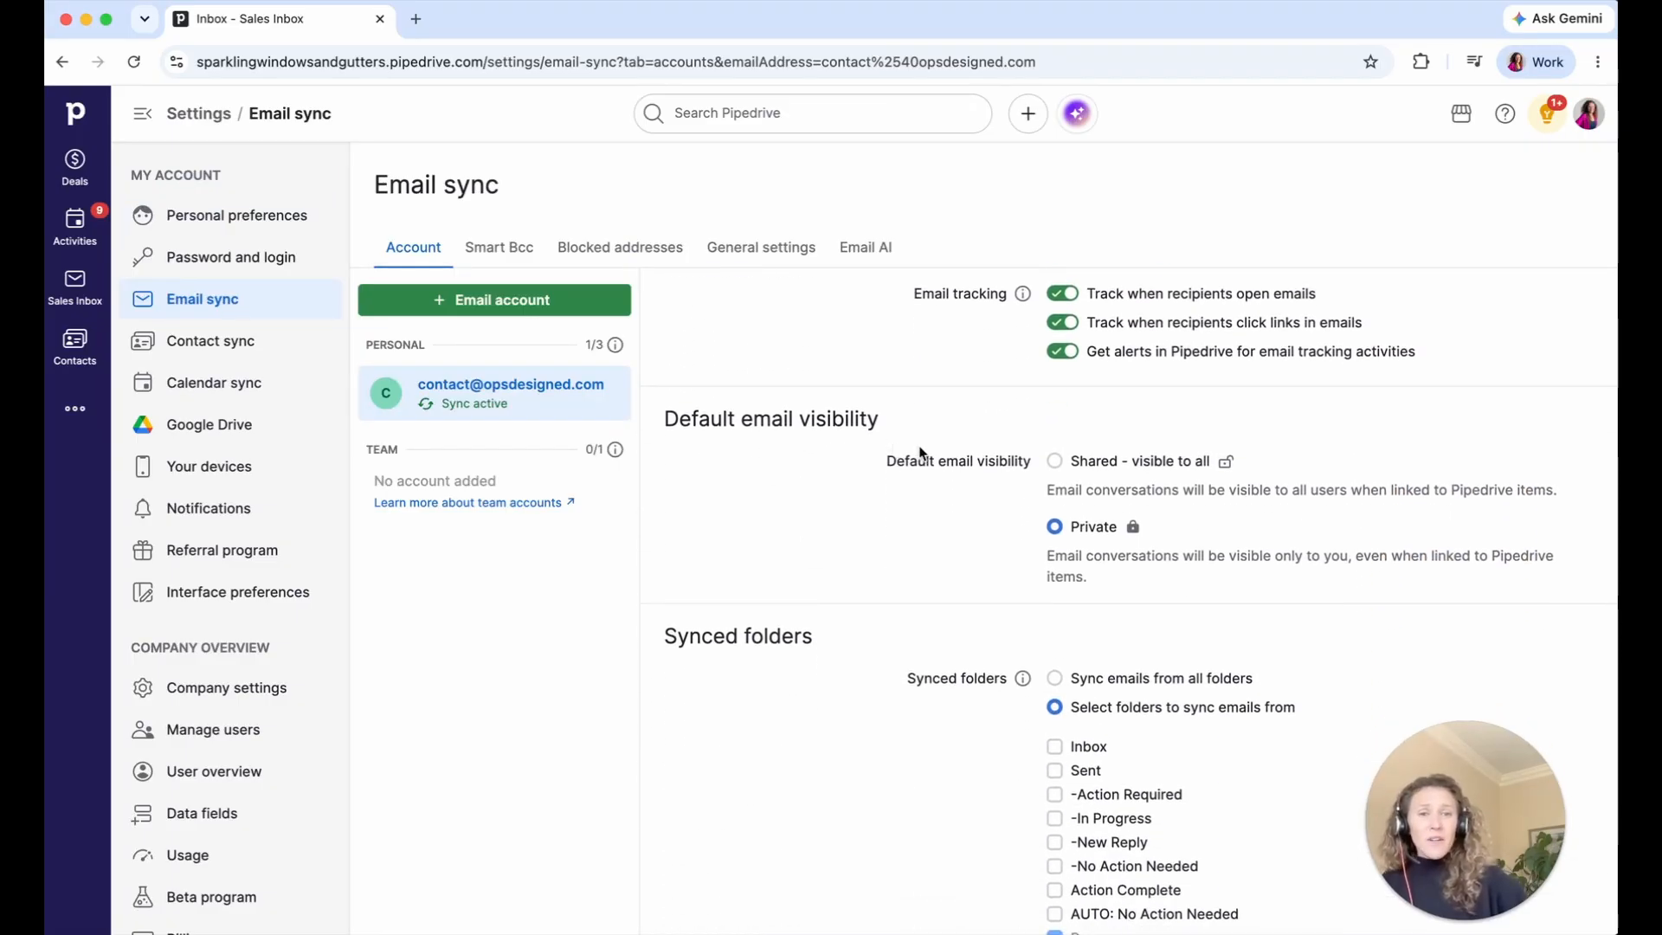
left_click(1056, 461)
scroll(1026, 461, "down", 2)
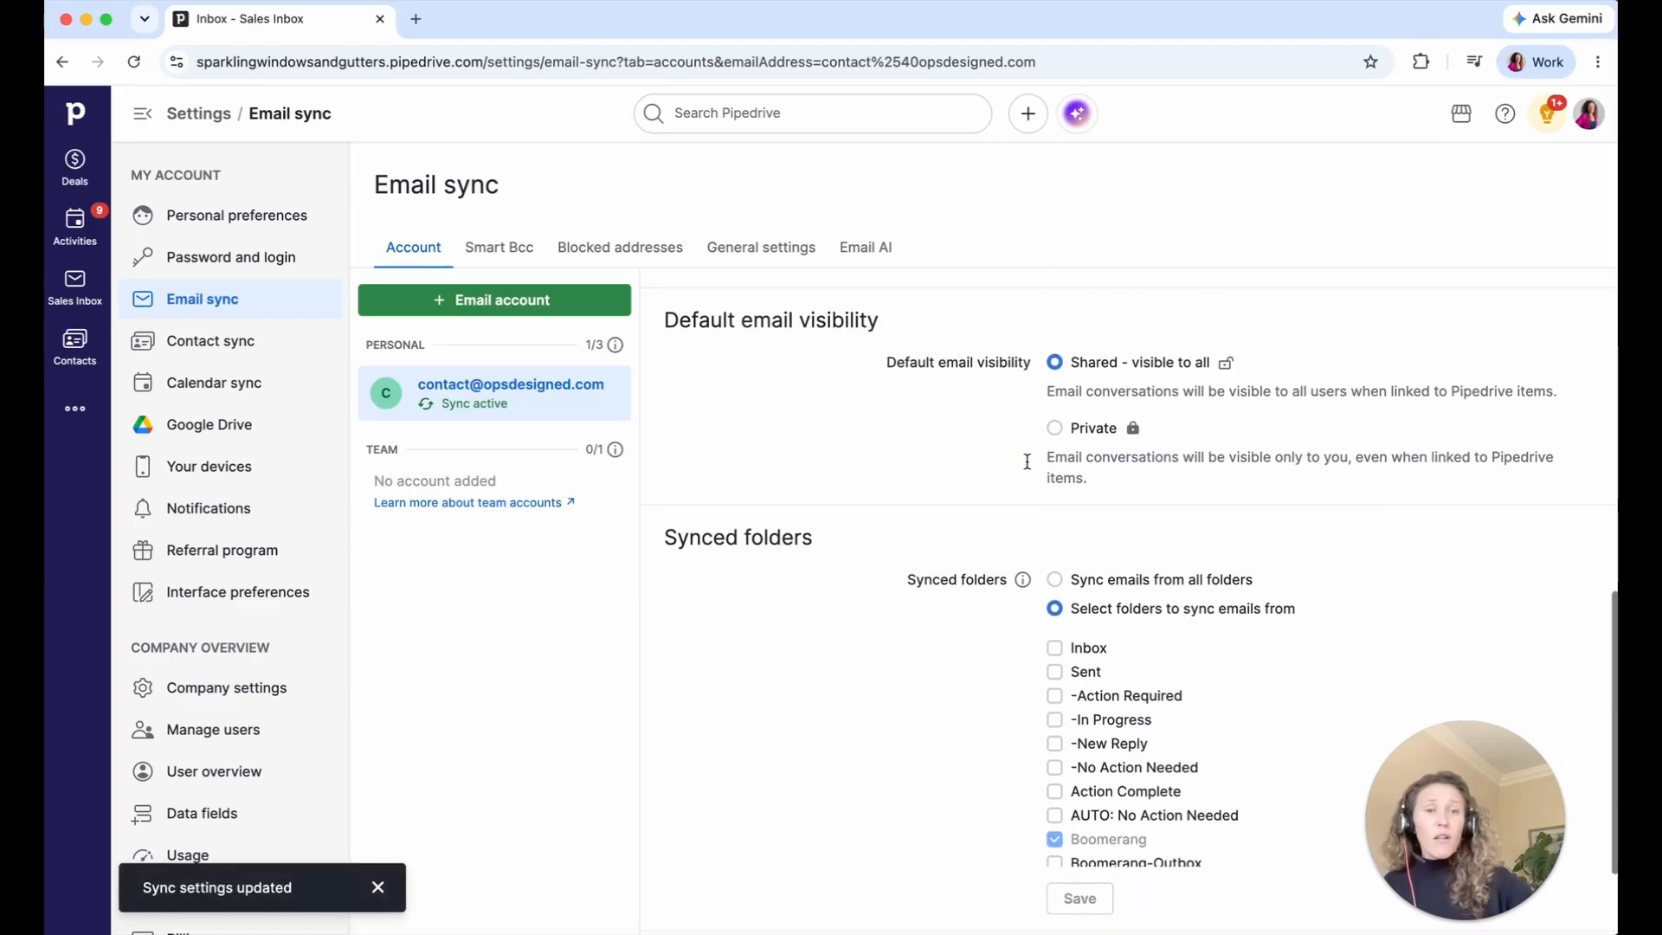
scroll(1026, 462, "down", 1)
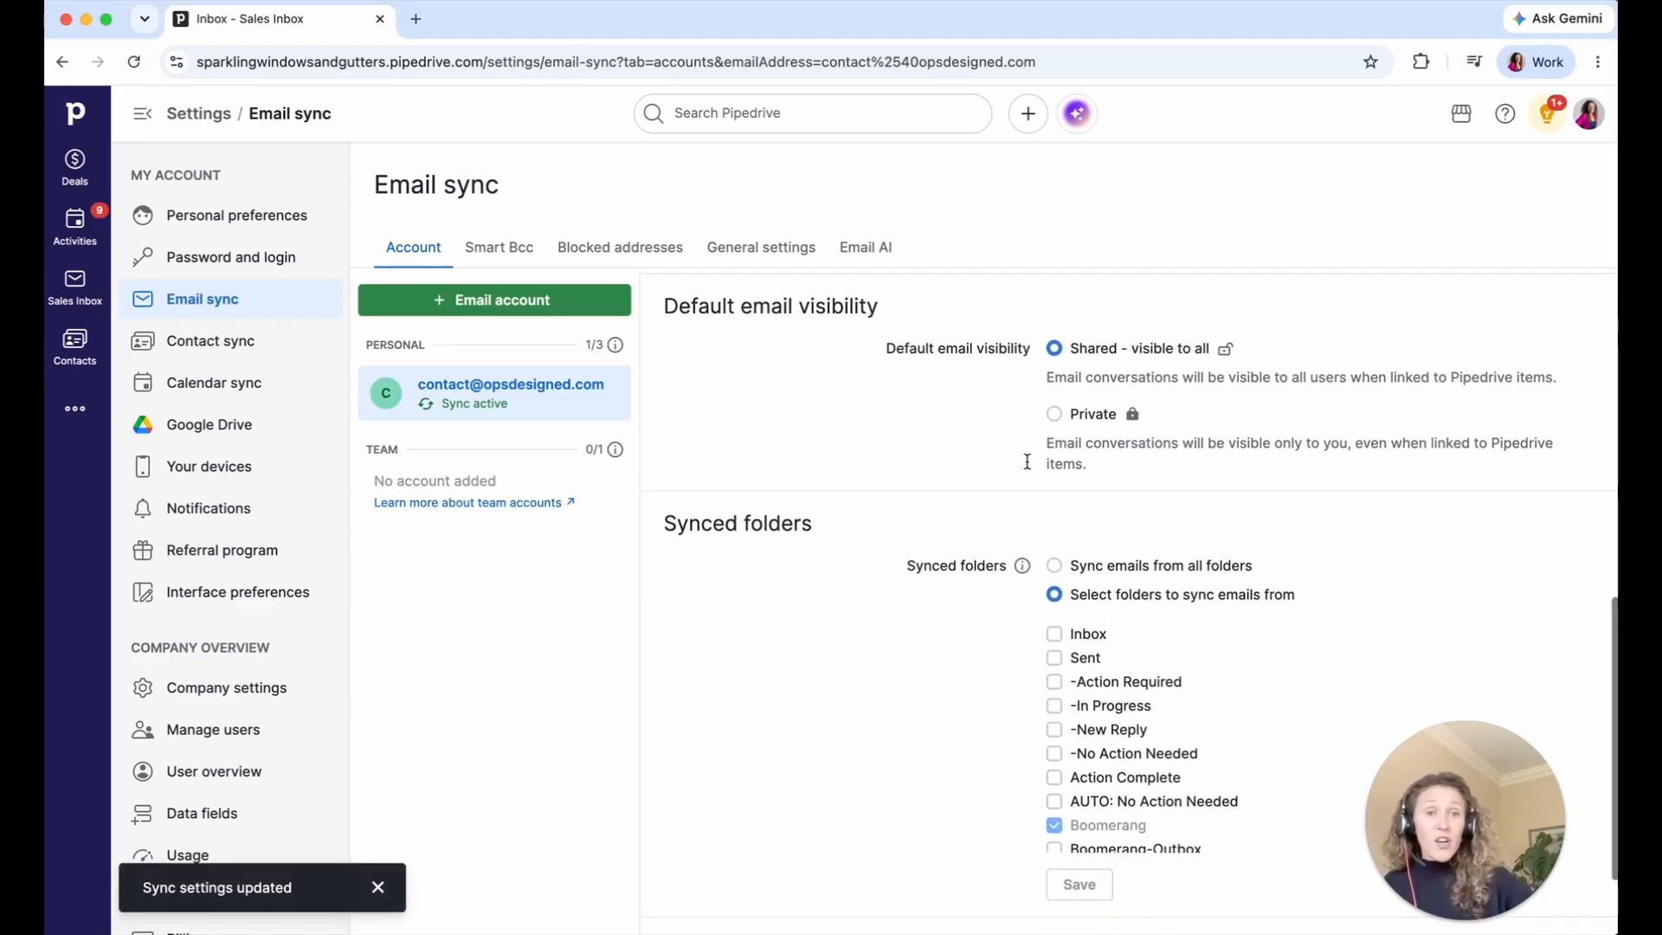
scroll(1024, 460, "up", 8)
left_click(788, 251)
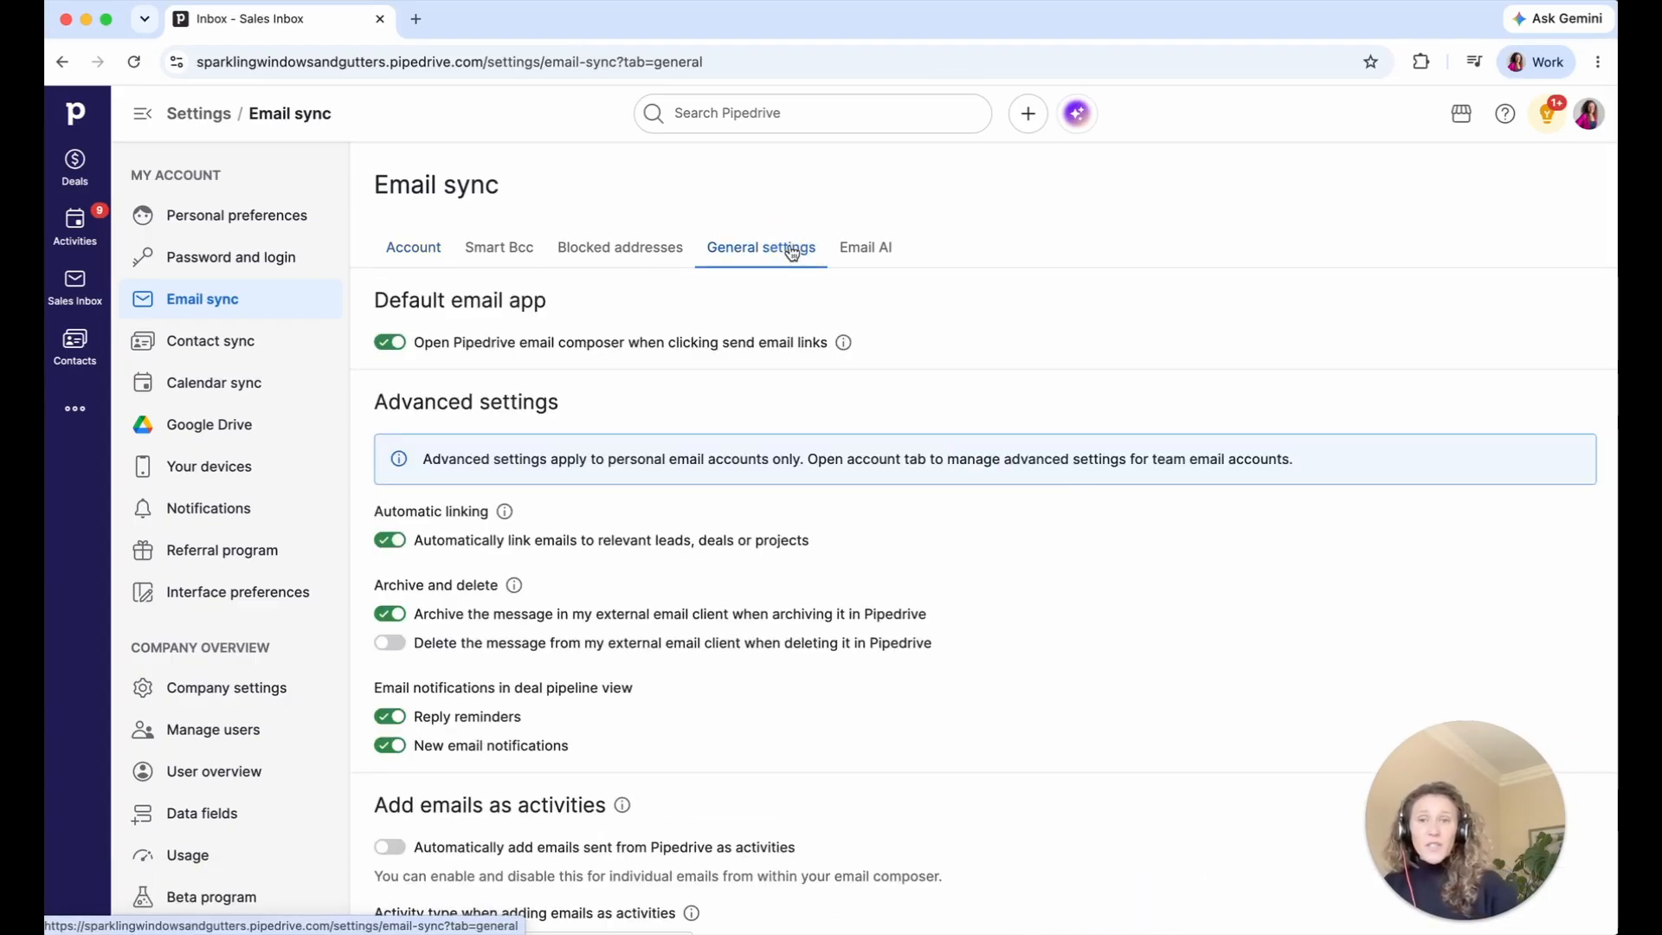
scroll(753, 424, "down", 1)
scroll(753, 424, "up", 1)
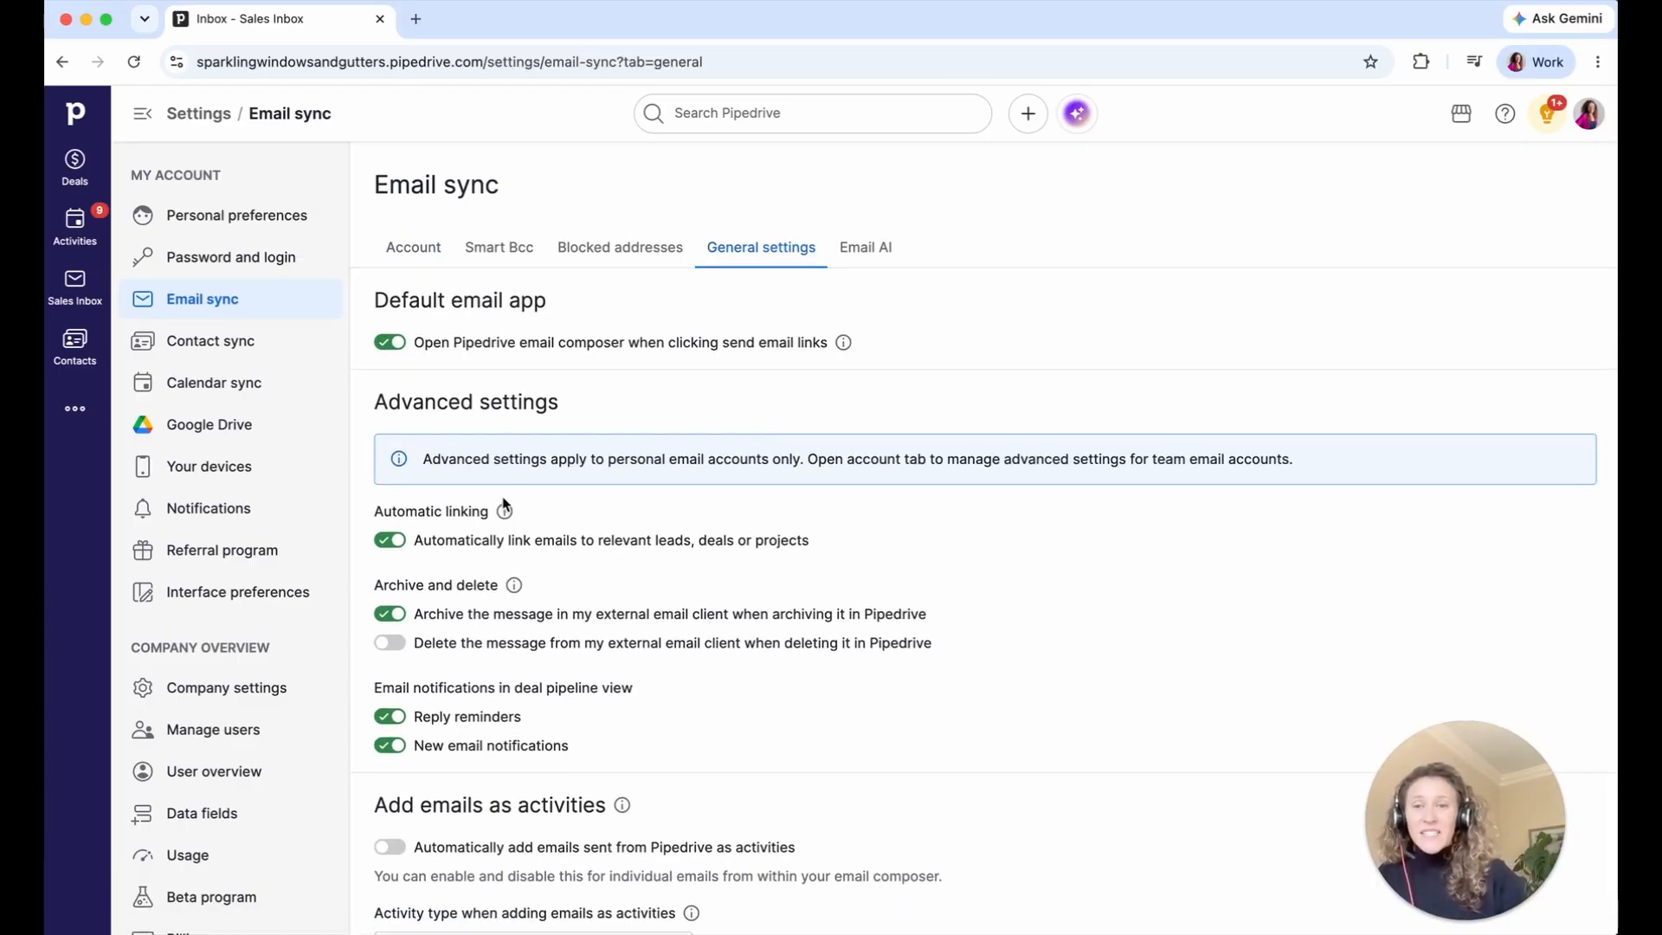
mouse_move(504, 512)
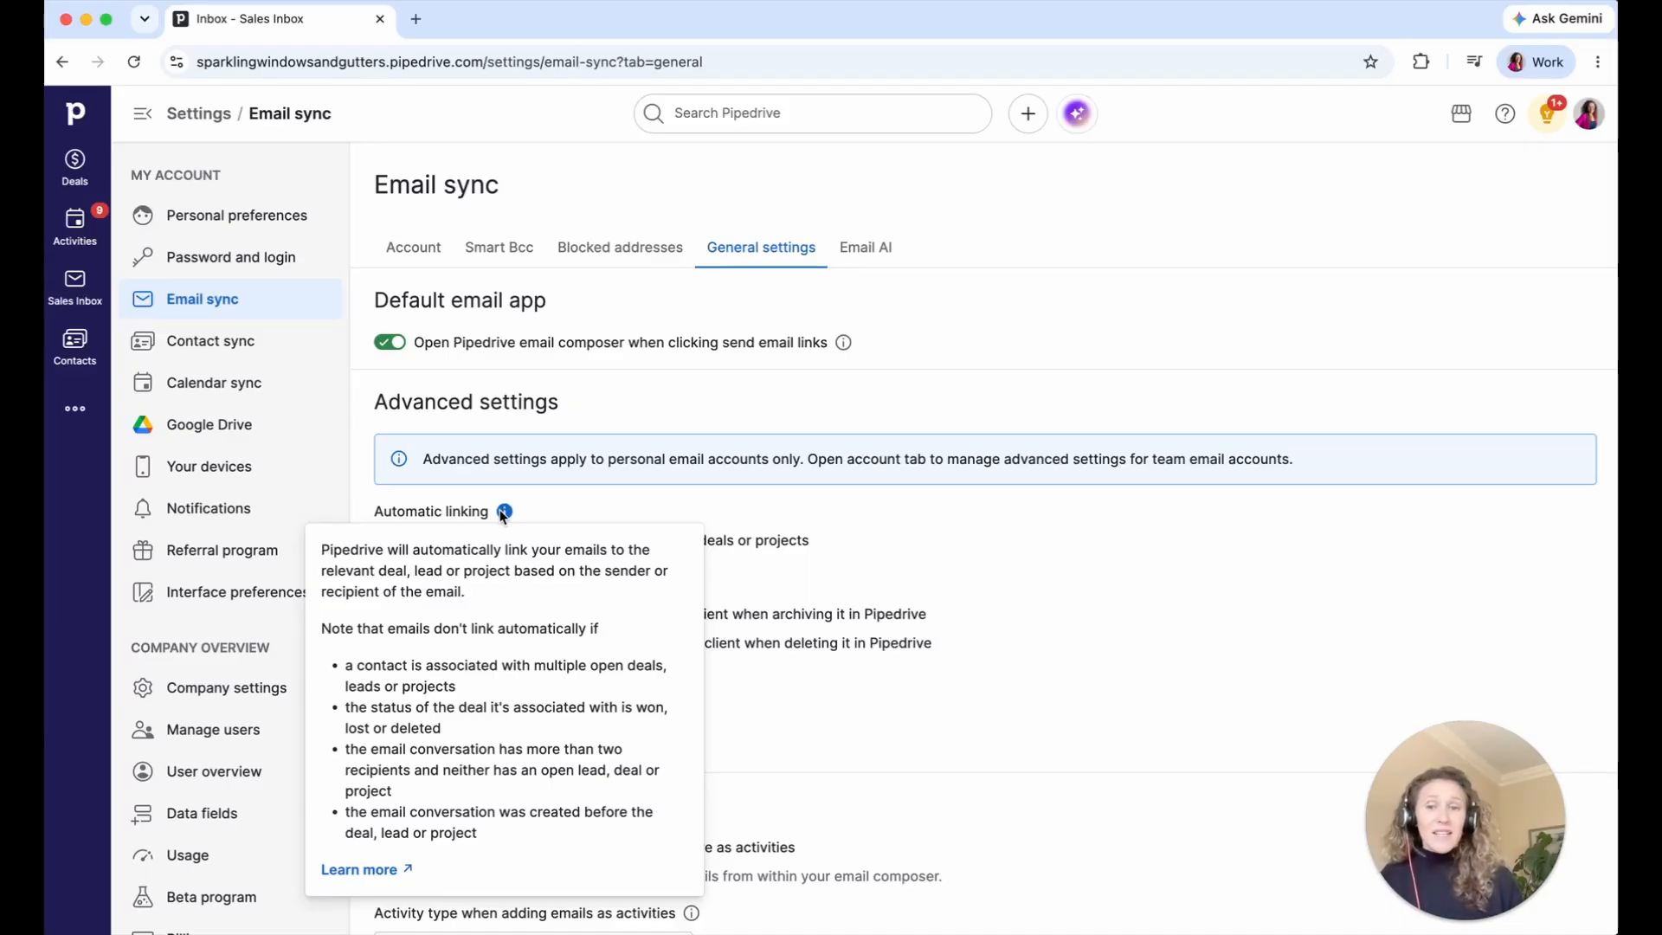
left_click(75, 286)
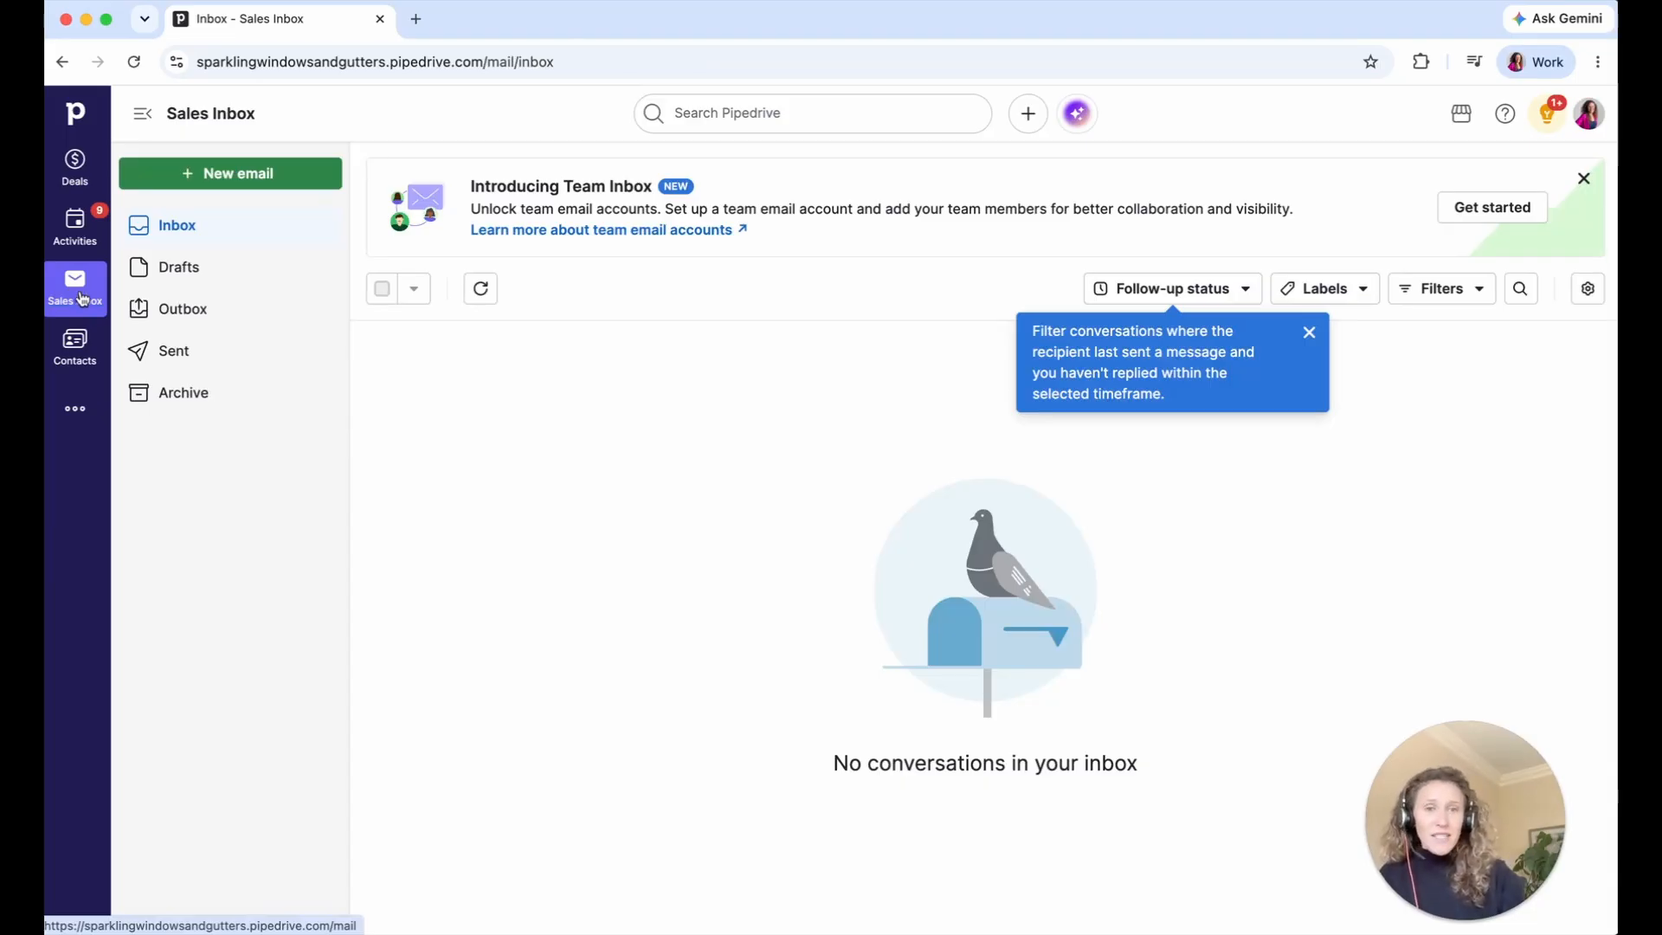
left_click(75, 179)
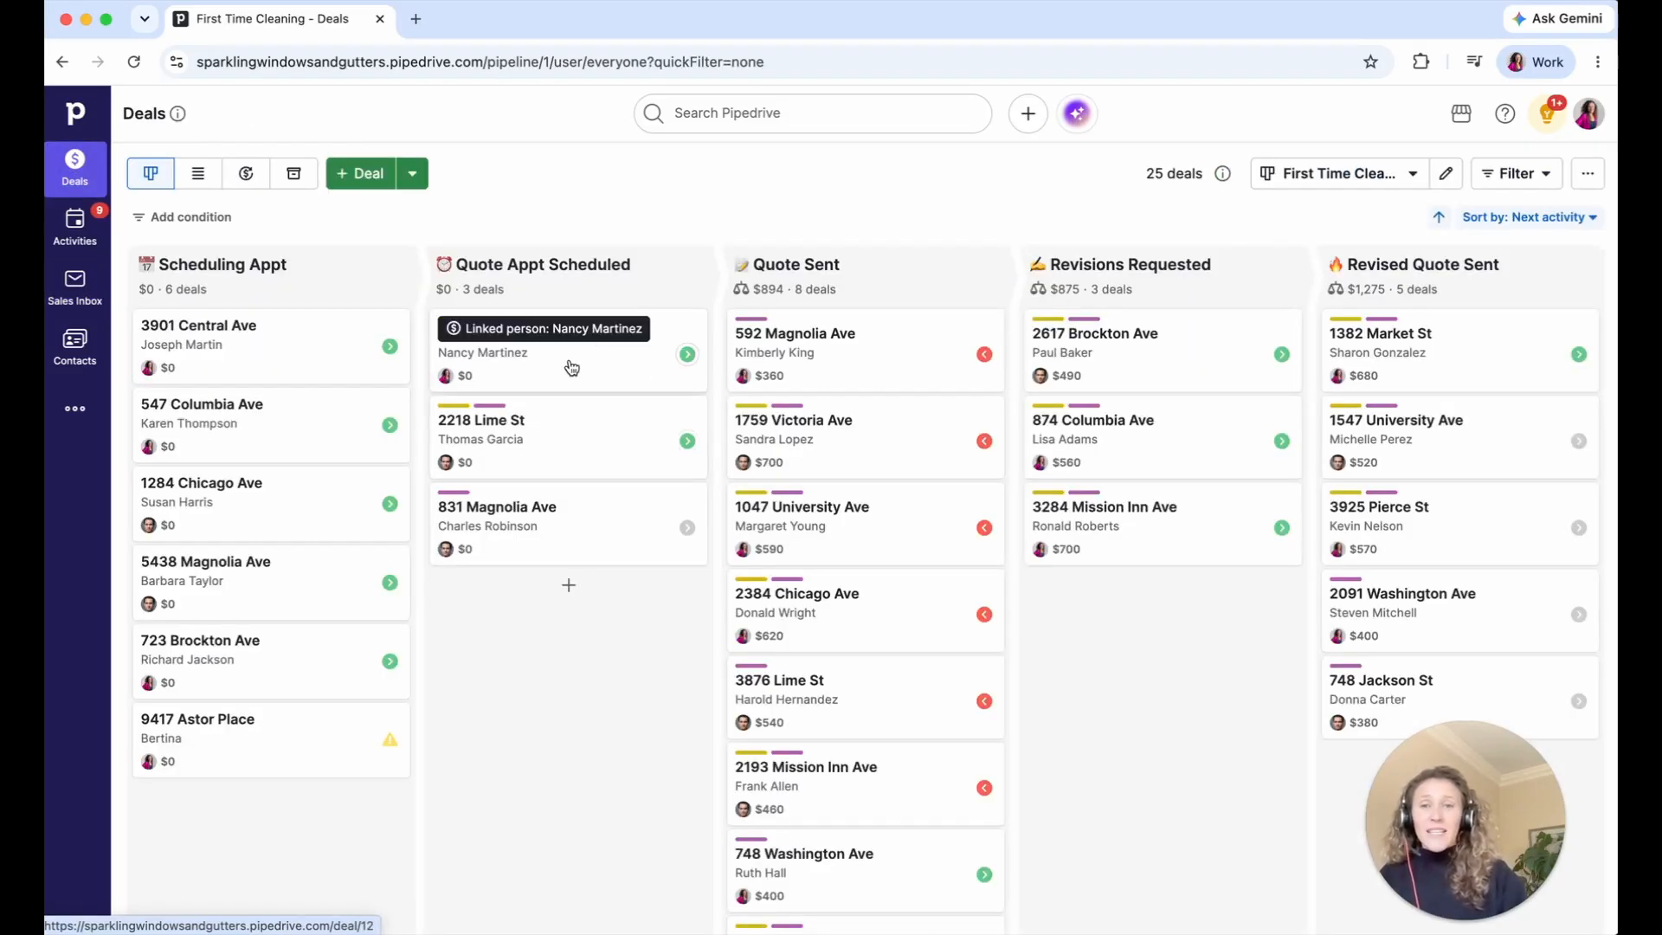
left_click(570, 365)
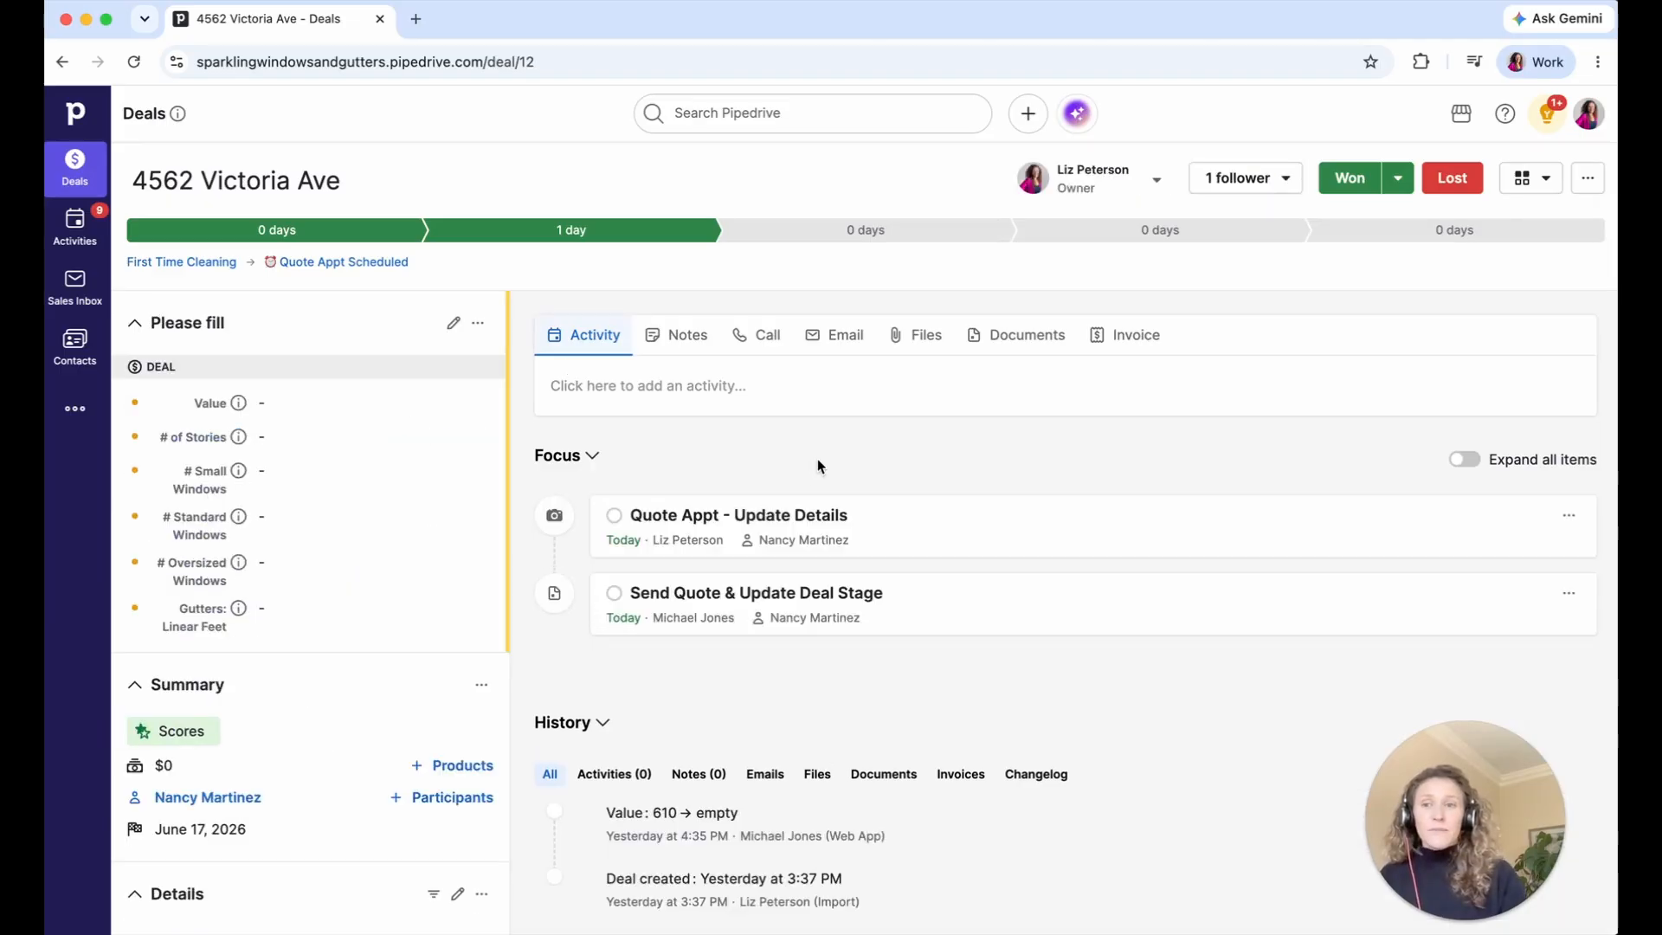
left_click(835, 350)
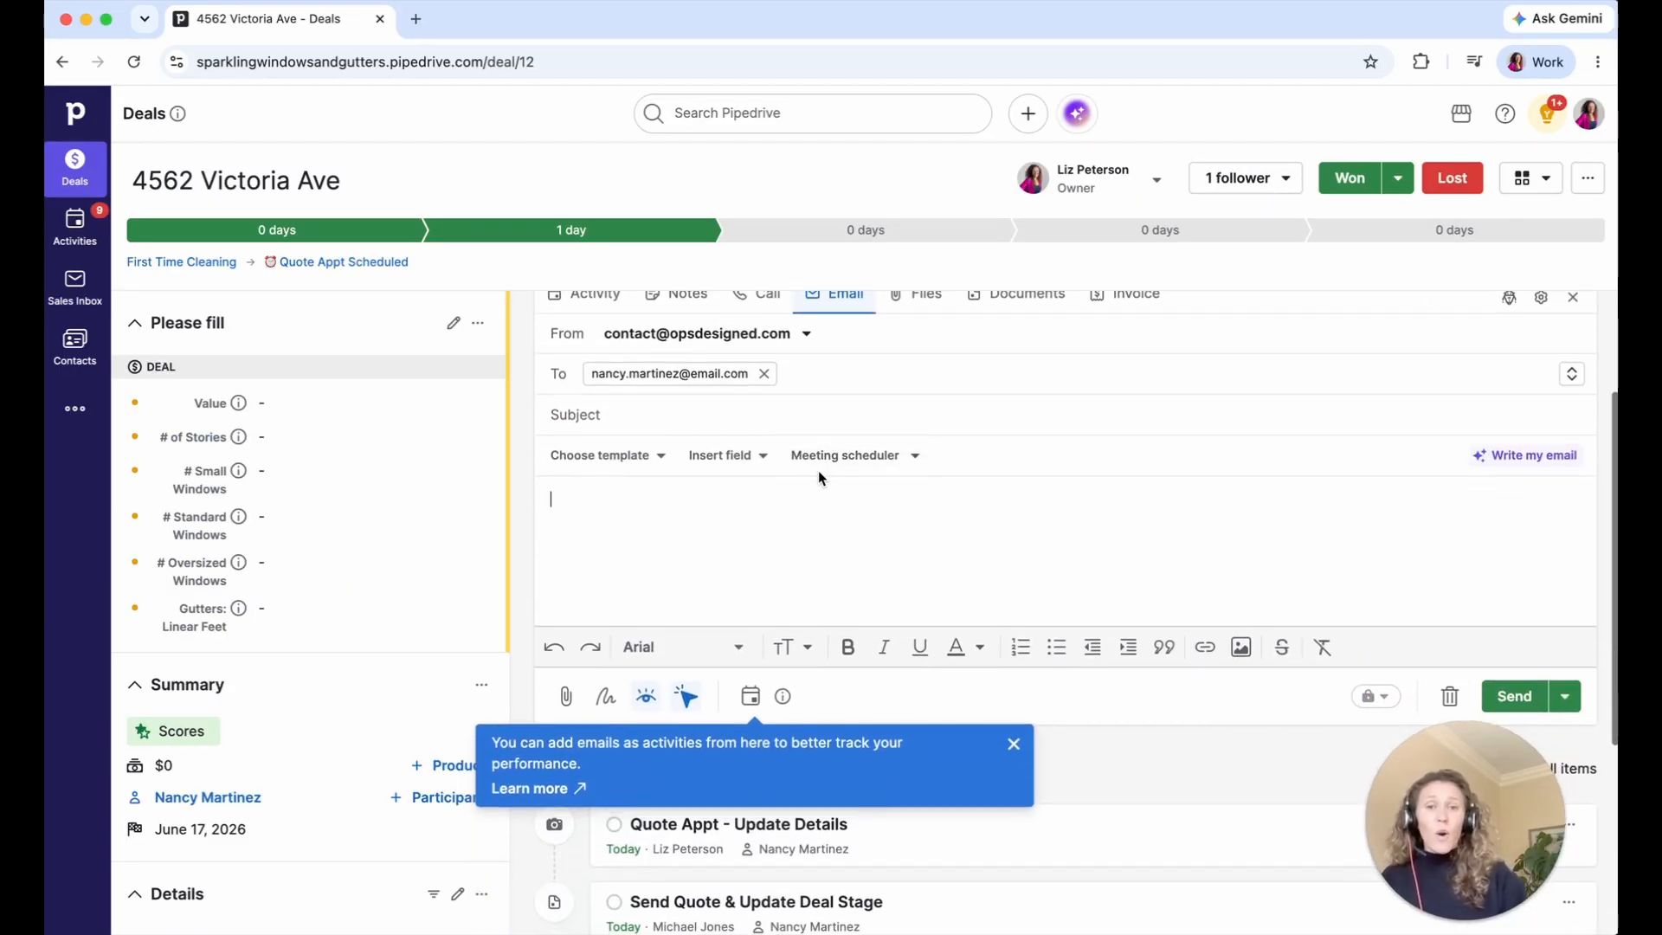
left_click(1014, 747)
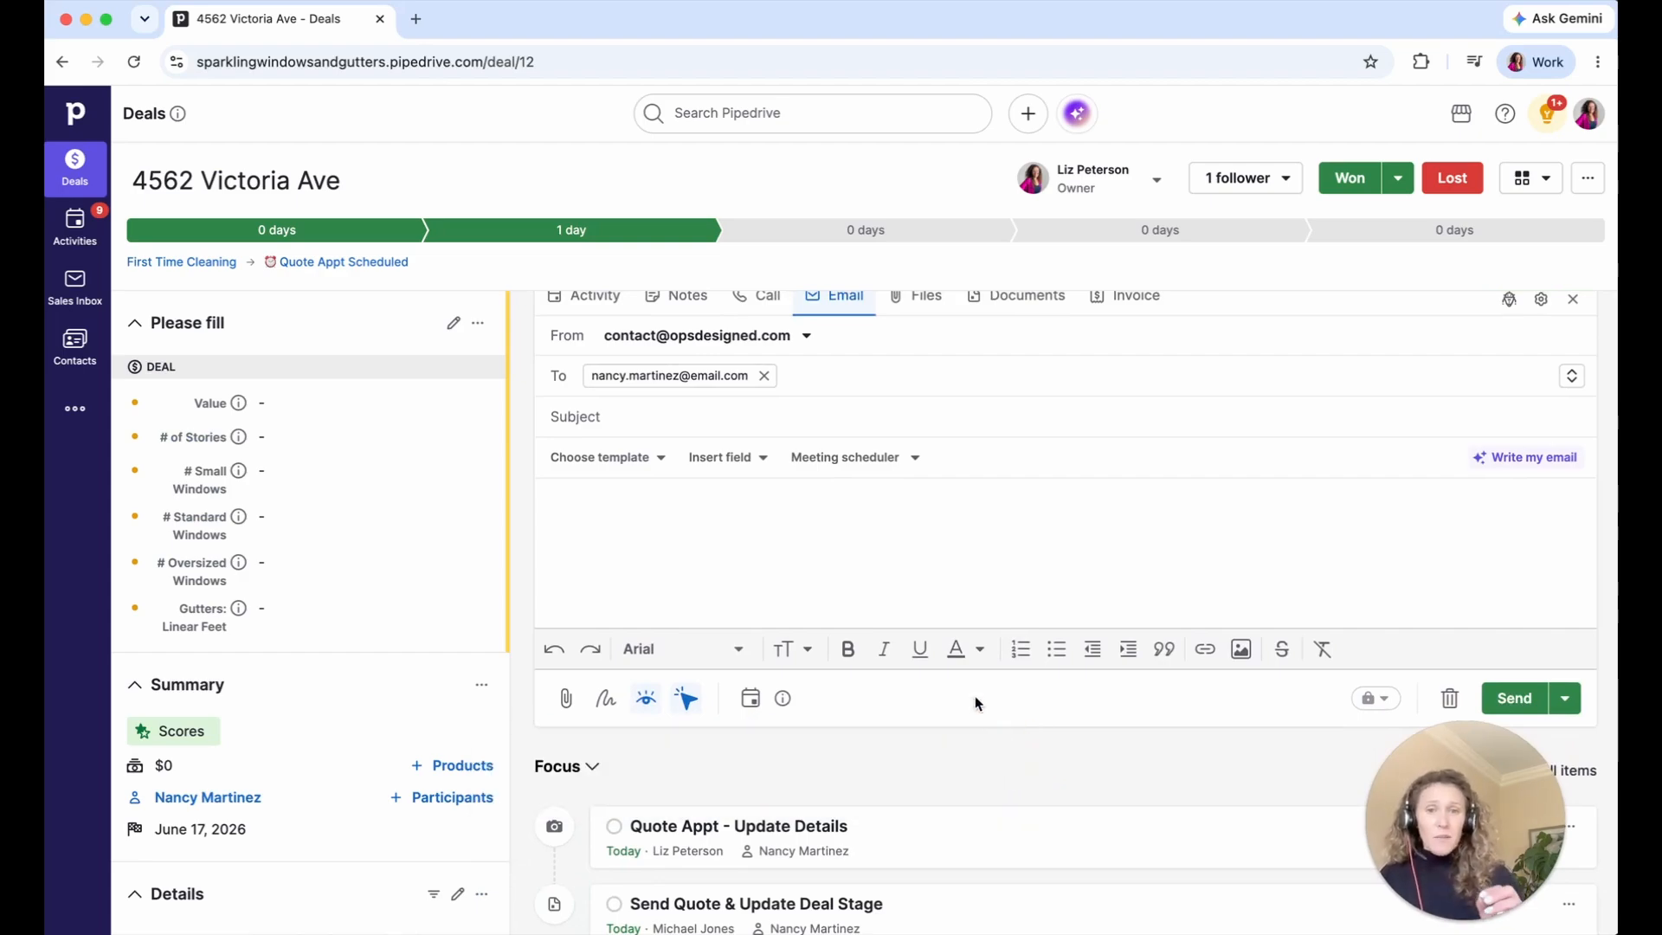
left_click(635, 459)
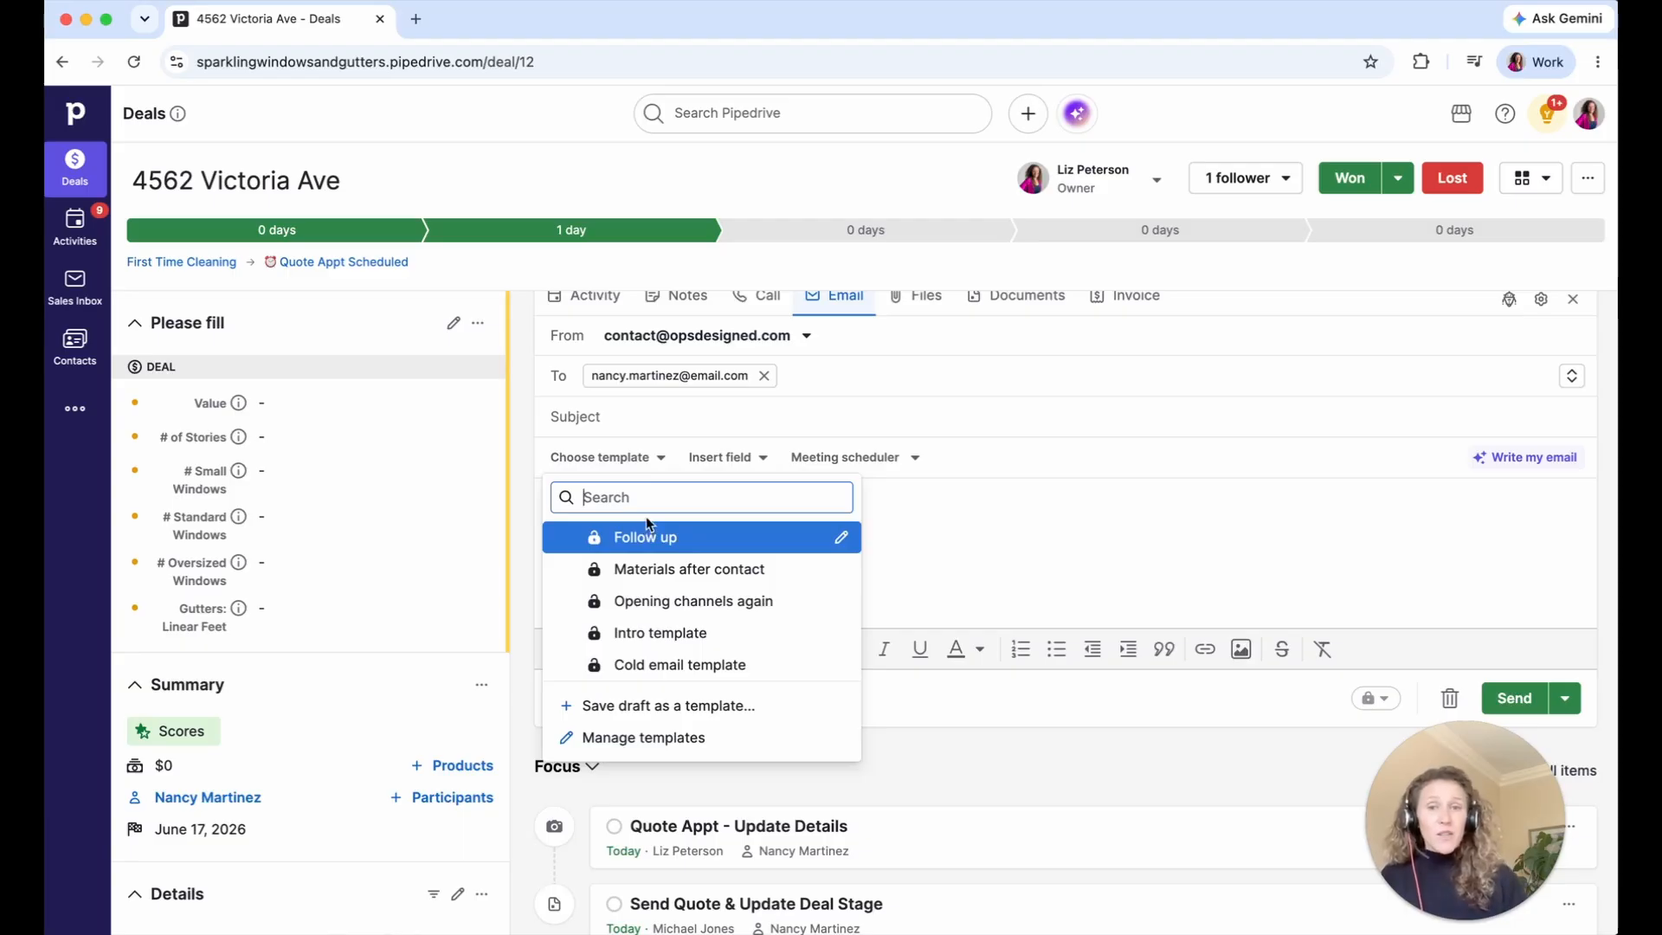
left_click(931, 511)
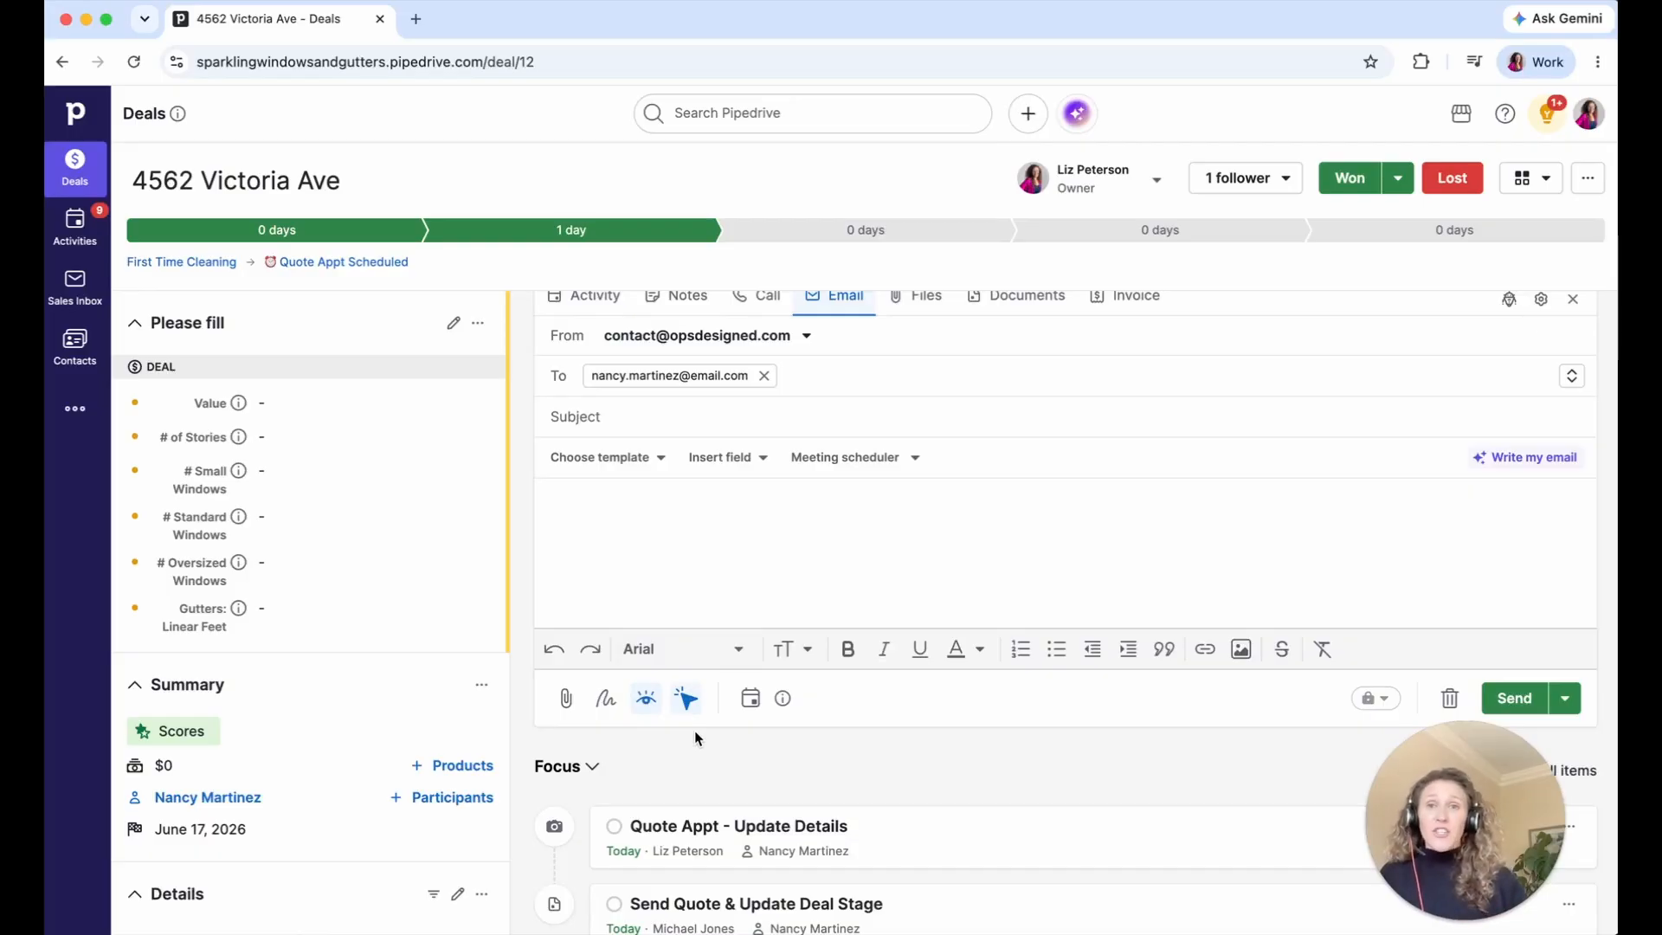
scroll(695, 733, "down", 5)
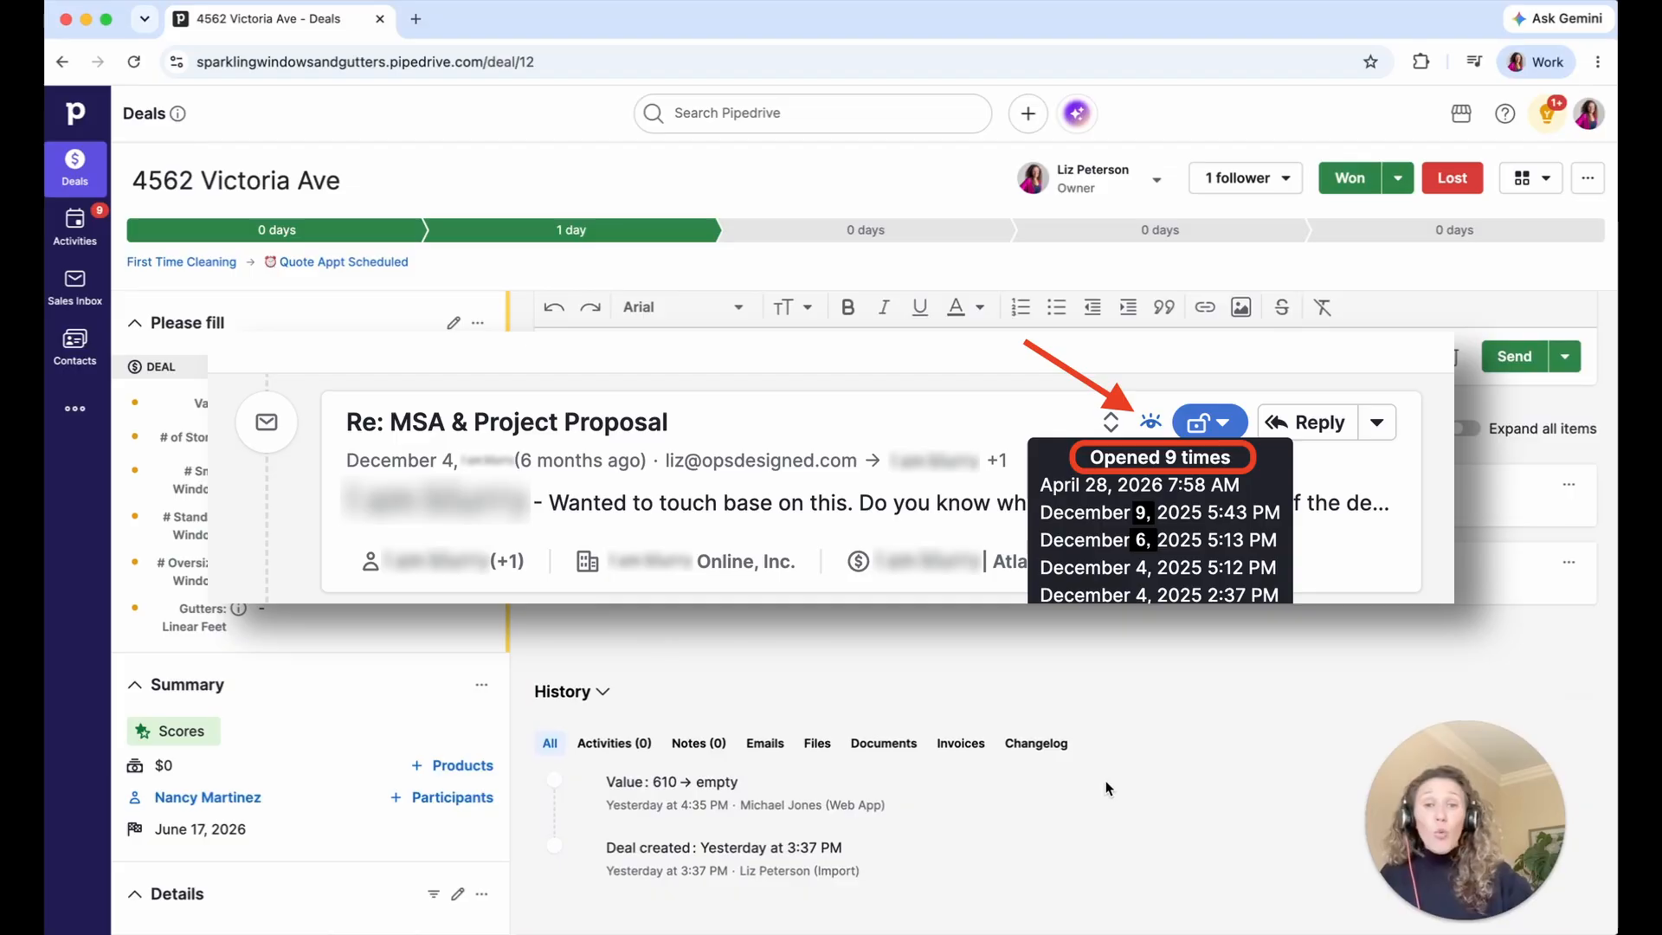
scroll(1128, 731, "up", 5)
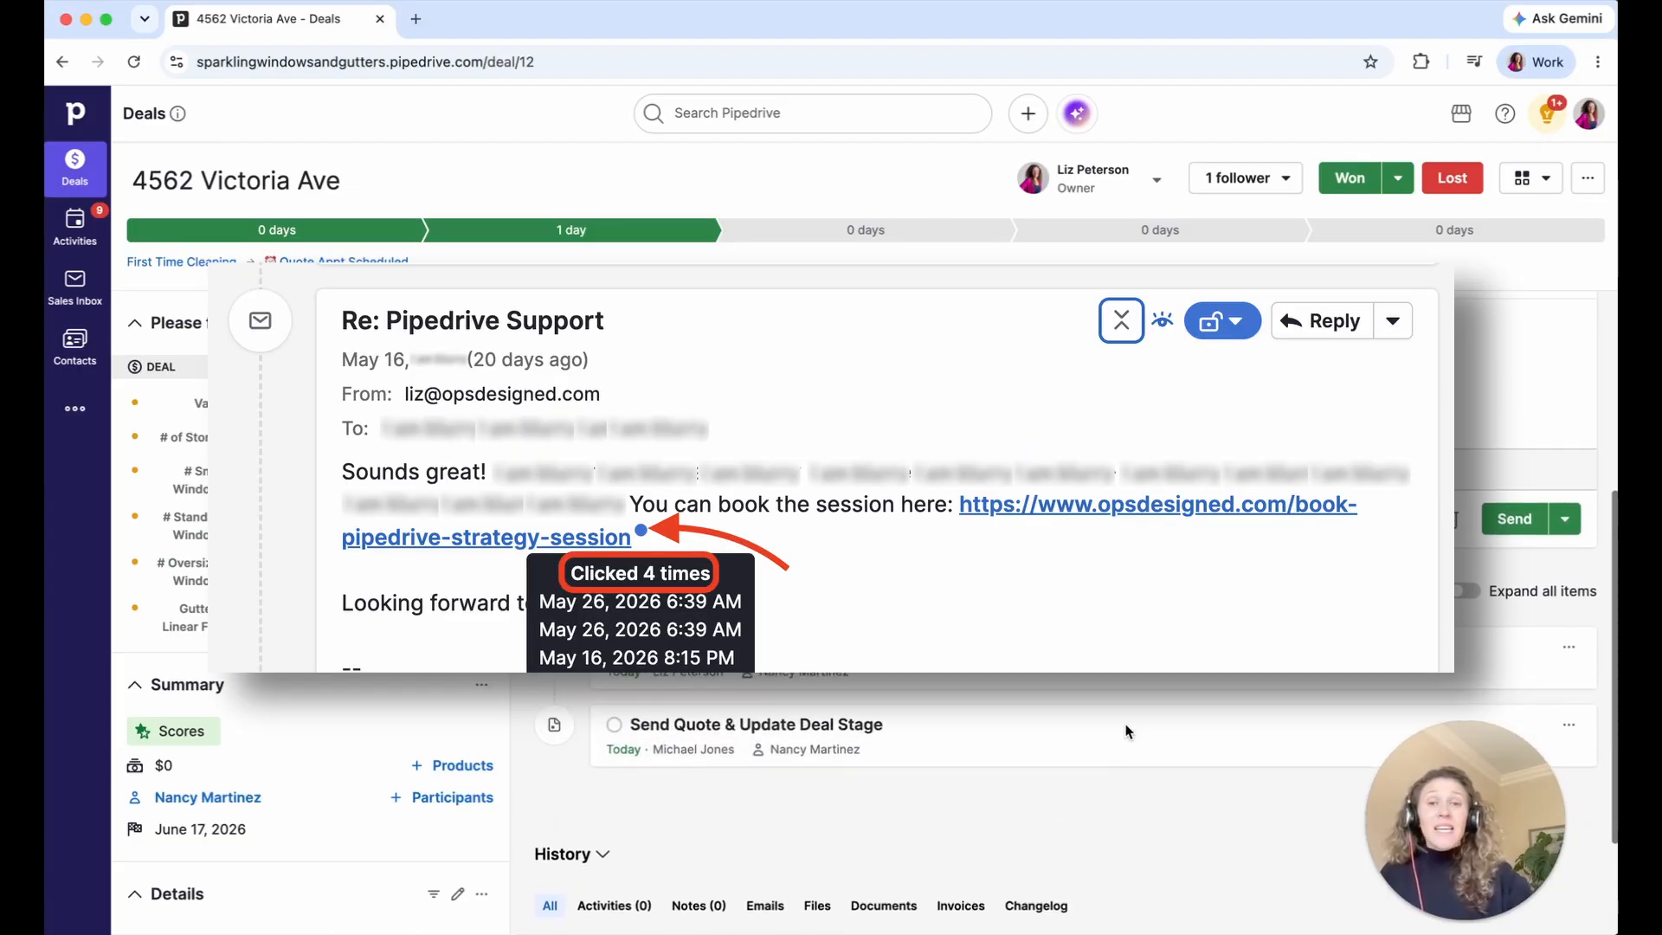
scroll(1128, 732, "up", 1)
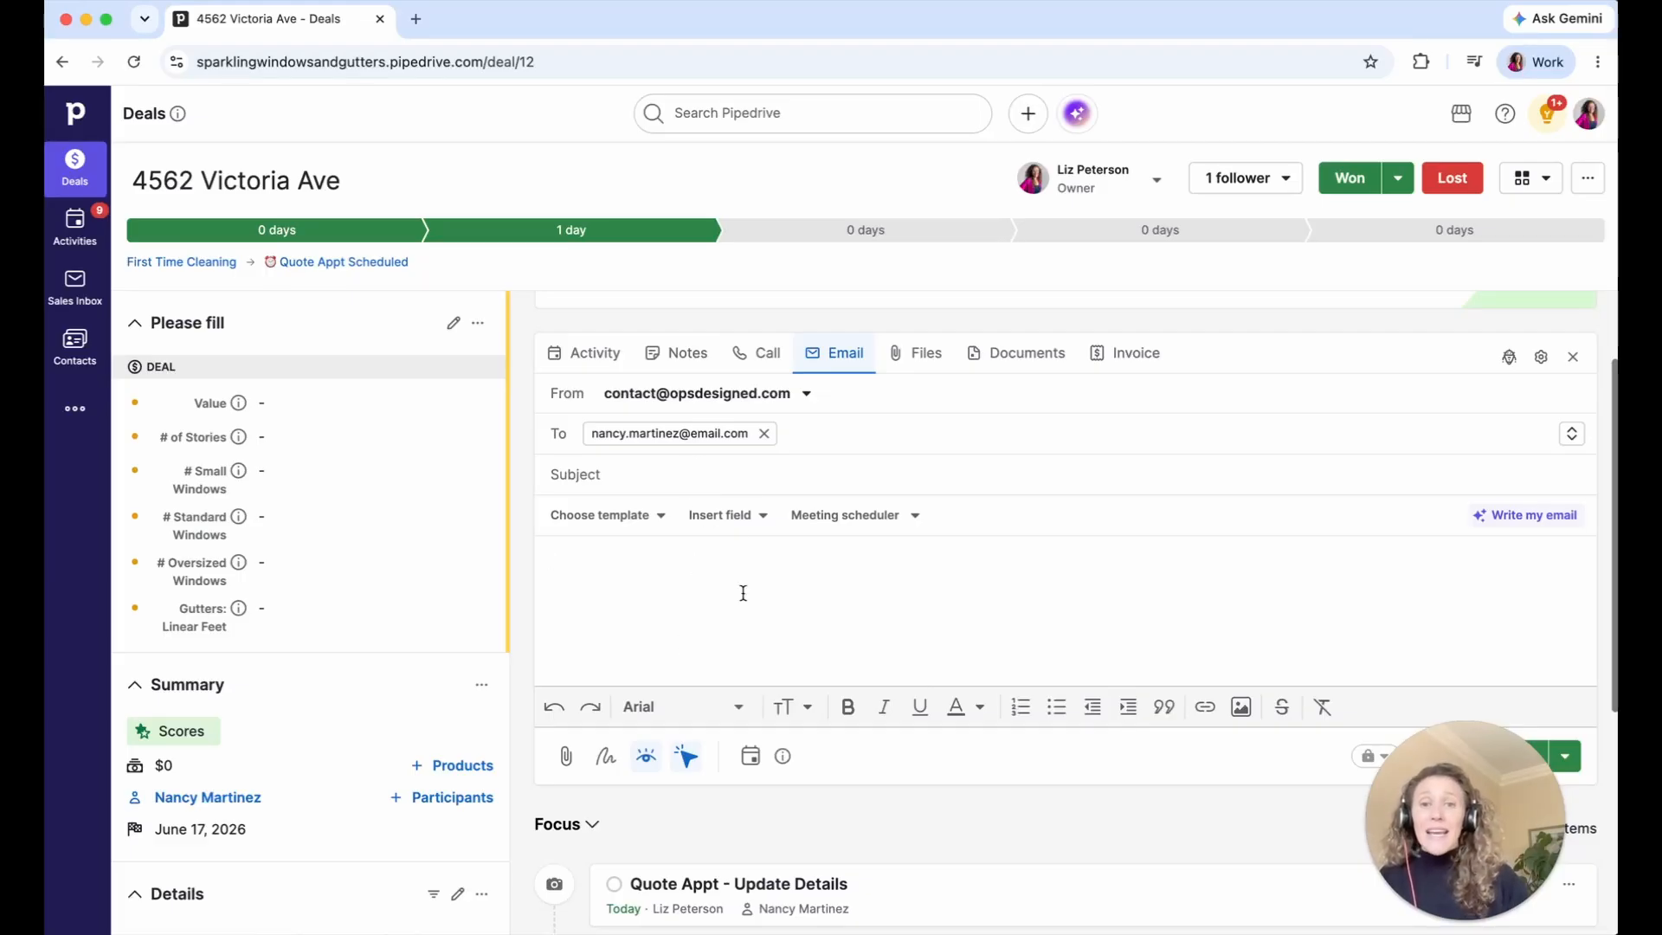
- Draft the 'Your Quote' email asking whether yesterday's quote arrived, then choose Save draft as a template
left_click_drag(1432, 737, 194, 727)
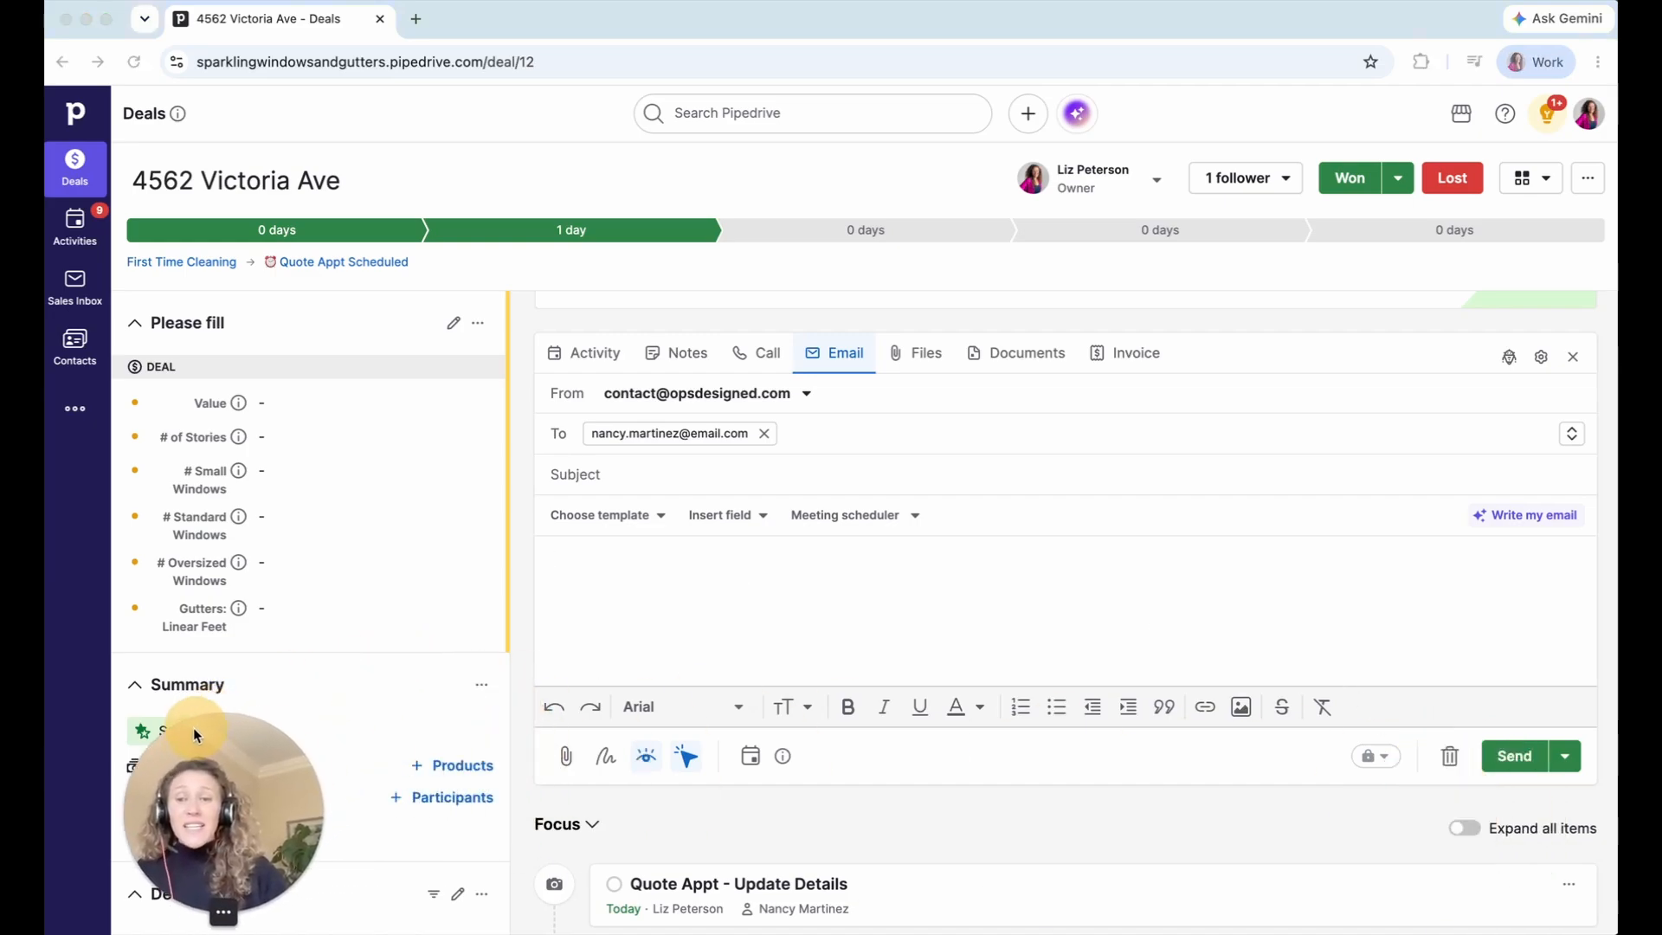
left_click(886, 563)
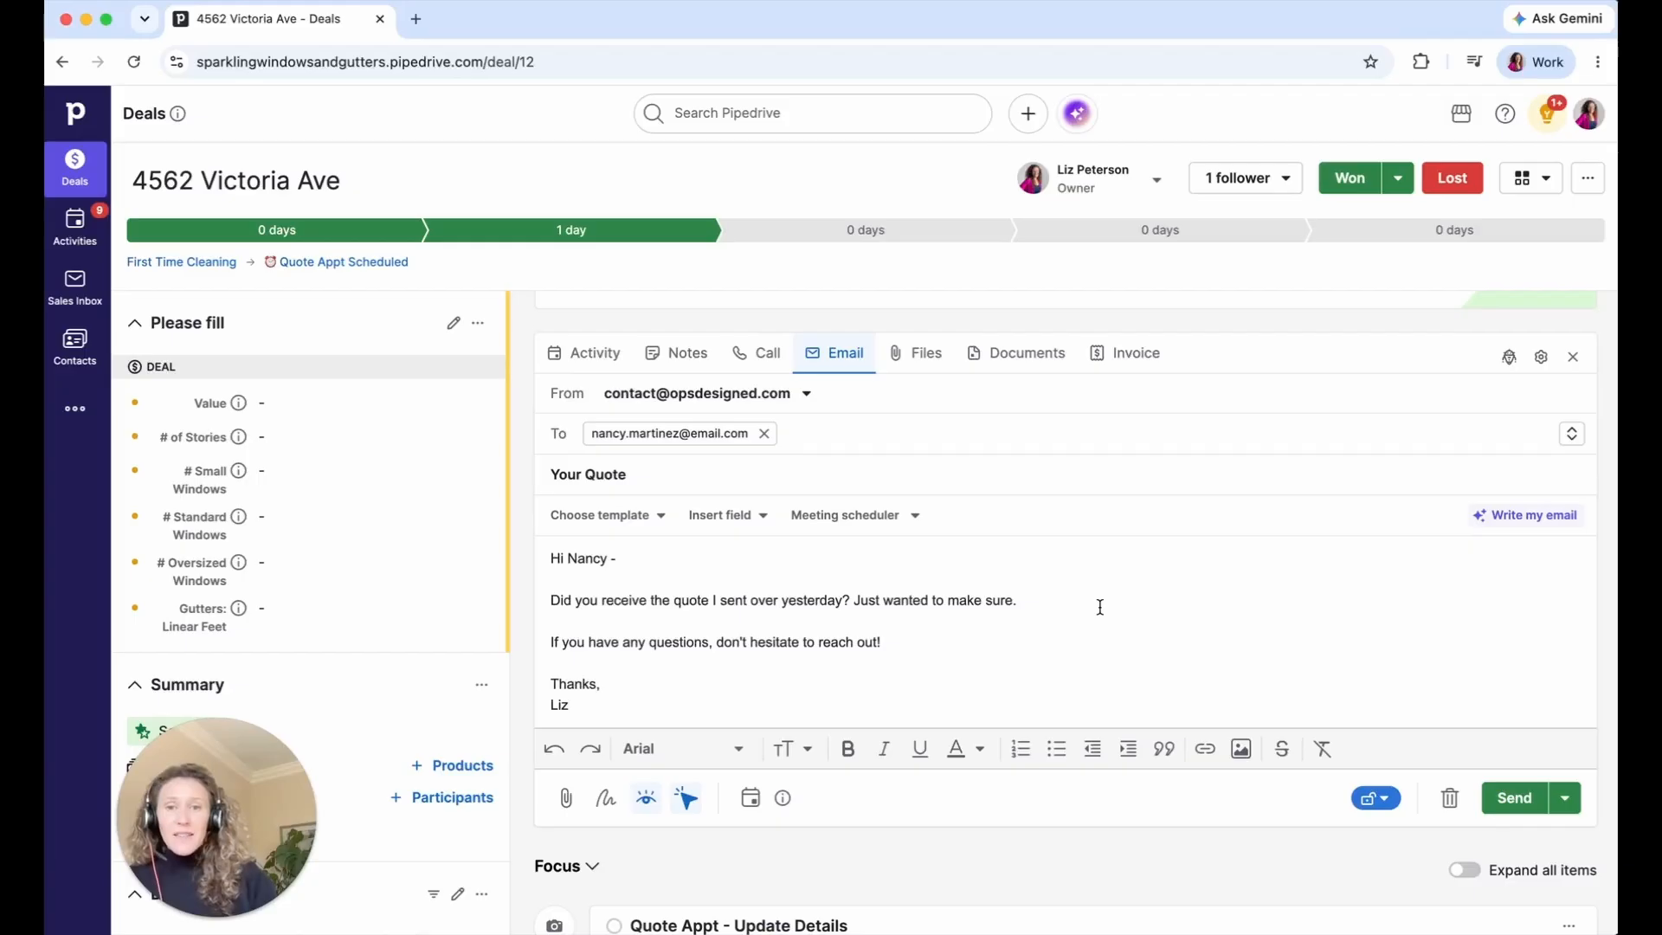
left_click(642, 525)
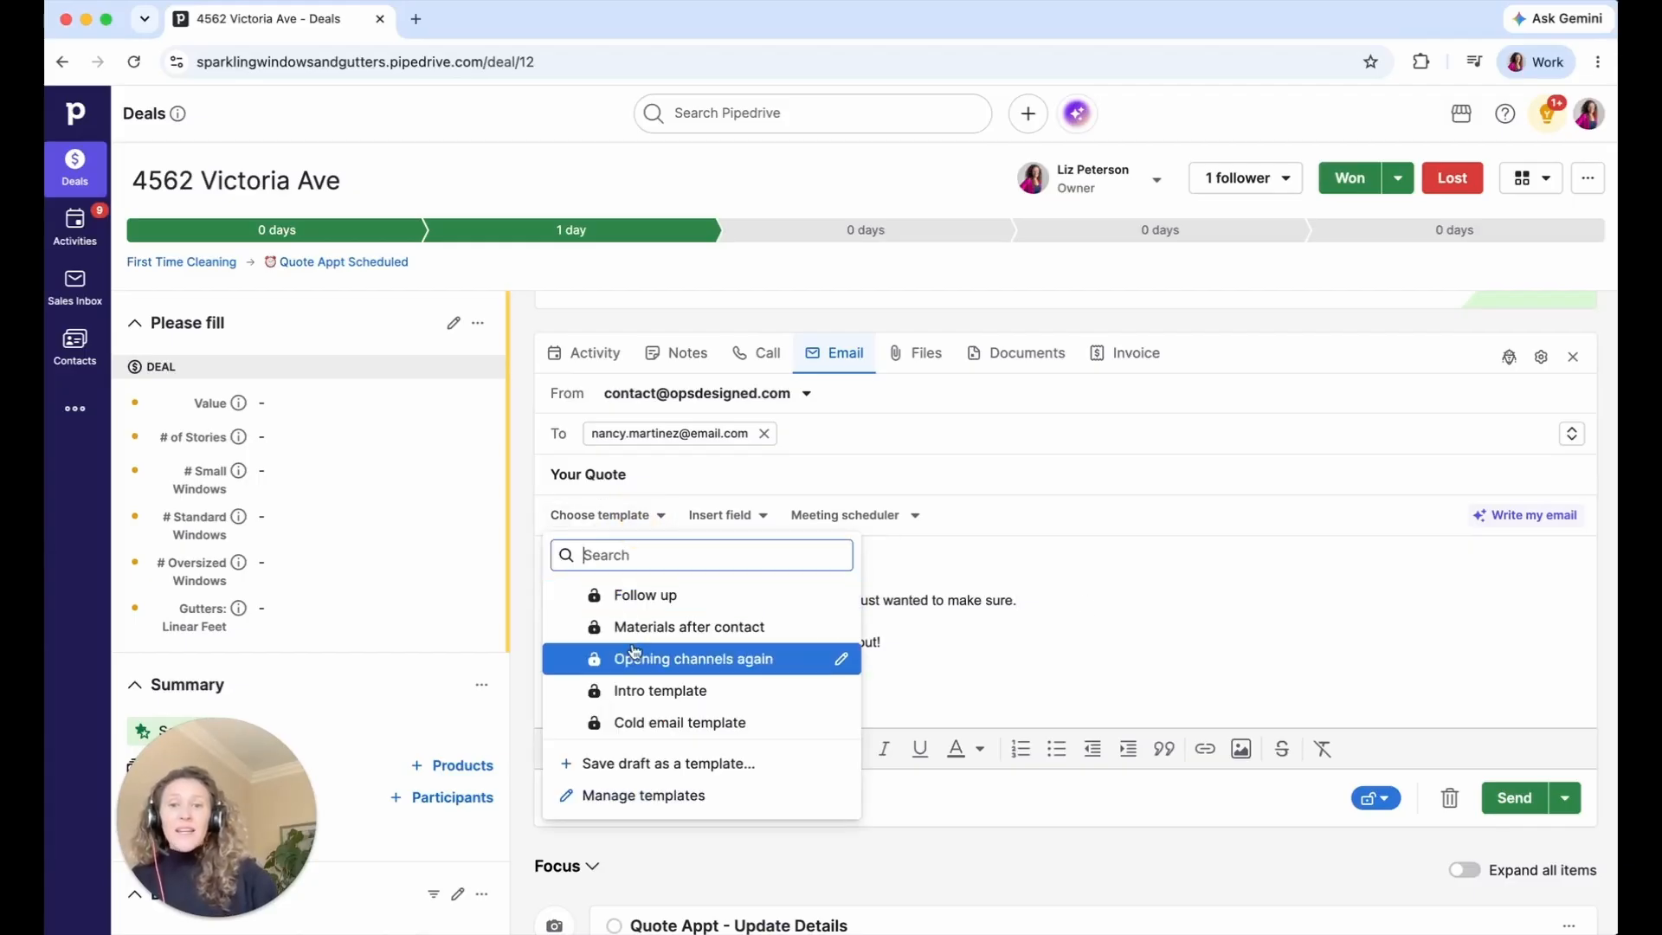
left_click(668, 763)
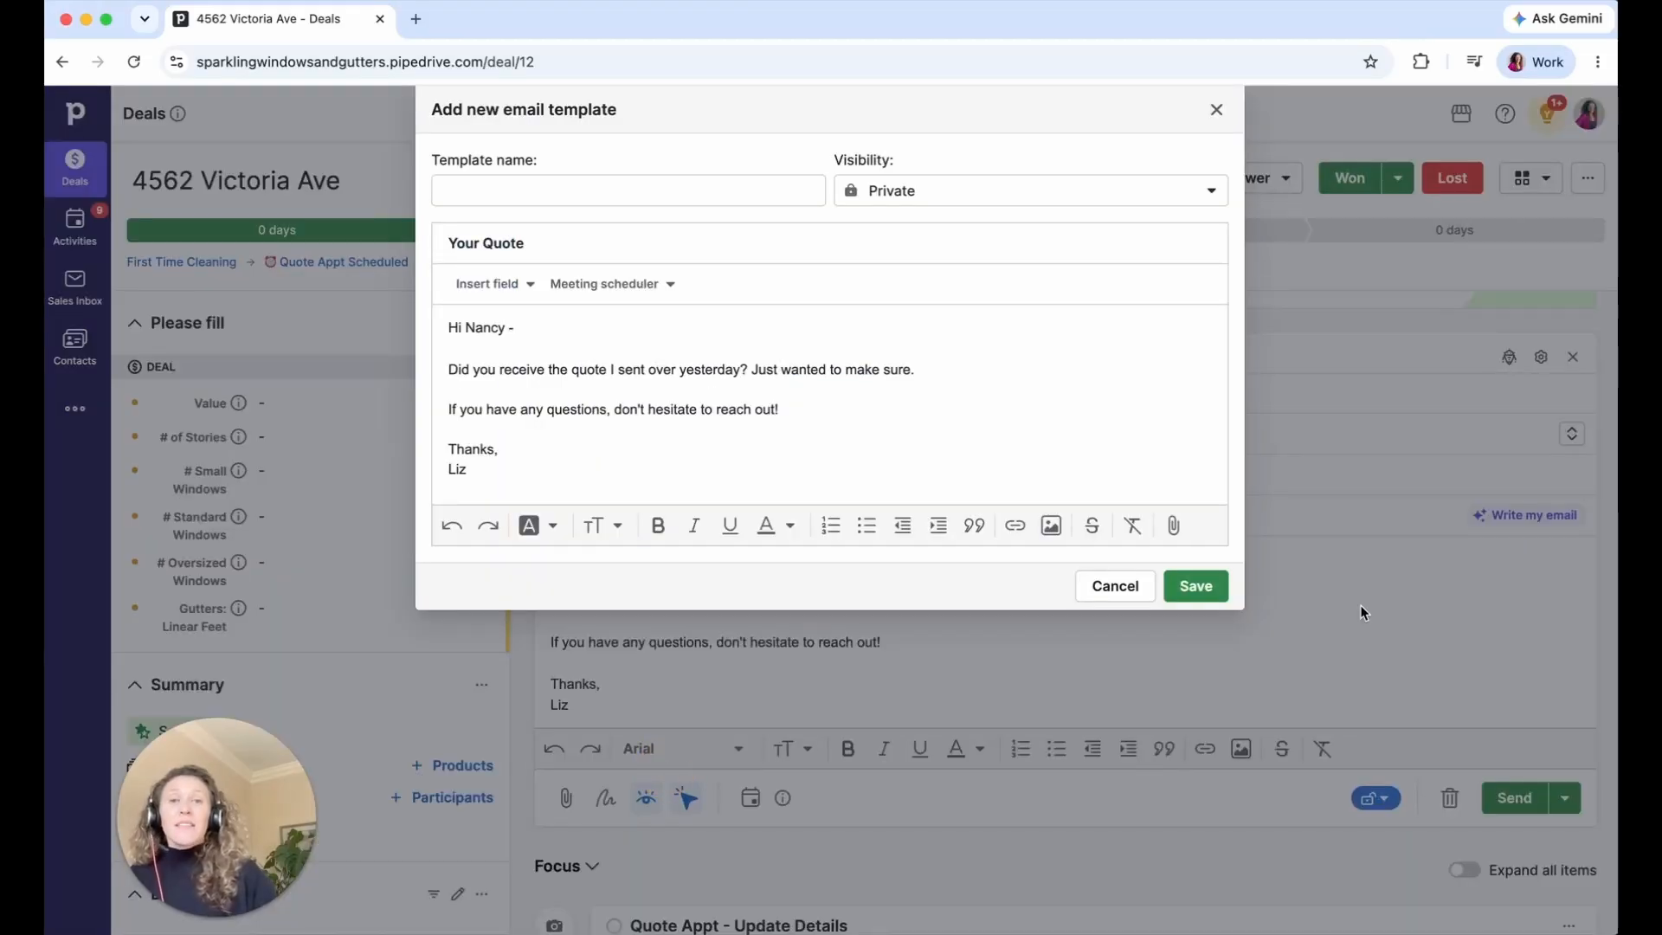
- Name the template '3.1 Quote Follow Up', leave visibility Private, and select the greeting's first name
left_click(570, 195)
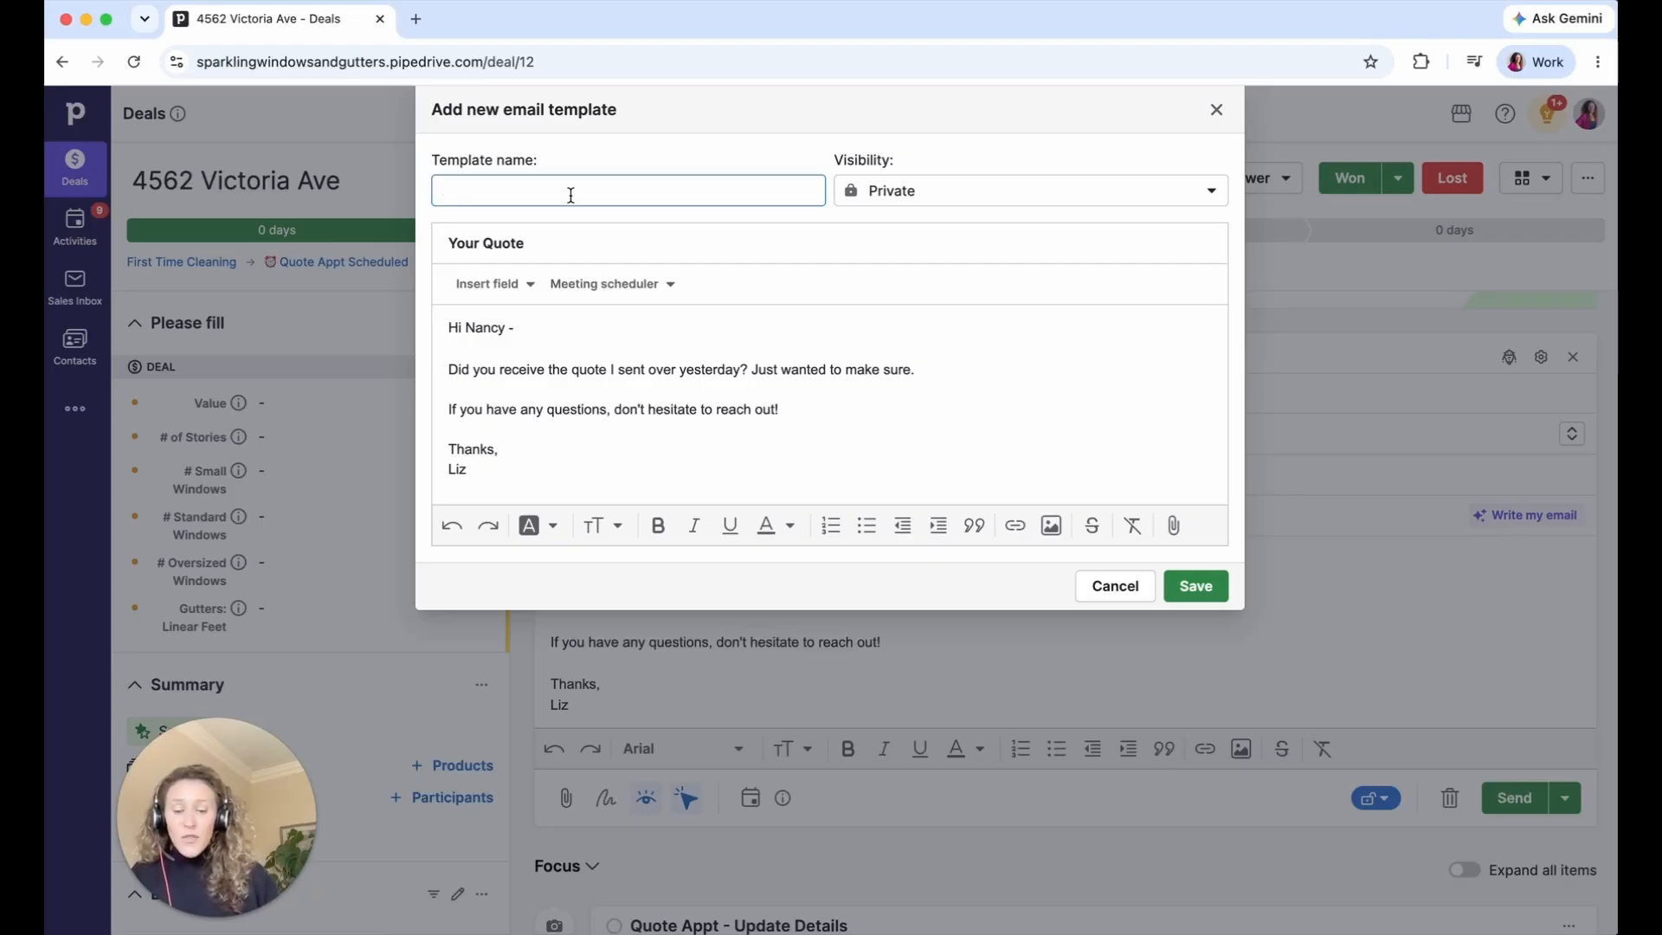
type("3.")
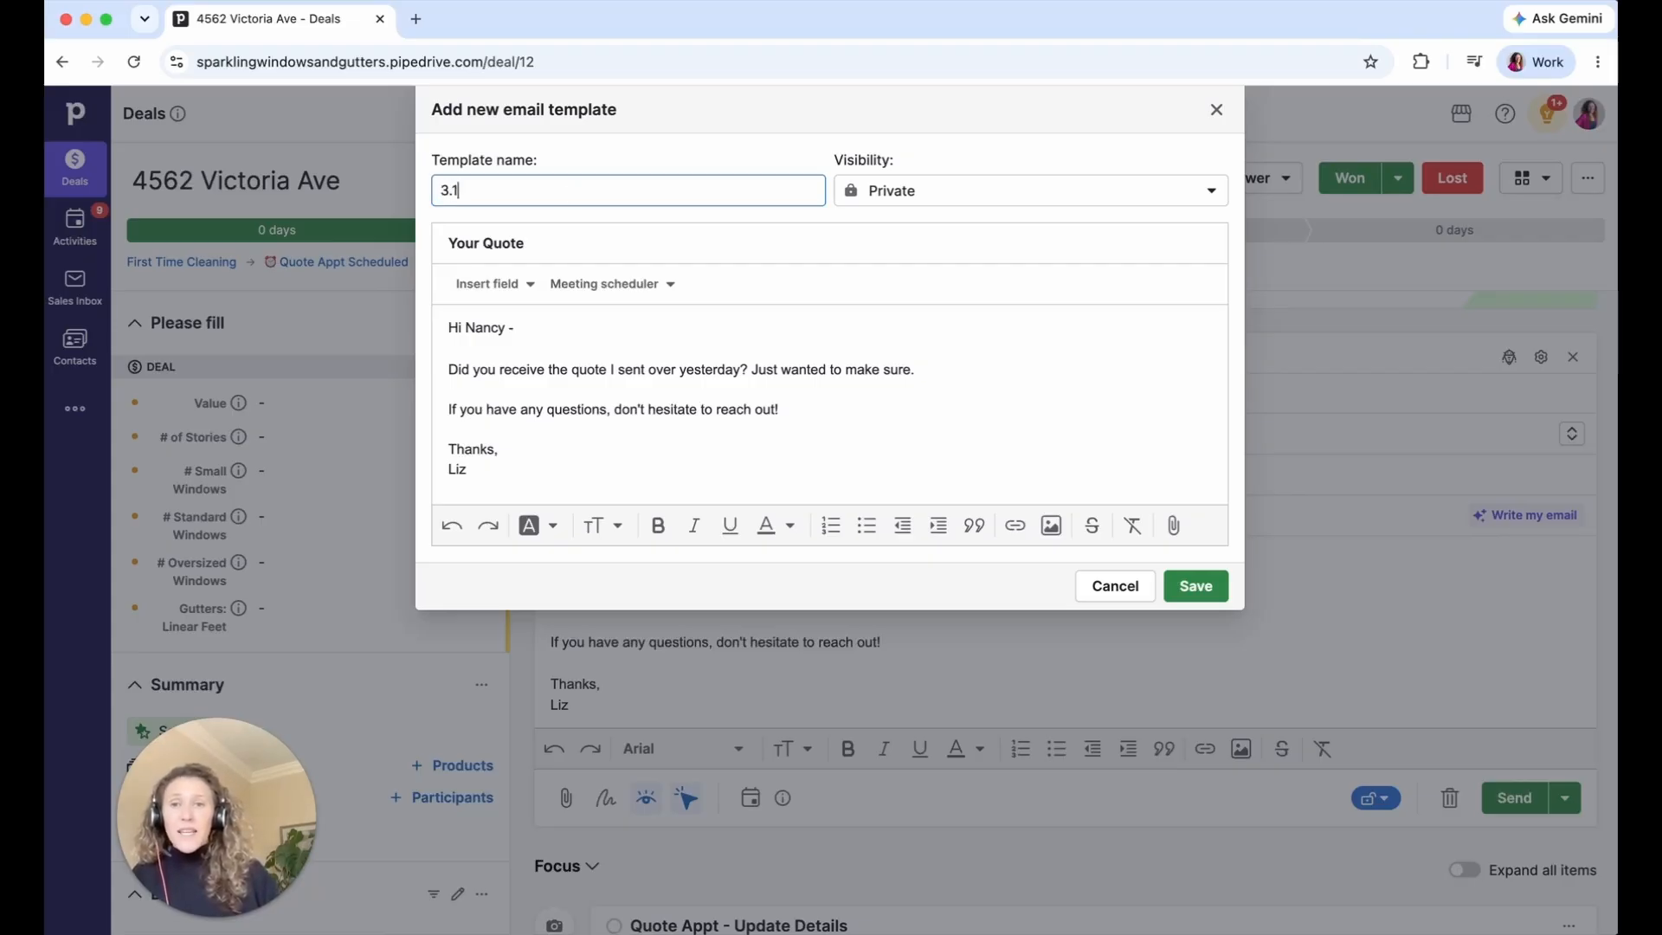
type("1 Bid Follow Up")
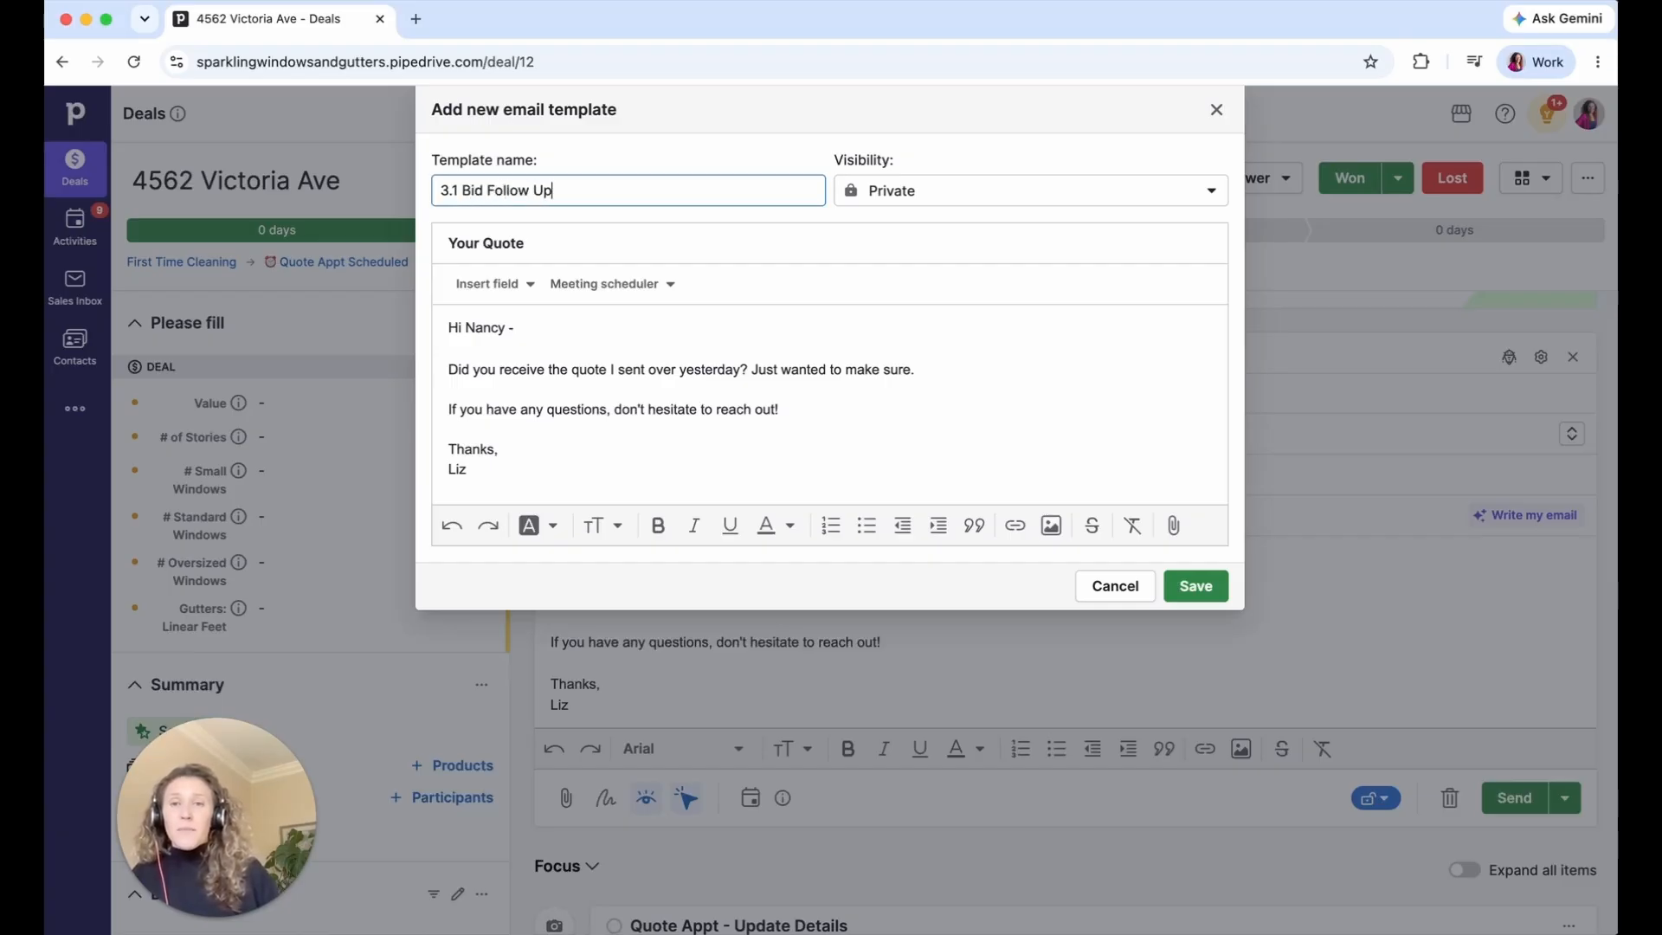
double_click(473, 190)
type("Quote")
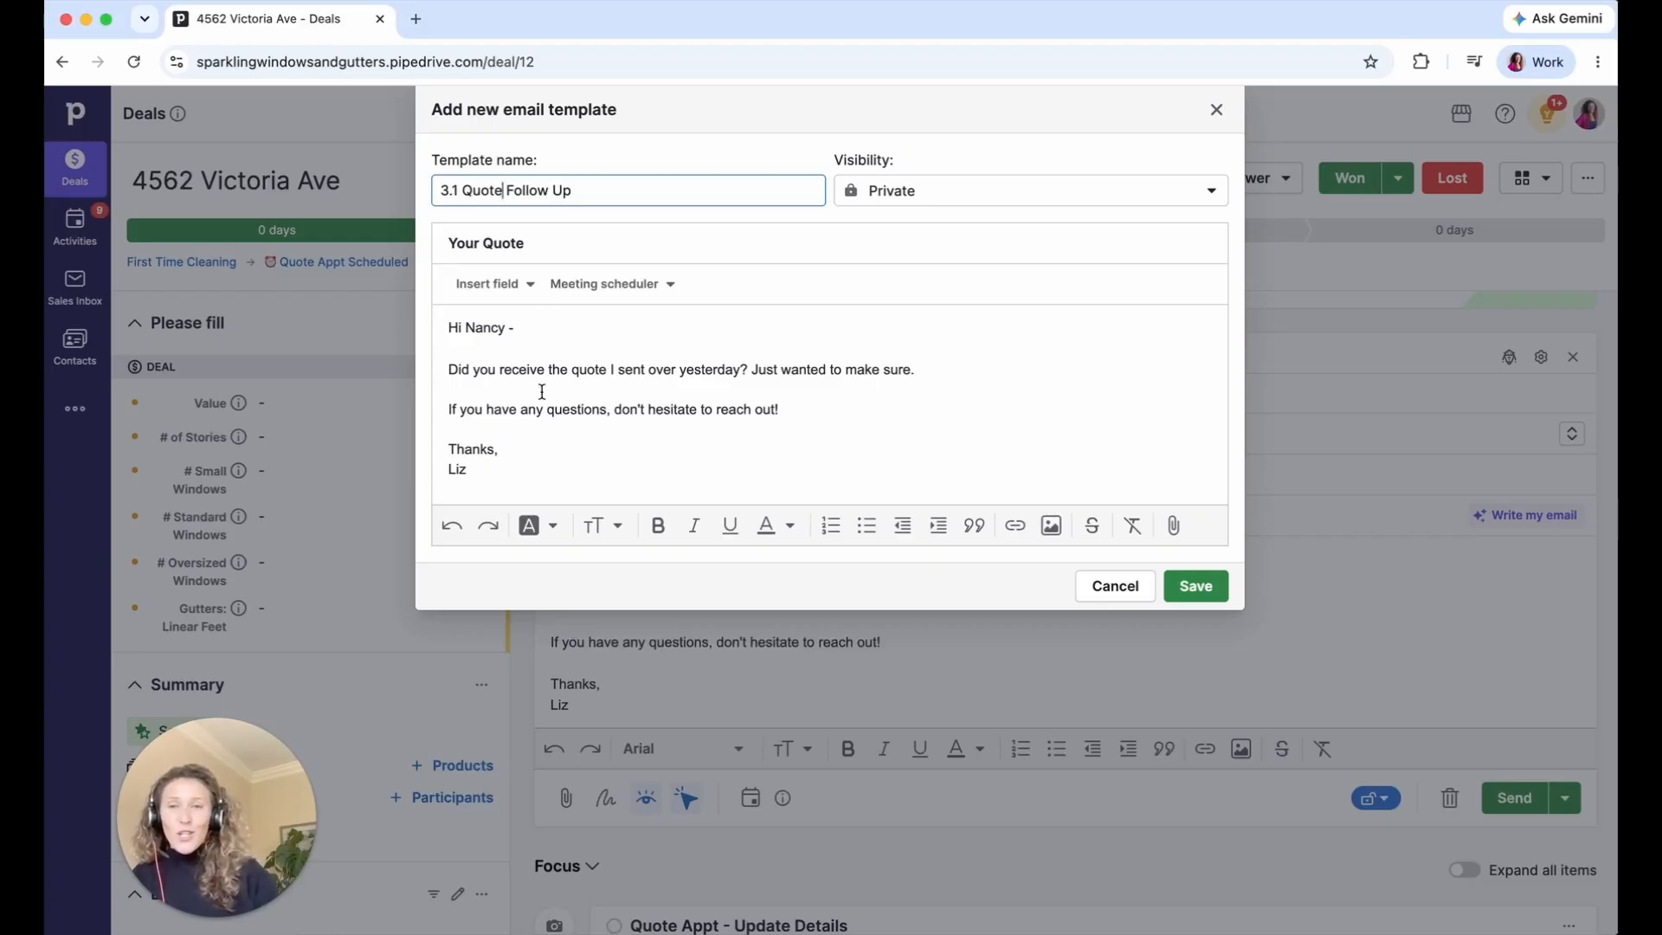
left_click(908, 202)
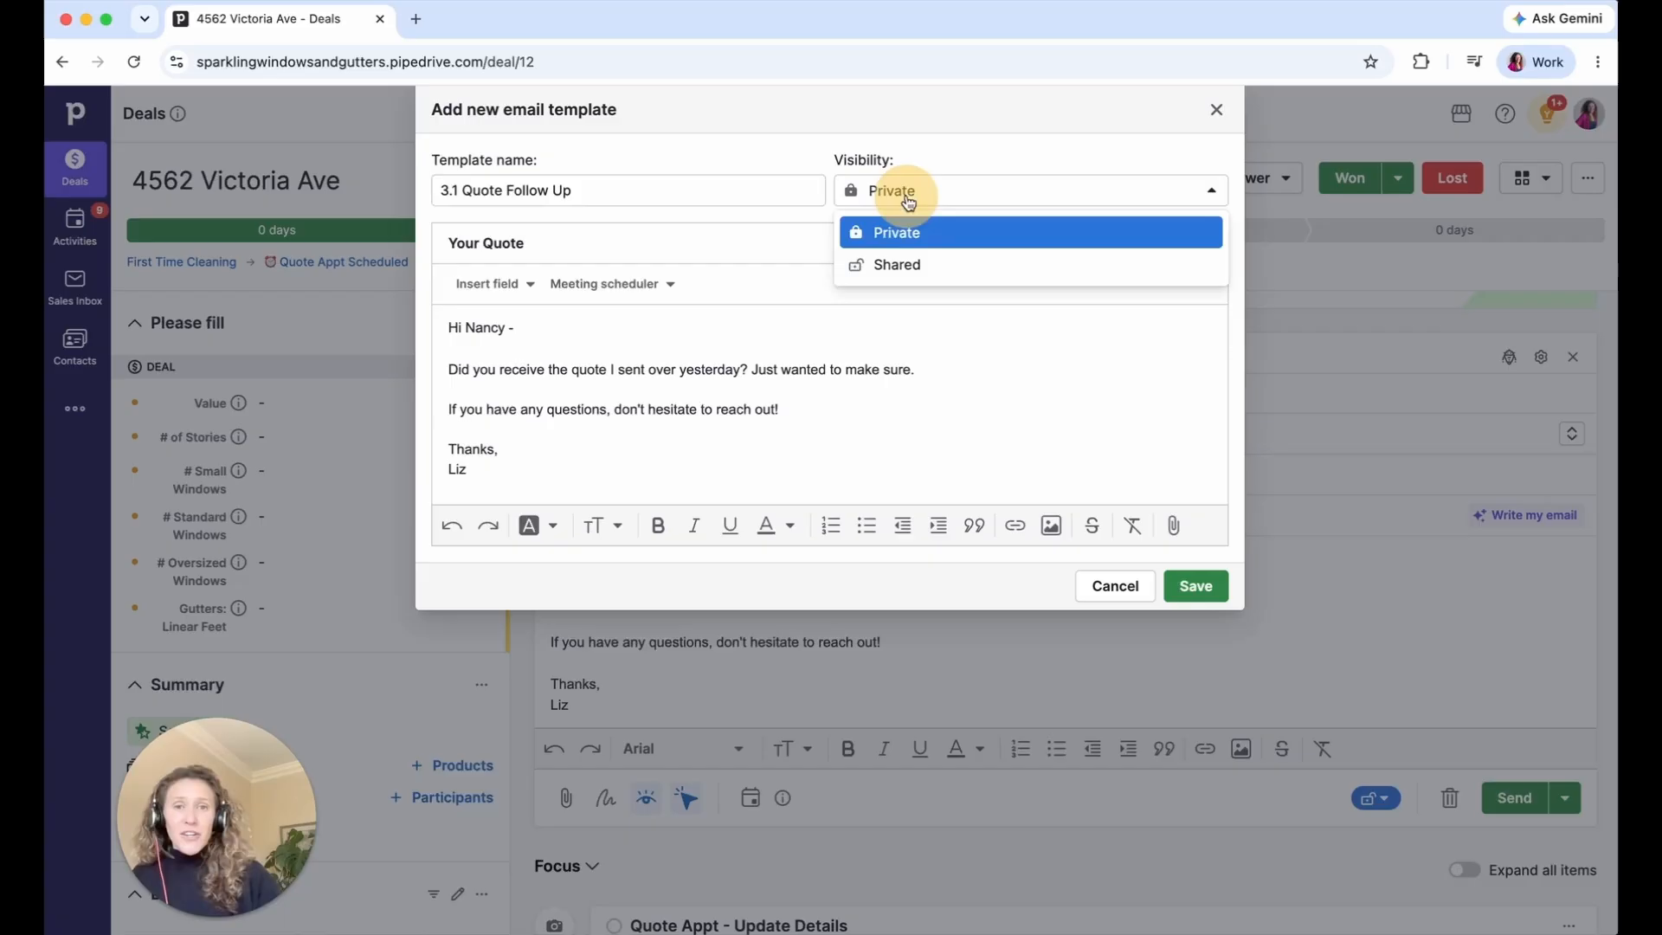
left_click(901, 265)
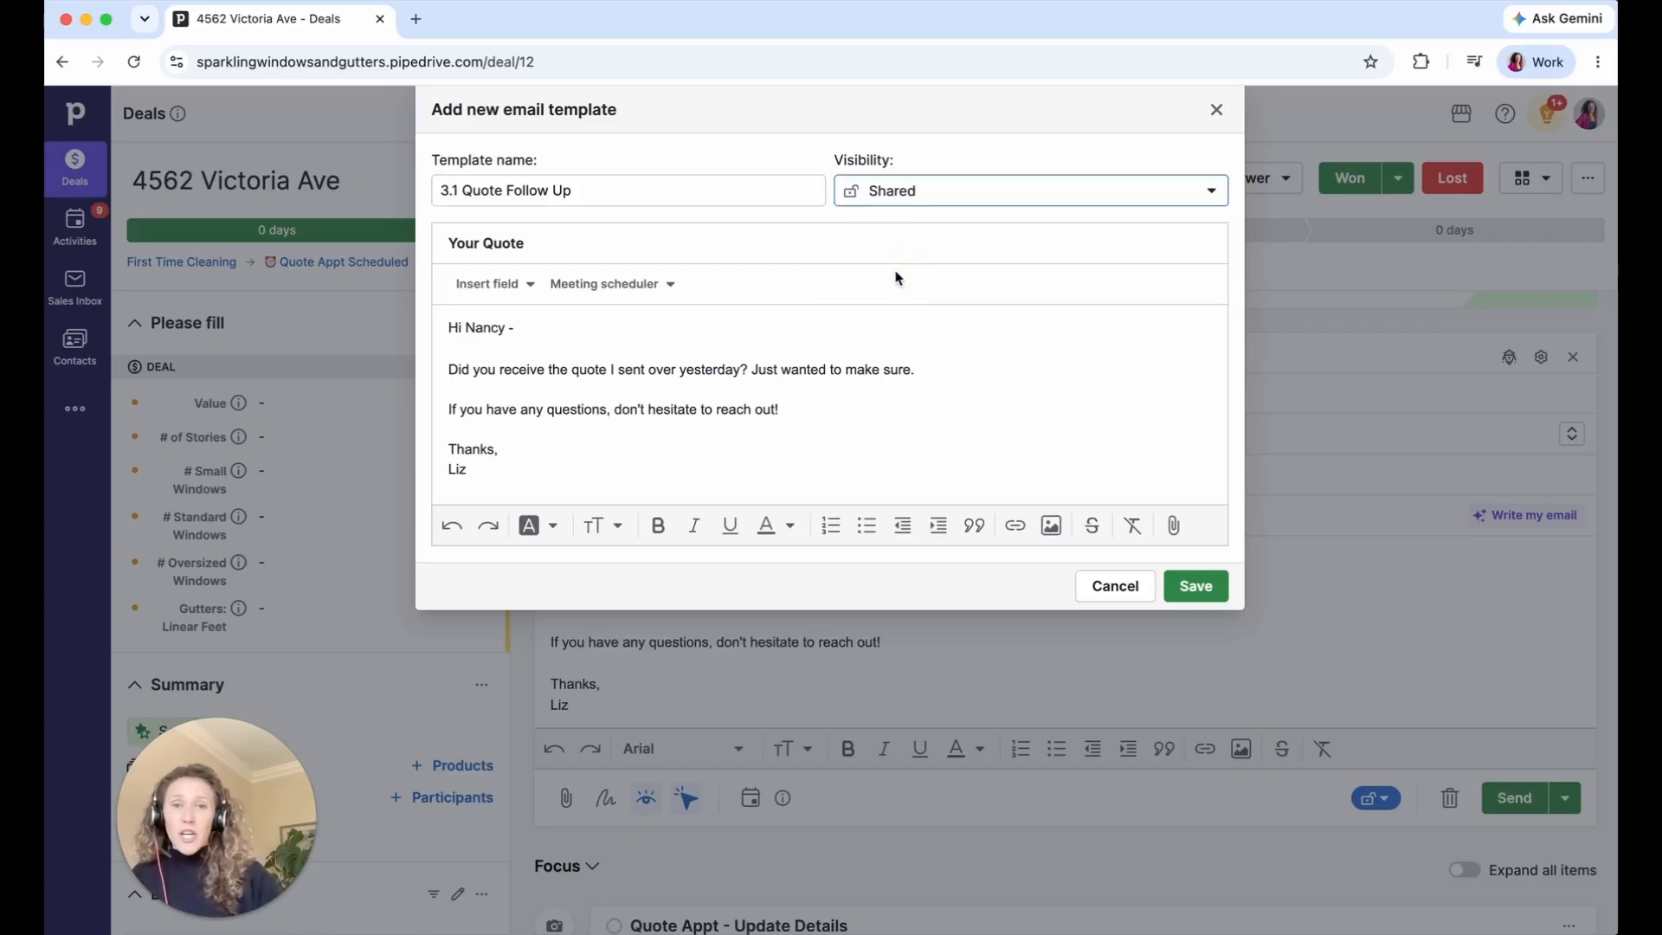
left_click(896, 205)
left_click(896, 226)
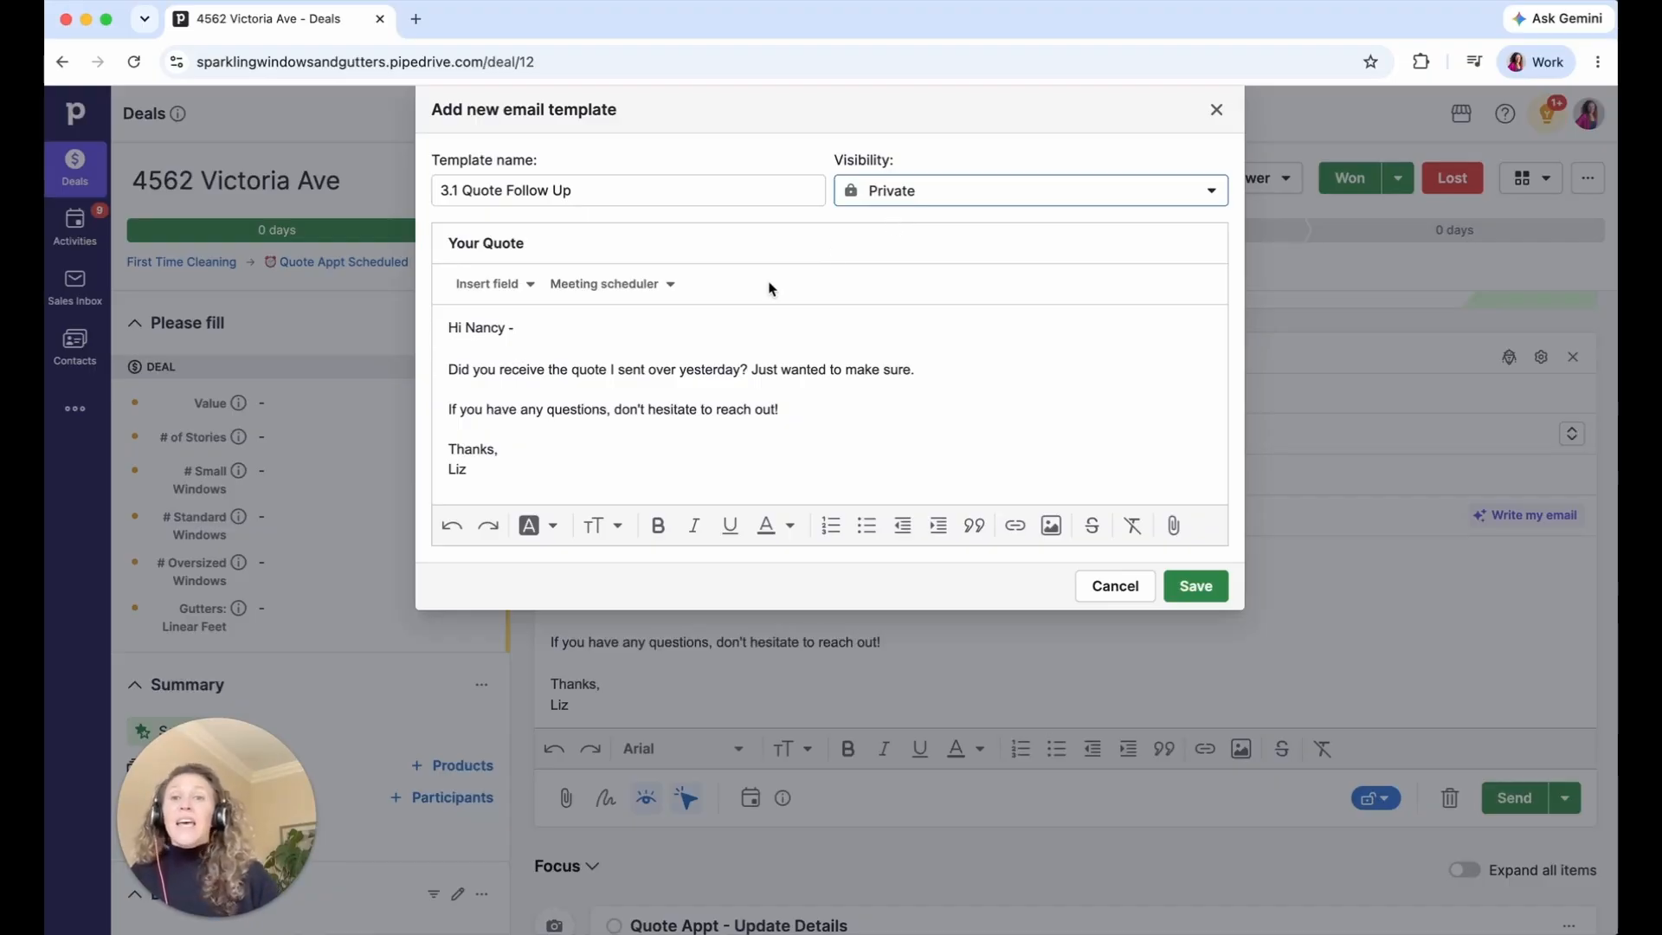
double_click(486, 326)
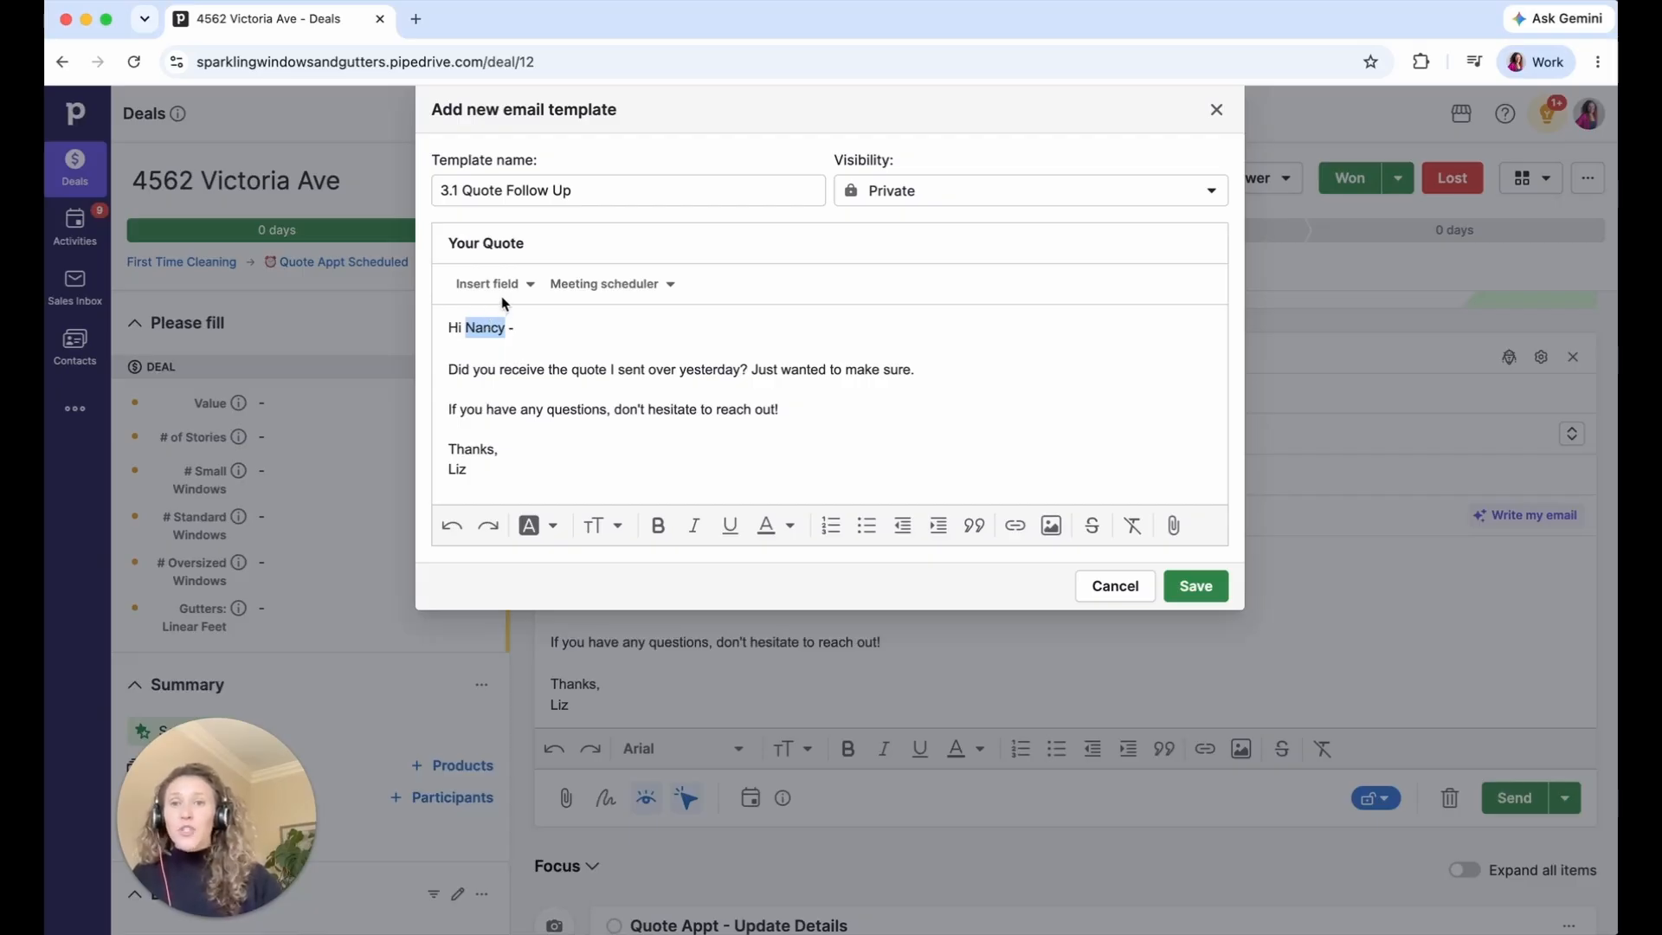
- Replace the greeting's name with the First Name merge field
left_click(504, 289)
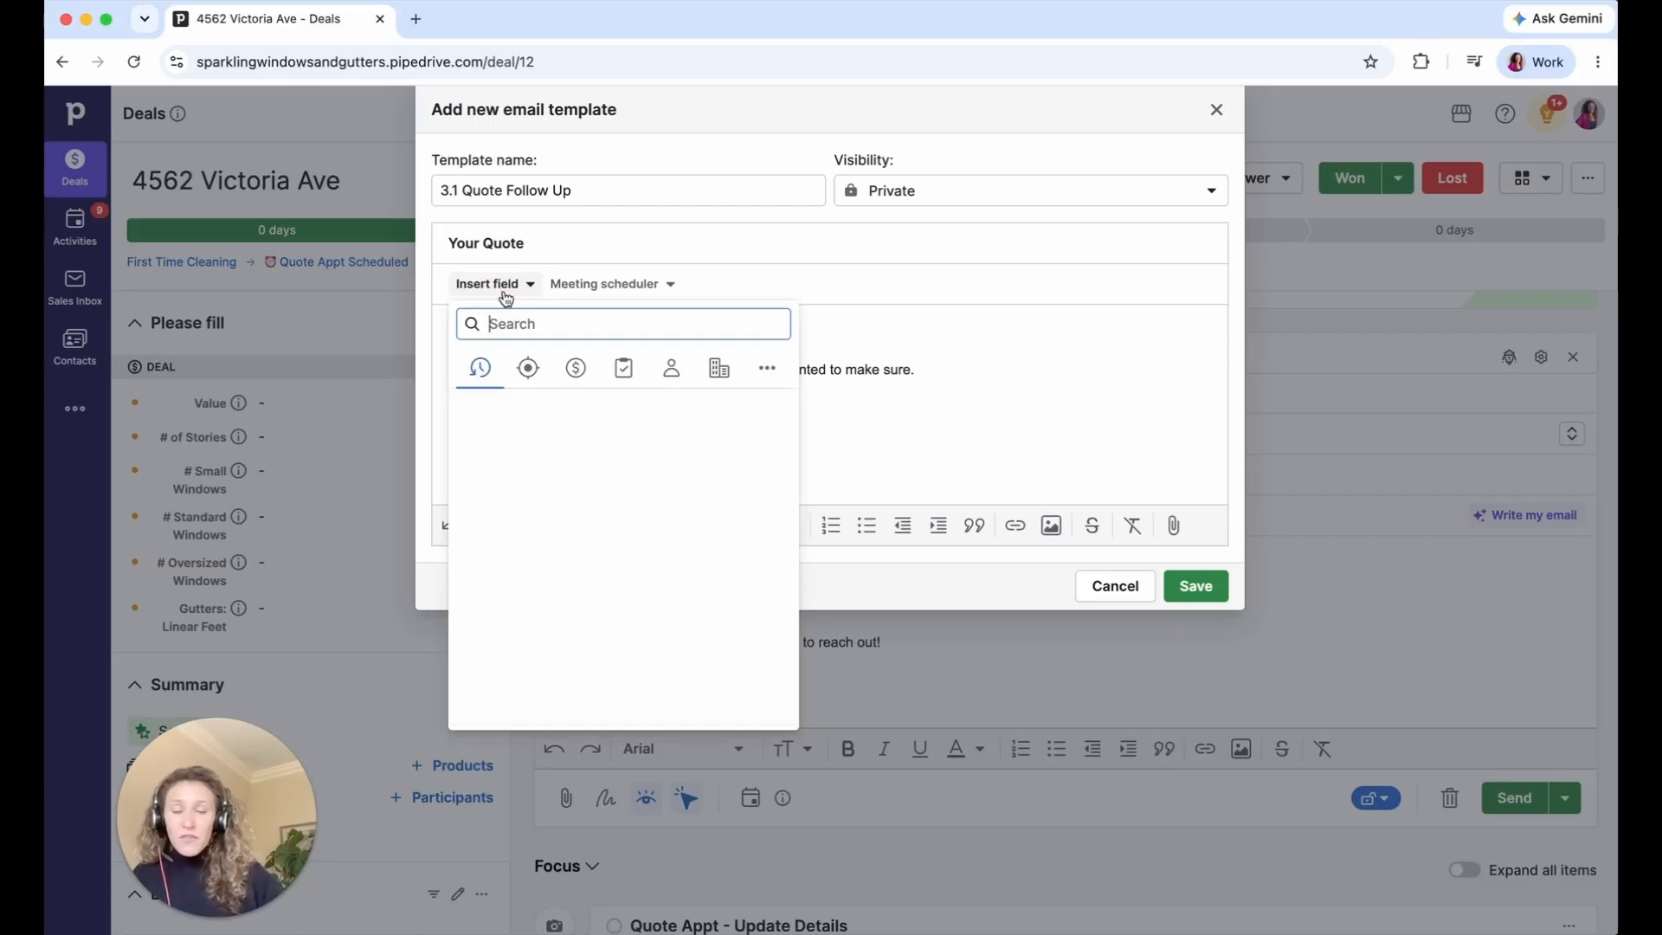
type("first")
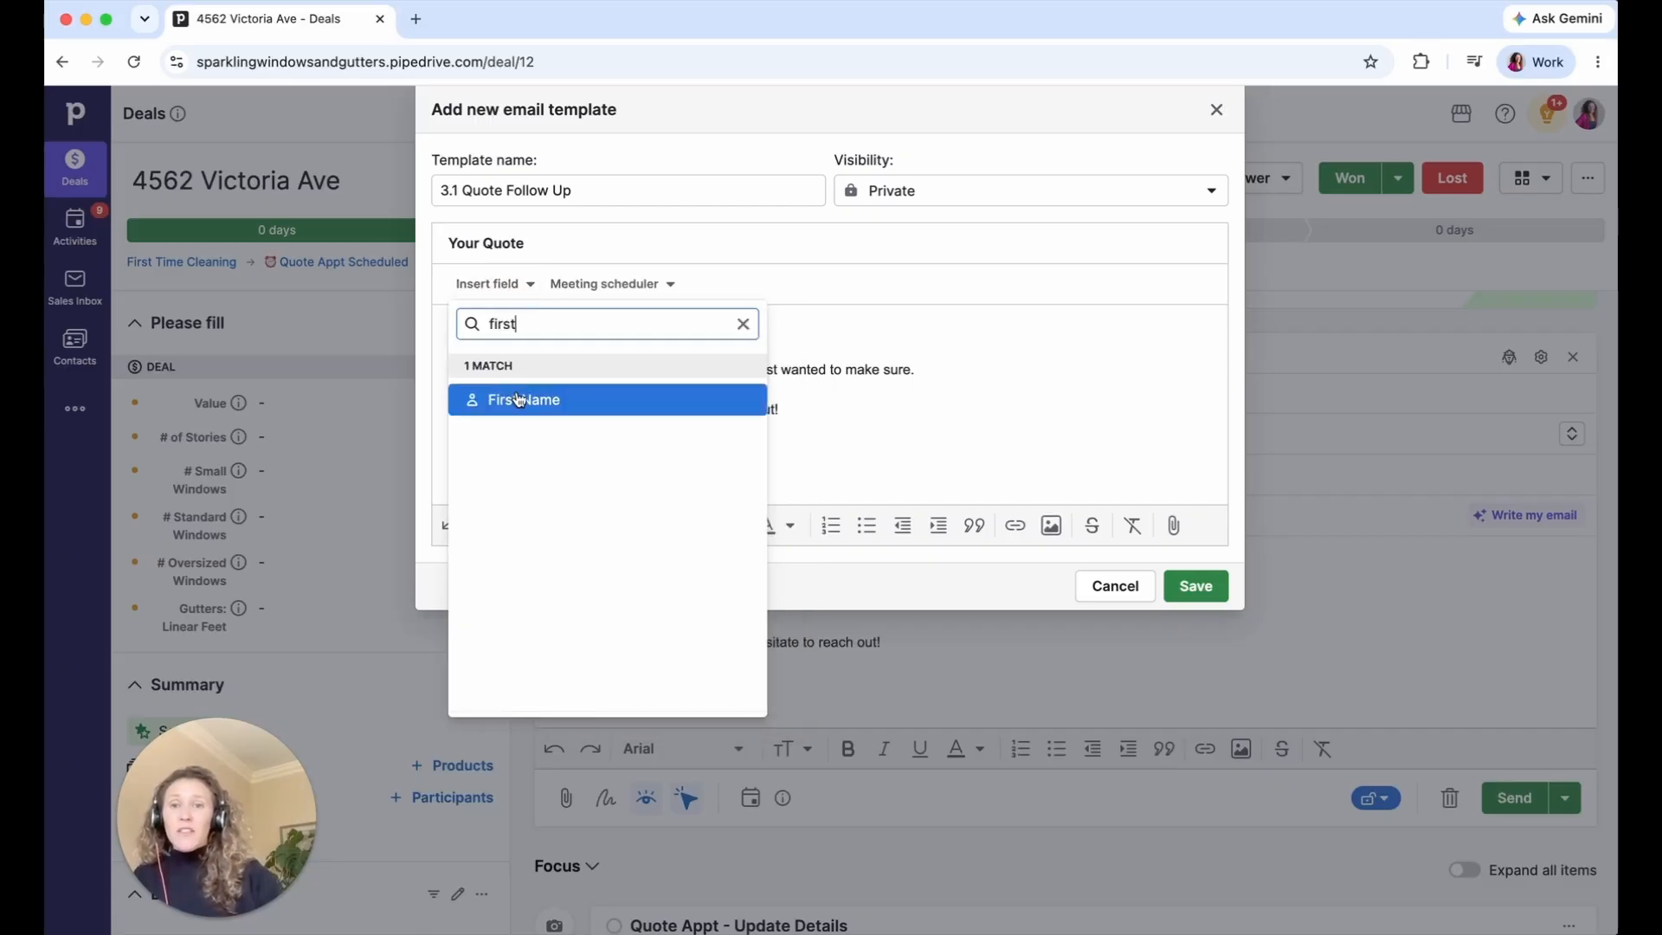
left_click(519, 399)
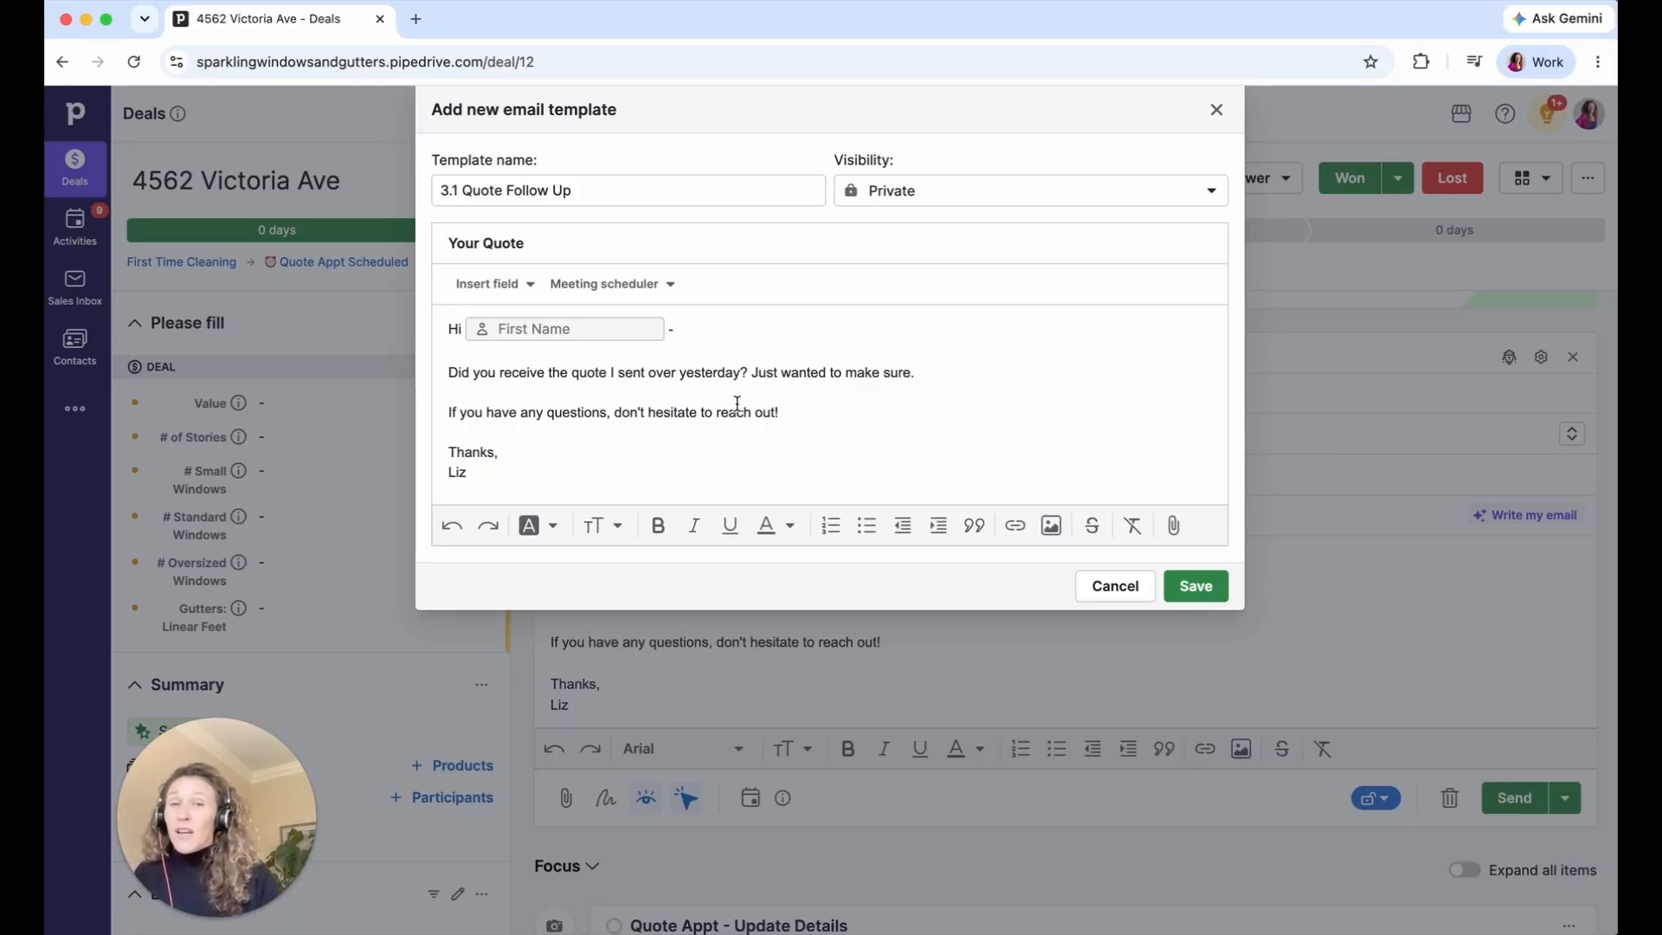
- Strip the body formatting to 13 Medium Sans serif text and save the template
key("super+a")
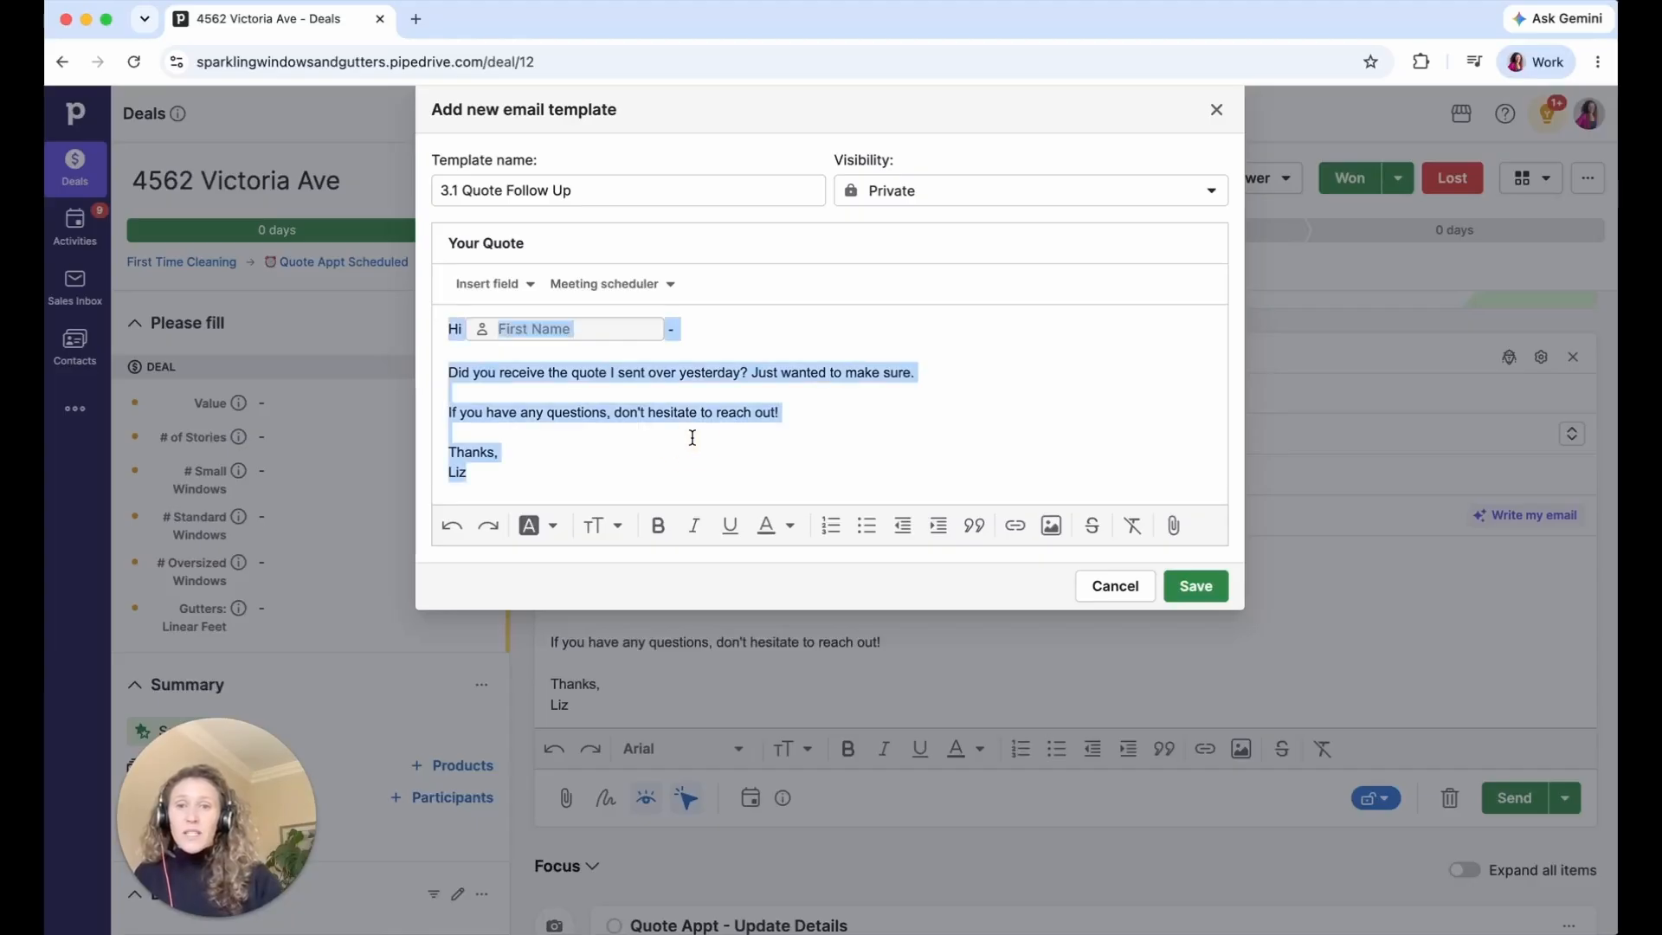
left_click(1133, 530)
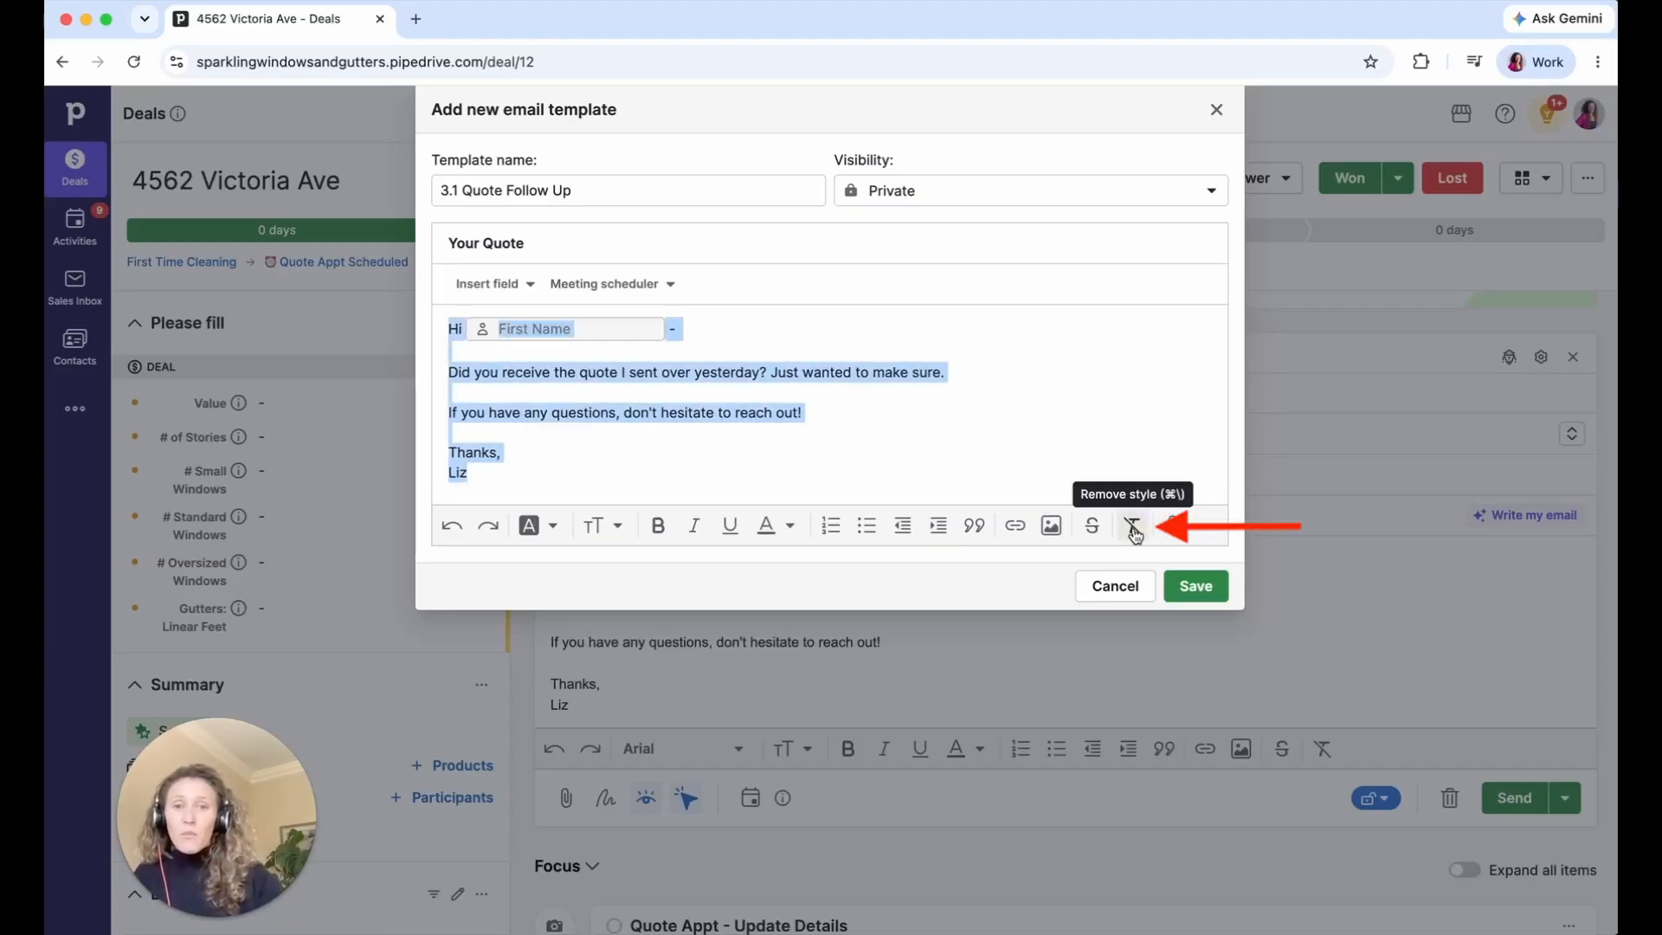
left_click(603, 526)
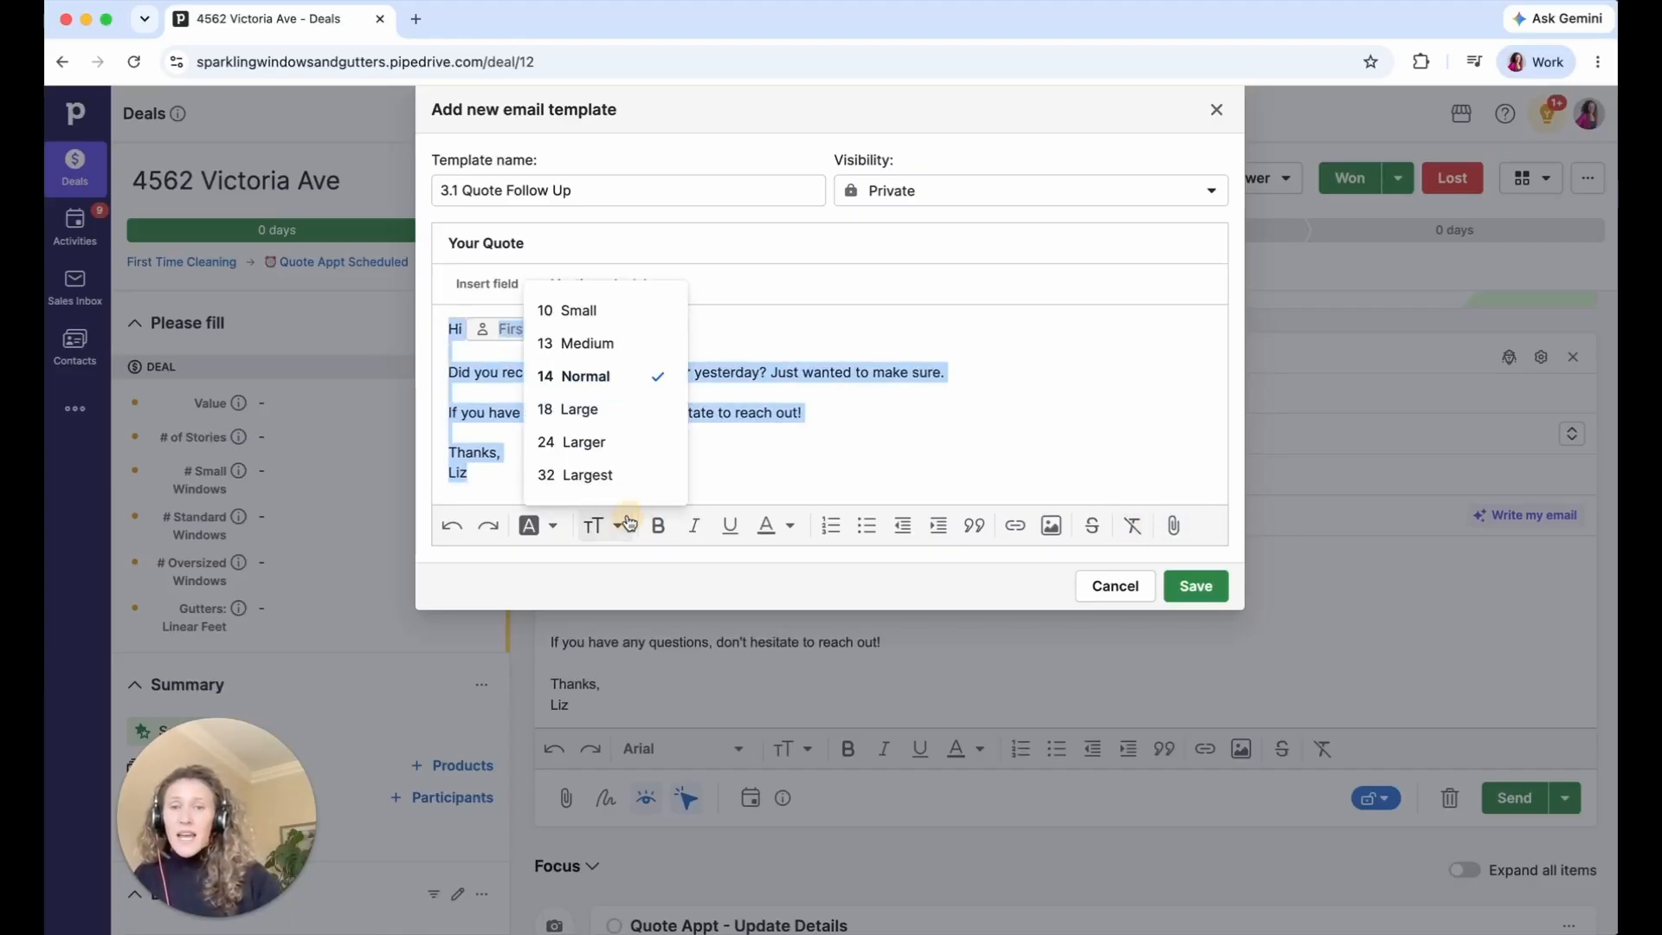
left_click(606, 344)
left_click(536, 525)
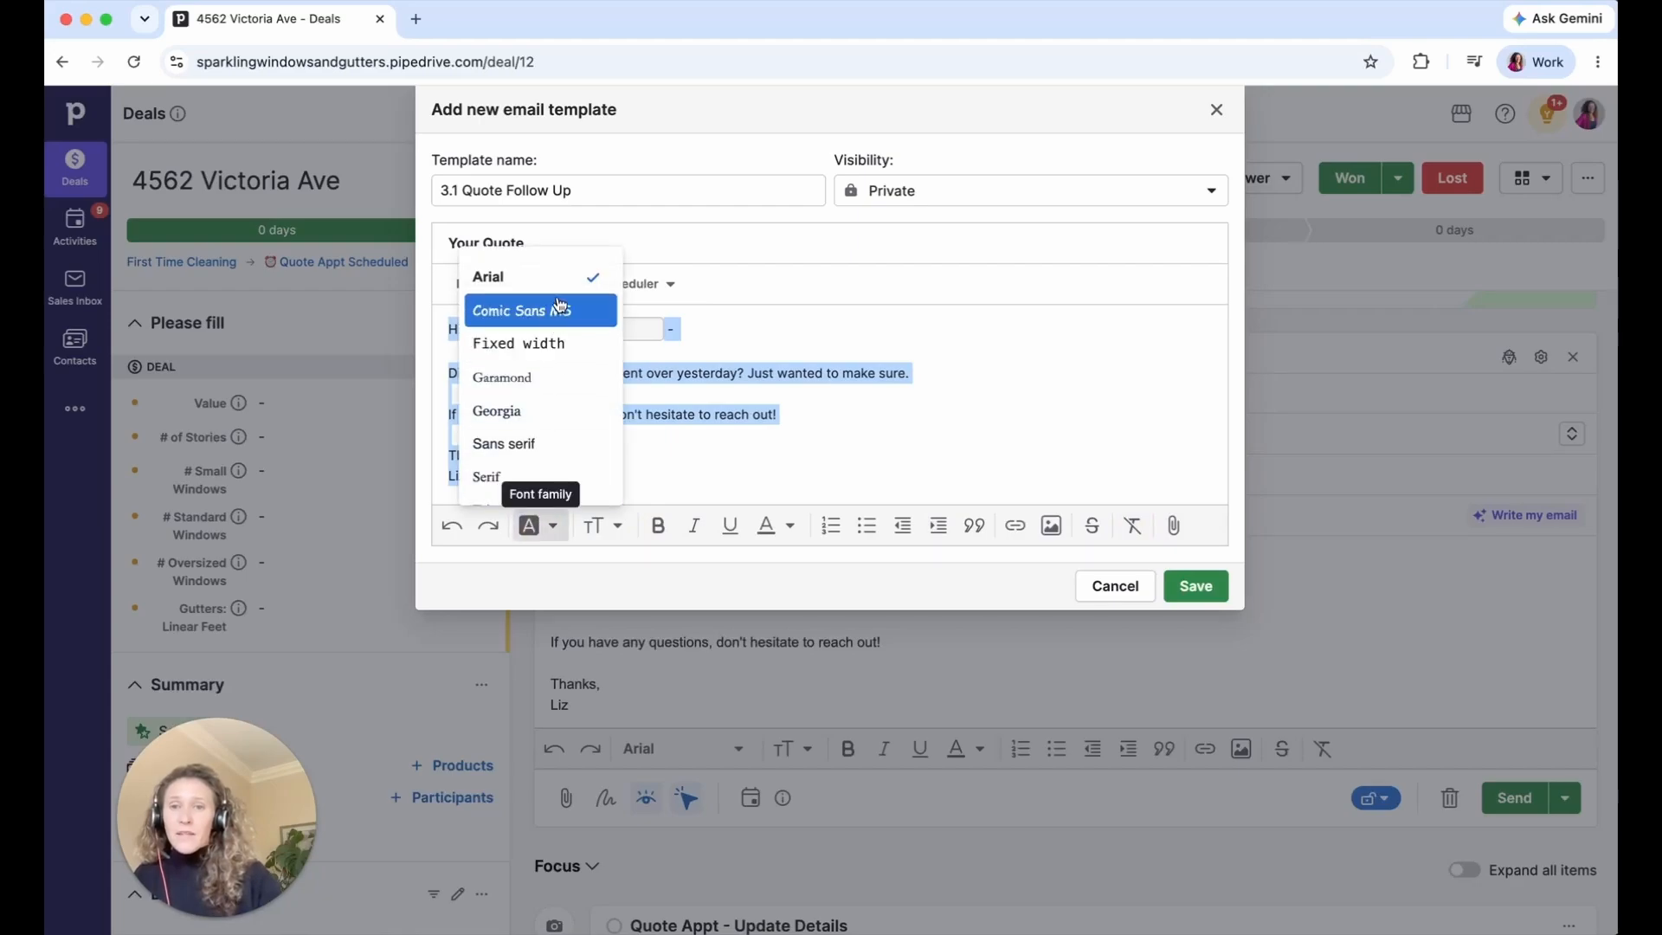
left_click(546, 443)
left_click(660, 434)
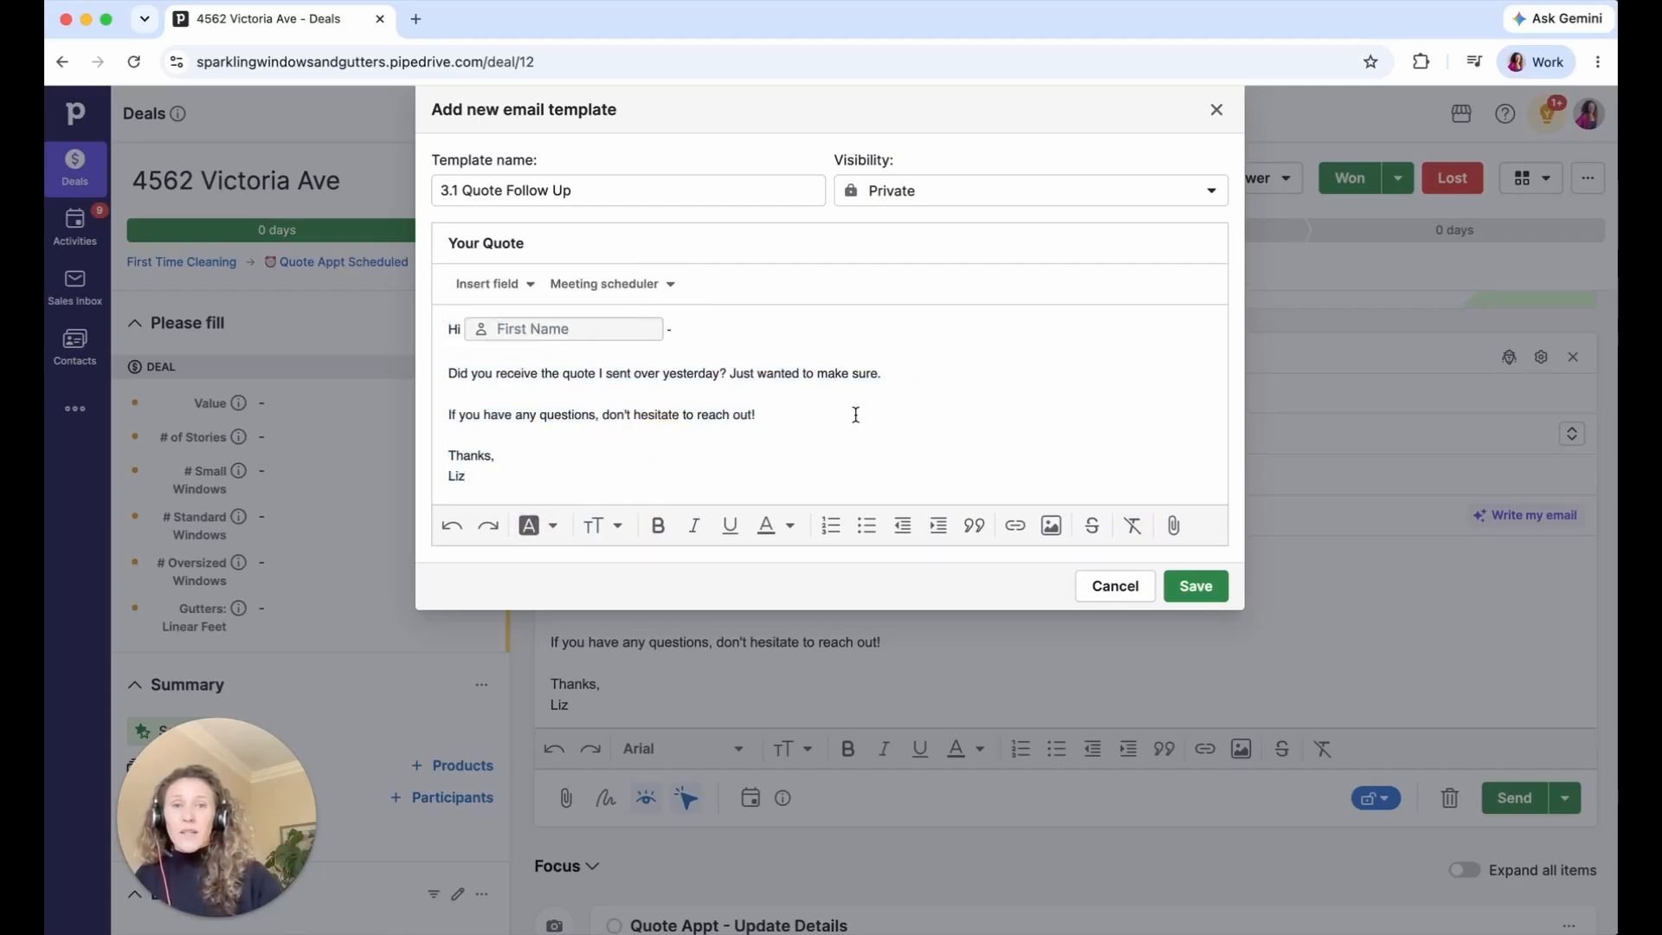
left_click(1184, 588)
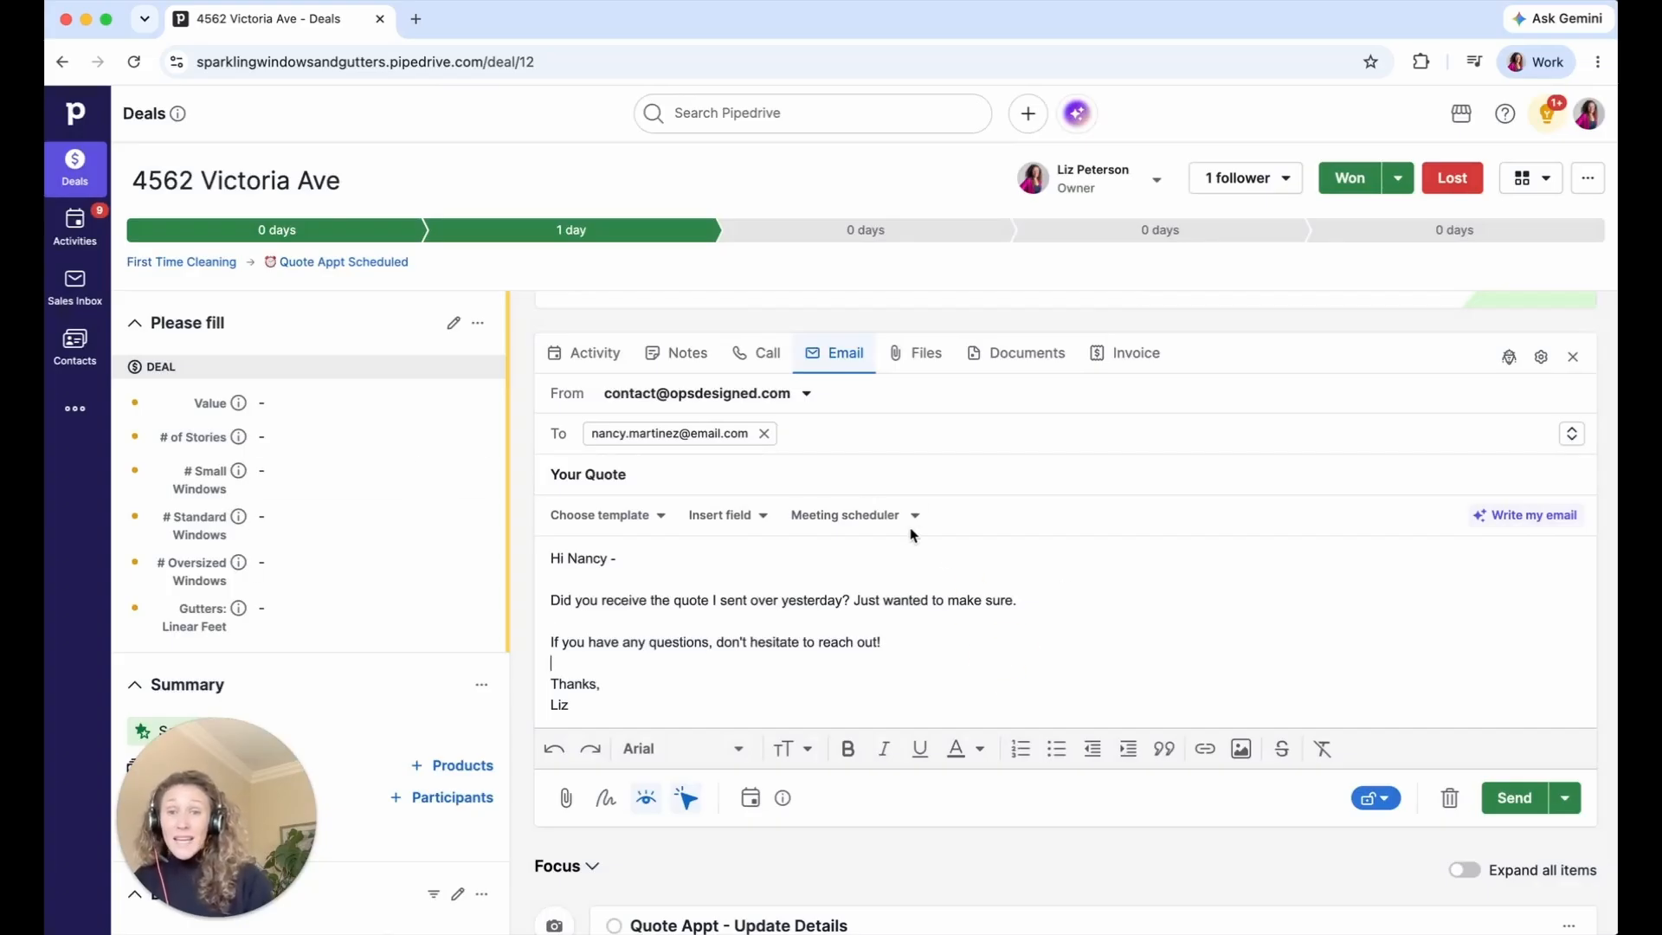
- Swap the contact recipient for your own test e-mail address and send the Your Quote email
left_click(763, 433)
left_click(766, 437)
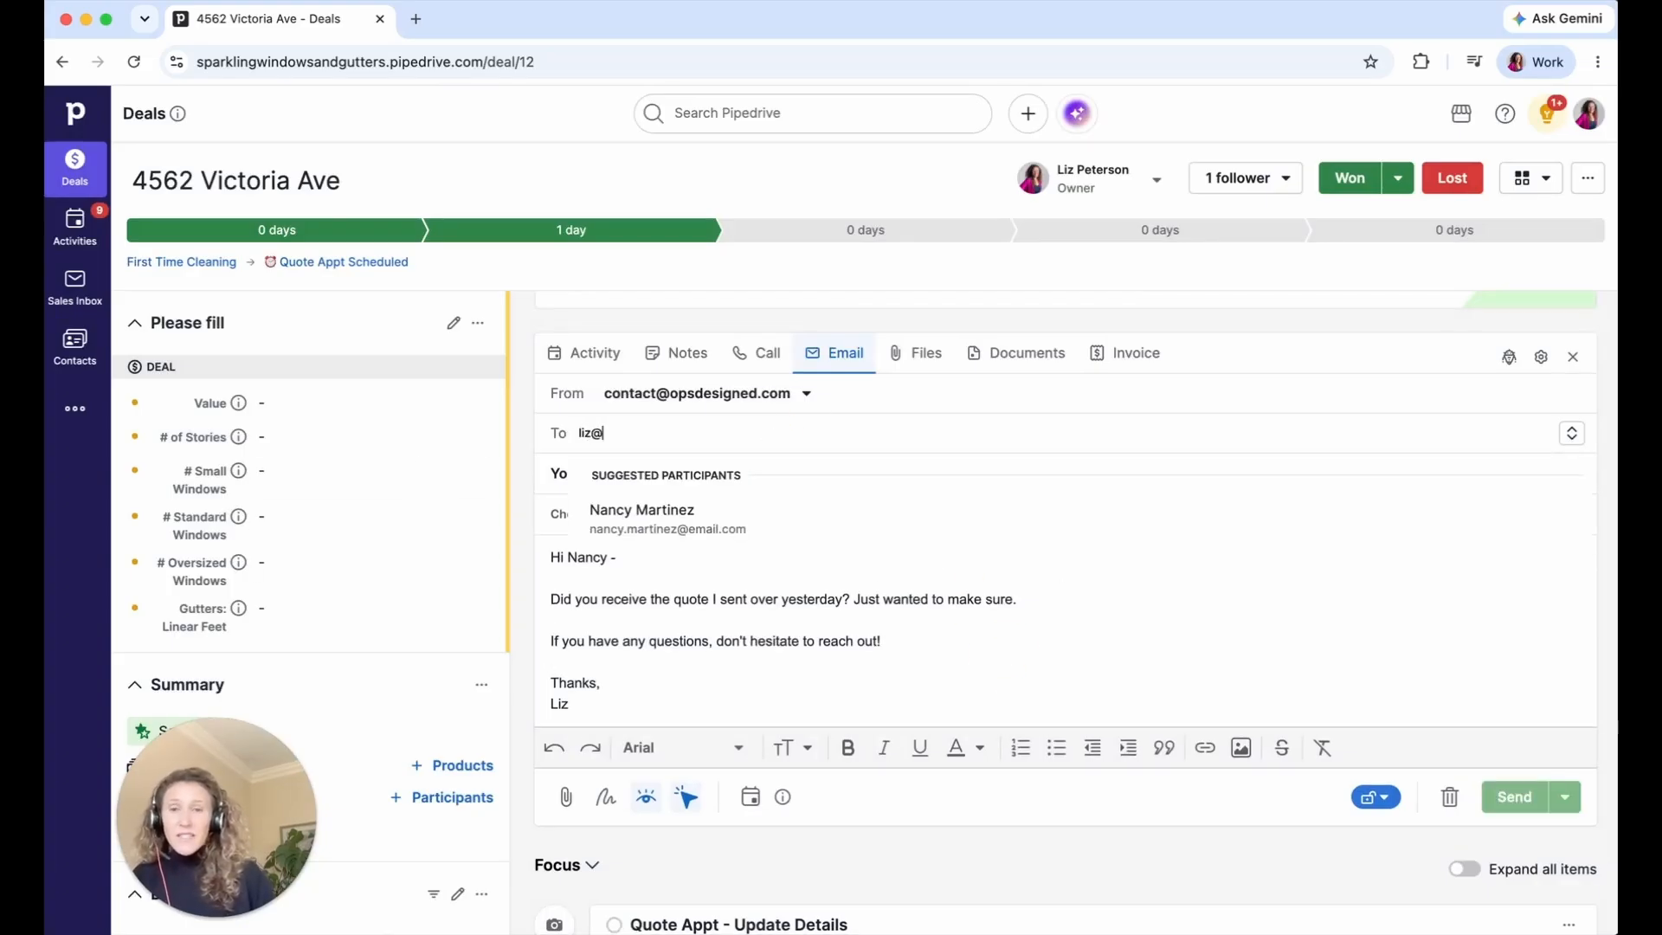
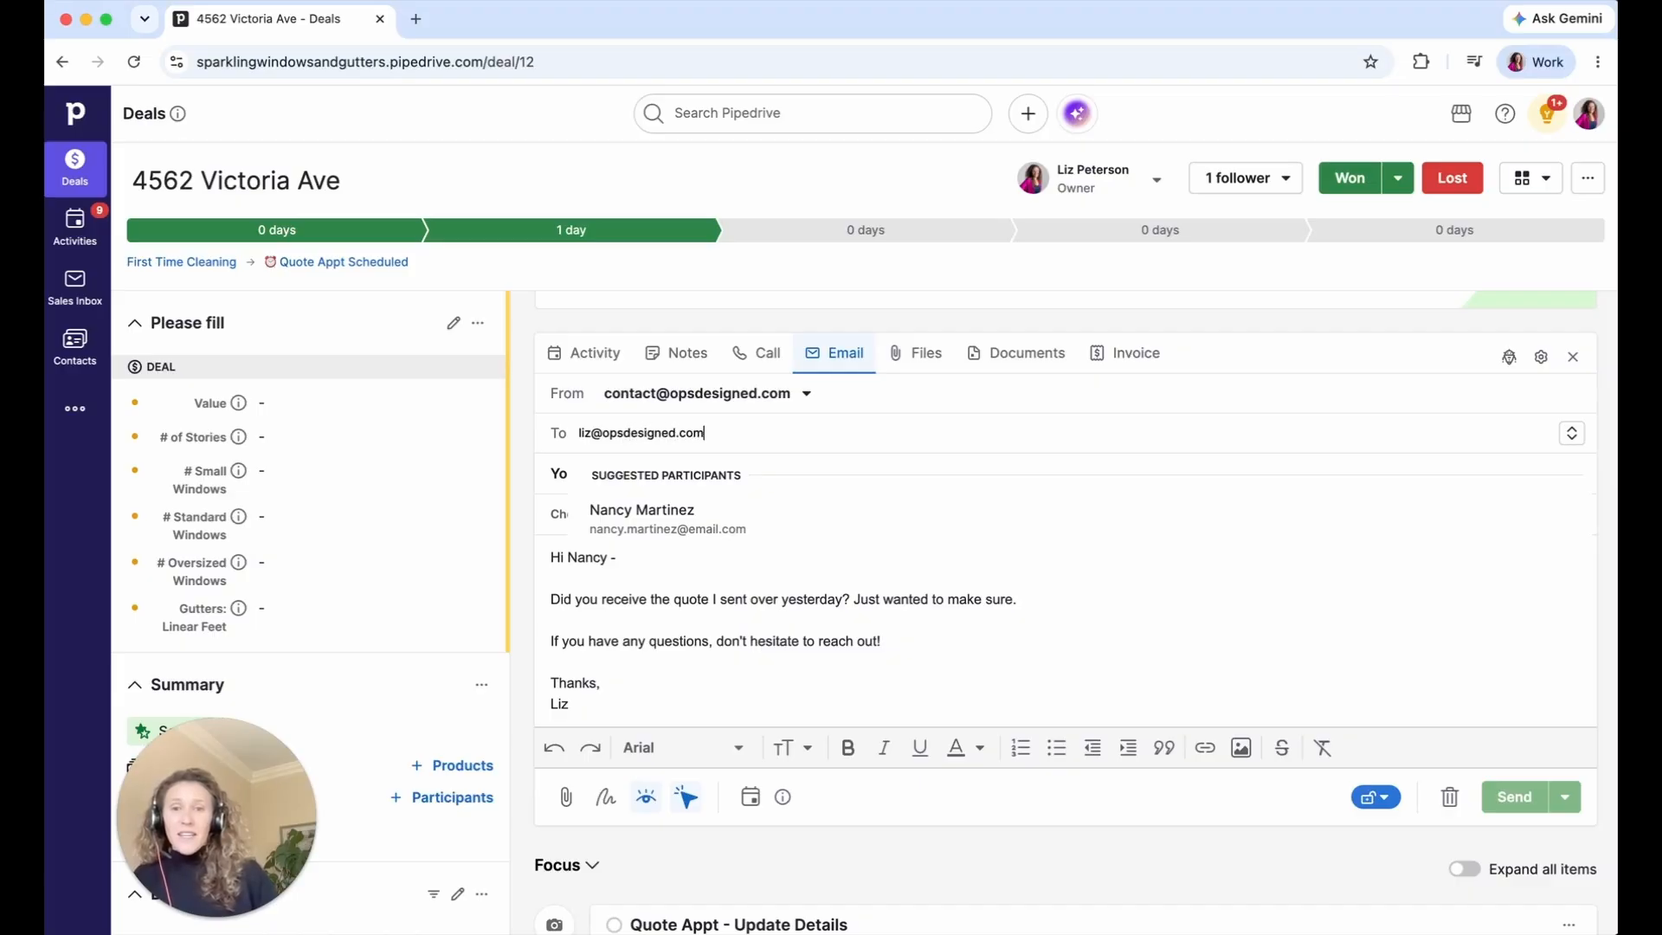
key("Return")
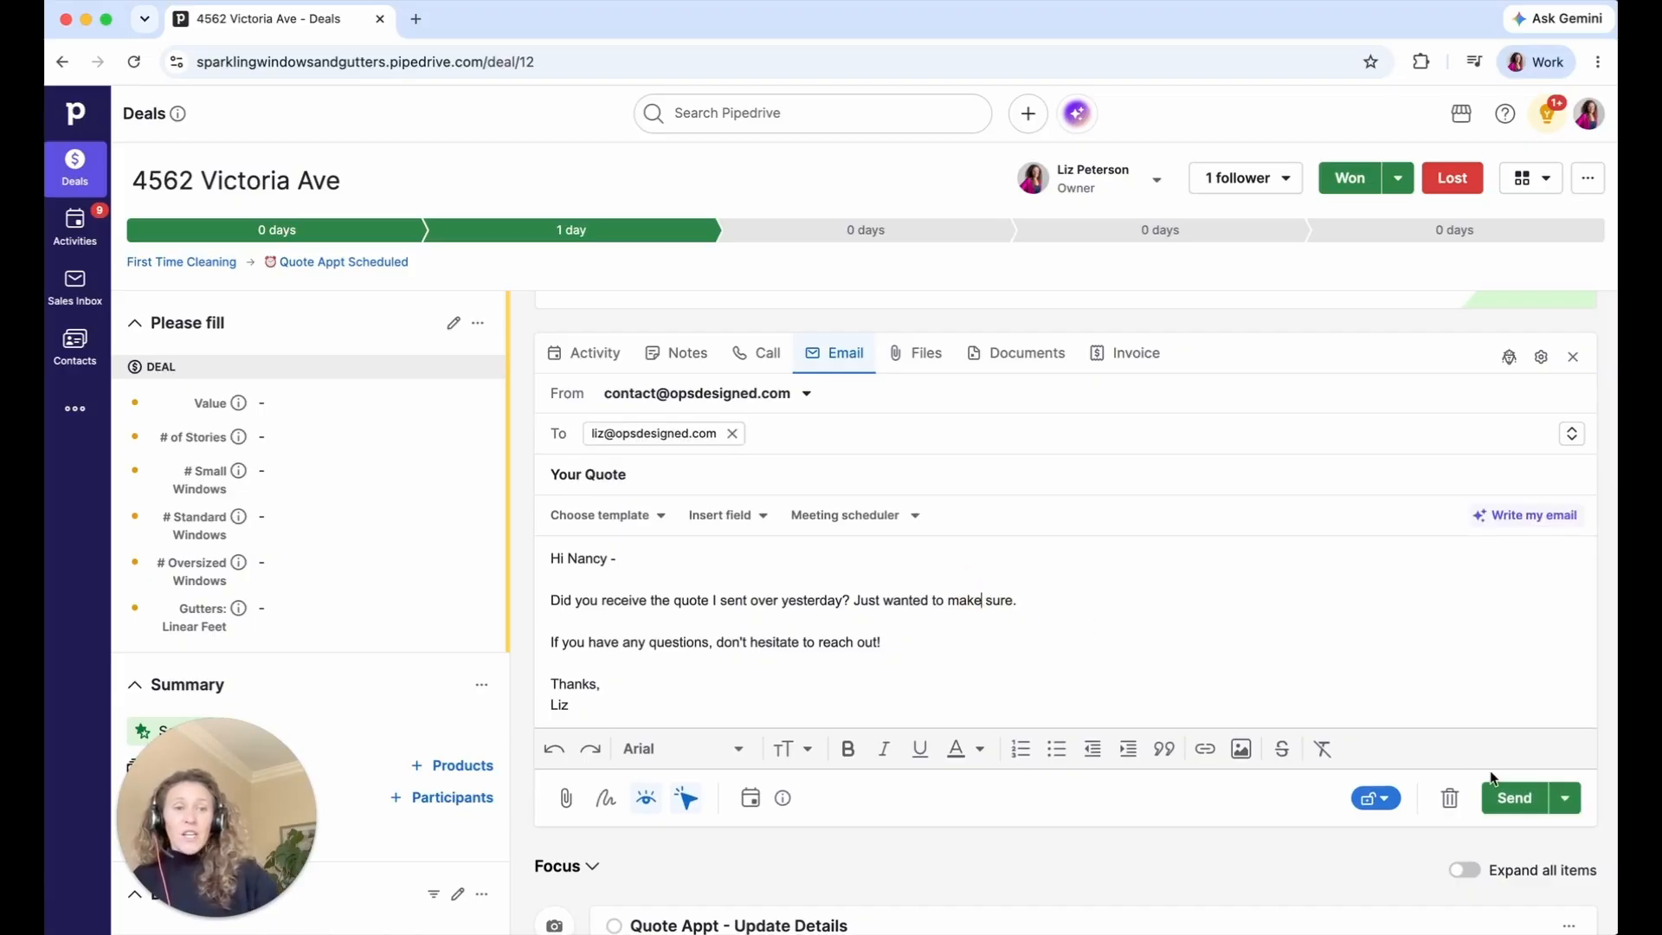
left_click(1513, 797)
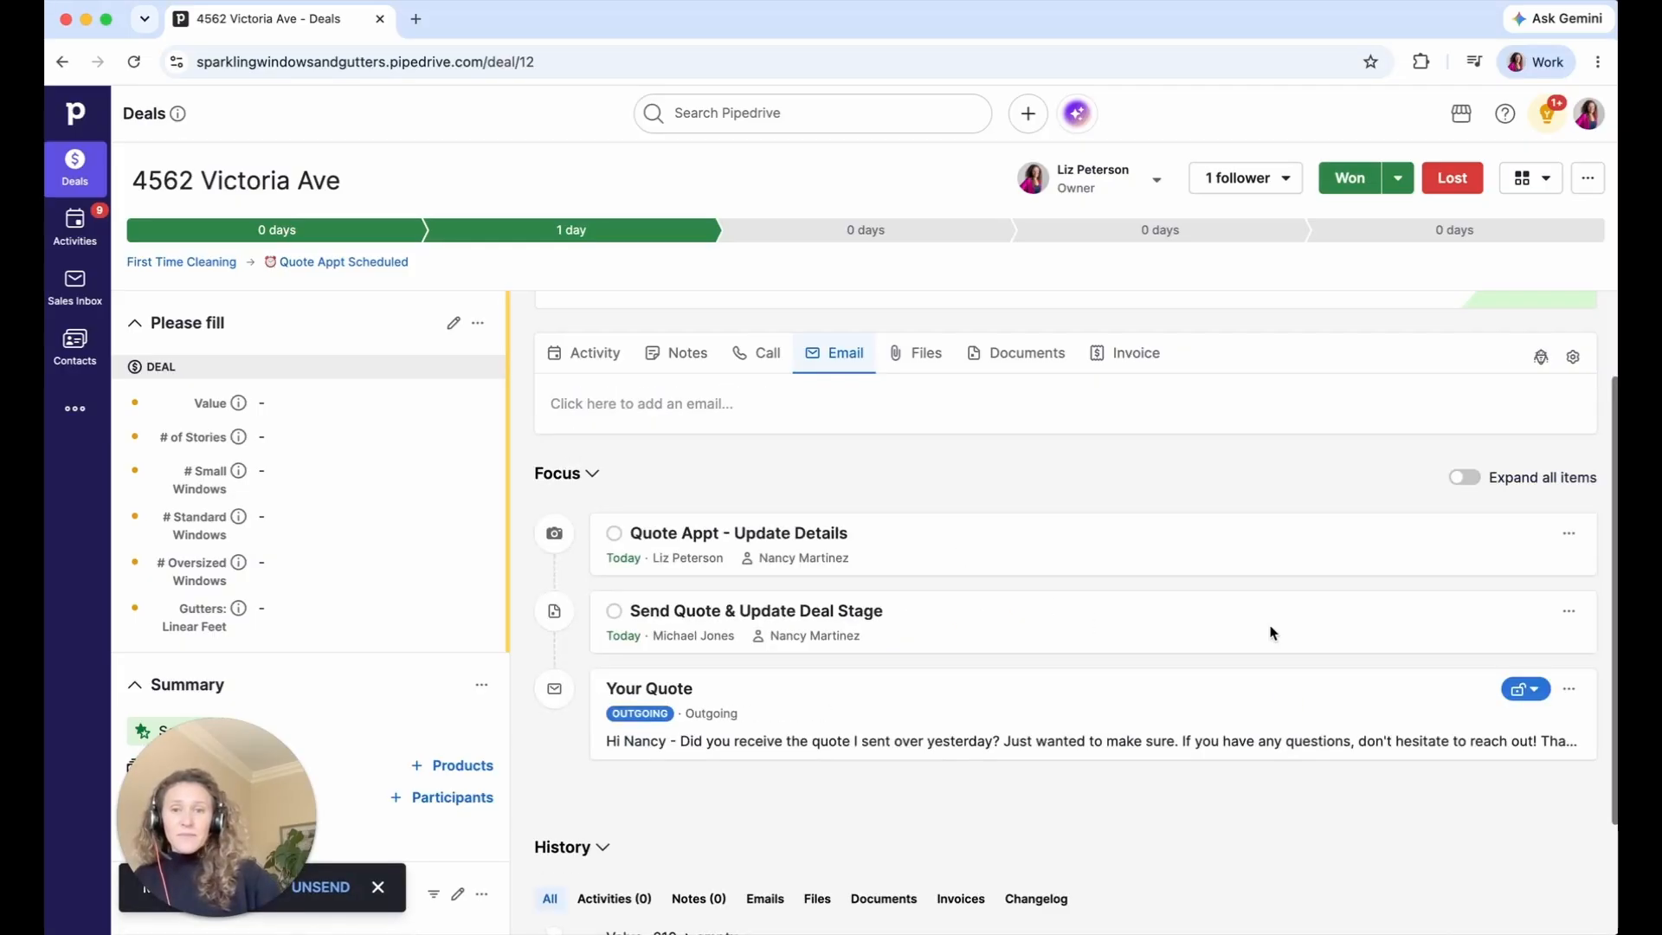
scroll(1270, 633, "down", 3)
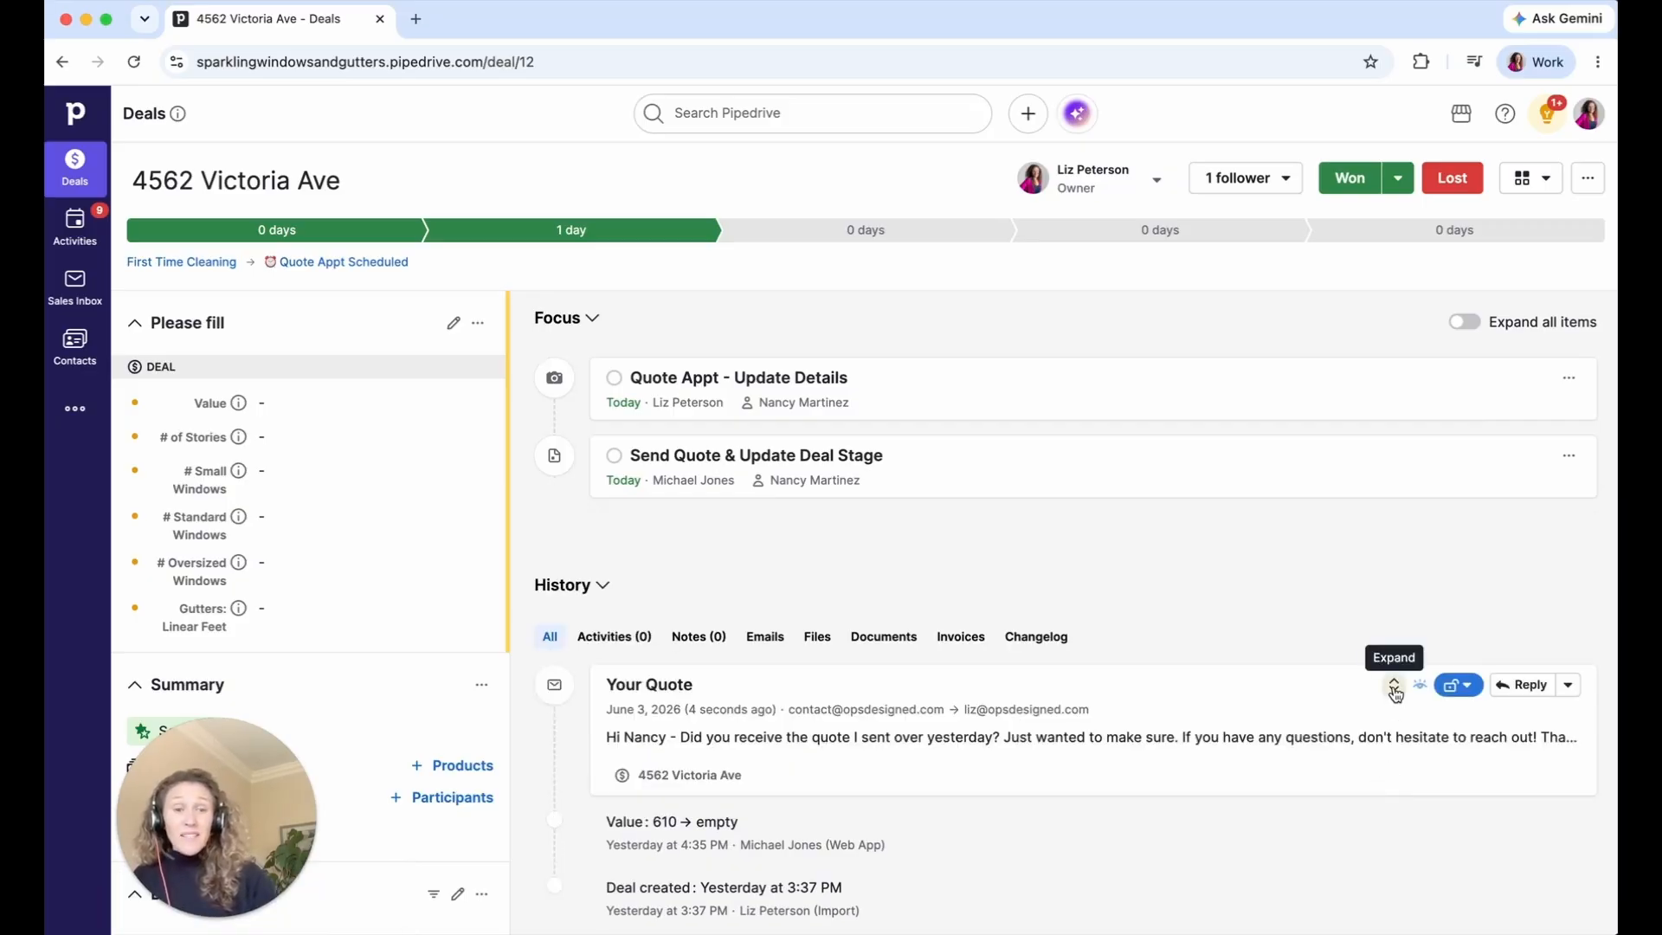
- Expand the sent Your Quote email to confirm it's unopened, then start a new blank email
left_click(1394, 685)
scroll(1393, 692, "down", 2)
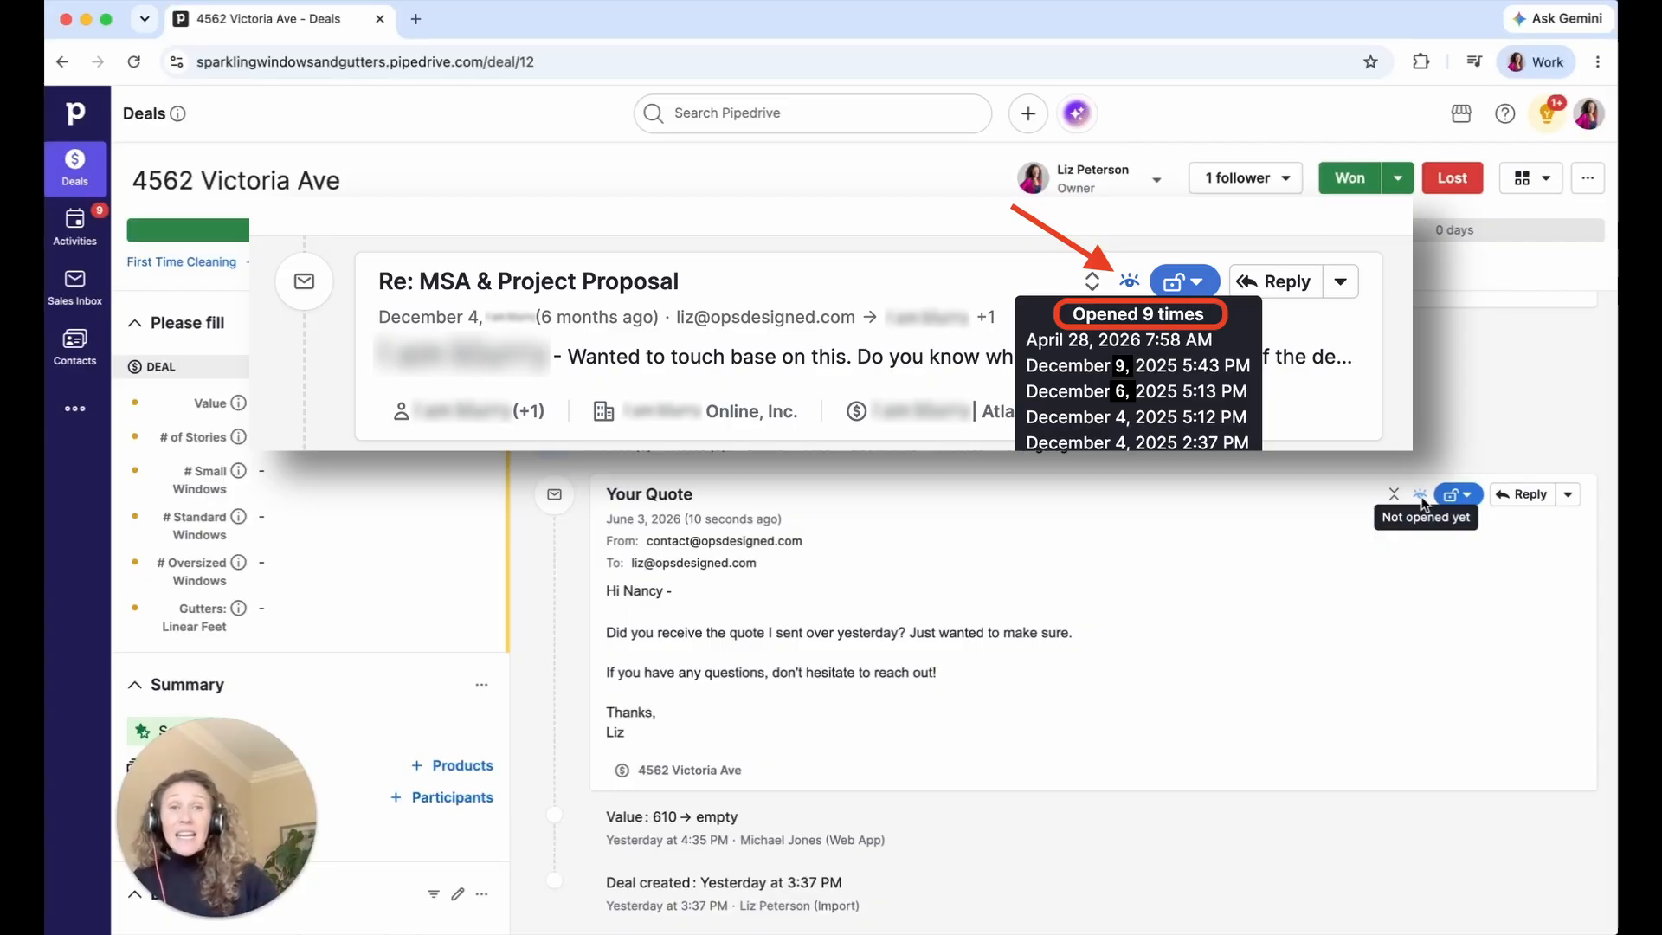
mouse_move(1418, 501)
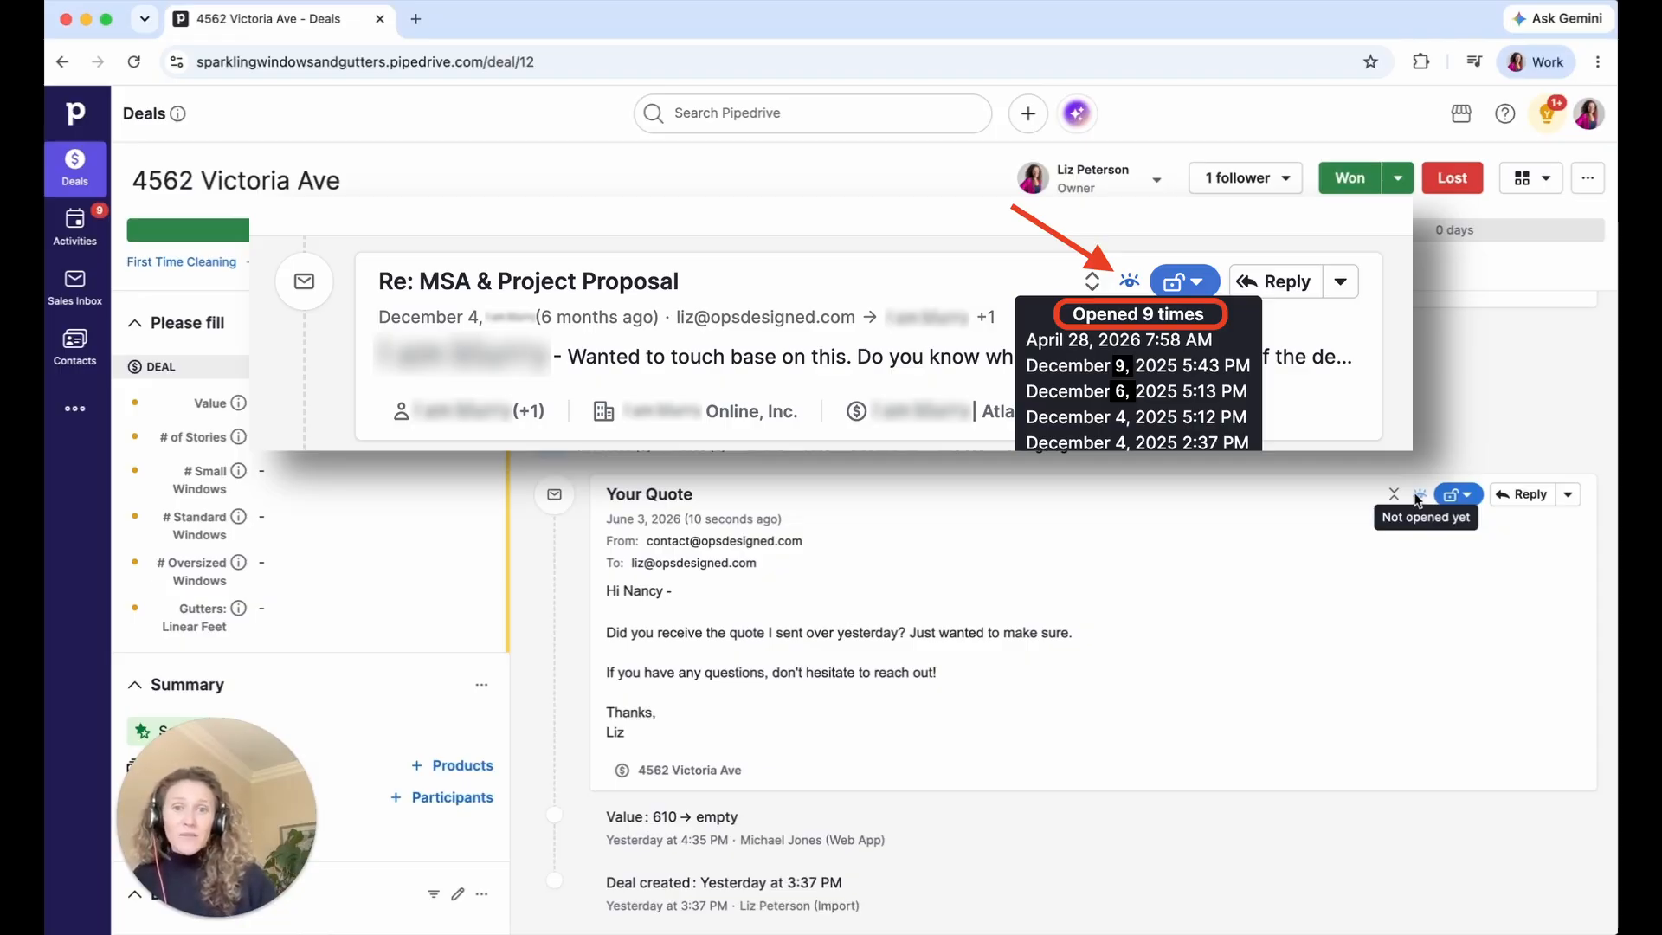
scroll(1039, 519, "up", 5)
left_click(831, 472)
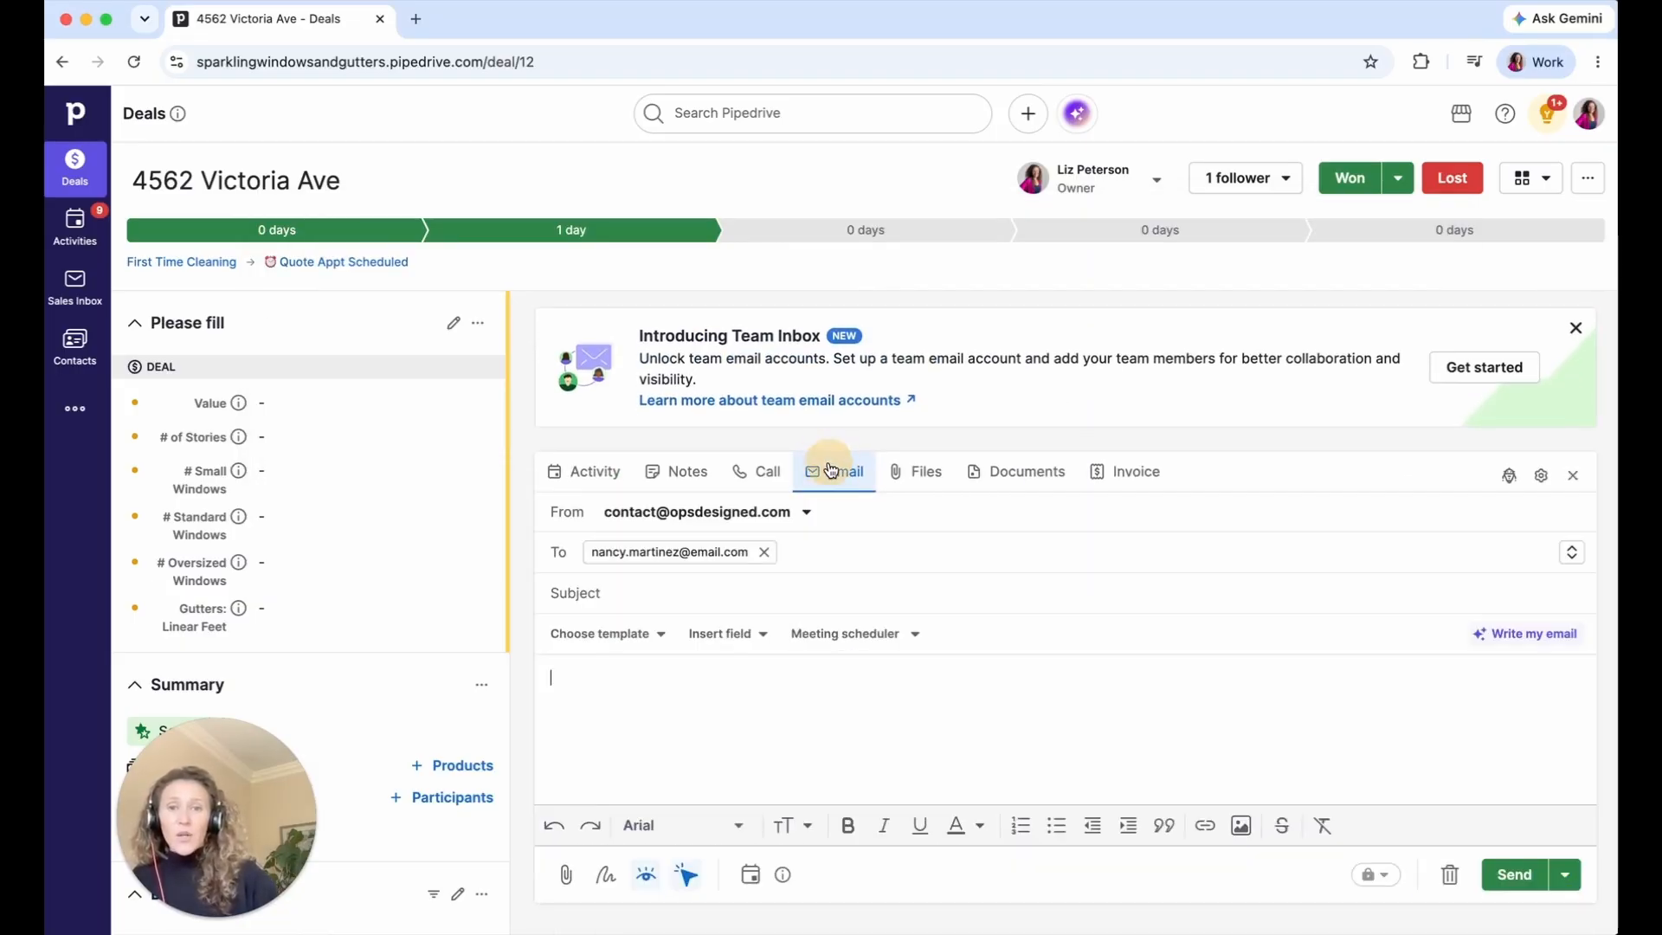
- Search the template list for '3.1', then open Manage templates
left_click(612, 634)
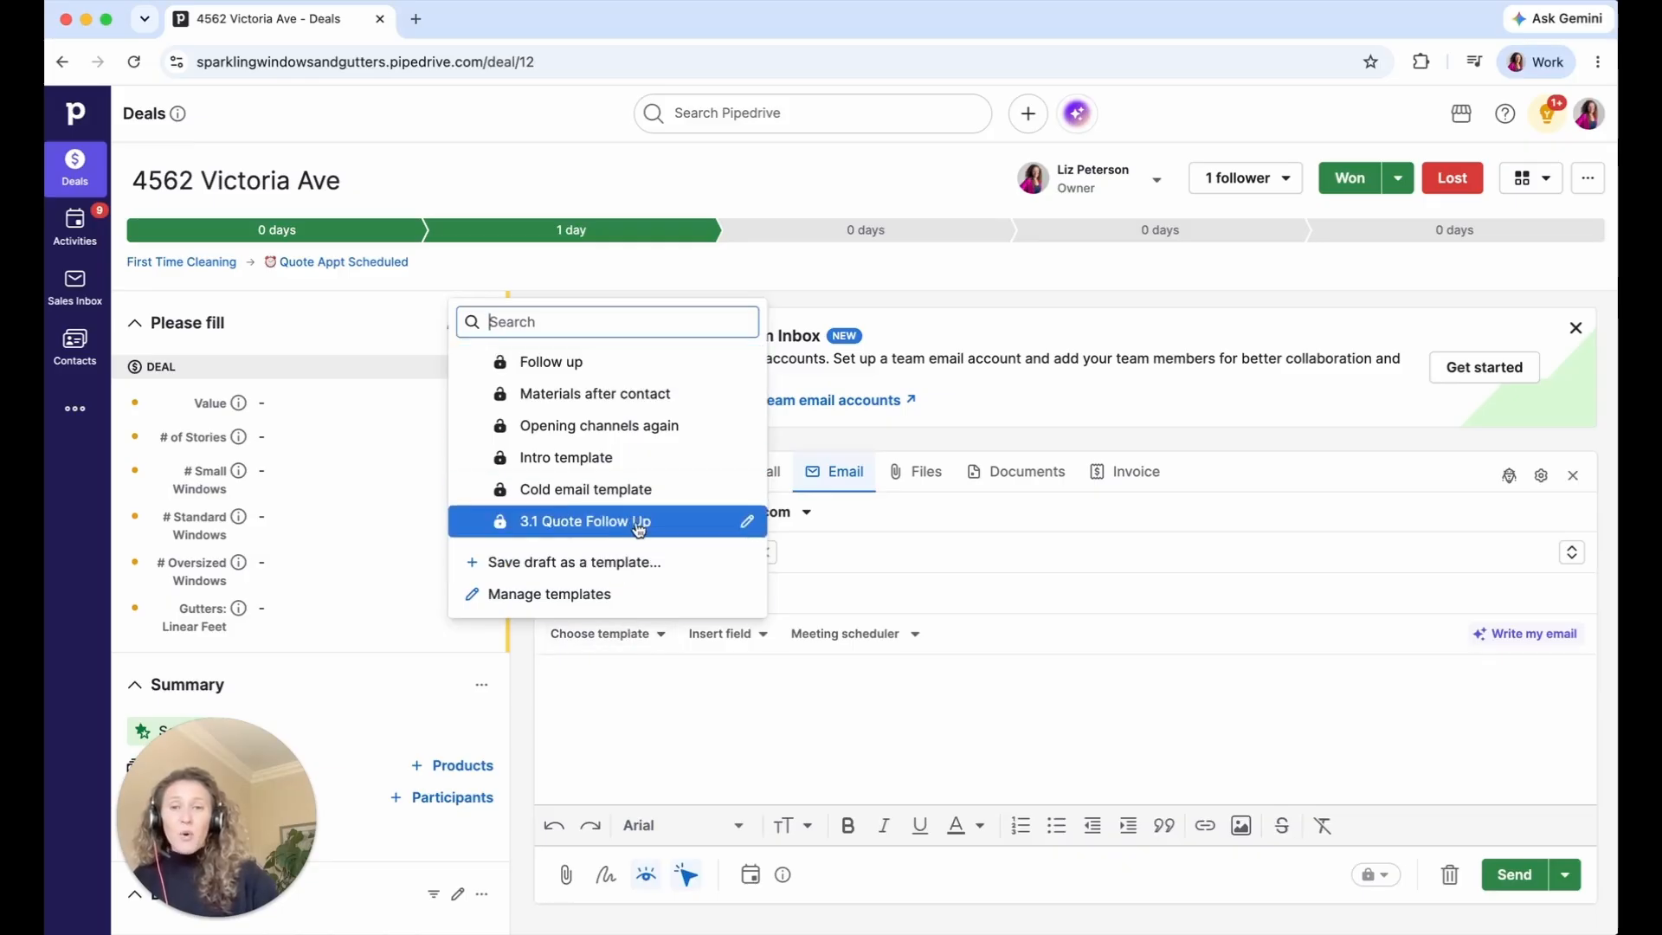
type("3.1")
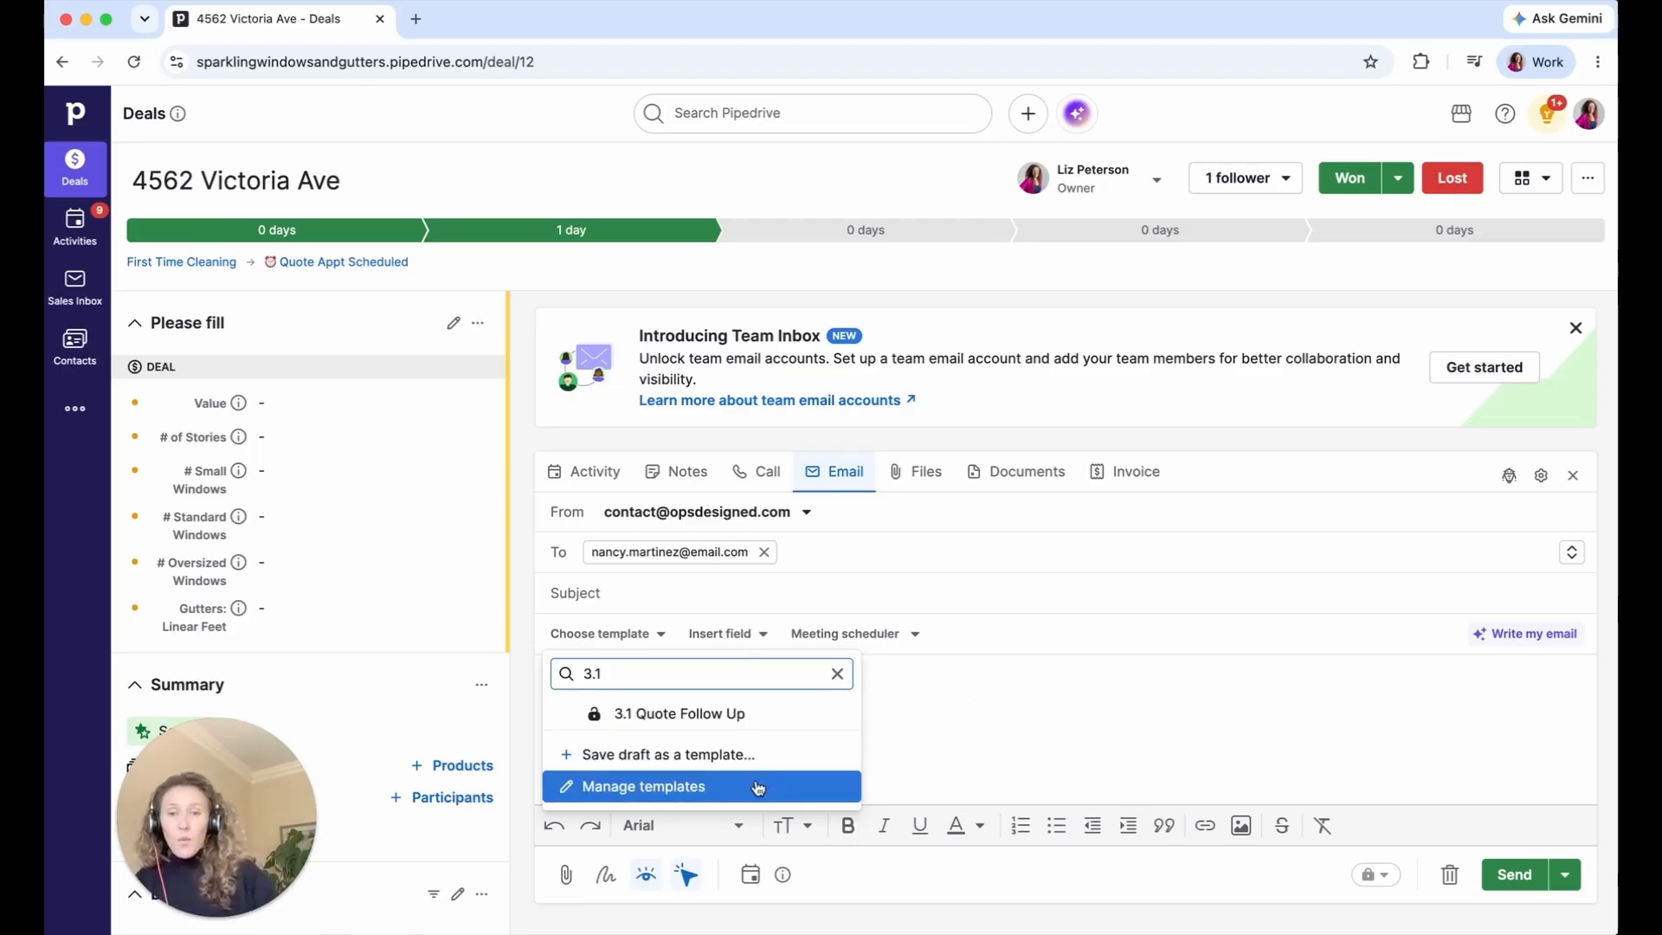
left_click(613, 636)
left_click(615, 634)
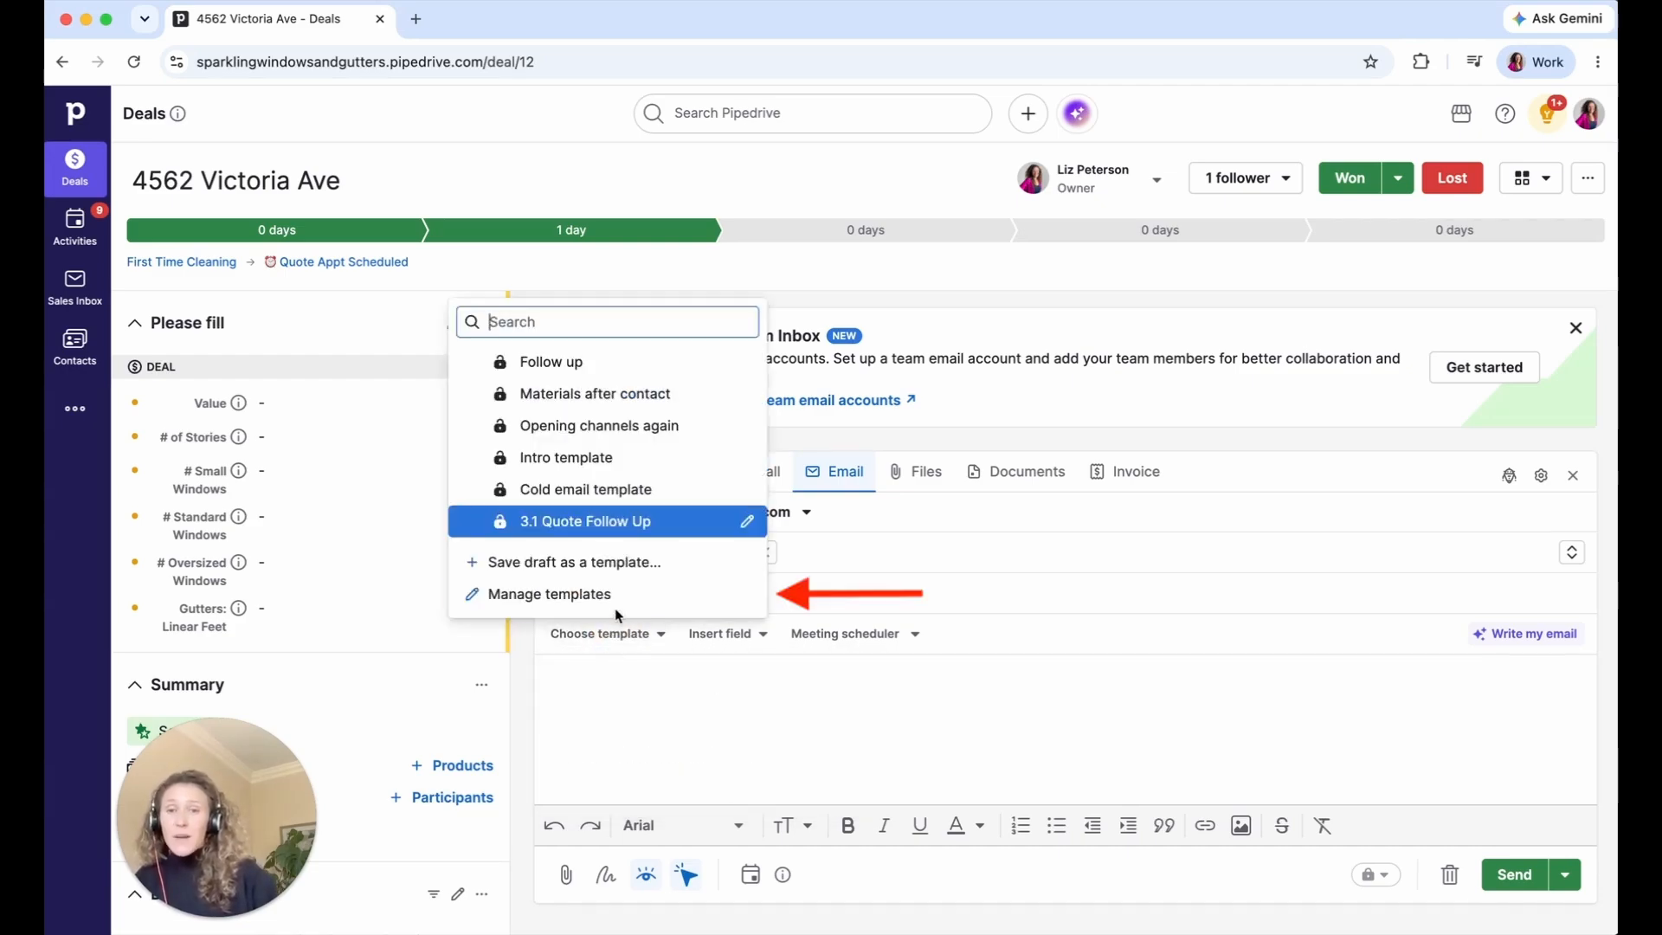
left_click(612, 596)
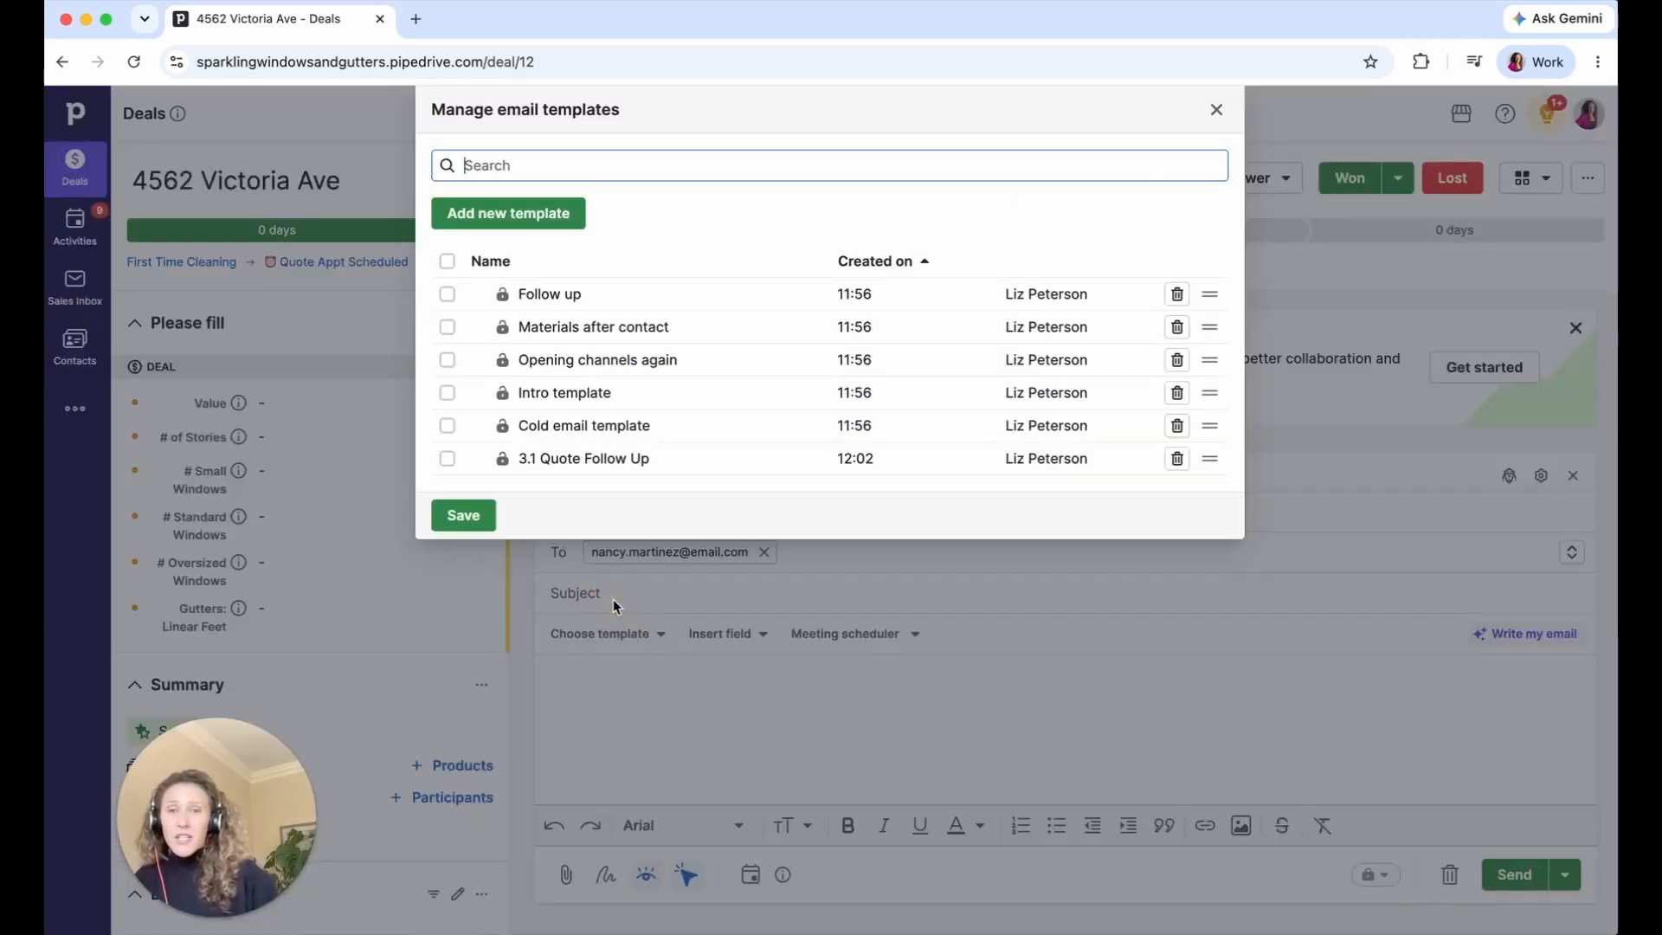
- Add a new template named '3.2 Quote Follow Up' and fill in its subject line
left_click(549, 213)
left_click(557, 193)
type("3.2 ")
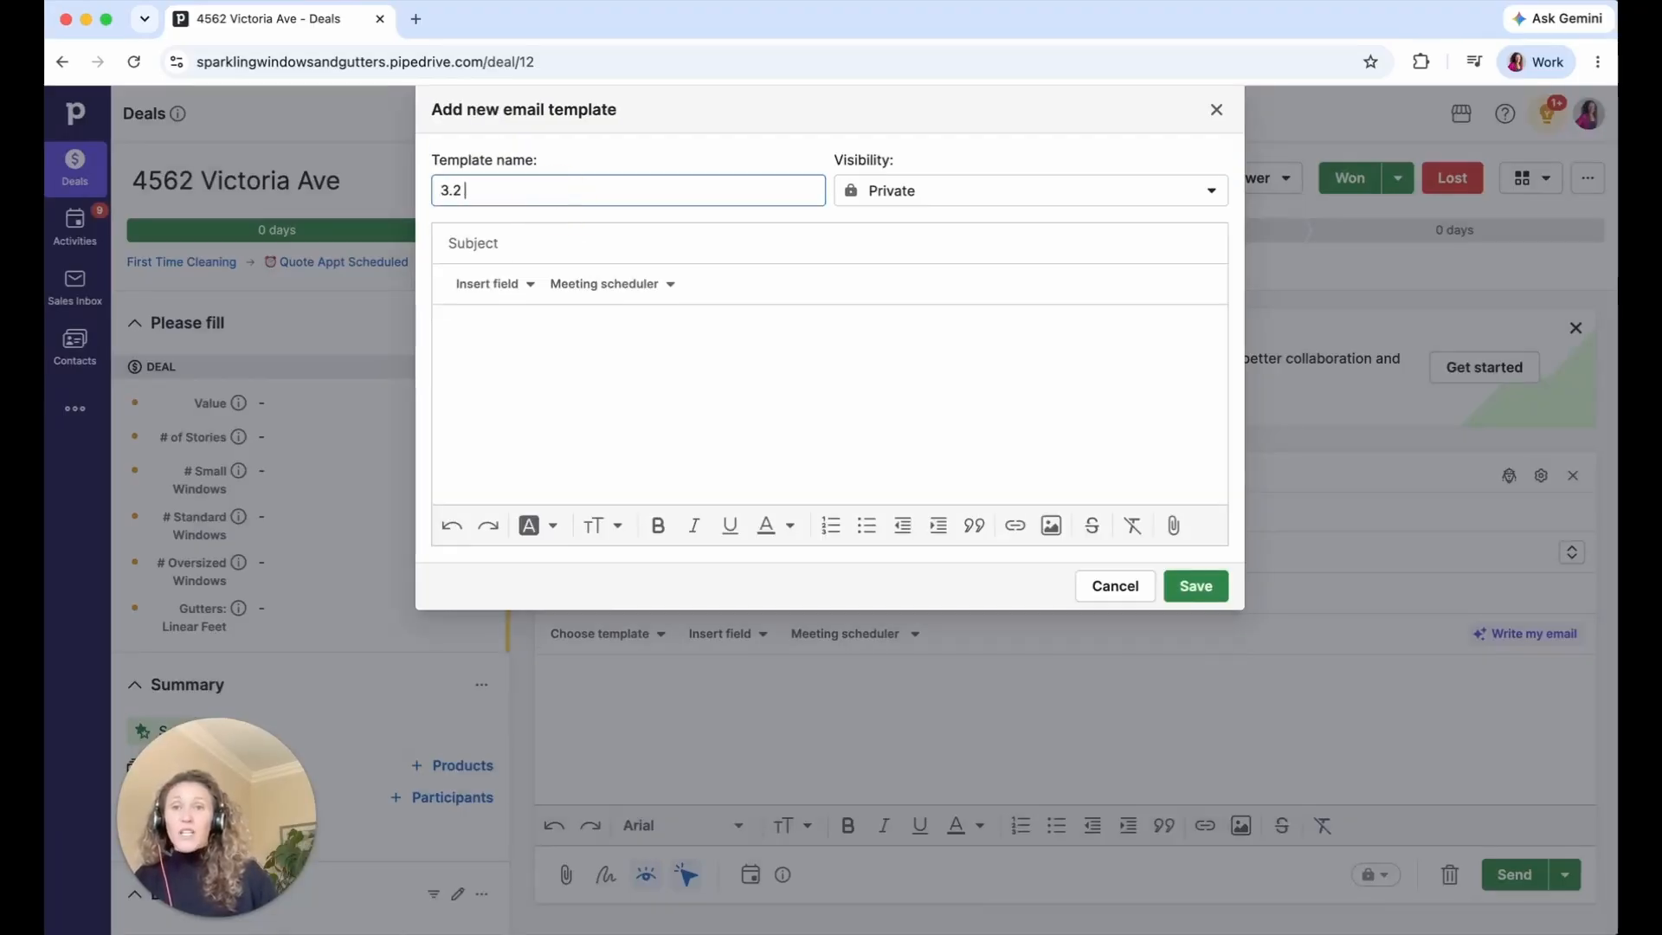
type("Quote Follow Upd")
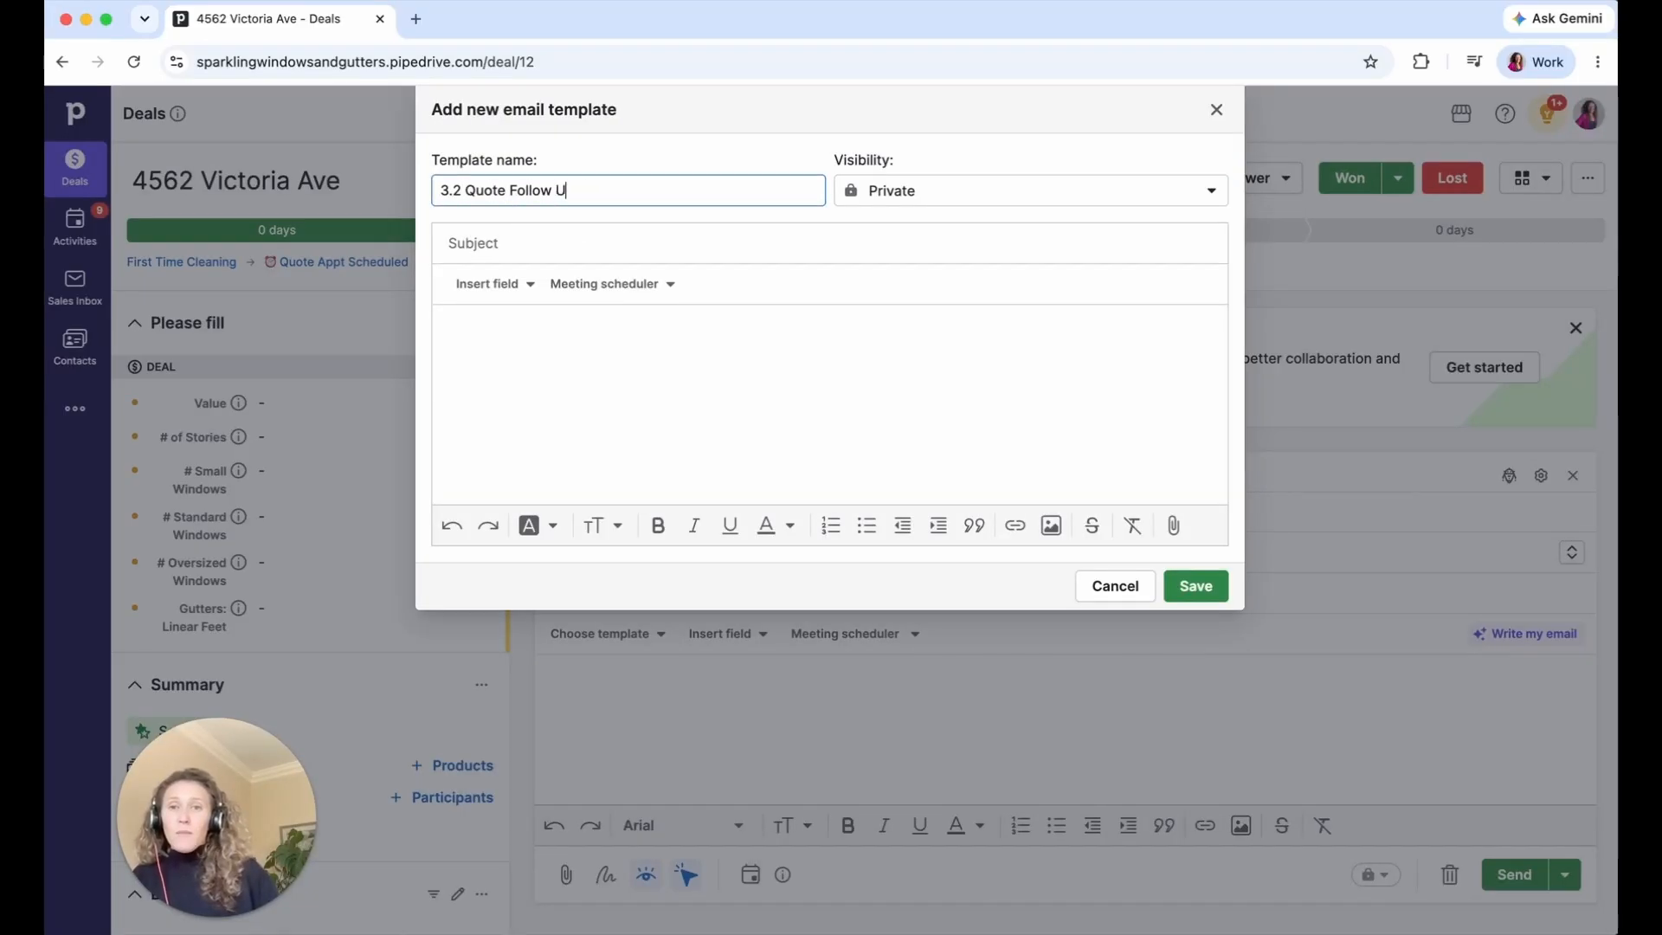
left_click(576, 232)
left_click(535, 380)
left_click(506, 236)
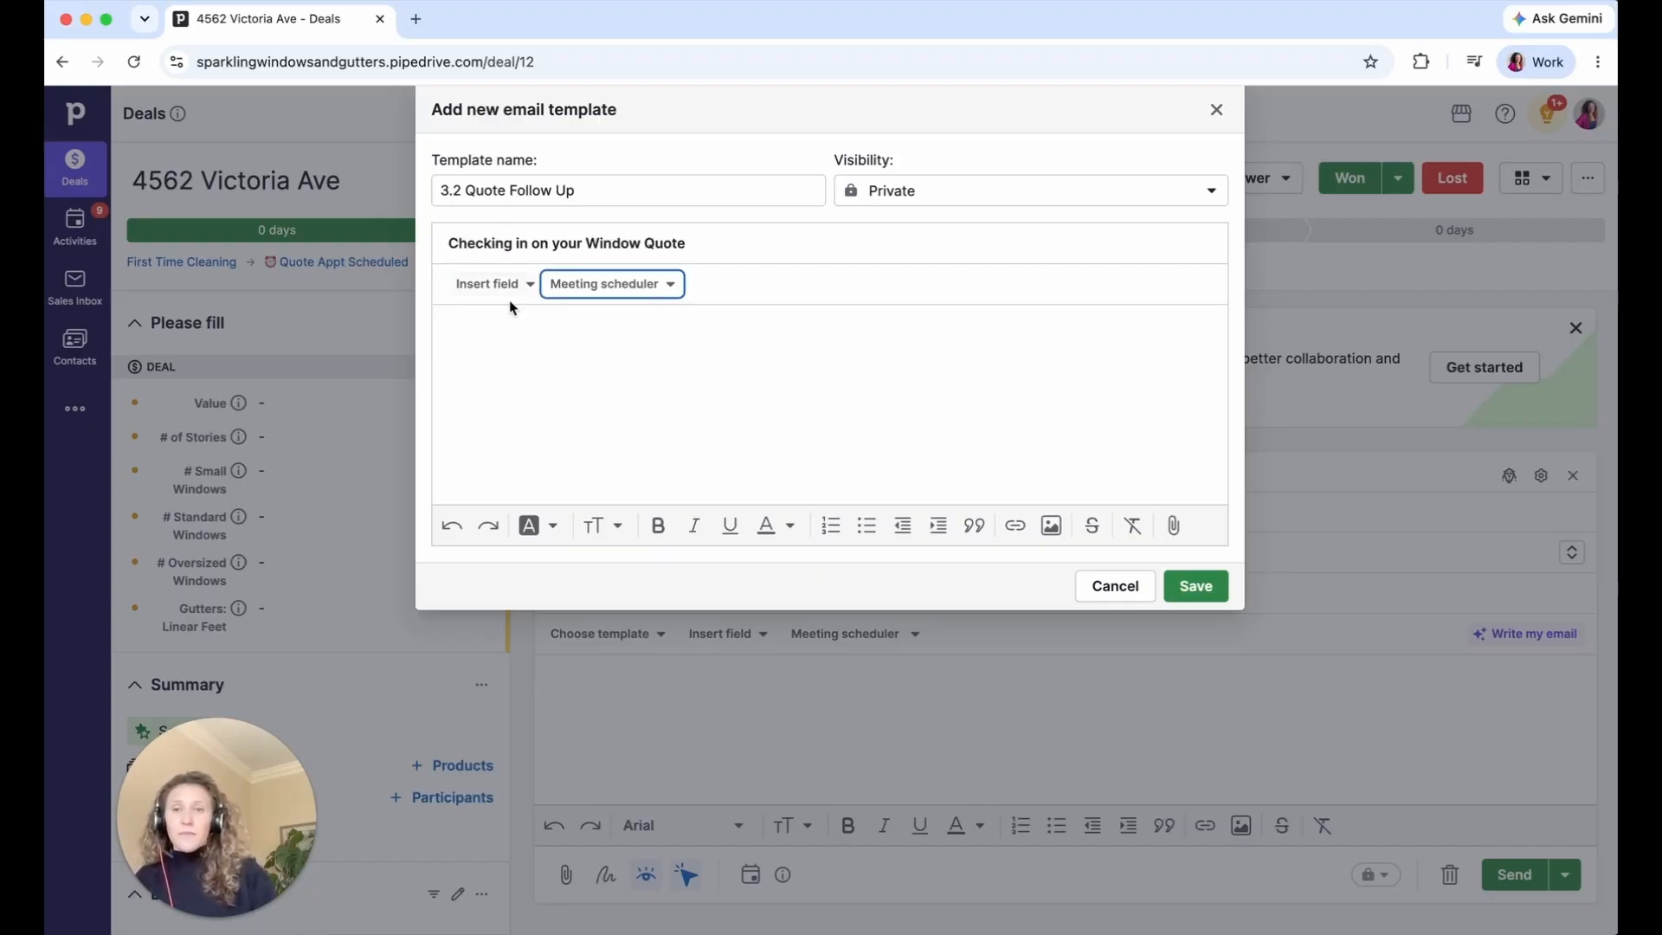
- Write the body as 'Hi' plus the First Name field, followed by the pasted check-in message
left_click(520, 350)
type("Hi")
left_click(511, 286)
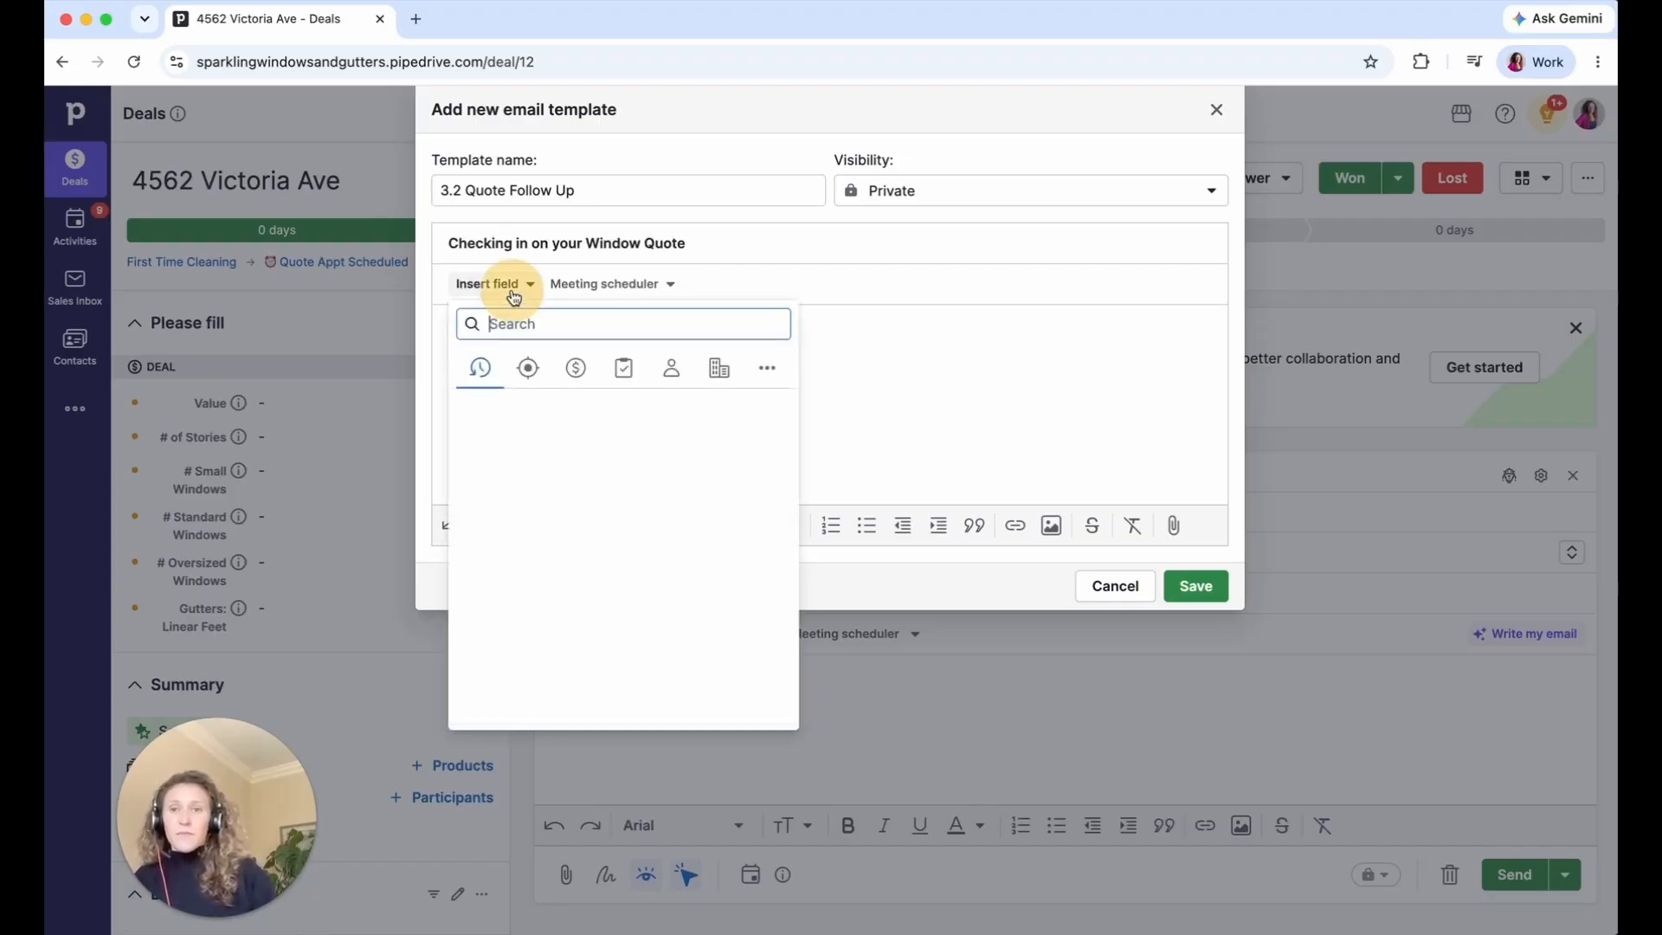
type("first")
left_click(522, 391)
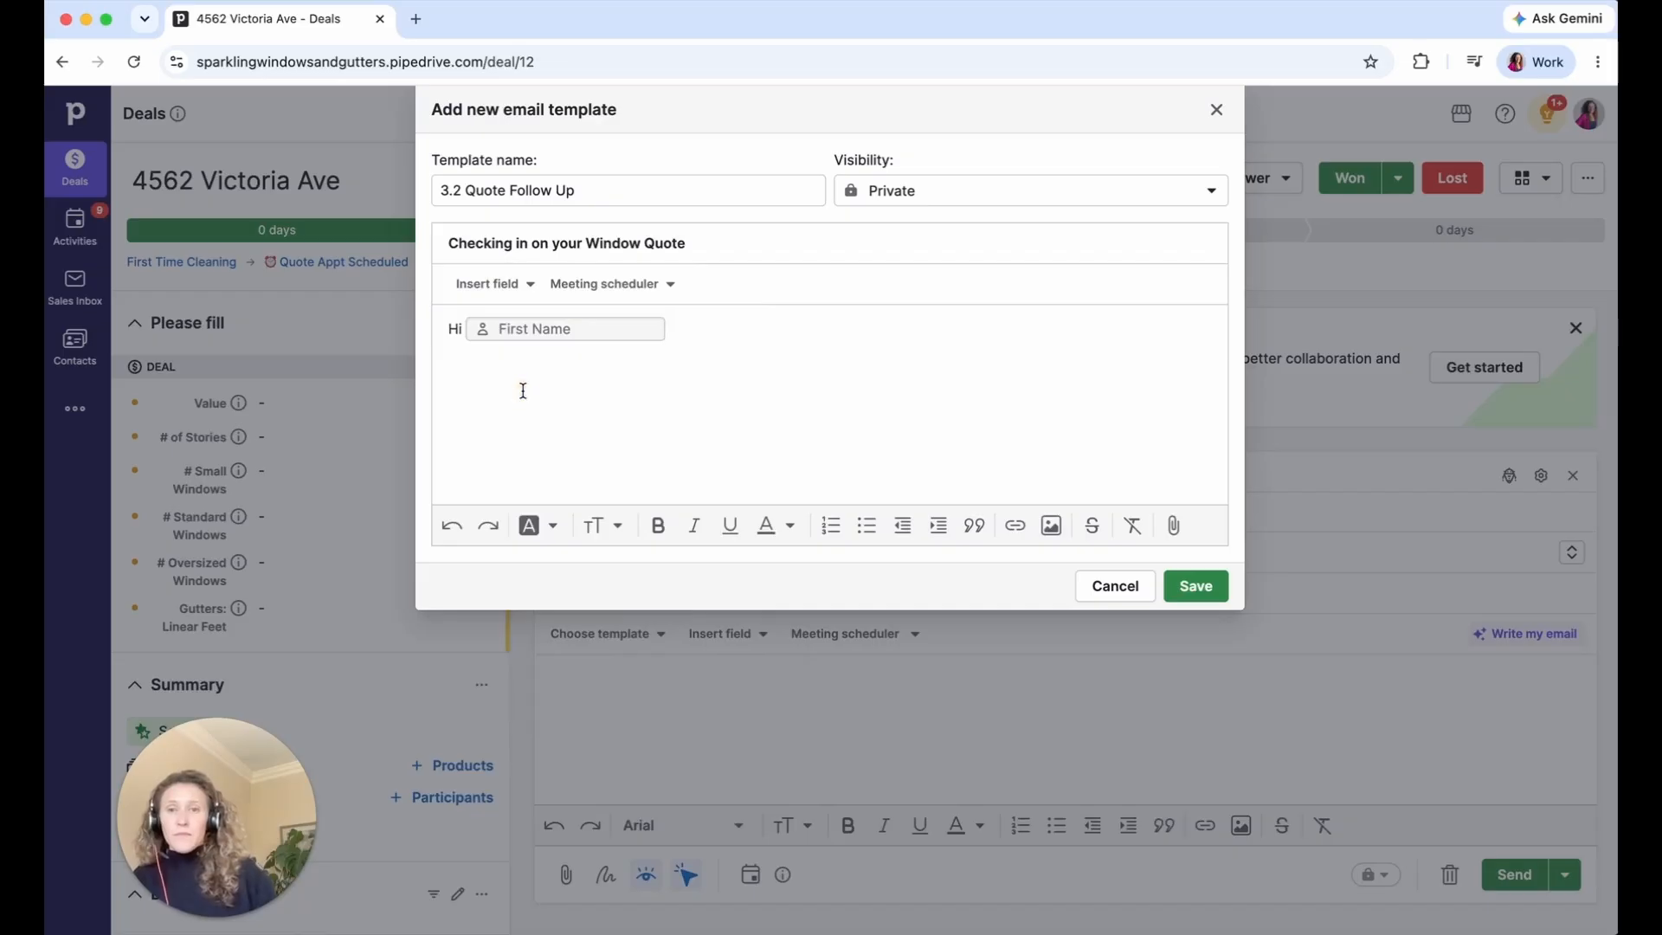
type(",")
key("Return")
key("Return")
type("Just wanted to check in on the cleaning quote we sent you a couple of weeks back. Are you still considering the project?  Best, Liz")
left_click(457, 451)
double_click(457, 452)
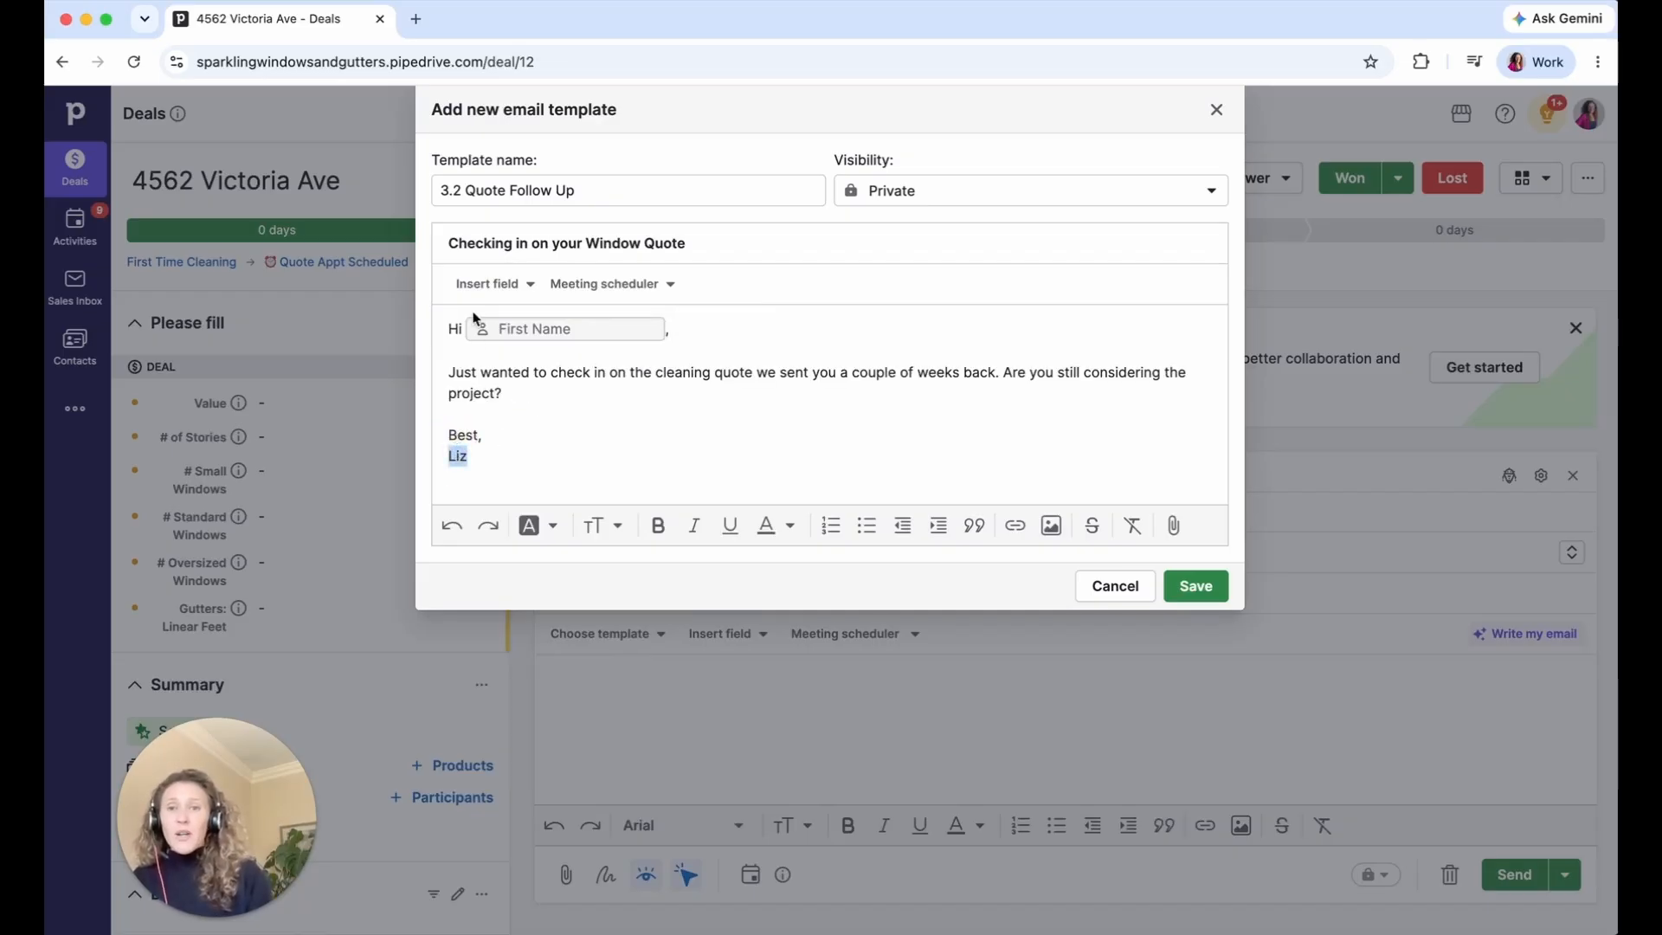
- Replace the signature name with the deal Owner field on its own line after 'Best,'
left_click(472, 286)
type("deal")
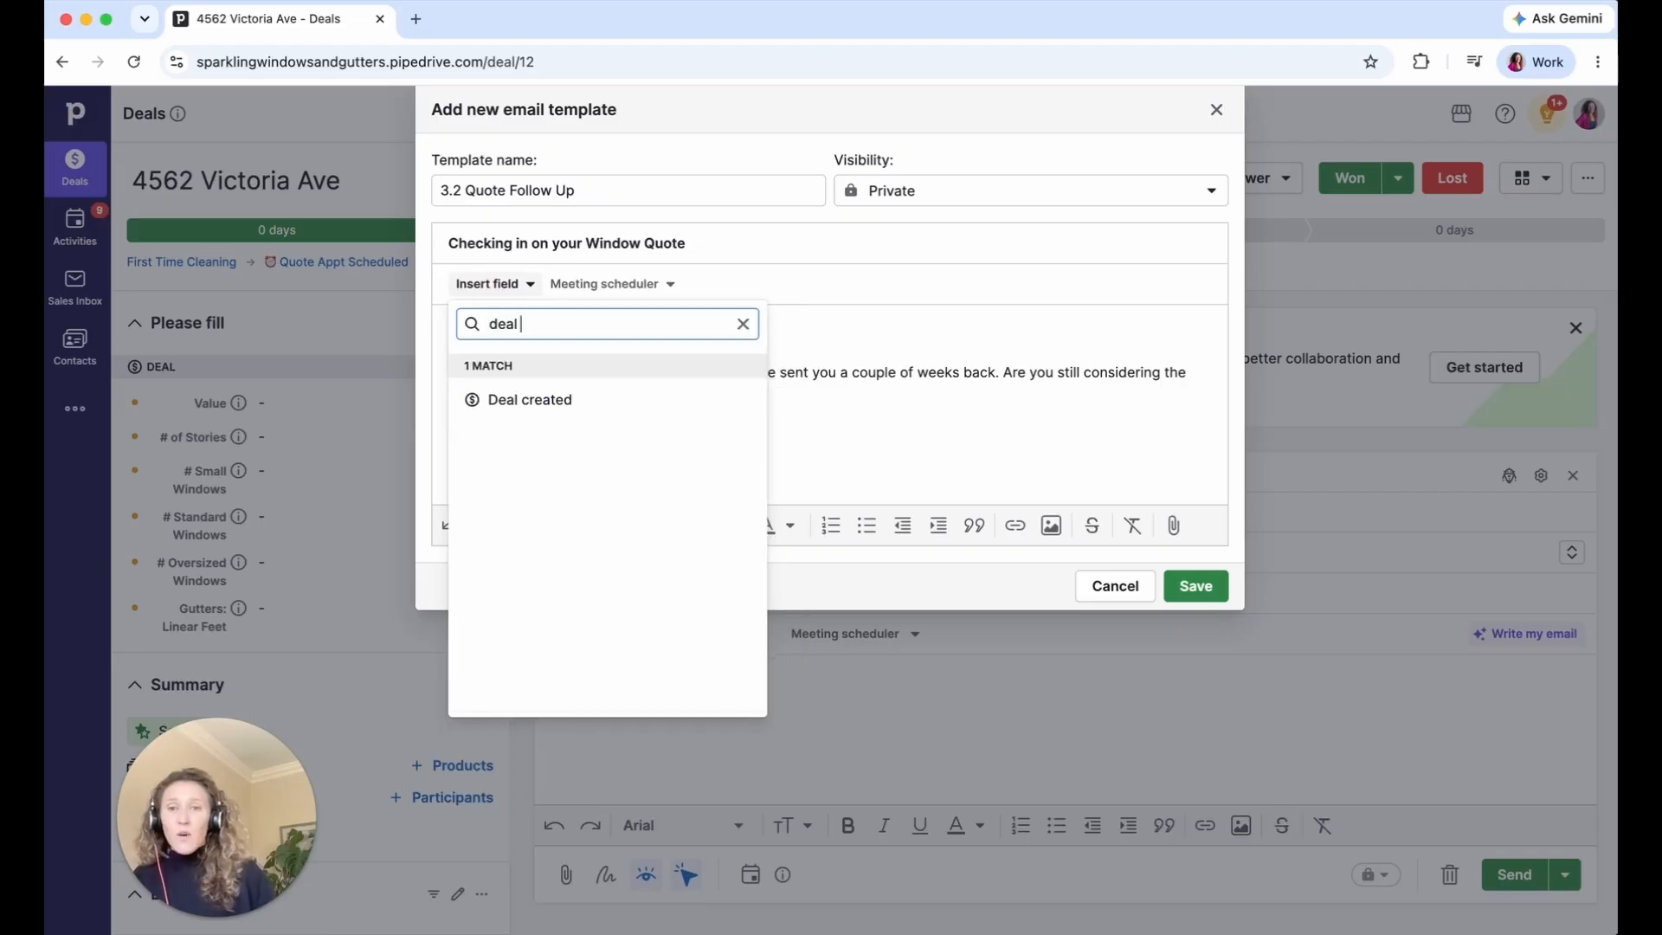
key("super+a")
type("owner")
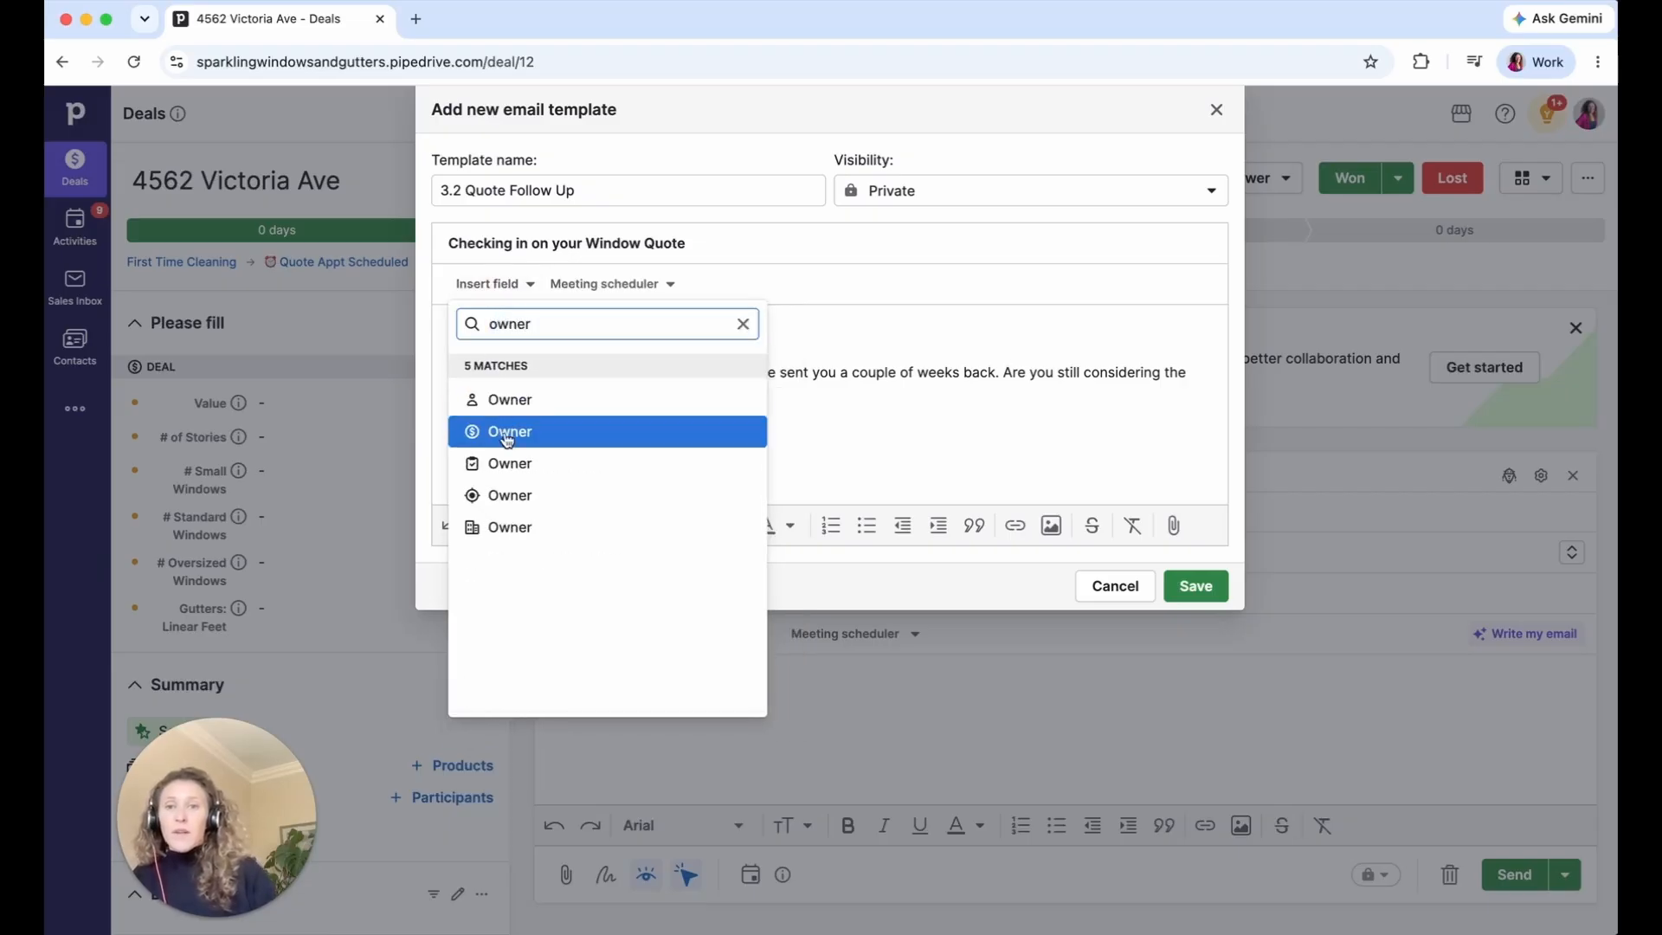
left_click(515, 446)
left_click(470, 437)
key("Return")
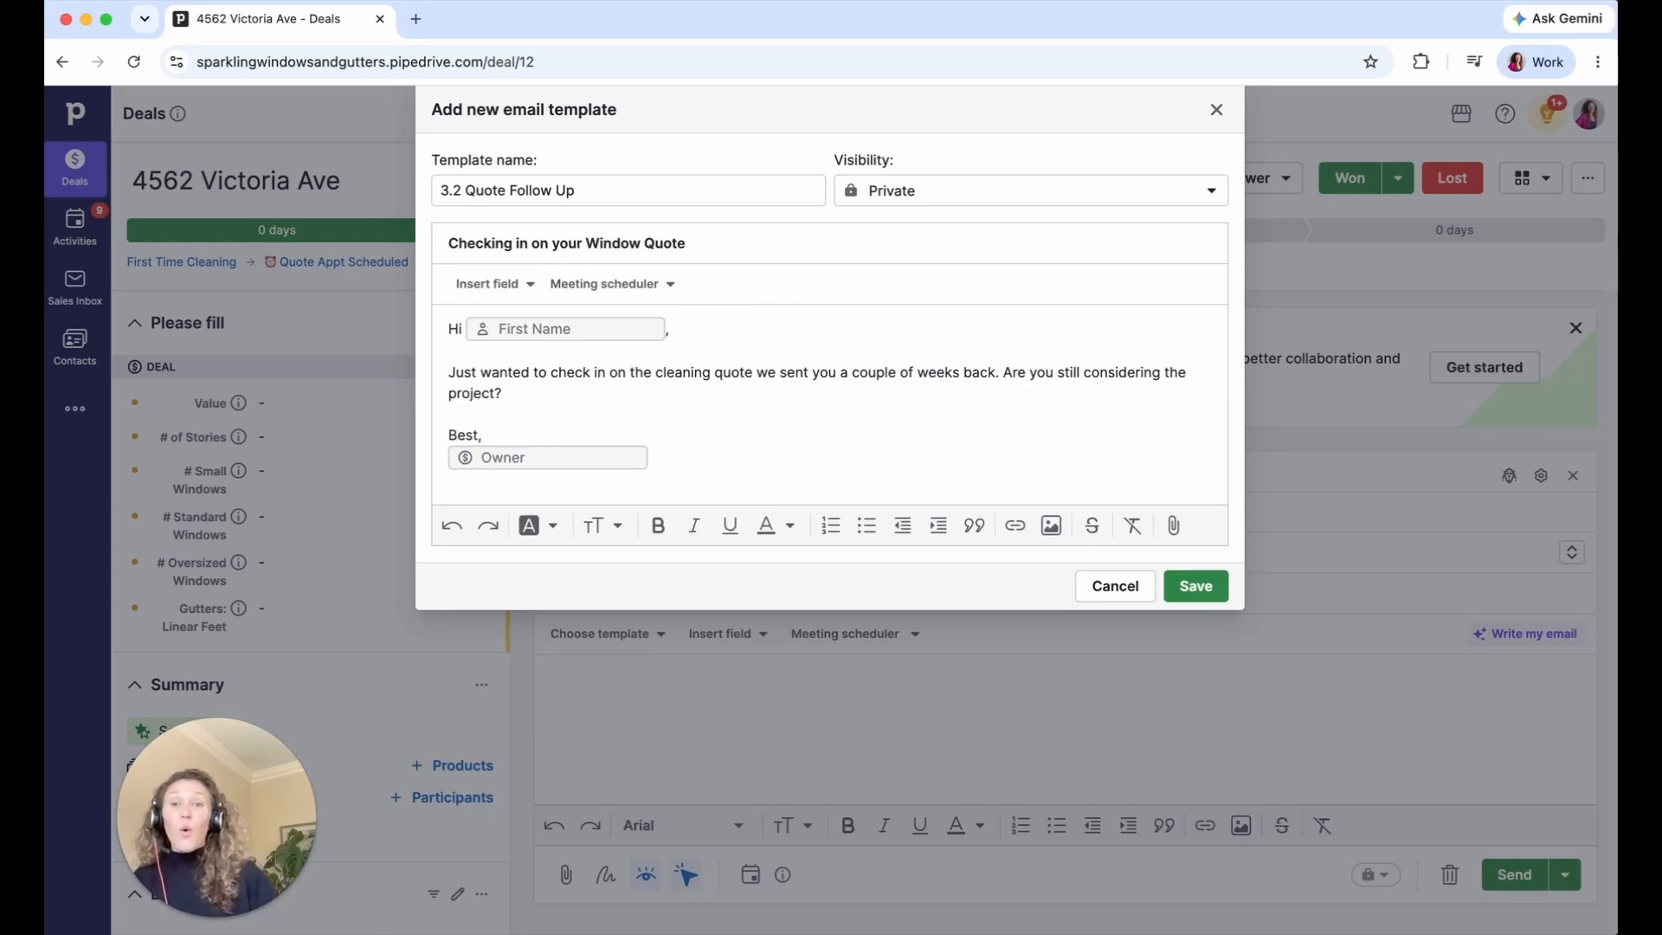
- Set the template visibility to Shared and save it
left_click(950, 192)
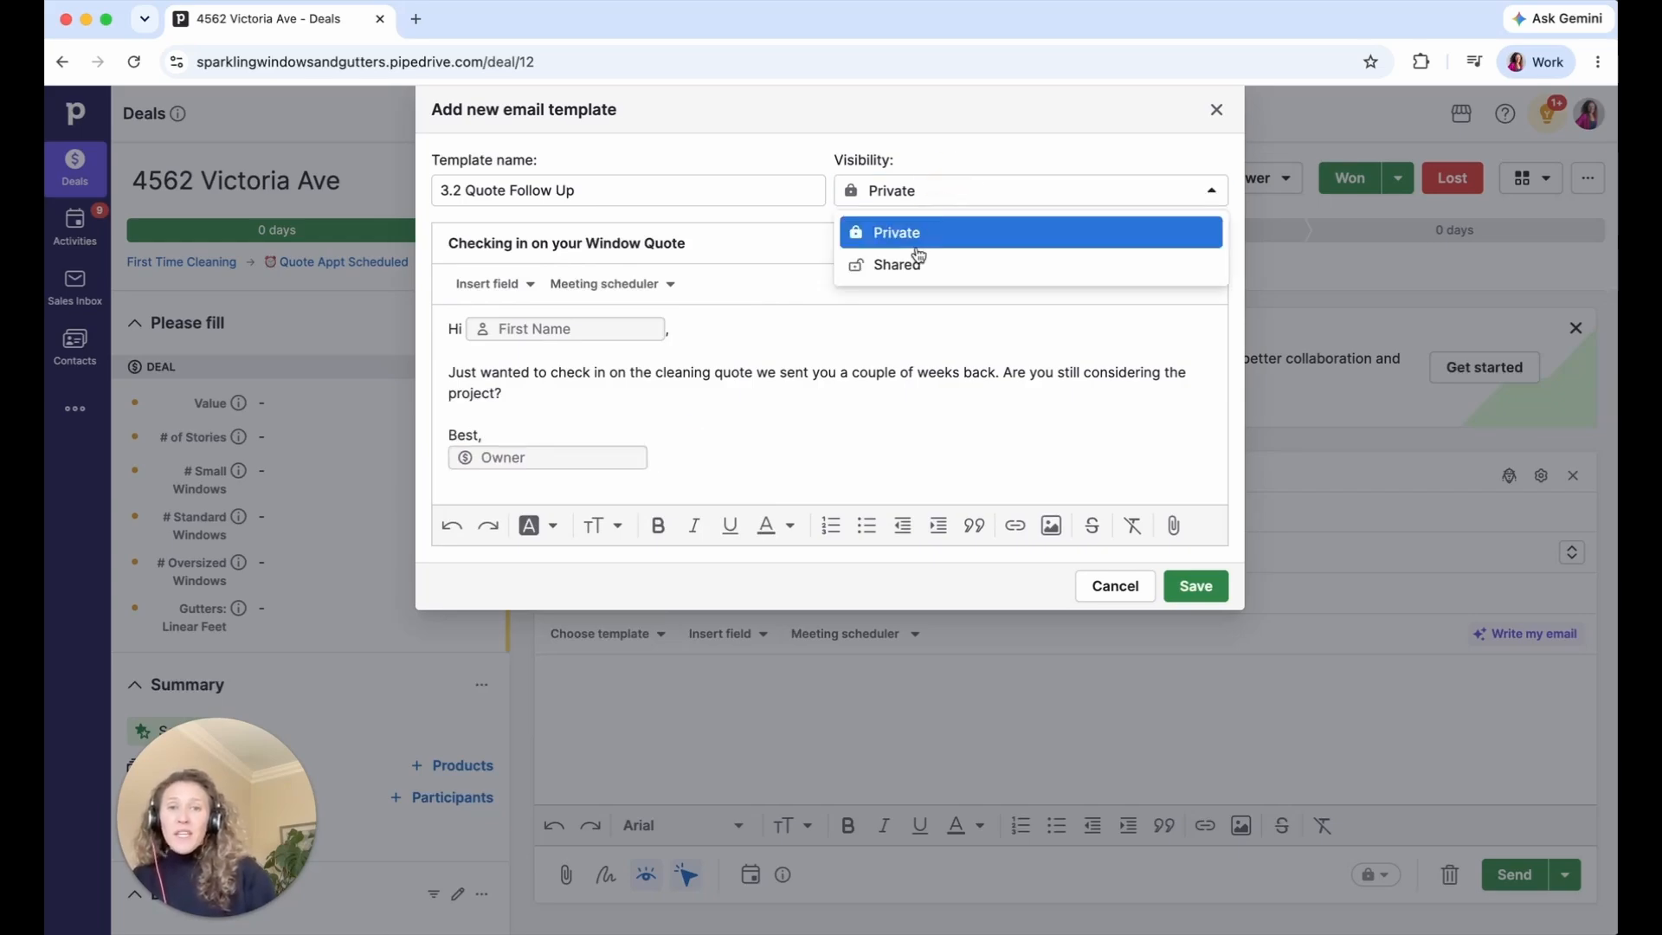
left_click(909, 269)
left_click(1181, 590)
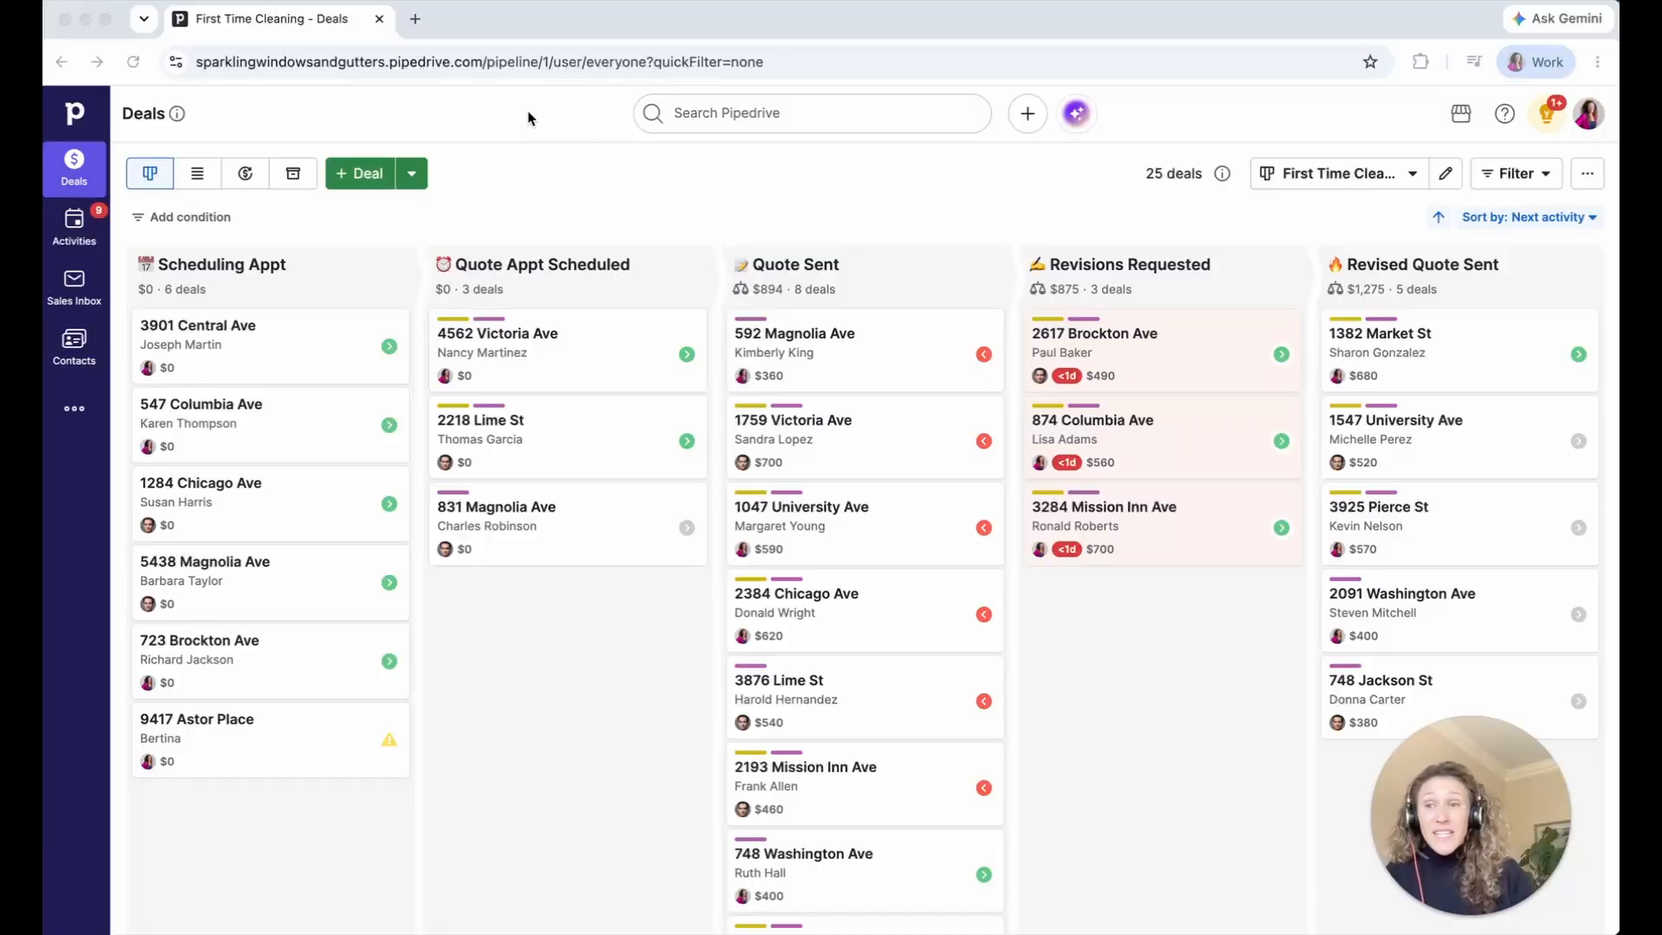
left_click(71, 234)
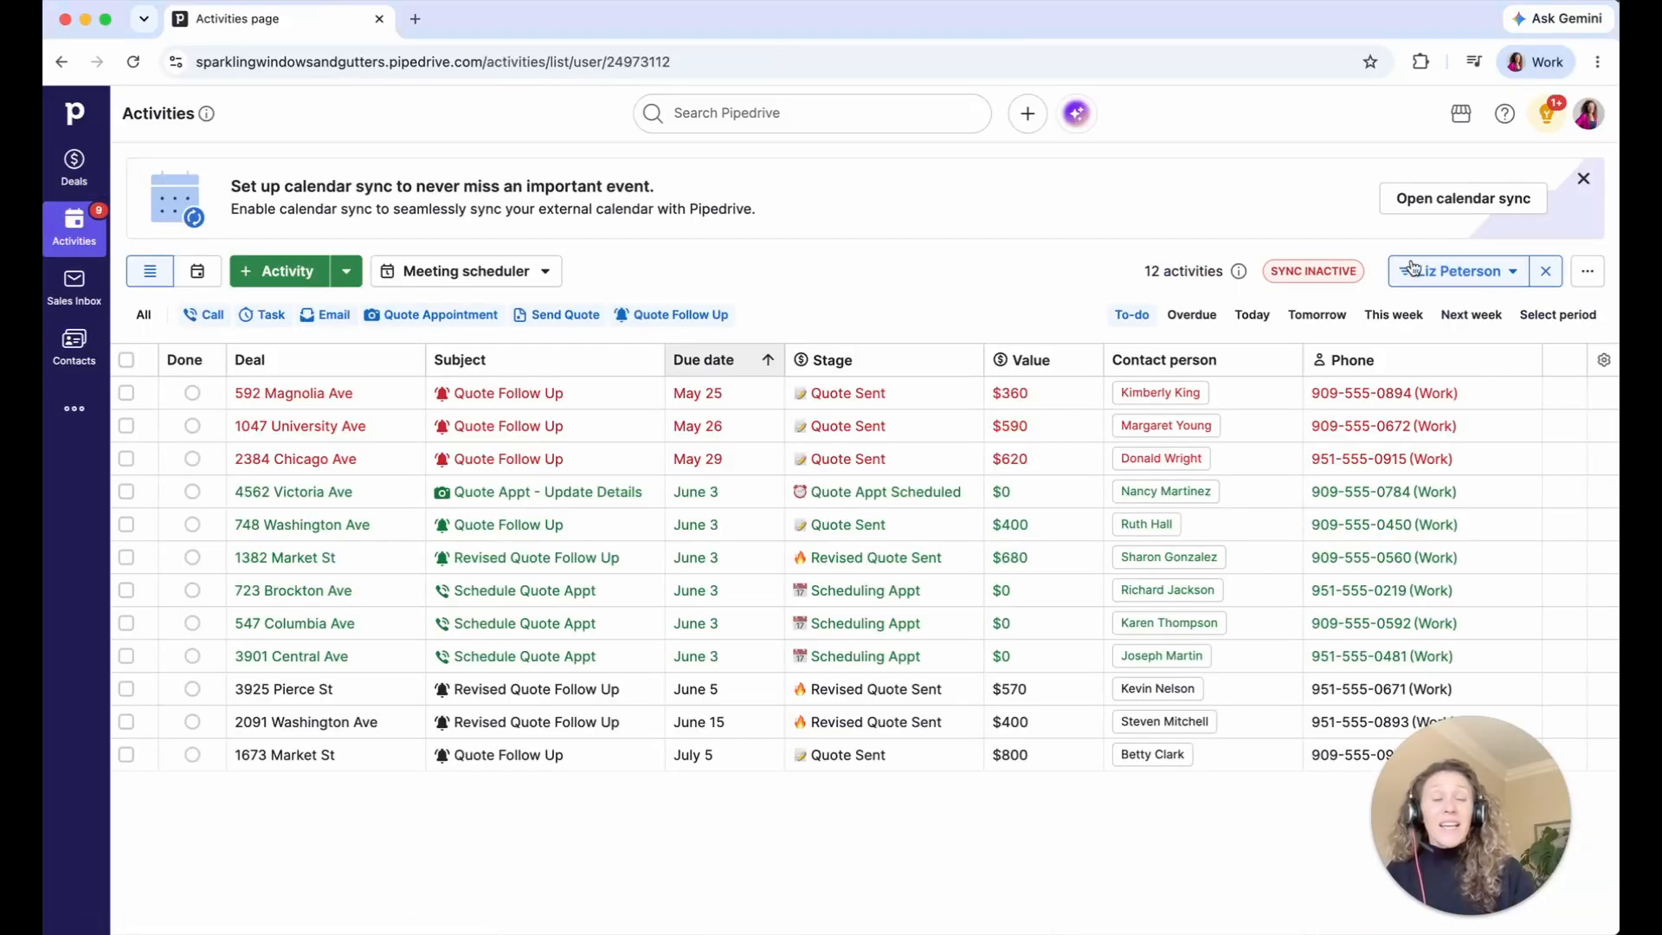
left_click(1488, 279)
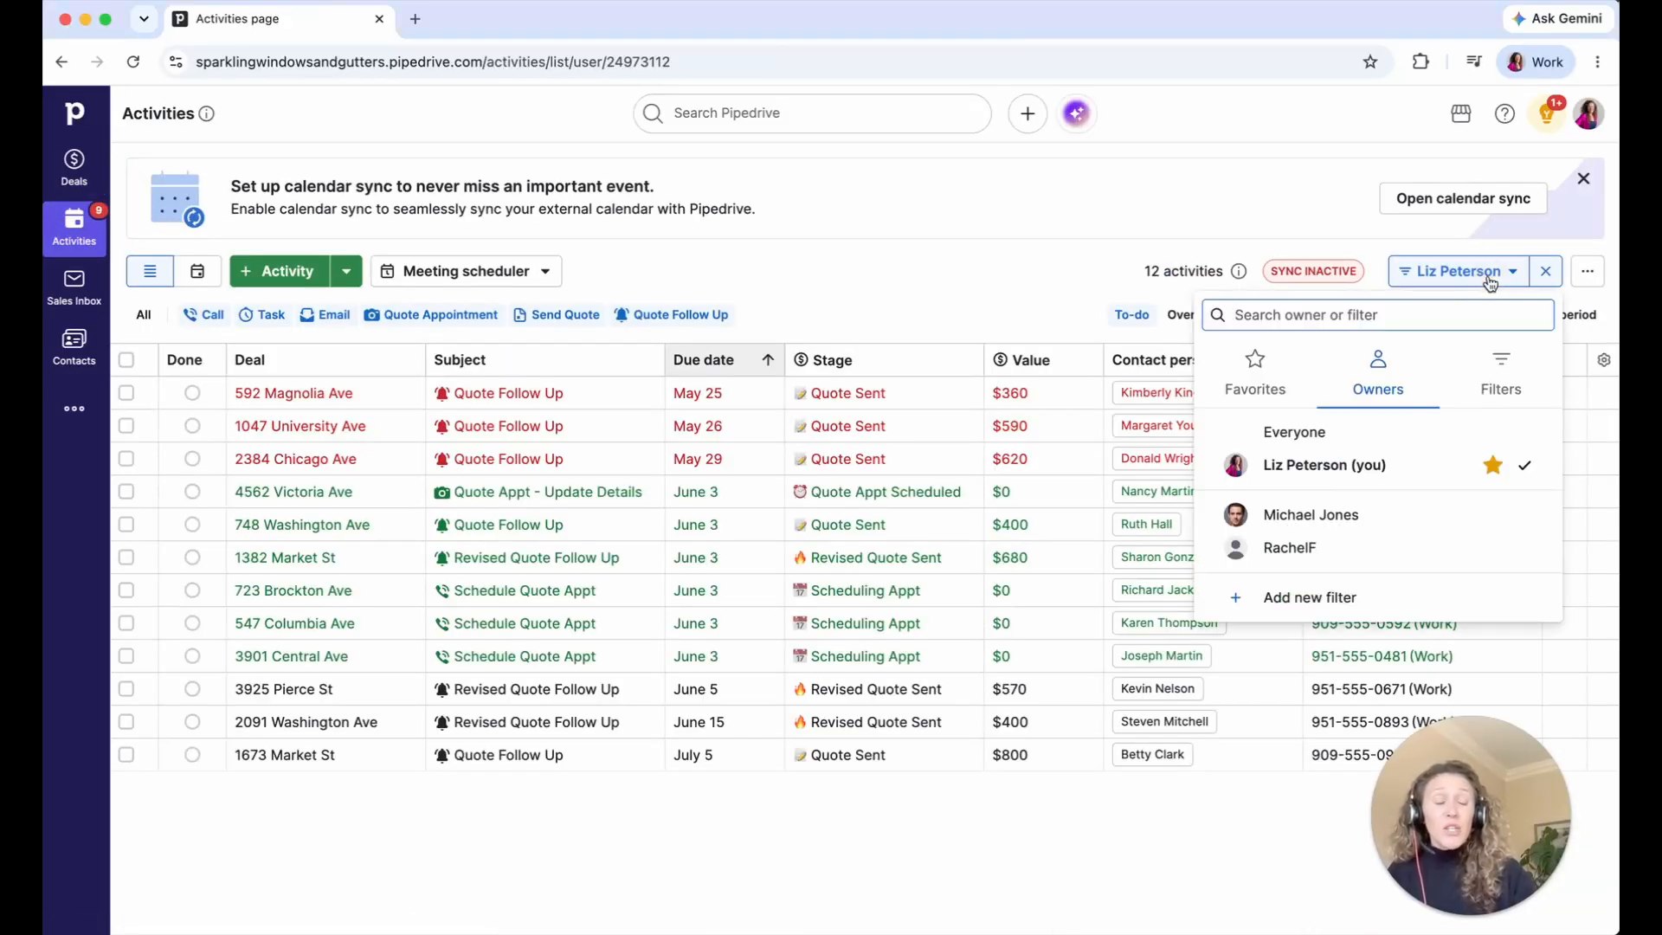
left_click(1020, 278)
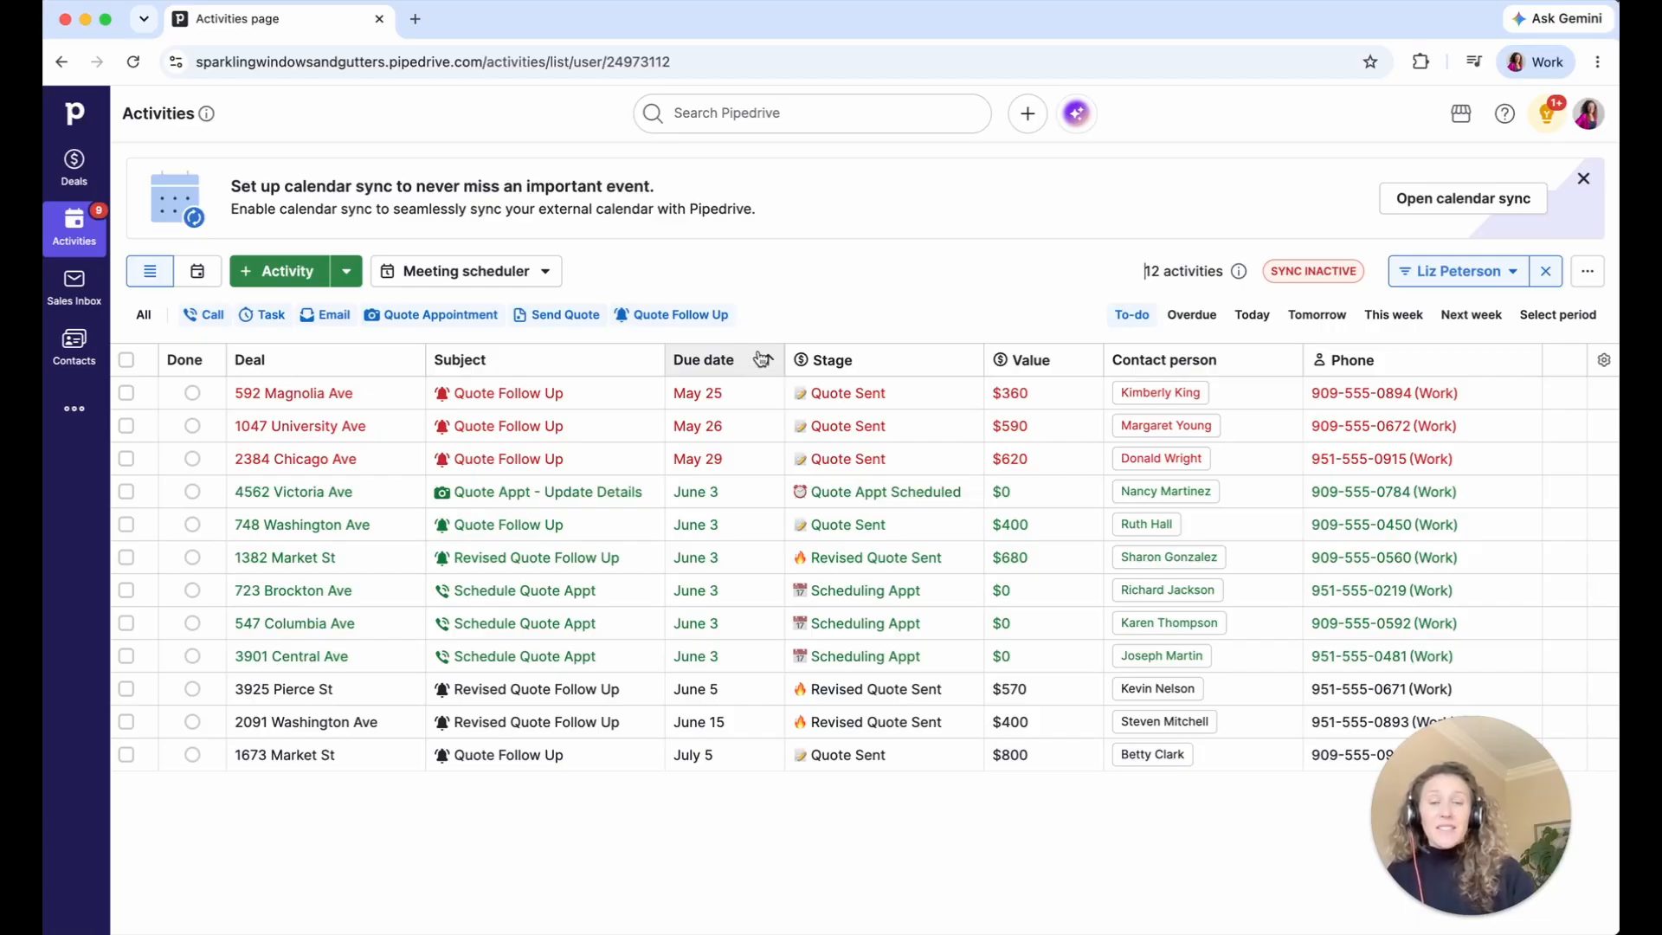
left_click_drag(1523, 769, 220, 779)
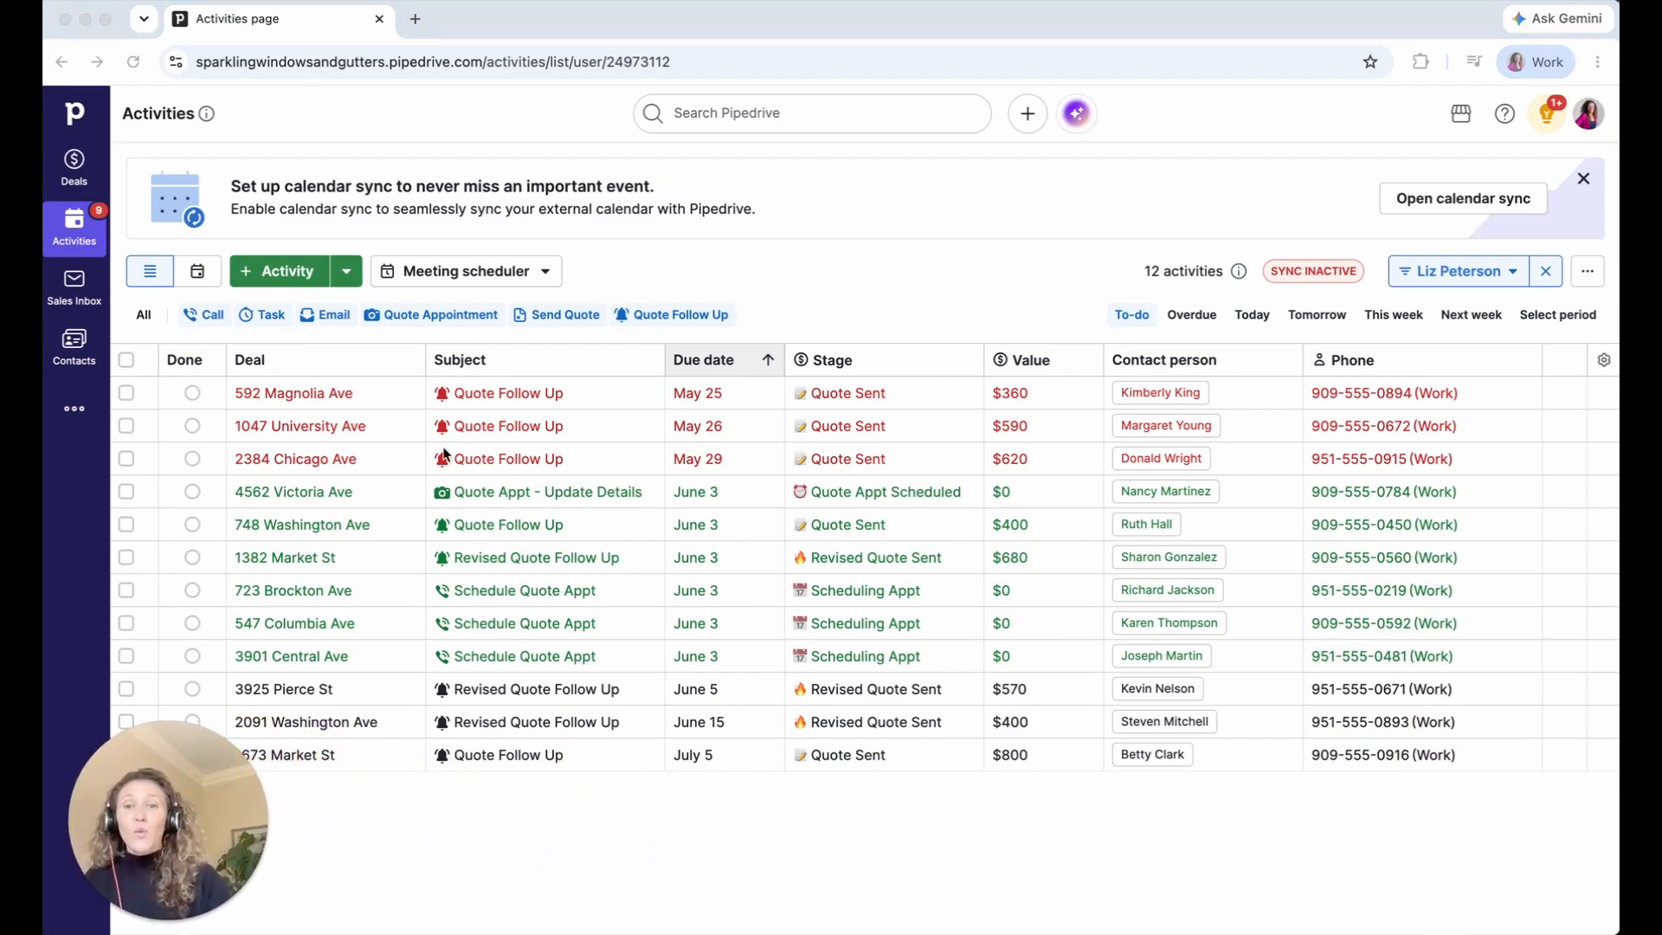
left_click(828, 258)
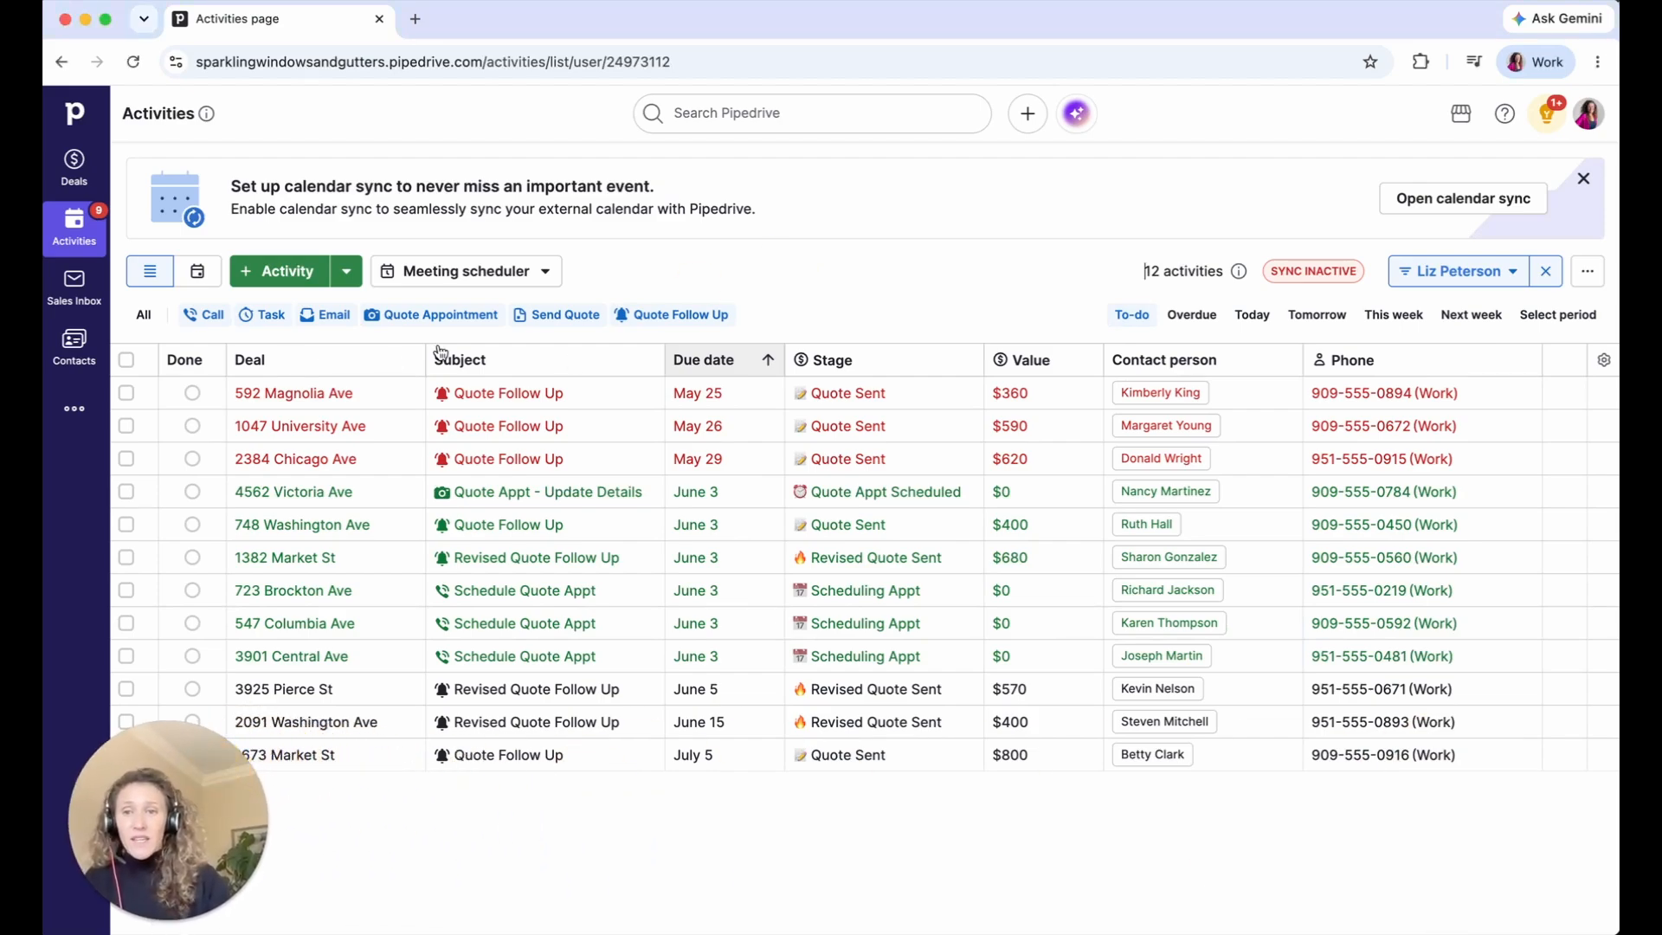
left_click(287, 400)
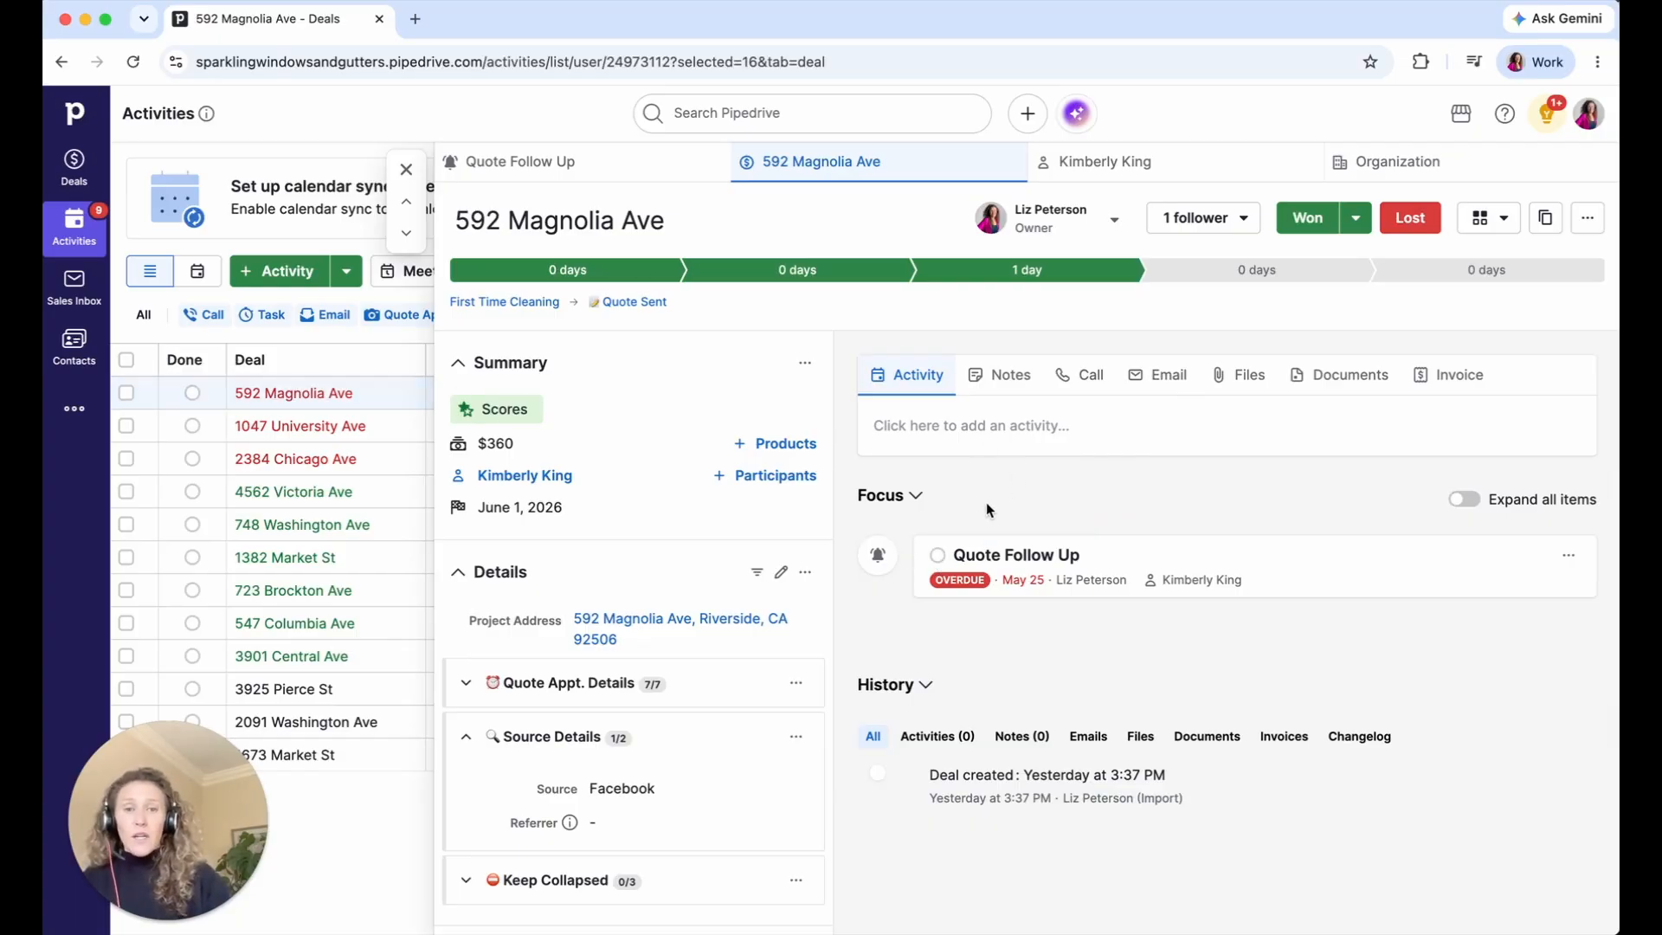
left_click(937, 555)
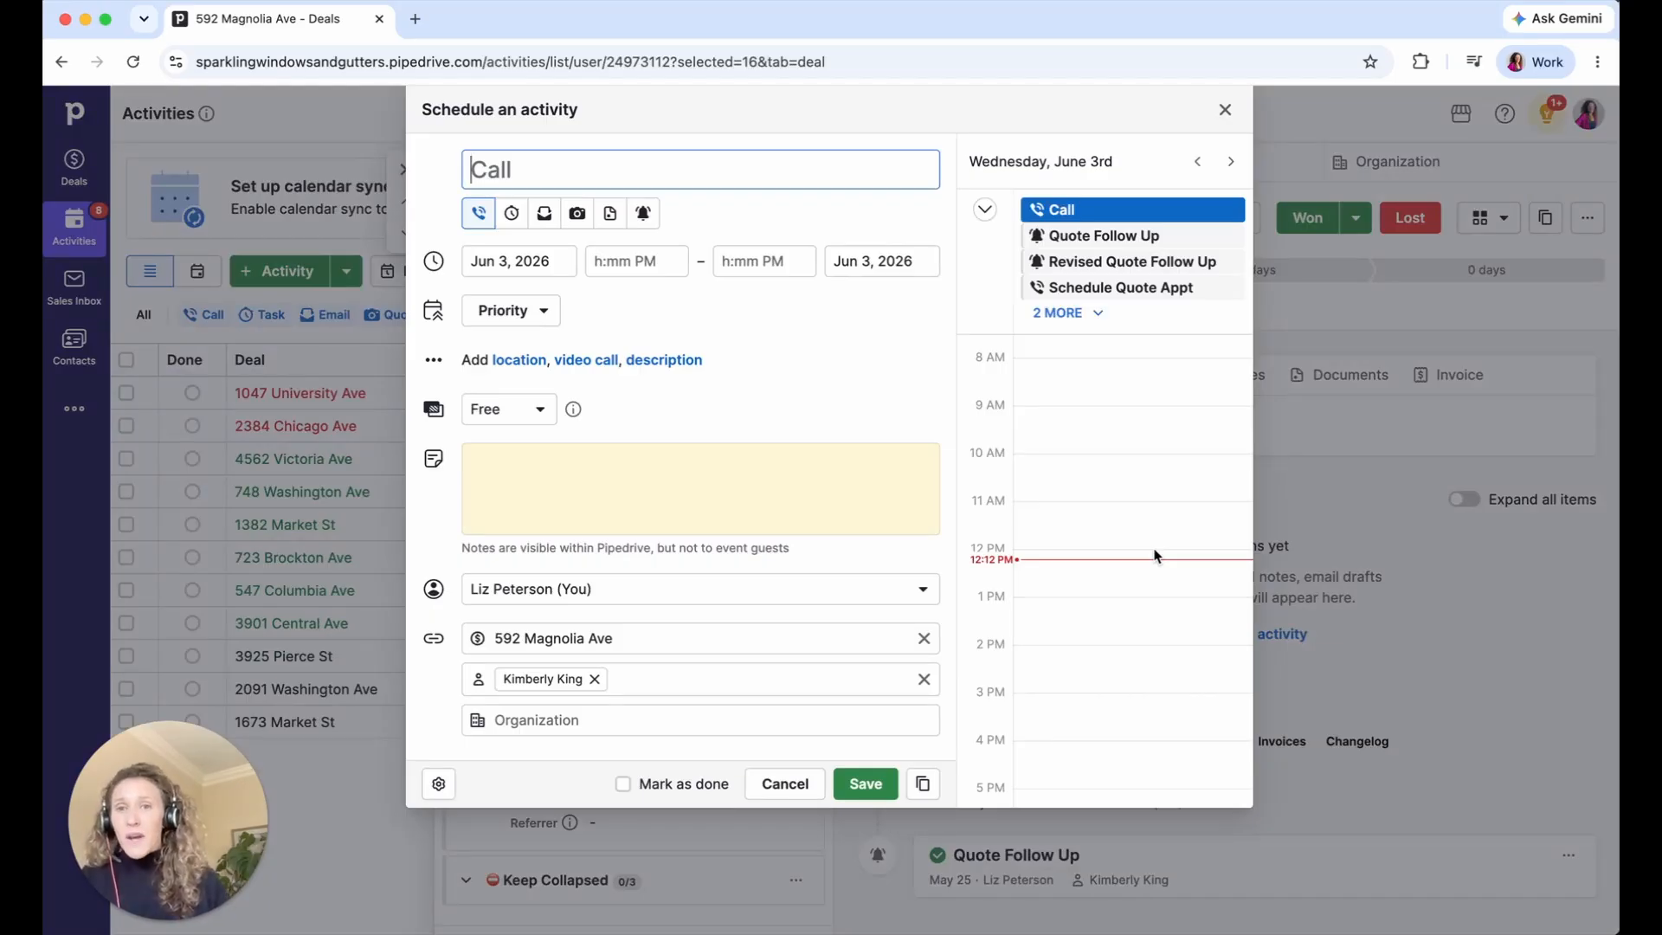
- Schedule a Quote Follow Up activity dated June 10 and save it
left_click(518, 261)
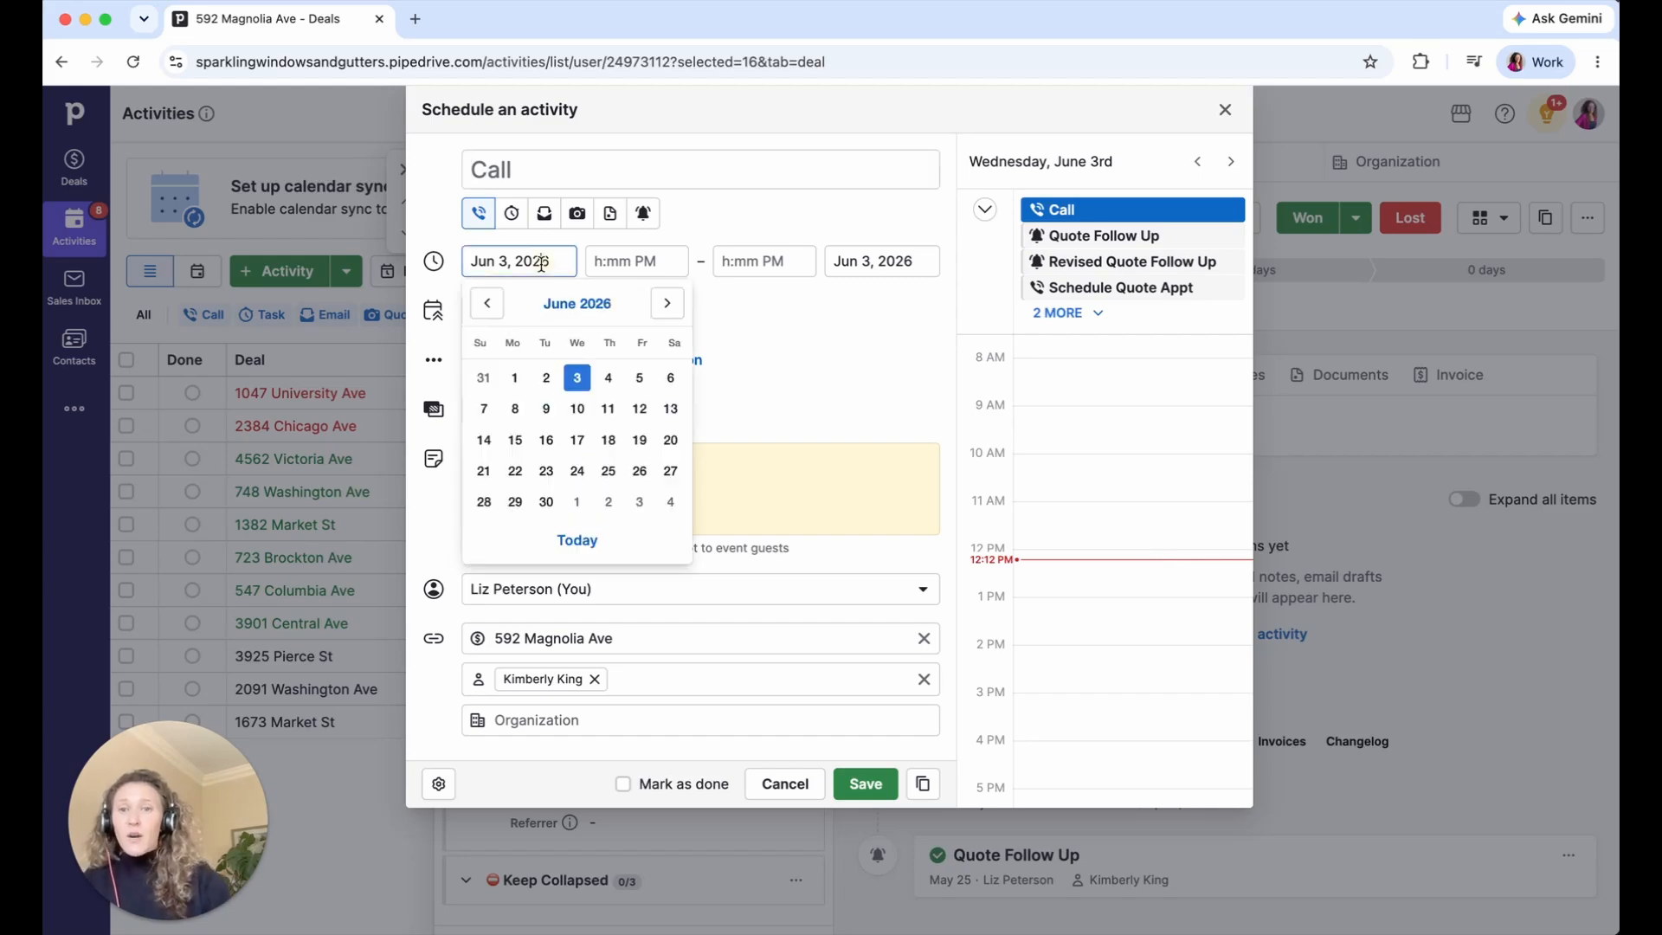
left_click(578, 408)
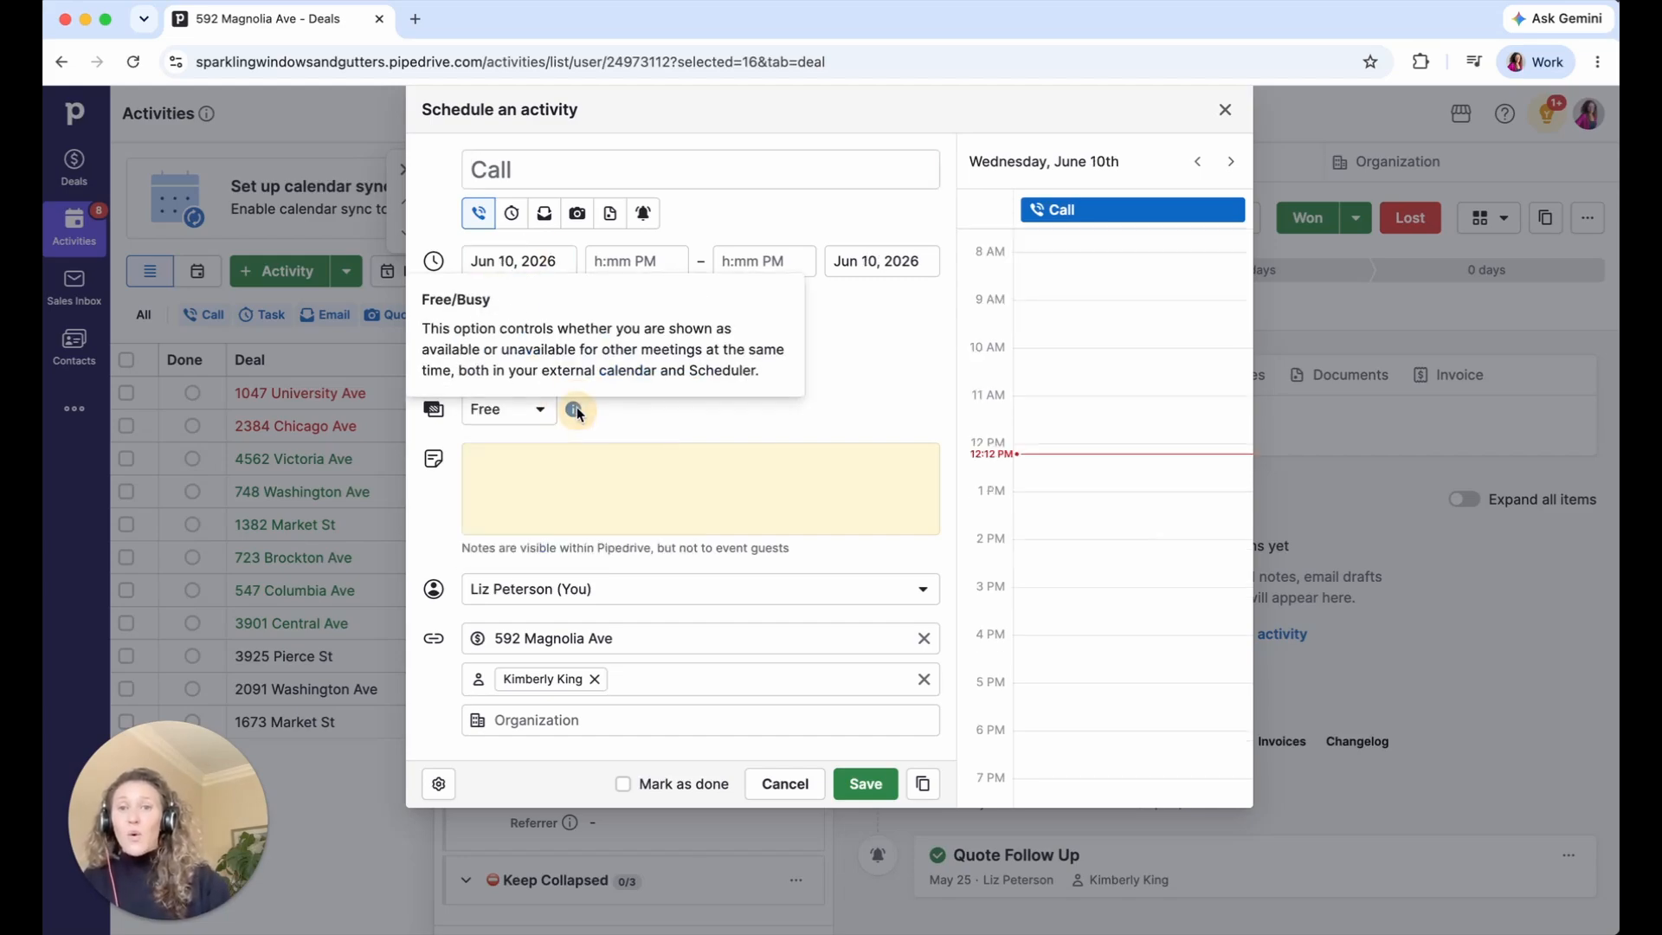
left_click(544, 169)
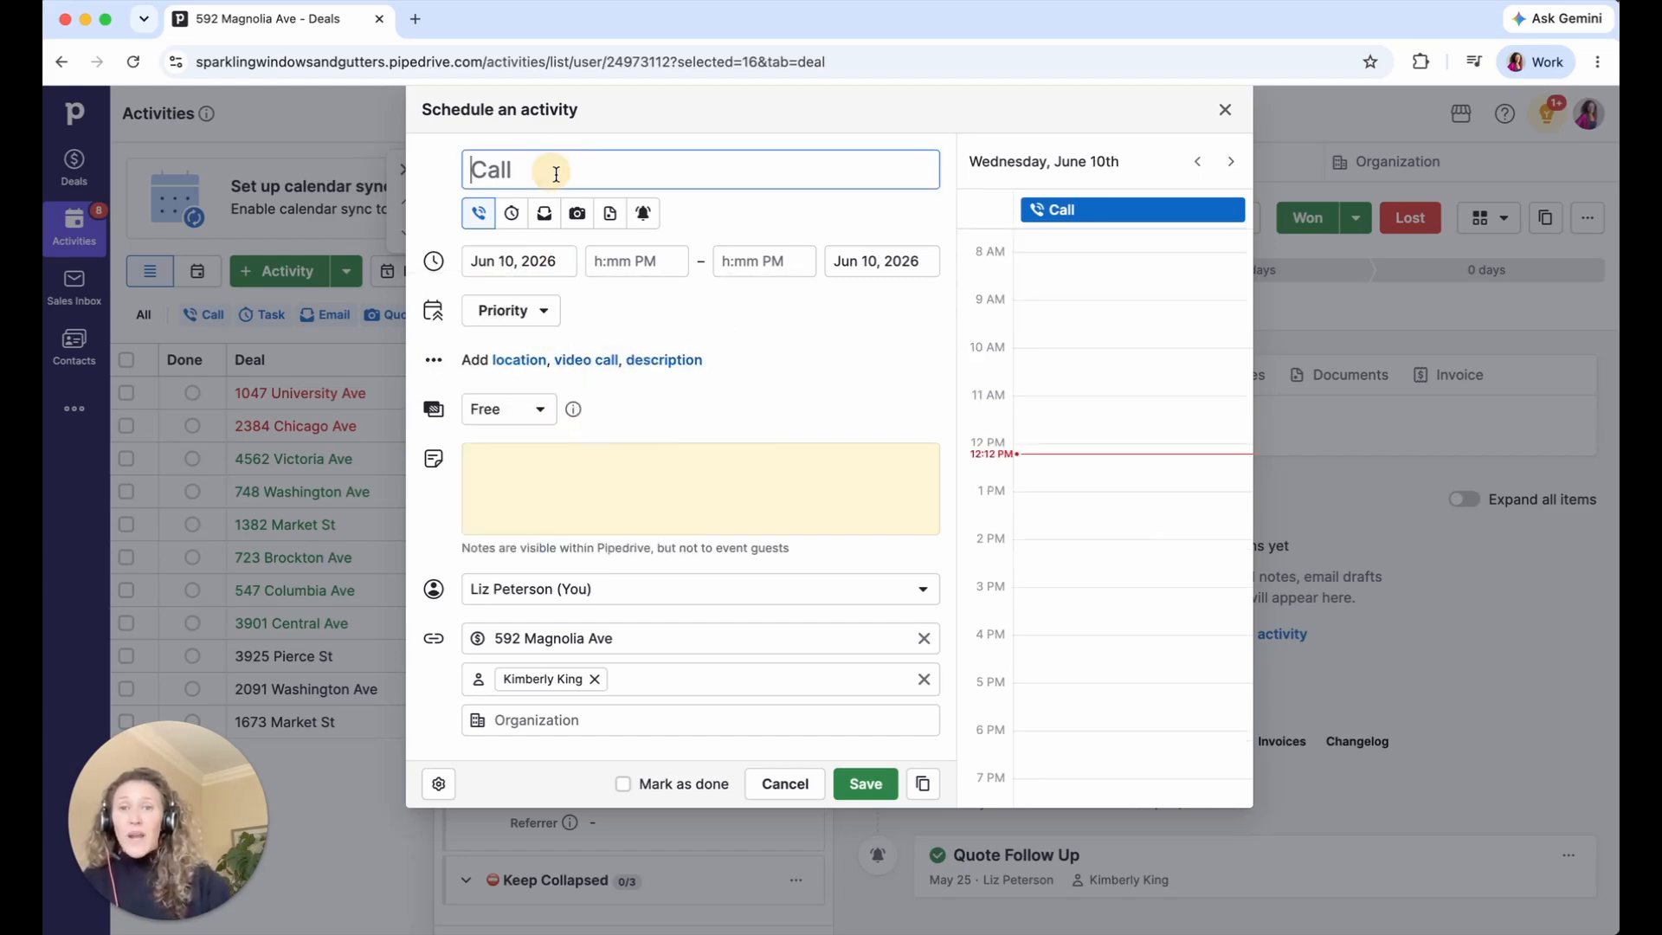
left_click(643, 214)
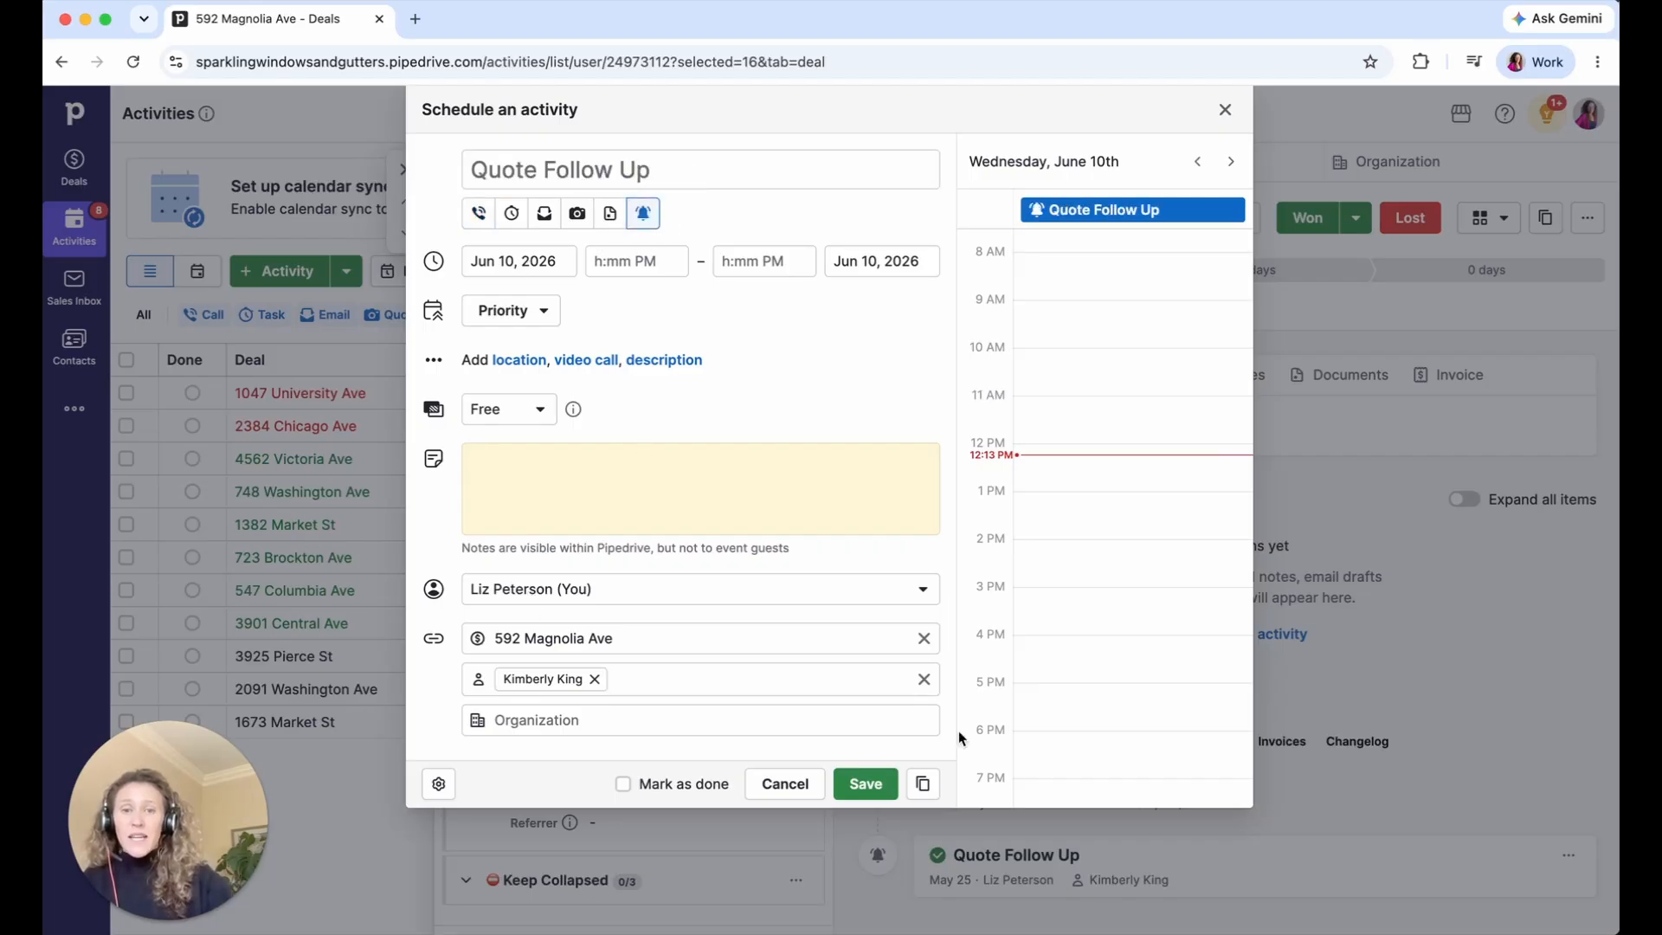
left_click(646, 478)
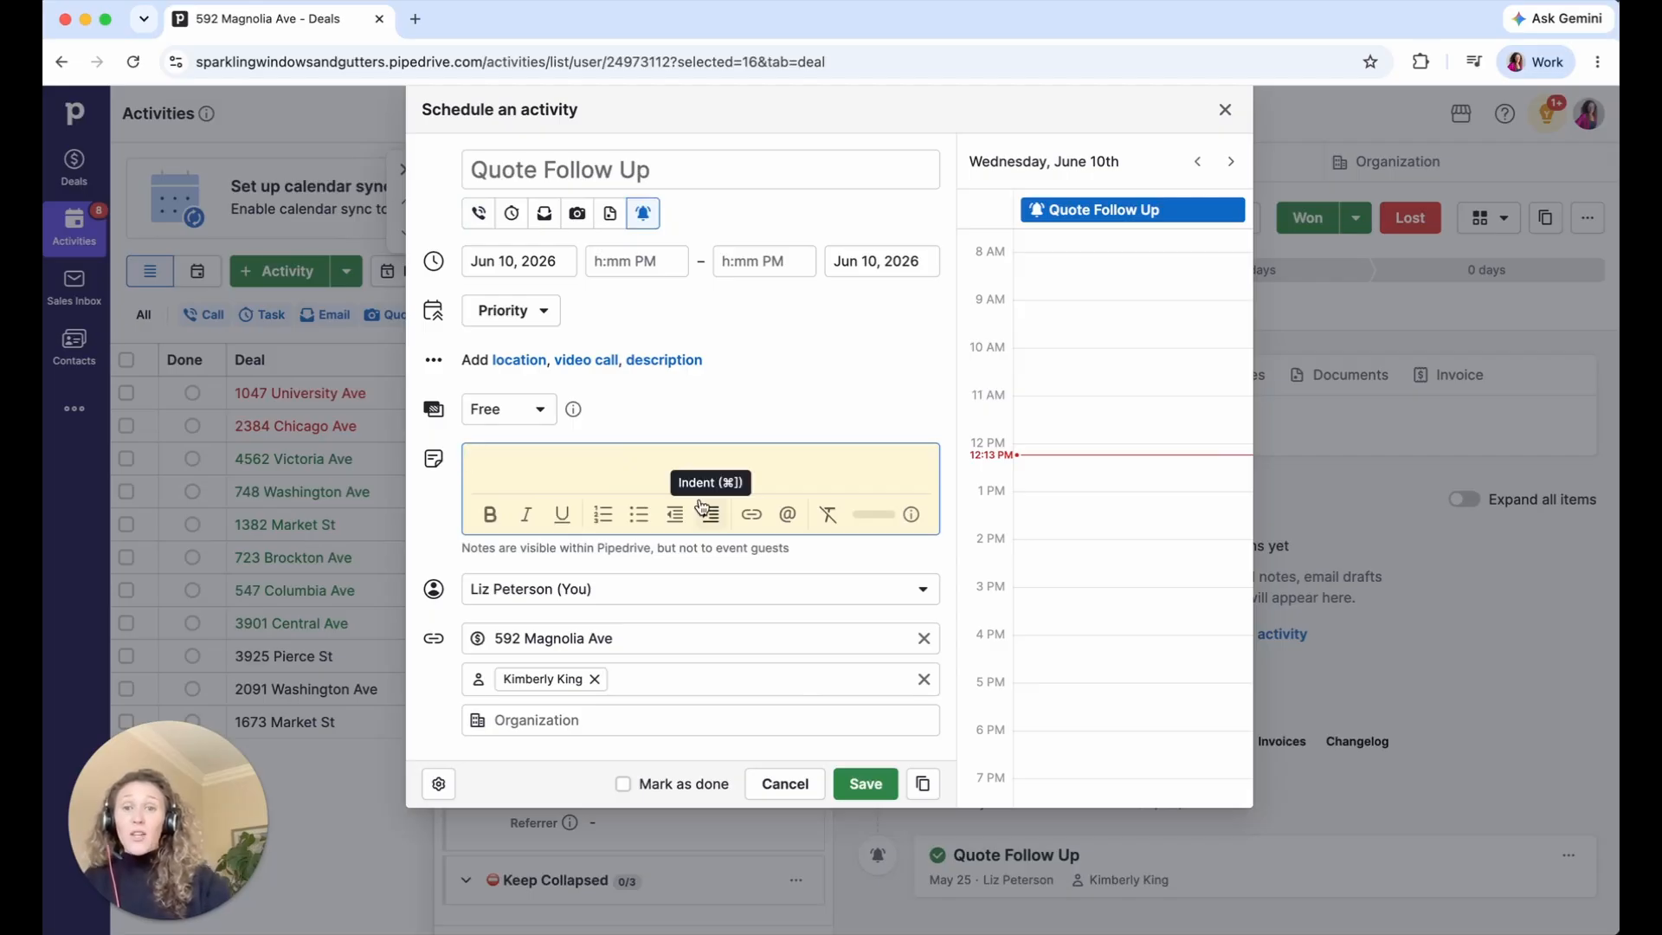
left_click(879, 784)
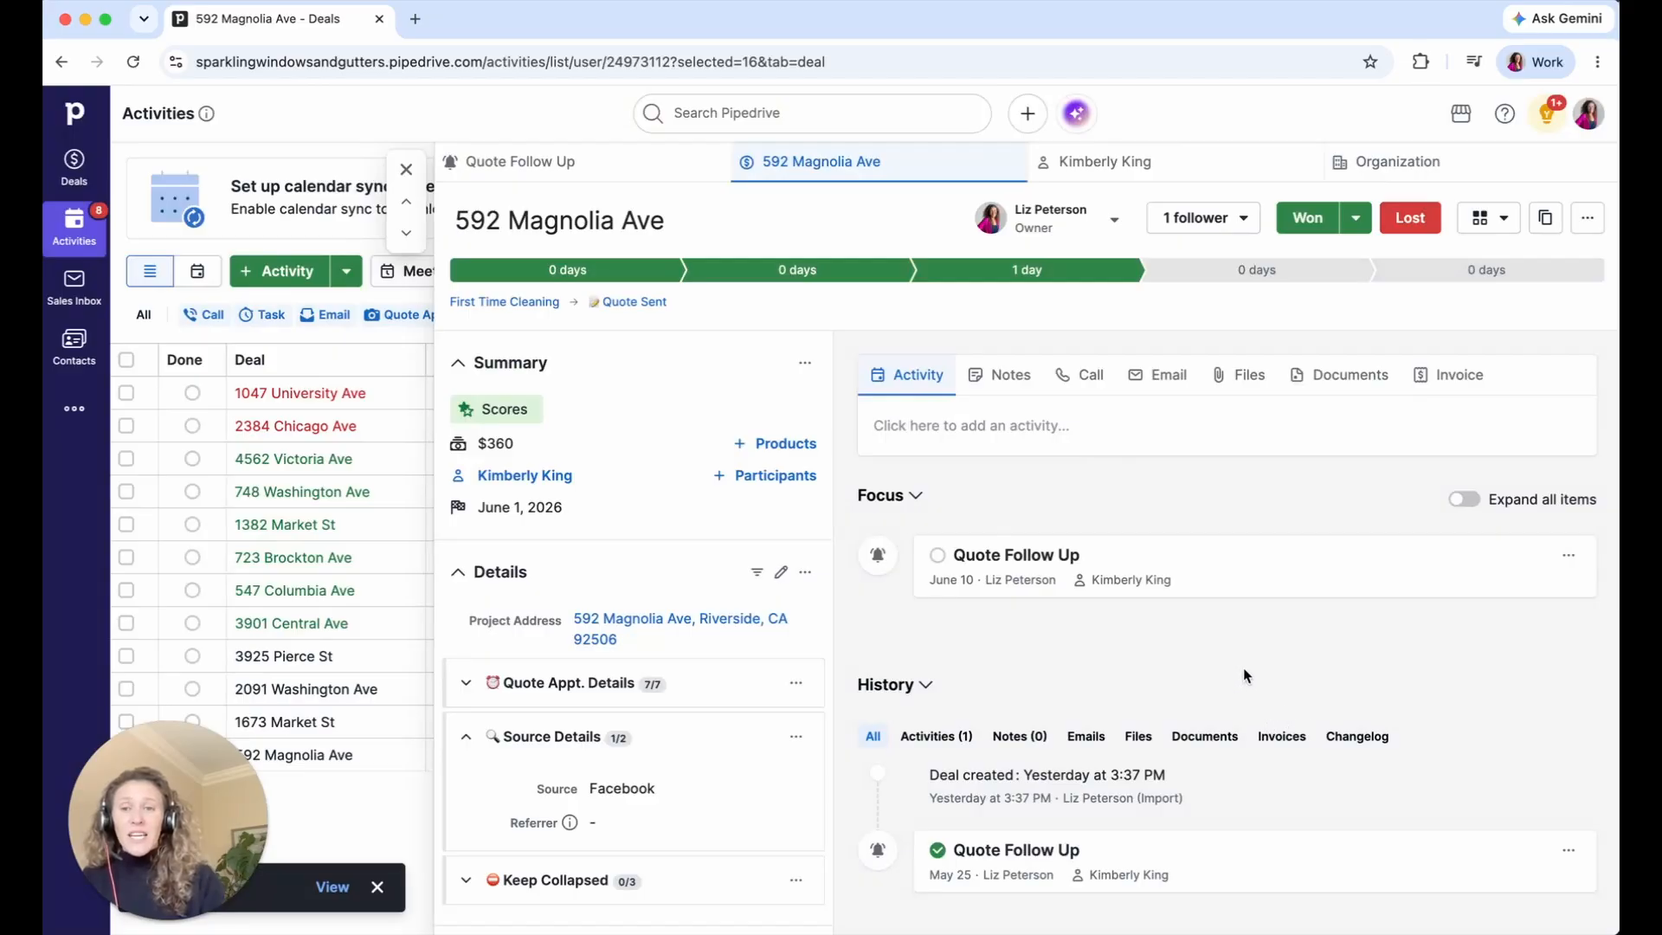
left_click_drag(190, 768, 134, 793)
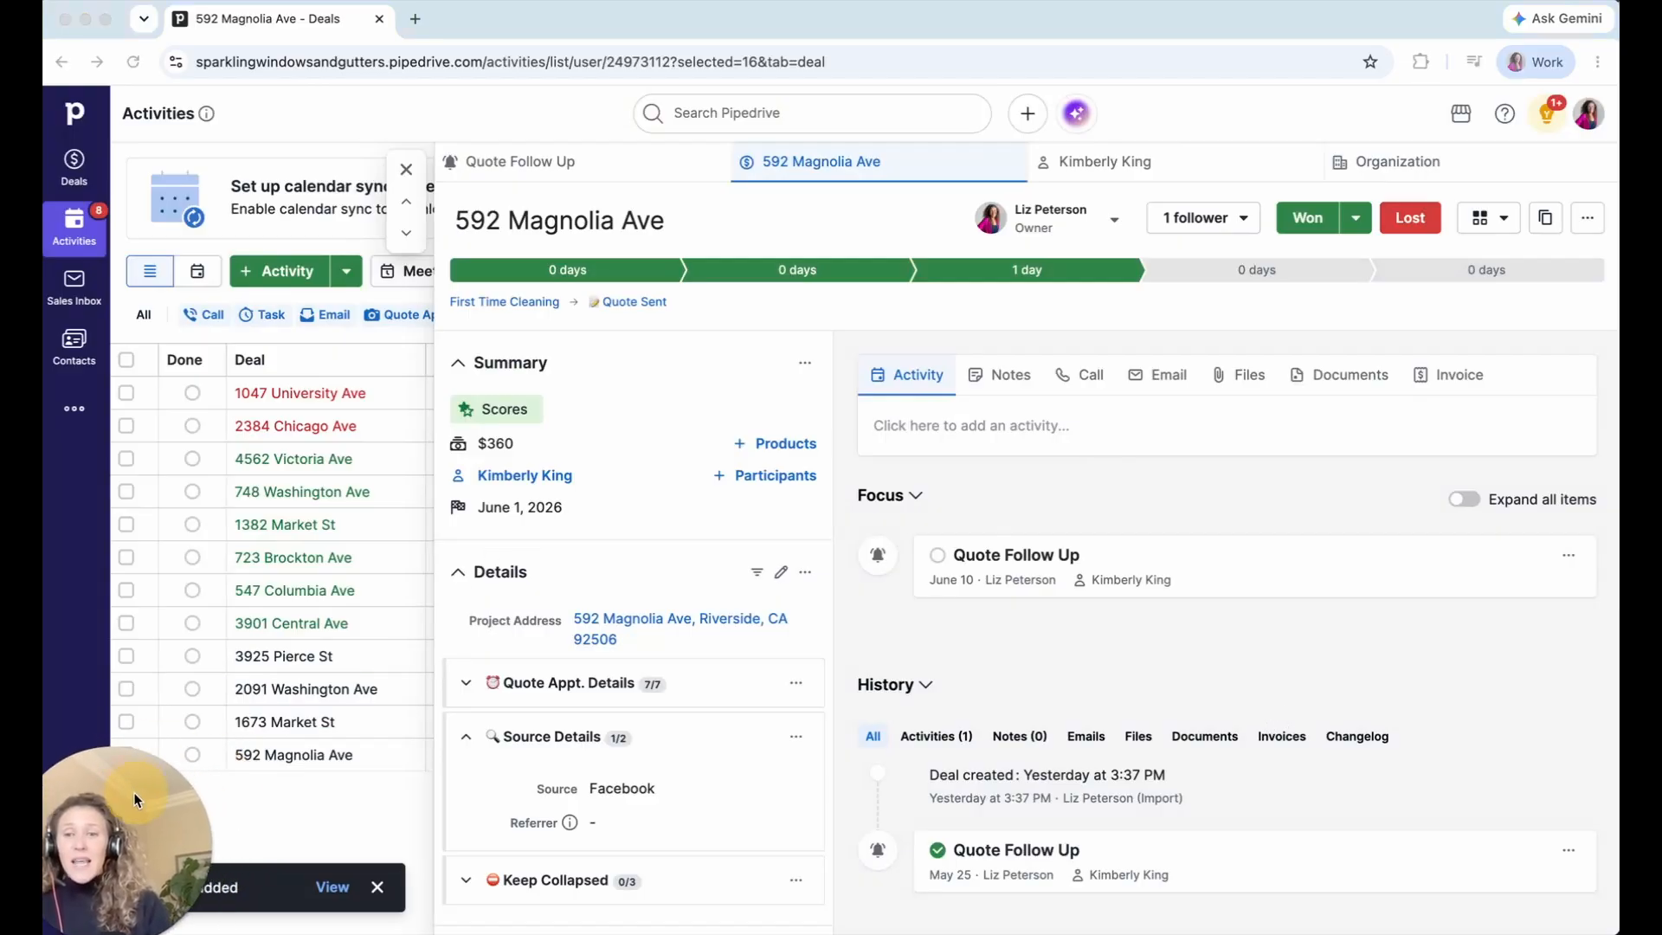
left_click(307, 789)
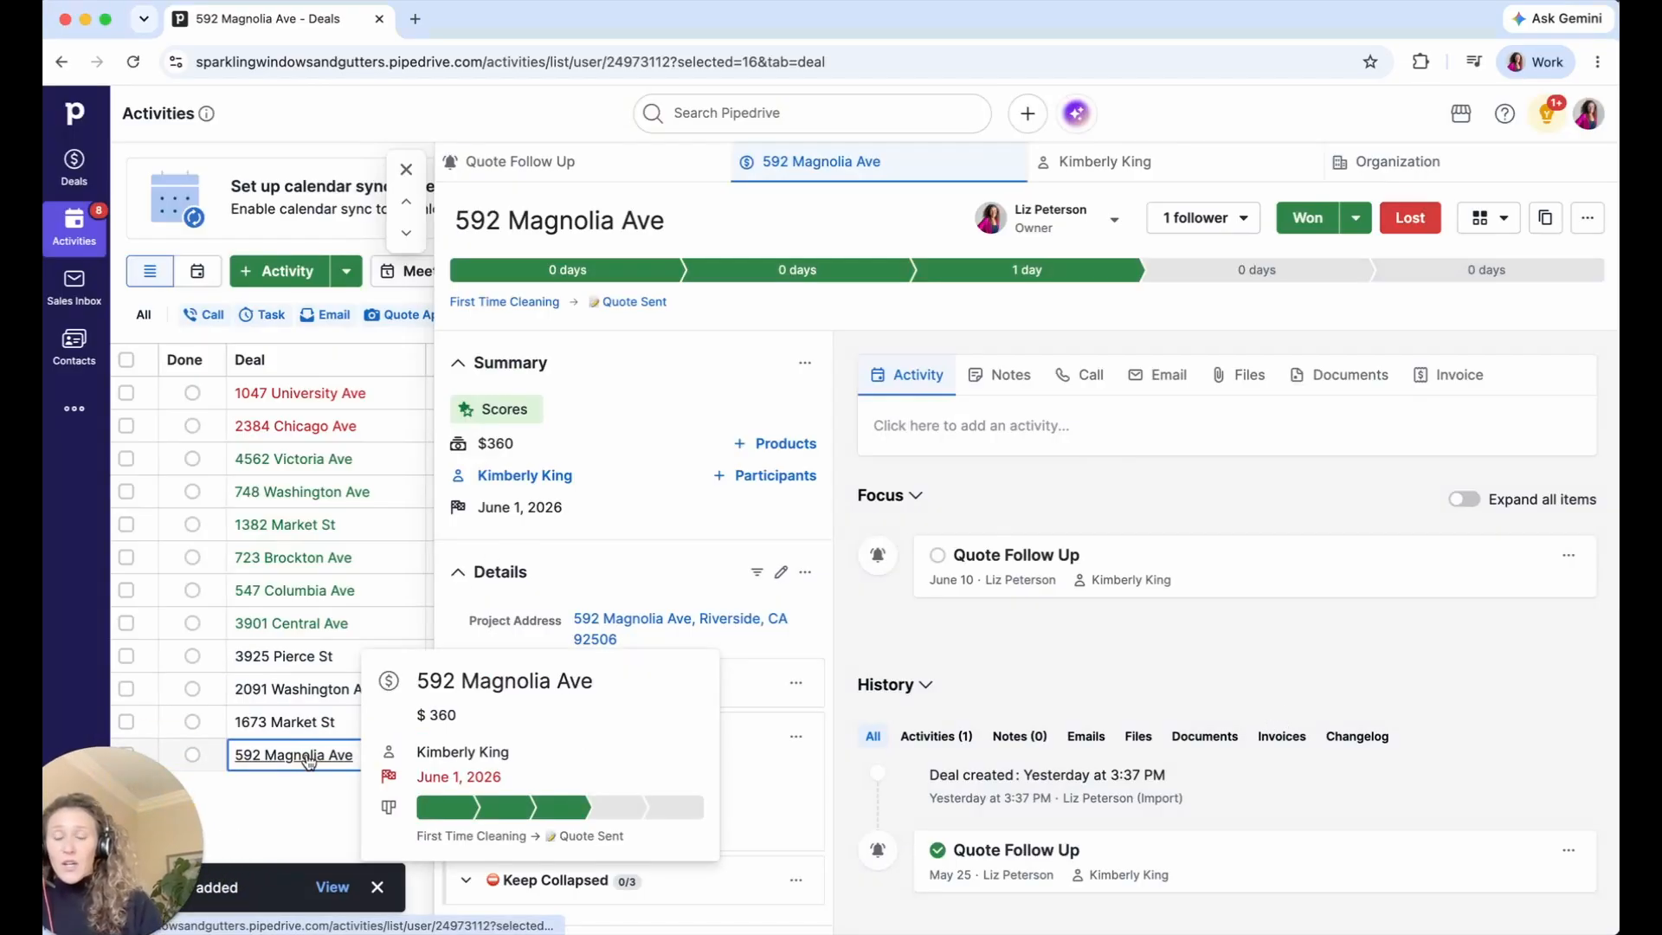
left_click(310, 400)
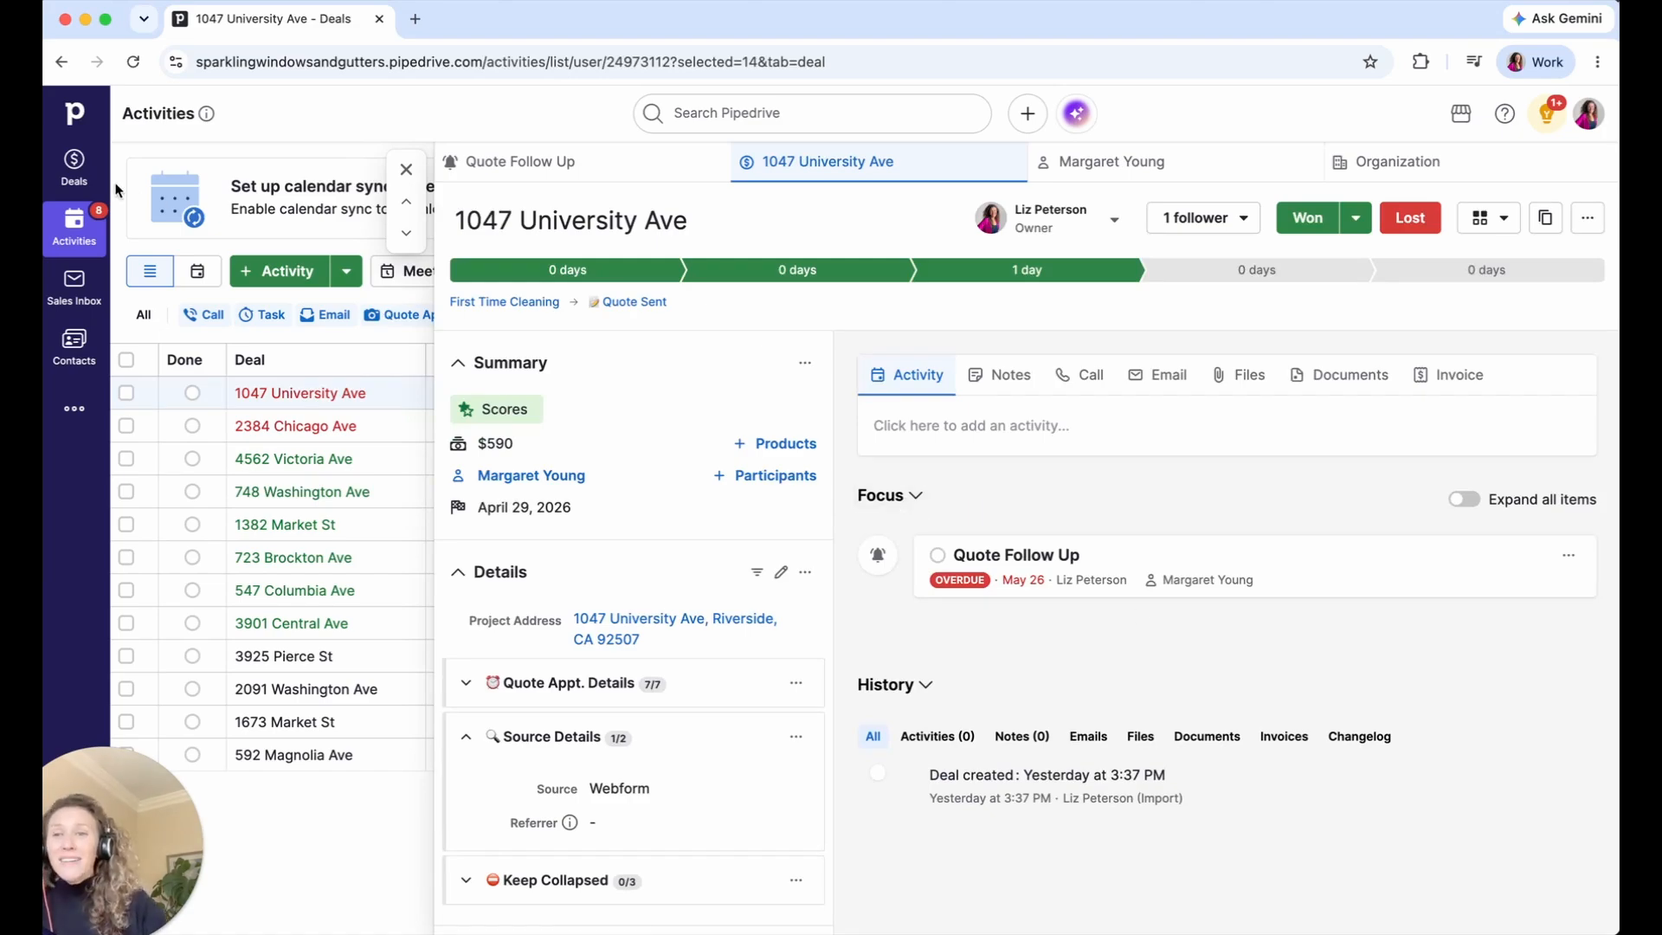
left_click(61, 171)
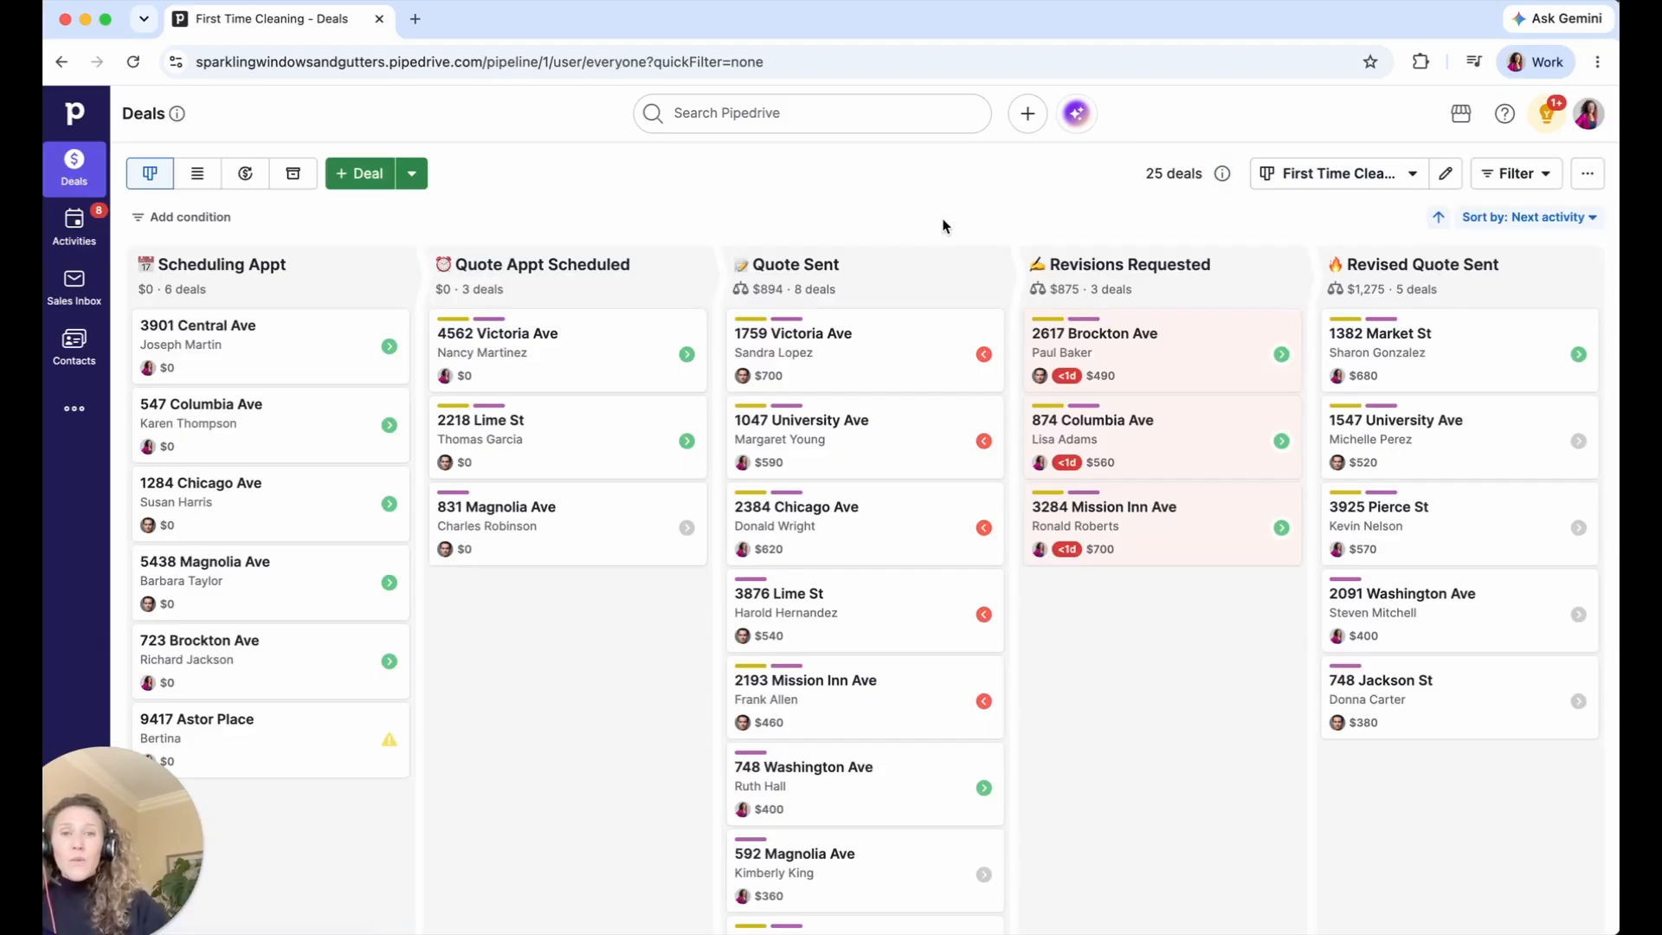
left_click(1497, 184)
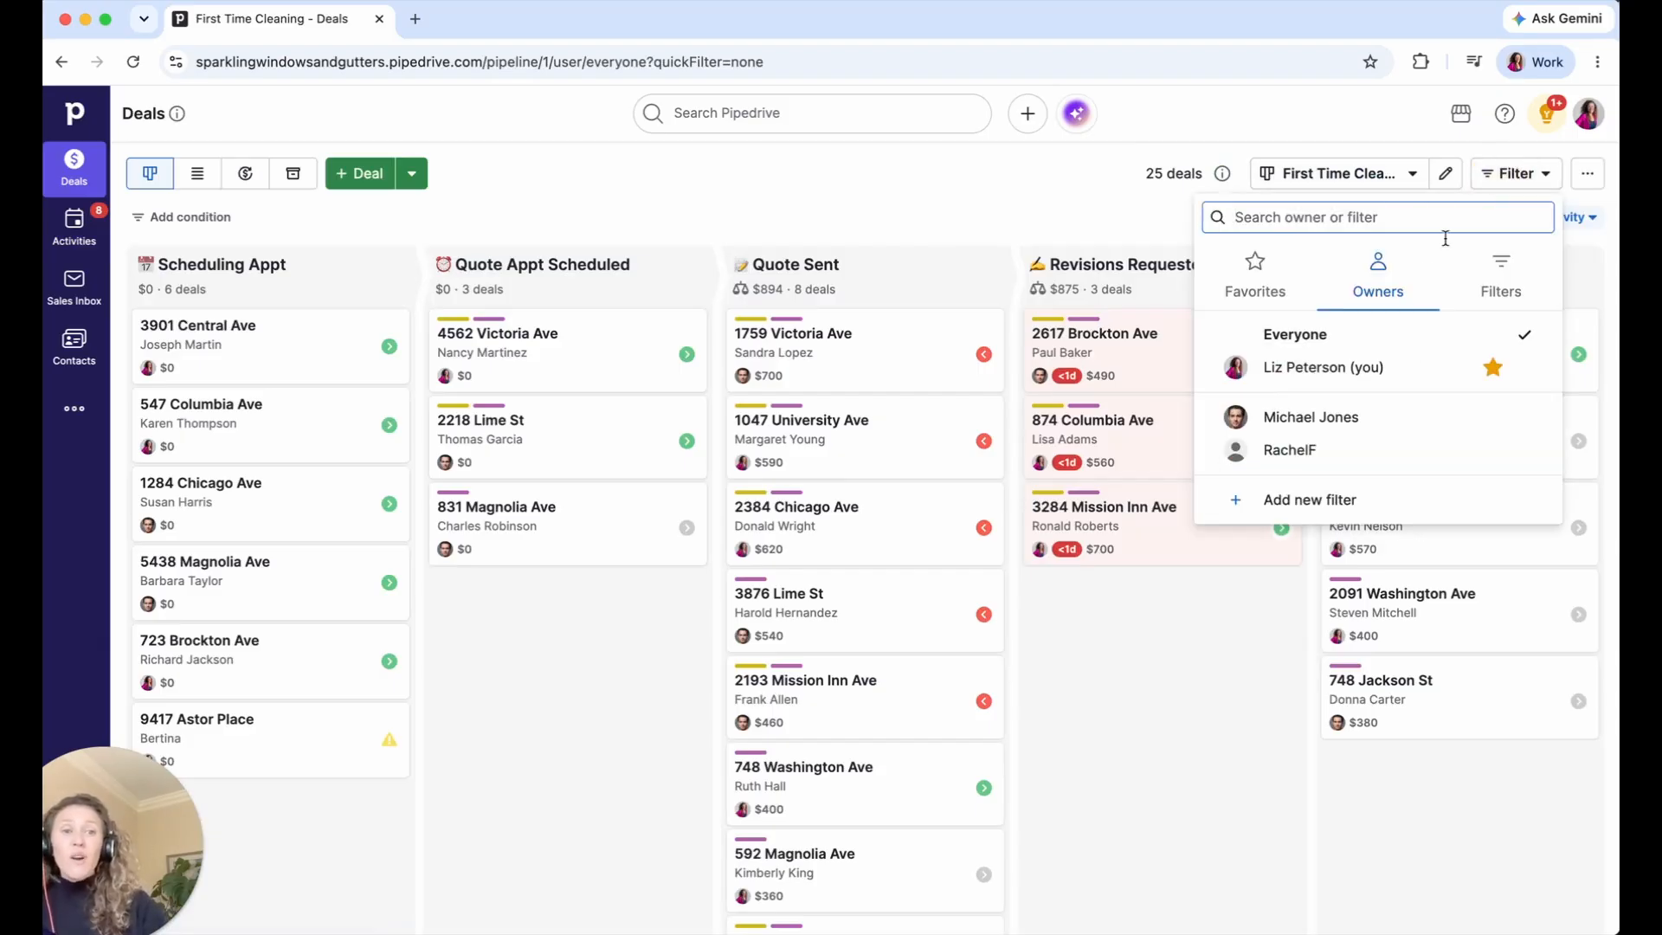
left_click(1334, 369)
triple_click(1096, 174)
left_click(1545, 174)
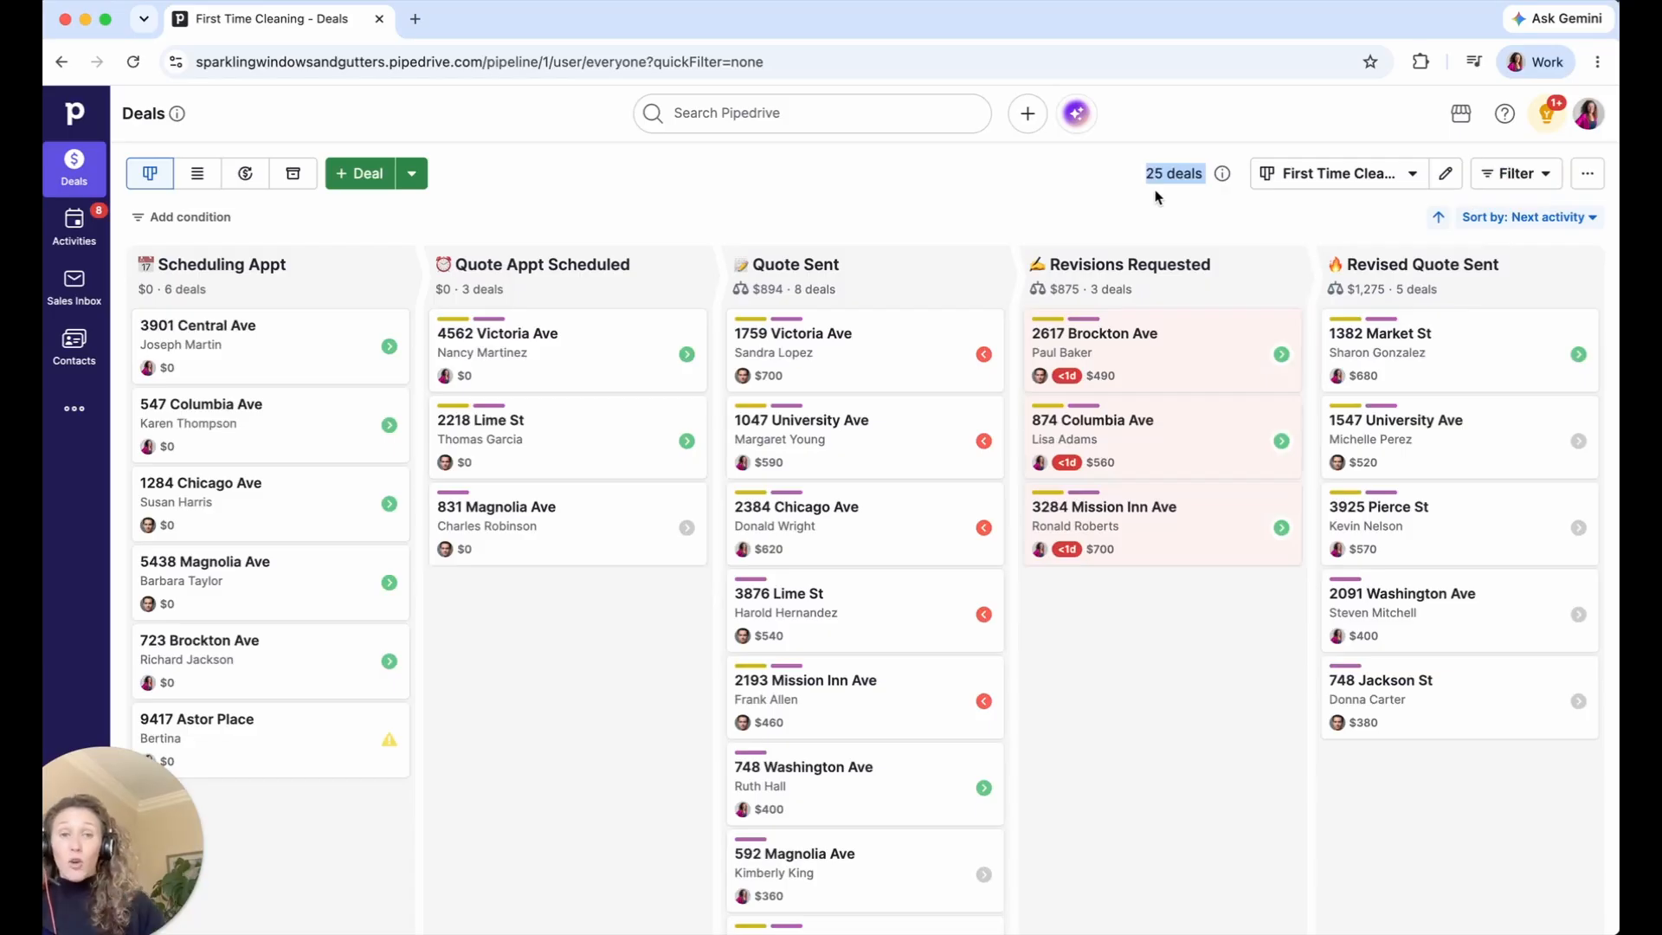
left_click(1517, 173)
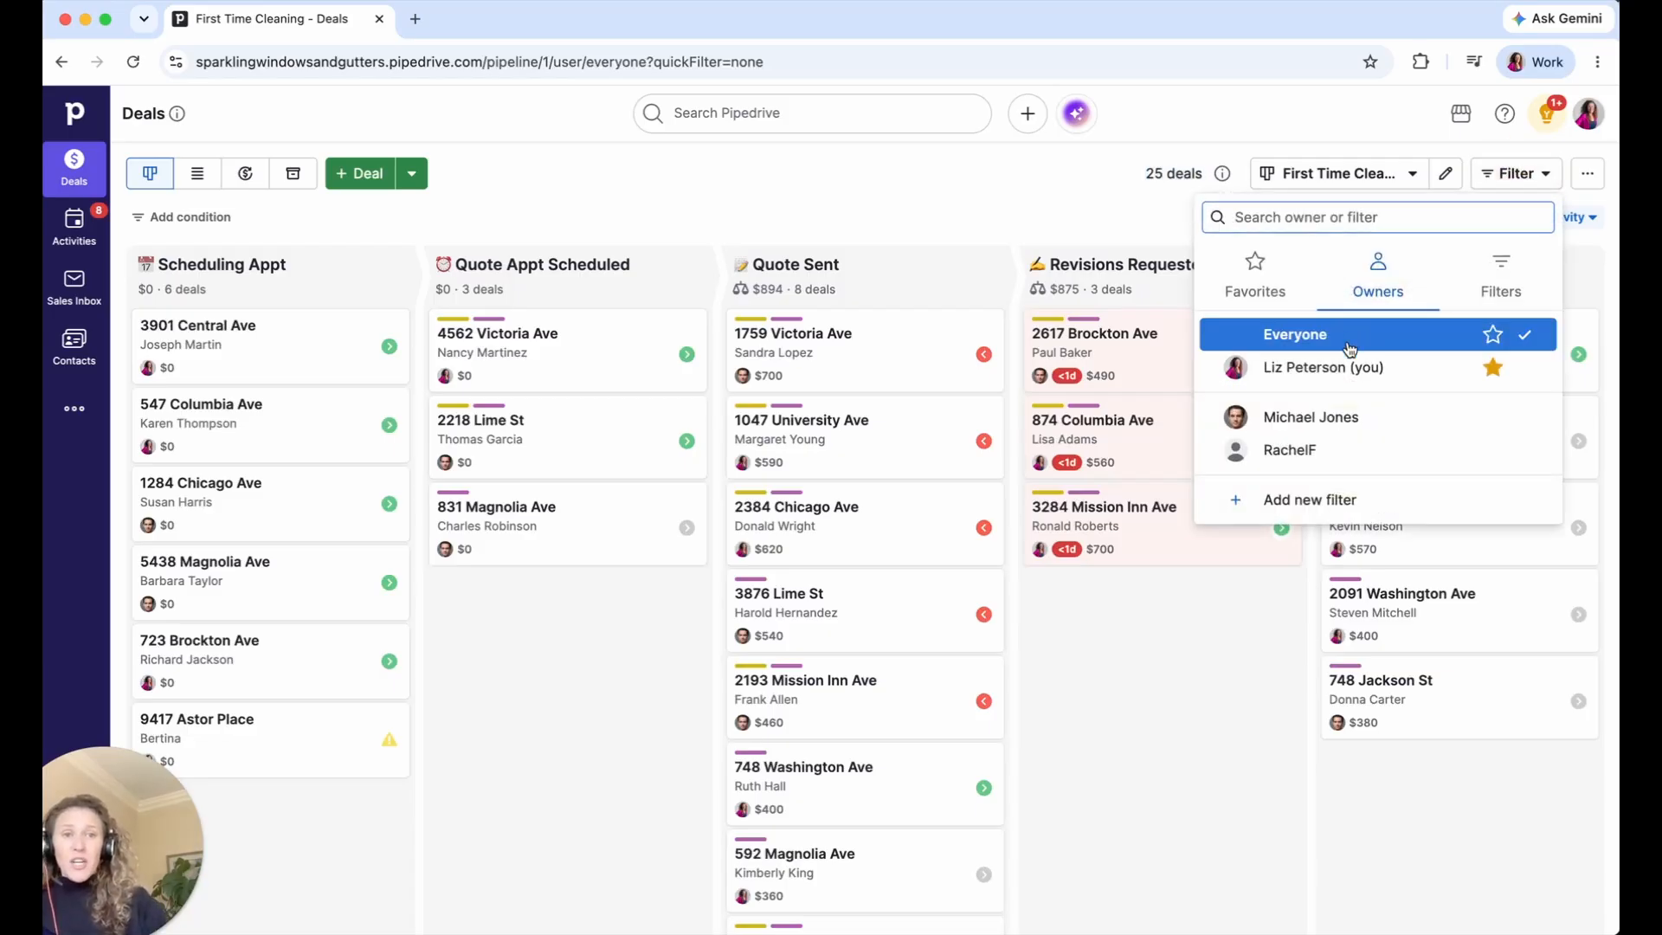
left_click(1347, 368)
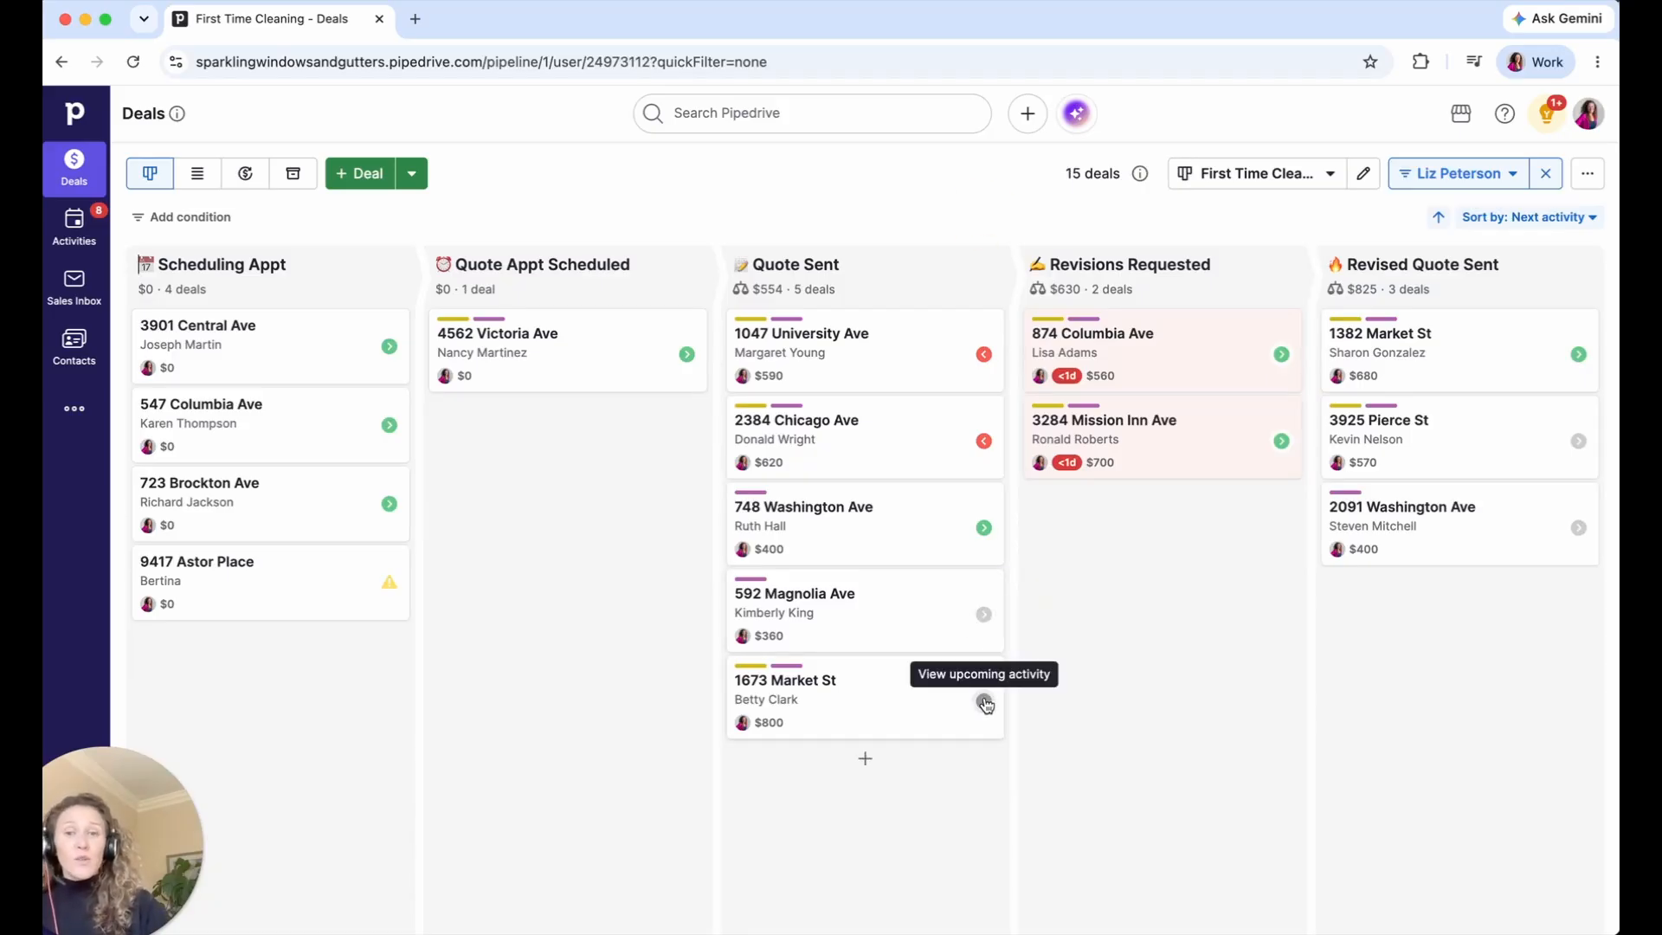
left_click(387, 592)
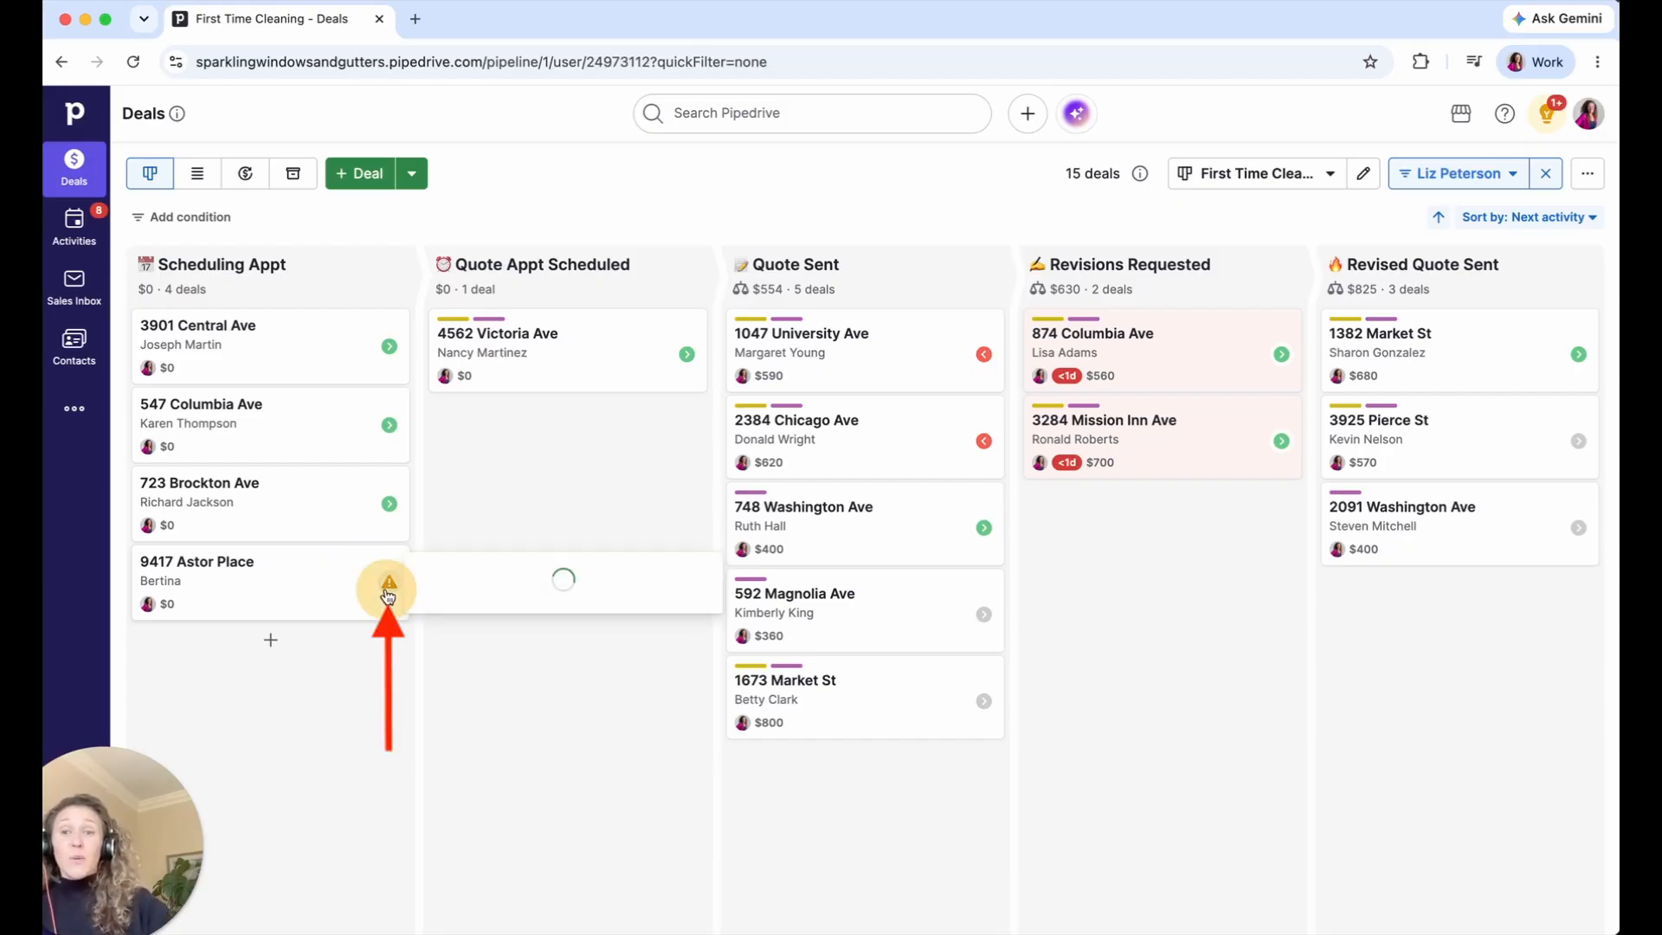
left_click(447, 621)
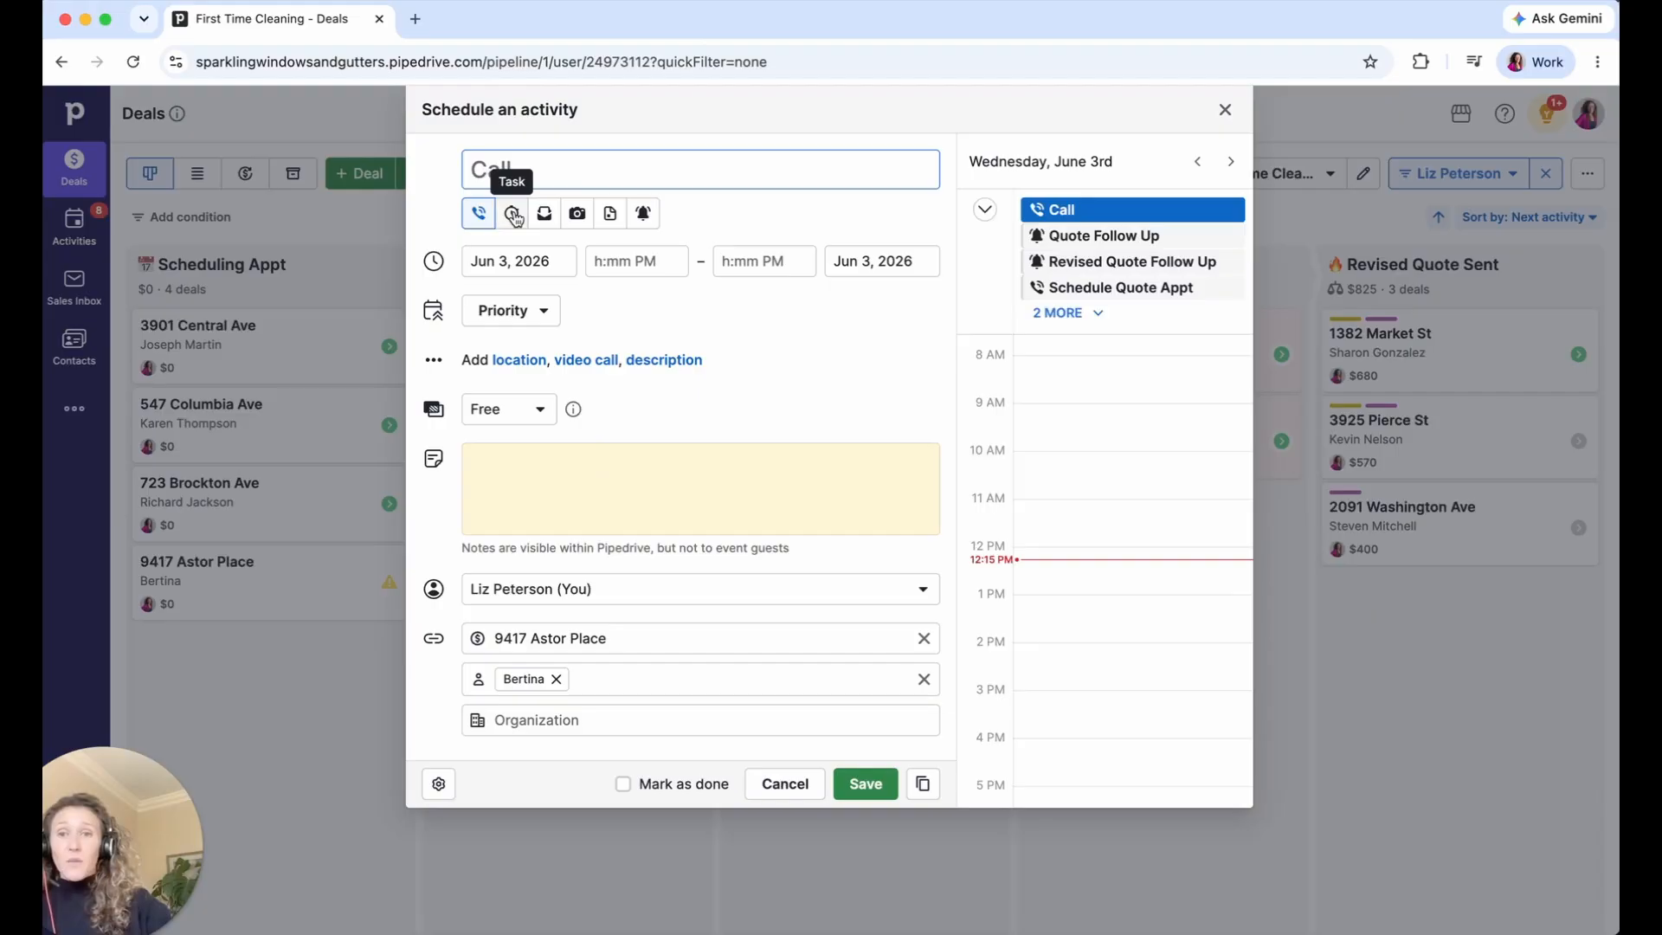
left_click(544, 213)
left_click(538, 170)
type("Check in on Appt")
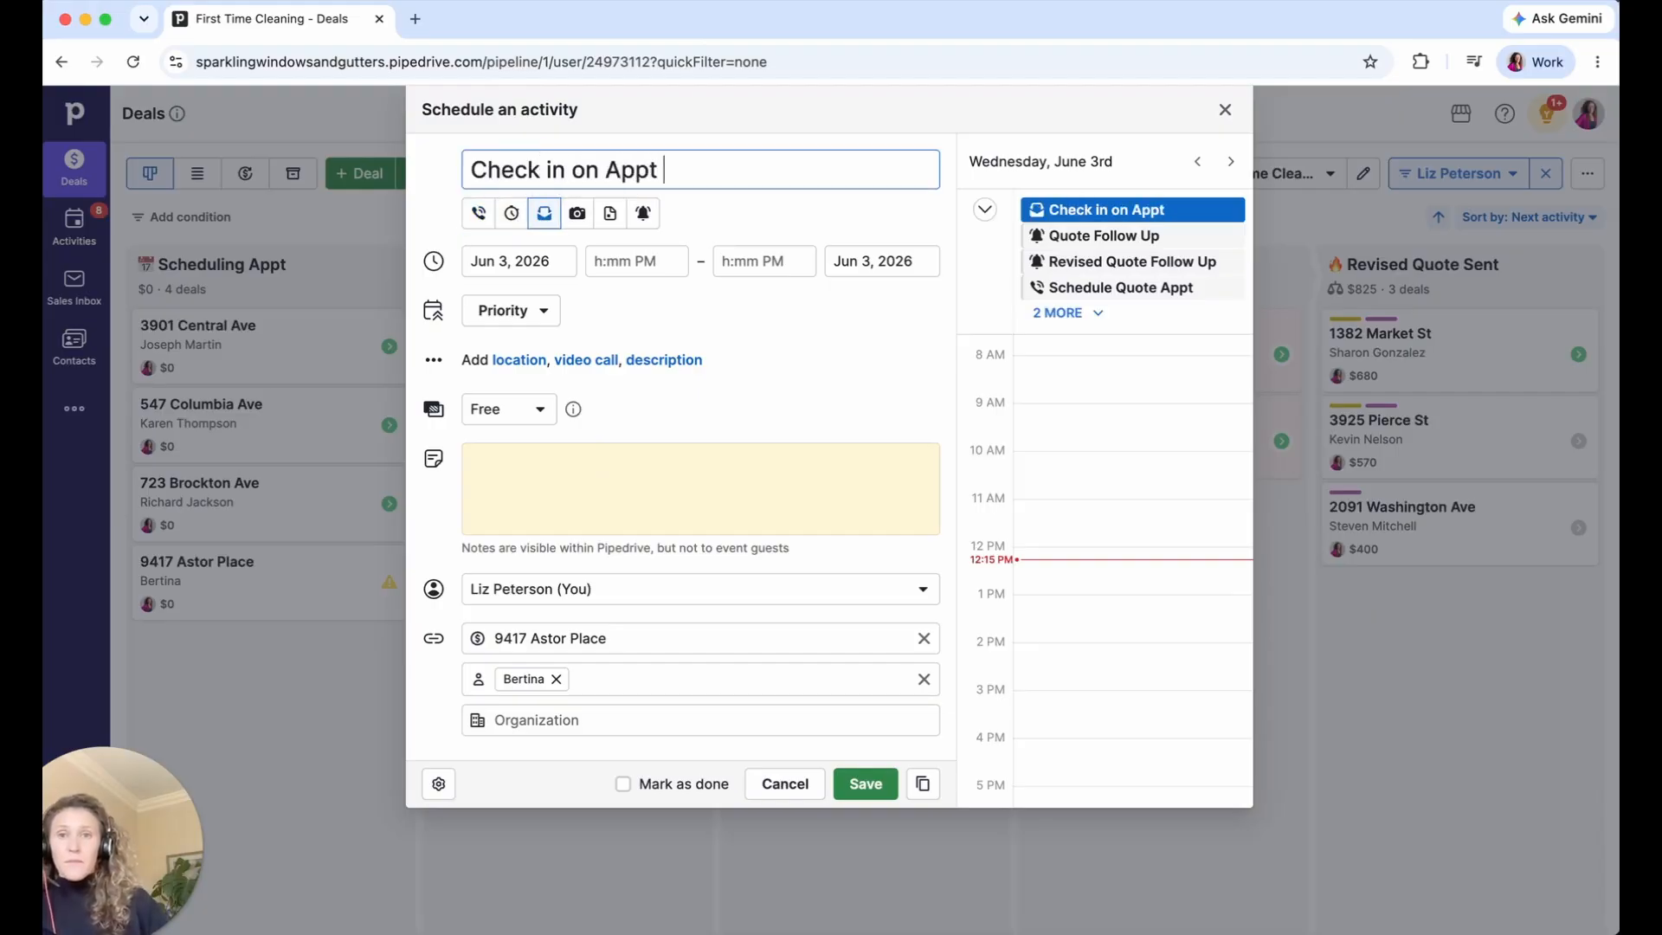
left_click(532, 263)
left_click(603, 379)
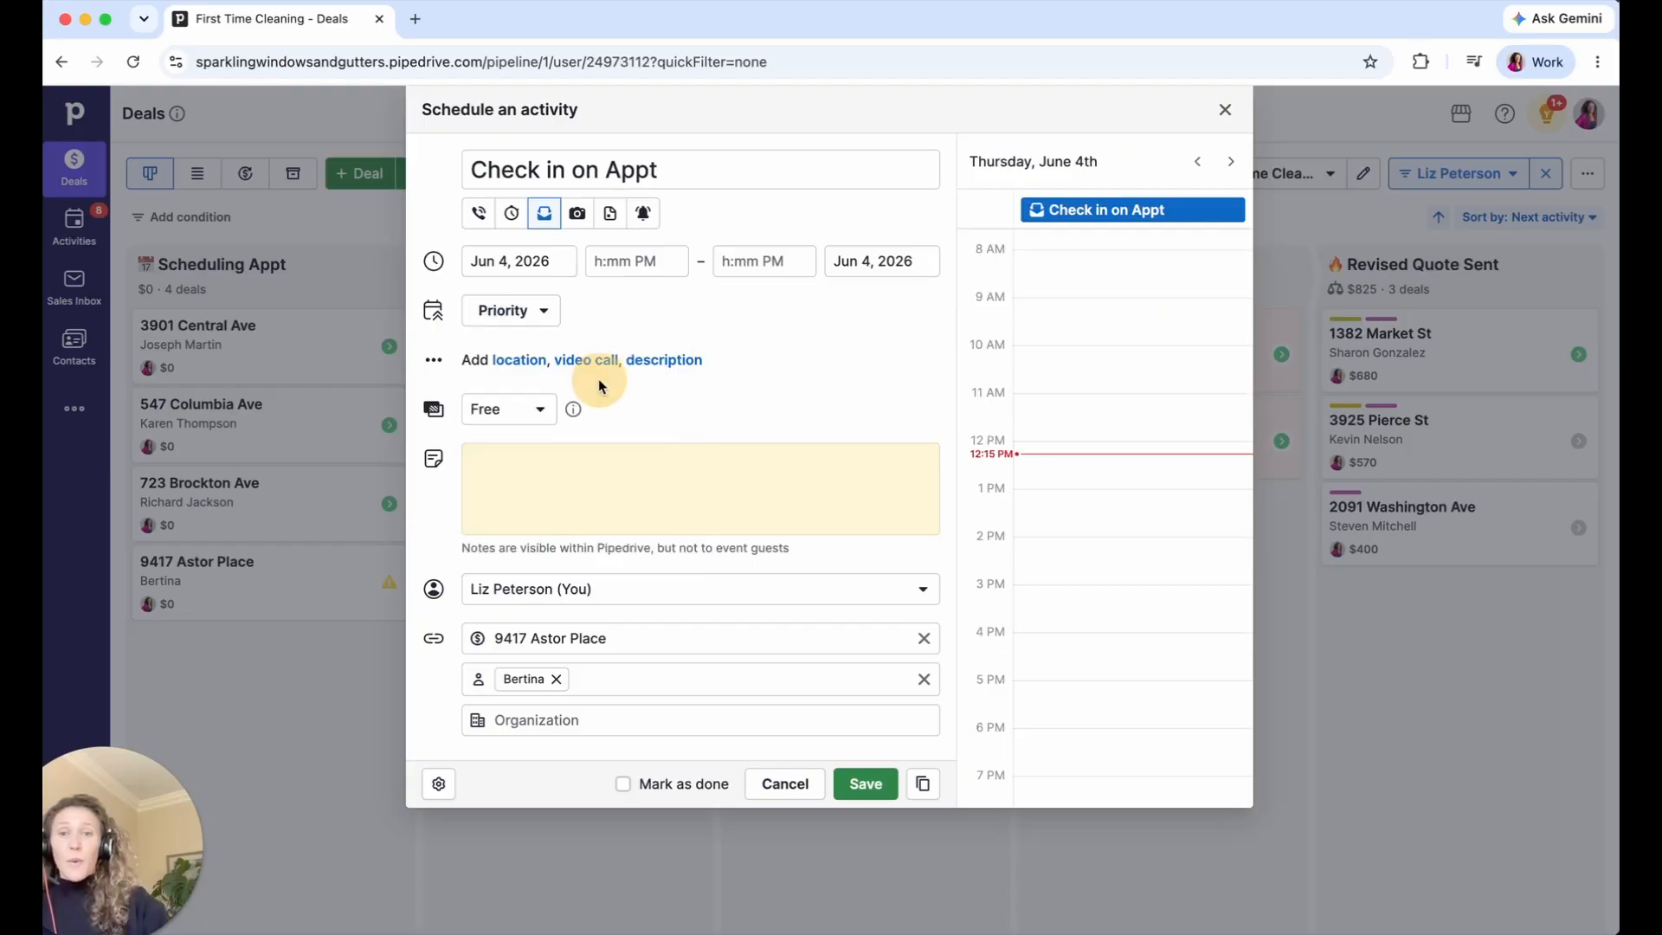
left_click(876, 786)
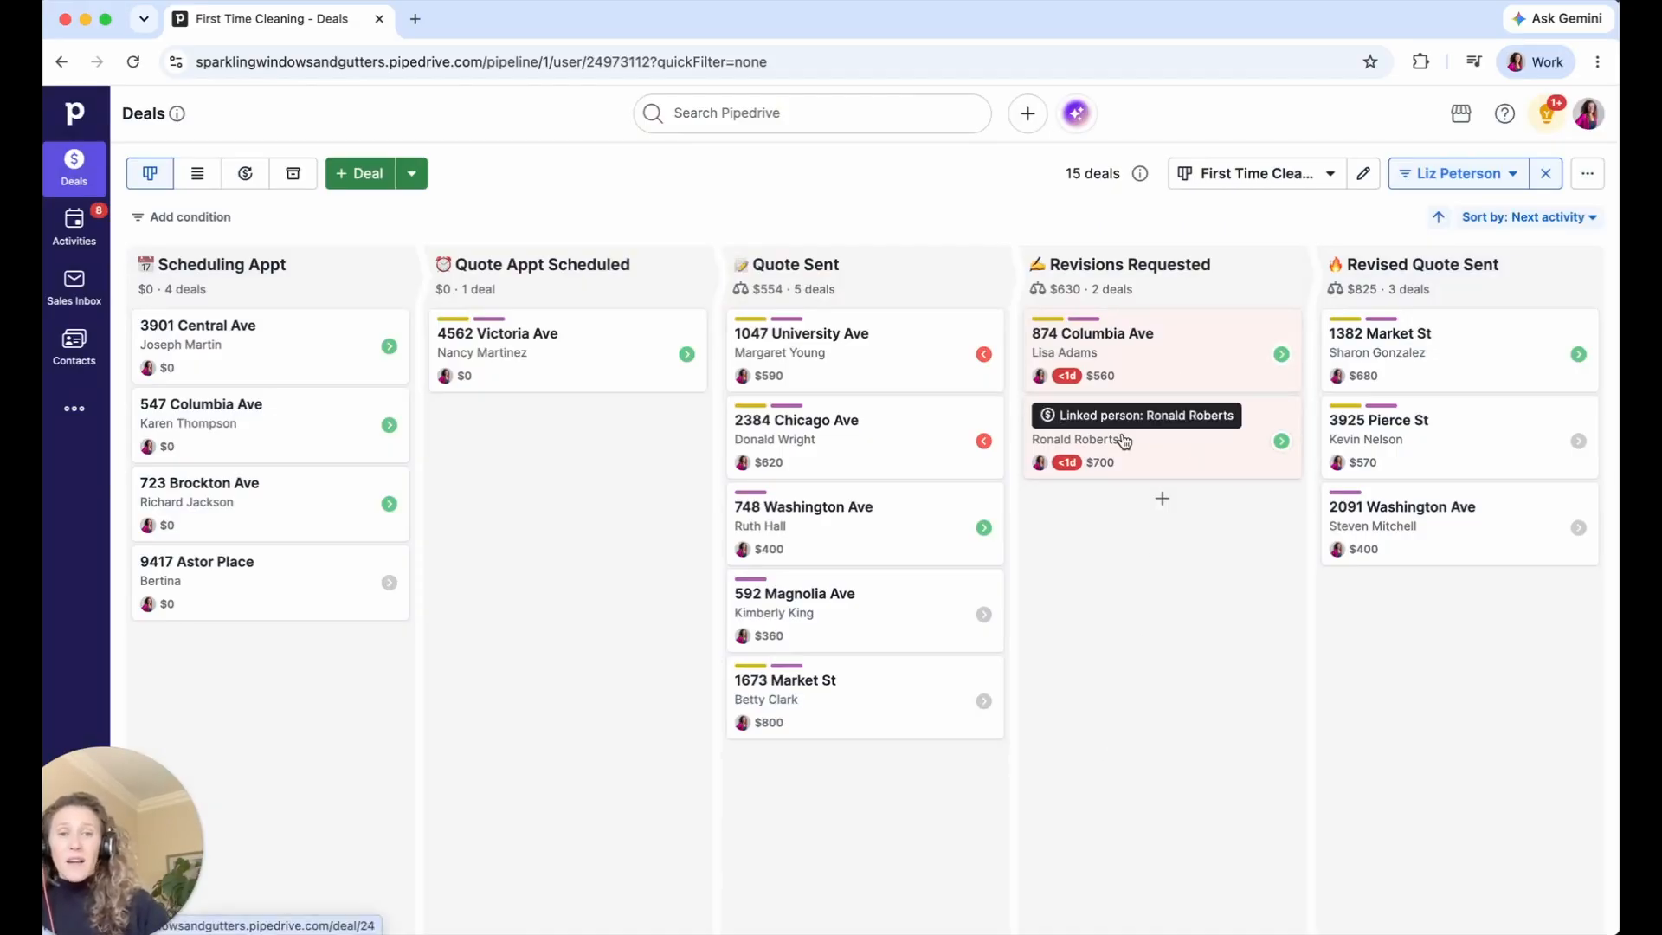
mouse_move(1063, 377)
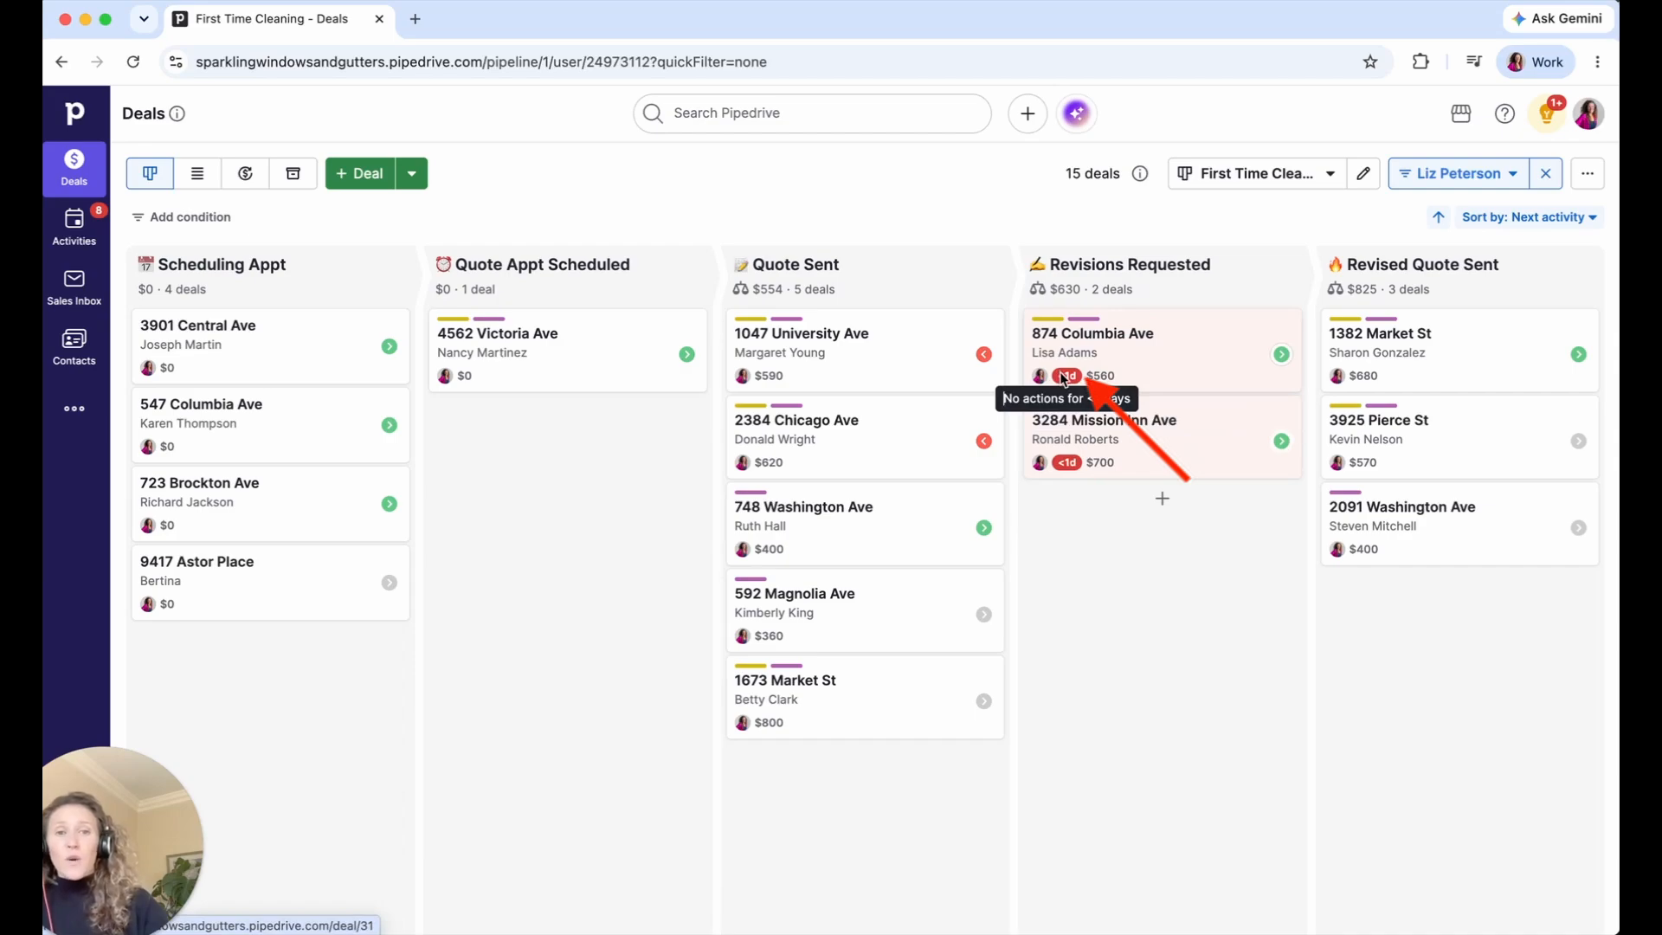
mouse_move(1070, 467)
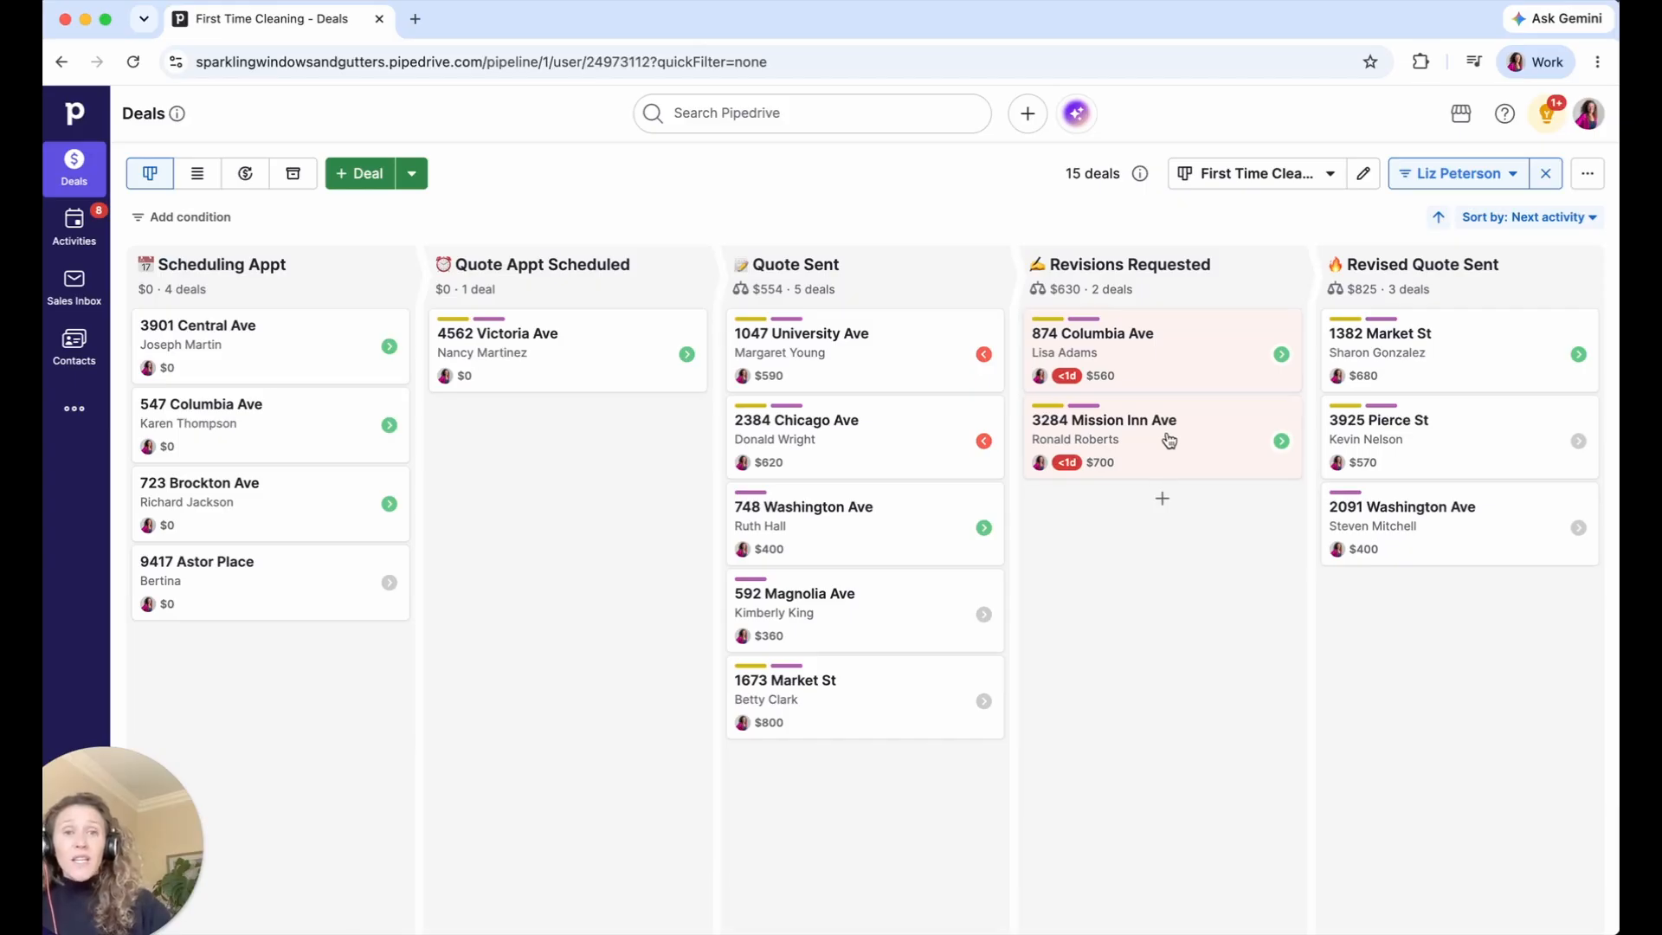
left_click(1176, 375)
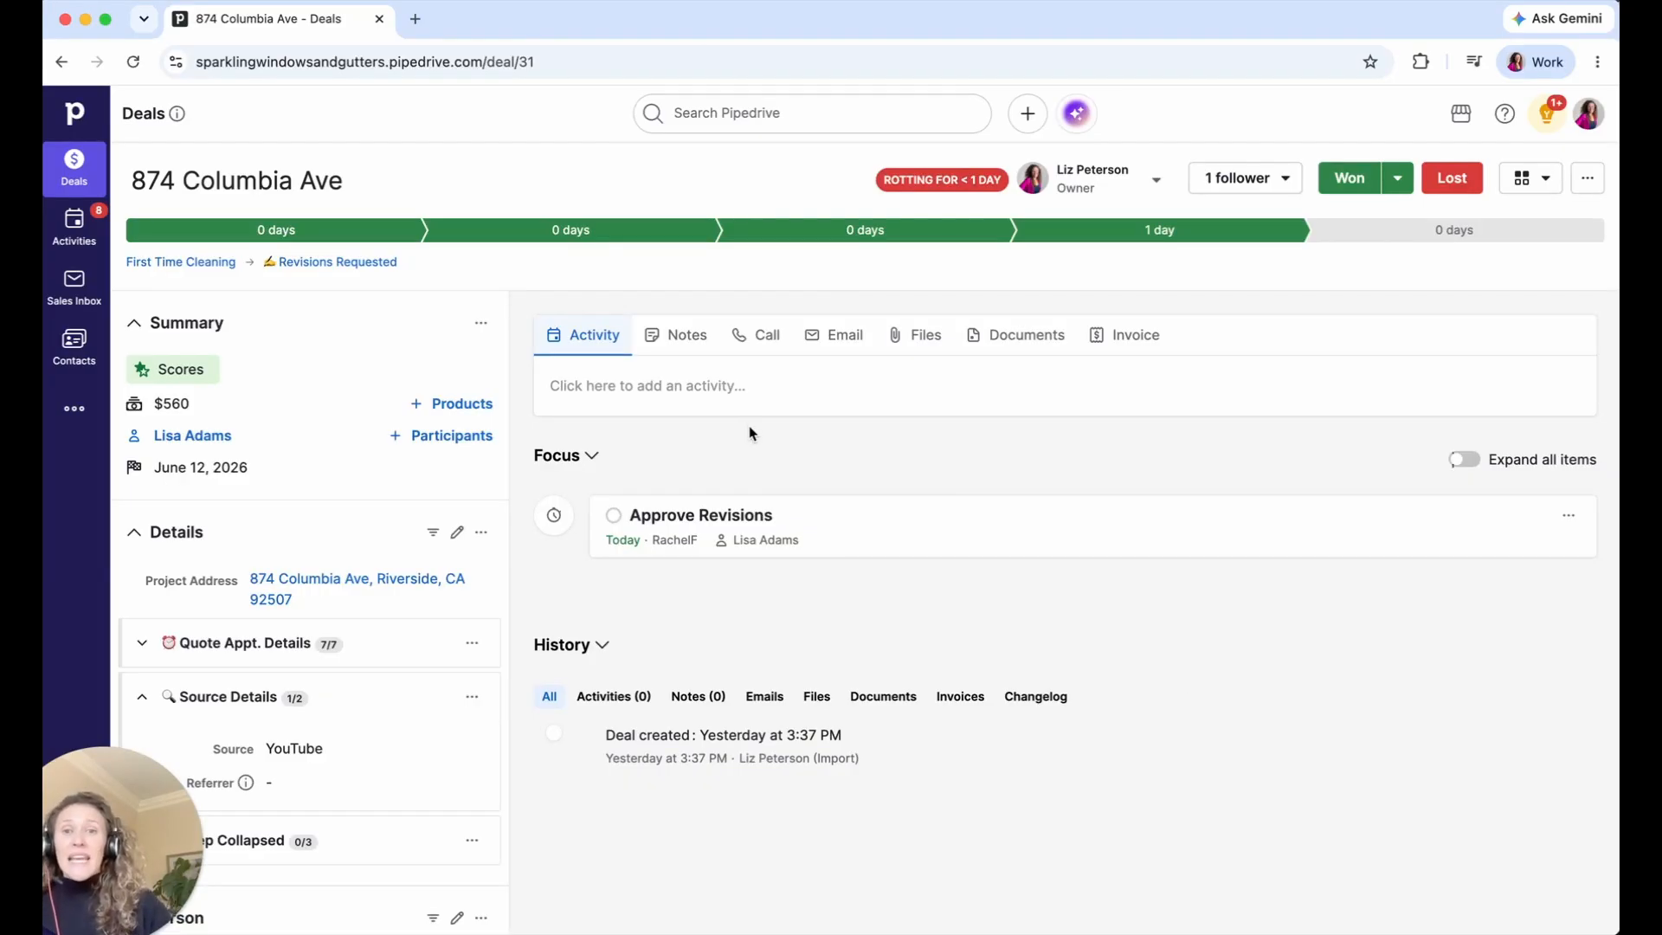
left_click(680, 347)
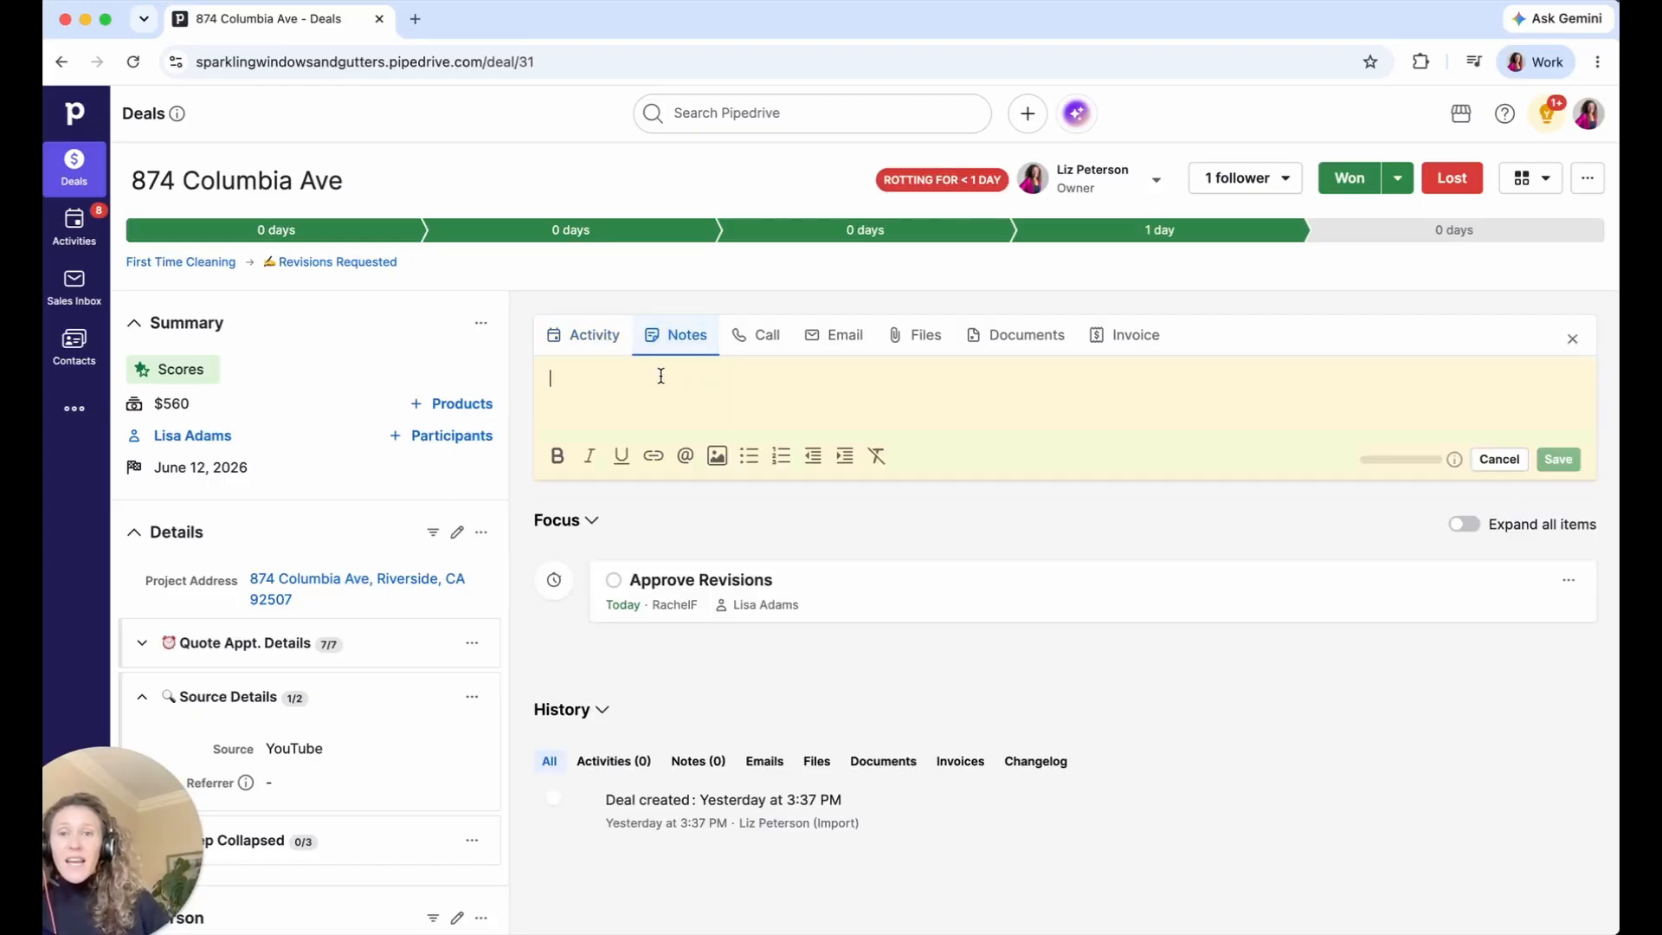
type("@")
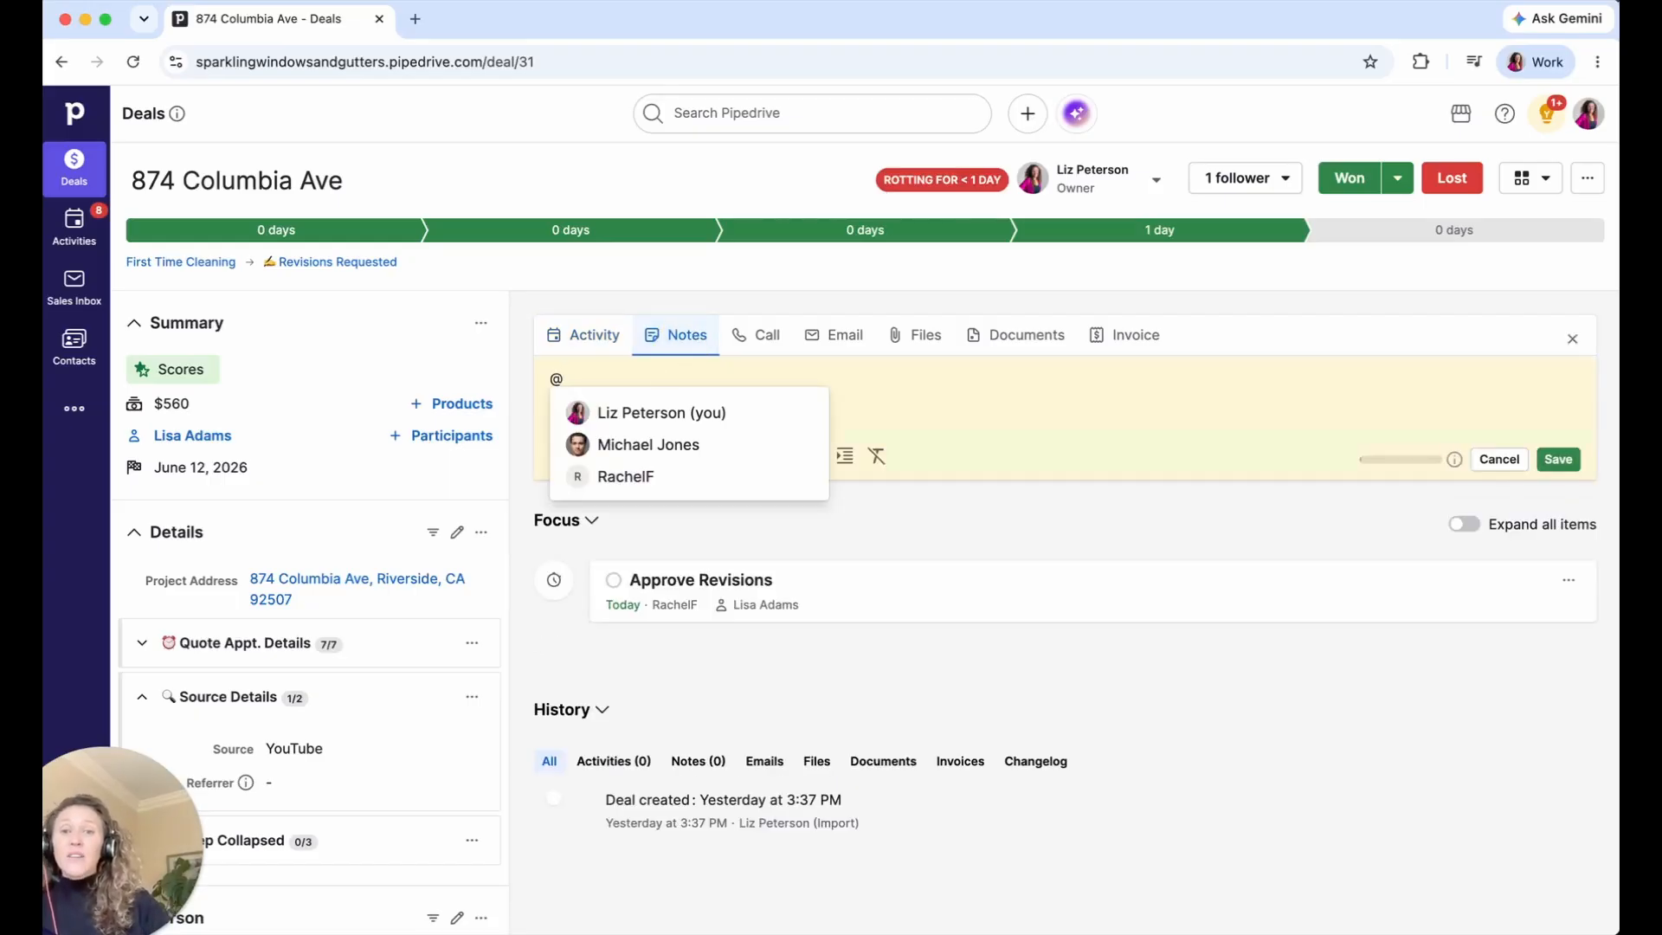
left_click(627, 477)
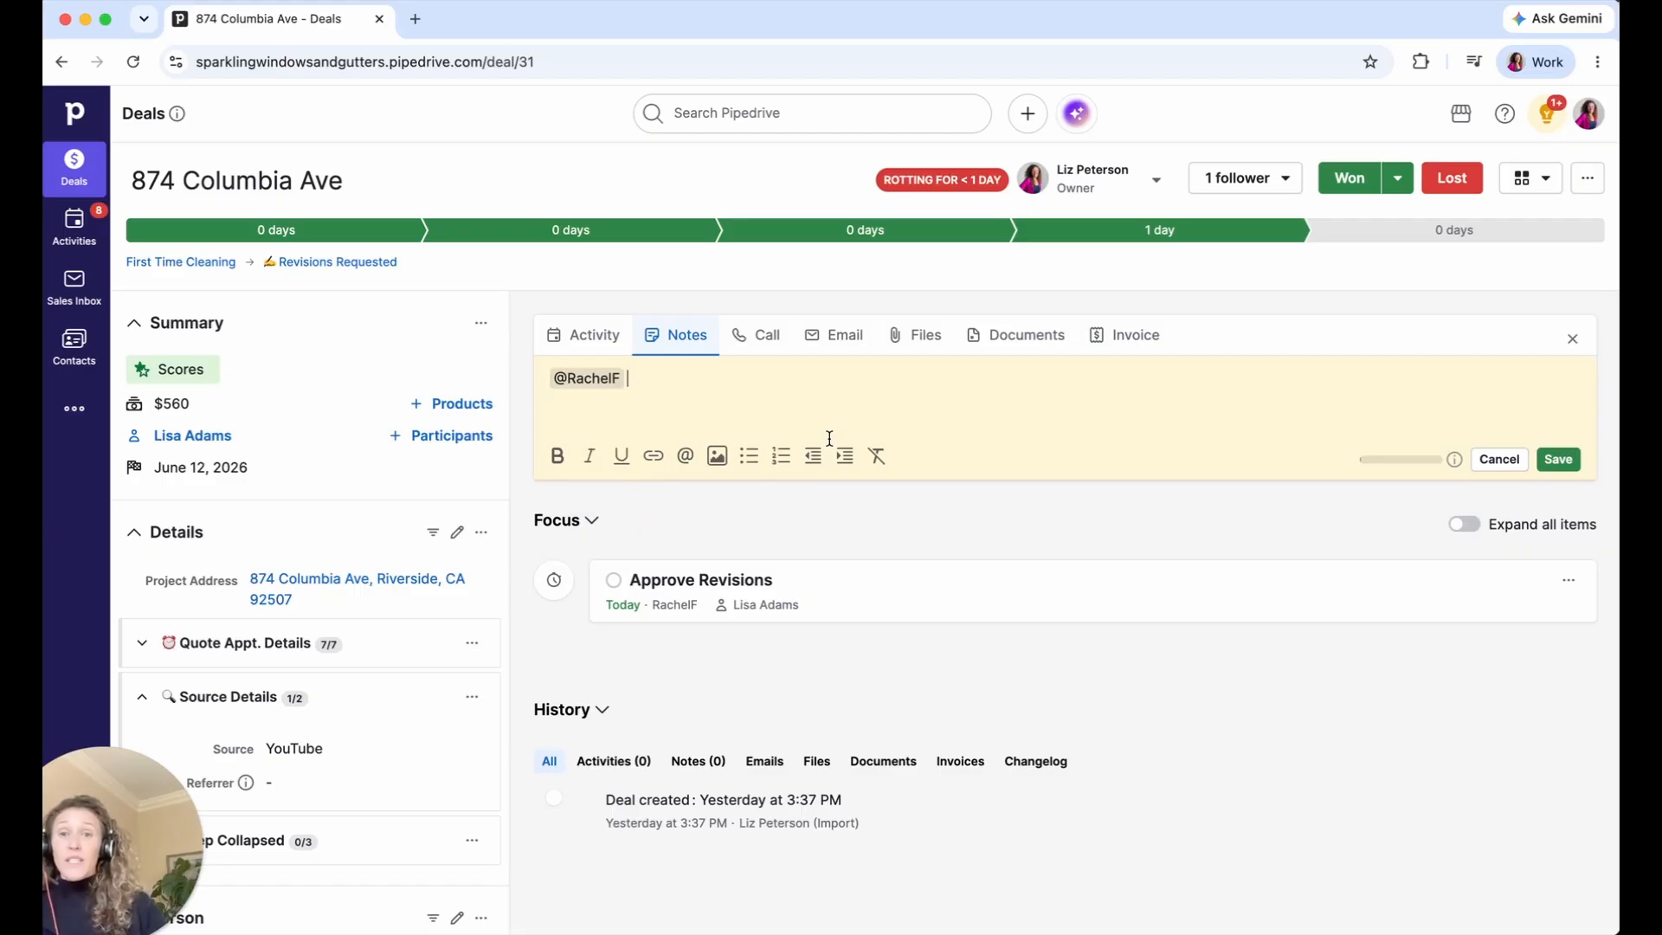
type("can you please review the revisions so I can sent out the revised quote? Thanks!")
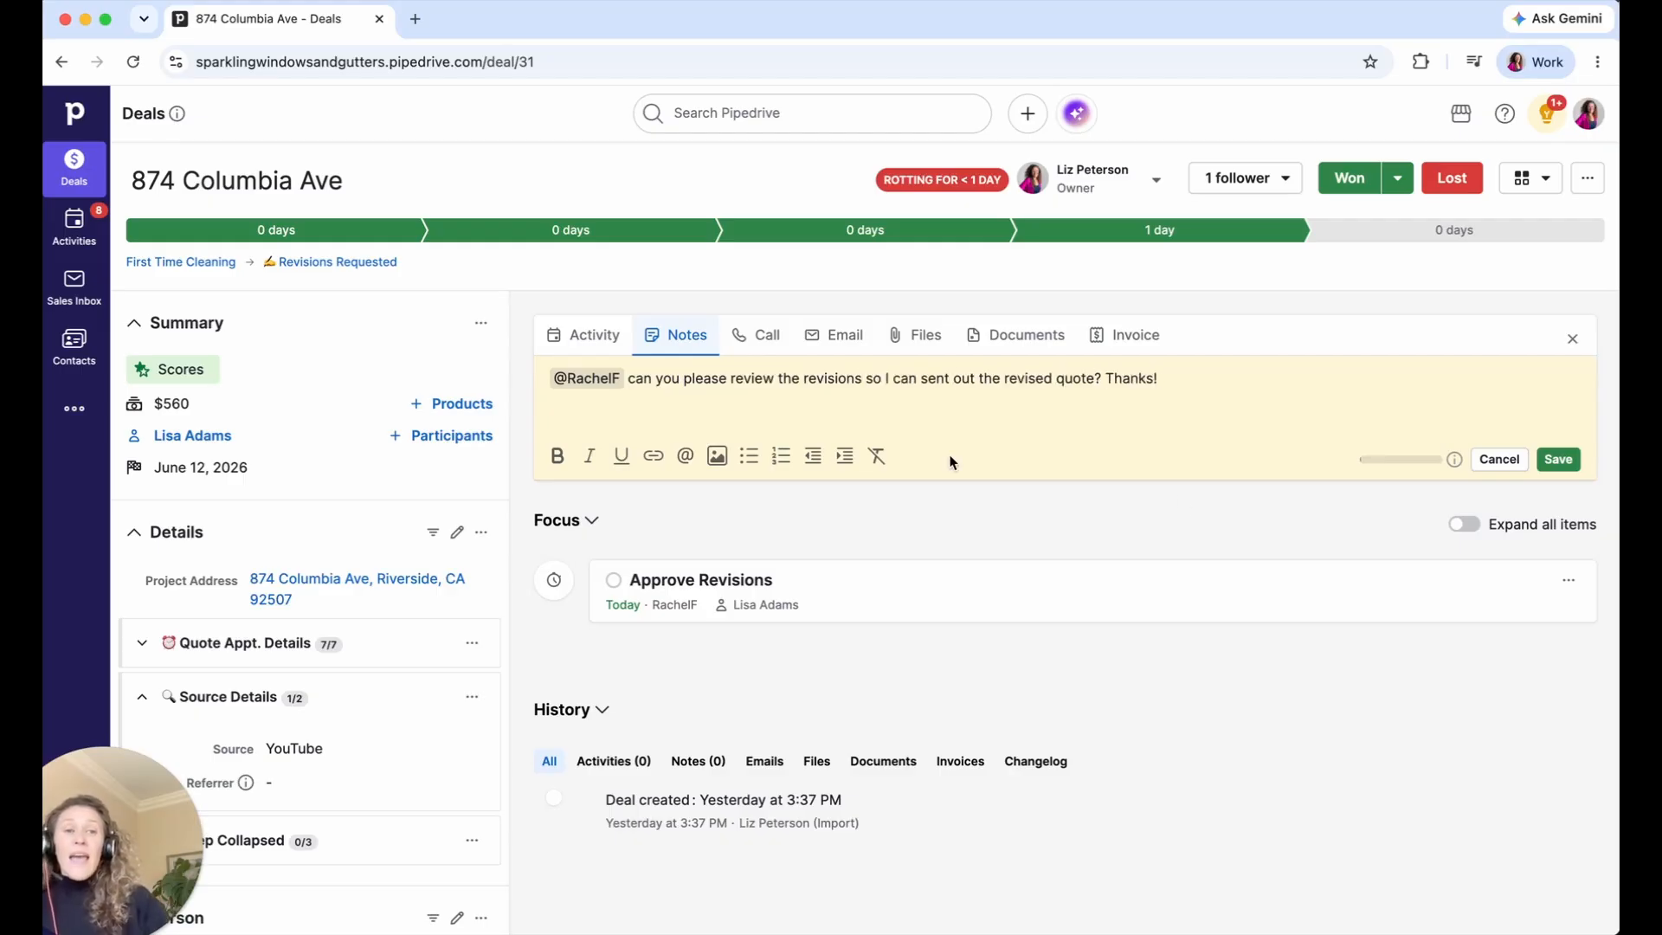
left_click(1557, 461)
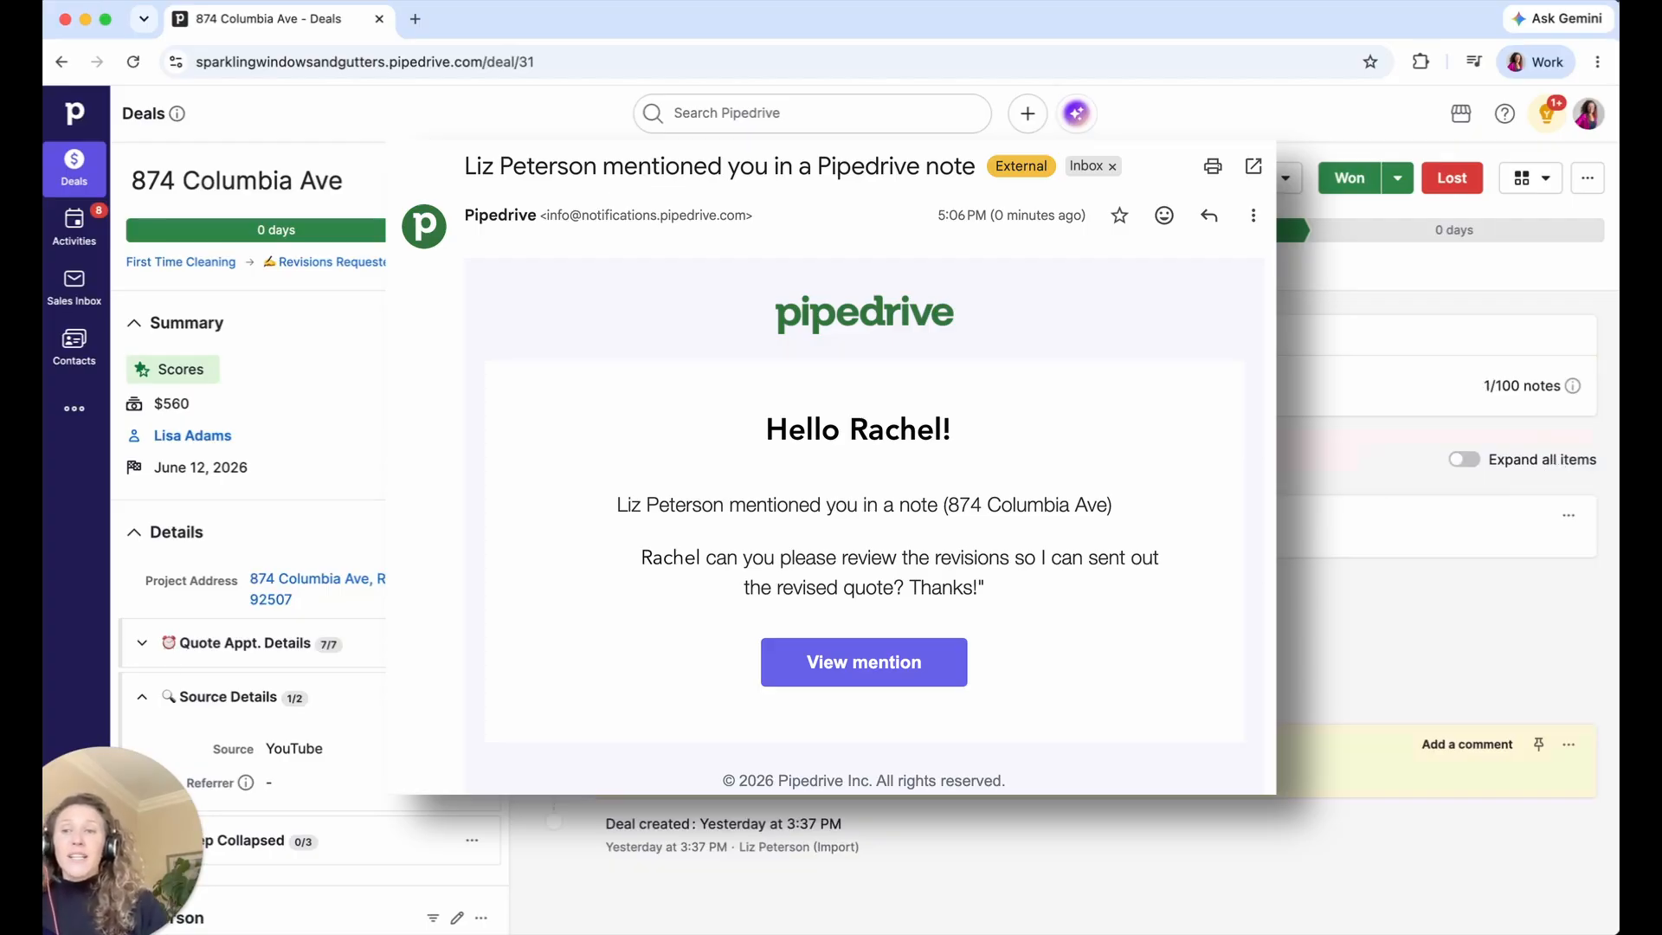
- Start a comment reply on the saved mention note in History
left_click(1456, 746)
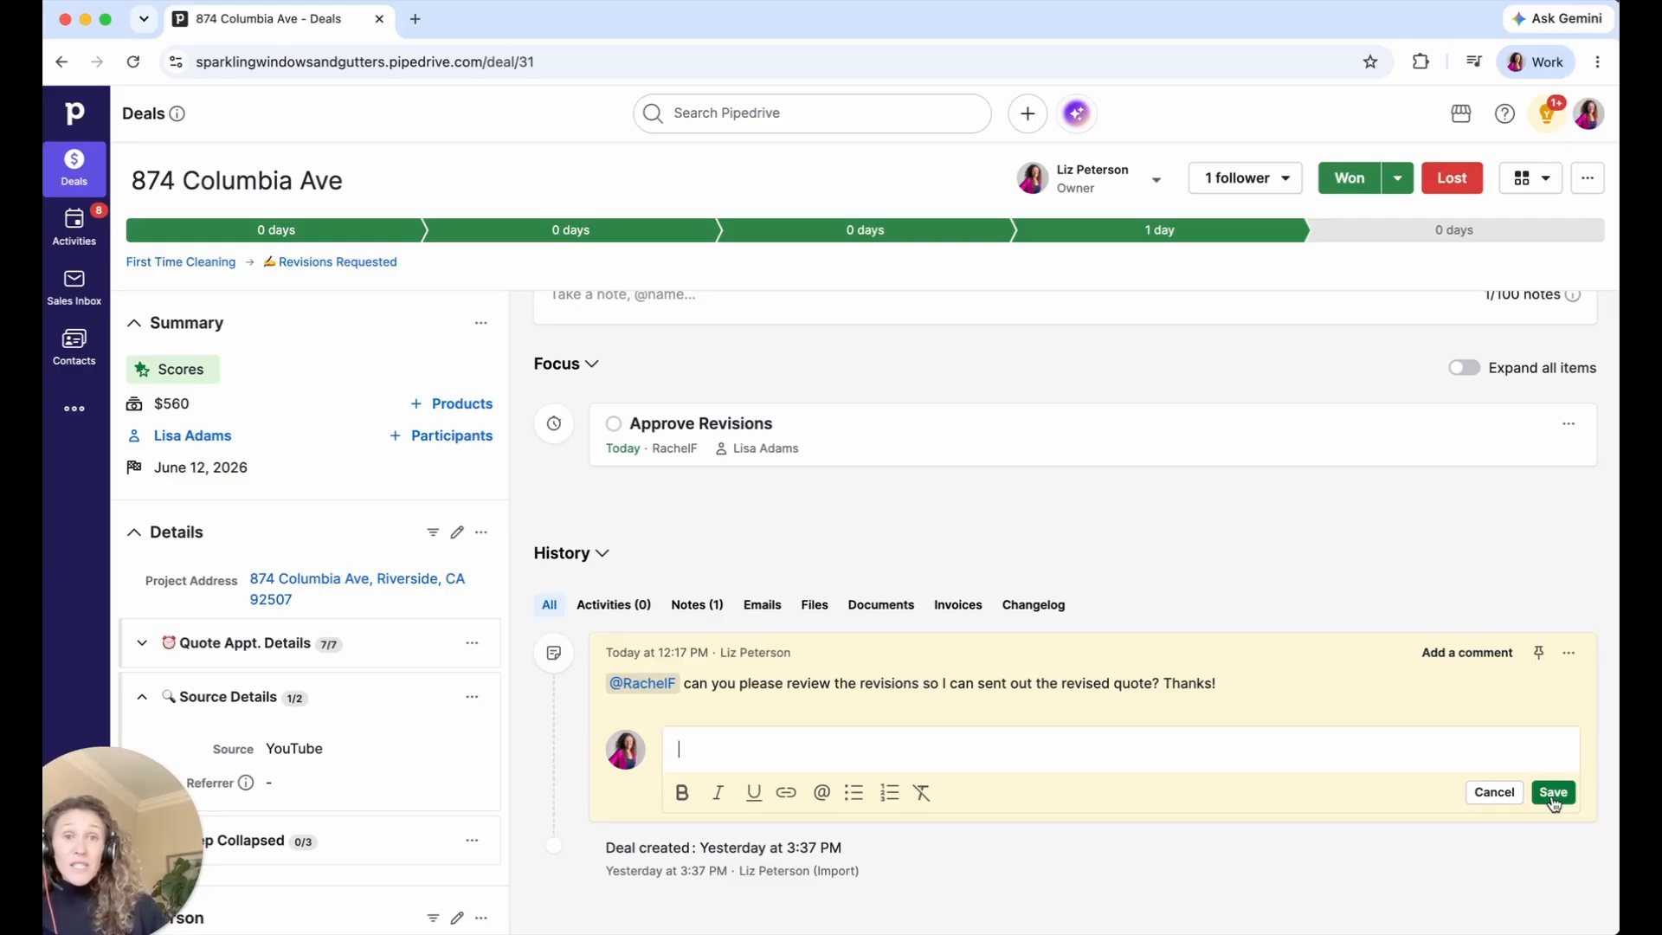
left_click(734, 114)
type("mar")
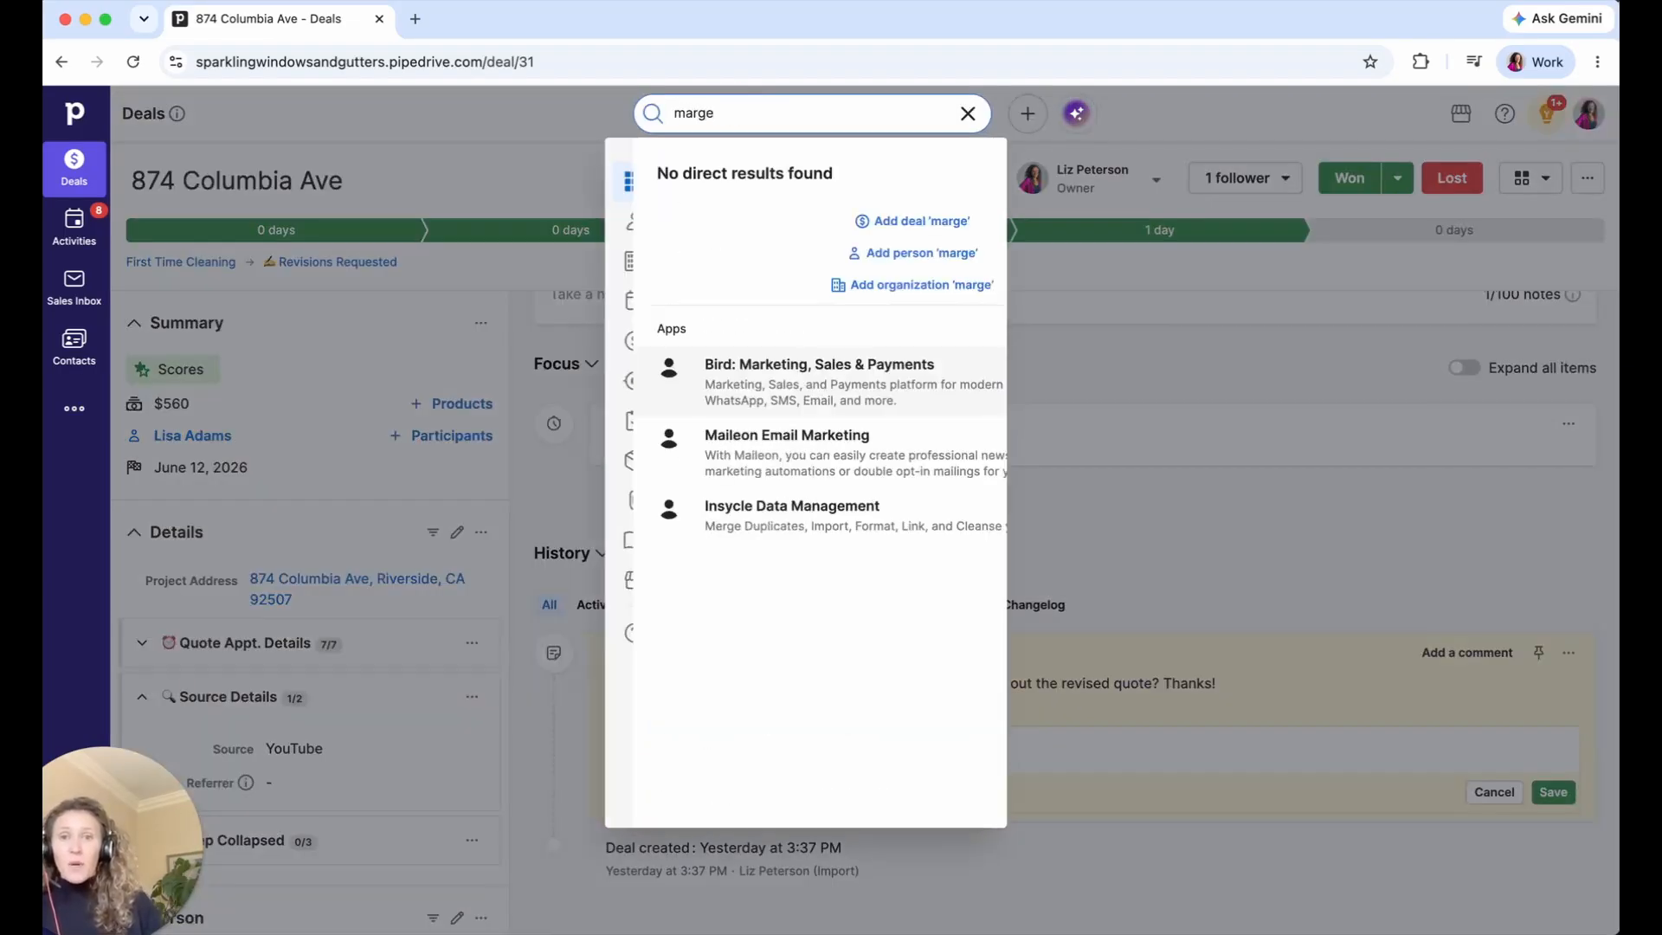
type("ge")
key("BackSpace")
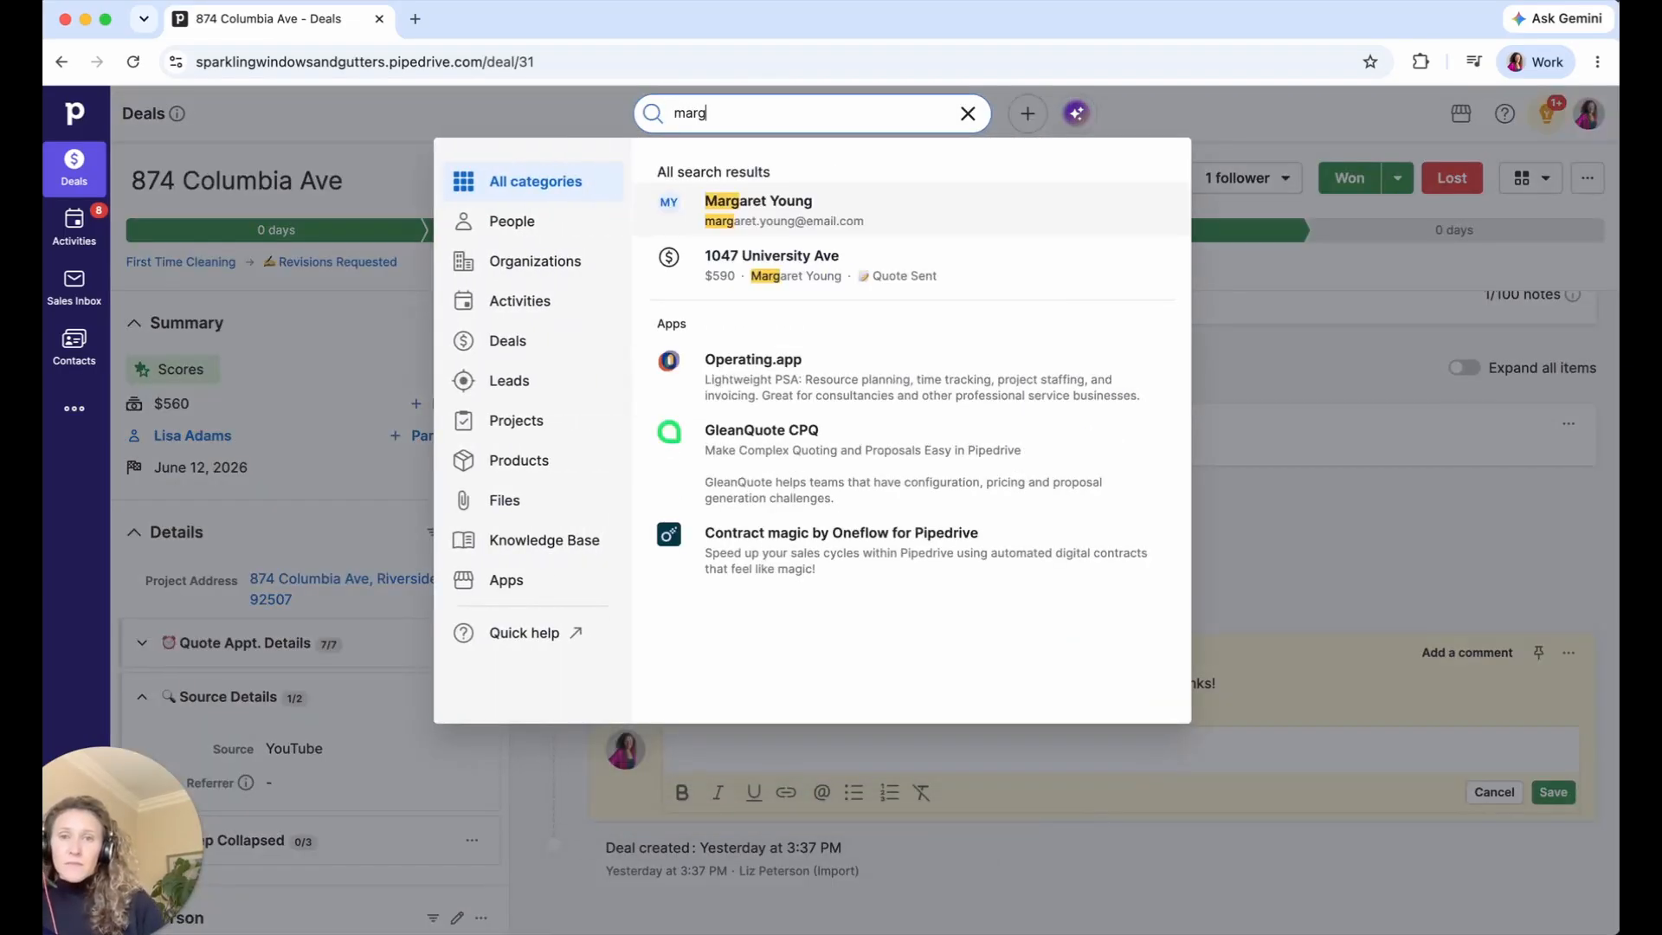
left_click(682, 286)
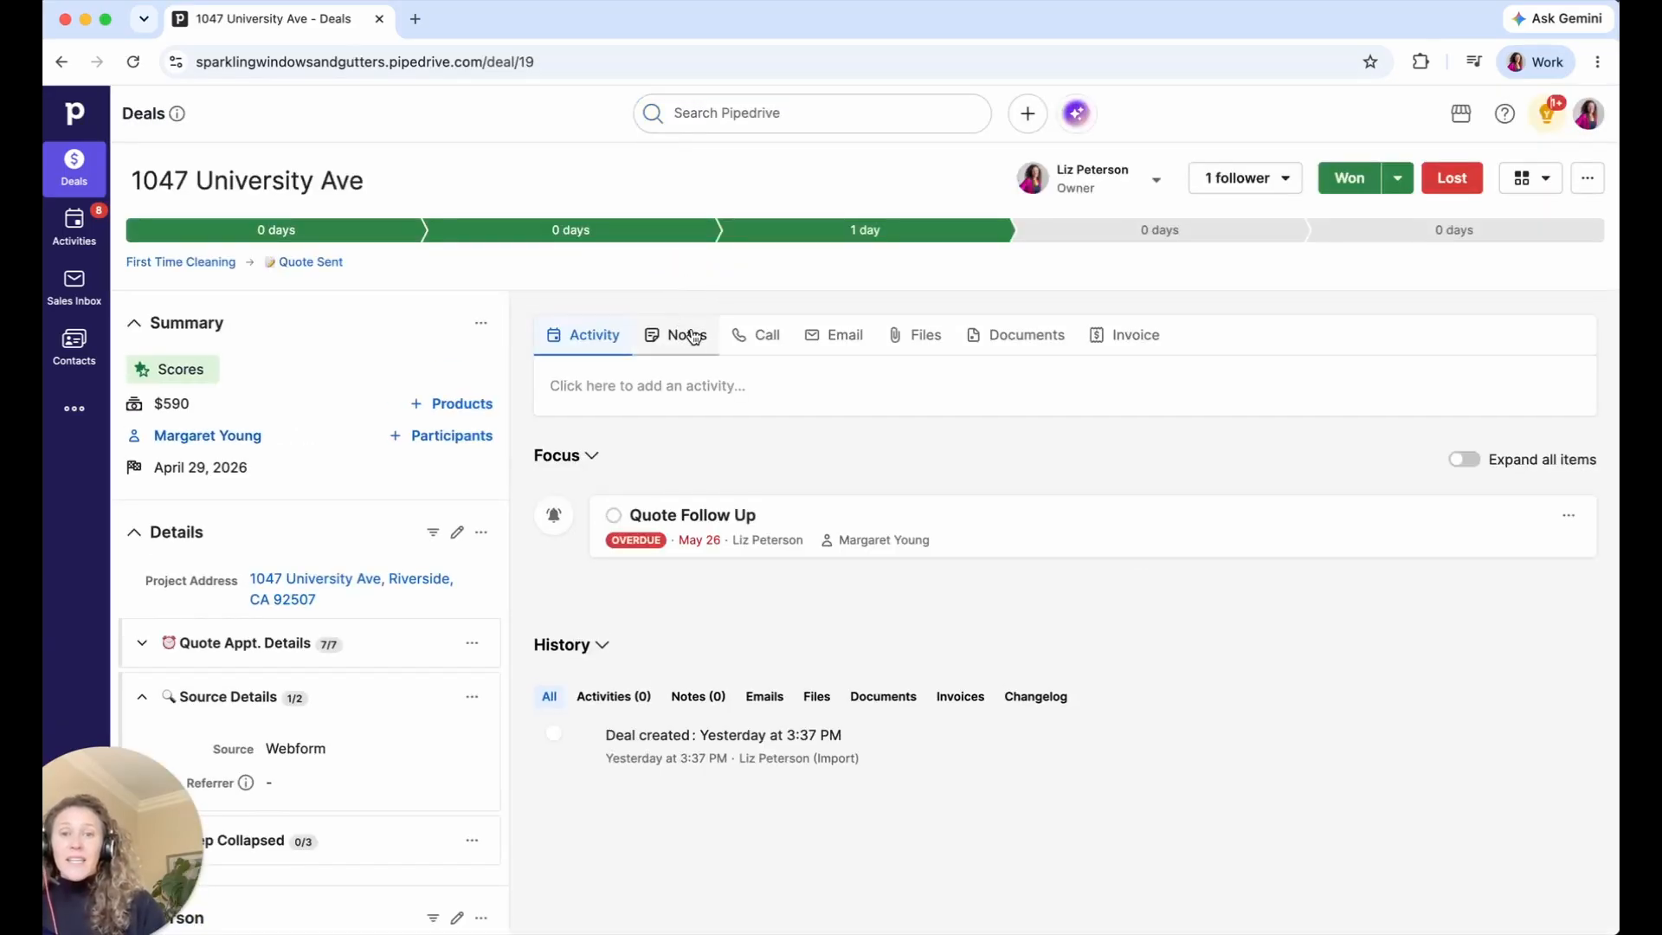
left_click(784, 831)
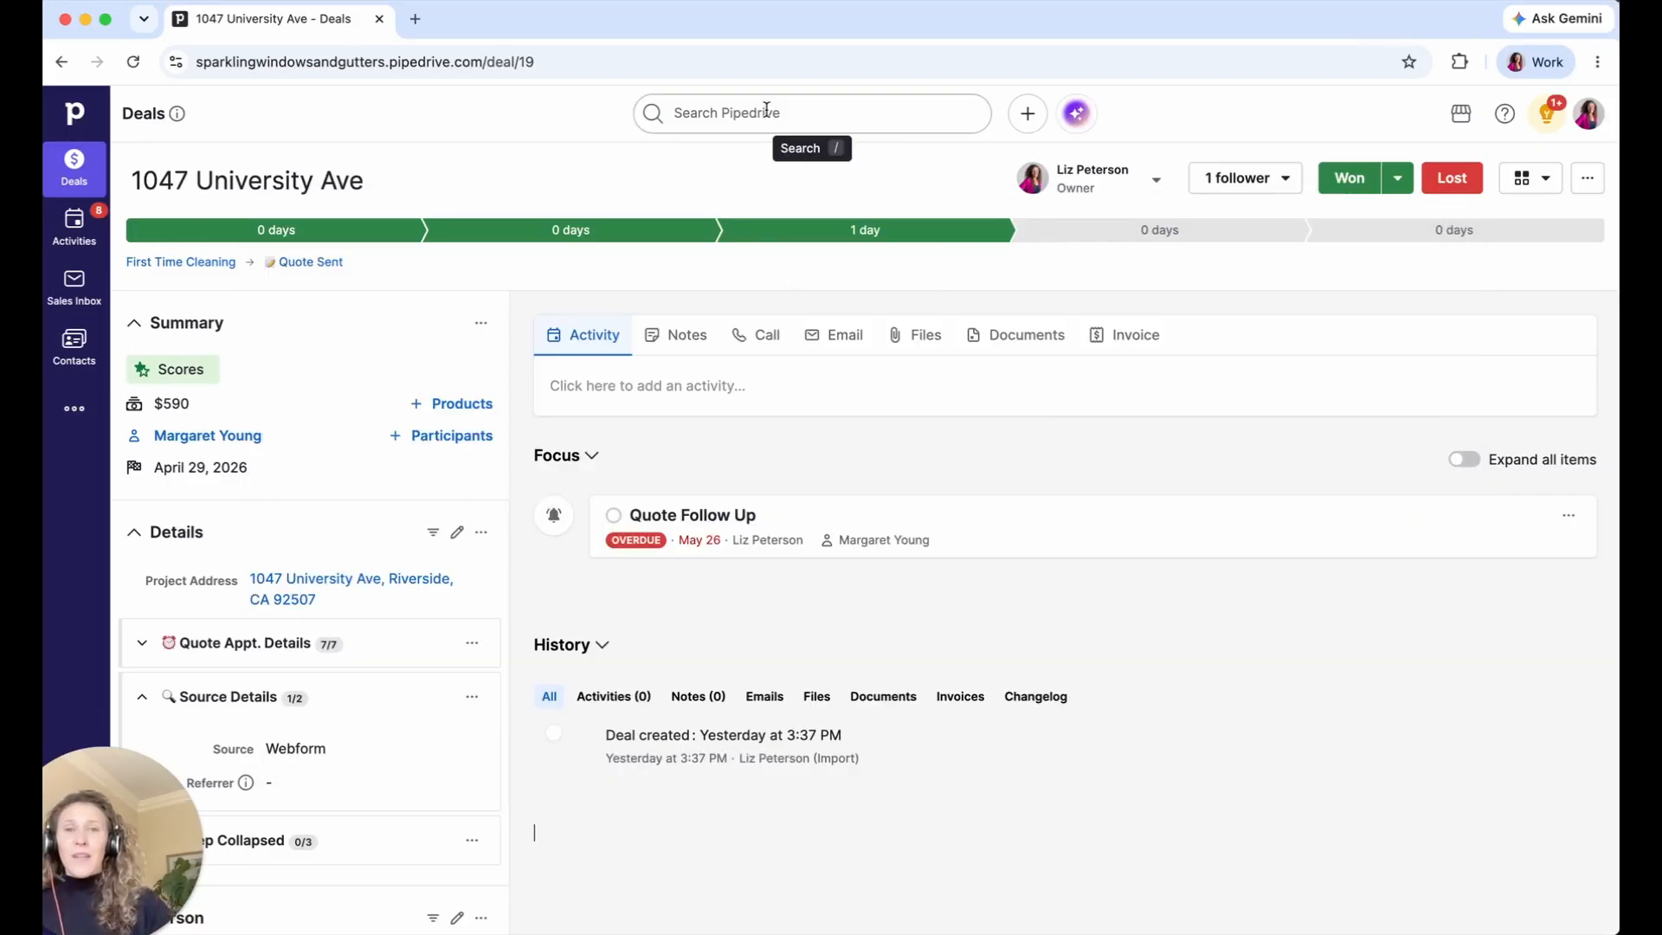
left_click(767, 110)
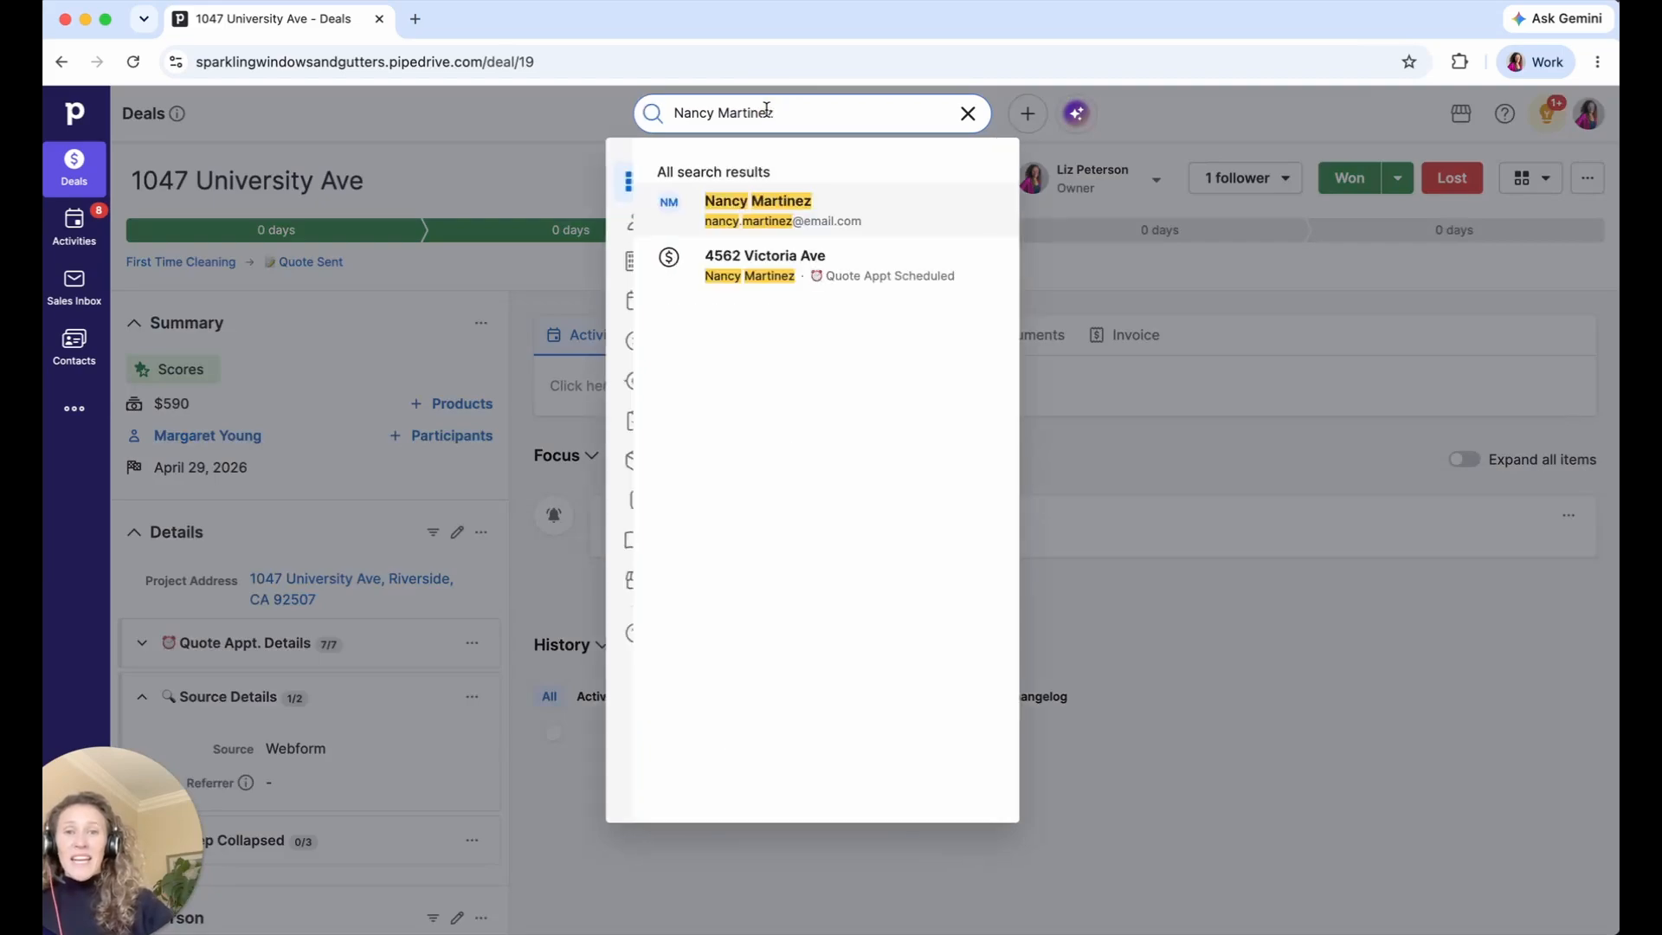
left_click(665, 273)
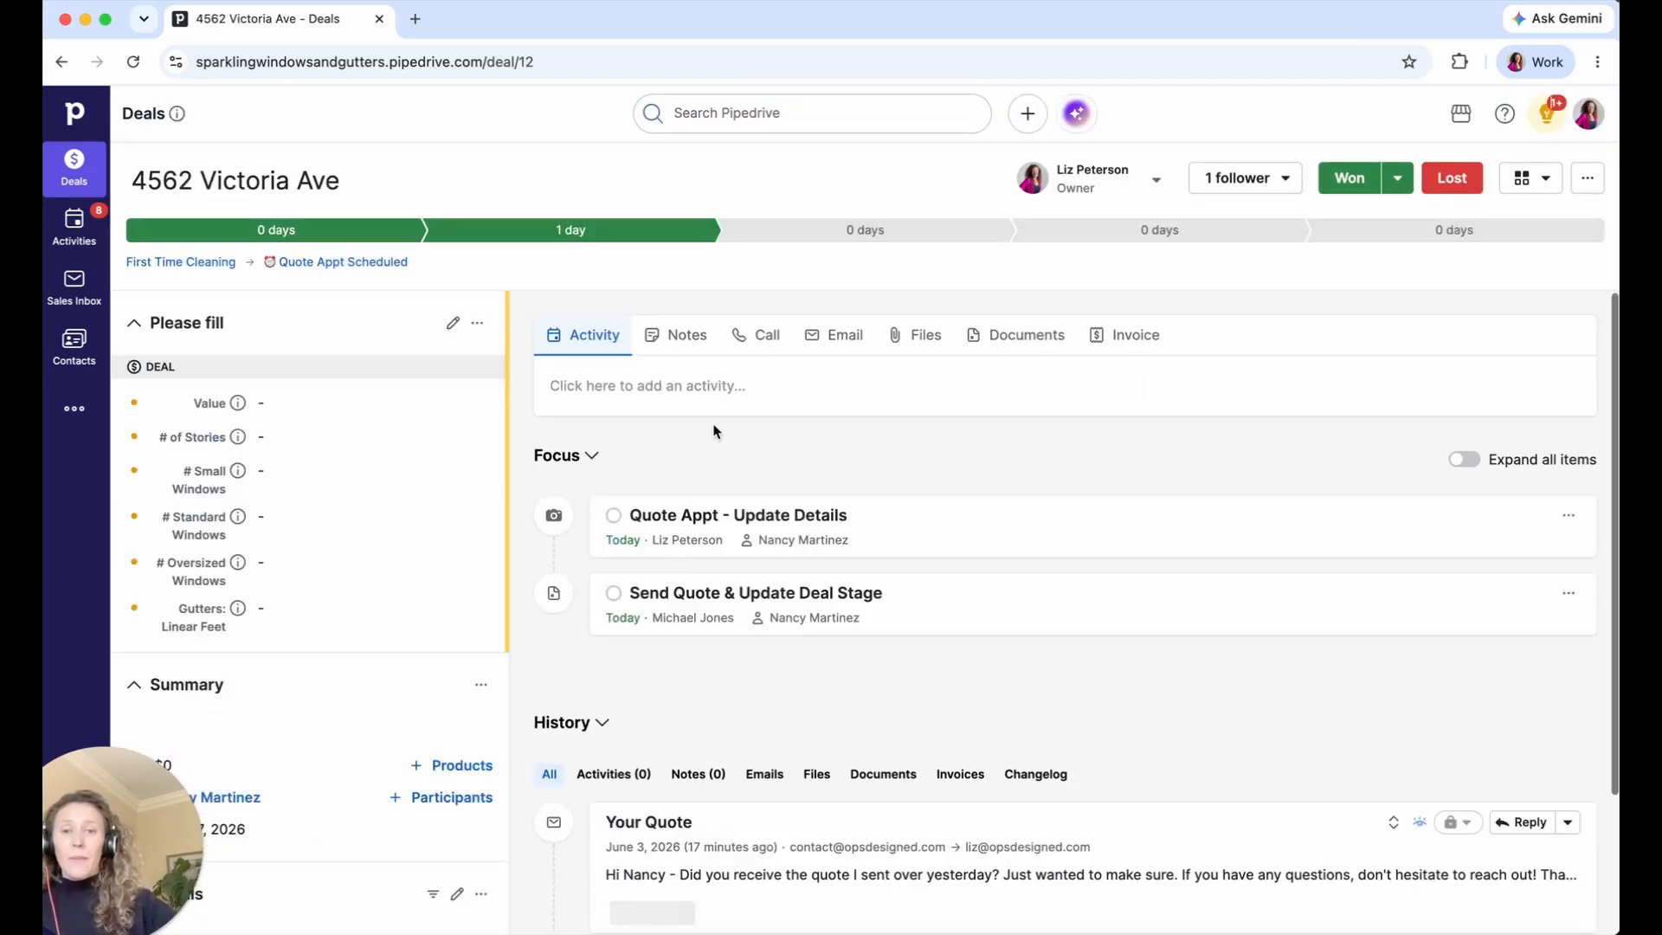
scroll(714, 430, "down", 2)
left_click(1527, 647)
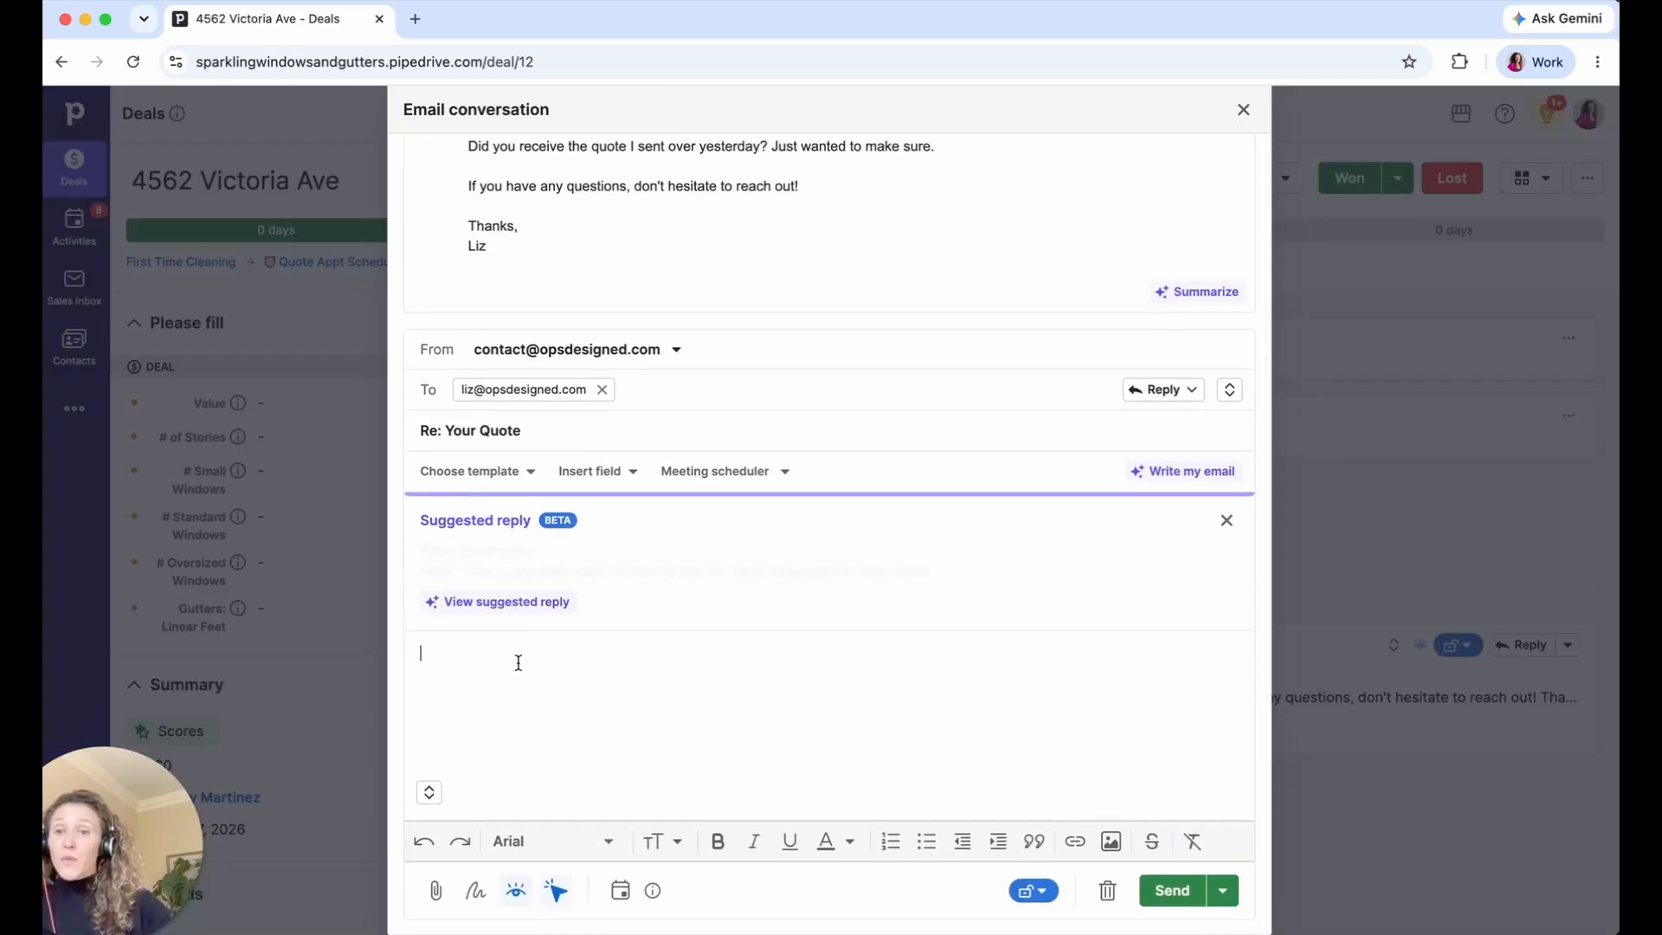
left_click(492, 472)
left_click(506, 662)
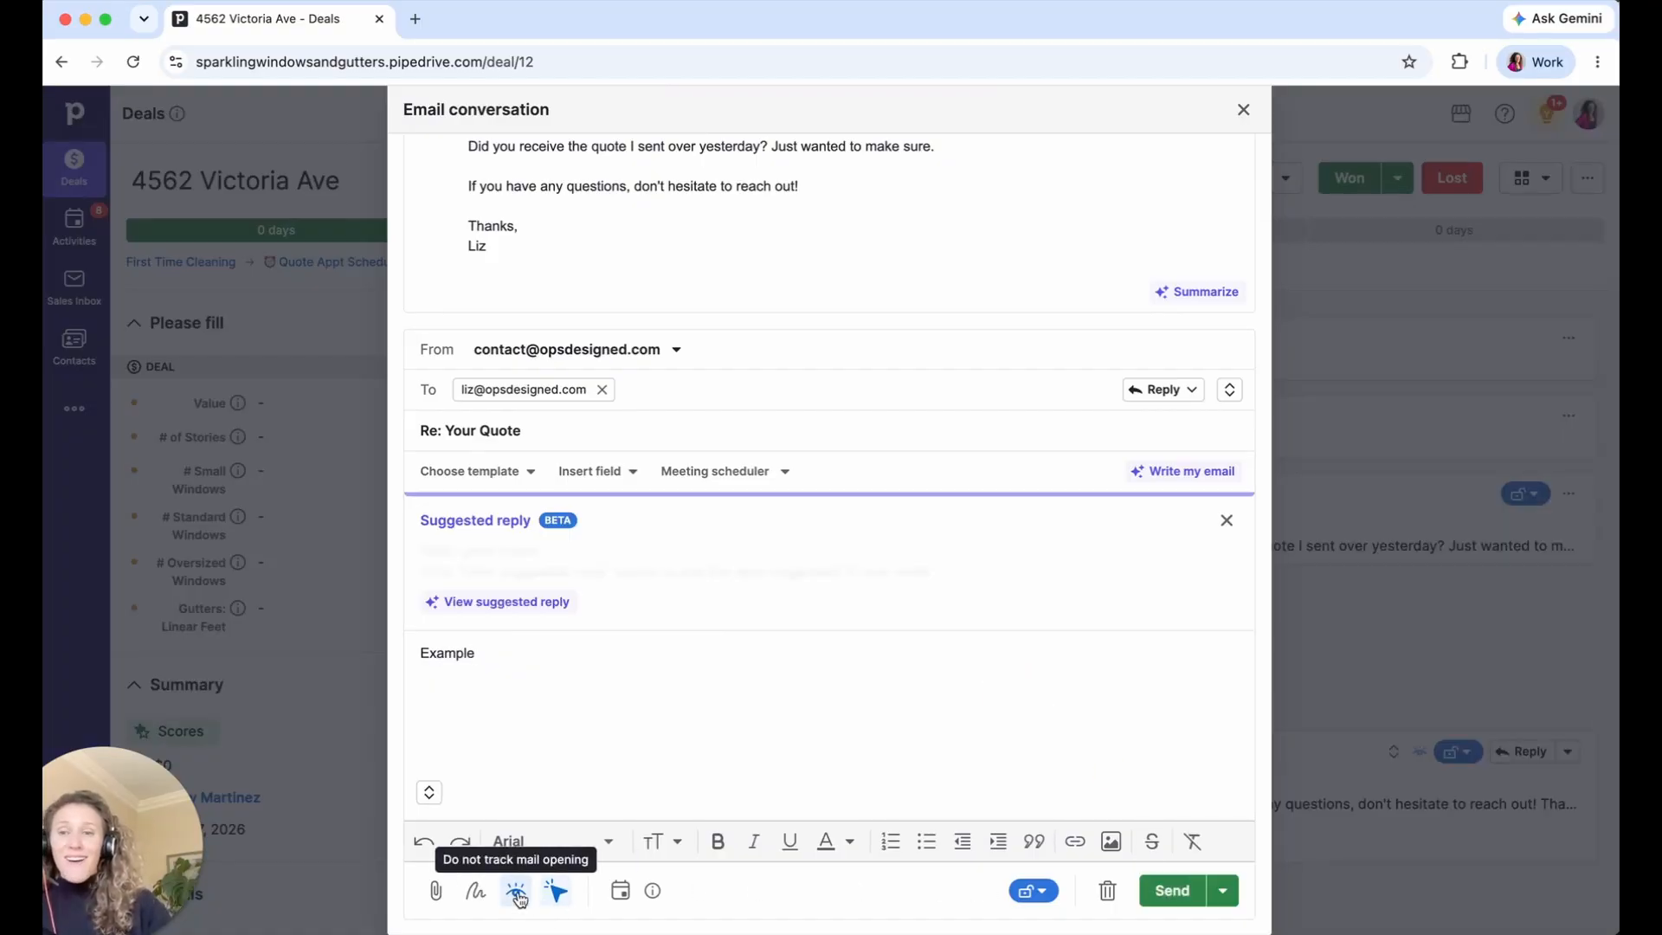
left_click(1244, 109)
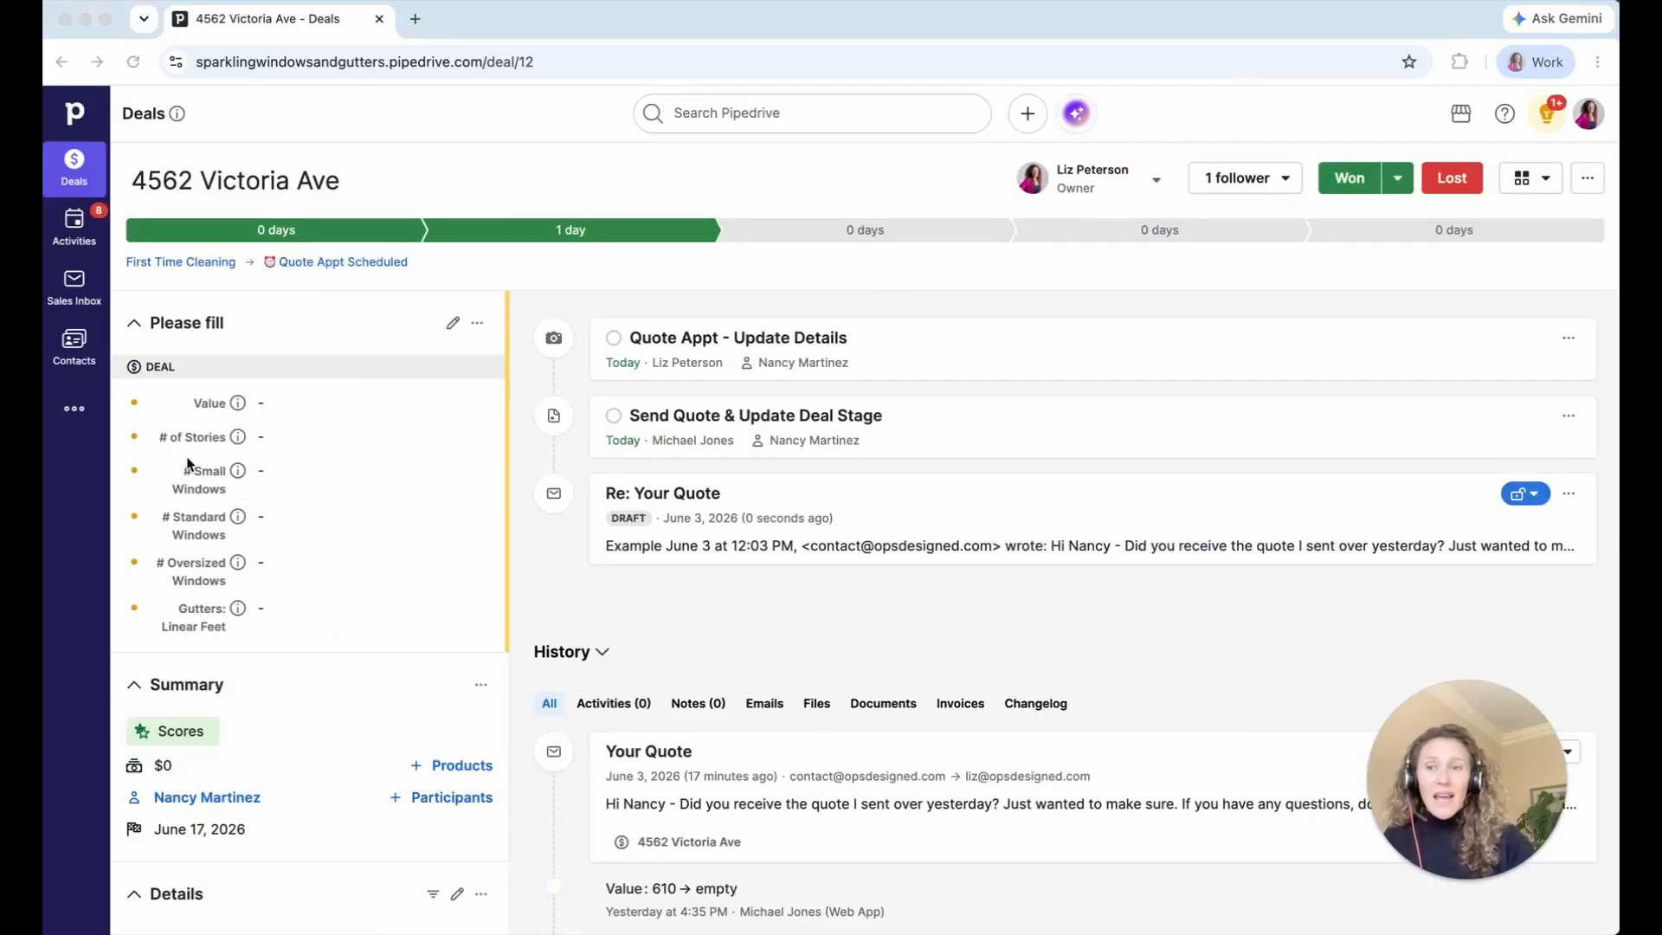
- Set # of Stories to Single and # Small Windows to 10
left_click(277, 438)
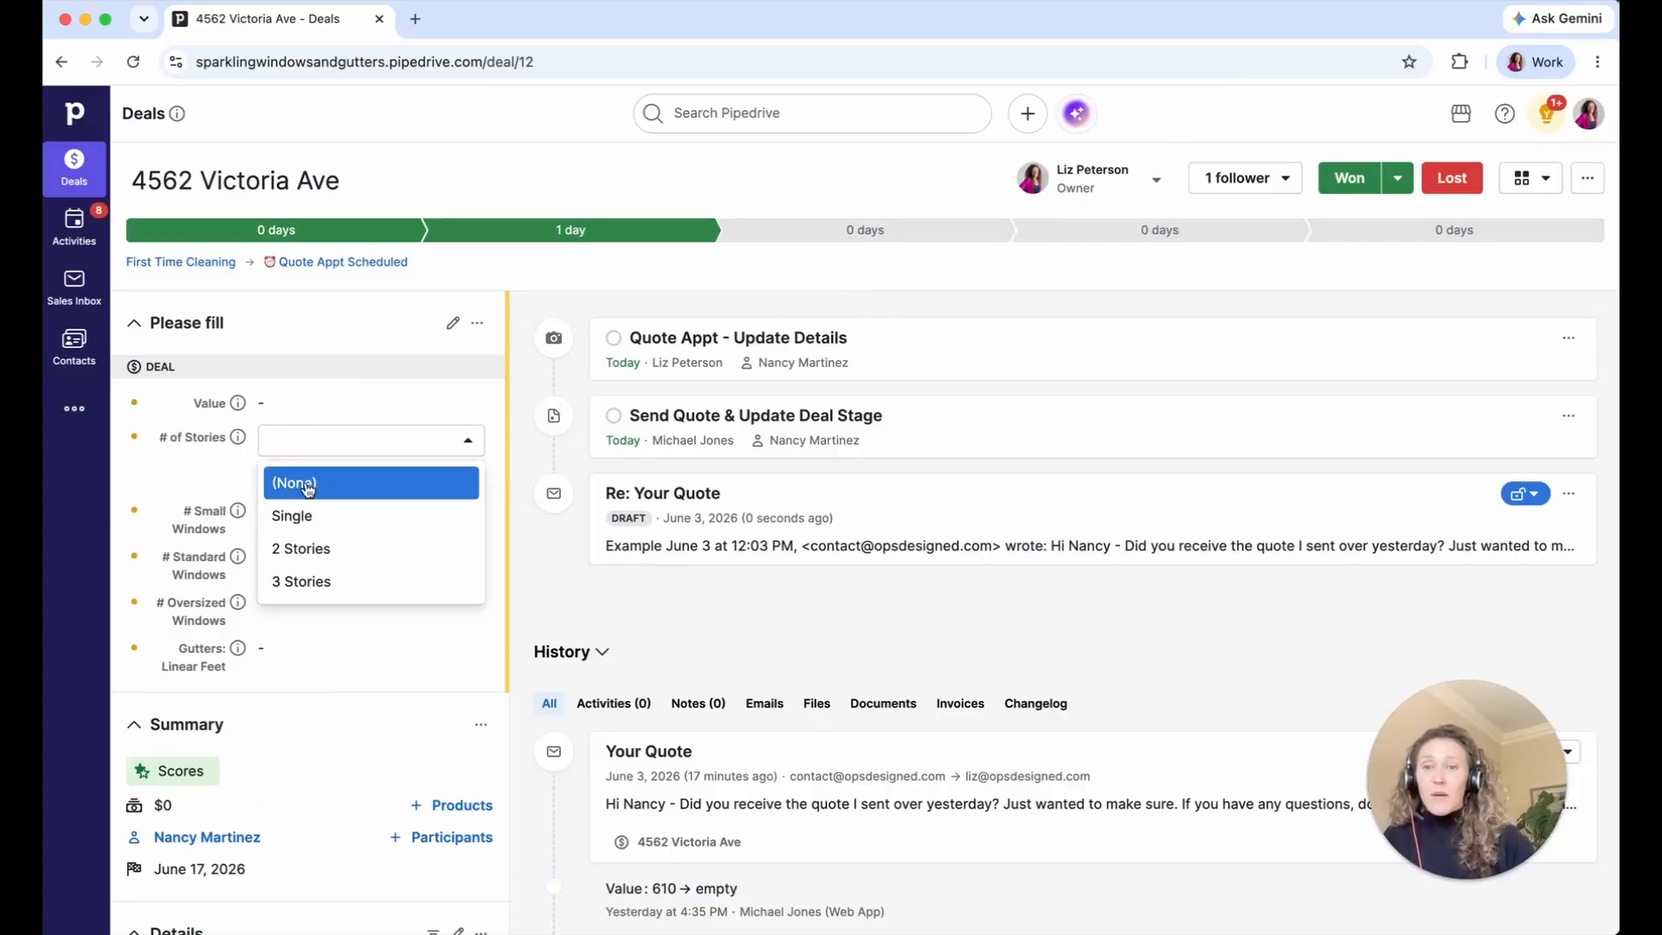
left_click(298, 516)
left_click(464, 470)
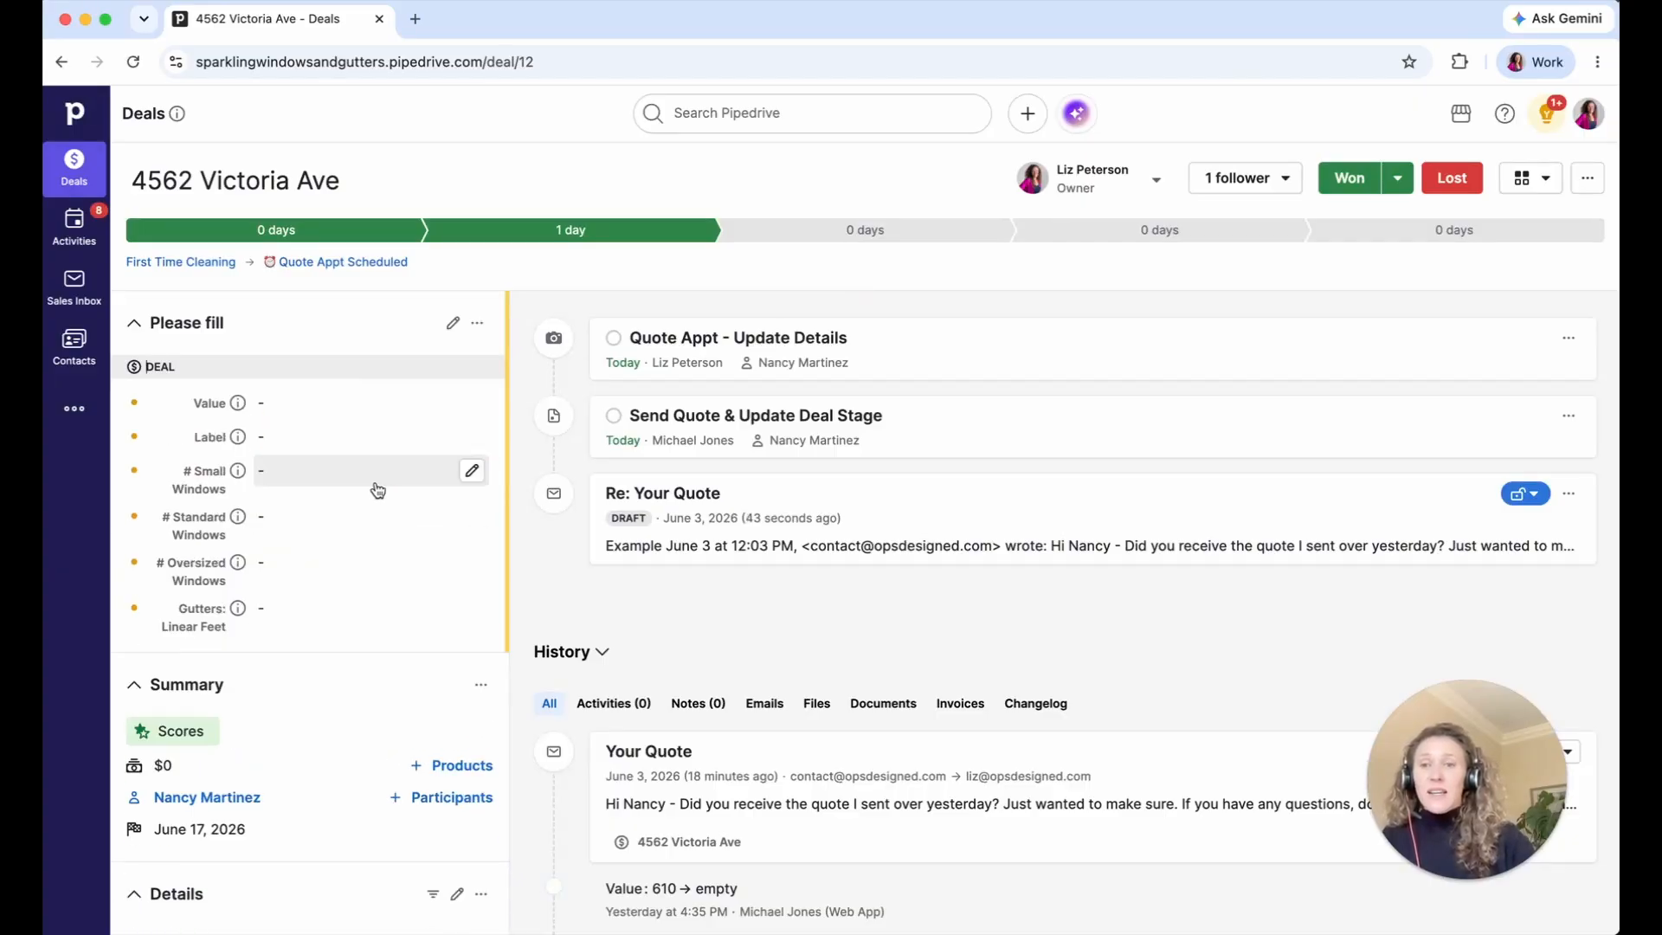
left_click(378, 490)
key("Escape")
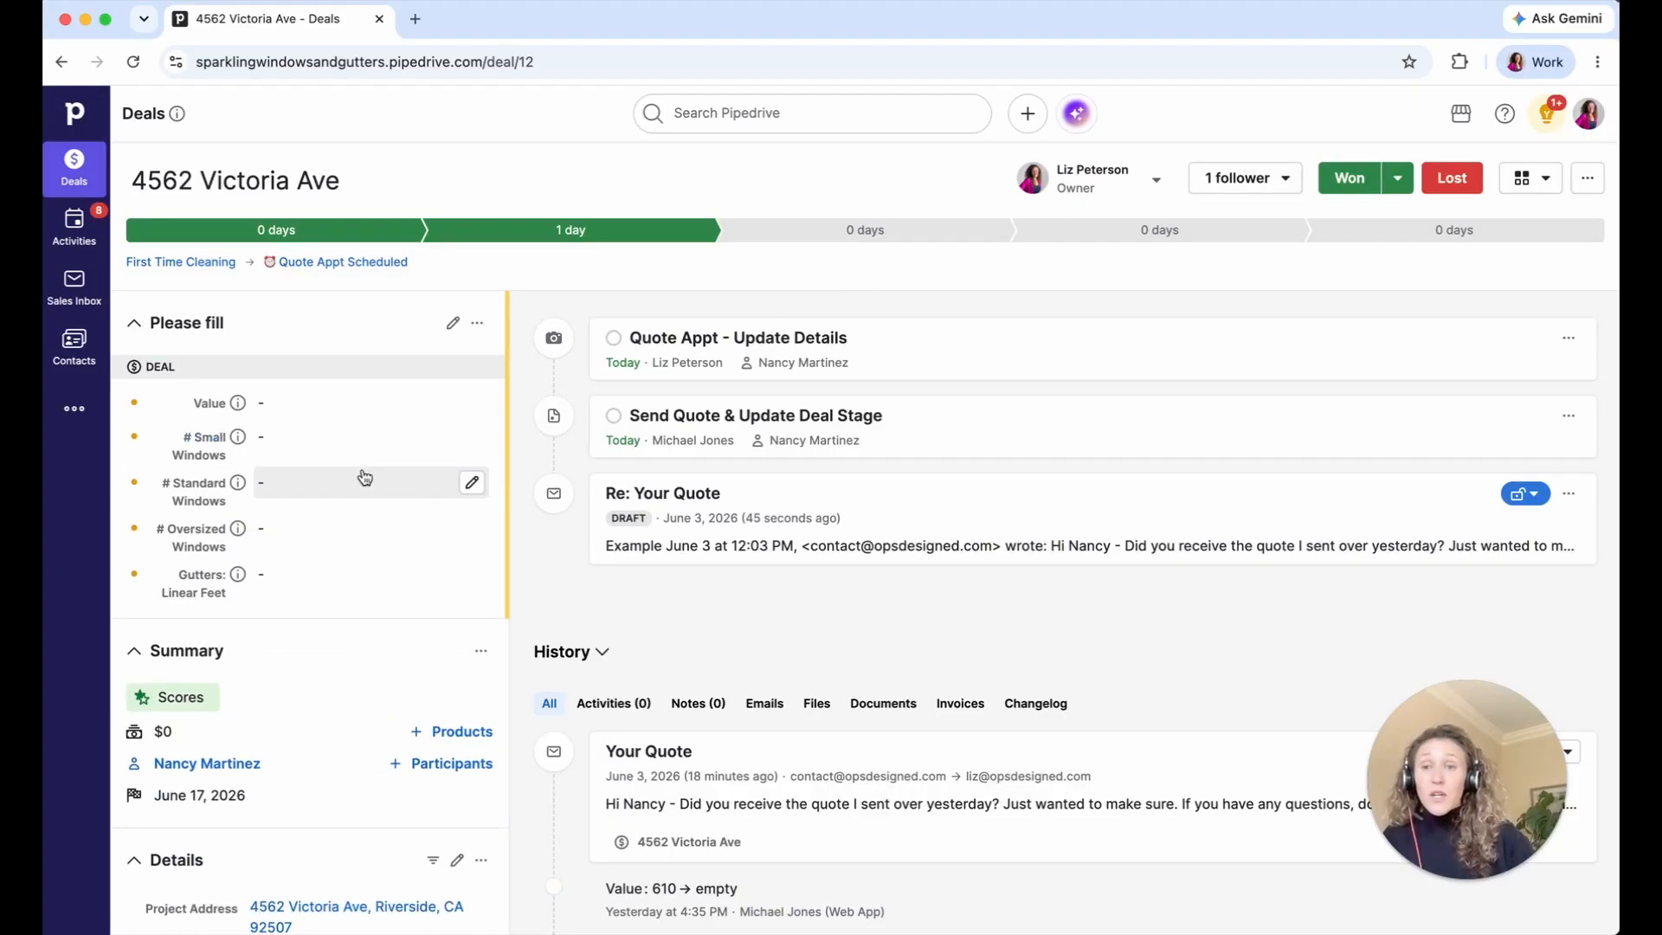
left_click(362, 475)
left_click(364, 439)
type("10")
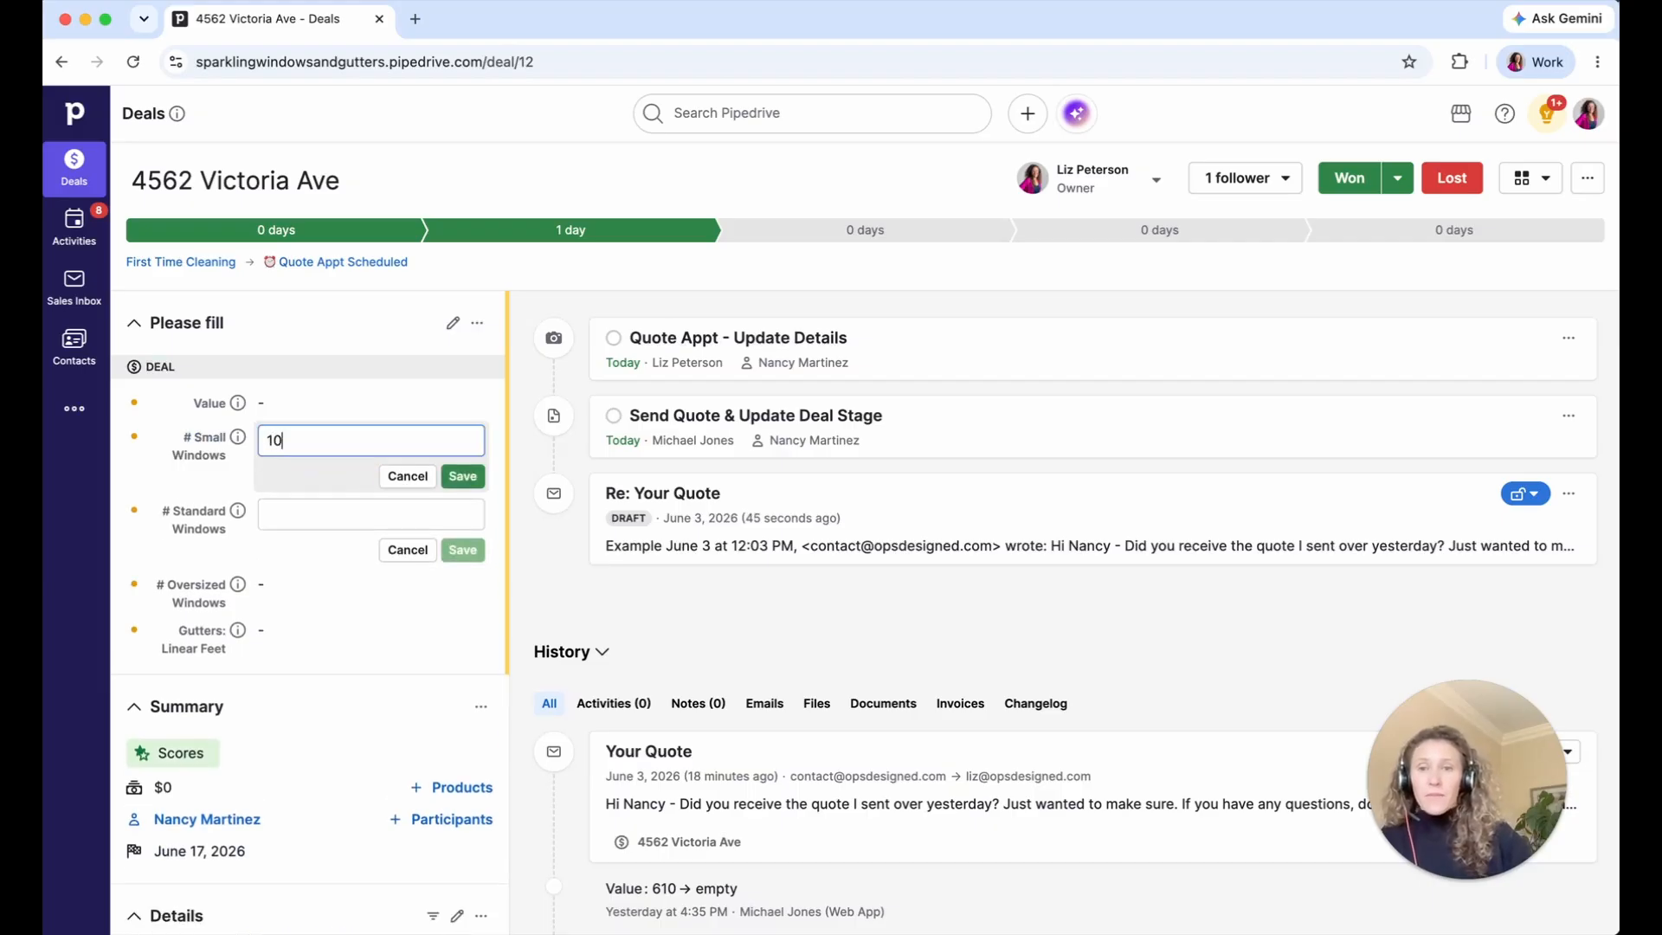
left_click(463, 476)
- Set # Standard Windows to 10, # Oversized Windows to 0, and Gutters: Linear Feet to 0
left_click(457, 472)
key("Escape")
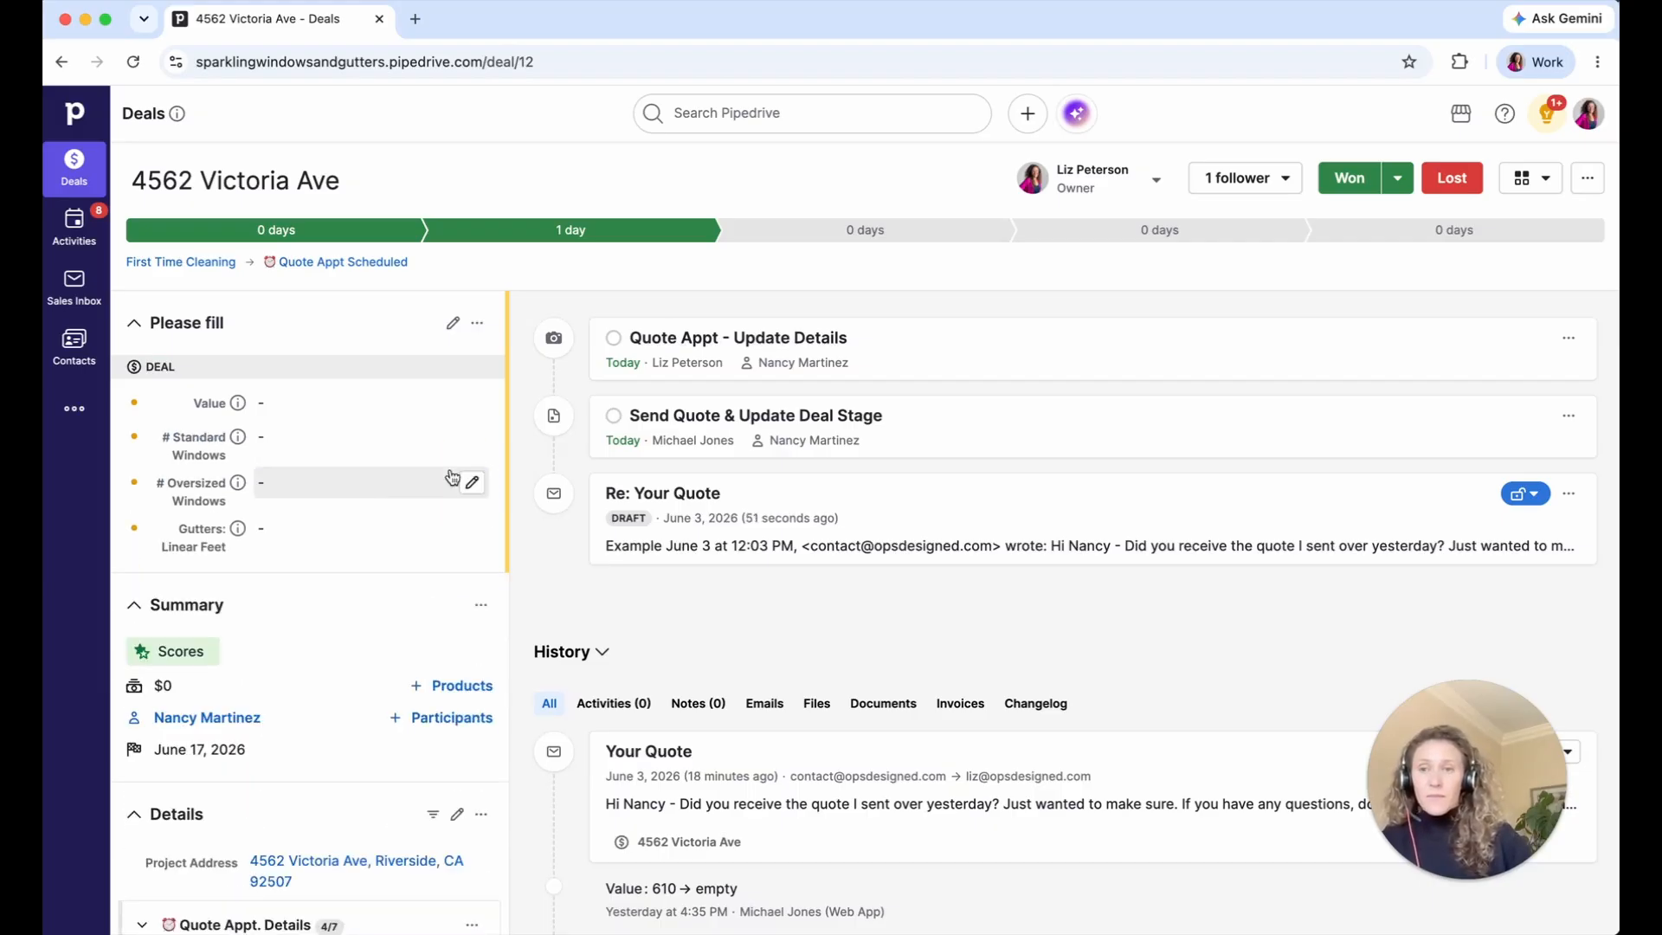
left_click(437, 437)
type("10")
left_click(459, 475)
left_click(396, 475)
key("Escape")
left_click(356, 428)
type("0")
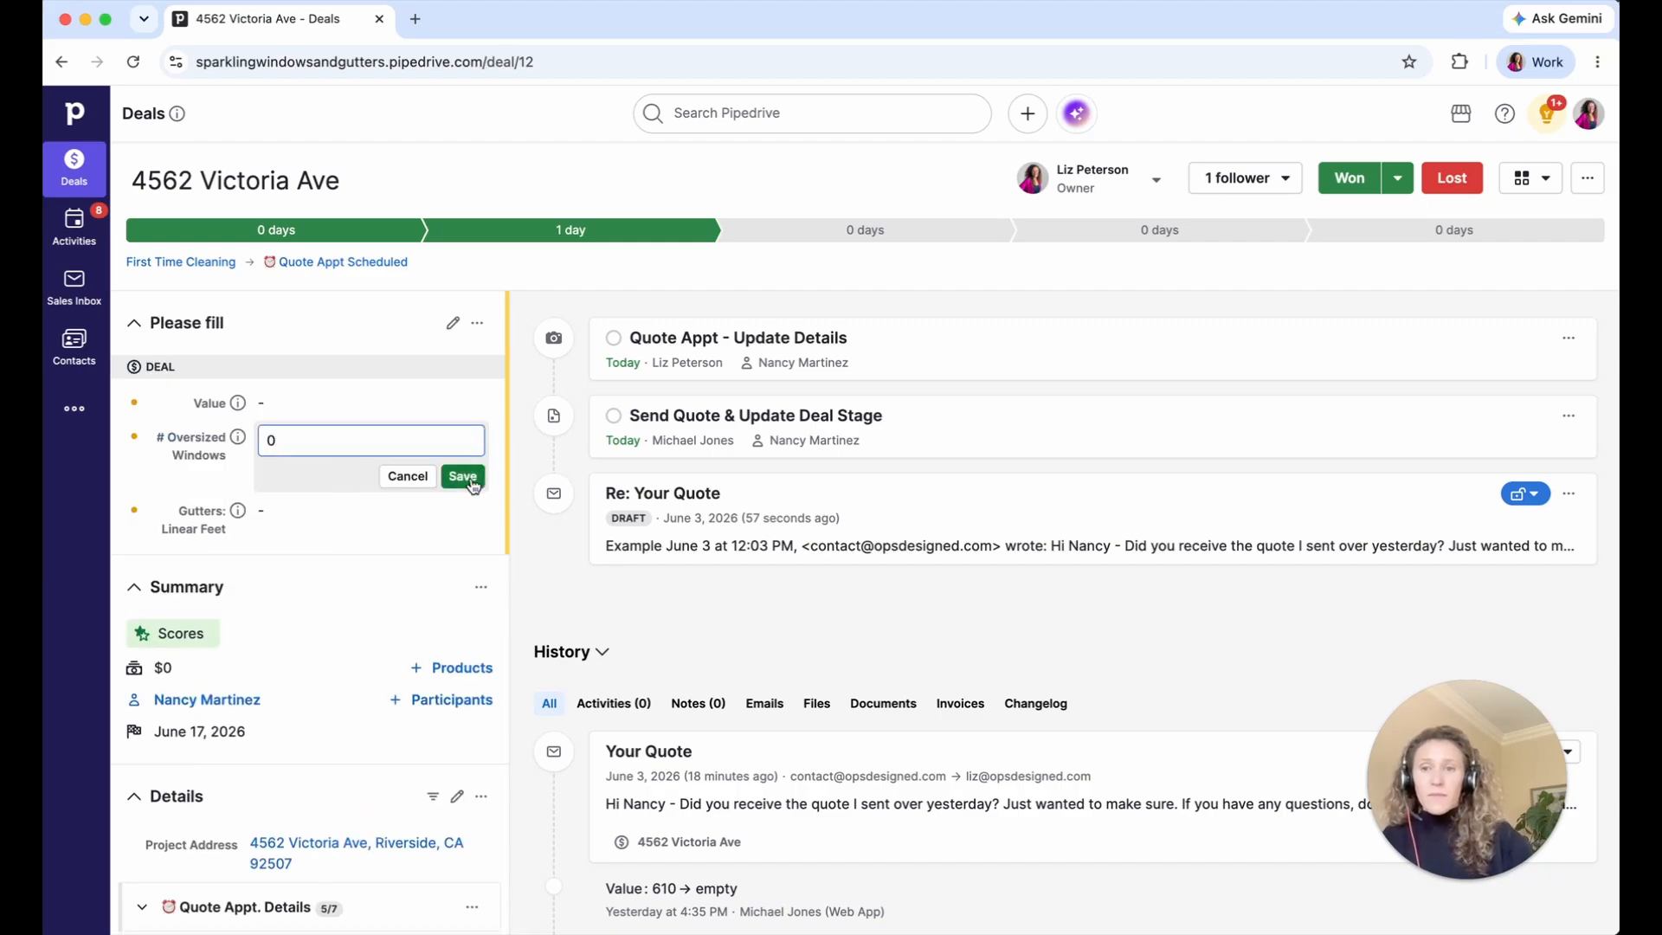
left_click(466, 481)
left_click(360, 461)
type("0")
key("Return")
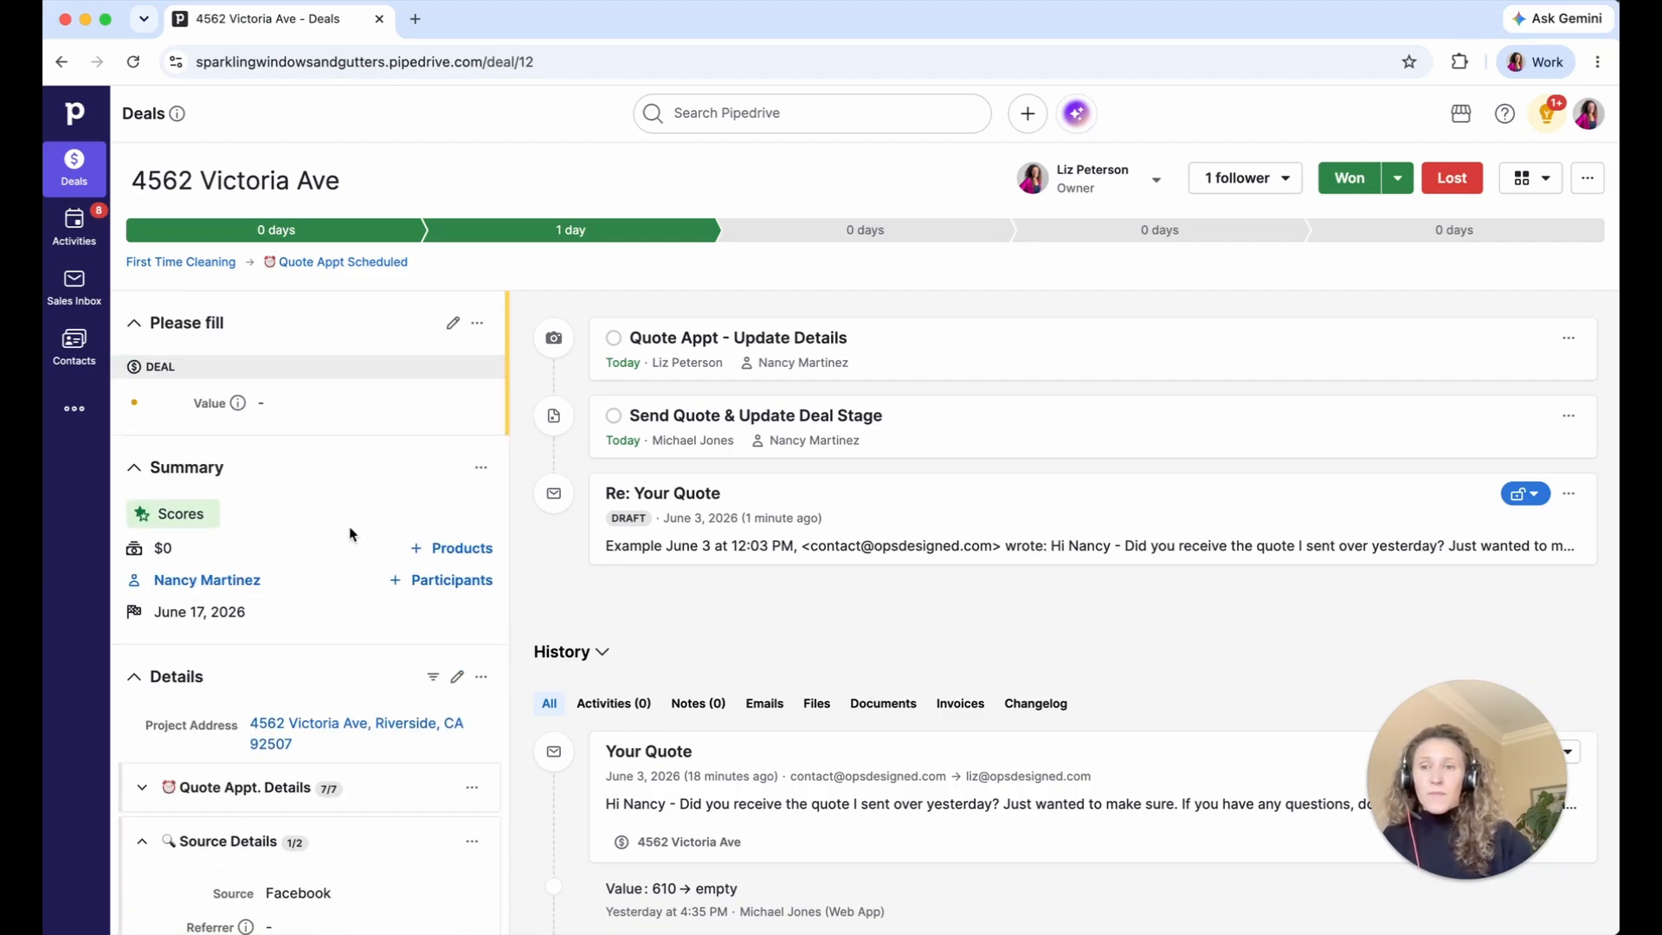
- Mark Quote Appt - Update Details done, set Value $1,500, and move the deal to Quote Sent
left_click(612, 339)
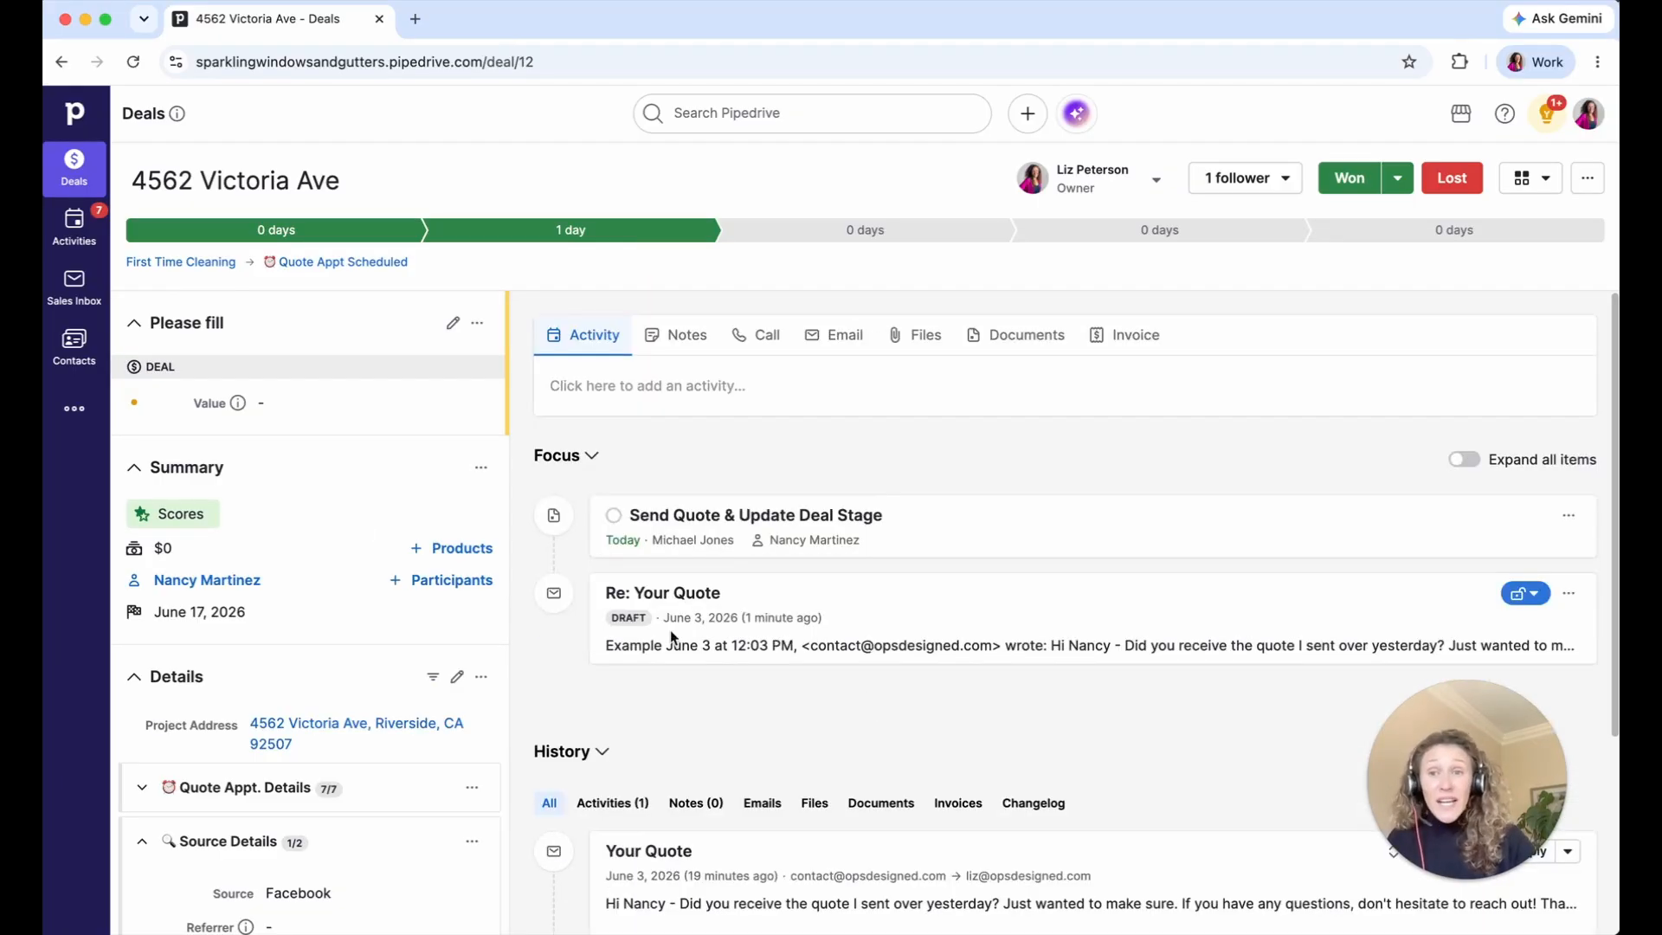
left_click(347, 403)
type("150")
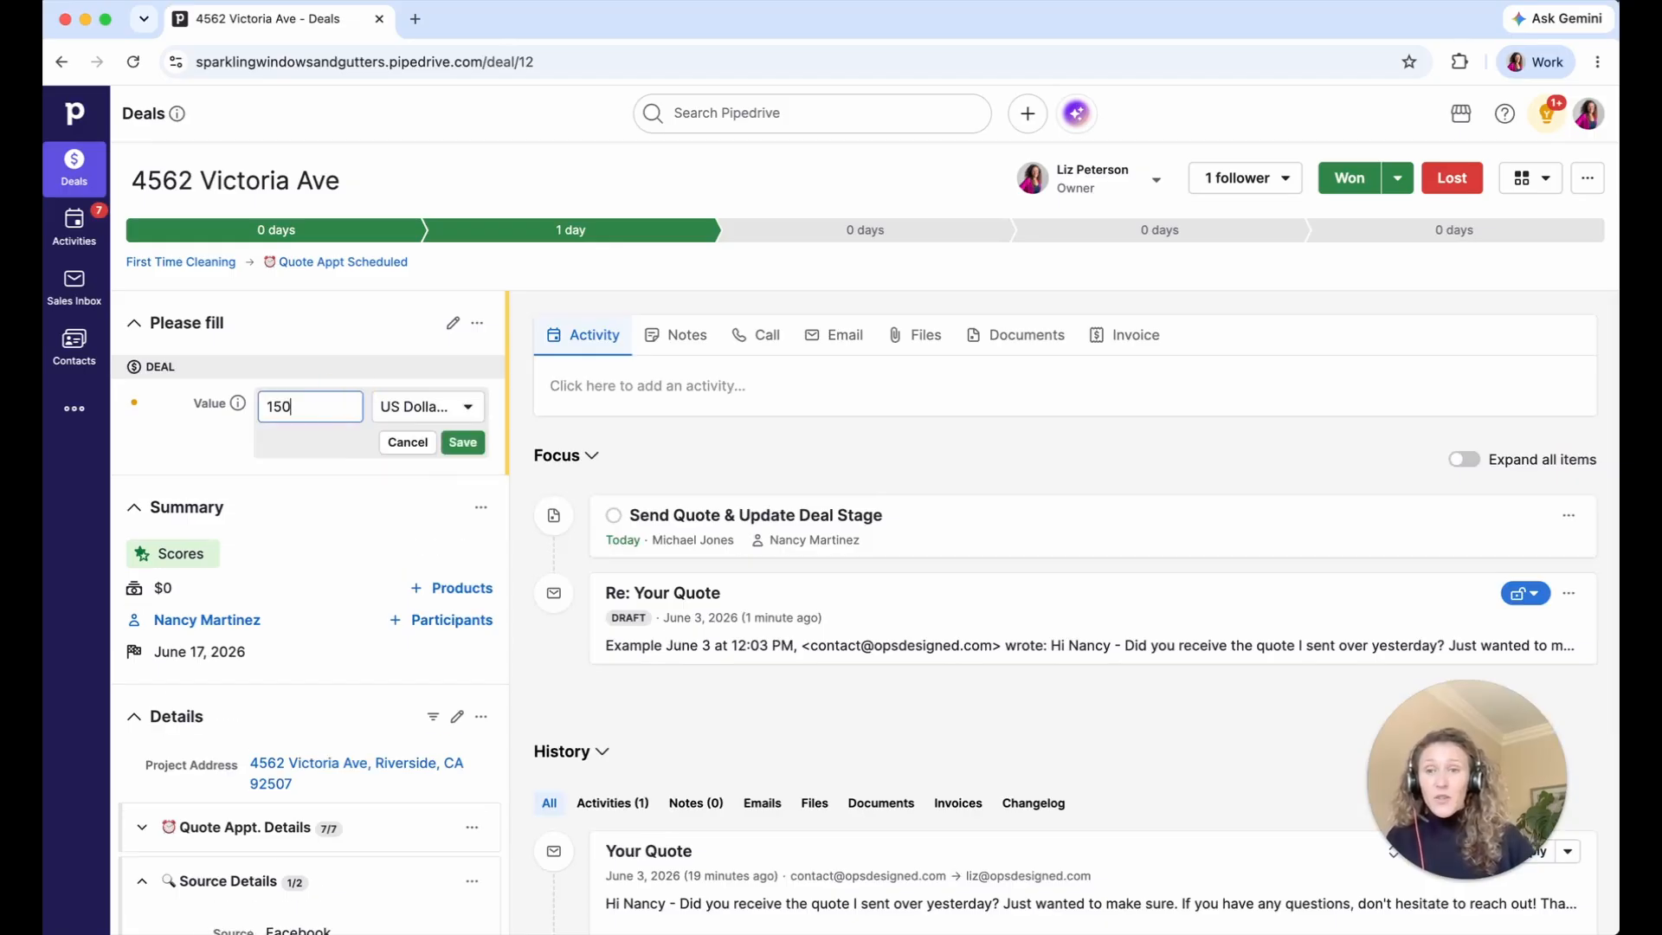
type("0")
left_click(455, 439)
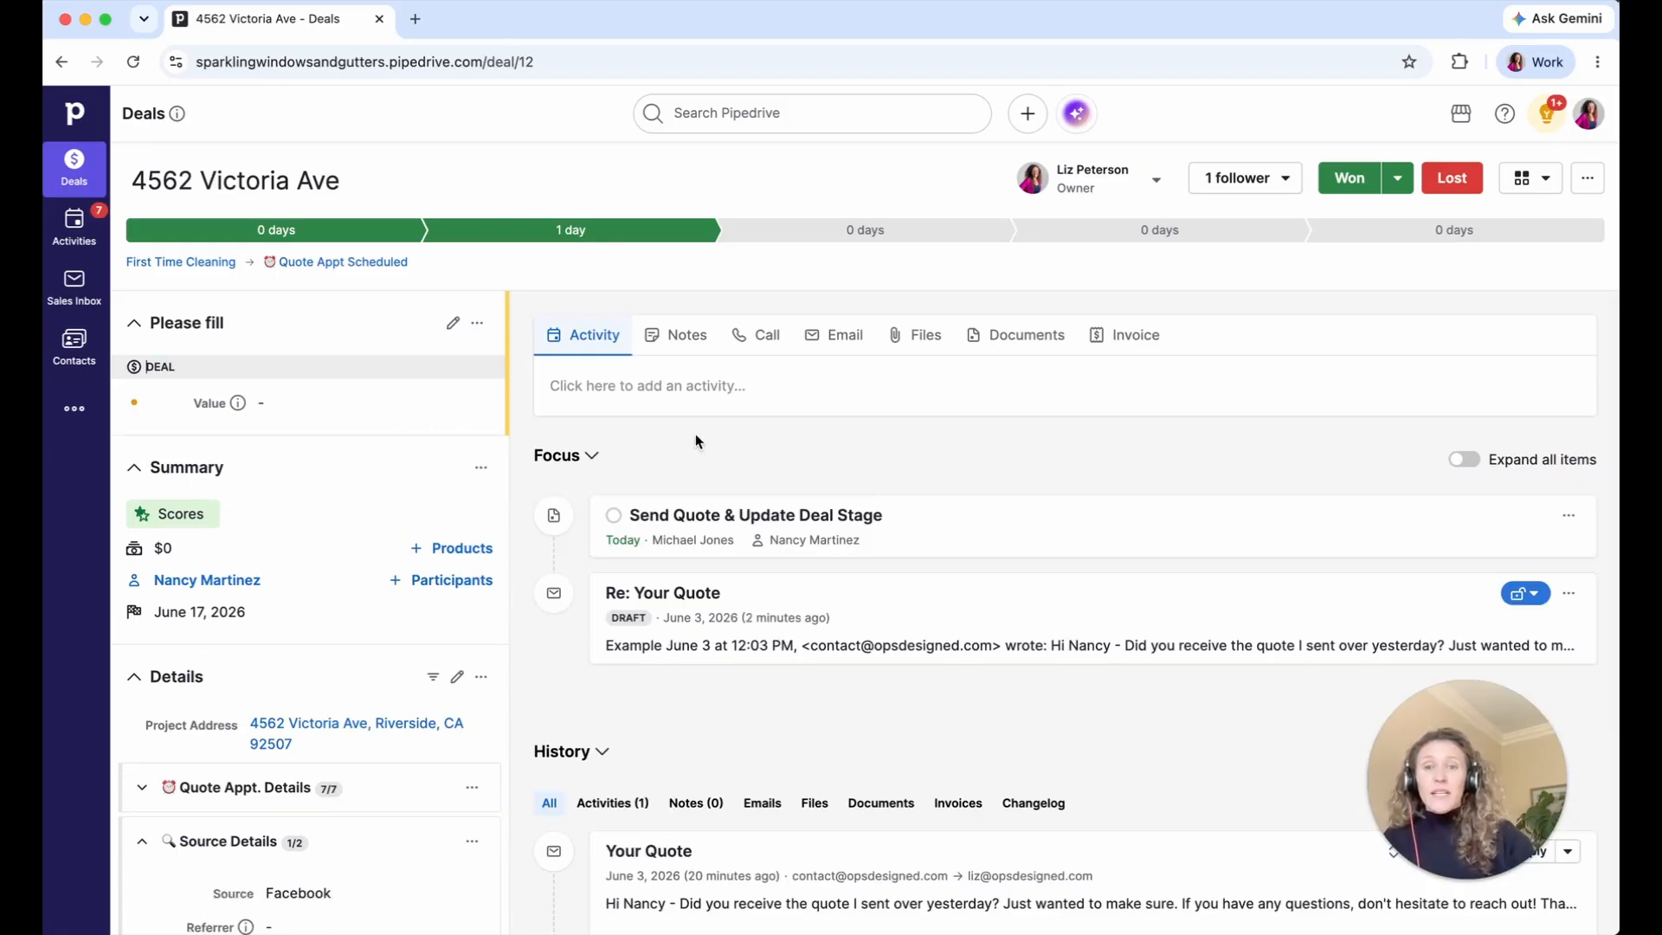
left_click(788, 249)
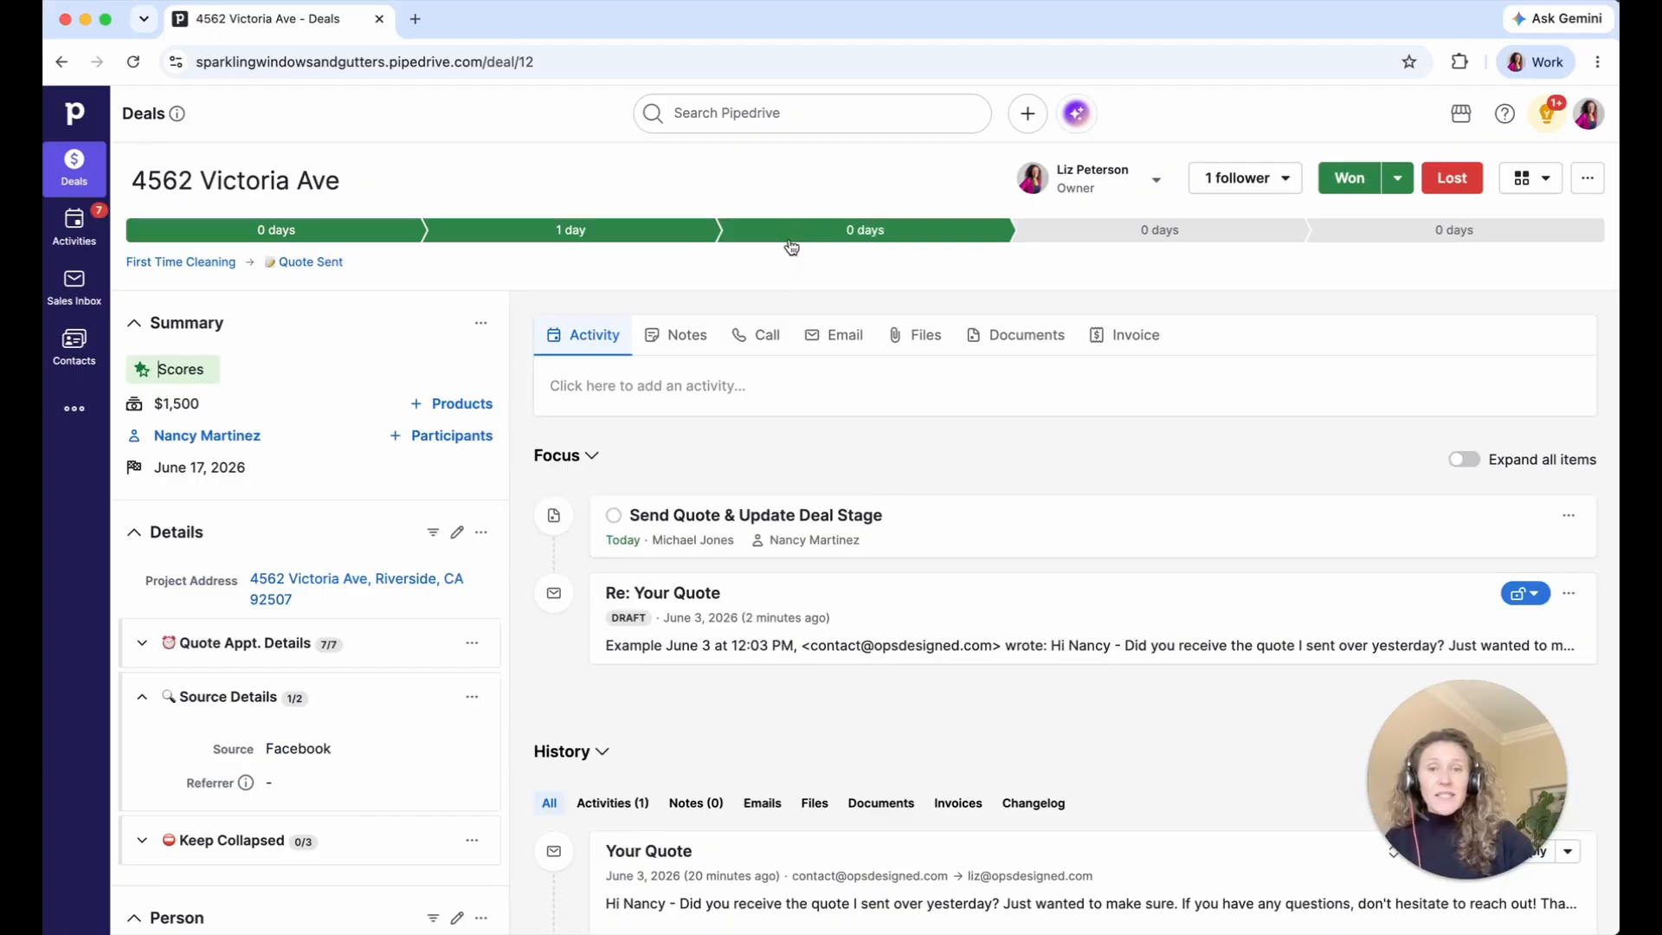
- Check off Send Quote & Update Deal Stage and save a bell-type Quote Follow Up for June 4
left_click(613, 515)
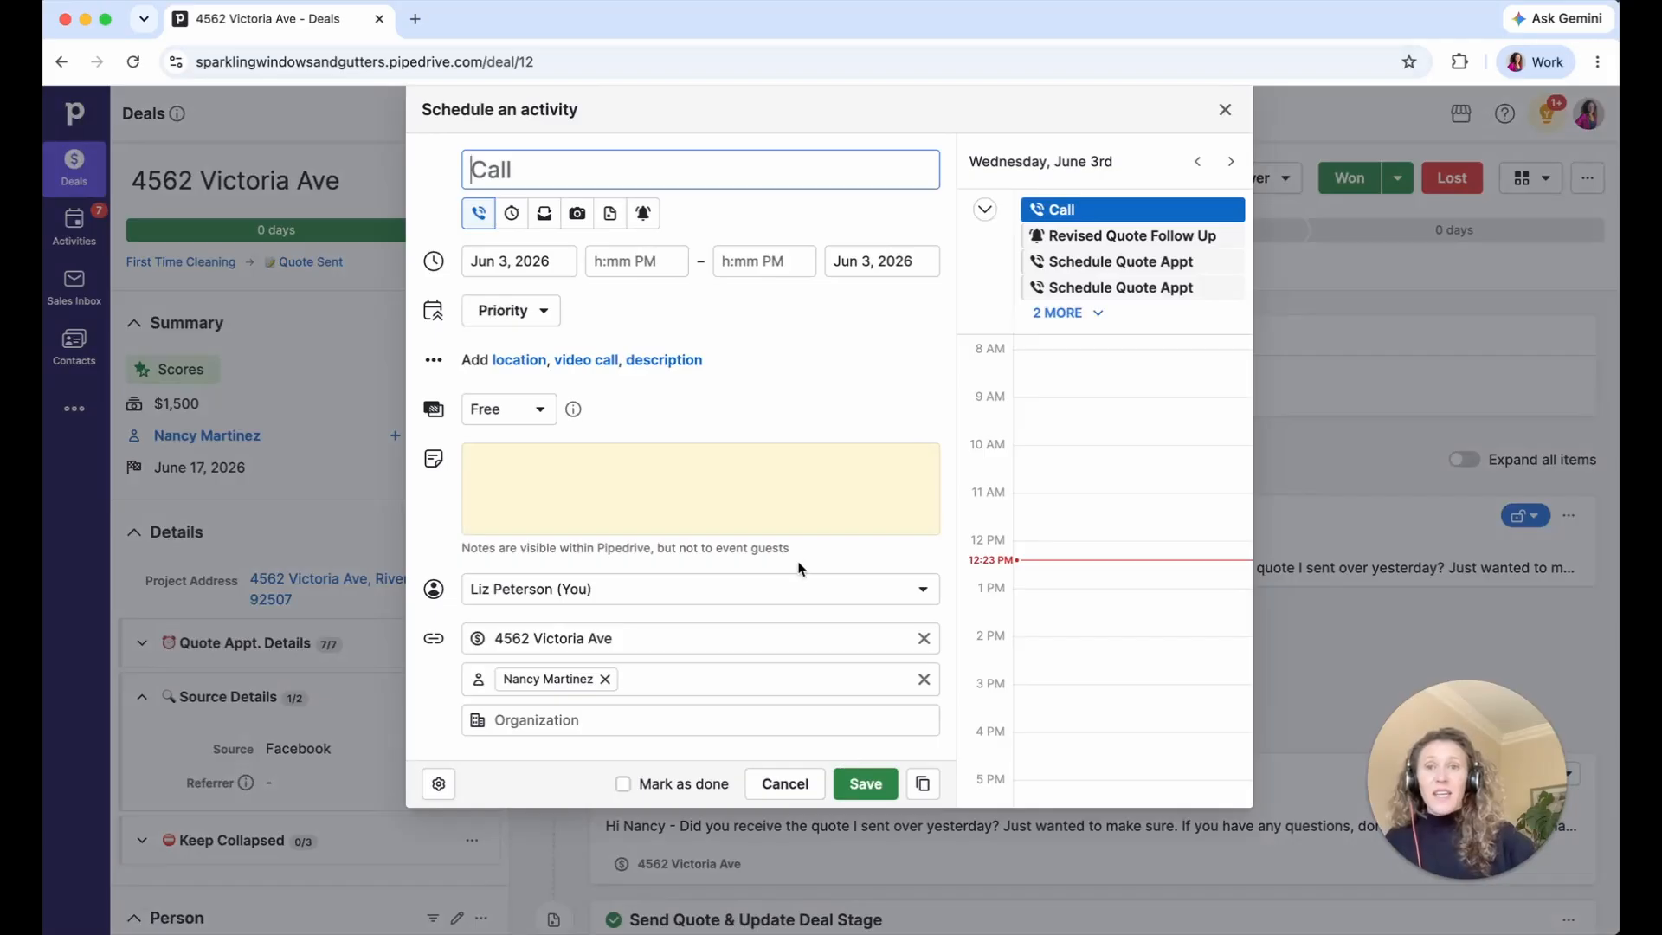
left_click(643, 213)
left_click(554, 251)
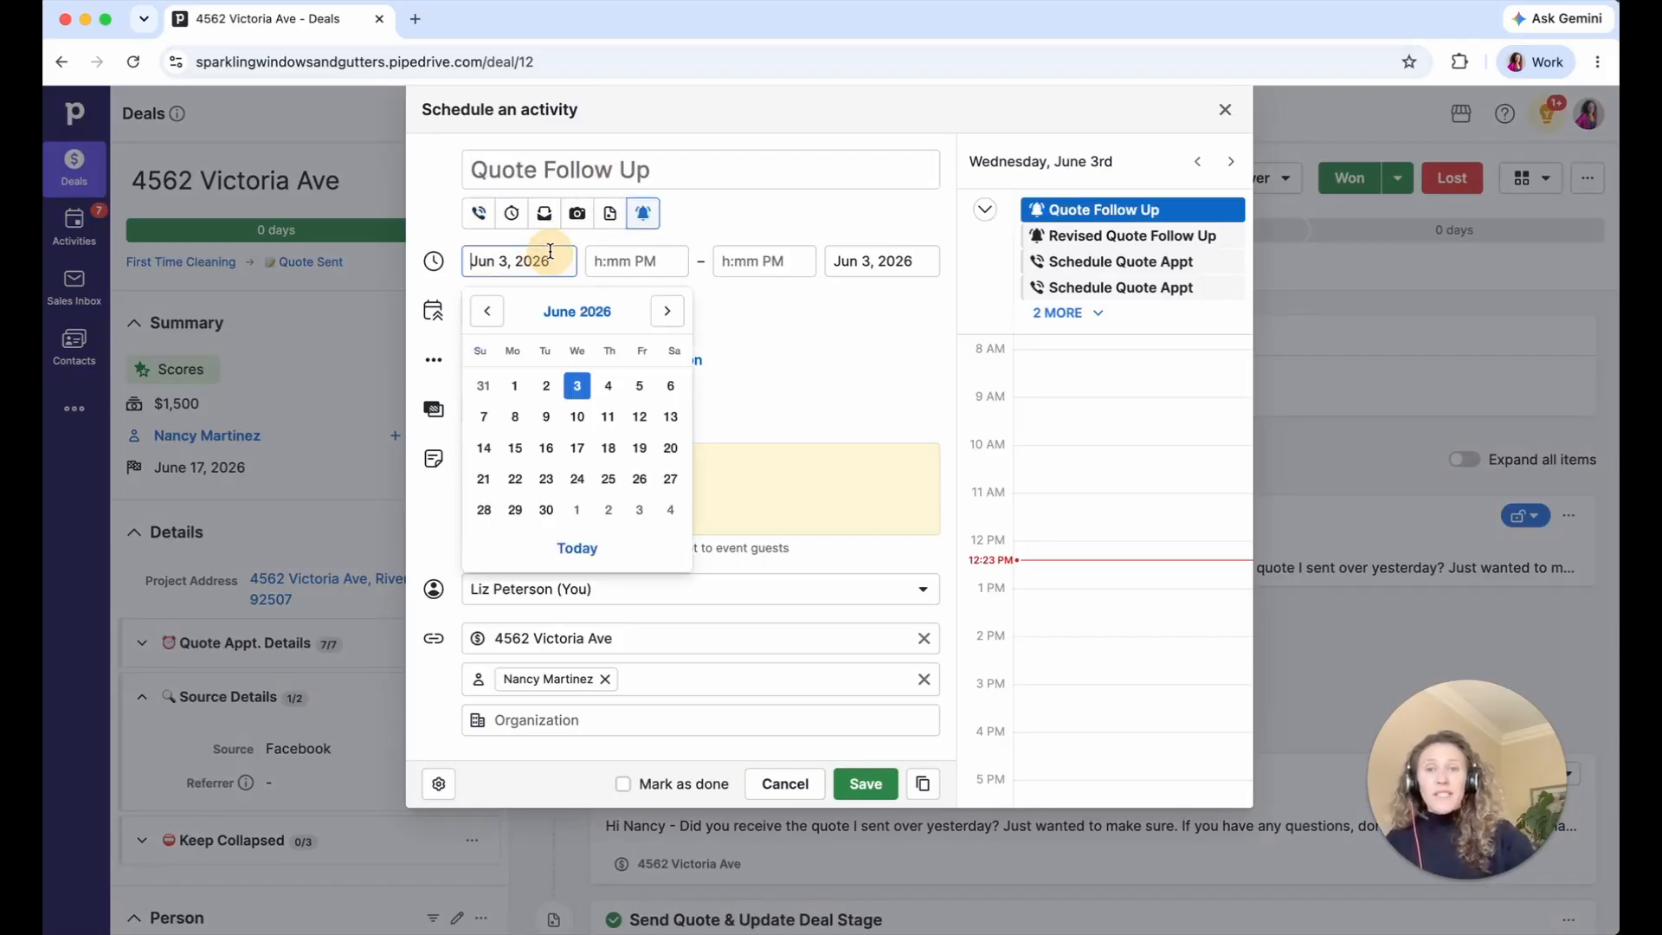
left_click(608, 383)
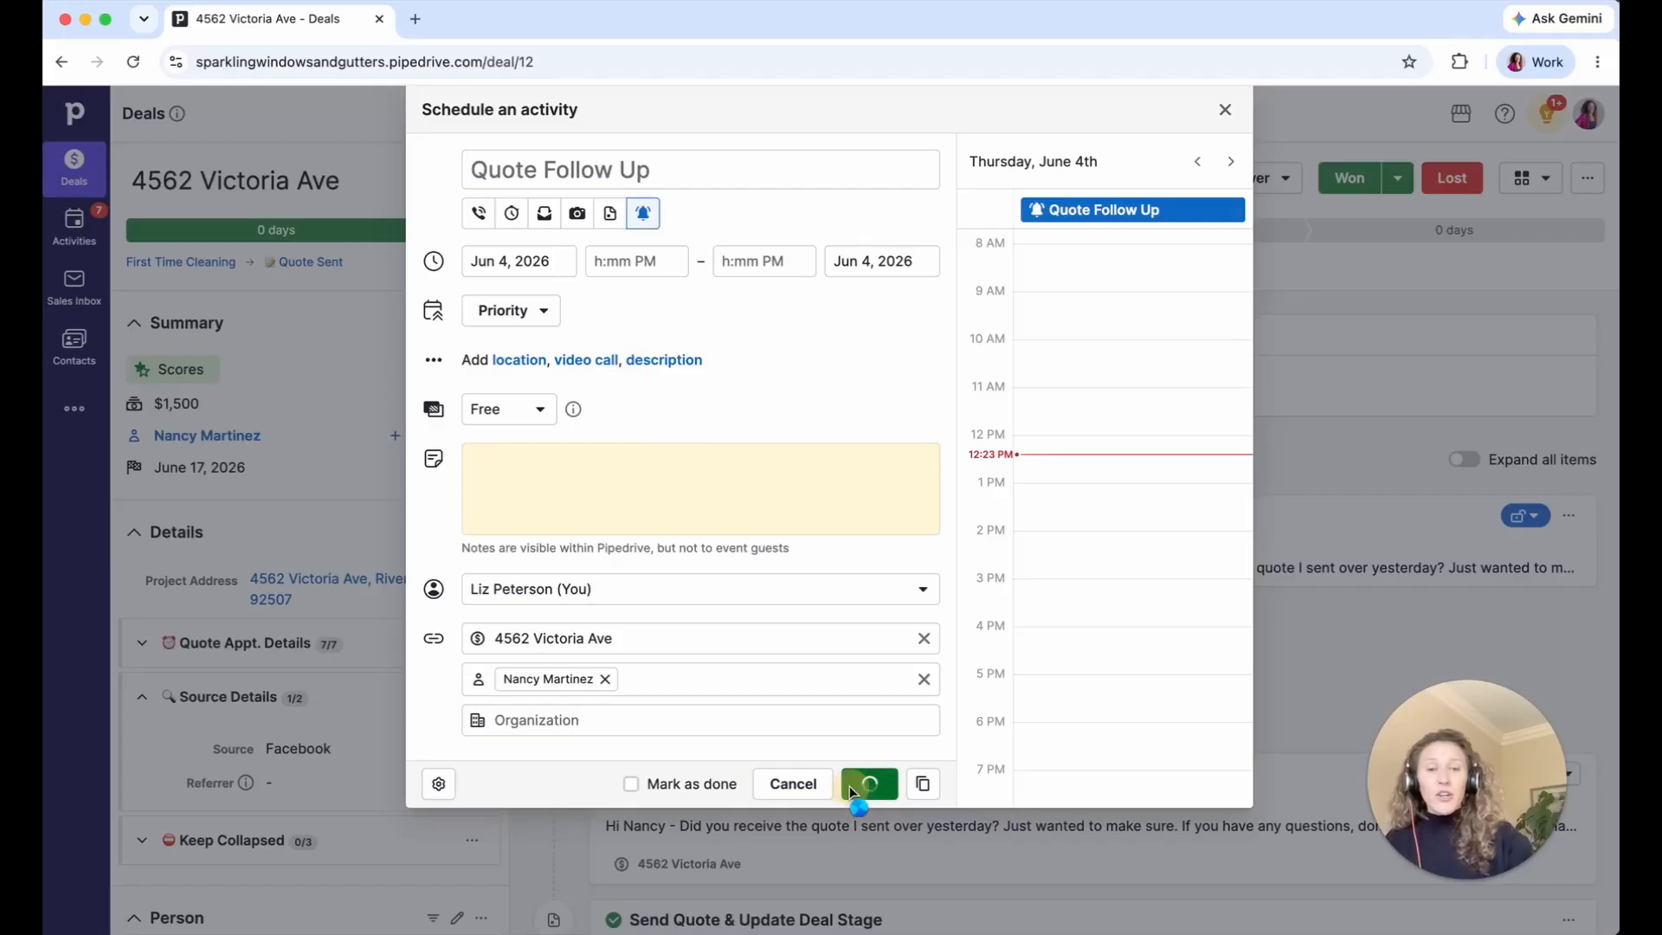
left_click(865, 783)
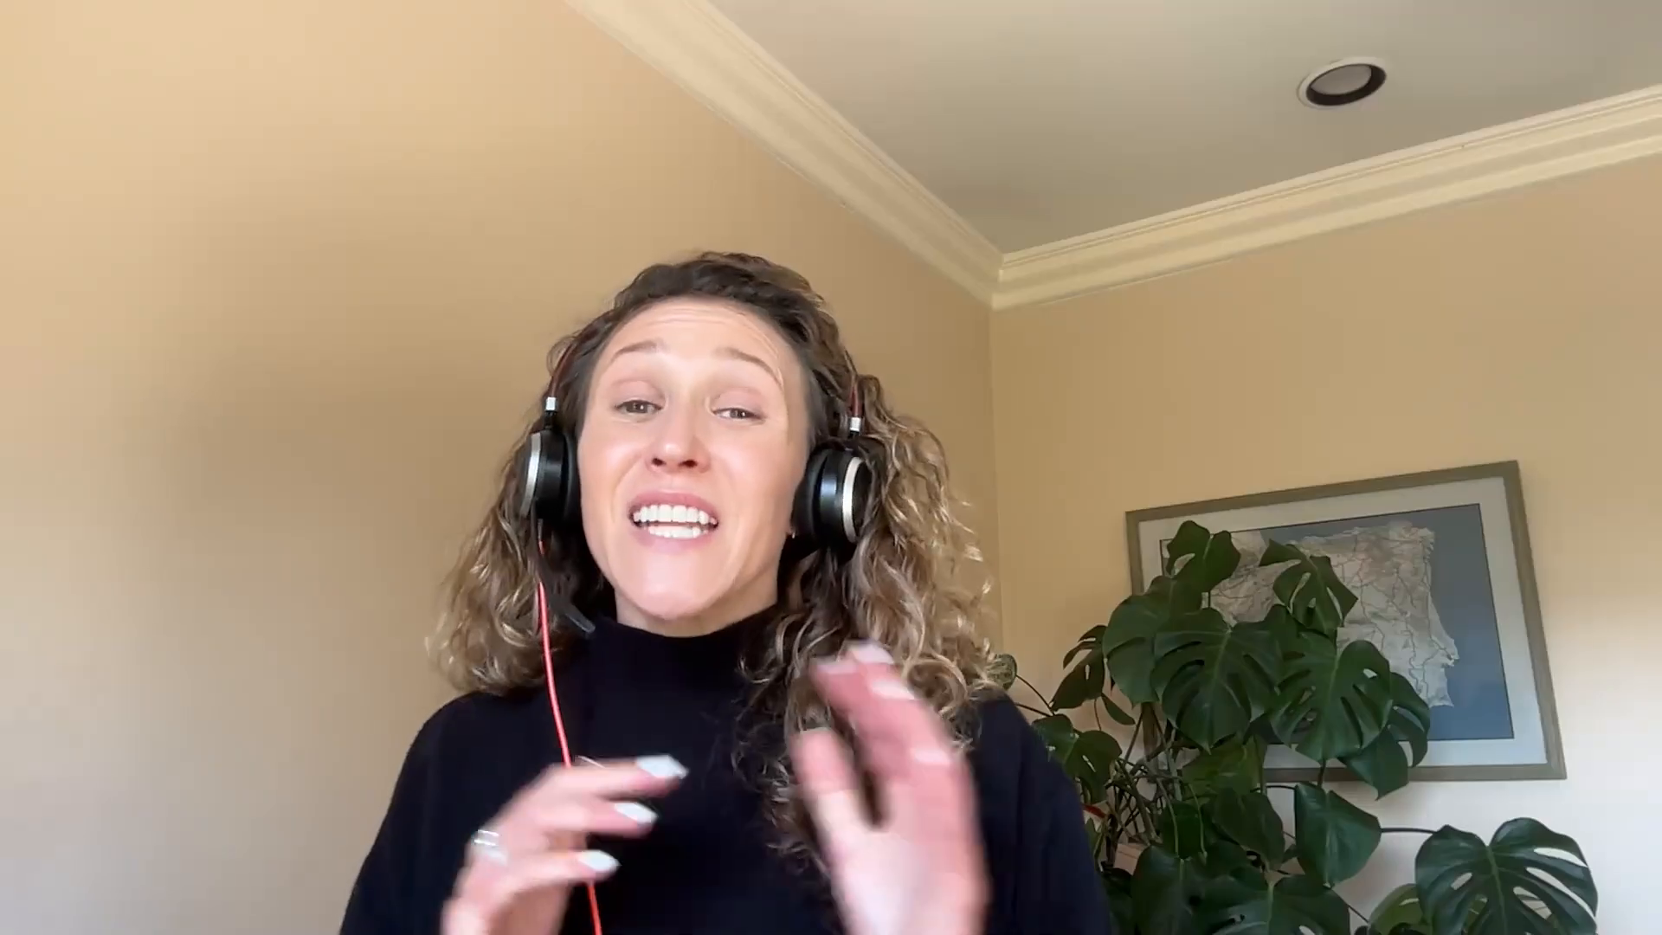